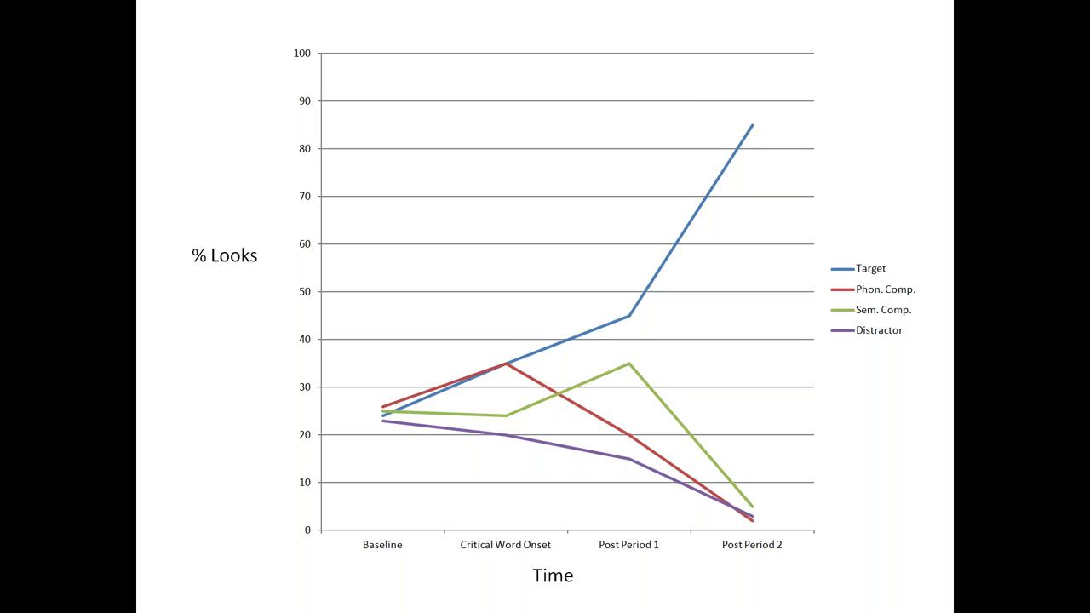
Step: End the PowerPoint slideshow on the % Looks over time chart and return to Normal view
key("Escape")
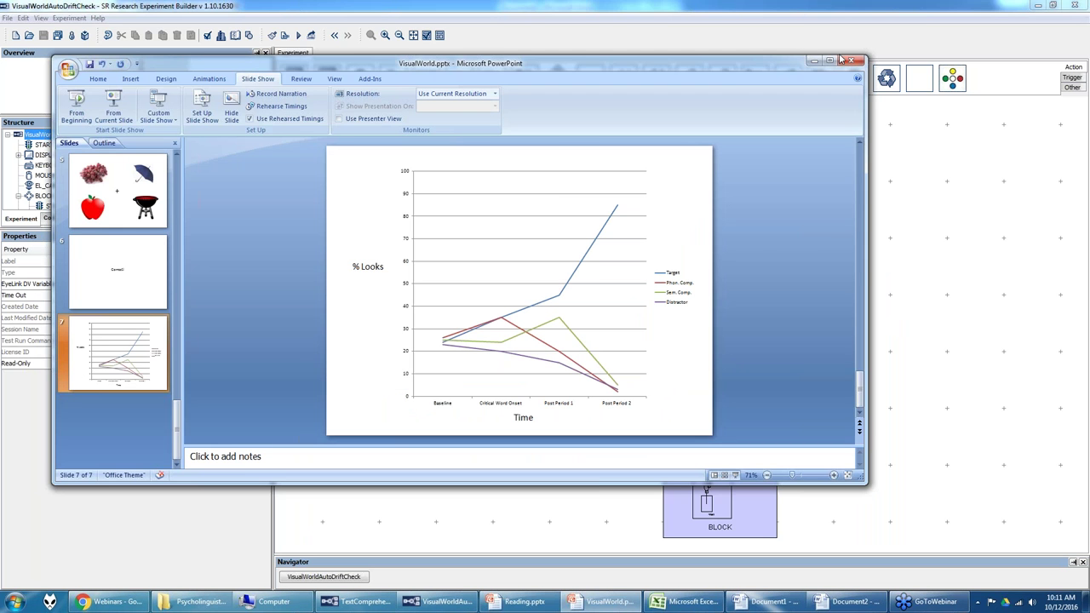
Step: Minimize PowerPoint and cycle the component palette through its Trigger, Other and Action tabs
left_click(813, 60)
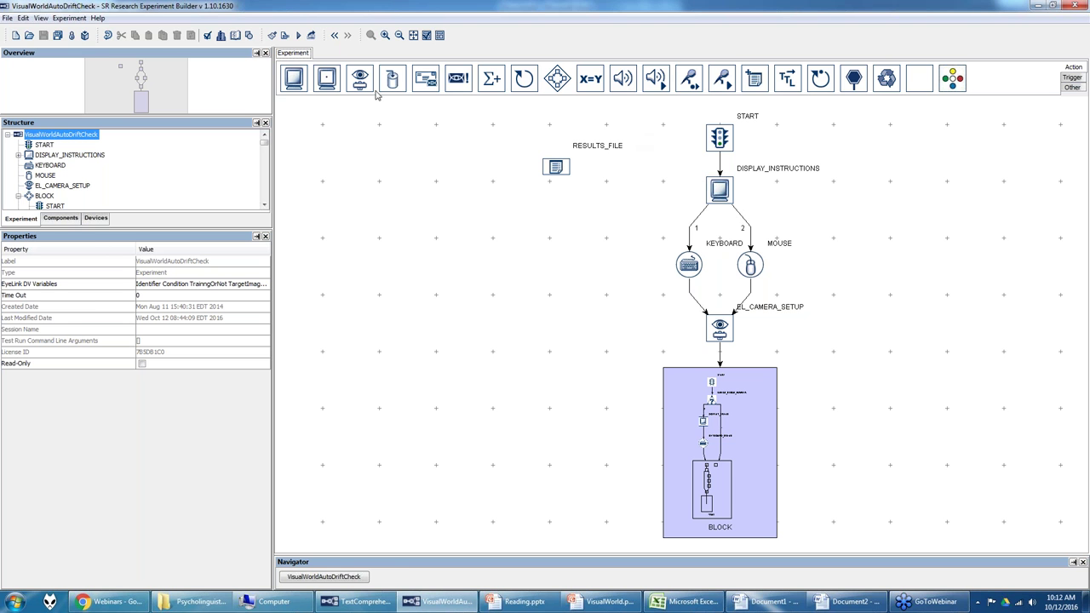
left_click(1070, 78)
left_click(1072, 86)
left_click(1072, 78)
left_click(1072, 66)
Step: Switch to the SR Research Support forum in Chrome and open its Video Tutorials forum
left_click(111, 601)
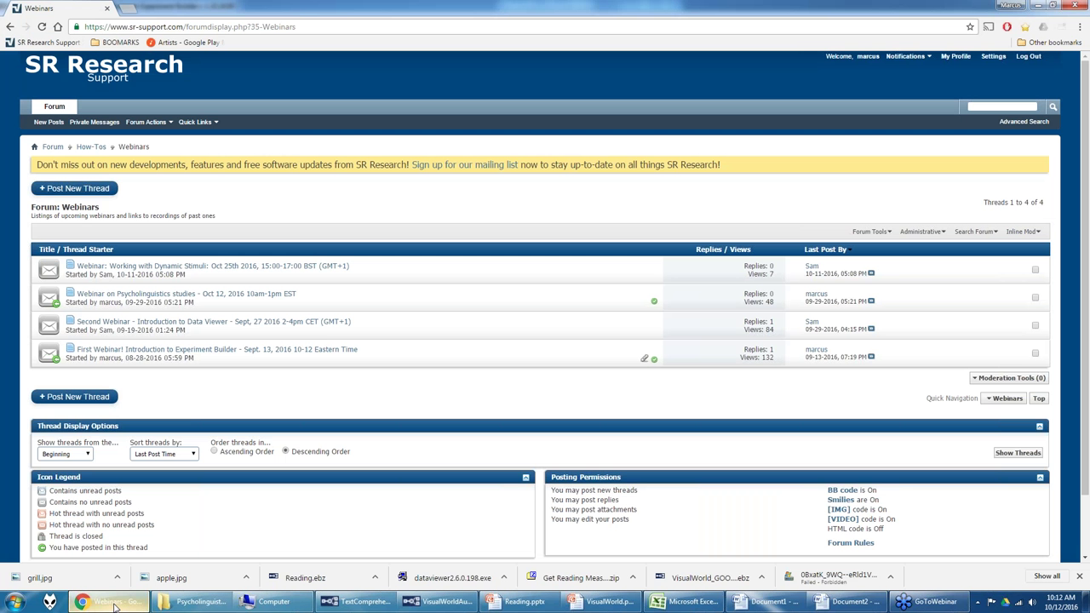
left_click(116, 68)
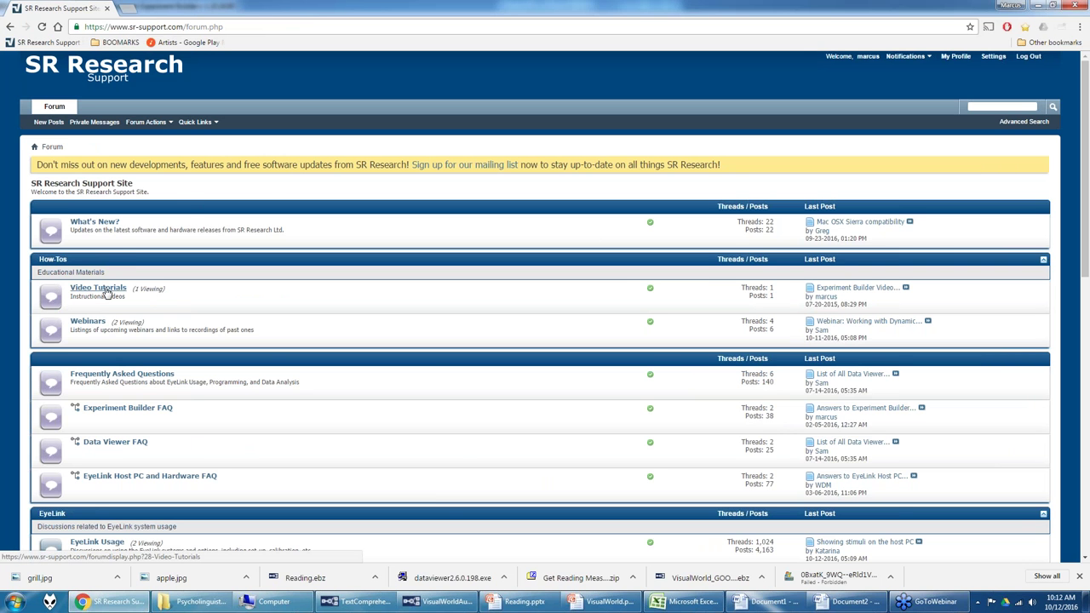
left_click(98, 288)
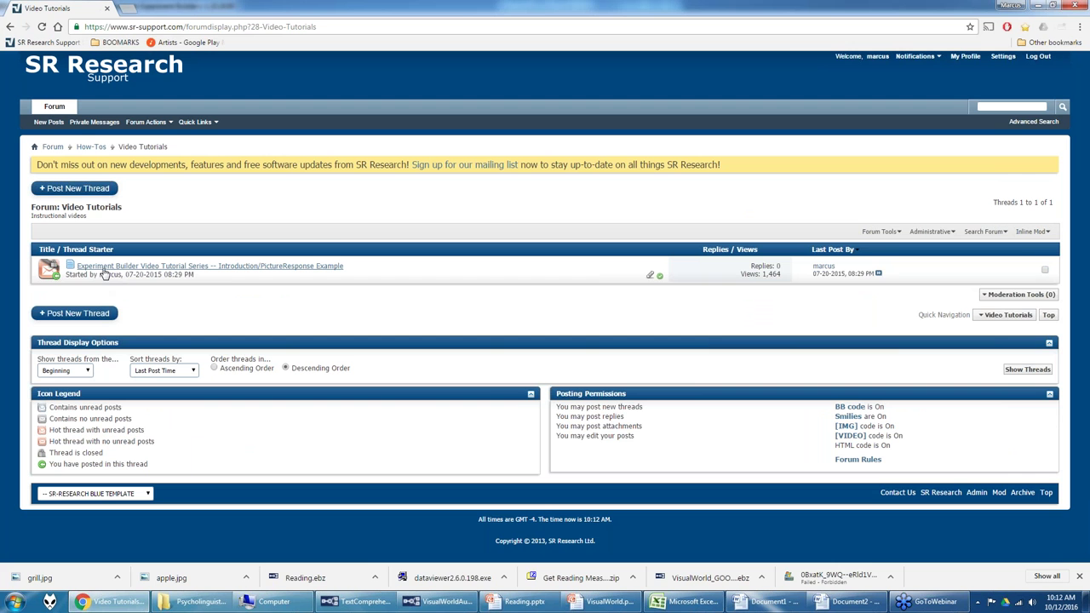
Step: Scroll through the Experiment Builder Video Tutorial Series thread's links, then go back to the listing
left_click(132, 268)
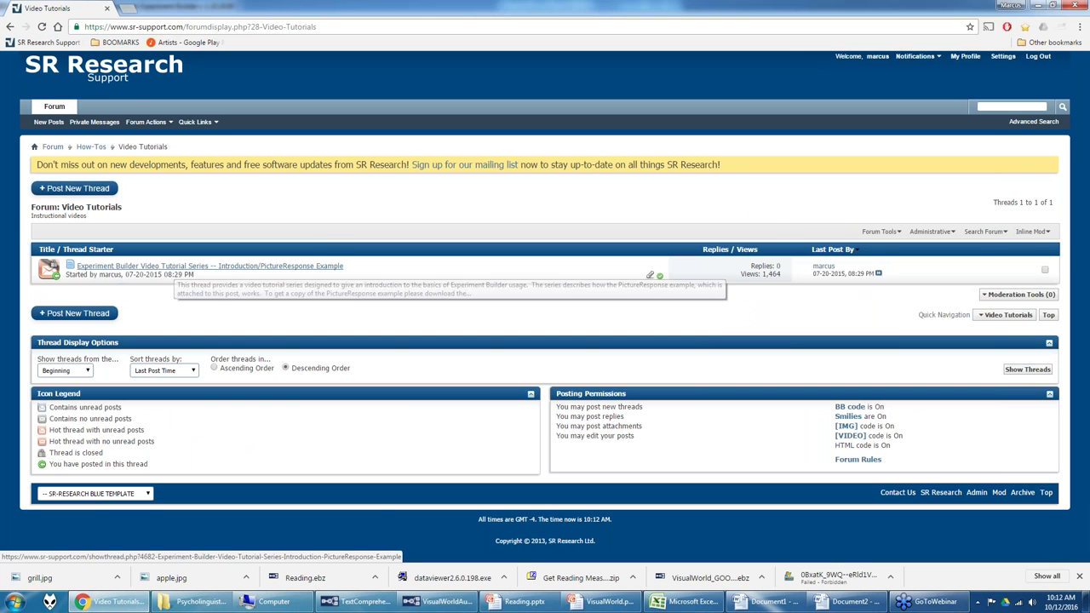
scroll(545, 306, "down", 3)
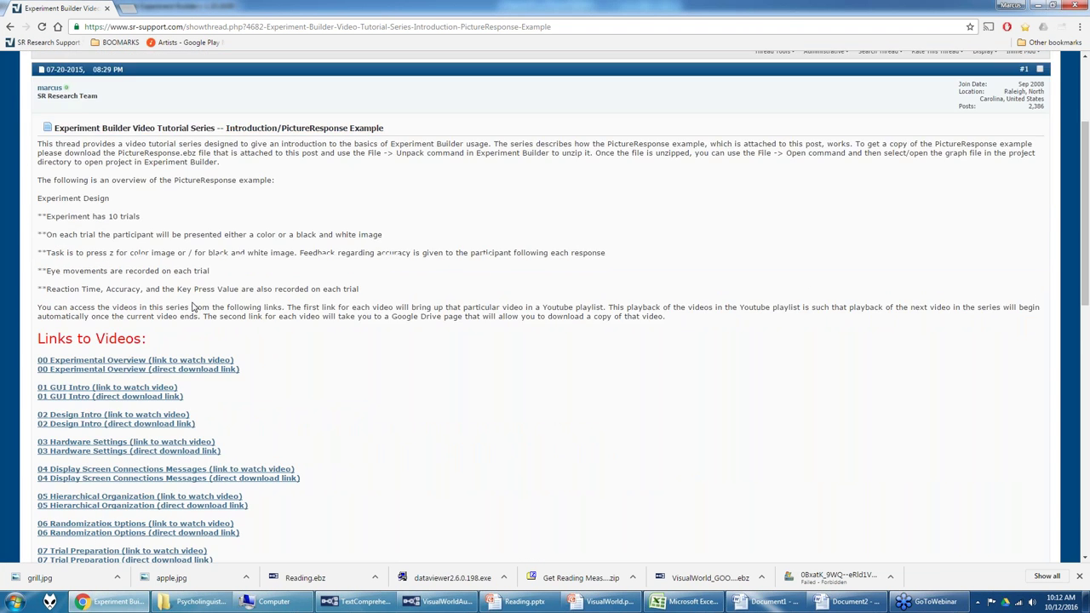
scroll(320, 312, "down", 1)
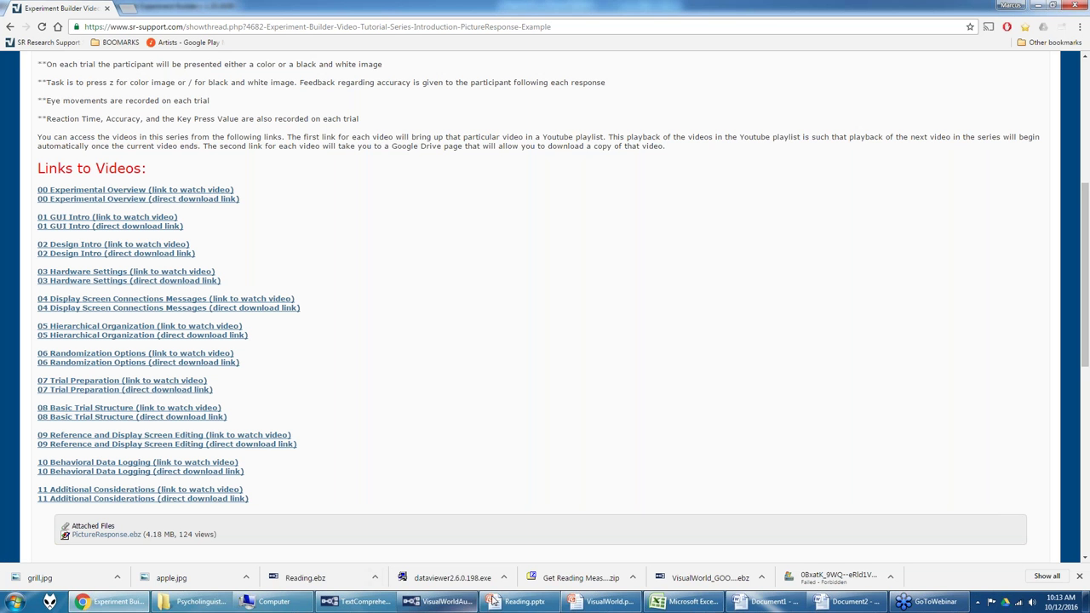
mouse_move(442, 606)
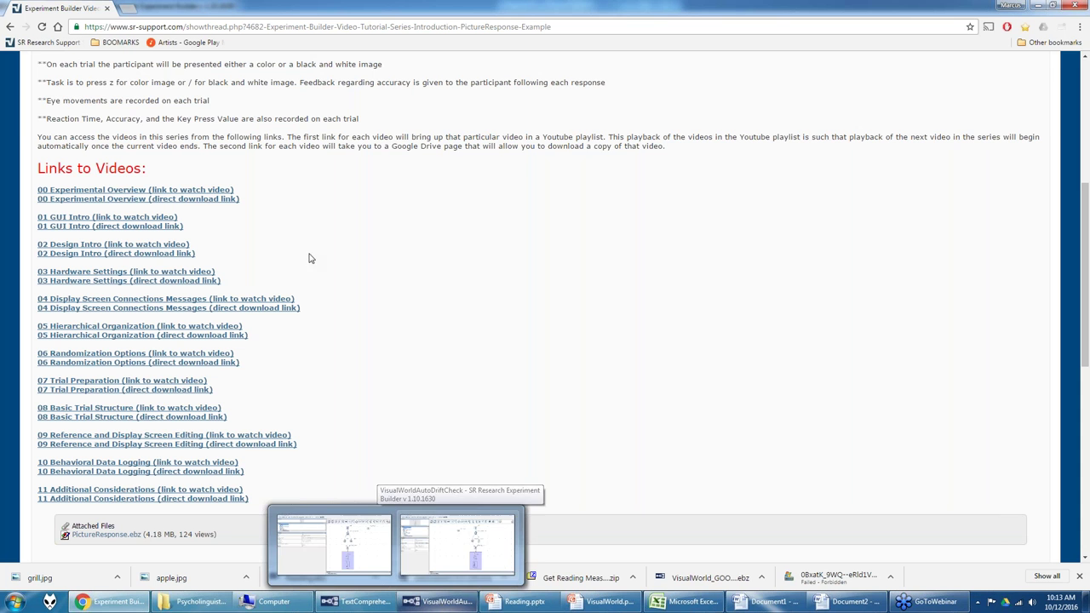
left_click(11, 26)
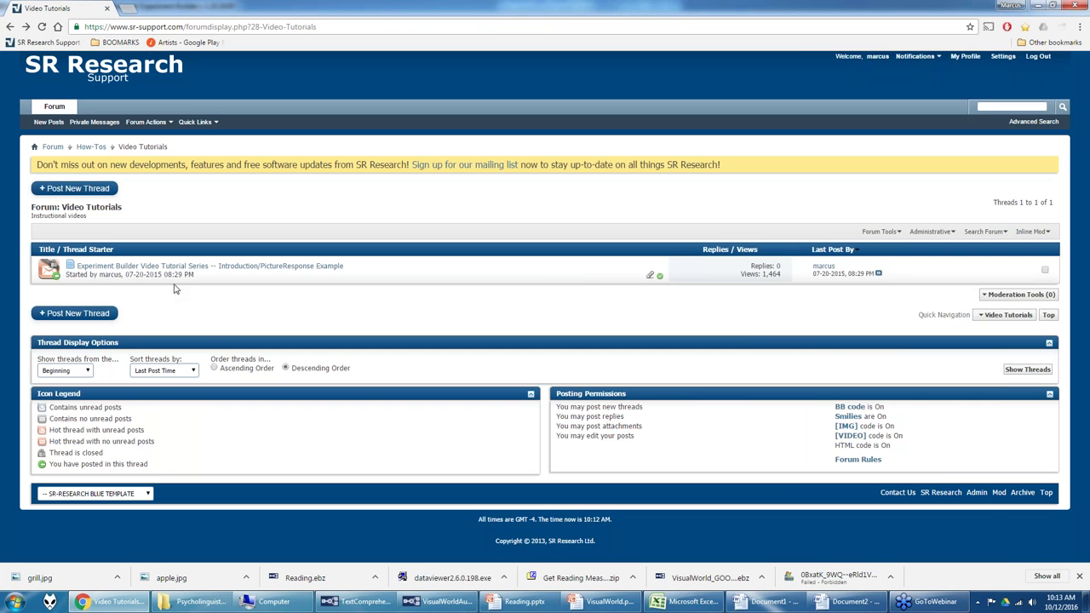
Step: Open the 'First Webinar! Introduction to Experiment Builder' thread under Webinars, then return to Experiment Builder
left_click(10, 27)
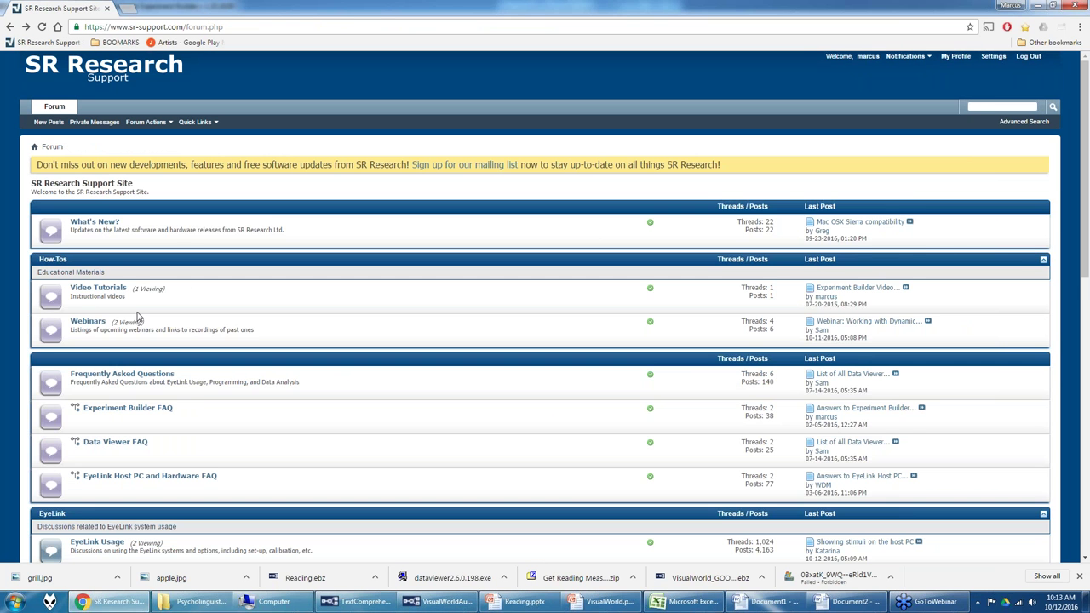
left_click(86, 322)
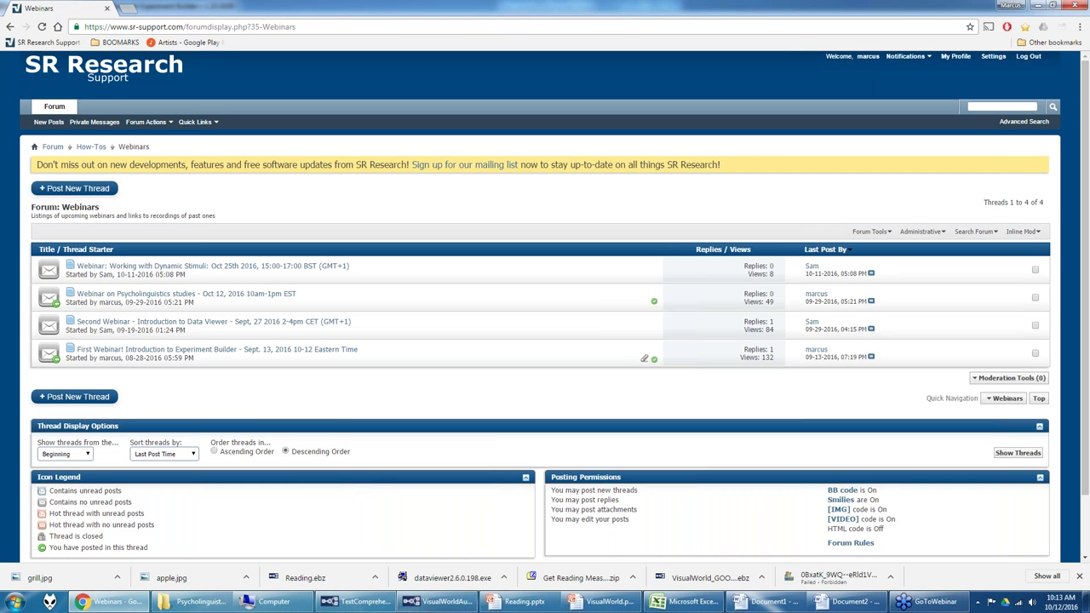
mouse_move(414, 607)
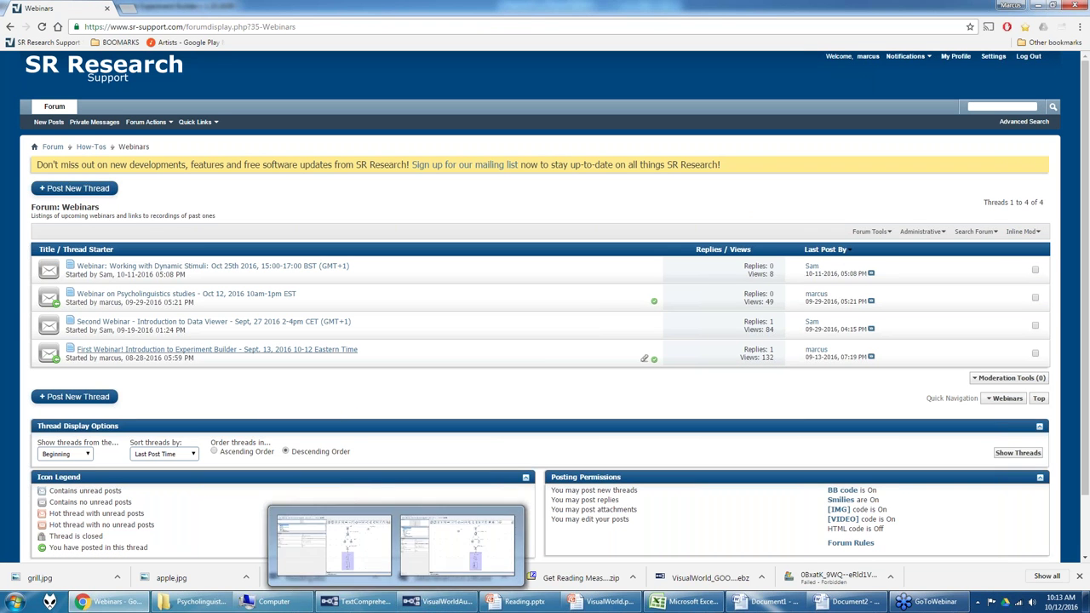
left_click(178, 349)
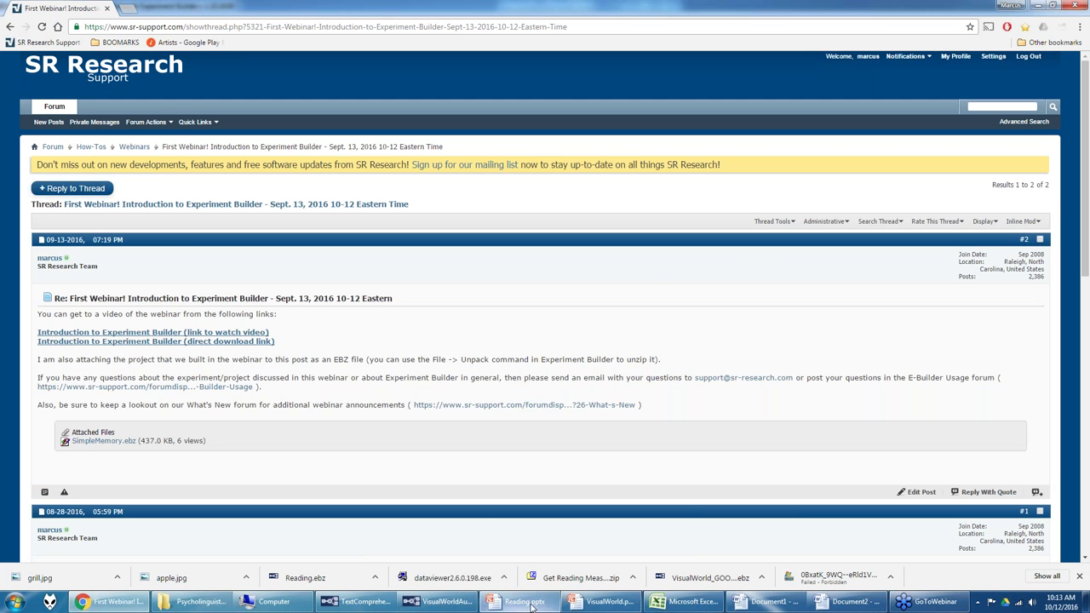
mouse_move(508, 607)
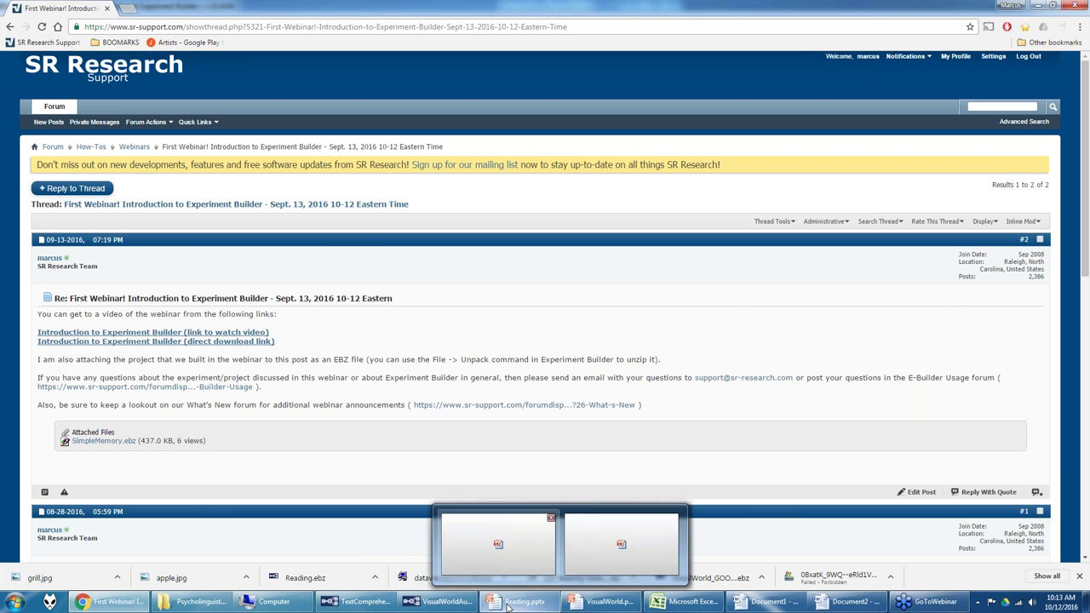
left_click(424, 607)
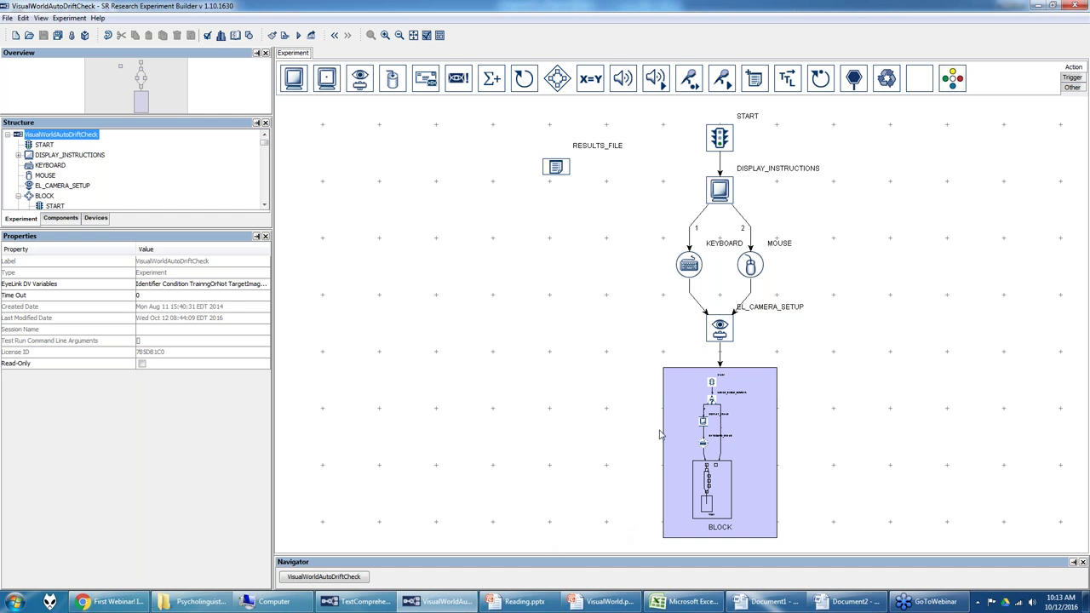
Step: Open the DISPLAY_INSTRUCTIONS screen's 'Insert instructions' text, close it unchanged, and return to the Experiment tab
double_click(720, 189)
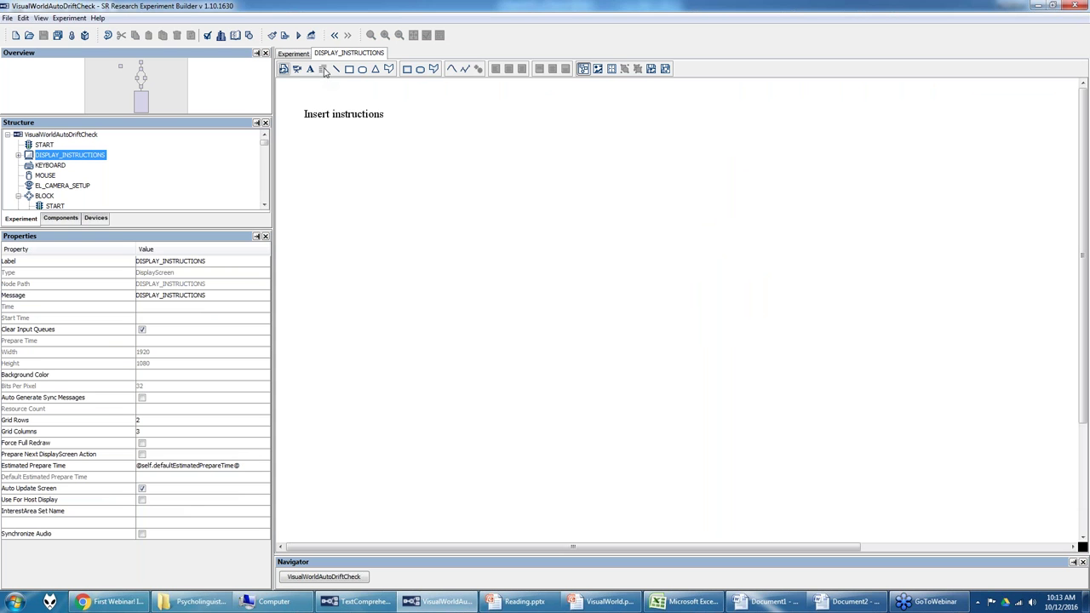
double_click(433, 141)
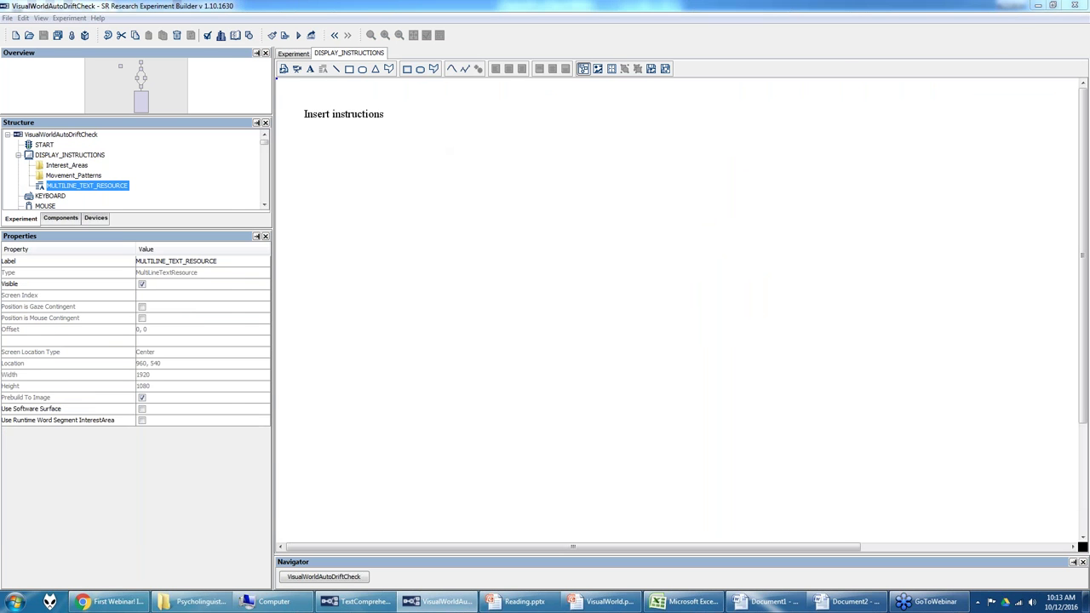
type("After")
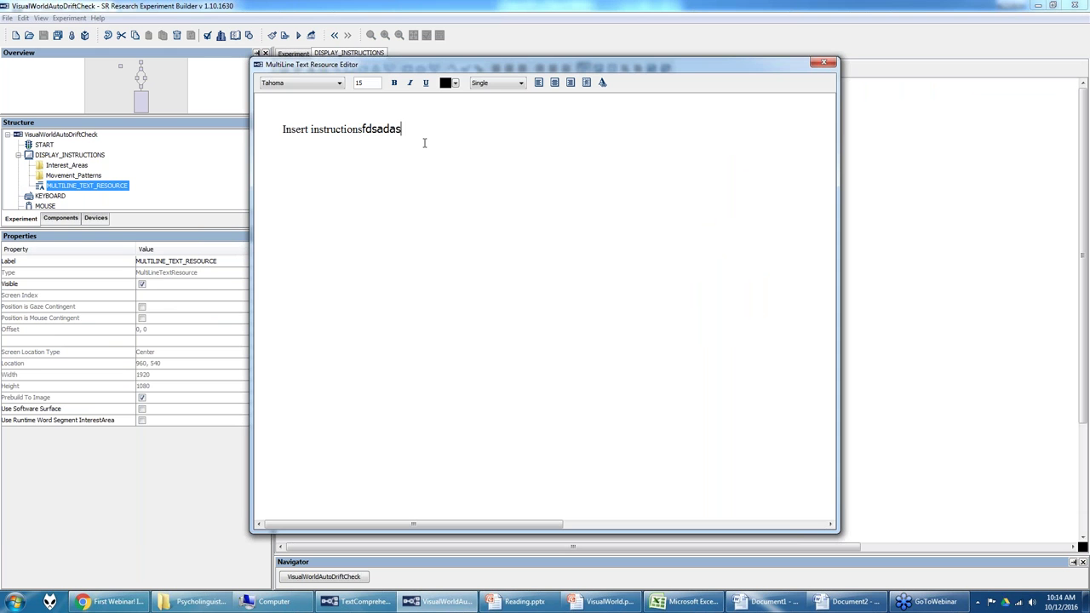
key("BackSpace")
key("BackSpace")
key("BackSpace")
key("BackSpace")
key("BackSpace")
left_click(823, 62)
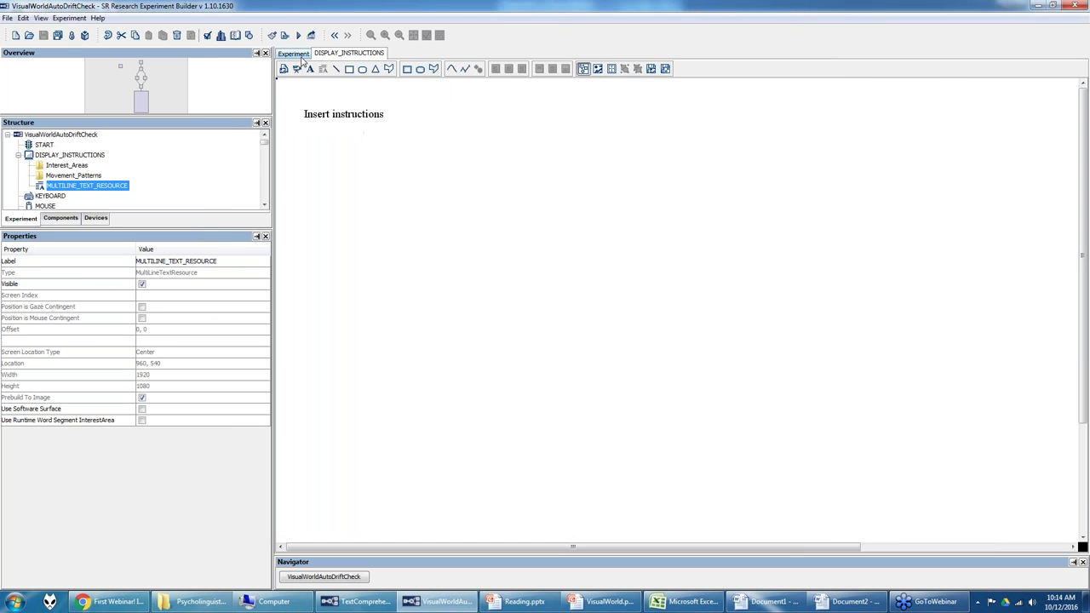
left_click(302, 56)
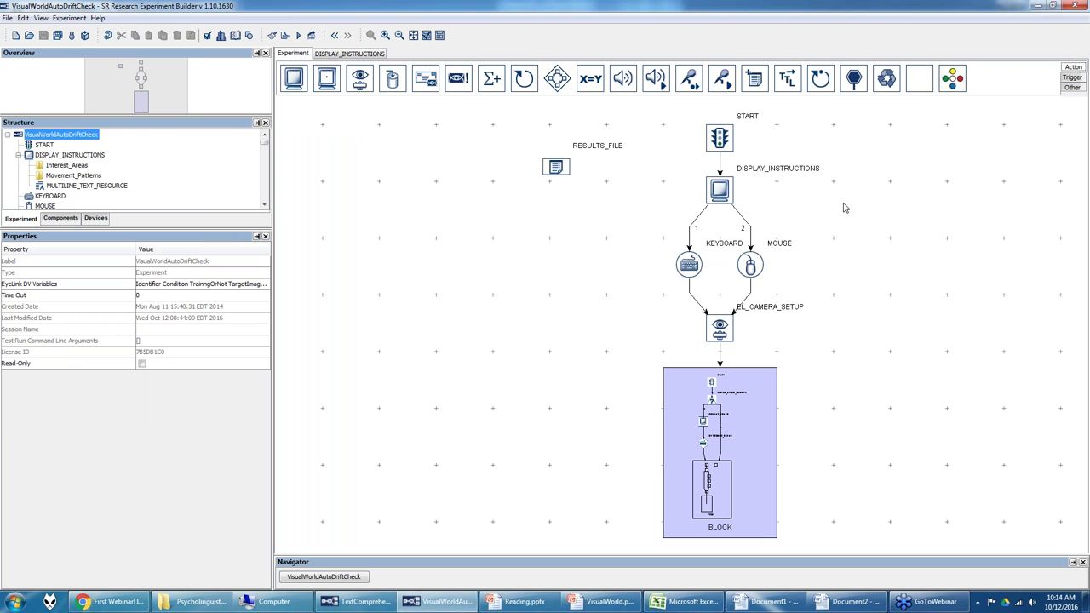
Step: Show the Trigger palette and inspect the KEYBOARD, MOUSE, EL_CAMERA_SETUP and 5-iteration BLOCK node properties
left_click(1072, 77)
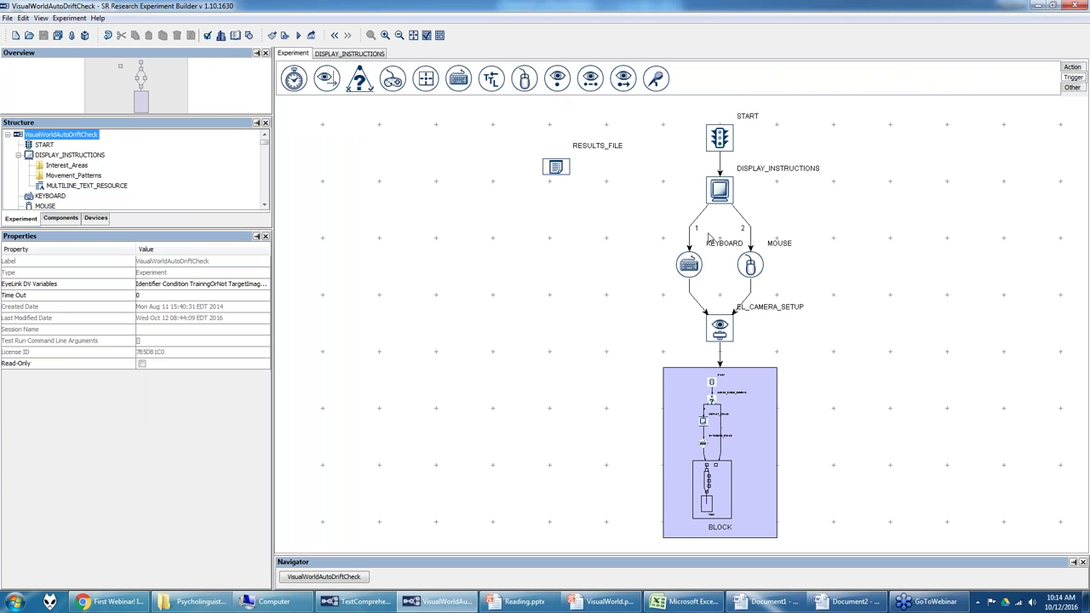
left_click(689, 266)
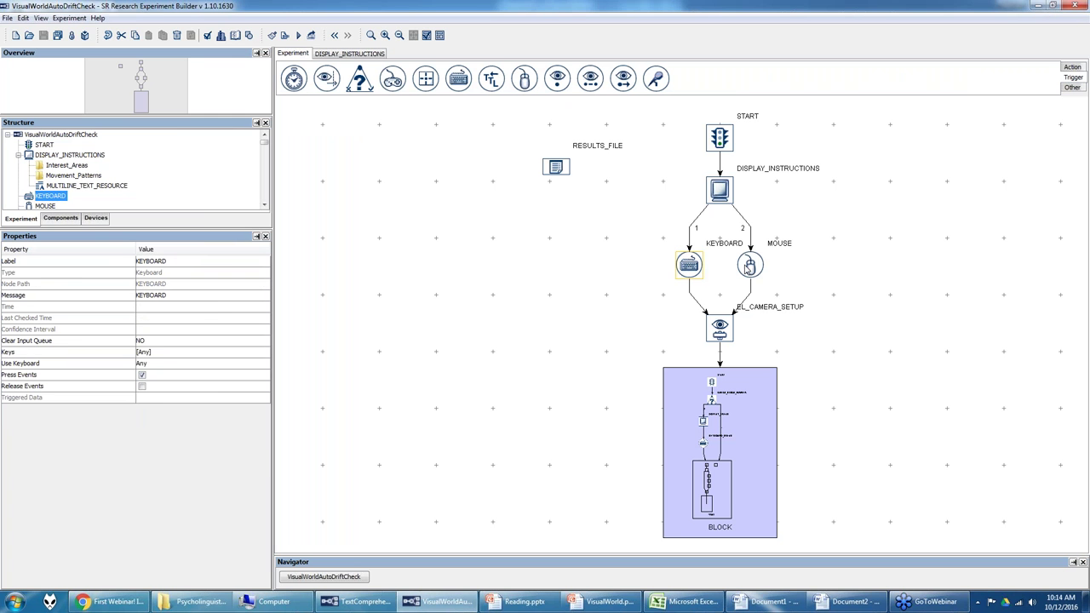
left_click(744, 268)
left_click(714, 334)
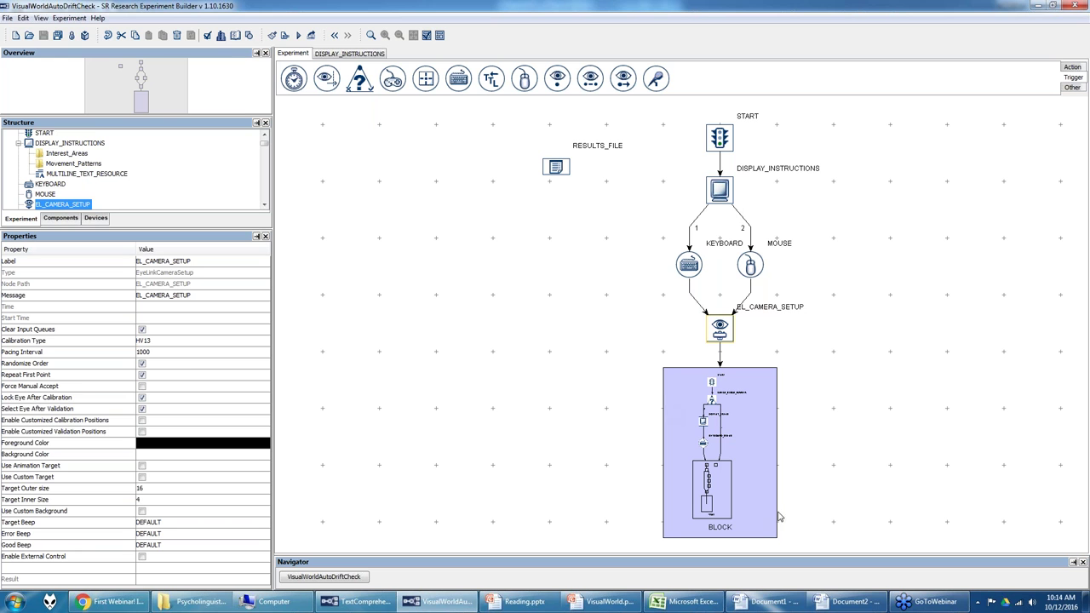
left_click(730, 384)
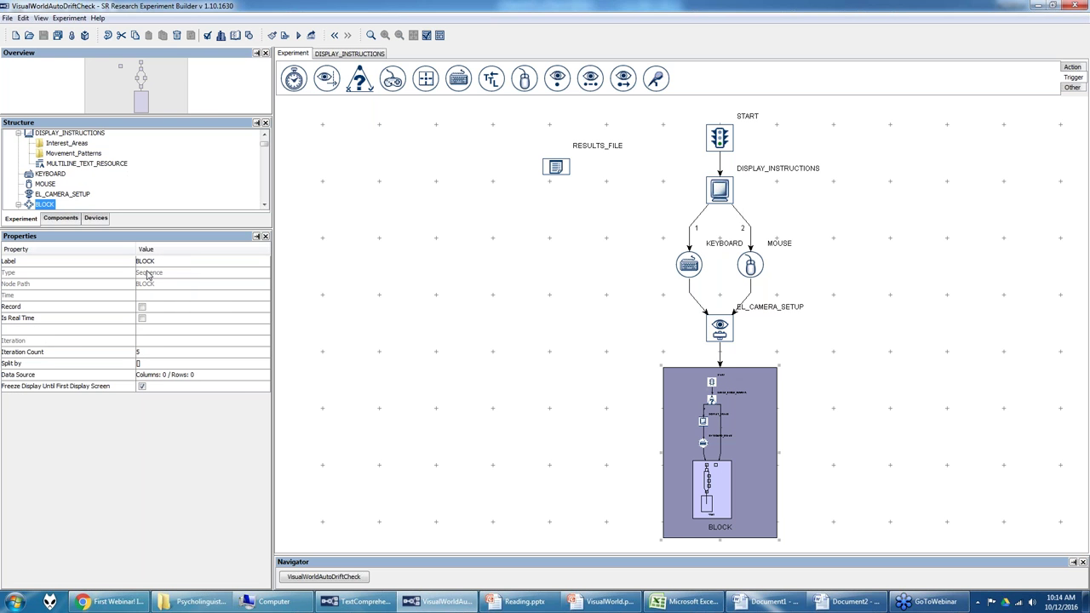
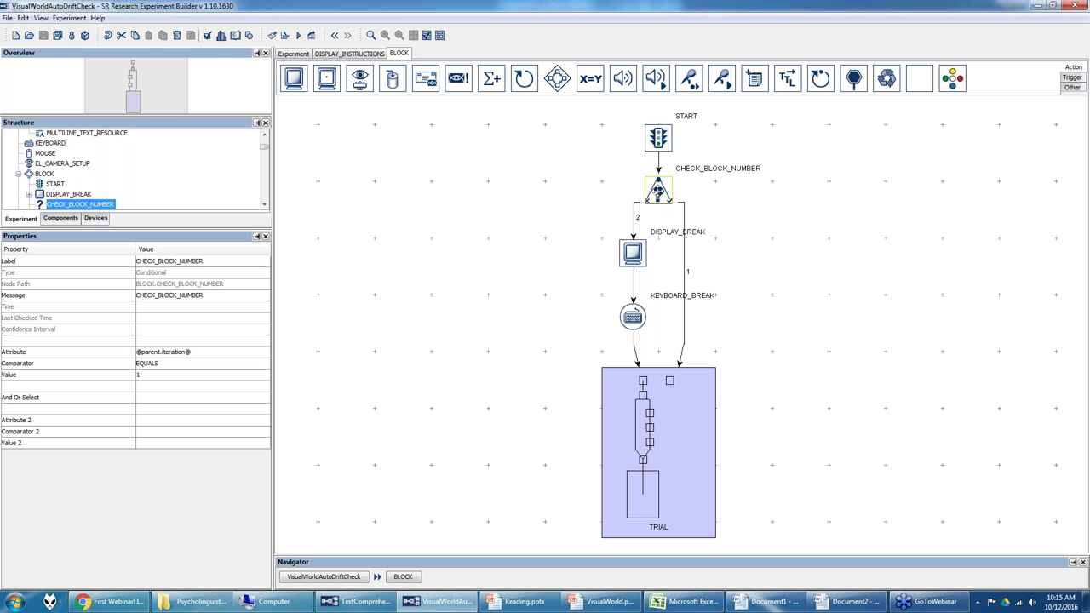
Step: Browse the component palettes and review CHECK_BLOCK_NUMBER's attribute in the attribute editor
left_click(1071, 89)
left_click(1071, 77)
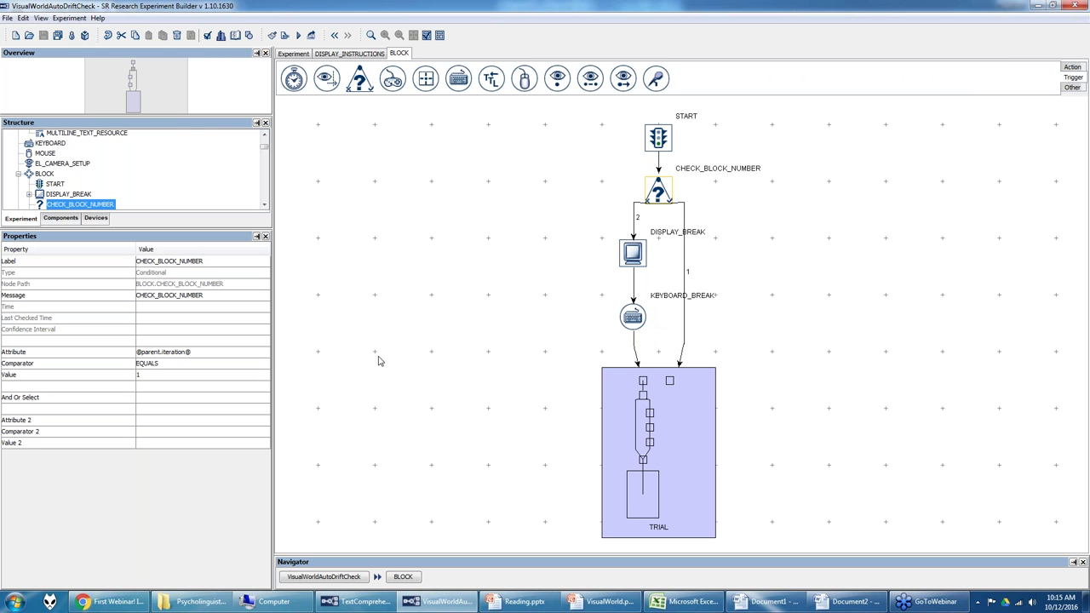
left_click(222, 354)
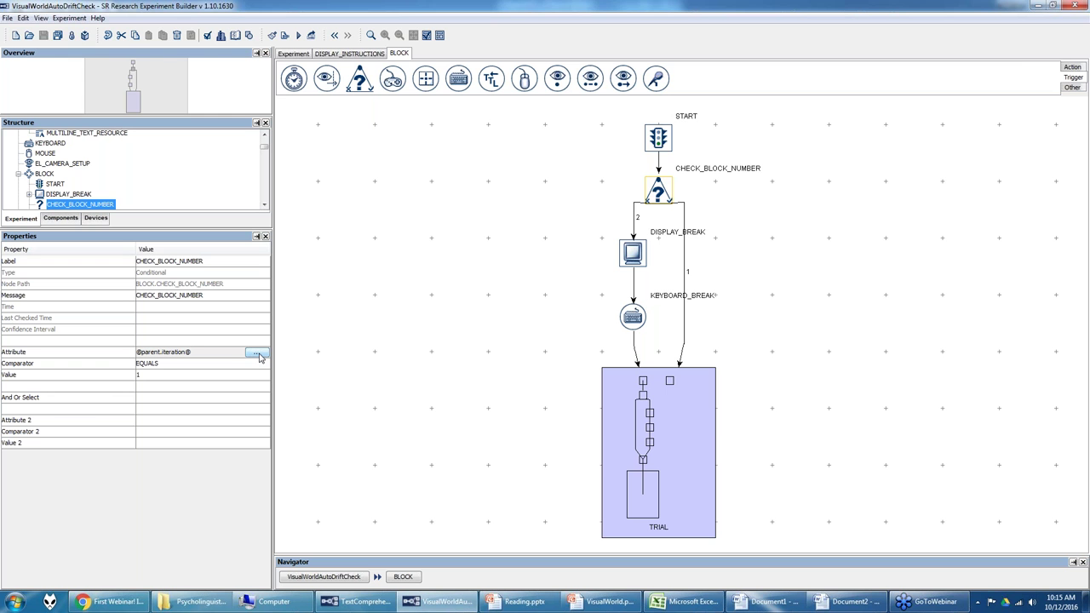
left_click(256, 353)
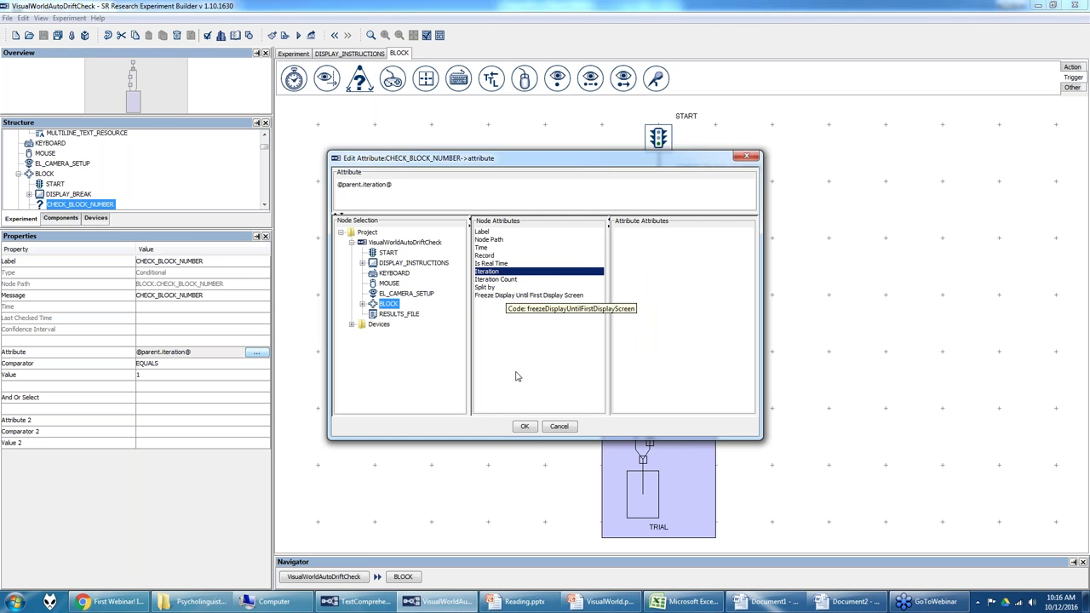
left_click(525, 426)
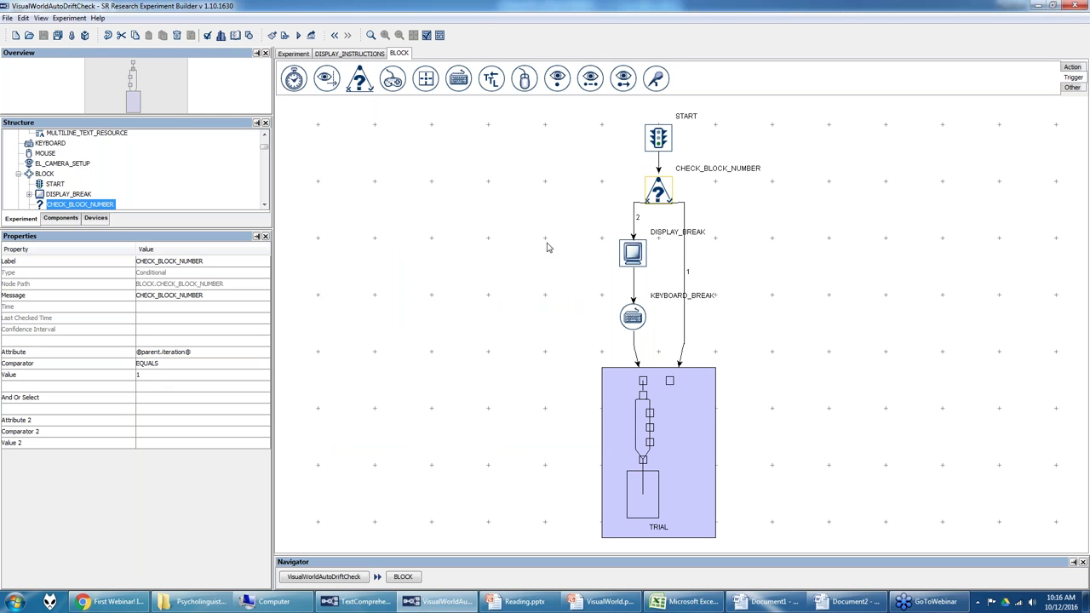
left_click(669, 196)
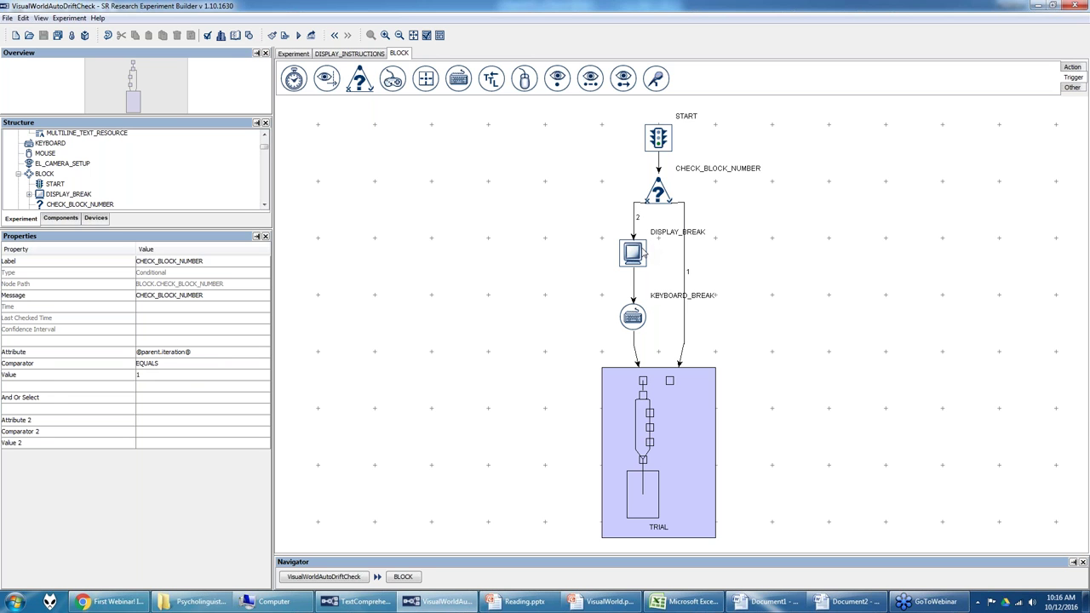
Step: Centre the 'Take a break' text on DISPLAY_BREAK, then return to BLOCK's KEYBOARD_BREAK node
double_click(640, 256)
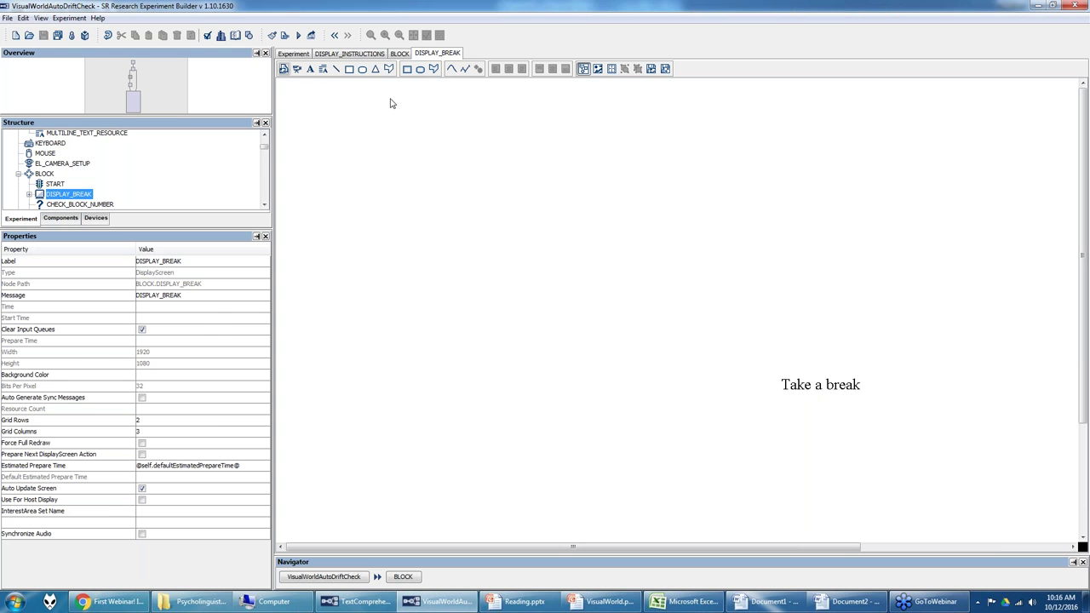
left_click(822, 385)
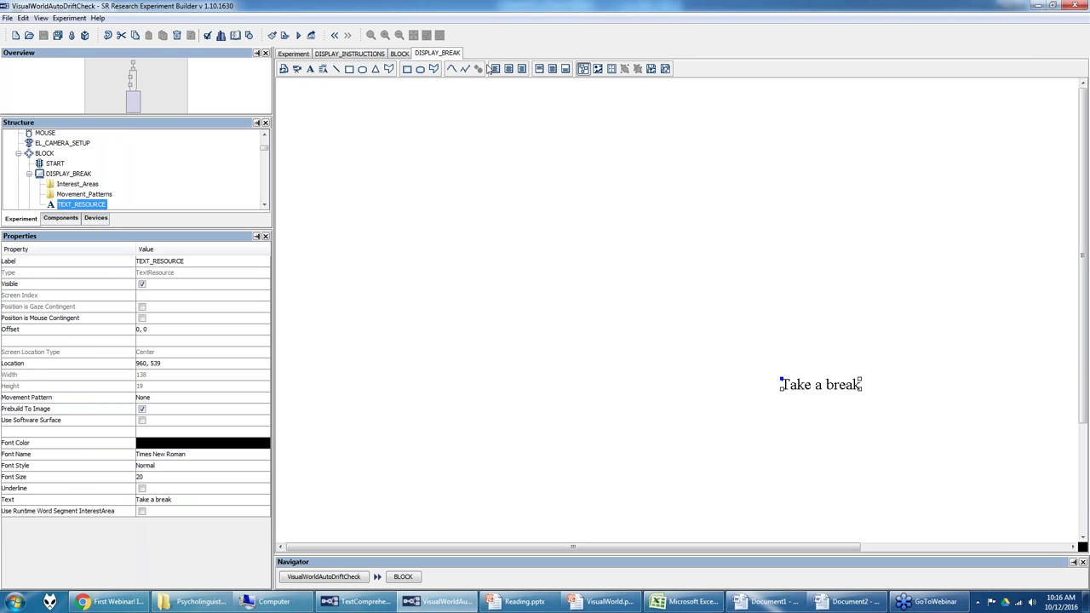
left_click_drag(816, 383, 800, 368)
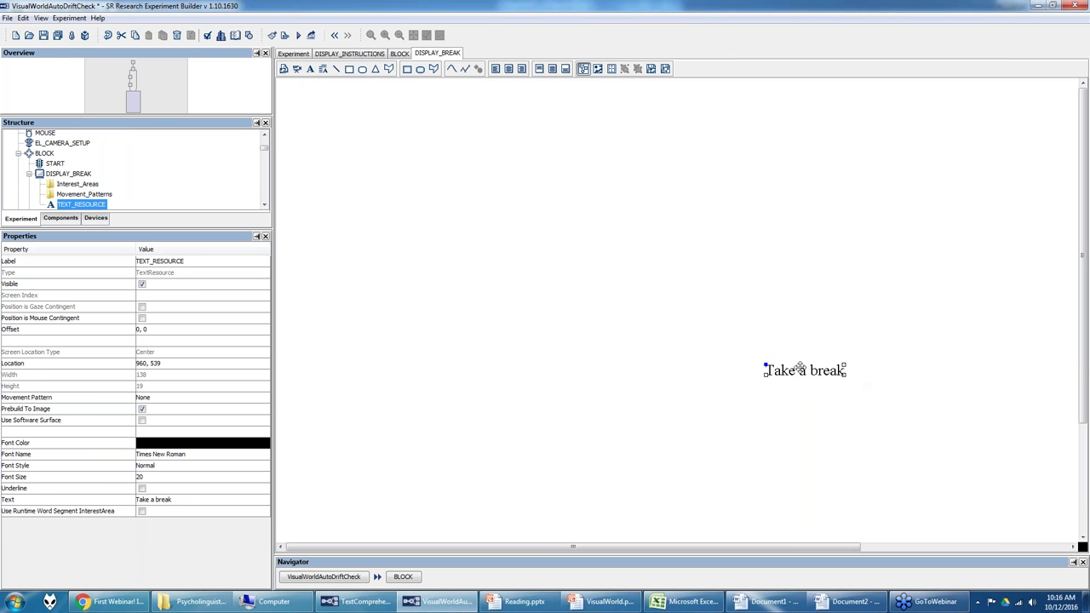
left_click(509, 69)
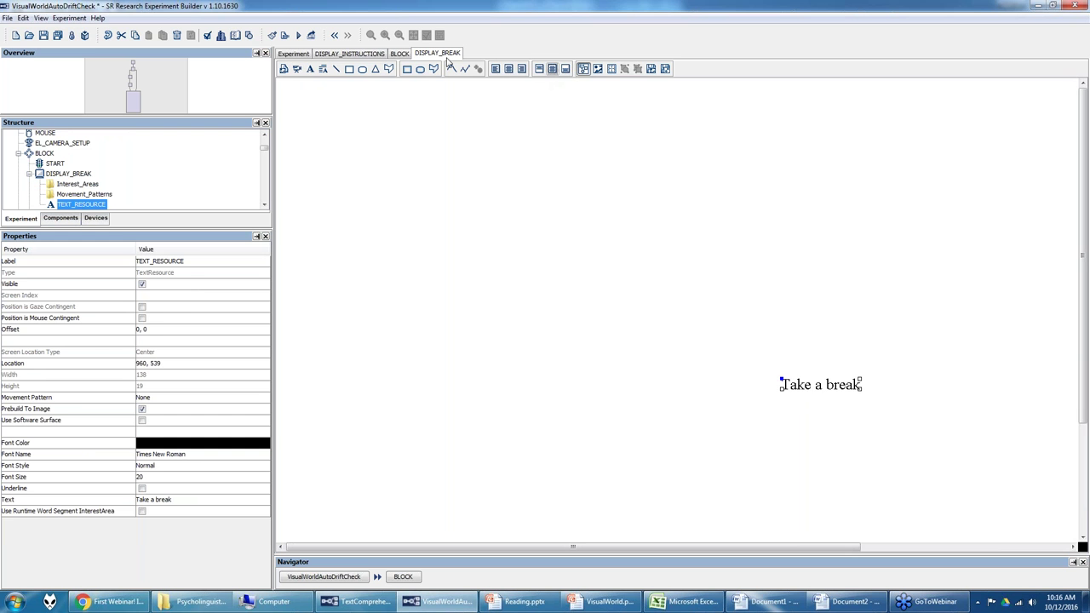
left_click(402, 56)
left_click(633, 317)
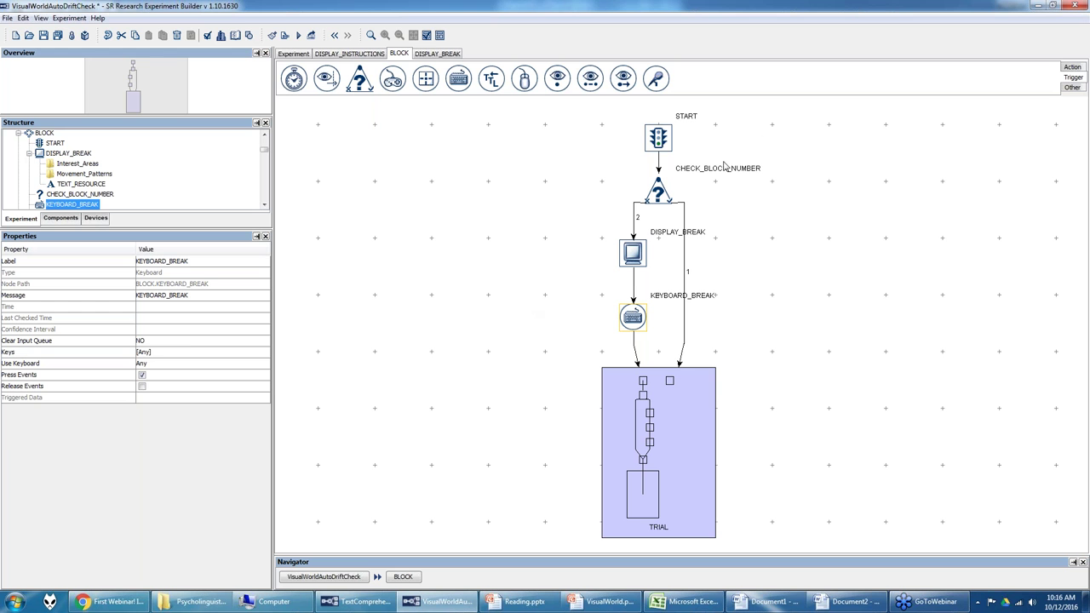
left_click(658, 194)
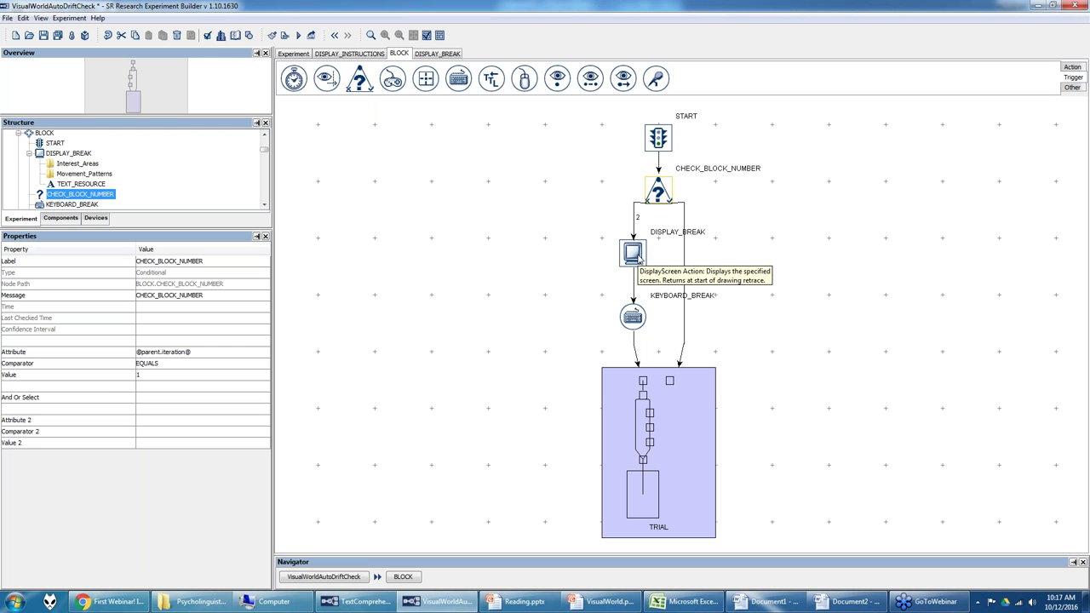
left_click(634, 254)
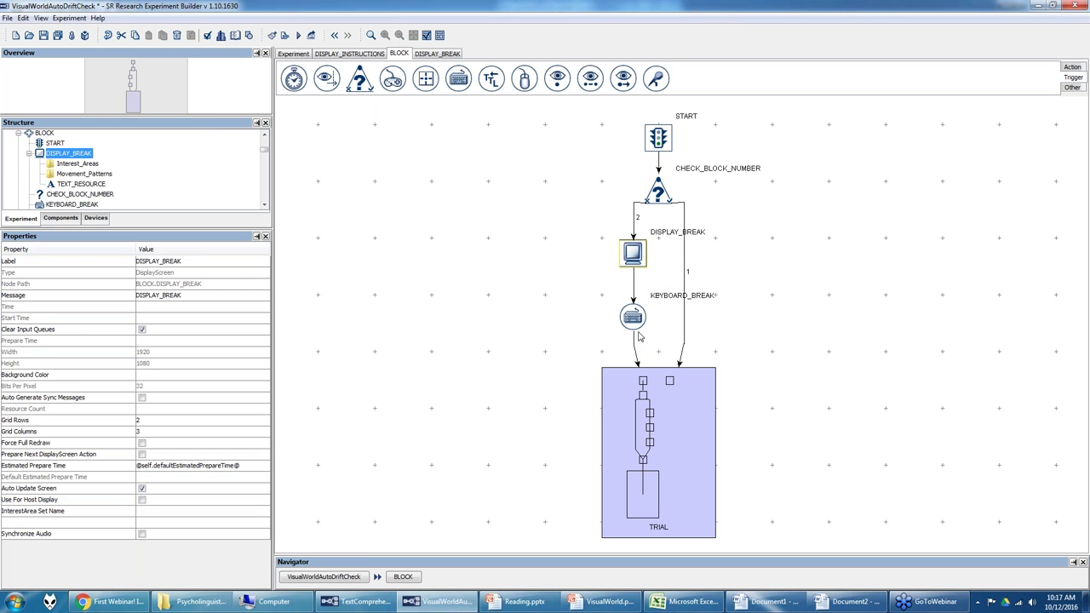
left_click(640, 387)
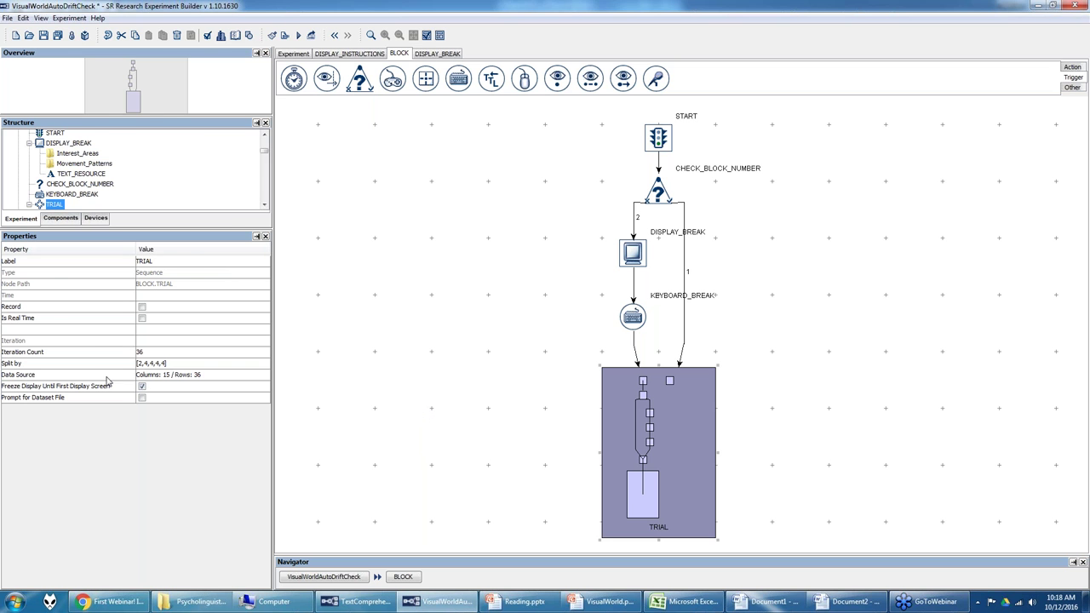
left_click(298, 55)
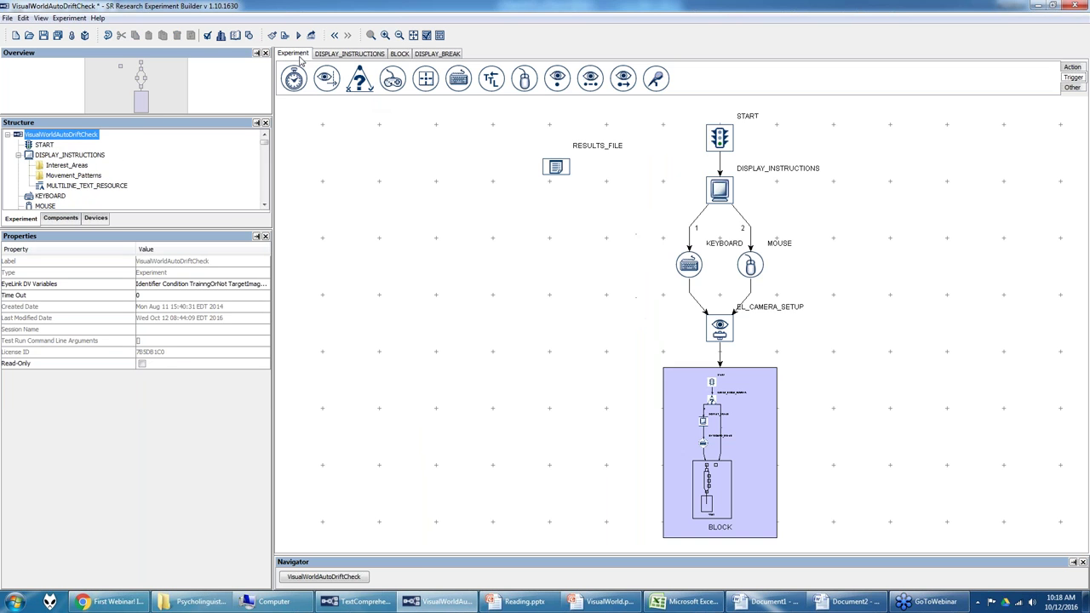
left_click(668, 396)
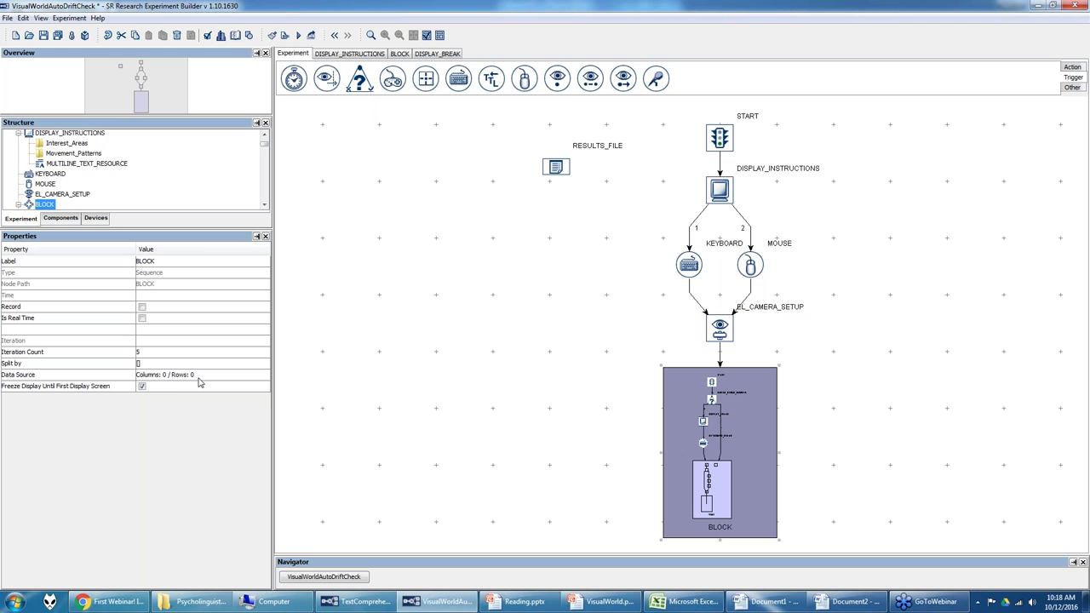
double_click(670, 404)
left_click(670, 409)
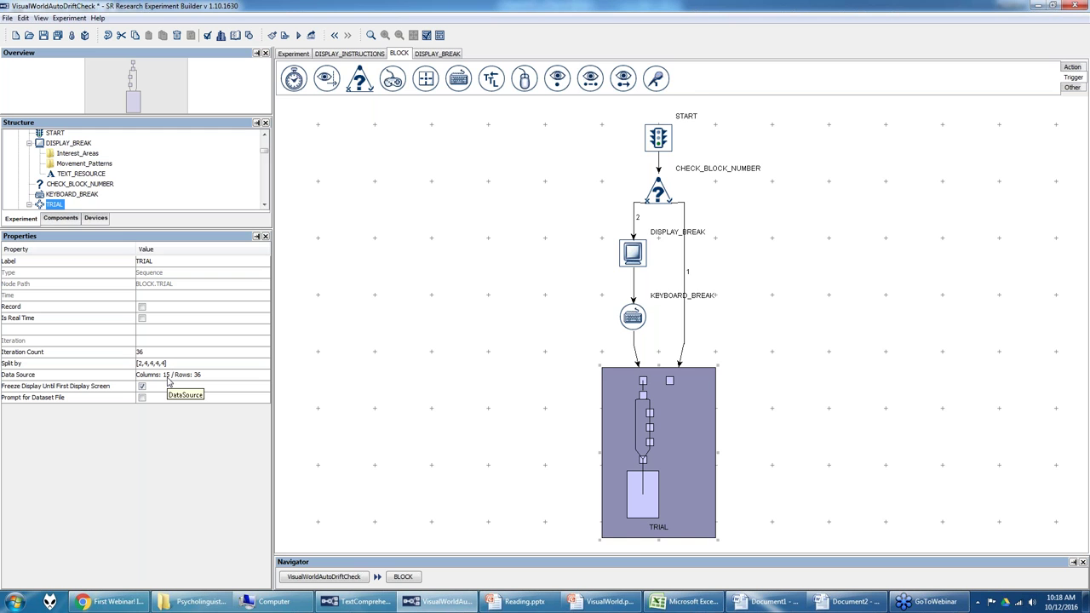
Step: Open the TRIAL_DataSource table from TRIAL's Data Source property
left_click(168, 379)
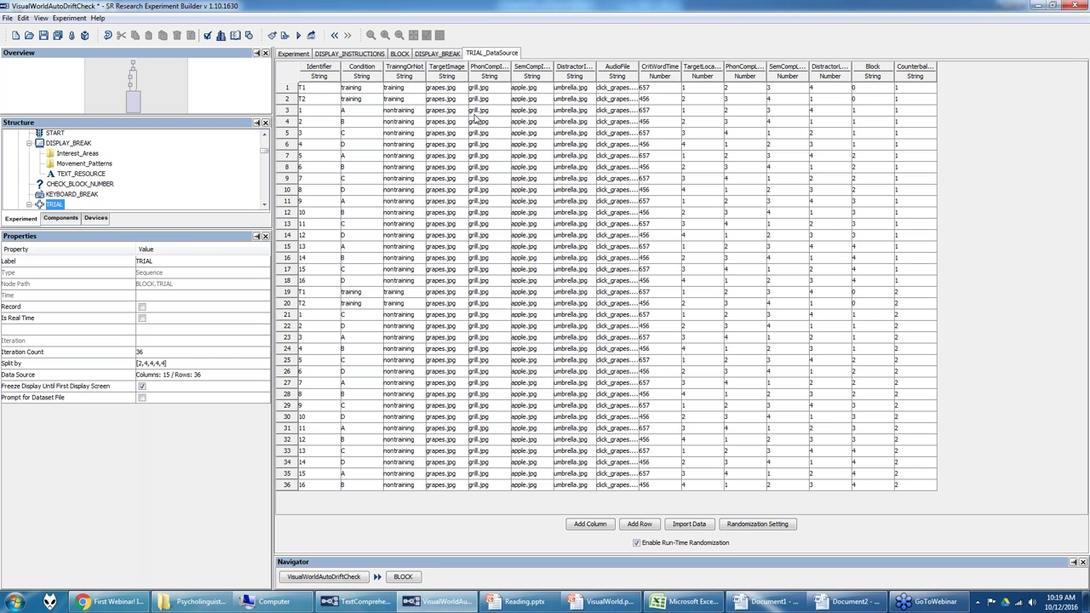
left_click_drag(449, 103, 559, 104)
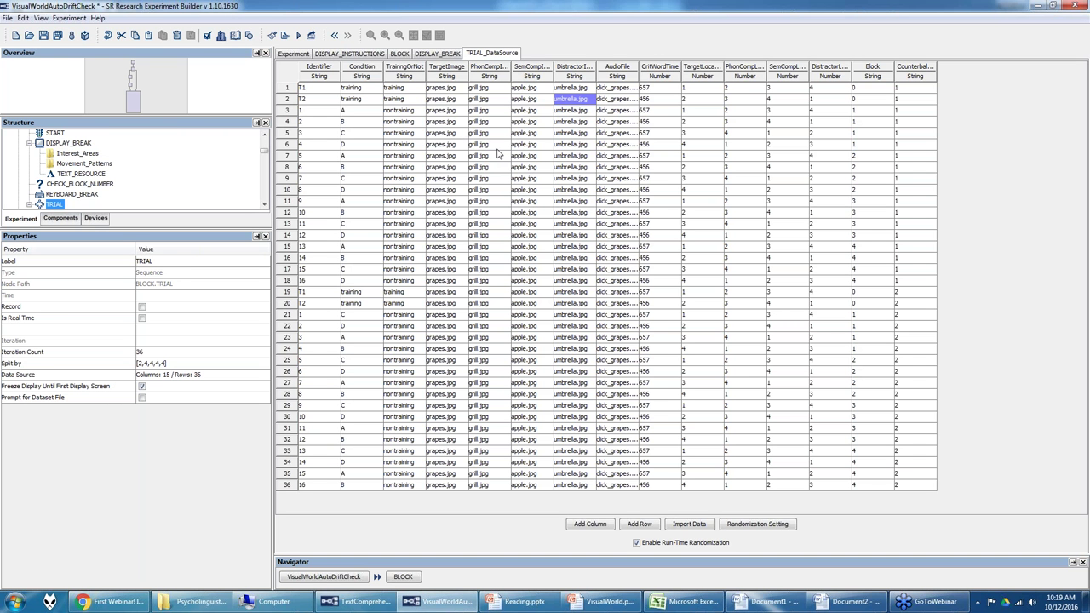
left_click(325, 68)
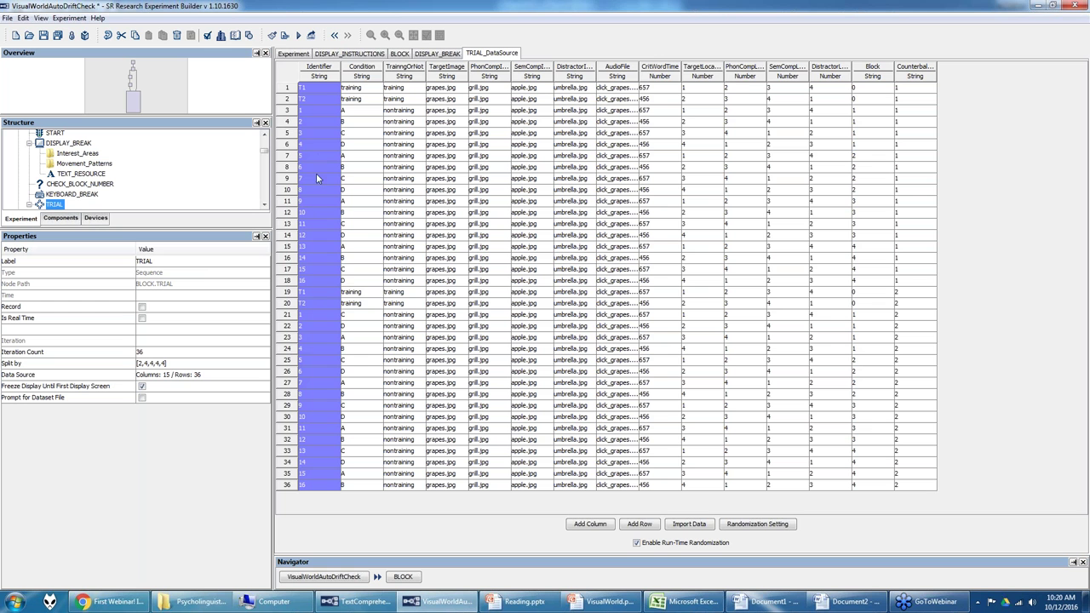
left_click(313, 316)
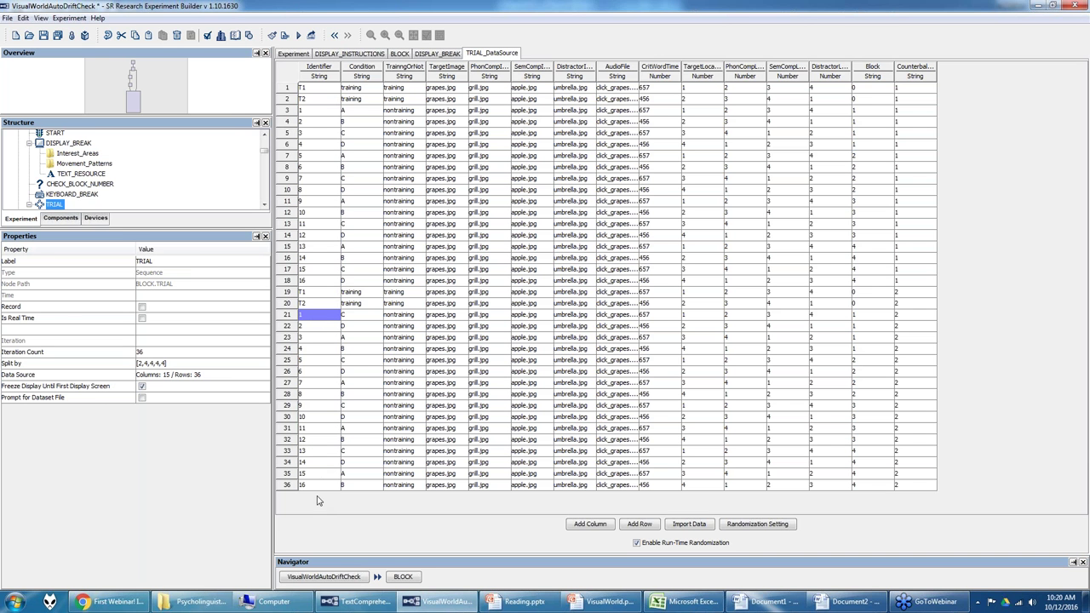
left_click_drag(318, 326, 318, 500)
left_click_drag(316, 292, 313, 518)
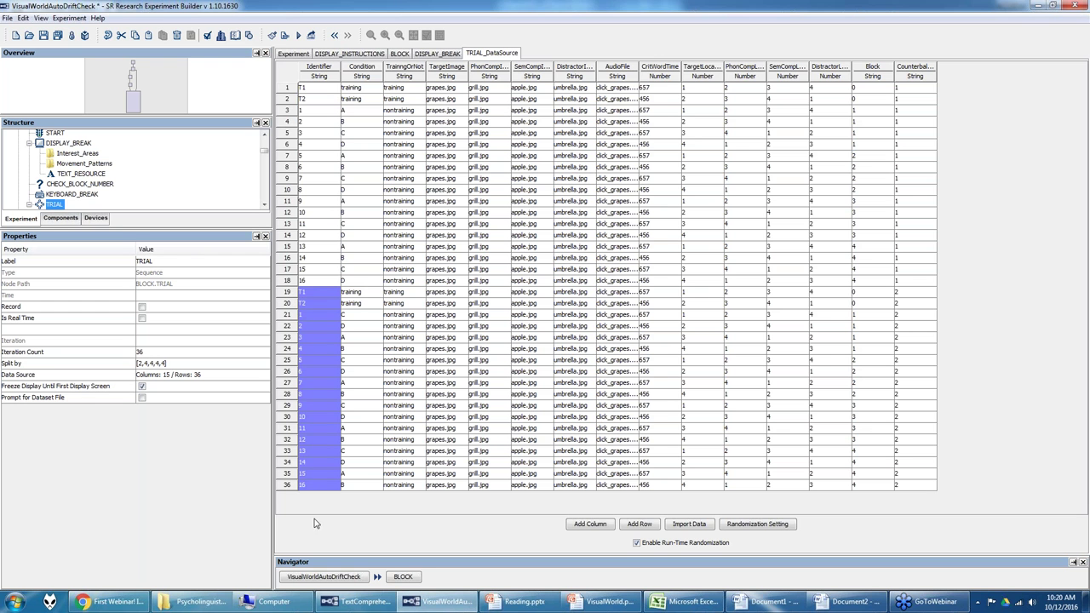
left_click(315, 89)
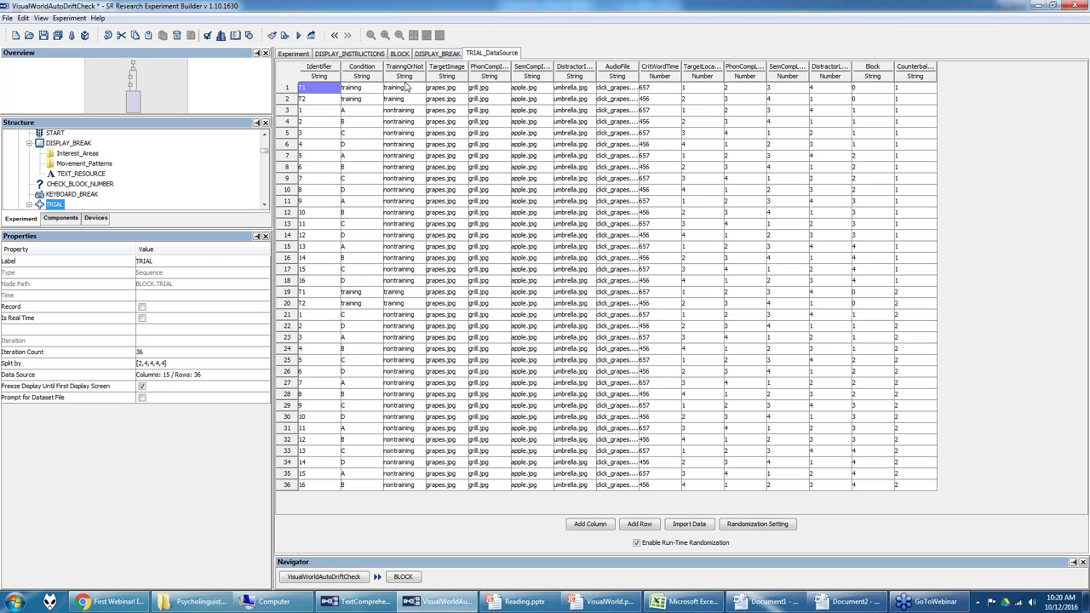
left_click(378, 72)
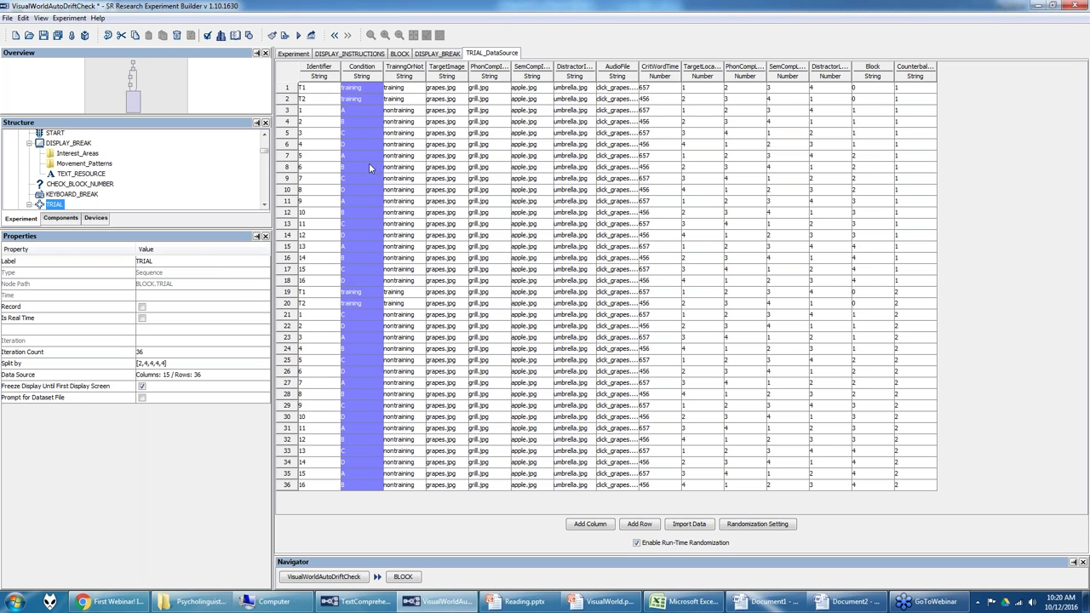
Step: Inspect the Condition and TrainingOrNot columns, selecting the training and nontraining rows
left_click_drag(358, 110, 358, 148)
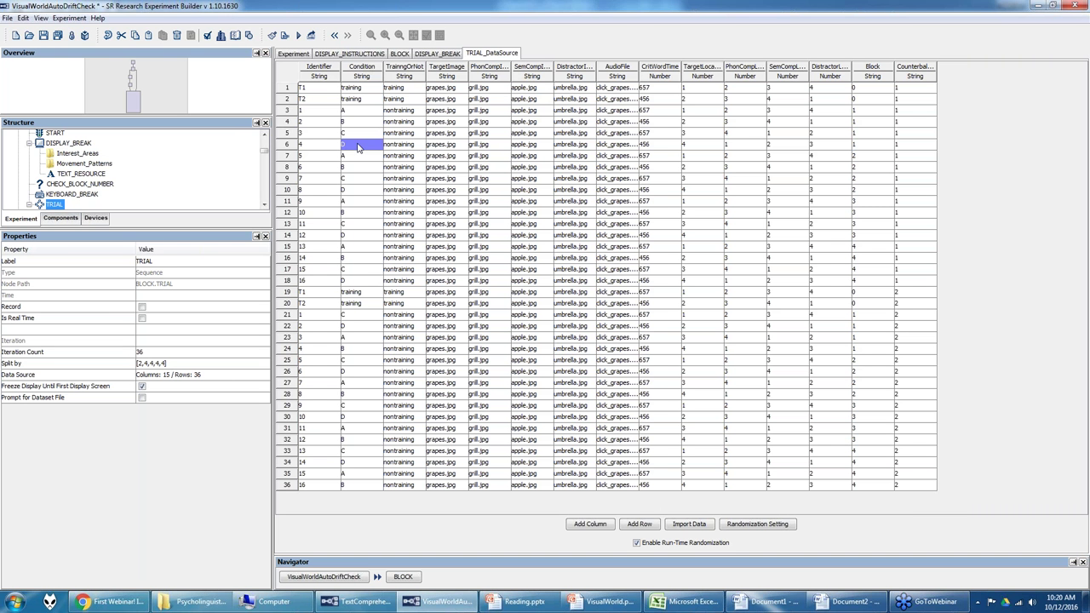
left_click(364, 69)
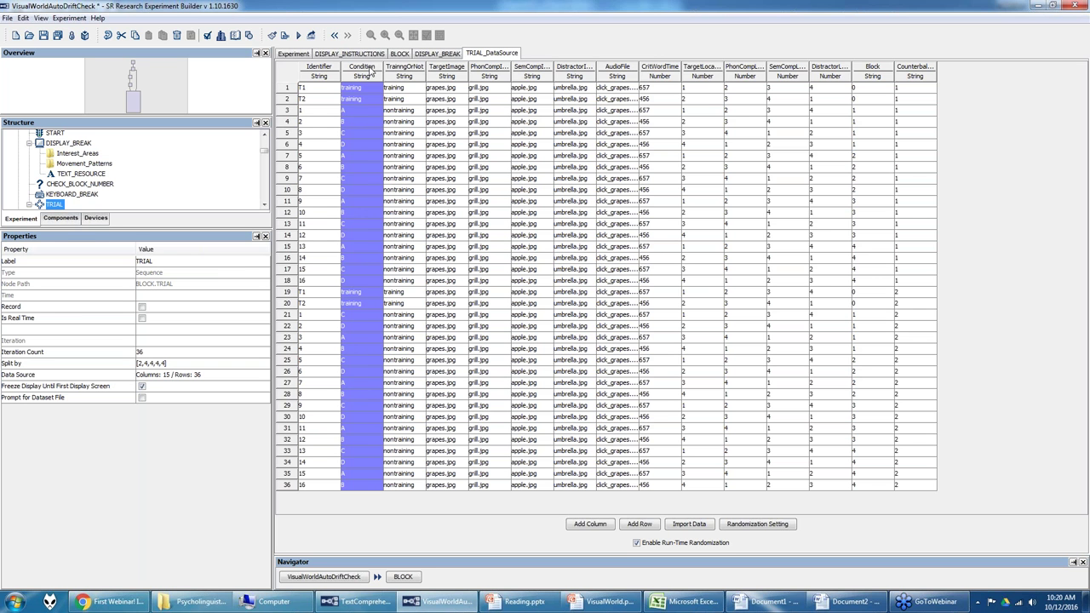
left_click(397, 71)
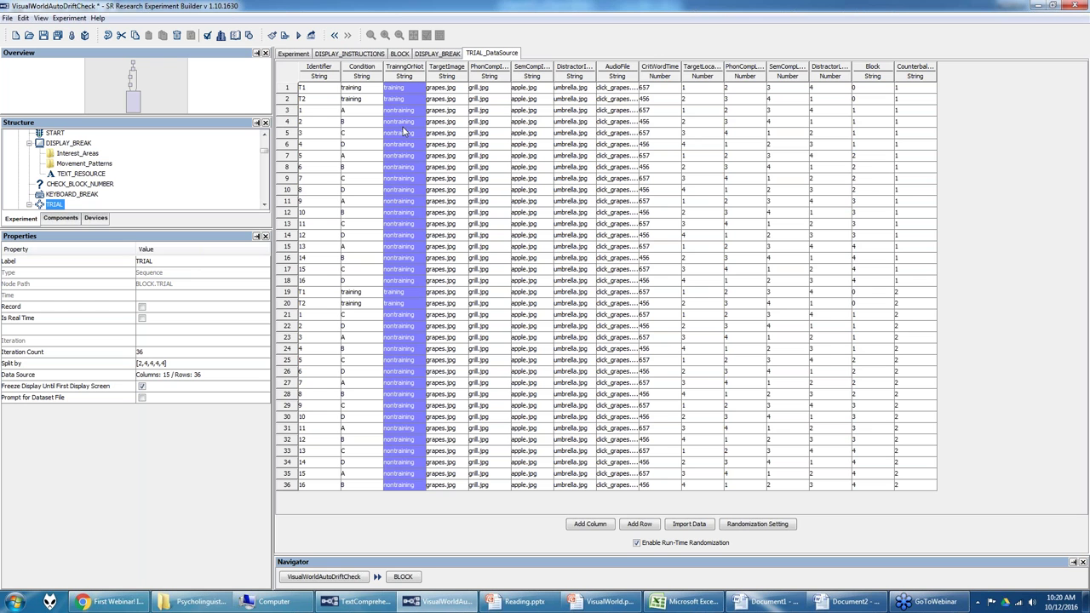
left_click(403, 90)
left_click(402, 100)
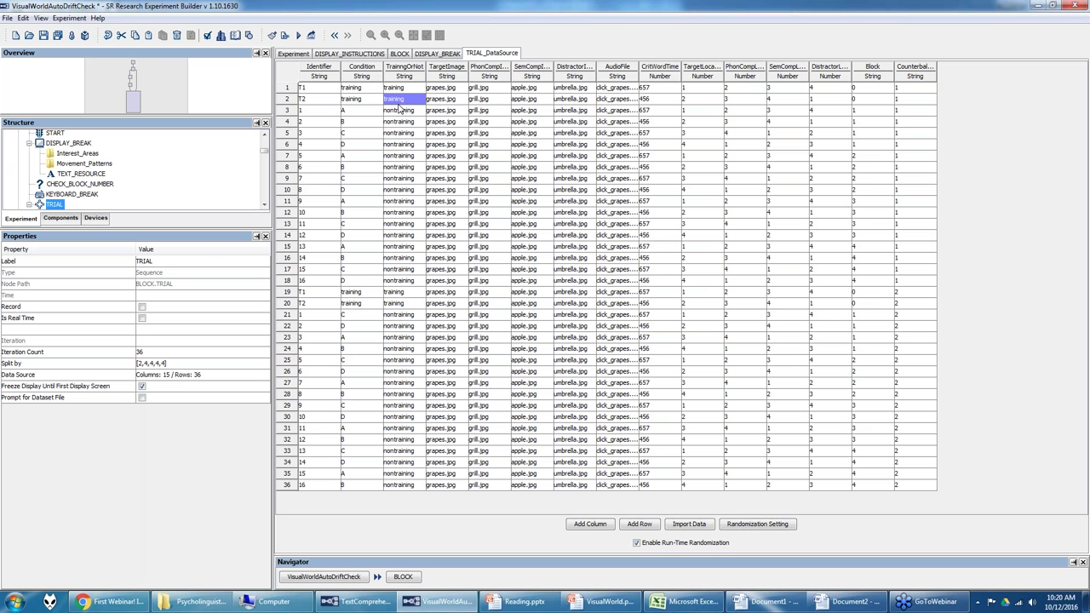
left_click_drag(398, 89, 405, 97)
left_click_drag(406, 112, 409, 283)
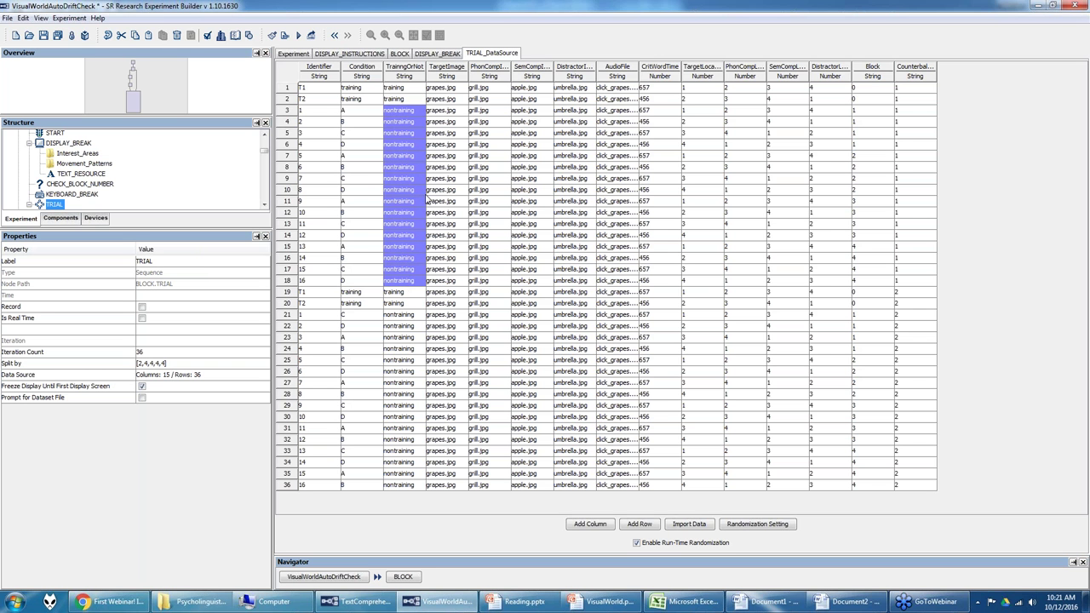
left_click(448, 72)
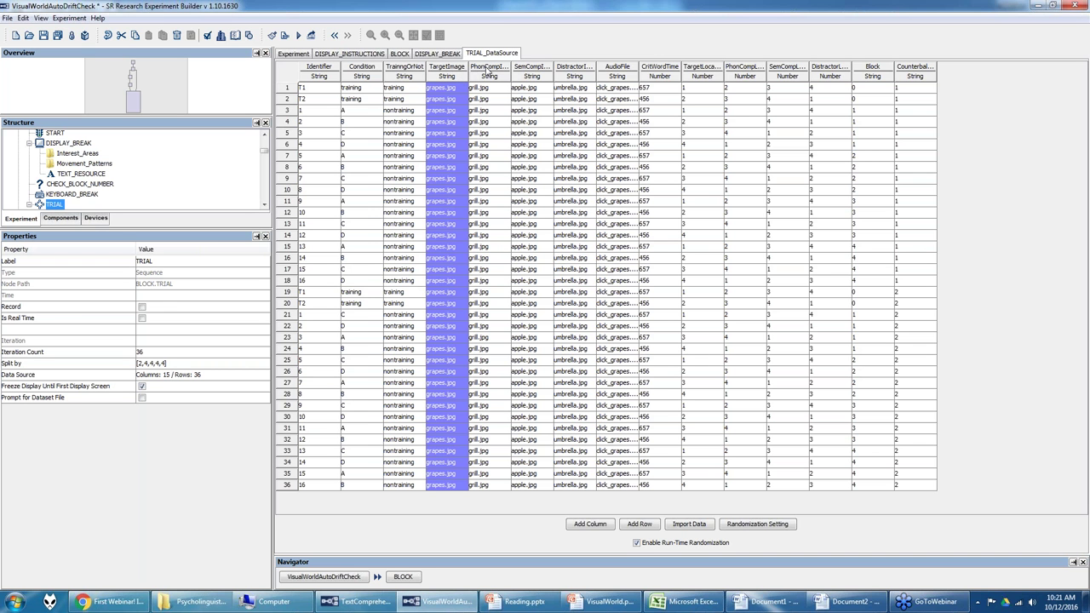
Step: Widen the PhonCompImage, DistractorImage and AudioFile columns so their full names show
left_click(483, 72)
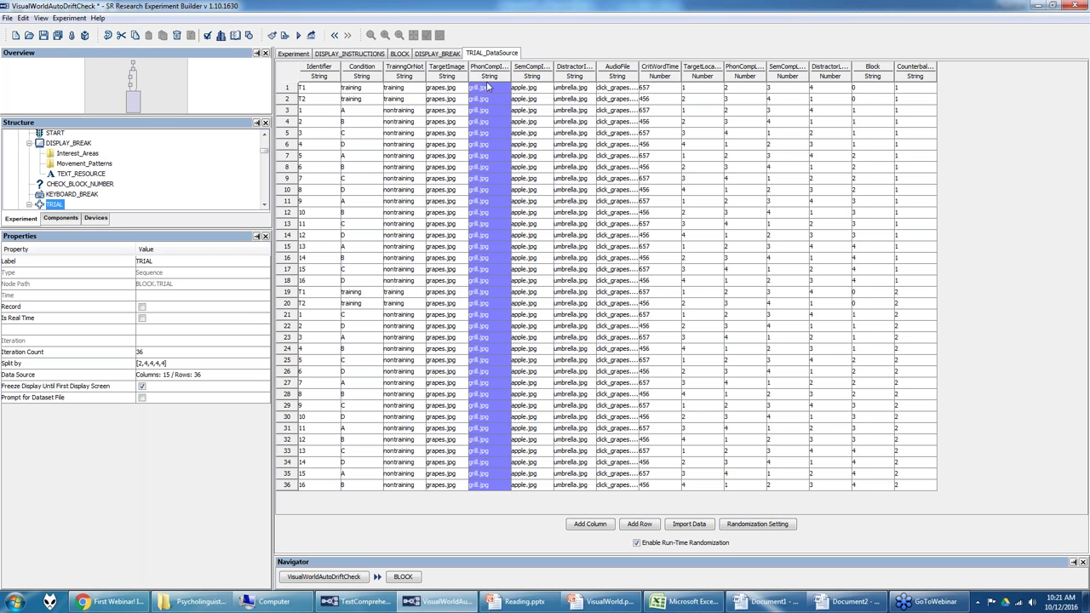
left_click_drag(511, 66, 523, 65)
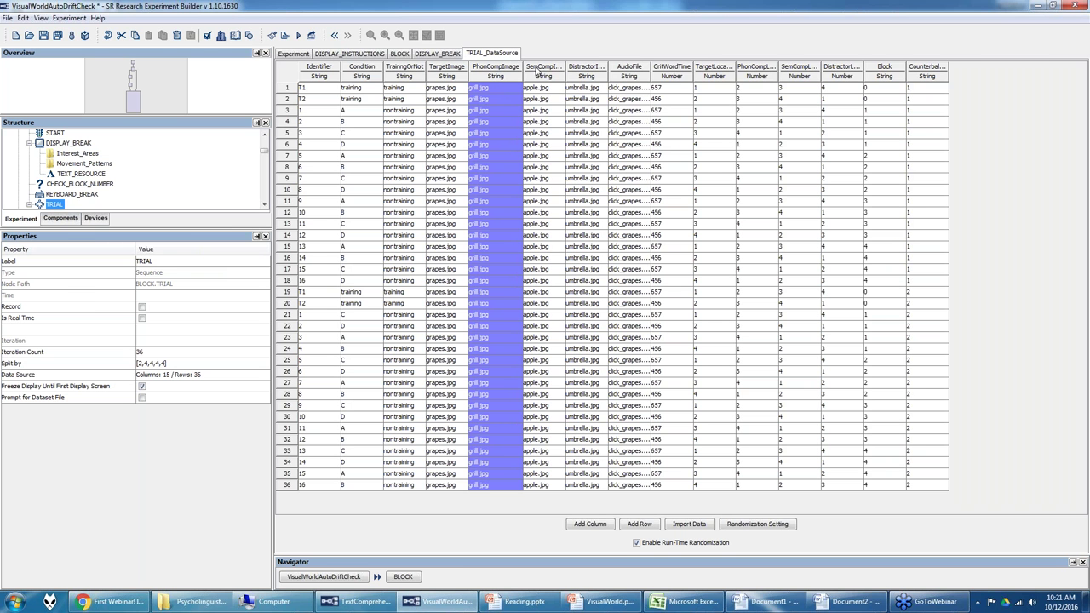
left_click(540, 72)
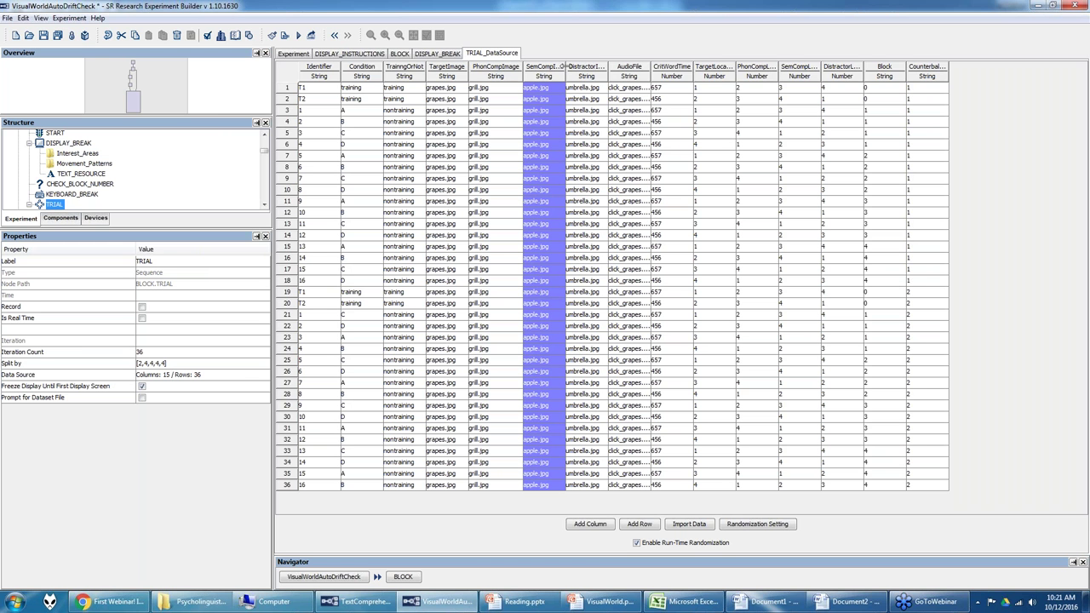
left_click(590, 72)
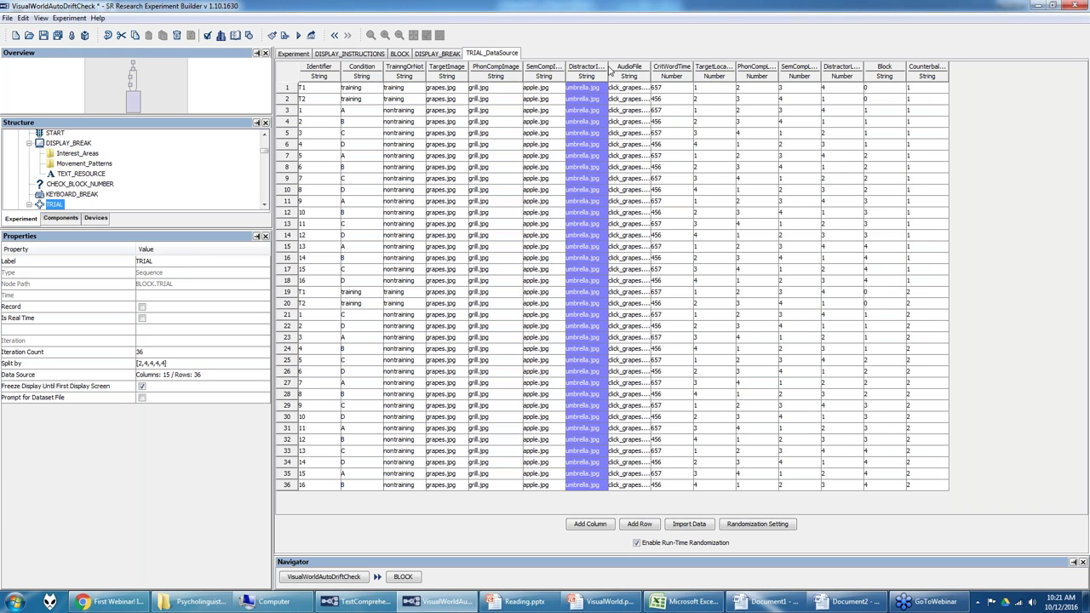
left_click_drag(610, 68, 622, 68)
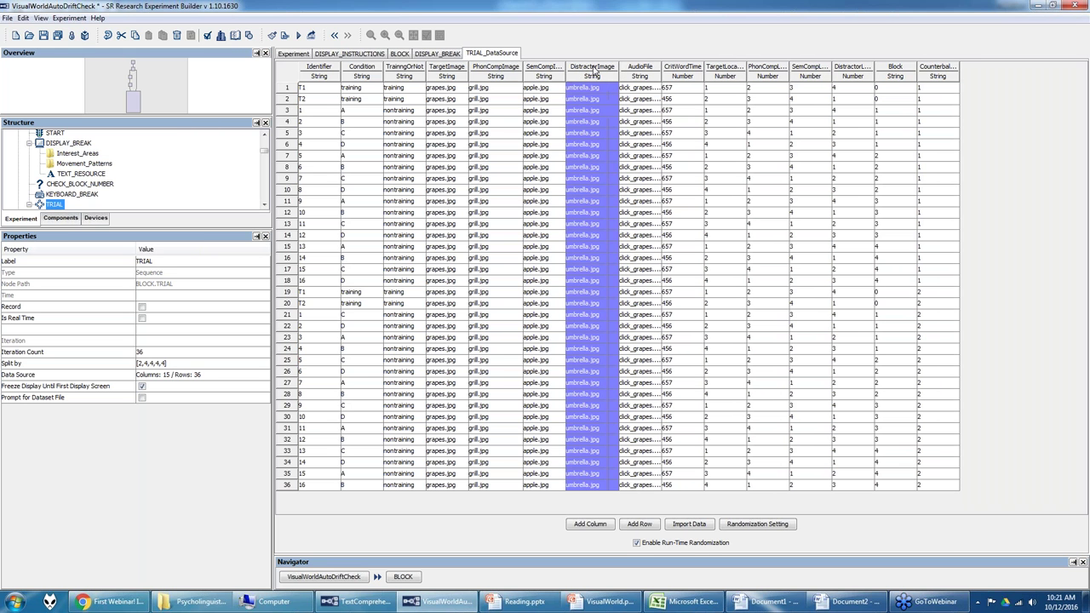
left_click(640, 72)
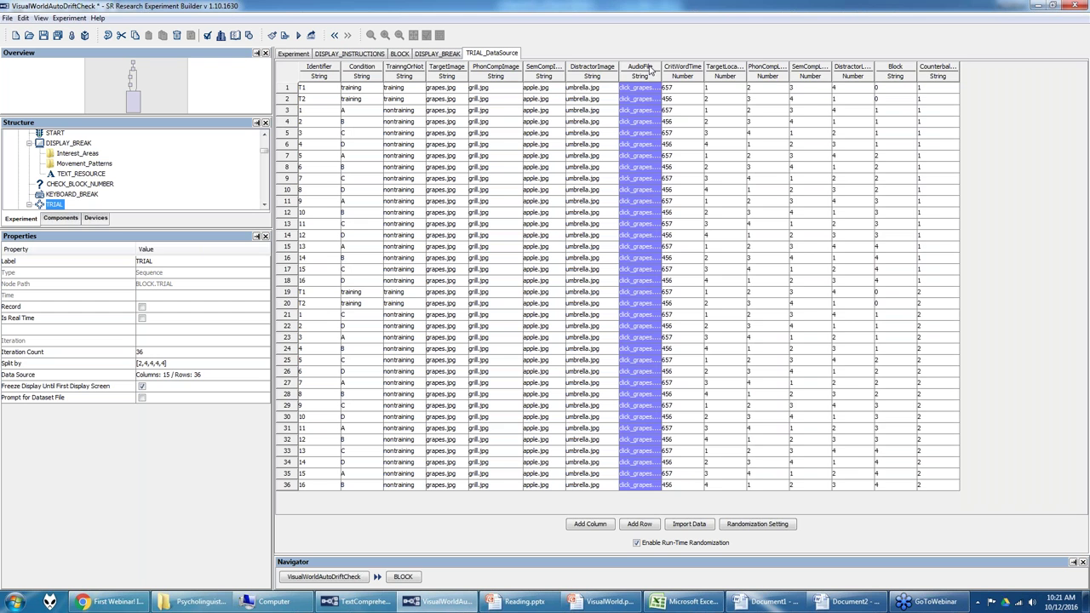
left_click_drag(661, 66, 678, 67)
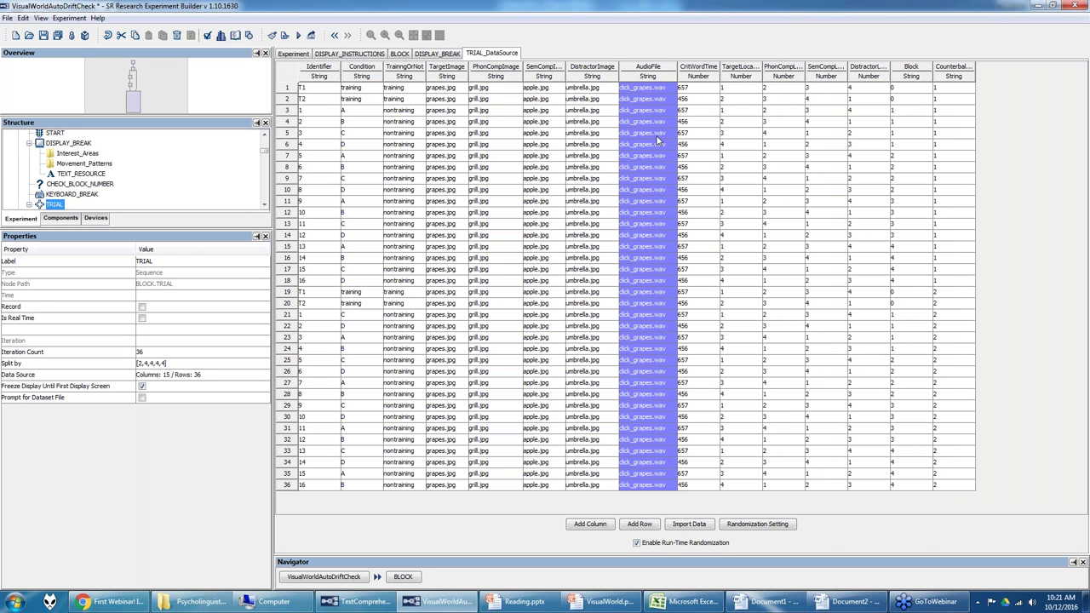
left_click(712, 81)
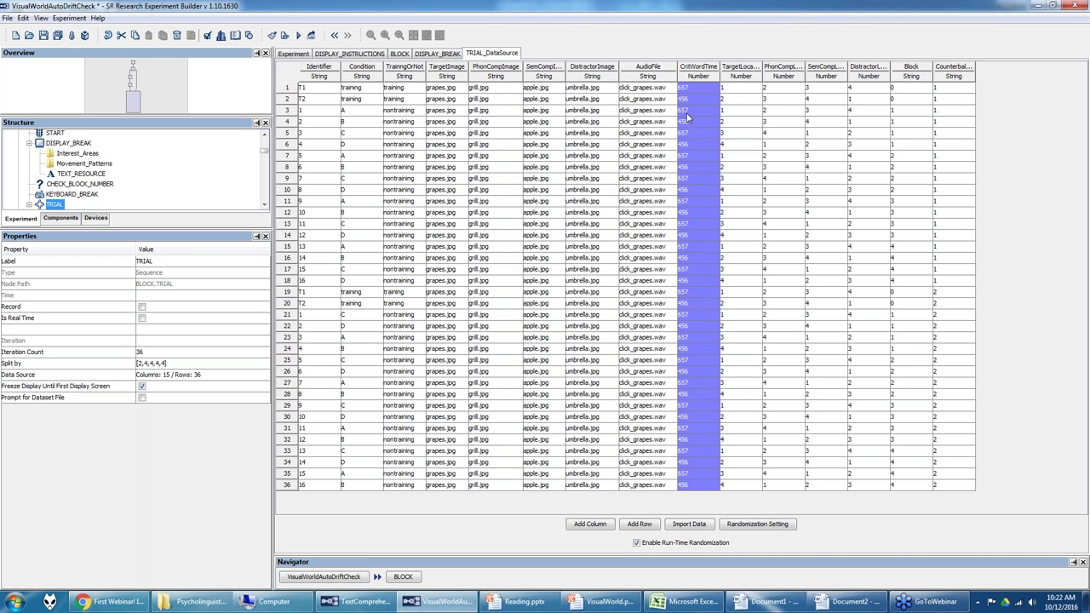
Step: Check the CritWordTime values (657, 456) and select the four location columns
left_click(692, 88)
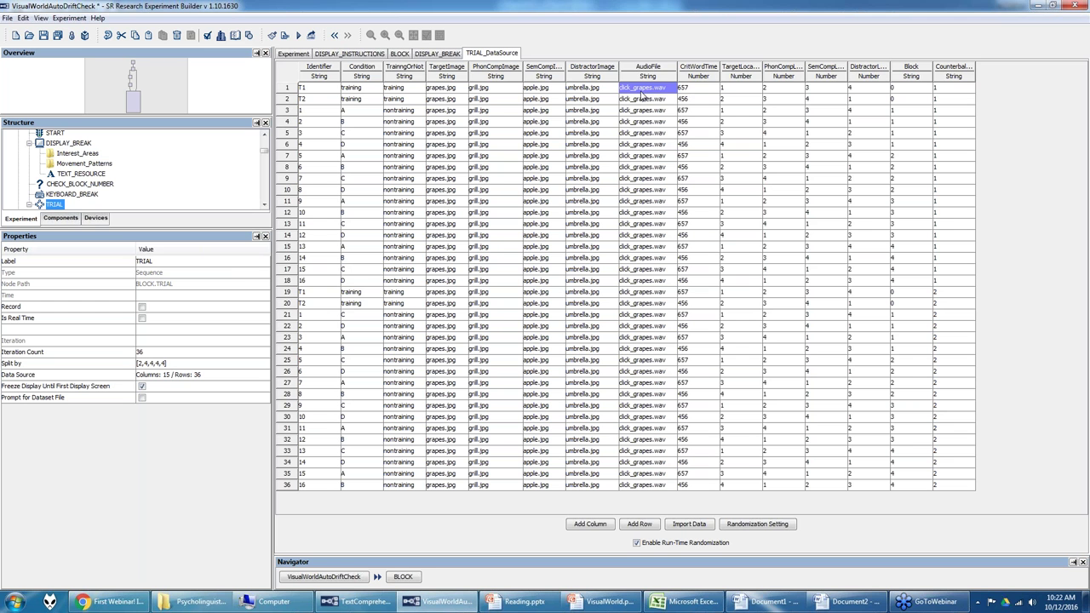
left_click(700, 101)
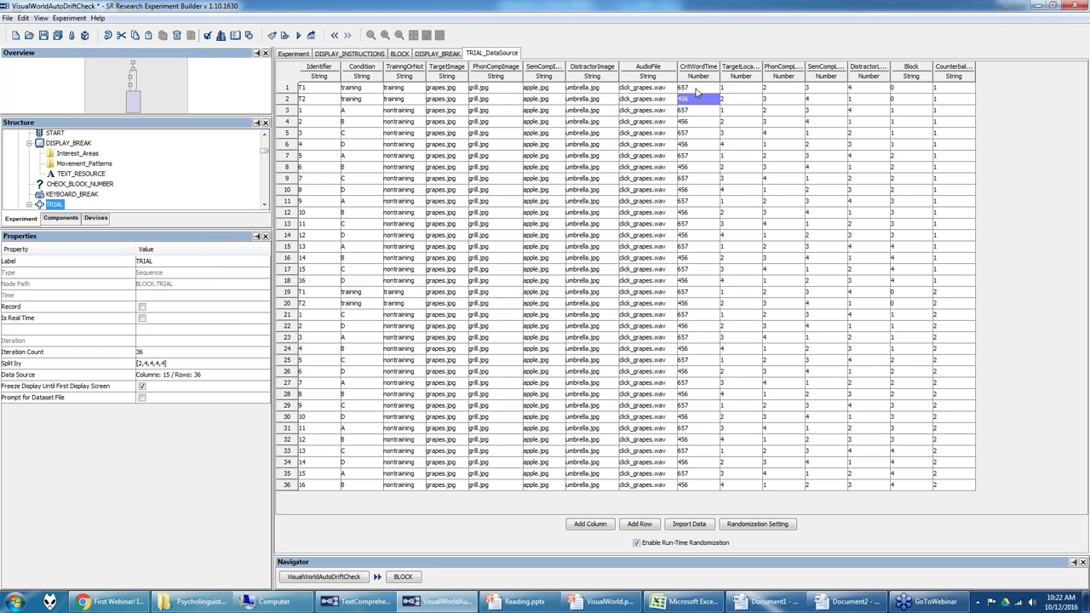
left_click(753, 70)
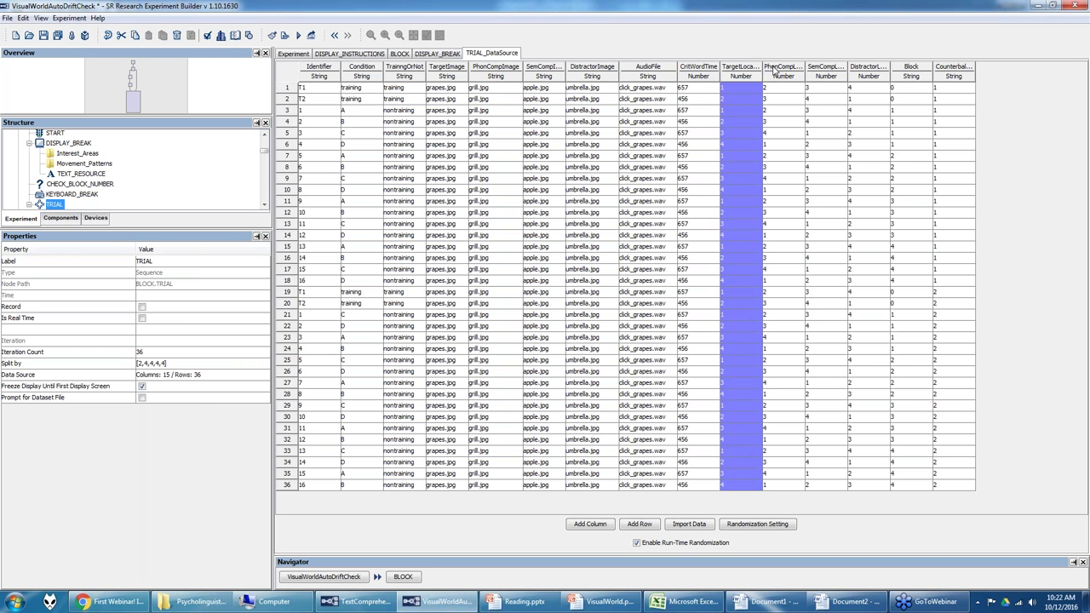
left_click(820, 71)
left_click(797, 72)
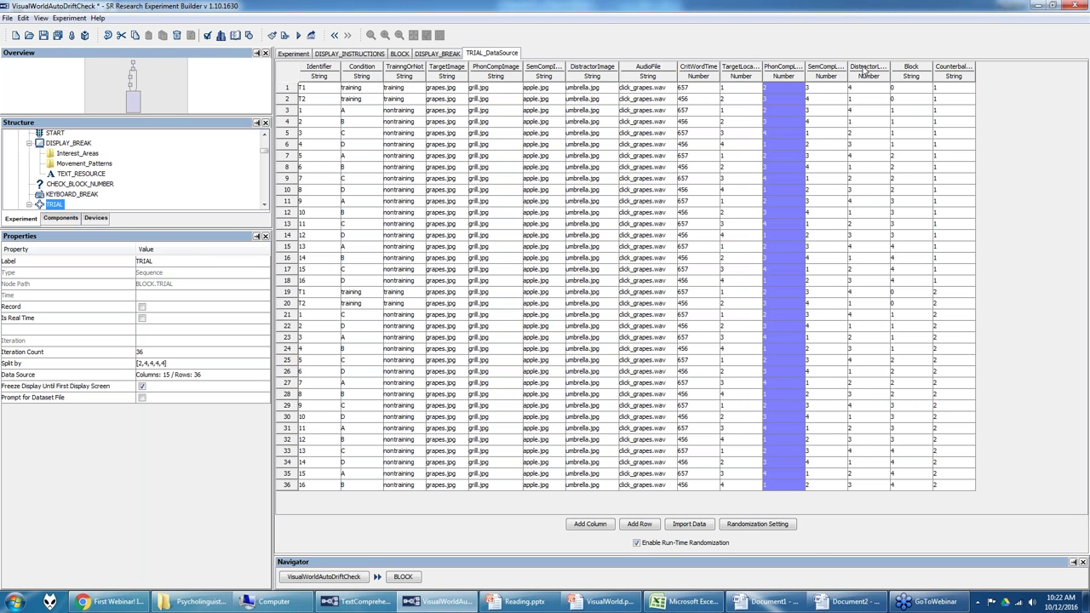
left_click(864, 73)
left_click(734, 69, "shift")
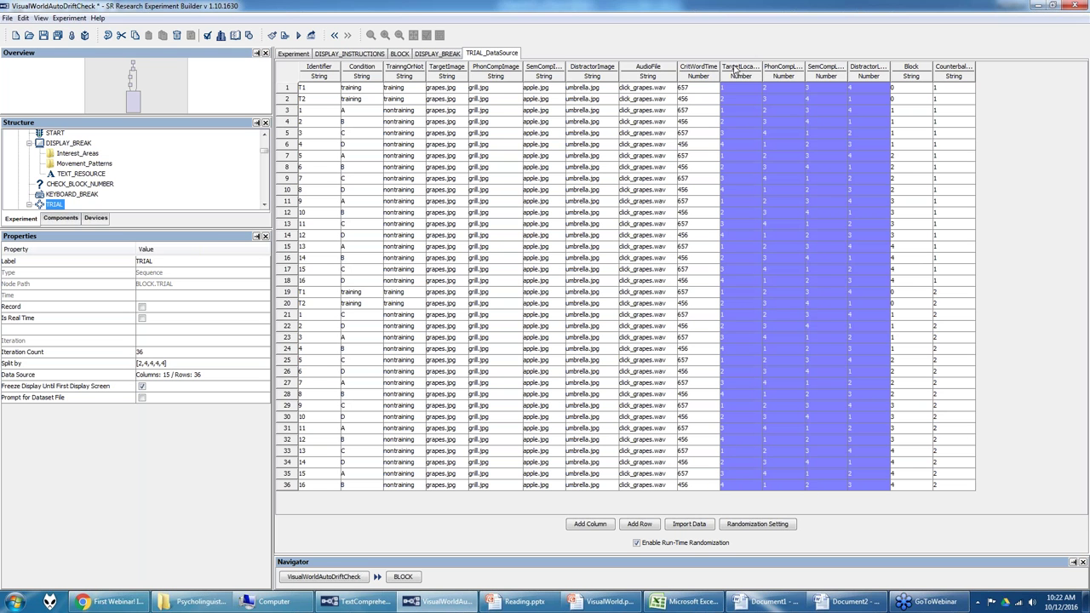
Step: Widen the location columns to full headers and bring up the VisualWorld.pptx deck
left_click_drag(763, 70, 948, 66)
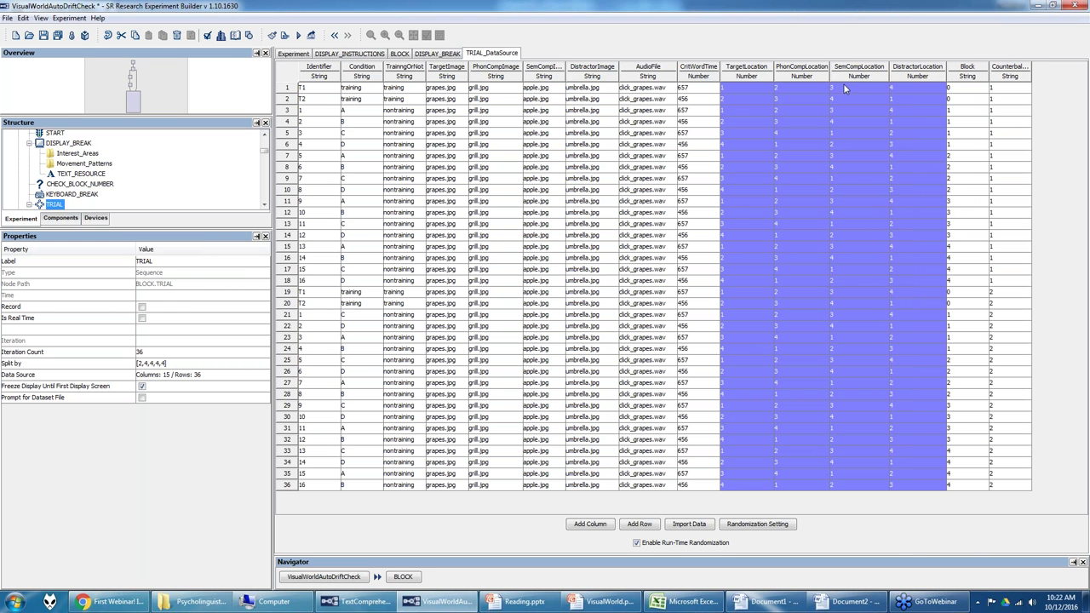
left_click(749, 89)
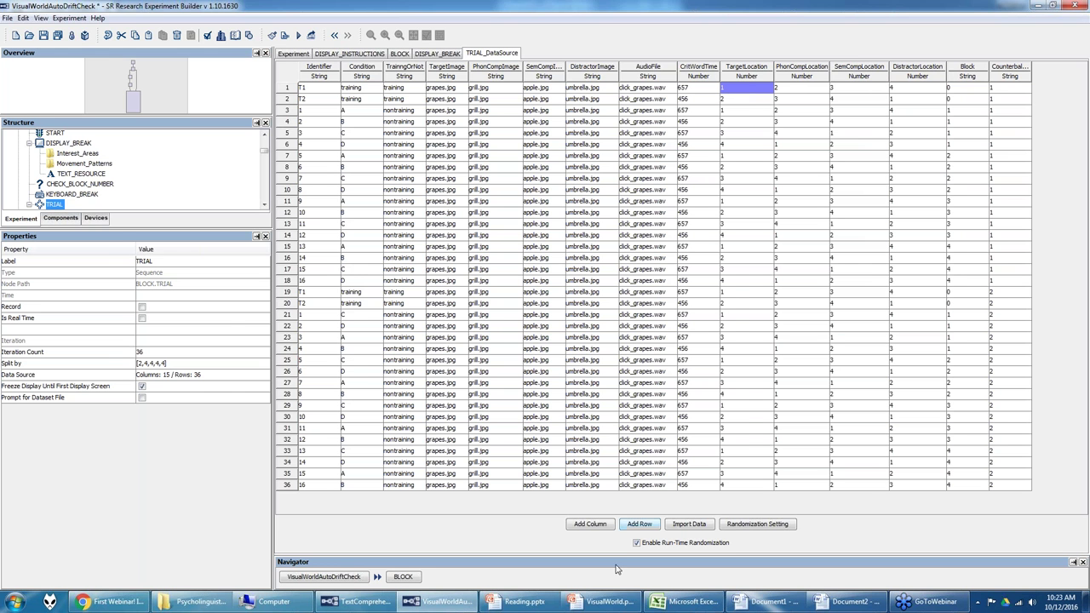
left_click(576, 605)
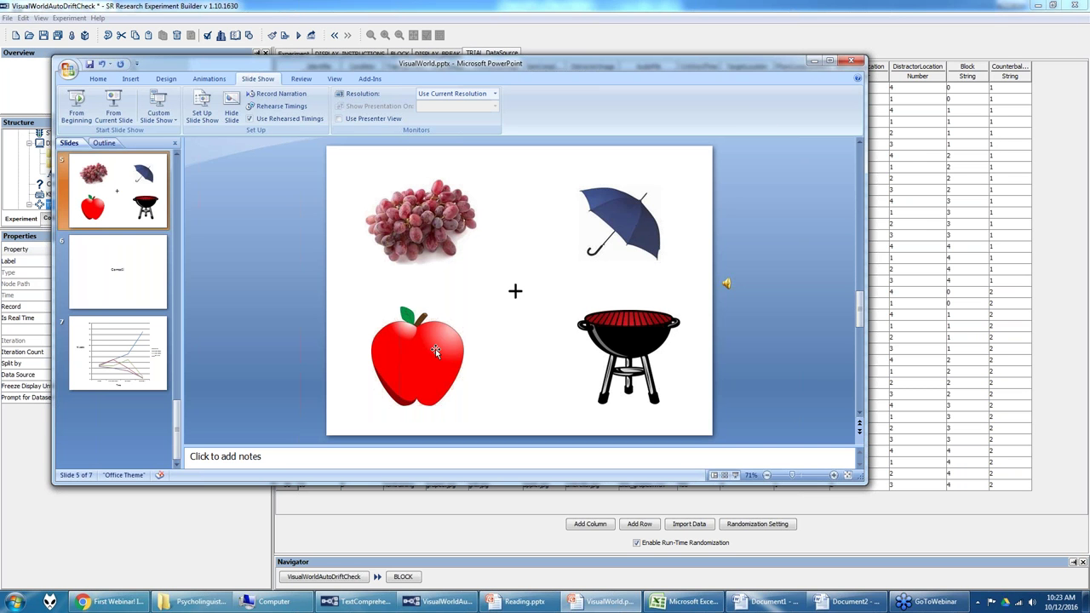
Step: Minimize the VisualWorld.pptx window to get back to the TRIAL_DataSource table
left_click(811, 62)
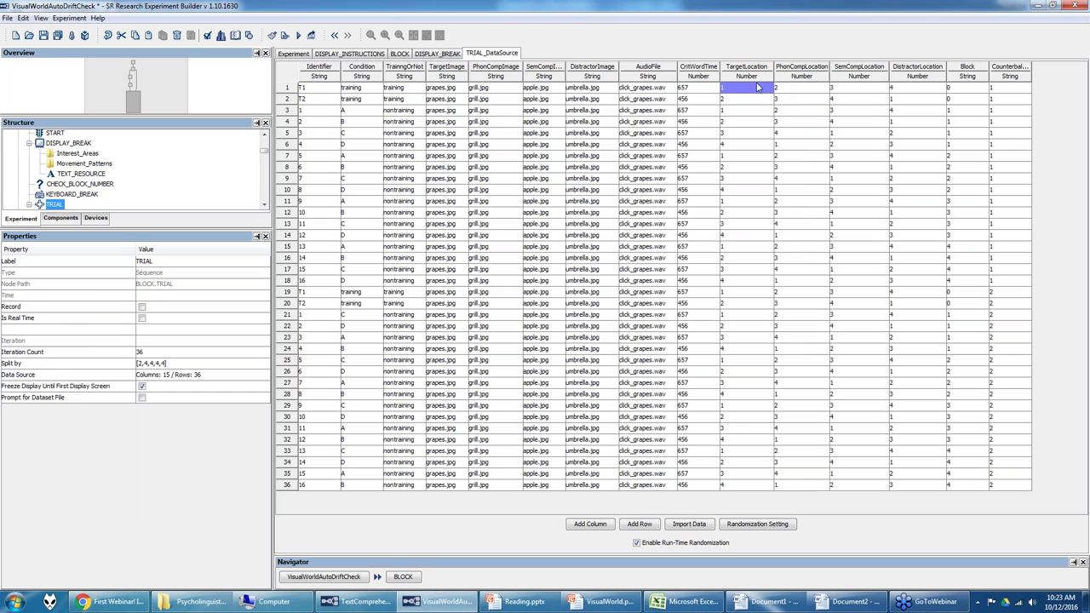
Step: Confirm the TargetLocation column keeps Number as its column type
right_click(754, 71)
left_click(764, 77)
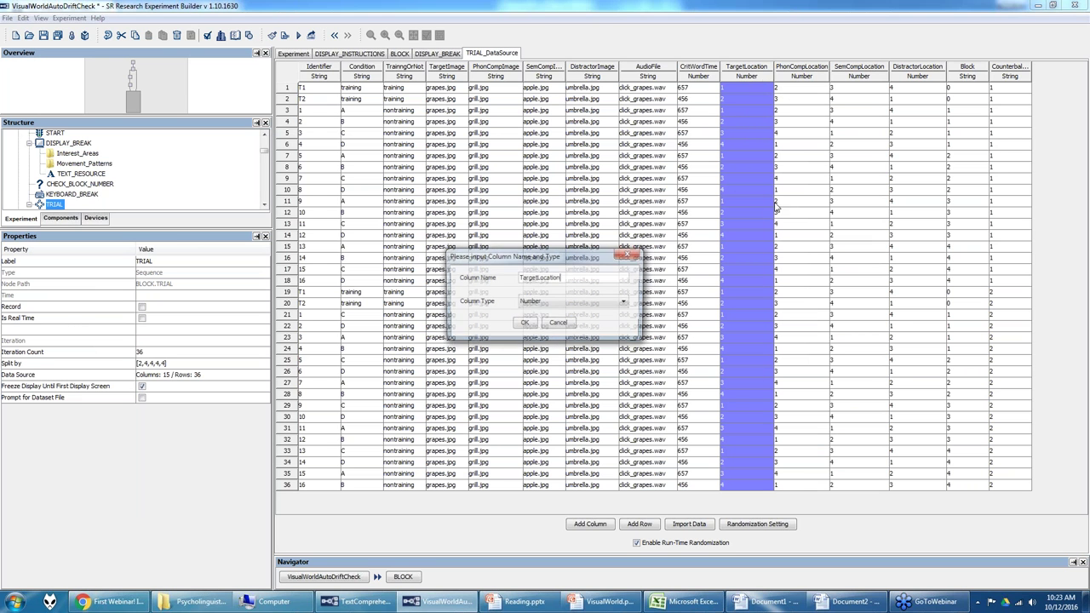
left_click(549, 303)
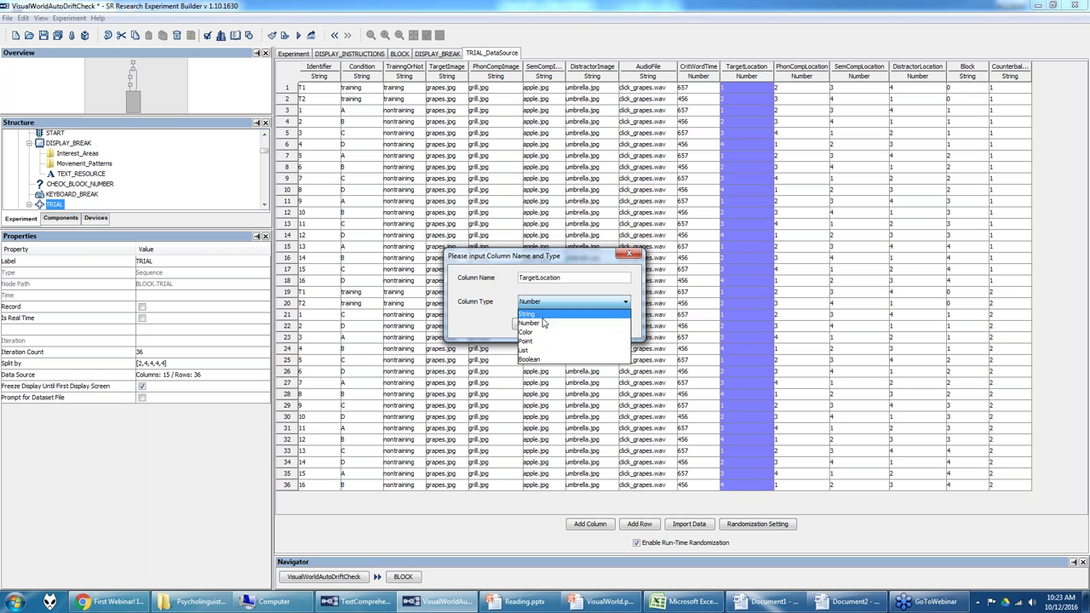
left_click(545, 323)
left_click(525, 326)
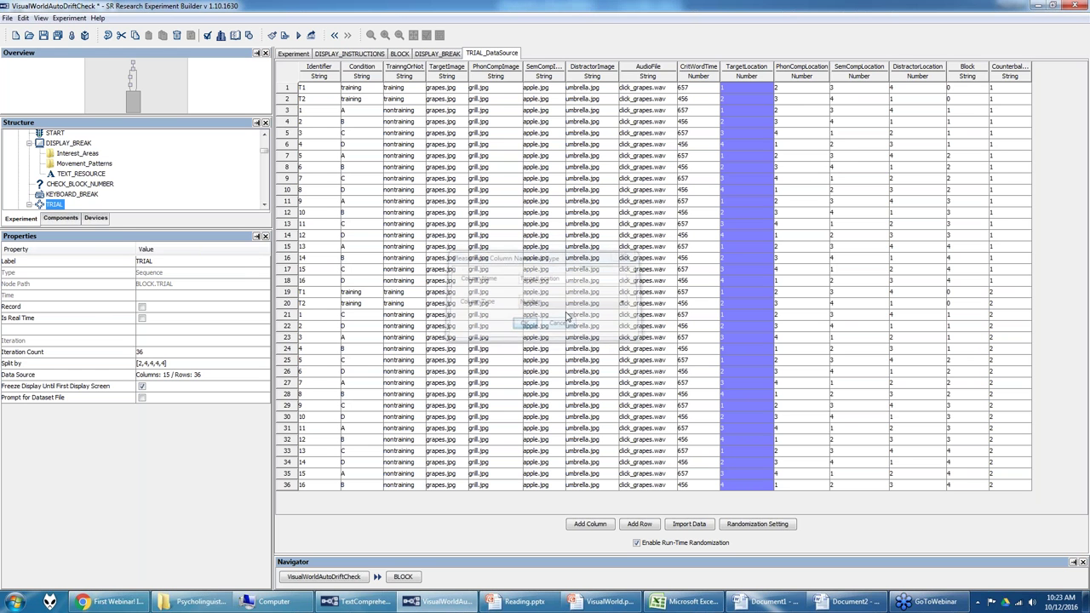
Step: Scan the location and Block cells, then widen the Counterbalance column to its full header
left_click(786, 92)
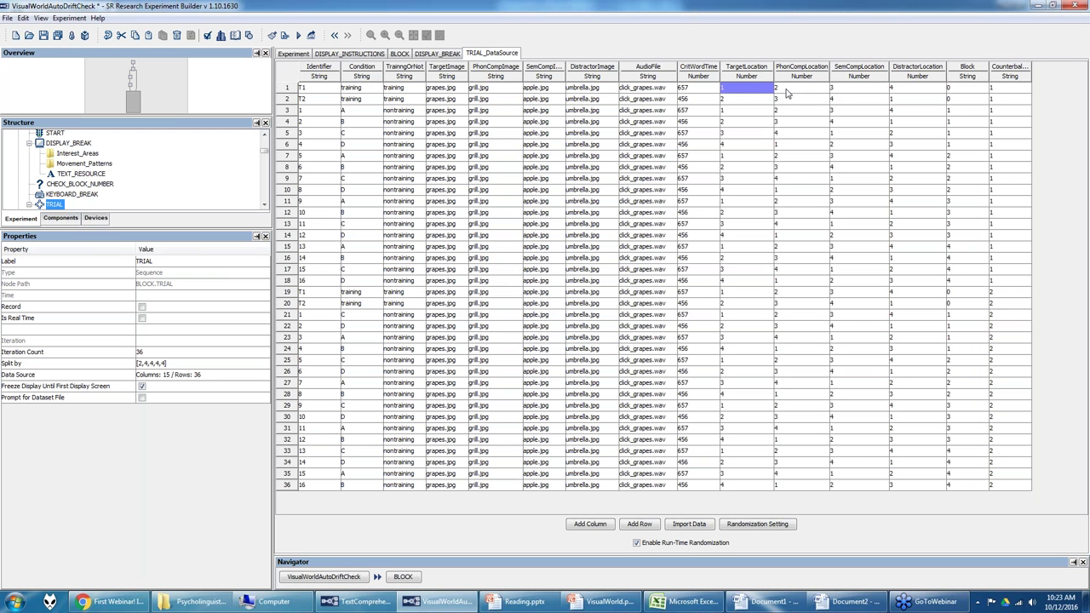
key("Right")
key("Right")
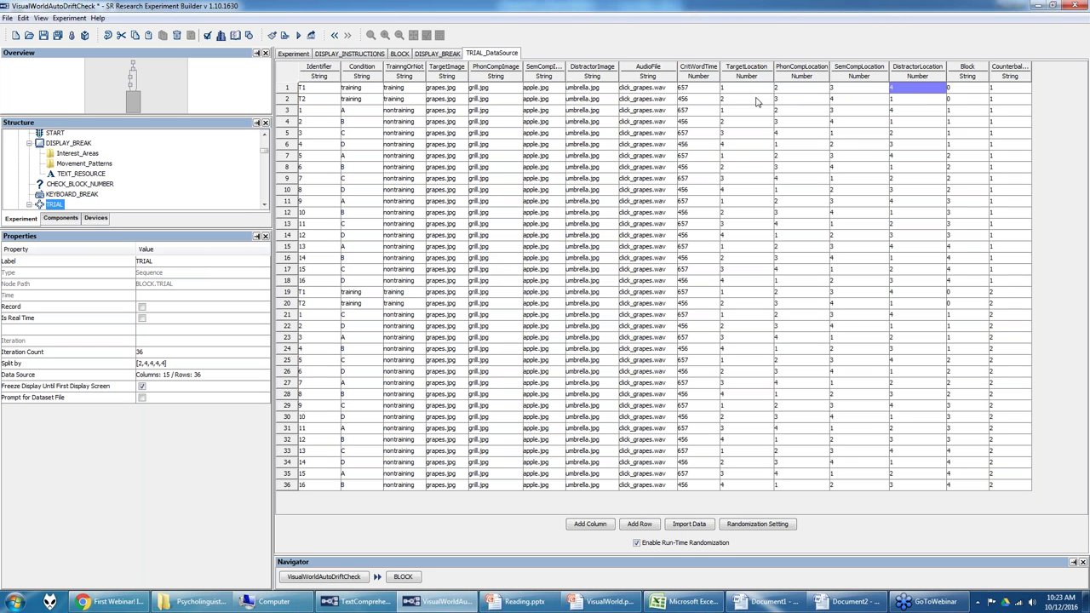
left_click(962, 90)
left_click(991, 92)
left_click(957, 99)
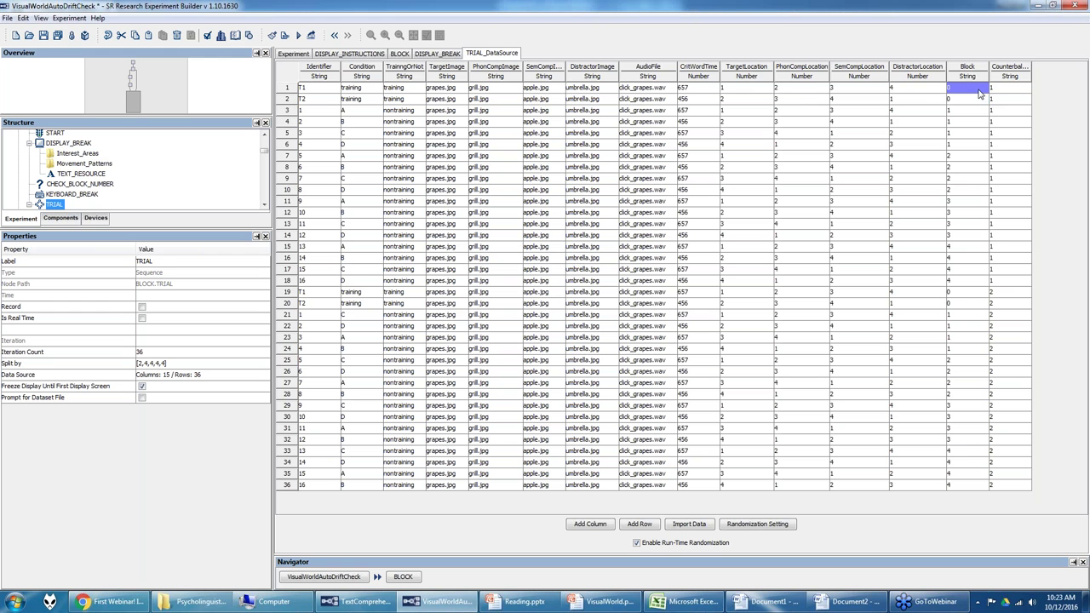
left_click(971, 72)
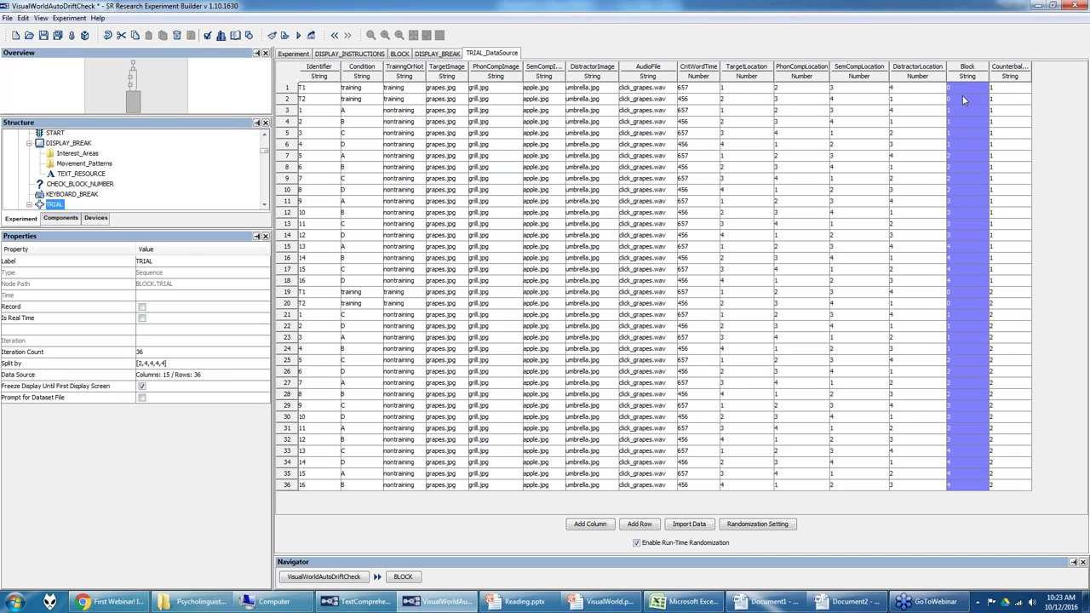
left_click(964, 91)
left_click_drag(963, 90, 962, 290)
left_click_drag(964, 91, 967, 272)
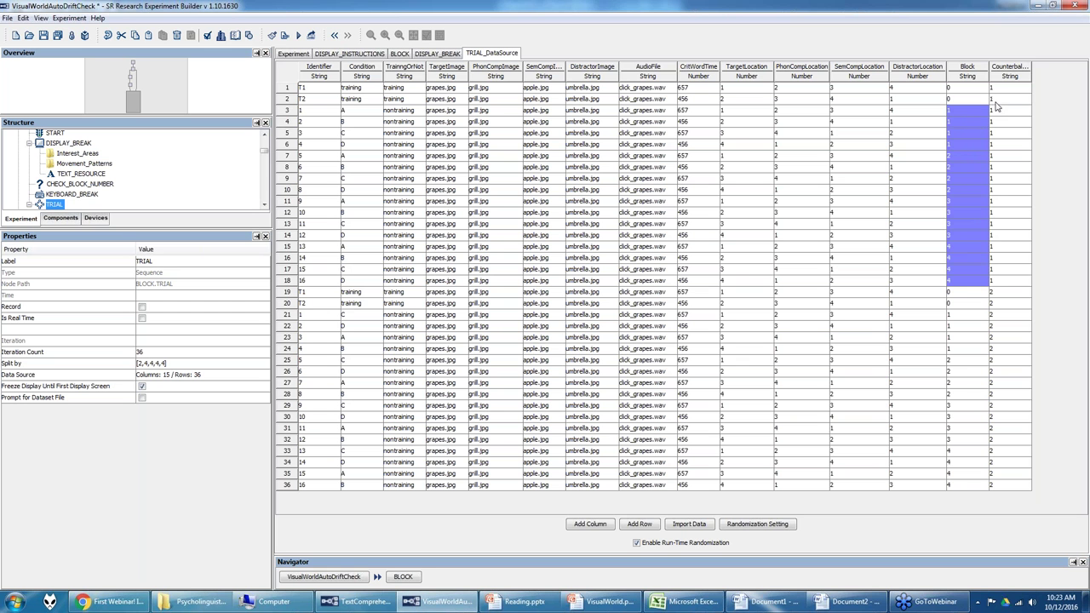
left_click_drag(1030, 68, 1013, 89)
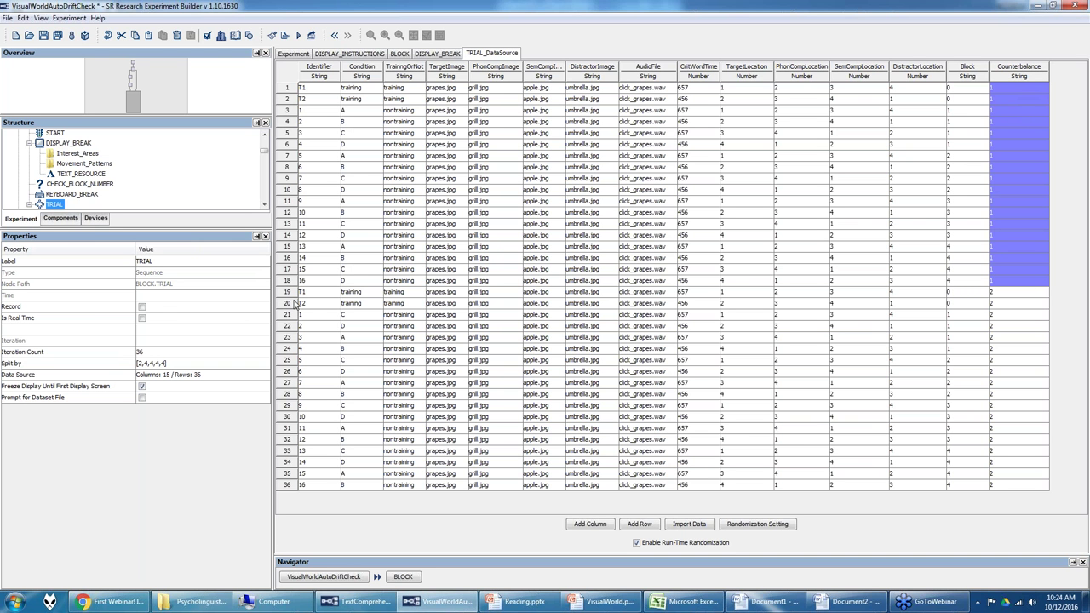
double_click(956, 5)
left_click(1052, 7)
left_click_drag(997, 295, 996, 486)
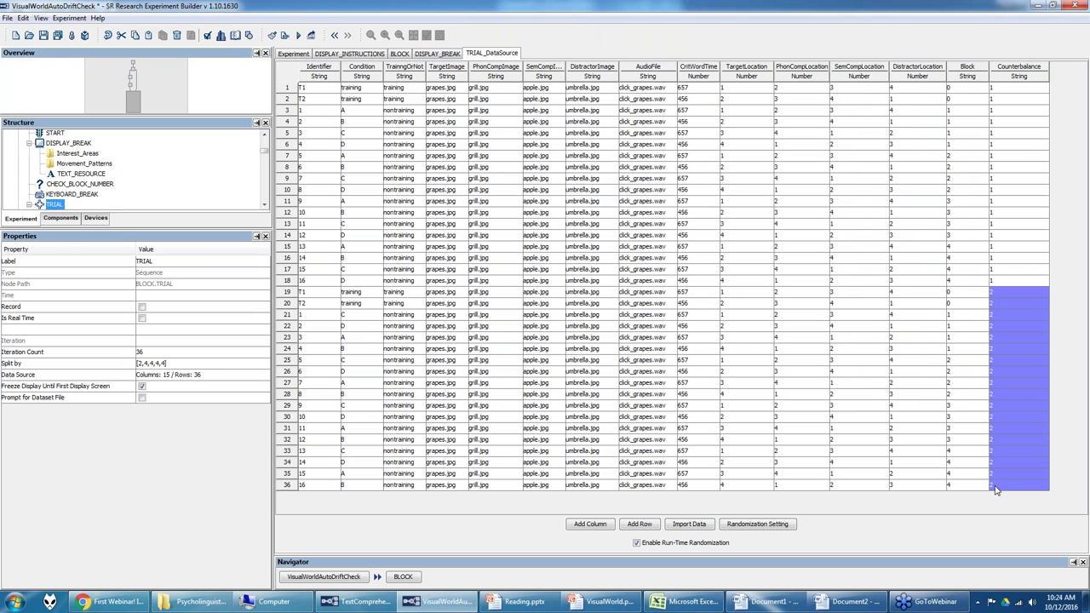
left_click(784, 526)
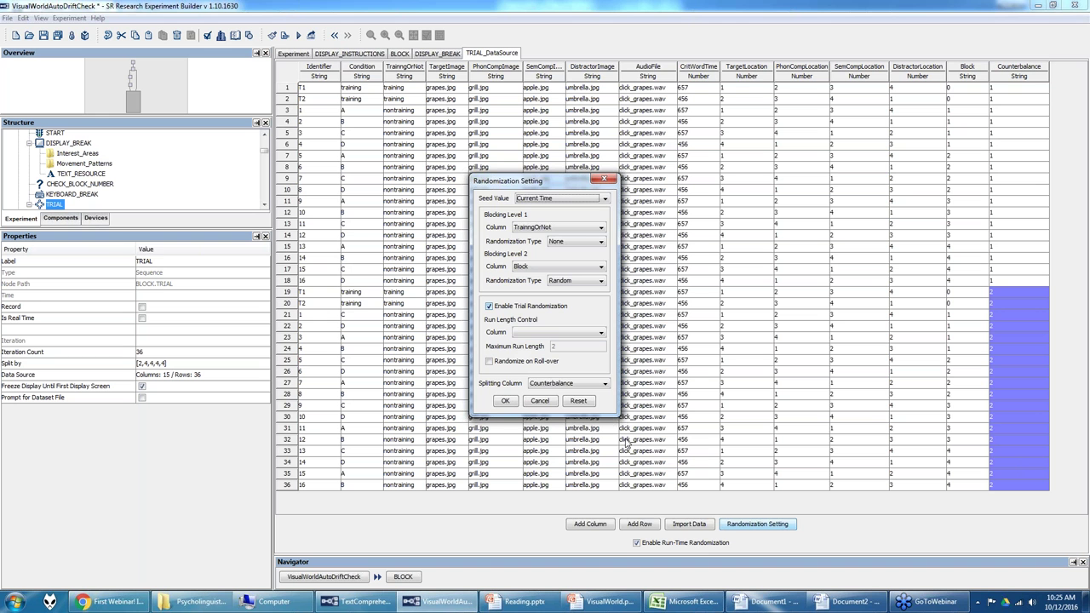
left_click(505, 401)
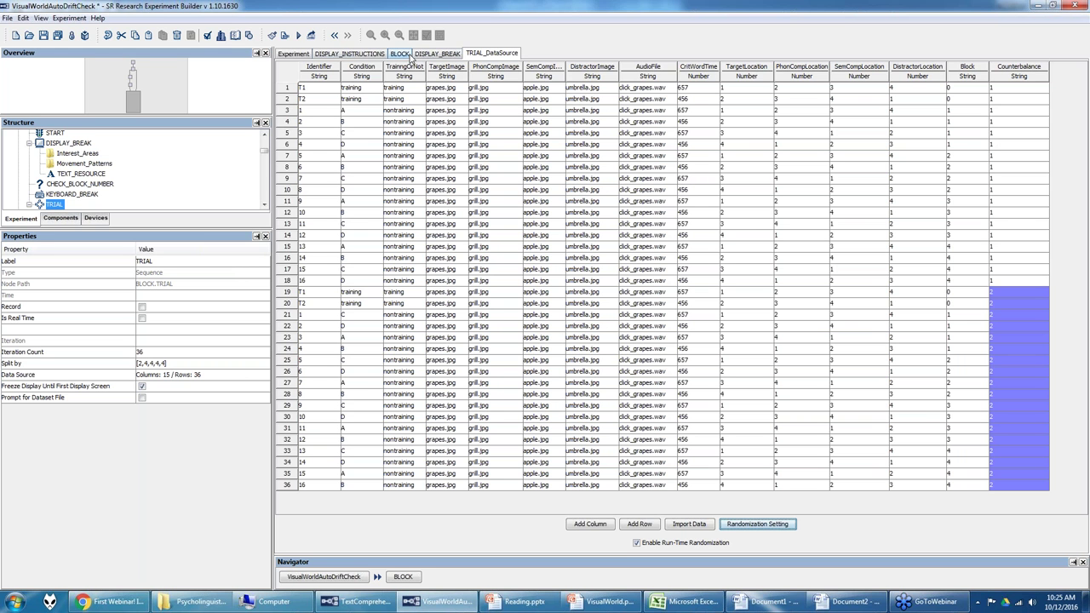
Step: Open the TRIAL sequence from the BLOCK flow, then bring VisualWorld.pptx to the front
left_click(404, 55)
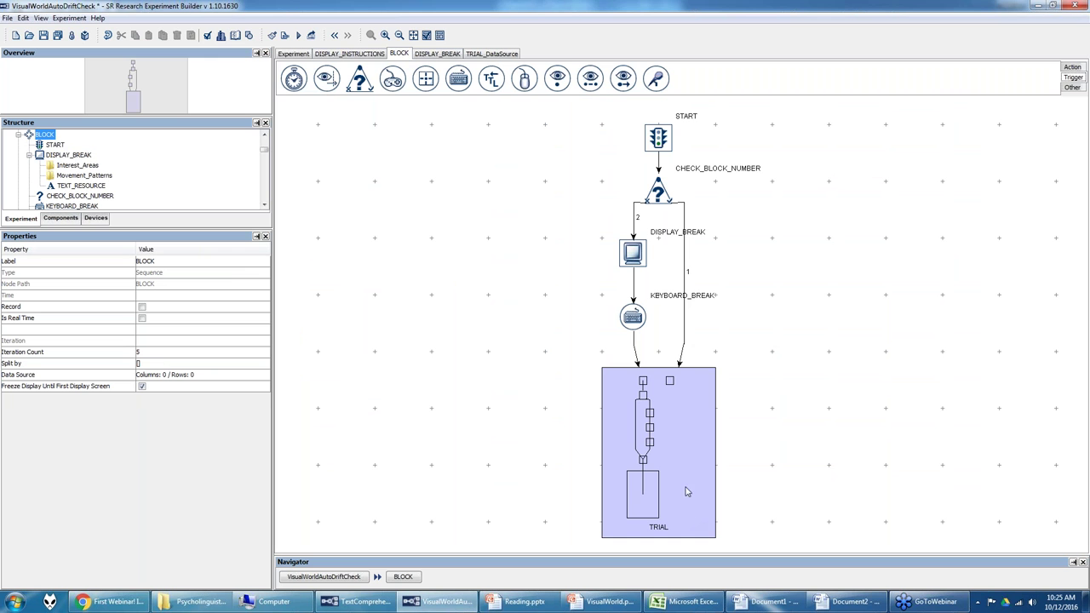
double_click(684, 437)
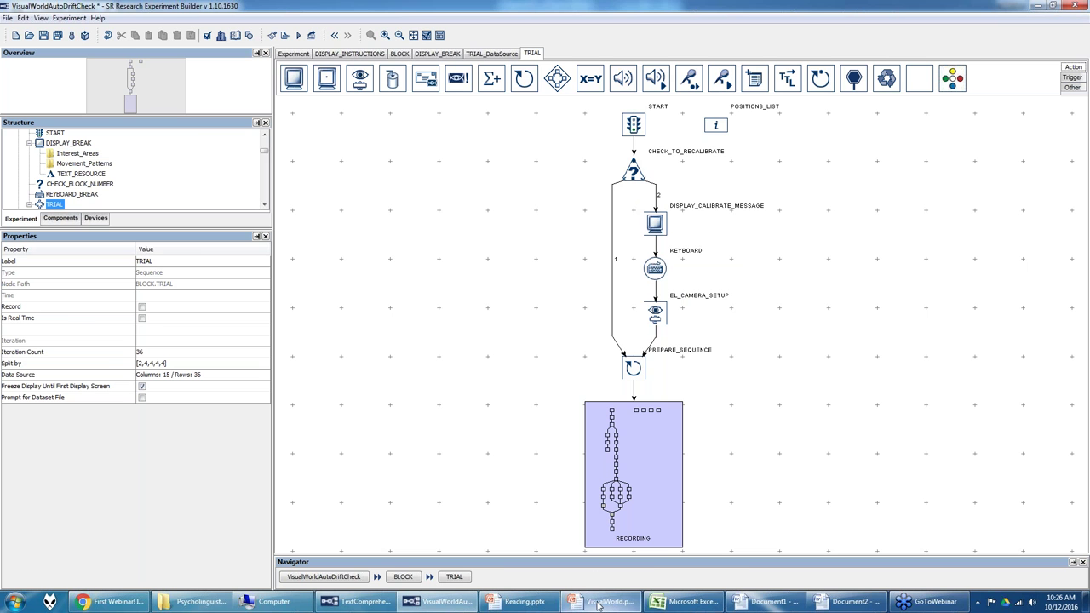
left_click(625, 499)
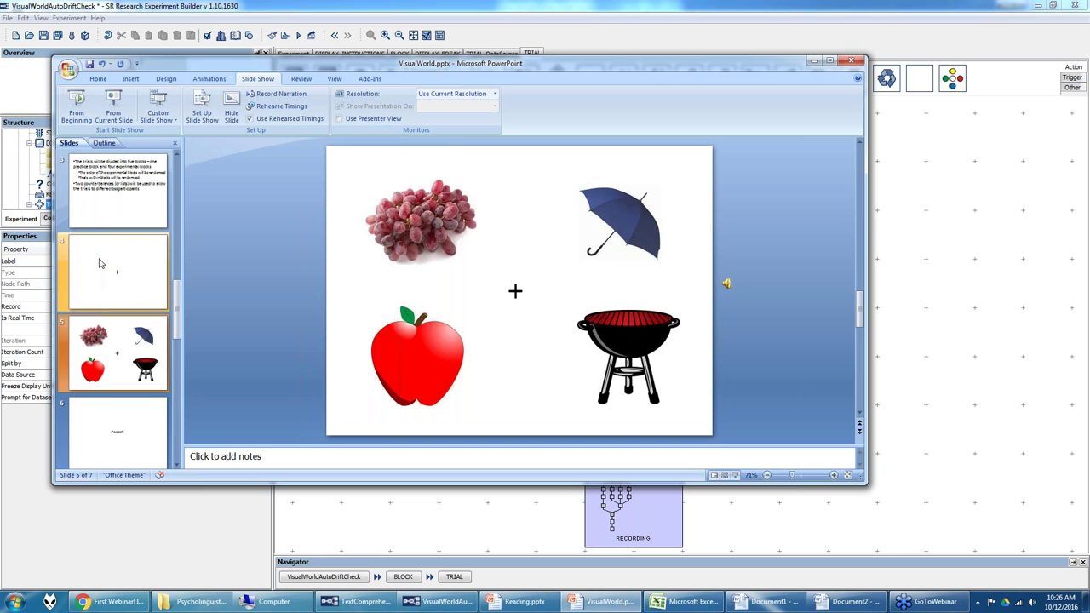
Step: View the slide 4 fixation cross, then minimize PowerPoint to return to the TRIAL flow
left_click(99, 263)
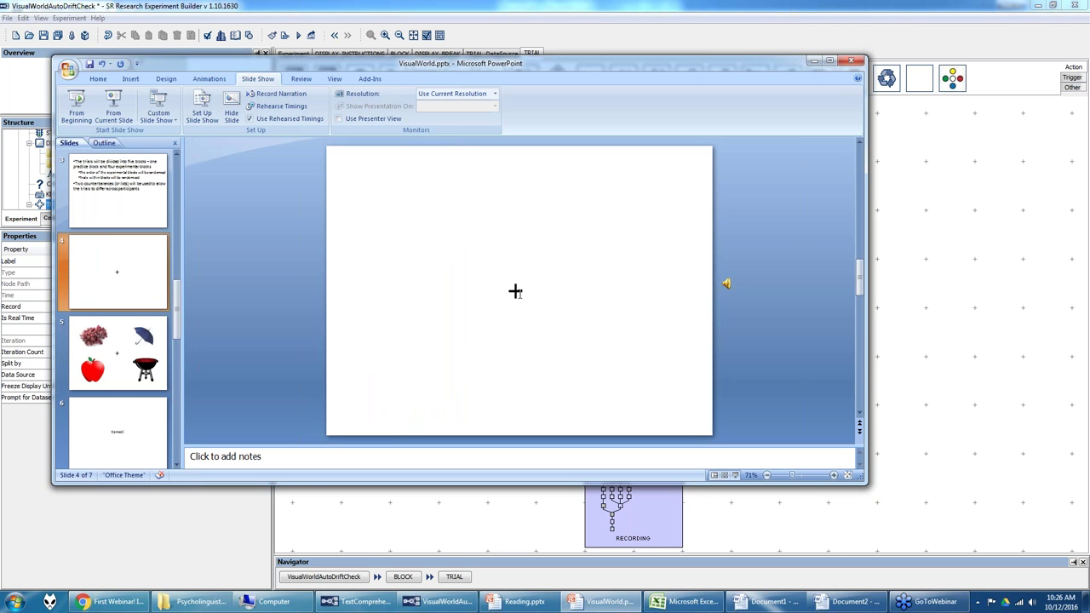
left_click(813, 61)
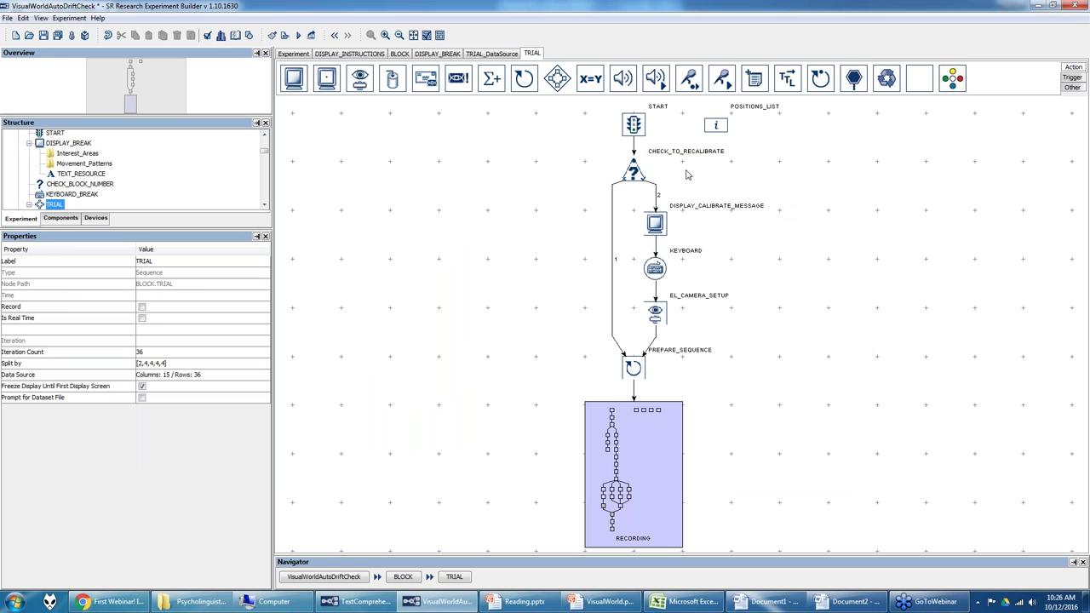
Step: Read DISPLAY_CALIBRATE_MESSAGE's press-any-key-to-recalibrate text, then review the TRIAL flow's KEYBOARD trigger
left_click(633, 172)
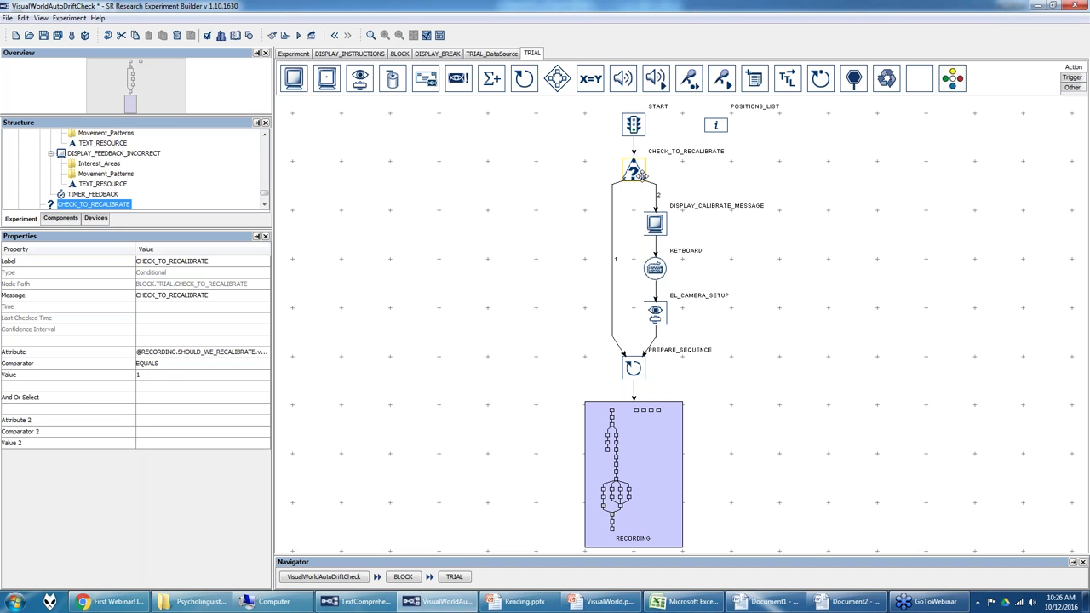
left_click(657, 223)
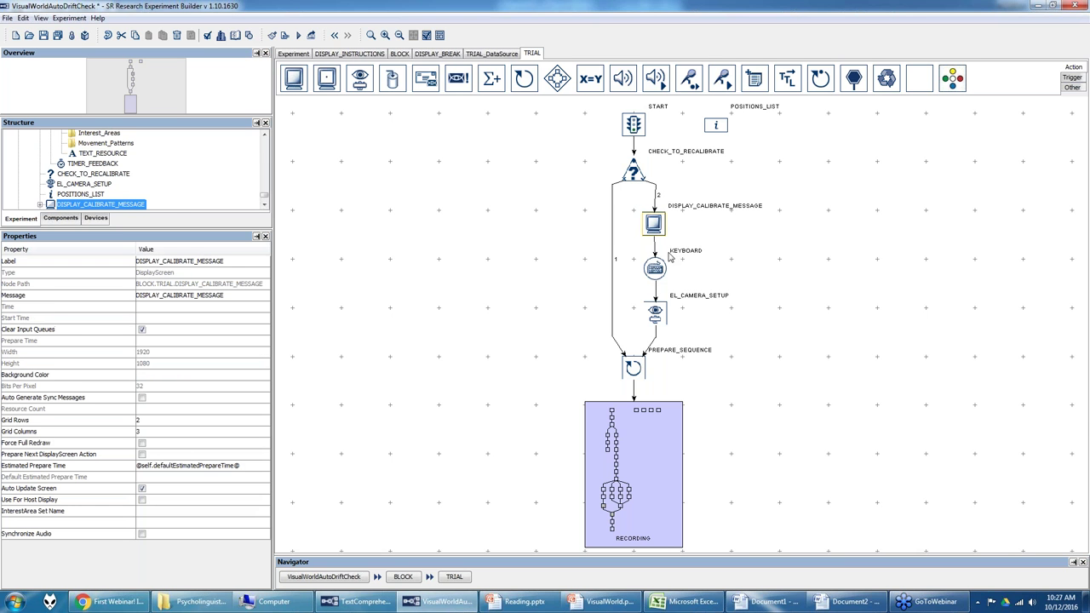
double_click(657, 223)
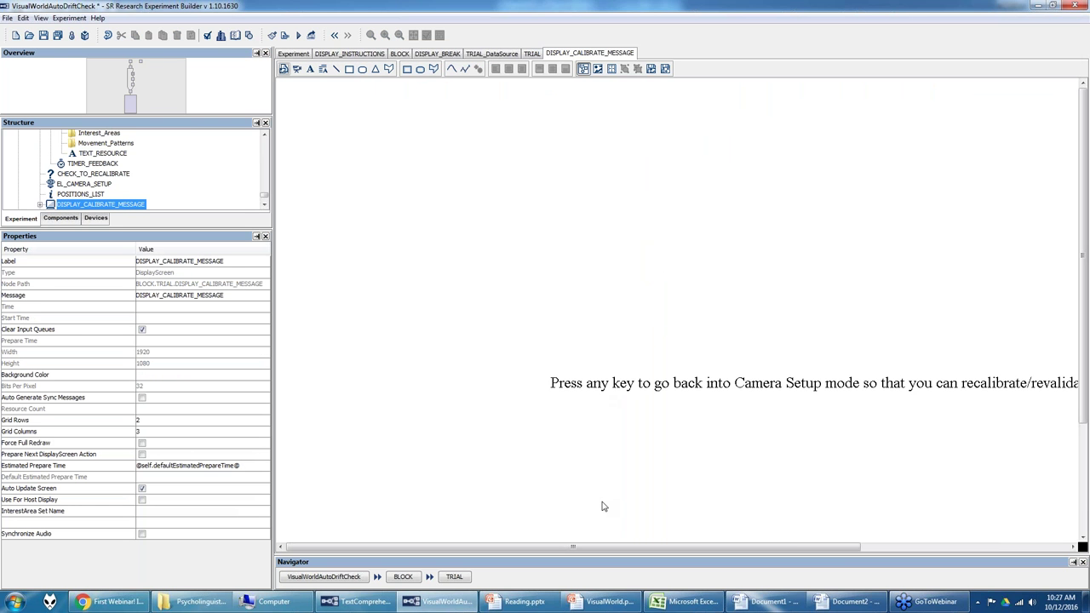
left_click_drag(601, 547, 687, 549)
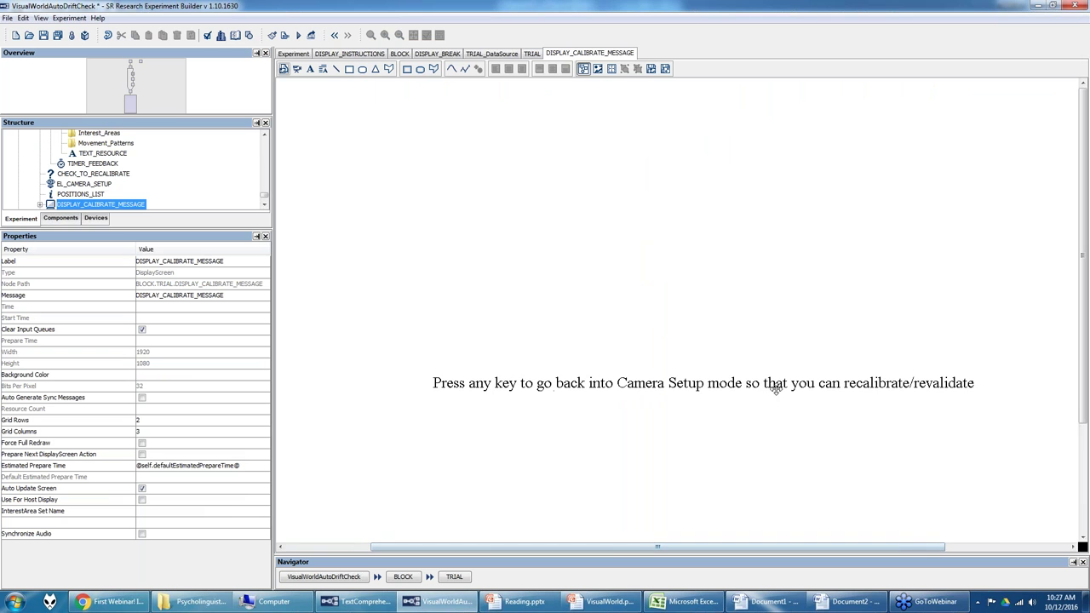
left_click(533, 53)
left_click(668, 271)
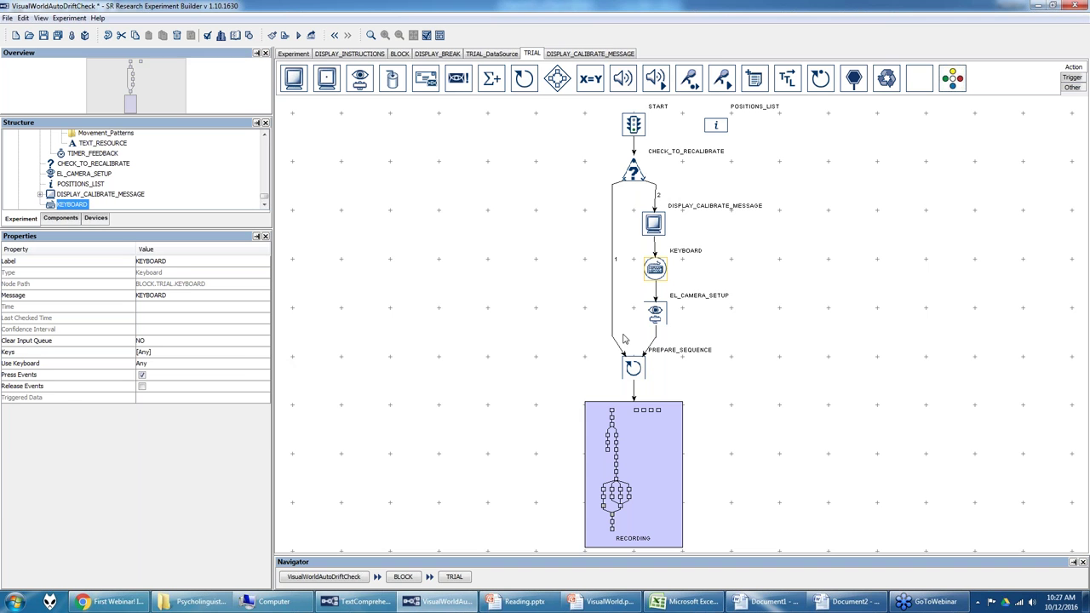
Step: Switch the TRIAL's EL_CAMERA_SETUP calibration type from HV9 to HV13
left_click(663, 315)
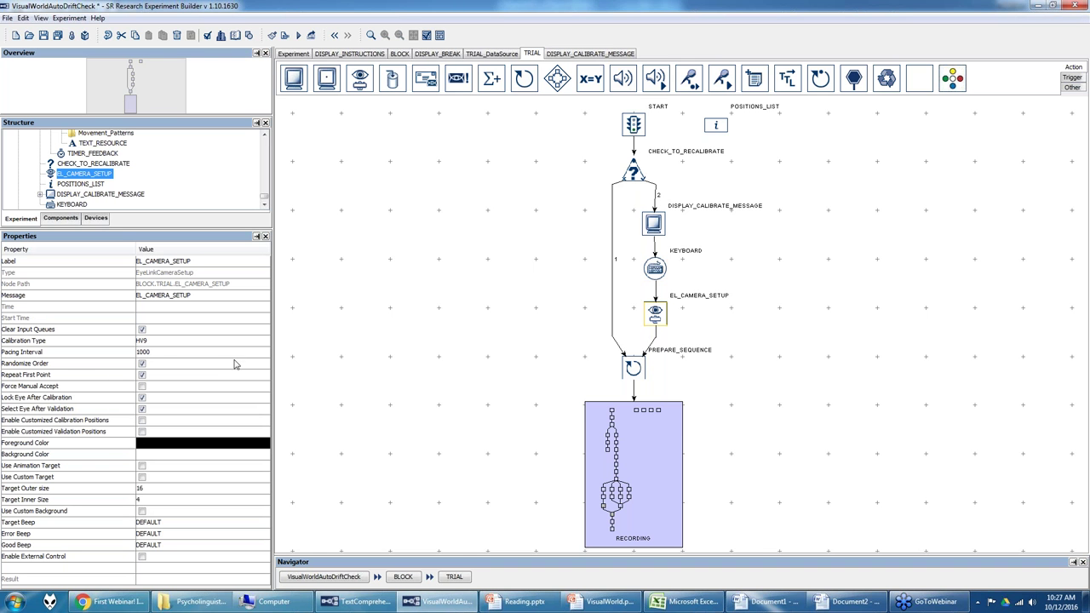
left_click(186, 342)
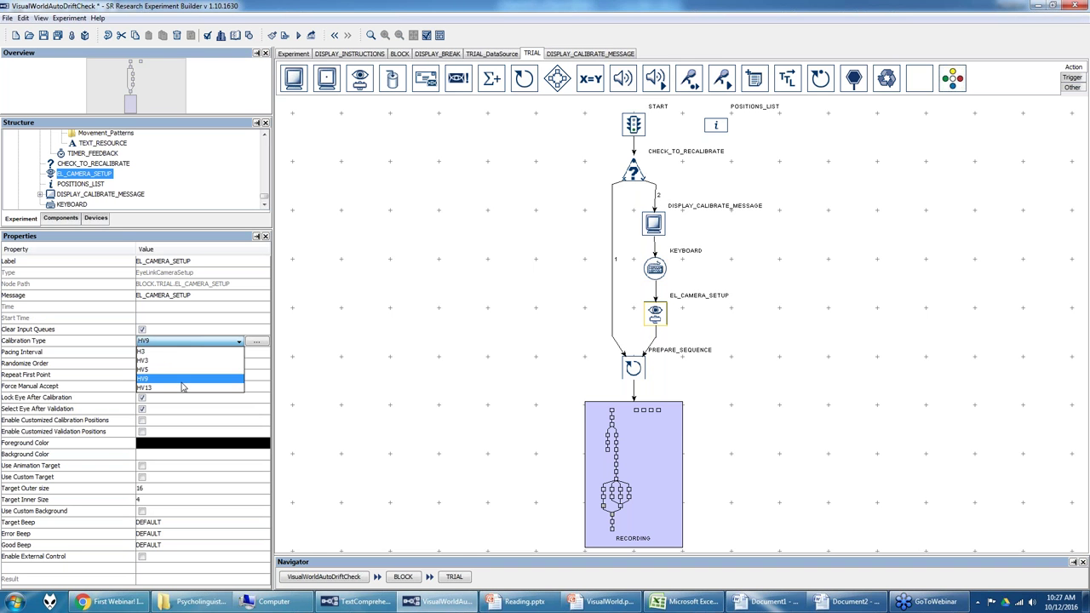
left_click(181, 388)
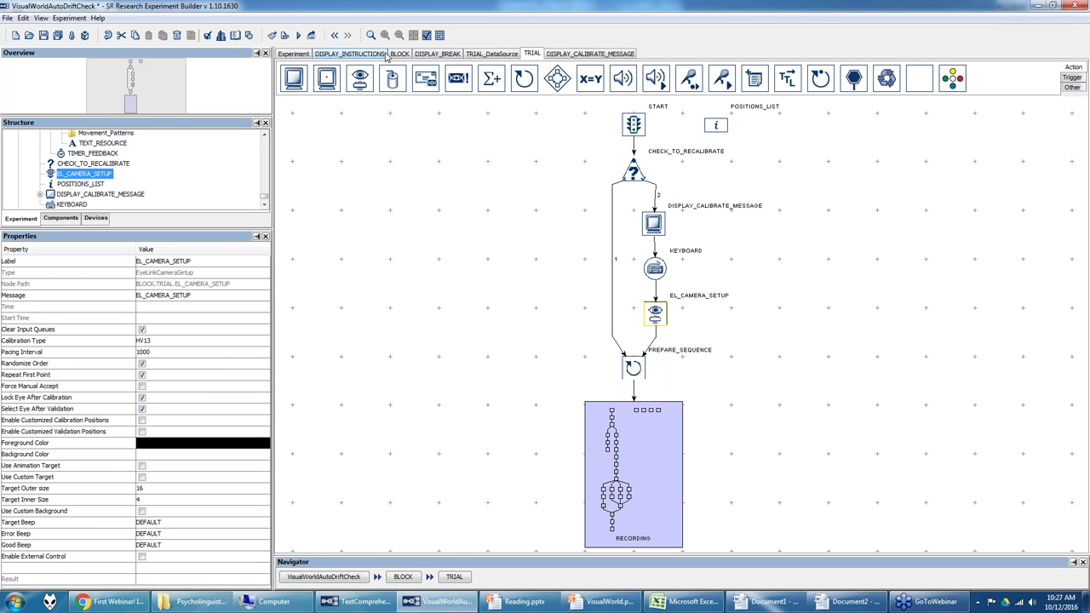
left_click(305, 56)
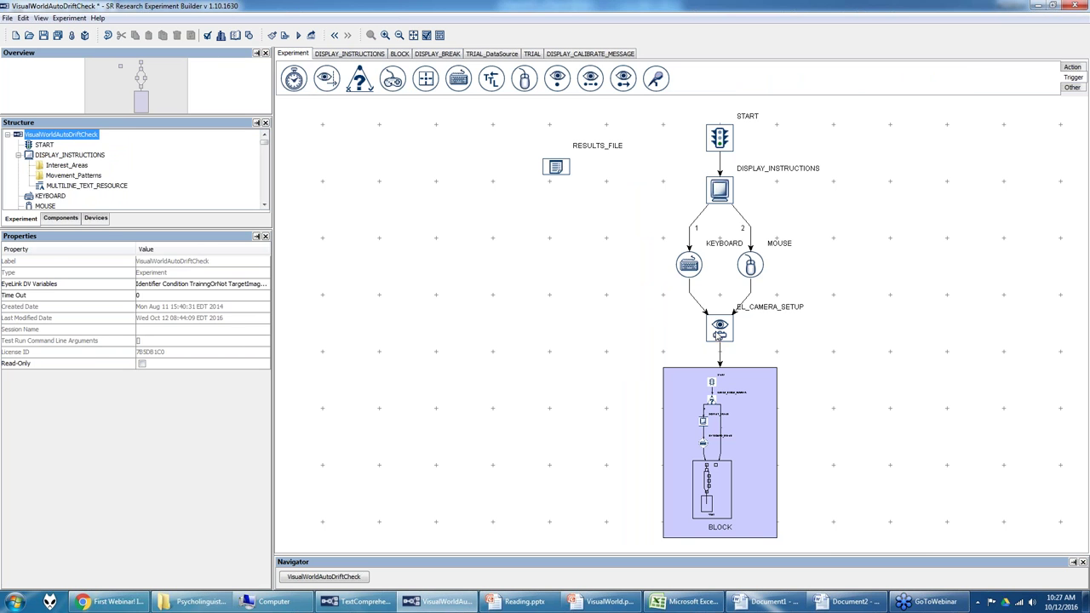
left_click(716, 333)
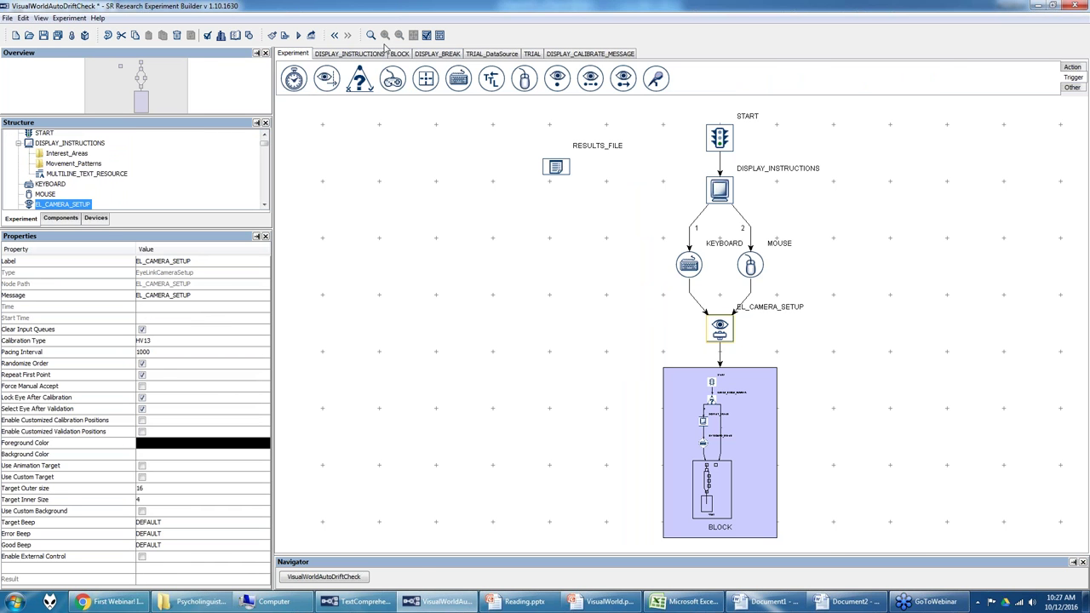
Step: Go back to the TRIAL flow, where PREPARE_SEQUENCE feeds the RECORDING sub-sequence
left_click(532, 54)
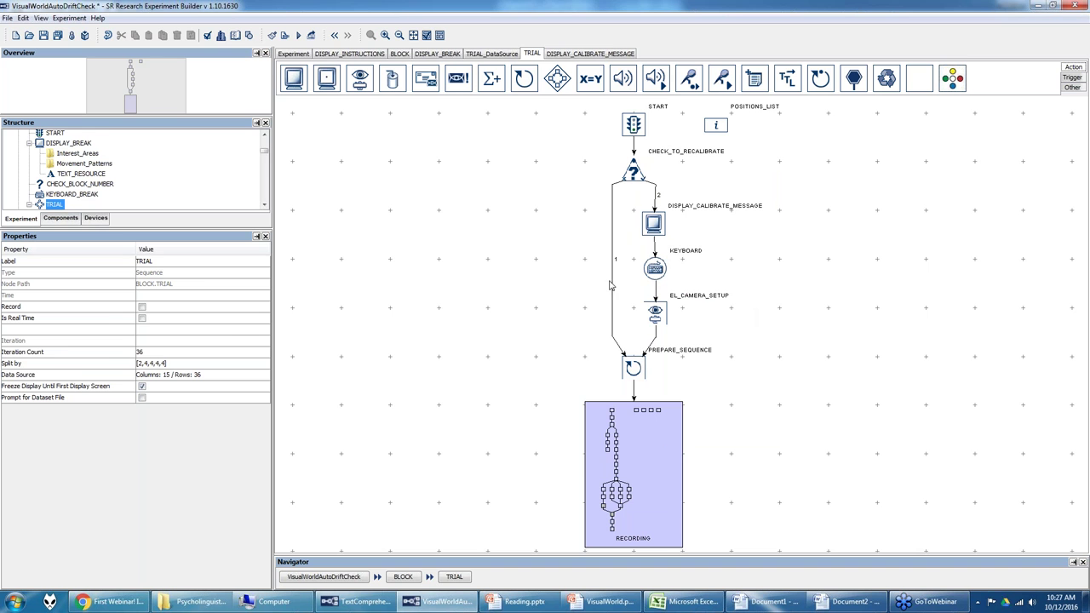
left_click(660, 462)
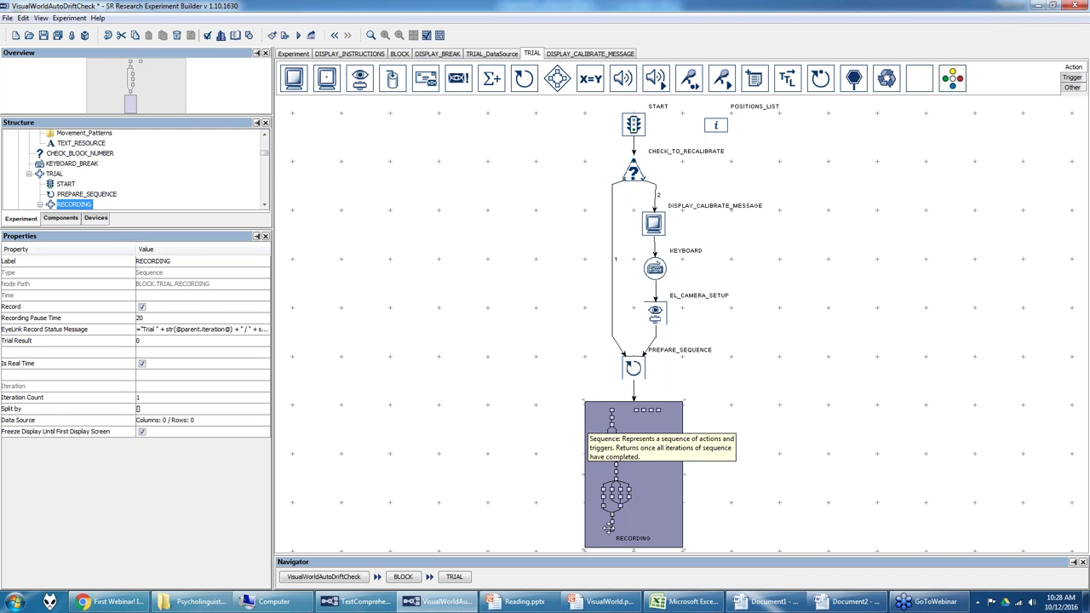
Step: Open the RECORDING sequence and move the REGION_CLICKED variable lower on the canvas
double_click(671, 520)
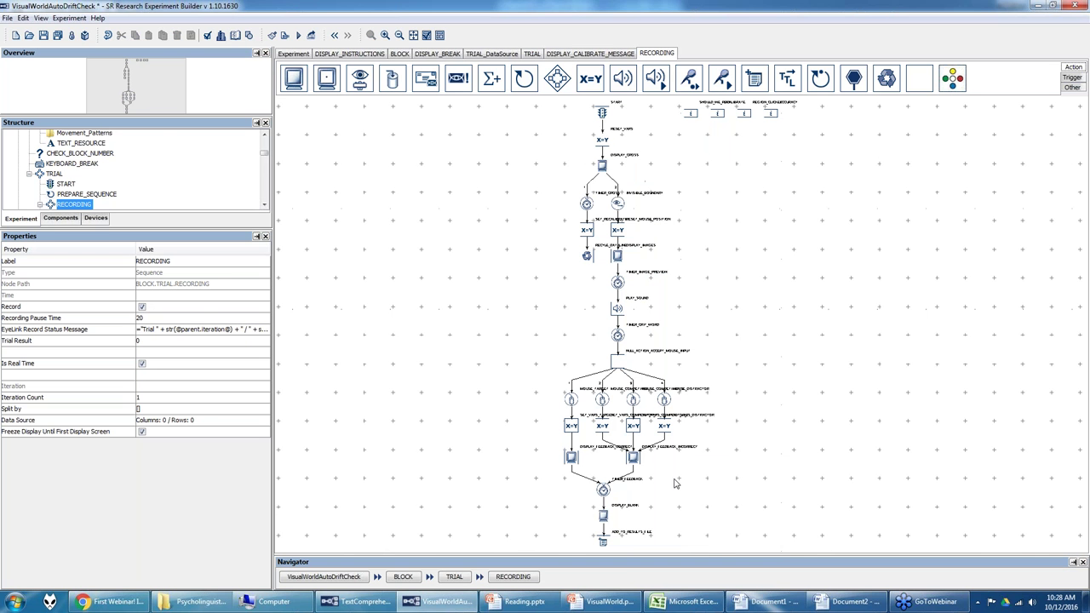
left_click(717, 114)
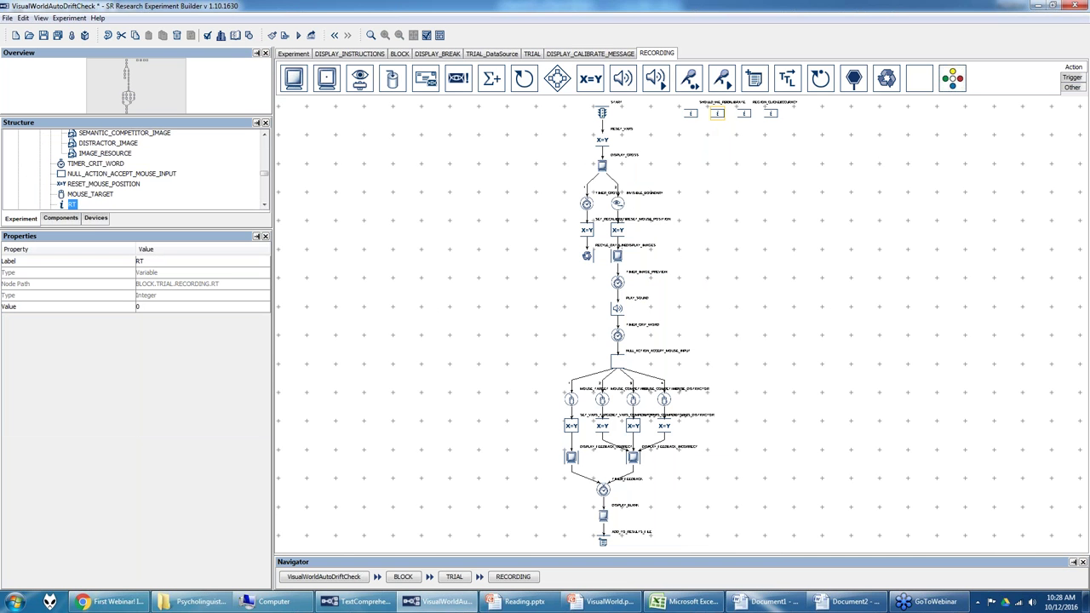
left_click(744, 113)
left_click_drag(744, 113, 767, 162)
left_click(772, 115)
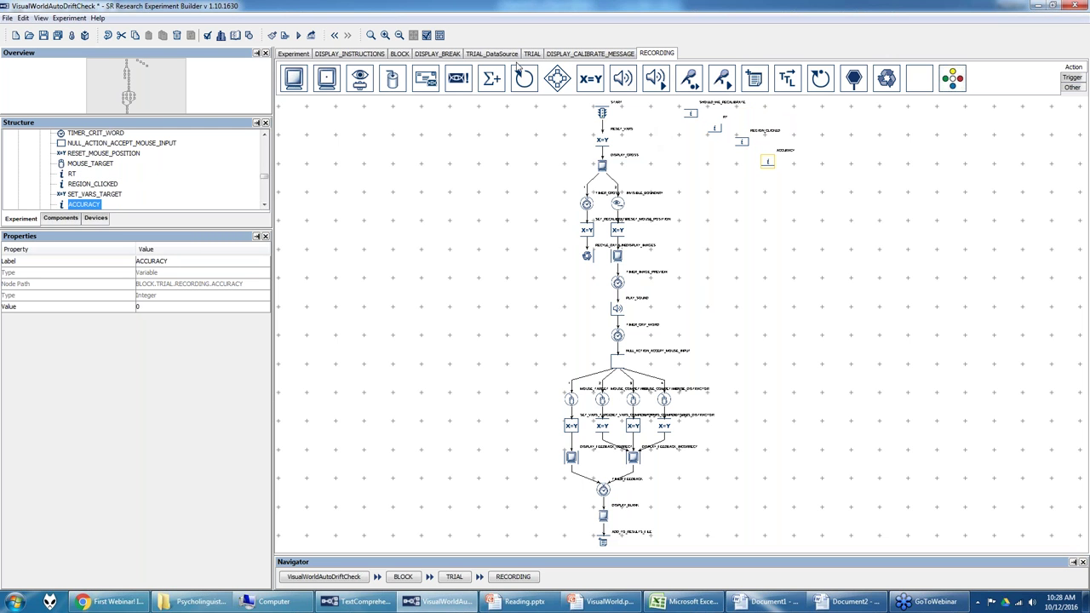
Step: Zoom in three steps and pan to show START, RESET_VARS, DISPLAY_CROSS and the four variables
left_click(386, 35)
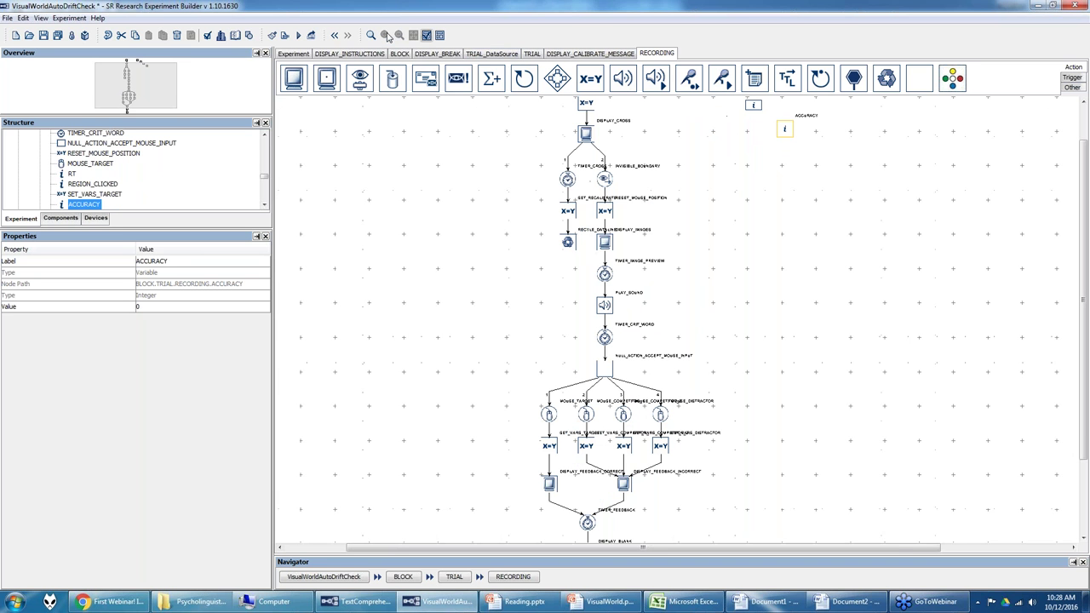
left_click(416, 164)
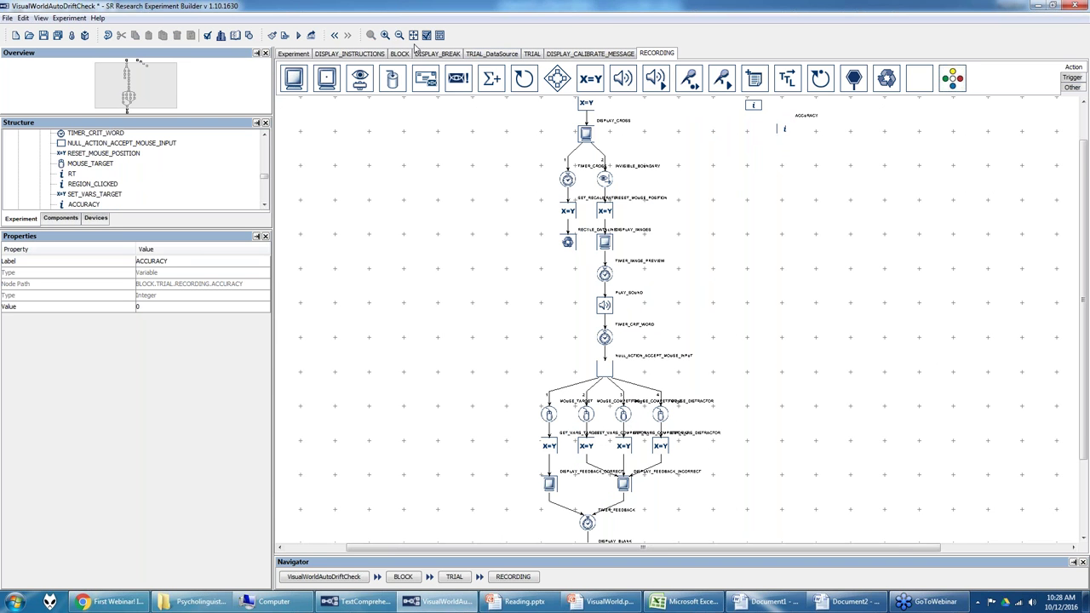
left_click(386, 34)
left_click(385, 35)
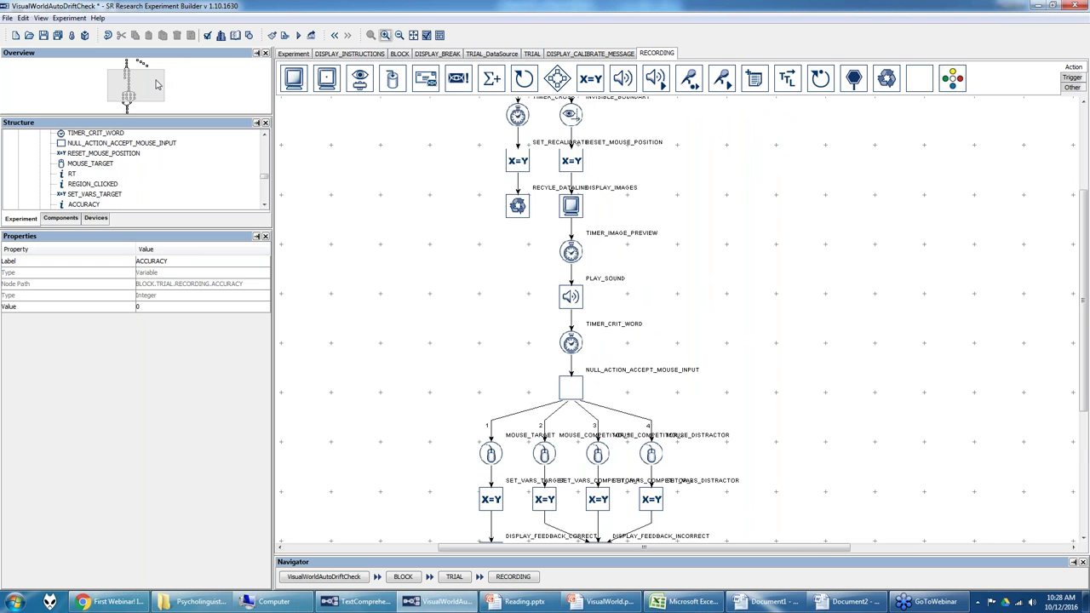
left_click_drag(160, 85, 159, 71)
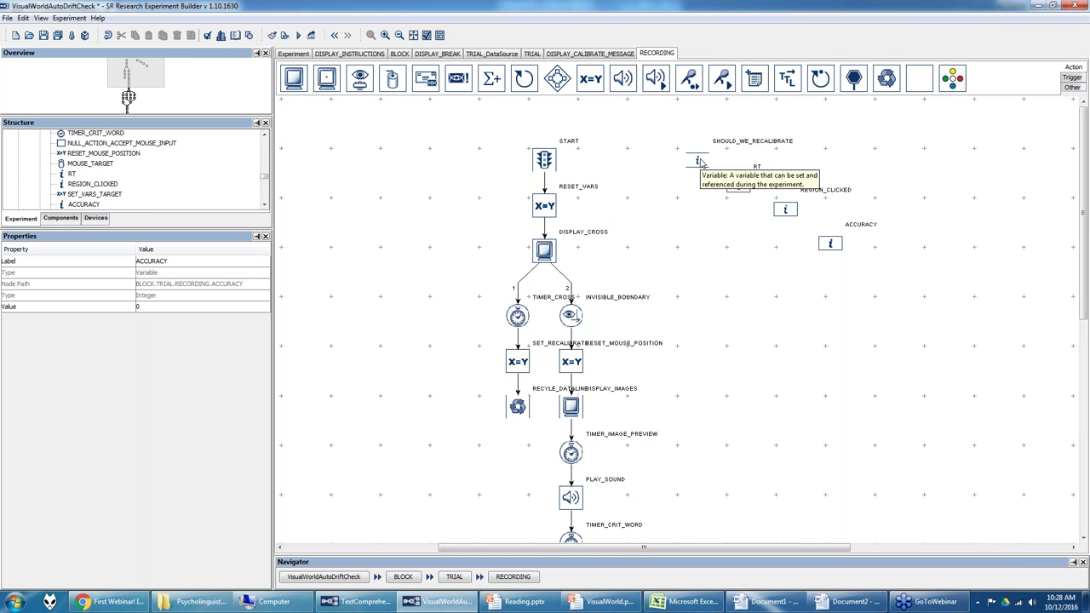
Step: Inspect the SHOULD_WE_RECALIBRATE variable from the Other palette, then return to the TRIAL flow
left_click(1071, 87)
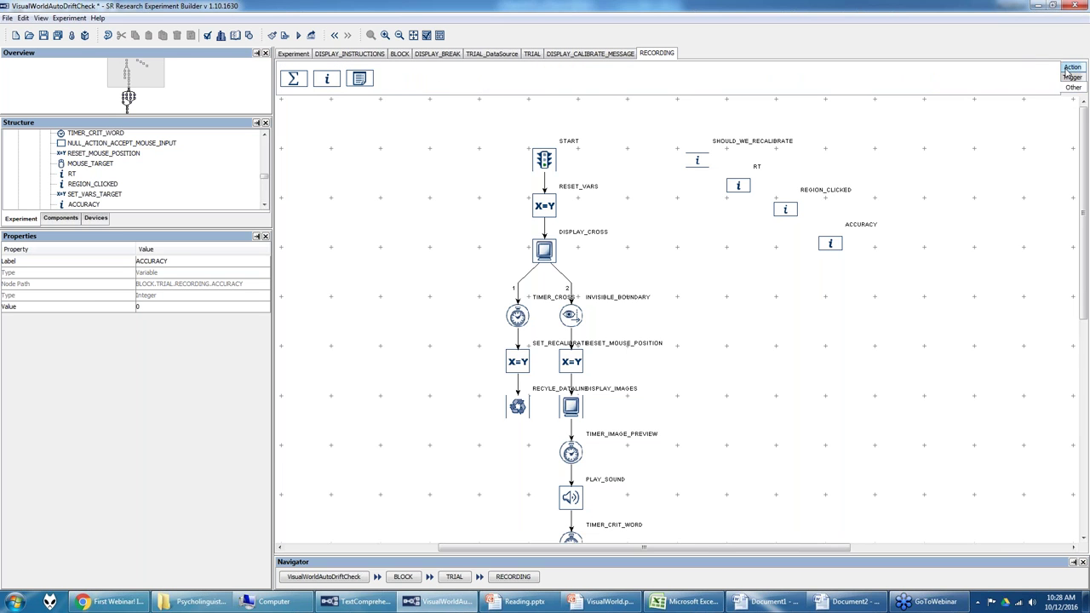
left_click(707, 160)
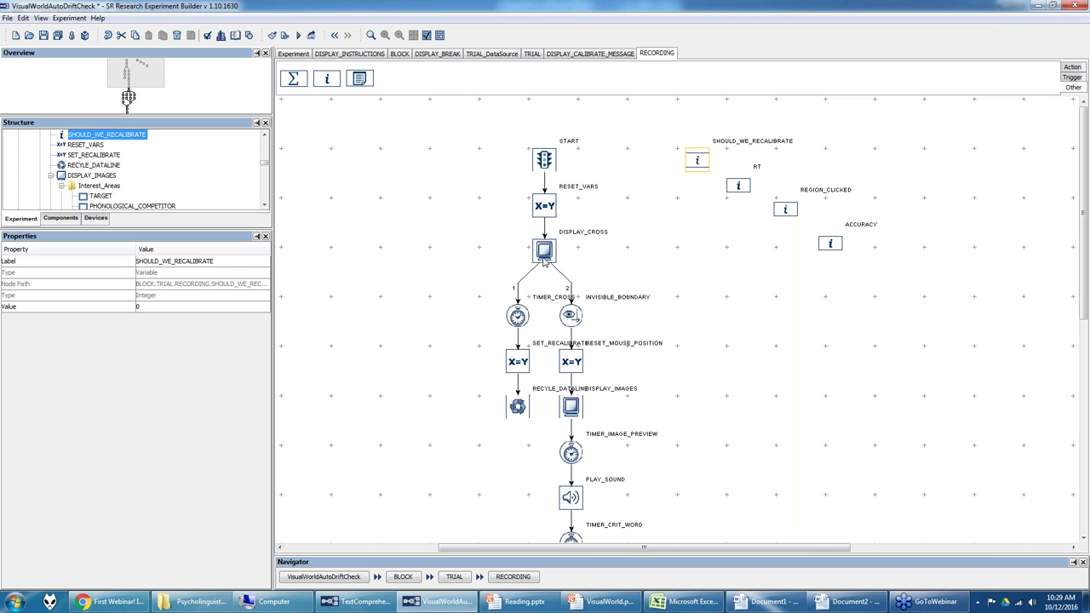
left_click(533, 53)
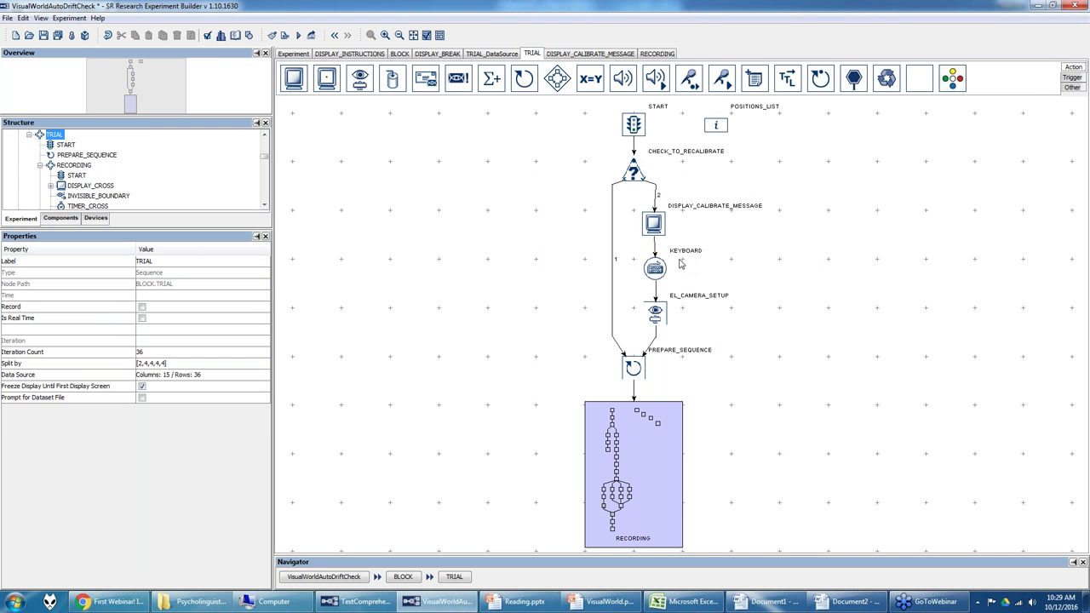
Step: Open the RECORDING block from the TRIAL diagram and select its SET_RECALIBRATE node
double_click(656, 463)
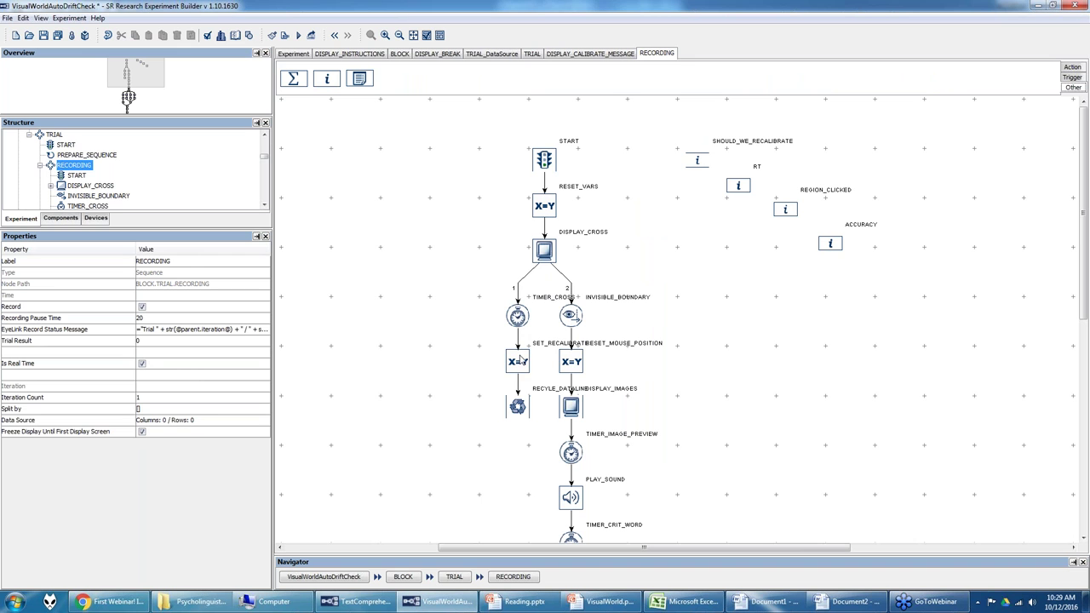
left_click(521, 360)
left_click(699, 160)
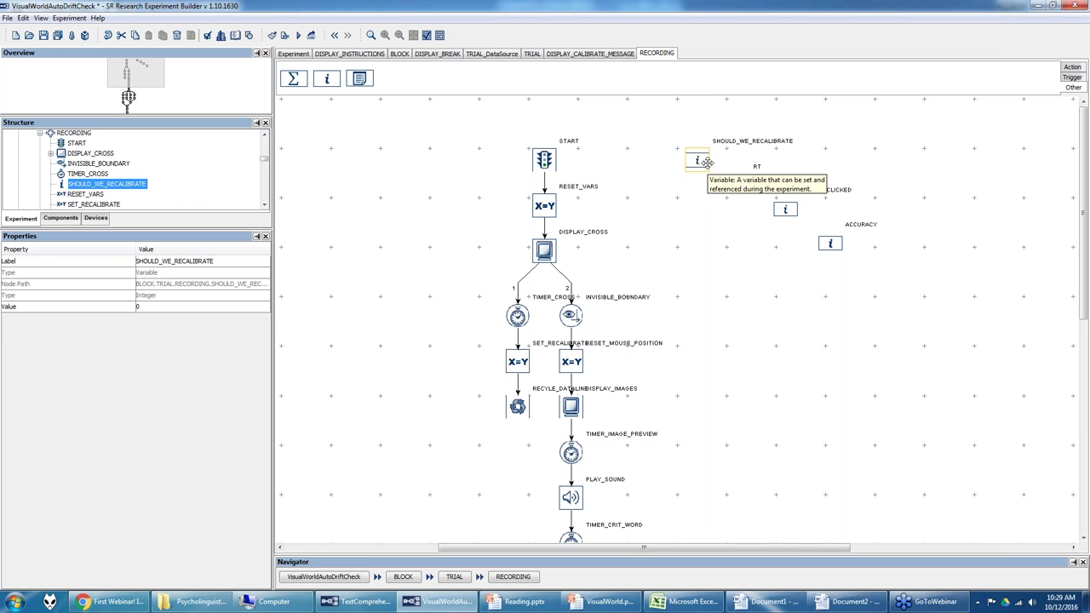
left_click(737, 188)
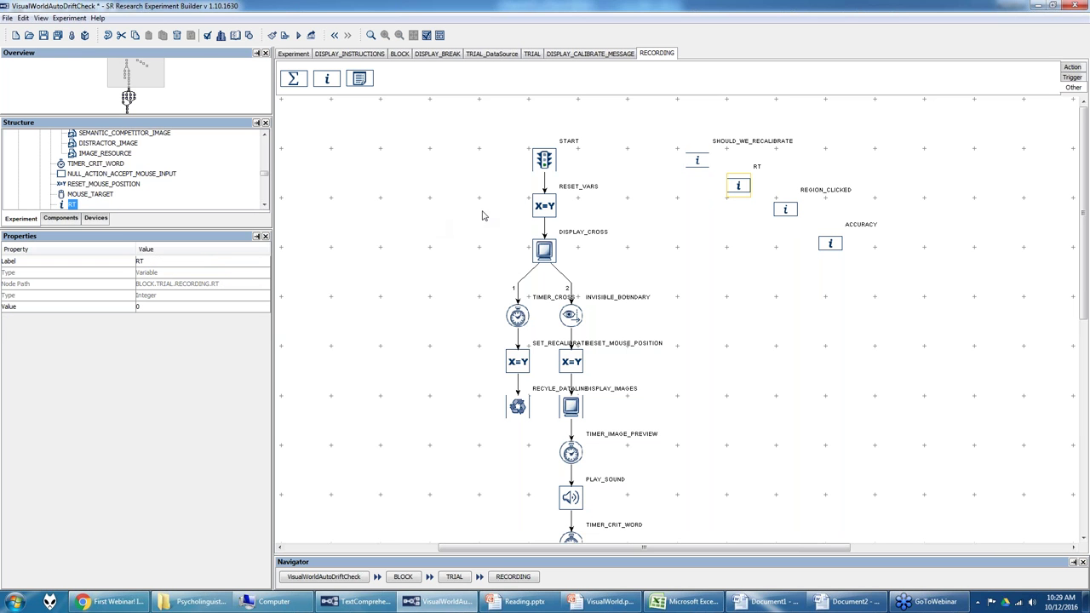
left_click_drag(1085, 212, 1086, 351)
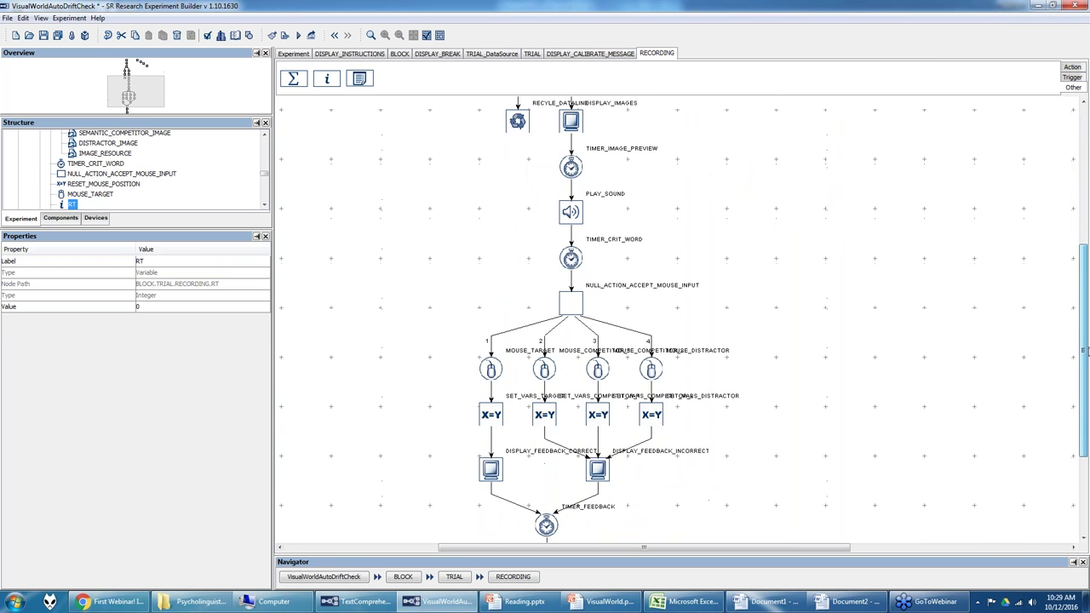
left_click(495, 369)
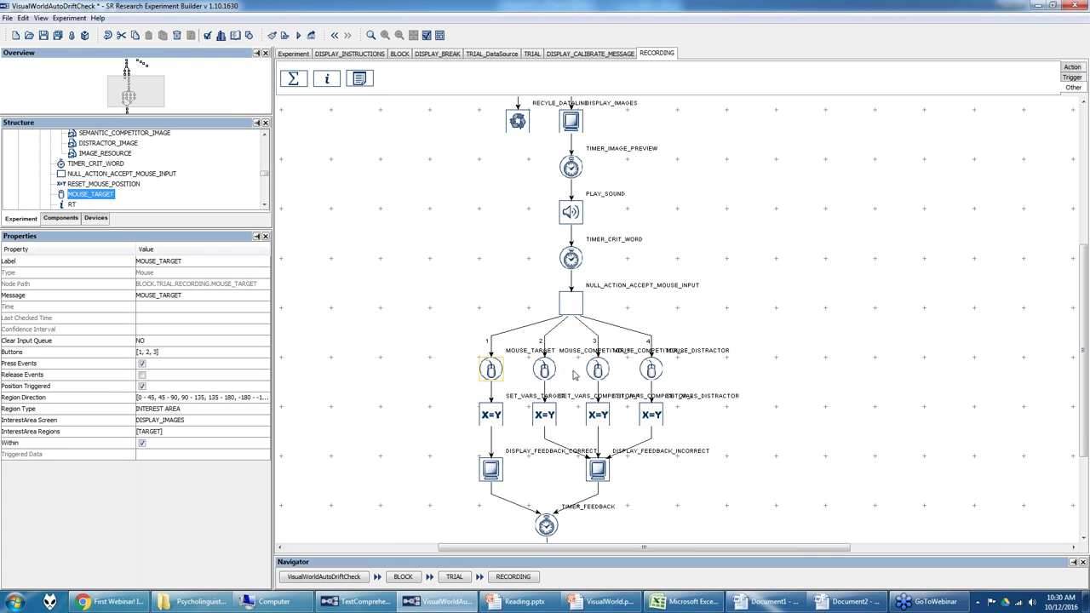
left_click_drag(1085, 381, 1077, 246)
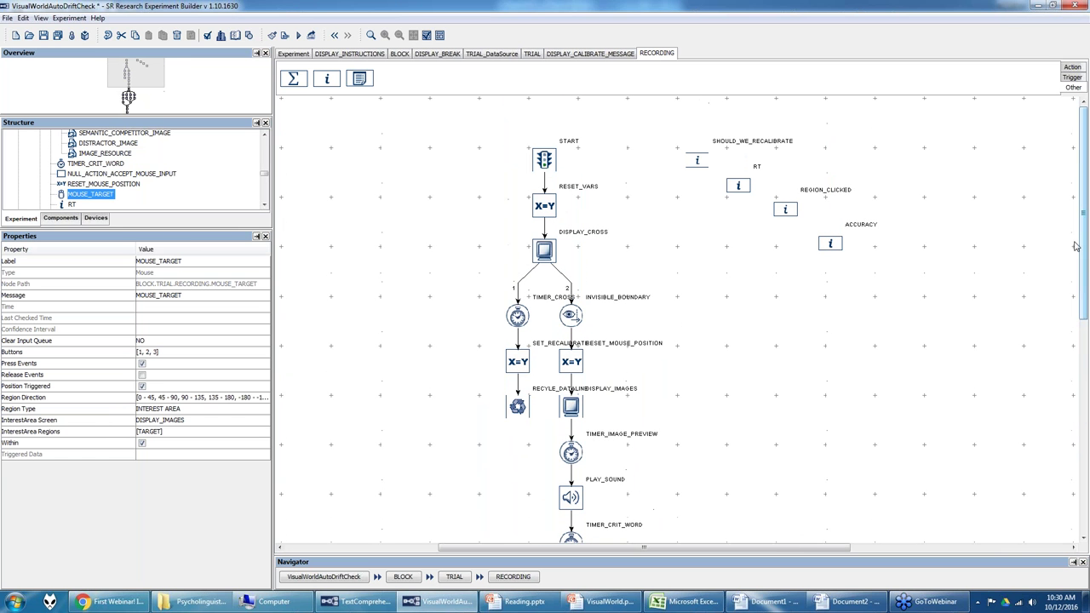
left_click(784, 212)
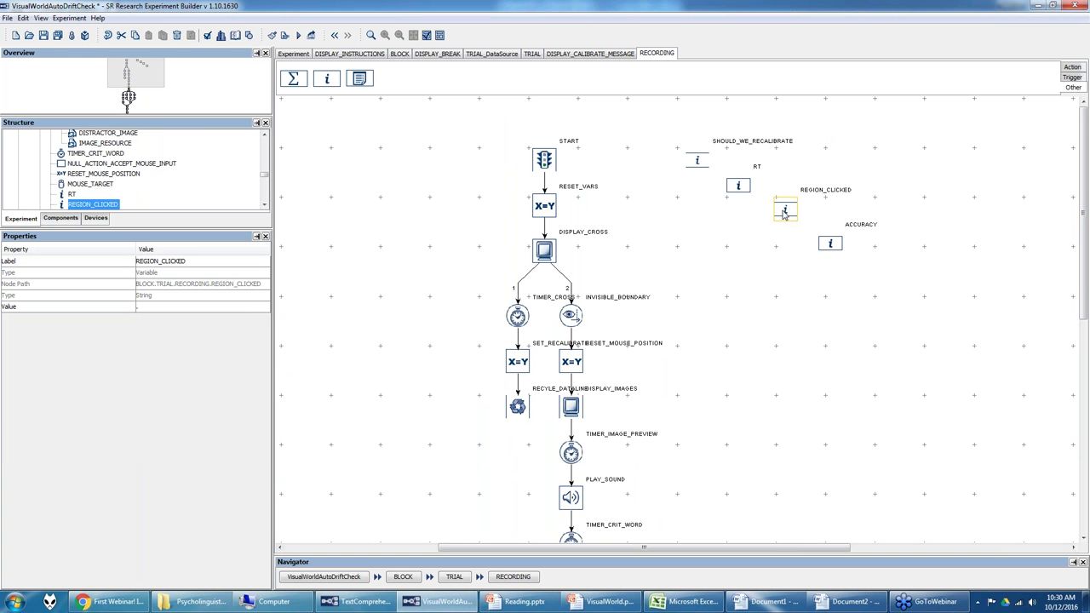
left_click(839, 247)
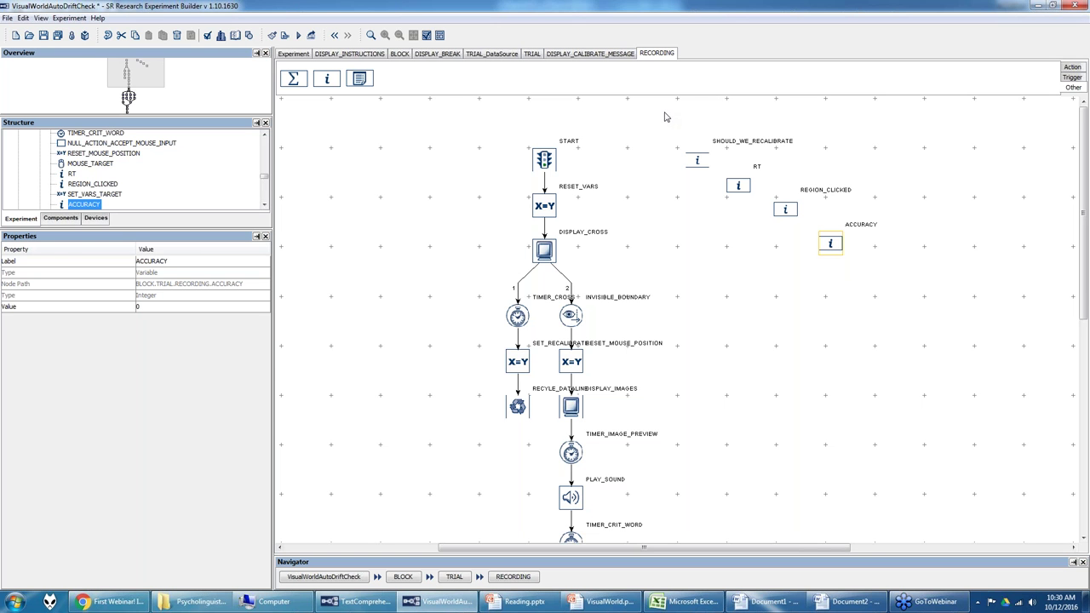
left_click_drag(1085, 198, 1085, 218)
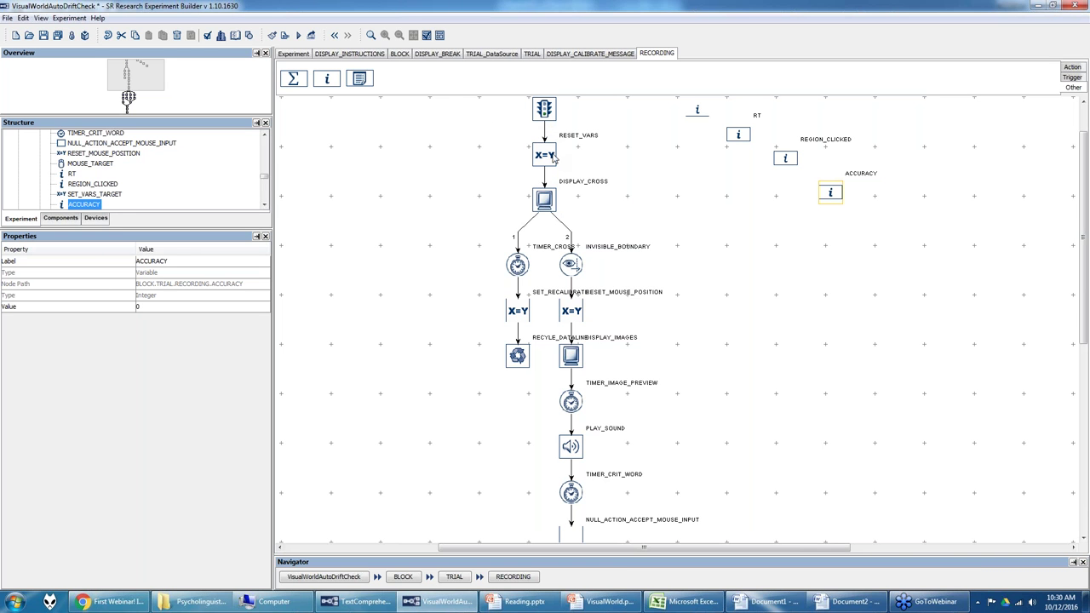
left_click(552, 157)
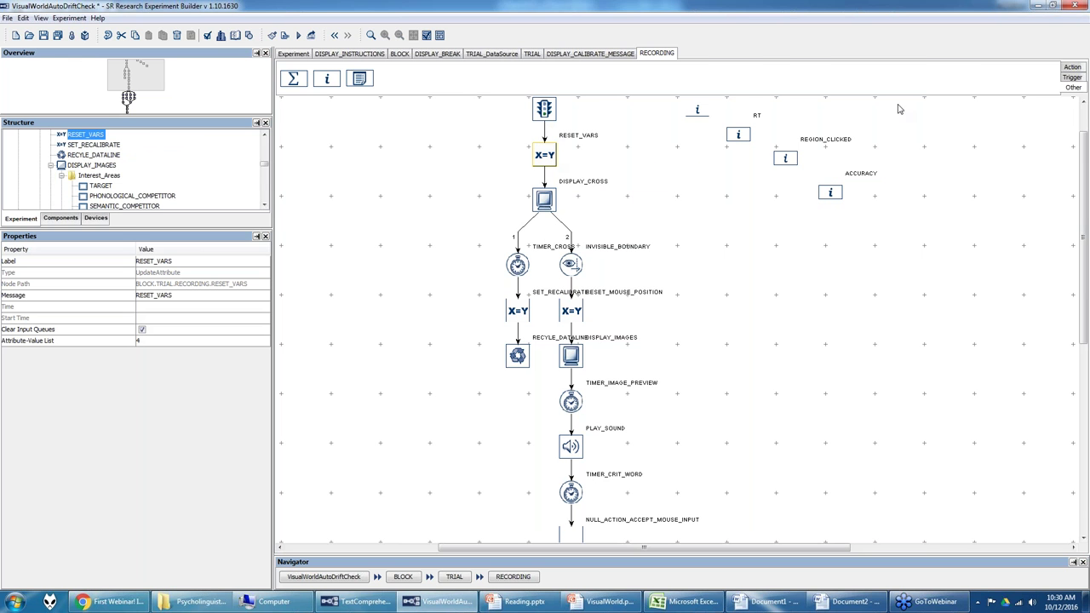
left_click(1066, 68)
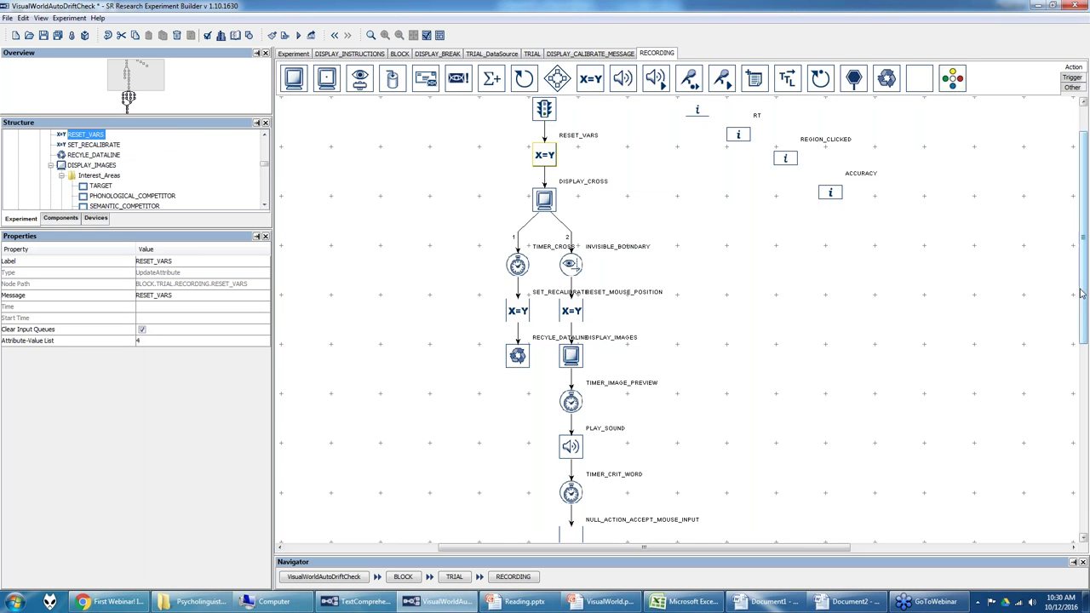
scroll(1080, 294, "up", 1)
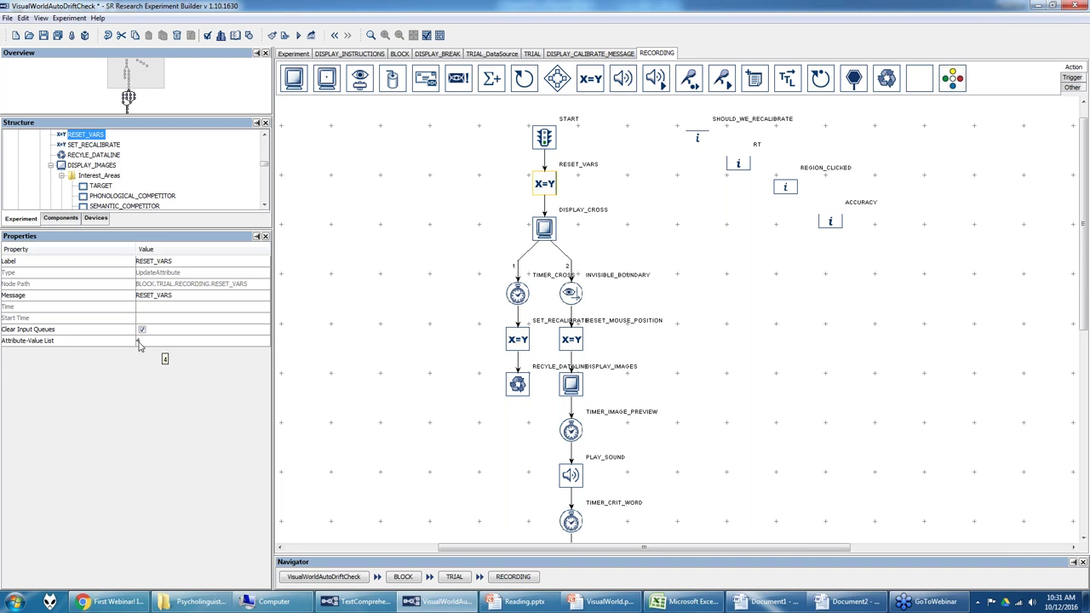
left_click(158, 343)
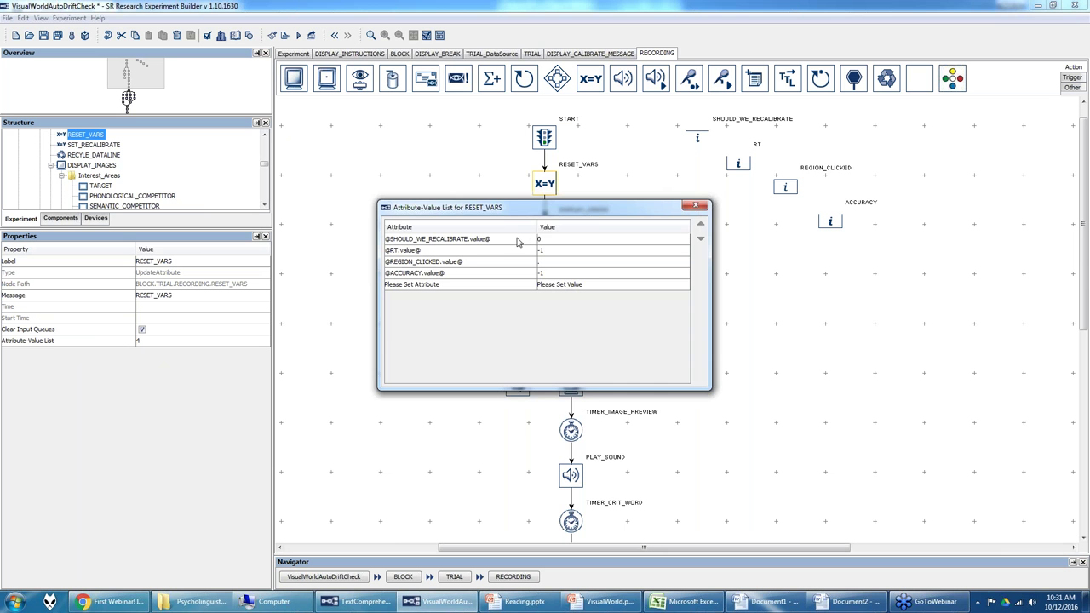
double_click(517, 244)
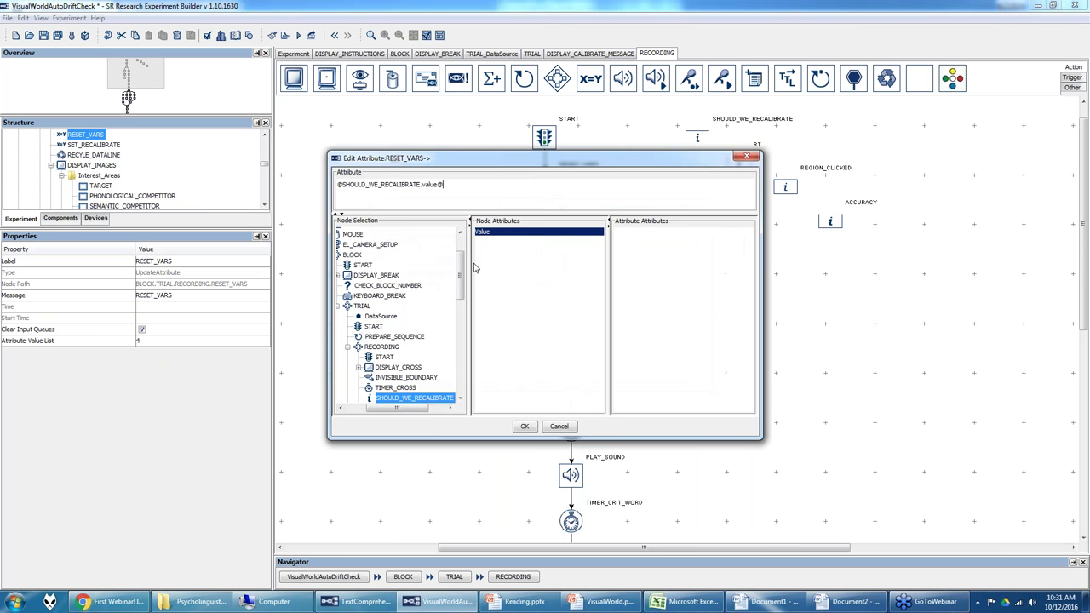
left_click(525, 425)
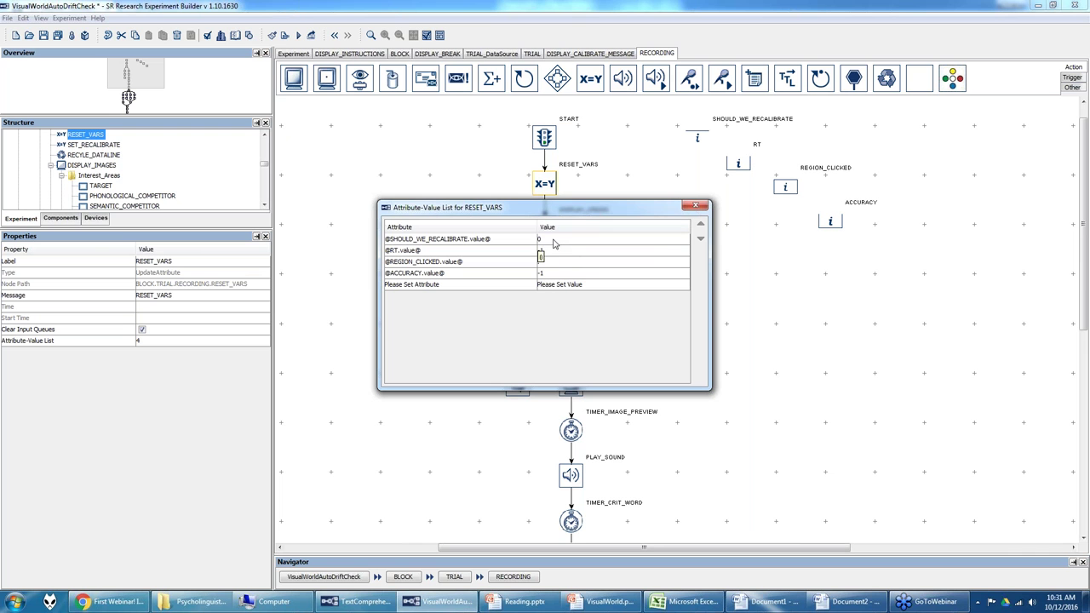
left_click(554, 242)
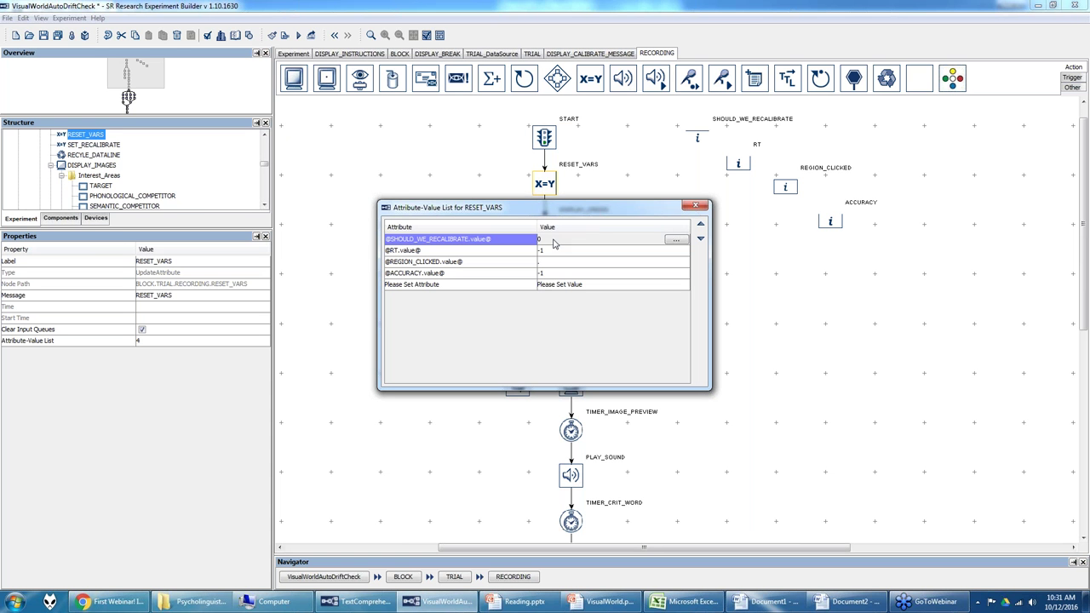
left_click(555, 252)
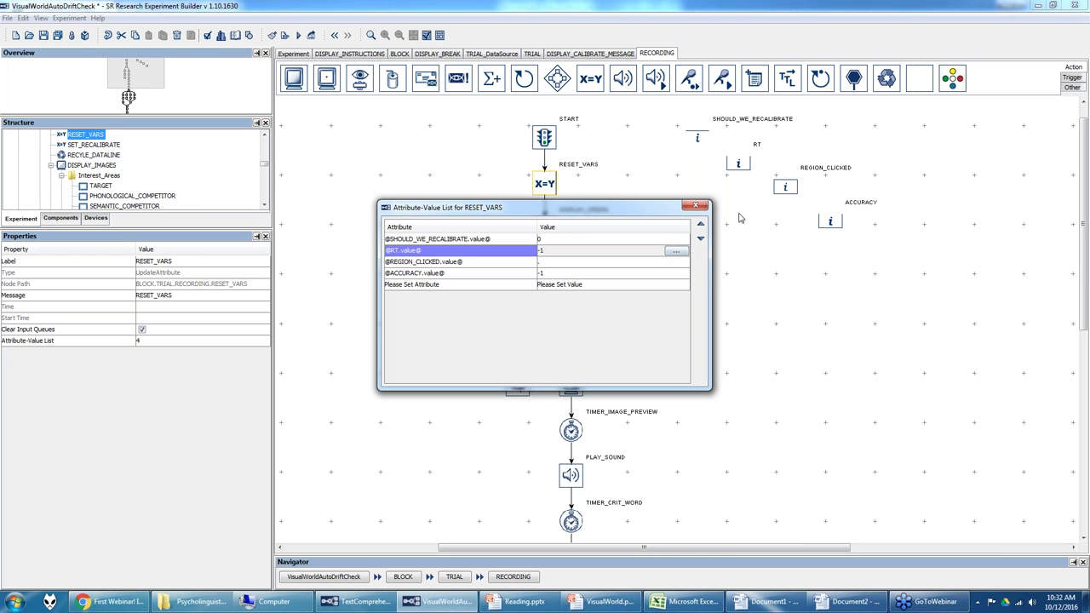
left_click(695, 205)
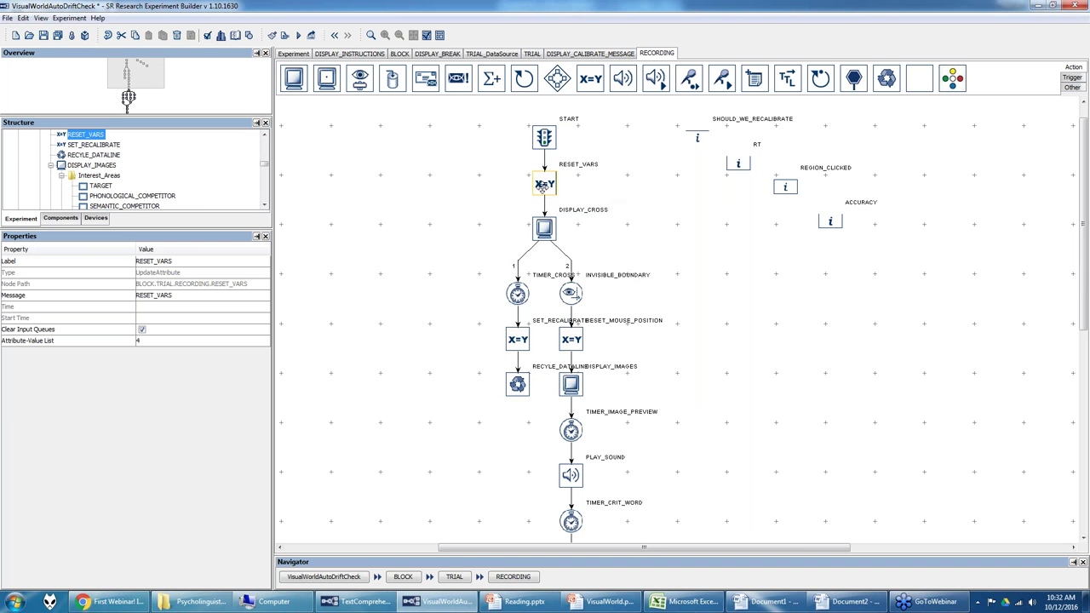
Step: Open the DISPLAY_CROSS screen, select its '+' fixation text, and list the hardware devices
double_click(546, 230)
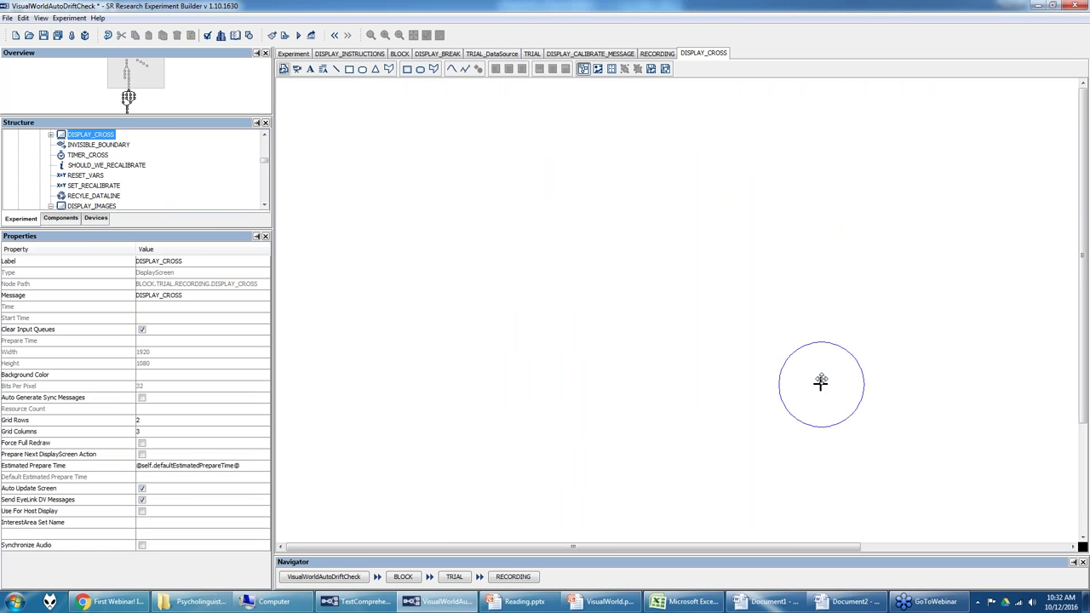
left_click(820, 383)
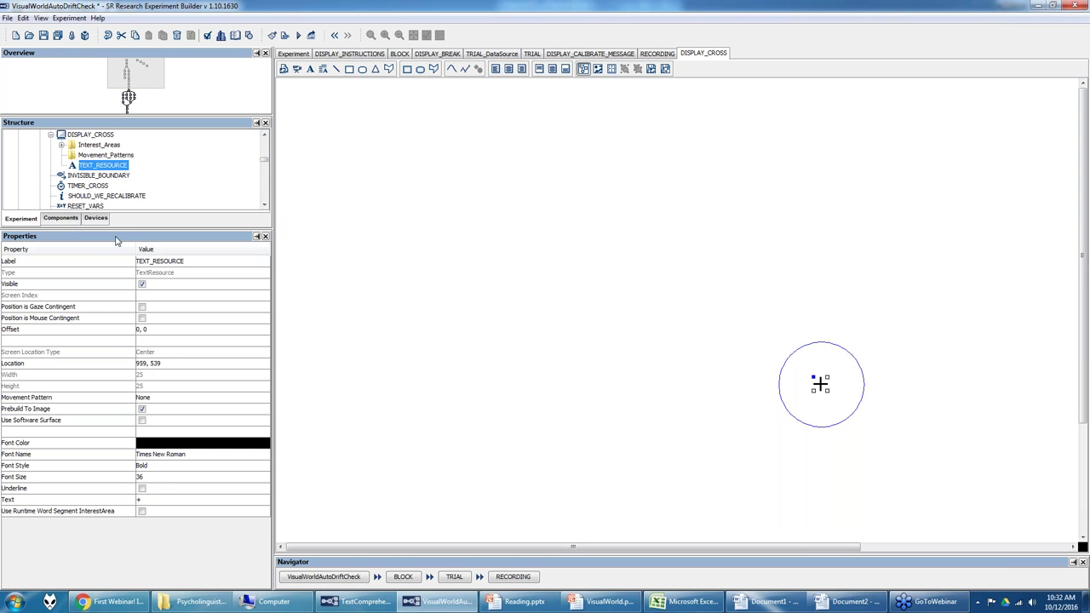
left_click(97, 219)
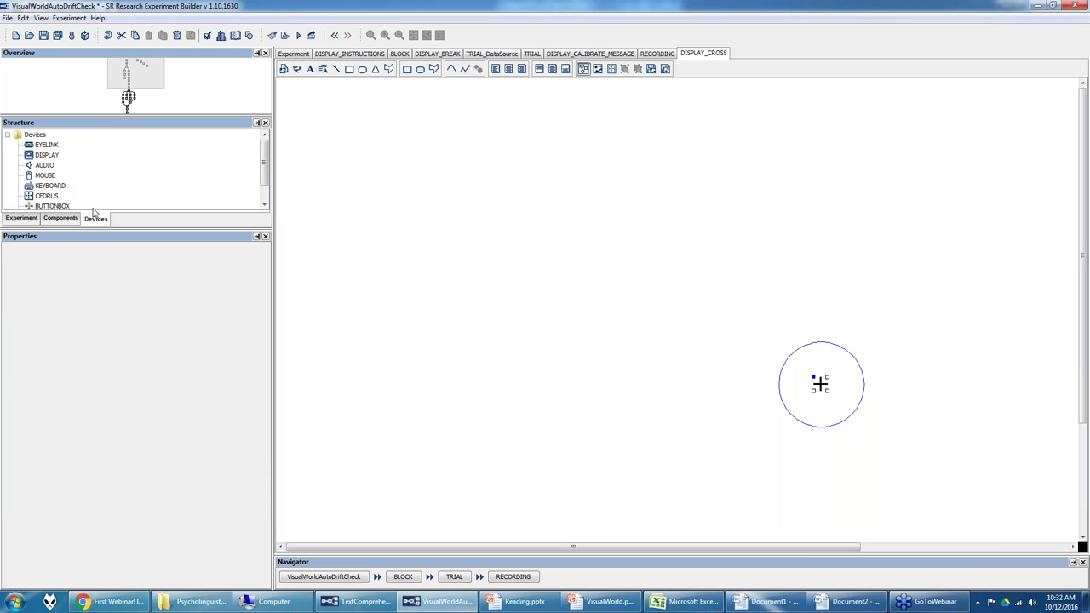
Step: Check the EyeLink and display device settings, then select the bold 36-point '+' at 959, 539
left_click(49, 146)
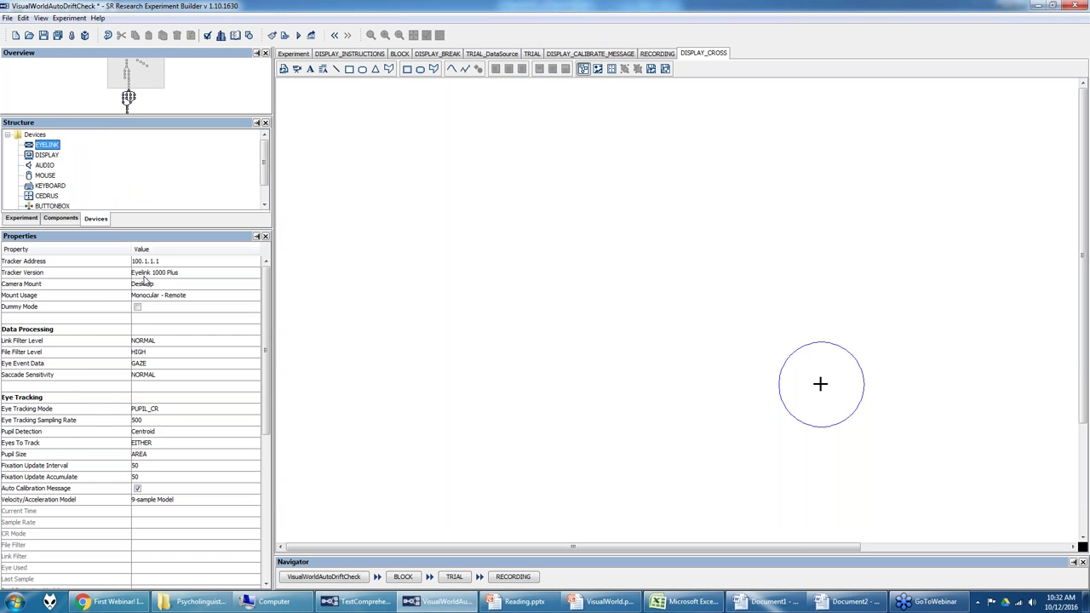
left_click(48, 155)
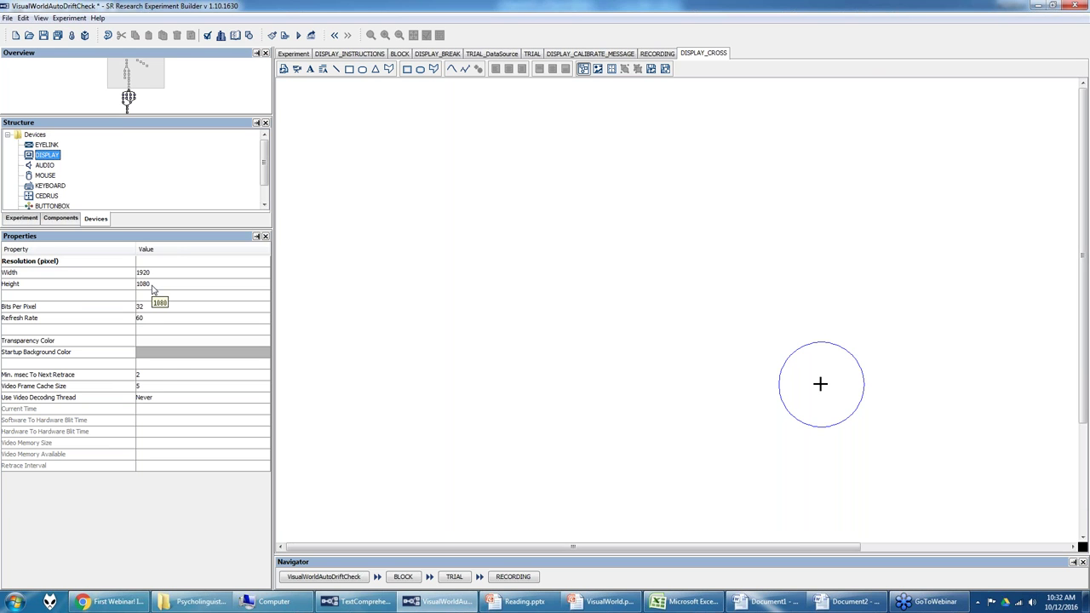
left_click(821, 384)
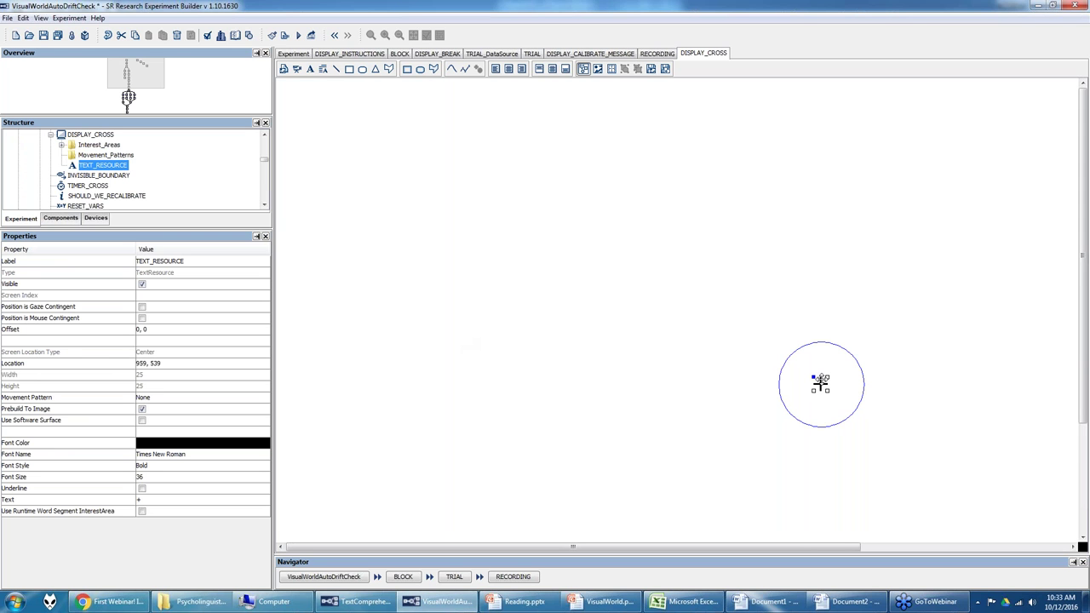
Step: Centre the '+' vertically and check the 150×150 CROSS interest area centred at 960, 540
left_click(552, 69)
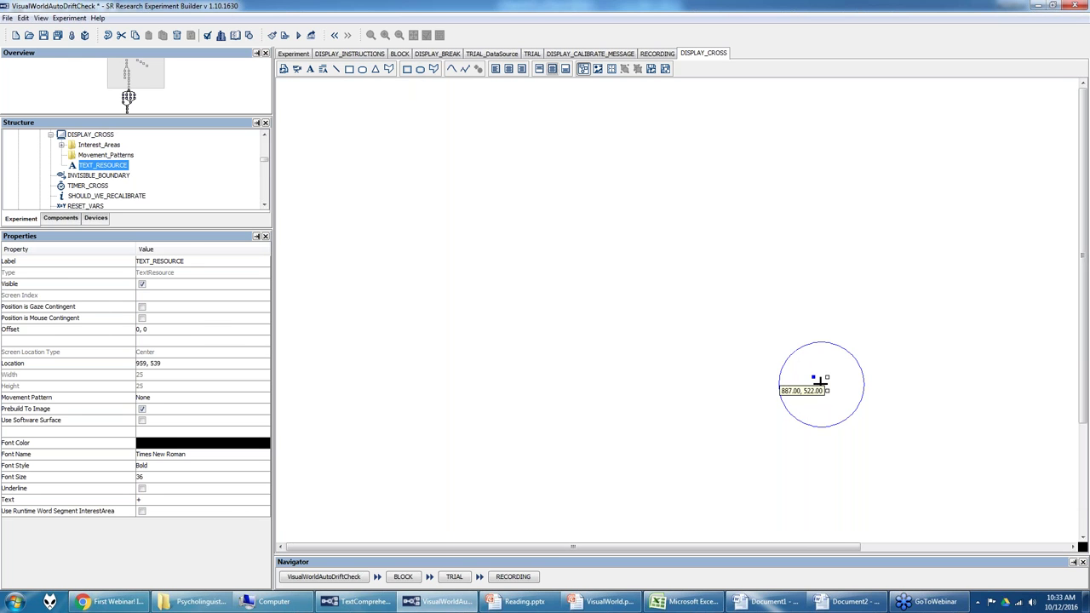
left_click(782, 369)
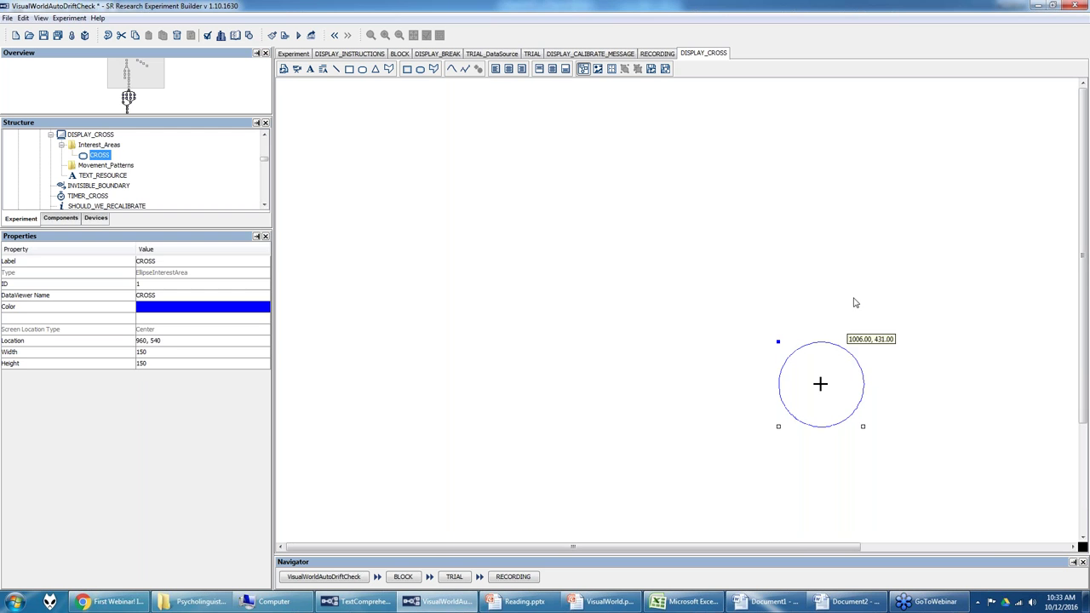
right_click(845, 252)
left_click(743, 113)
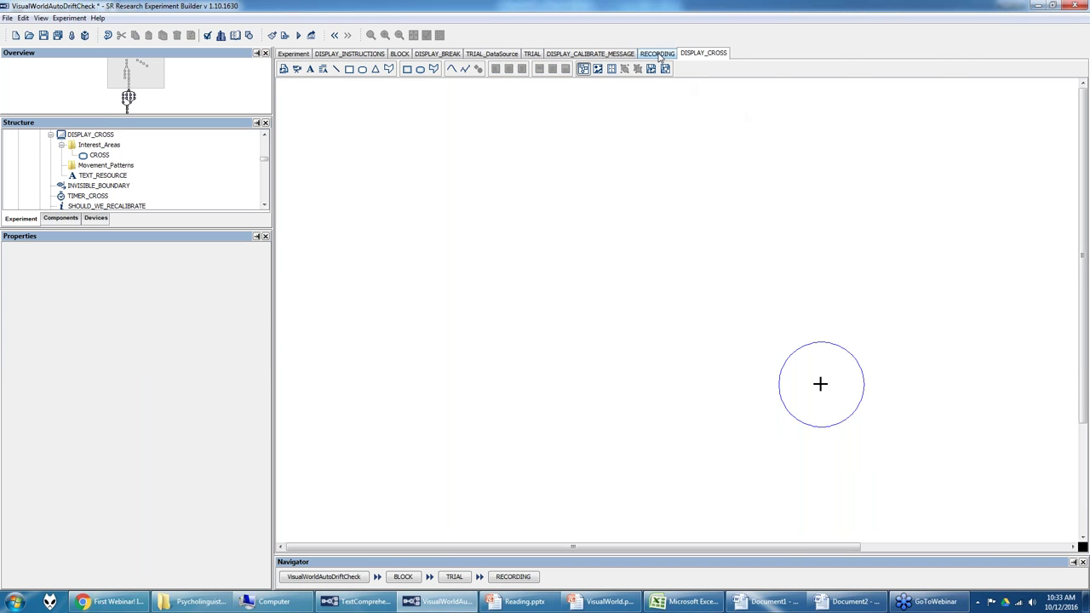
left_click(657, 53)
Step: Check INVISIBLE_BOUNDARY's screen (DISPLAY_CROSS) and region (CROSS), then TIMER_CROSS's 10000 ms duration
left_click(571, 293)
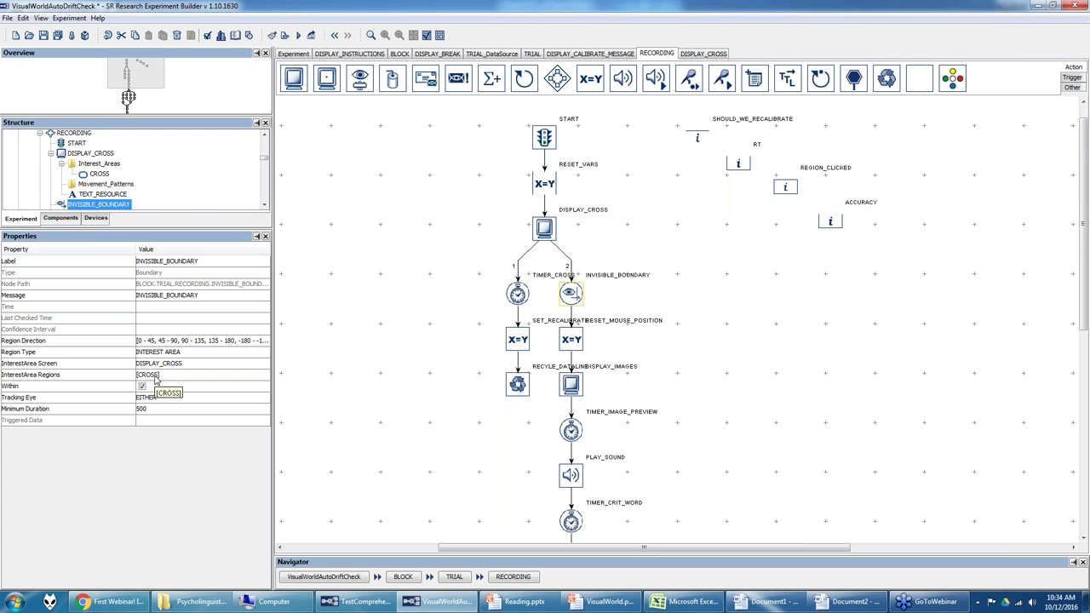
left_click(162, 365)
left_click(163, 375)
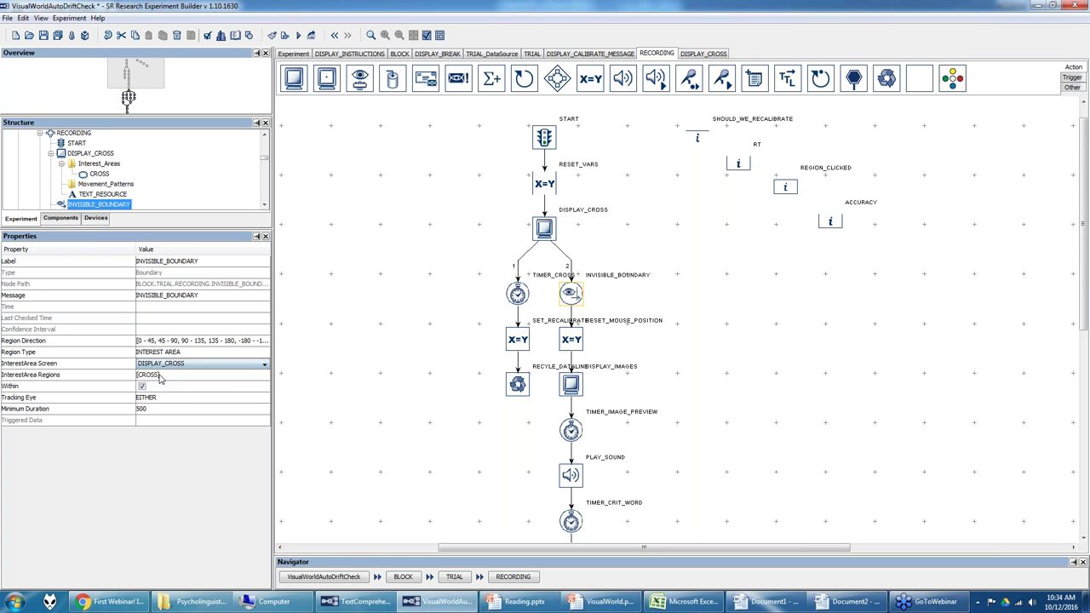
left_click(156, 379)
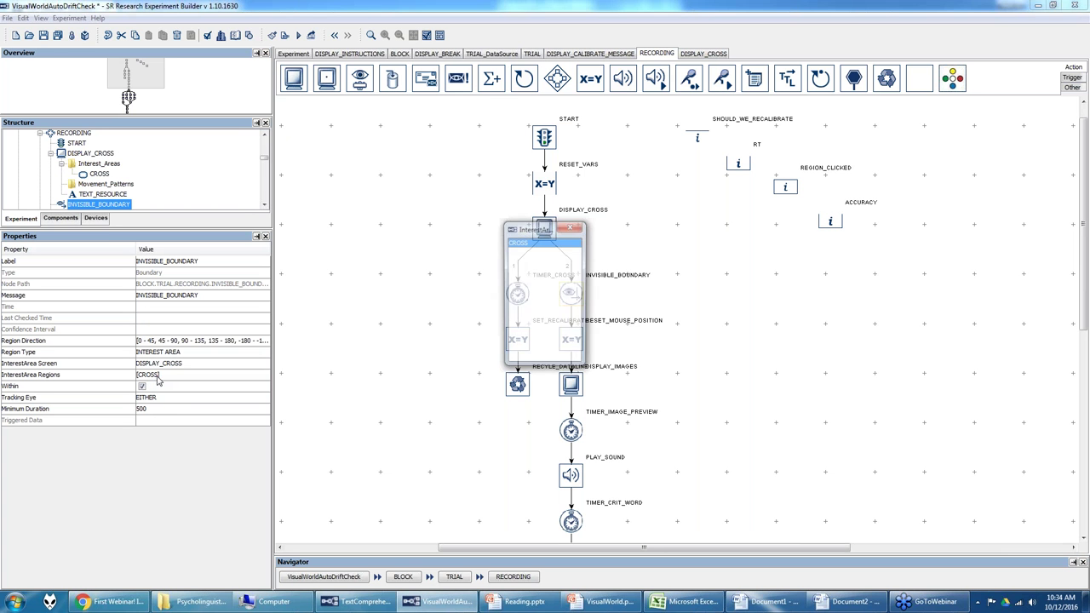
left_click(581, 229)
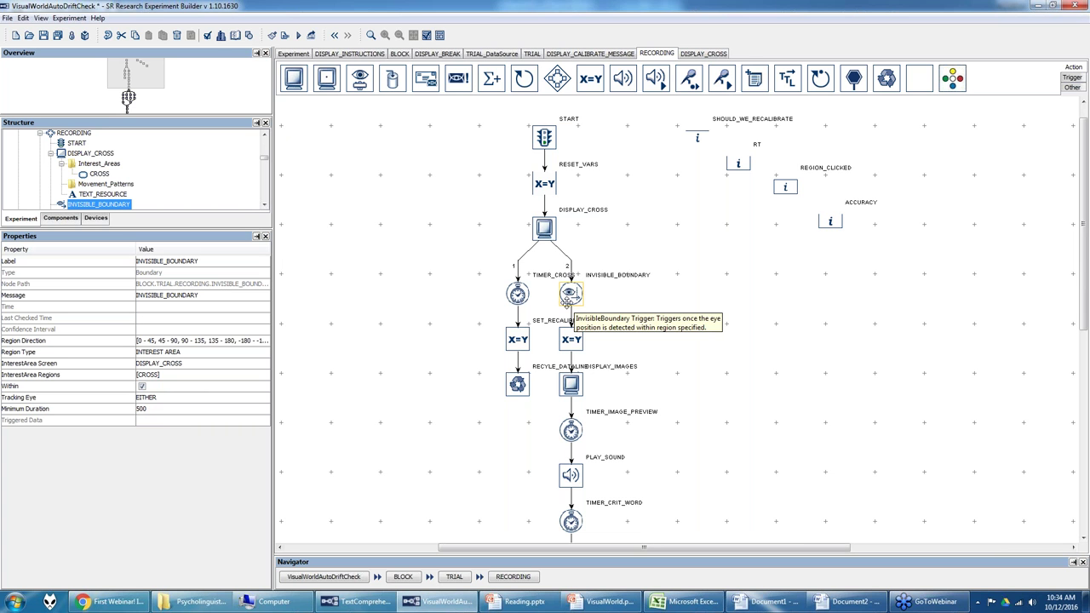
left_click(518, 294)
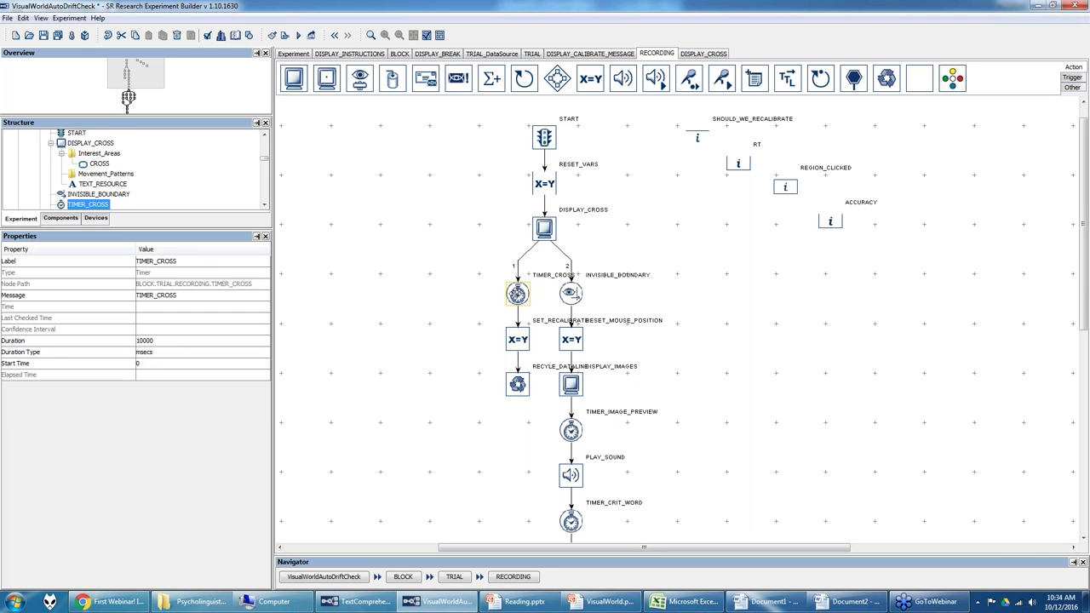
Step: Open SET_RECALIBRATE's attribute-value list showing SHOULD_WE_RECALIBRATE set to 1, then close it
left_click(517, 340)
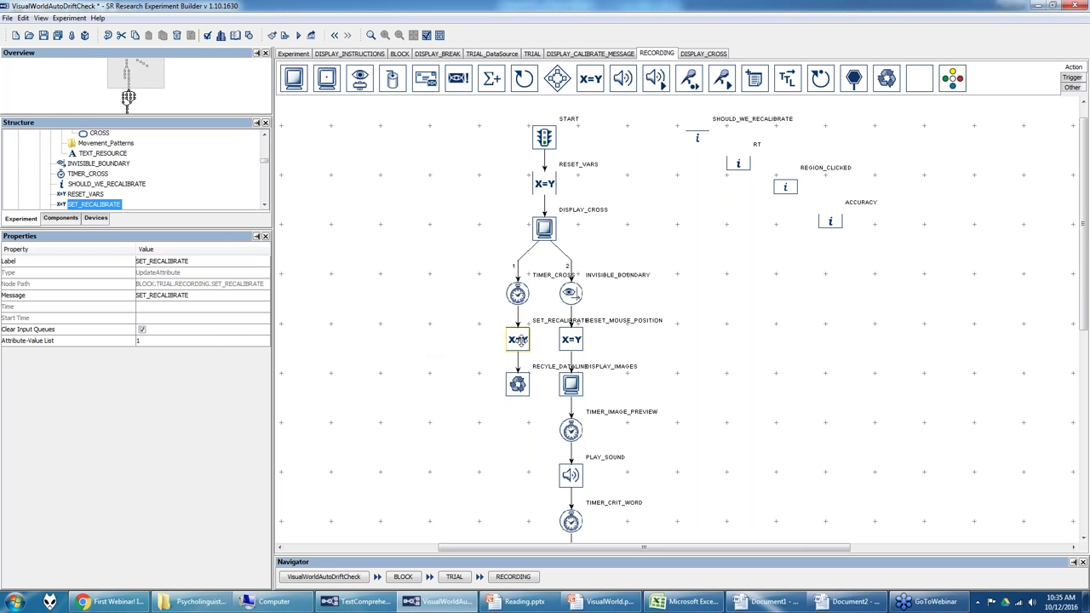
left_click(177, 342)
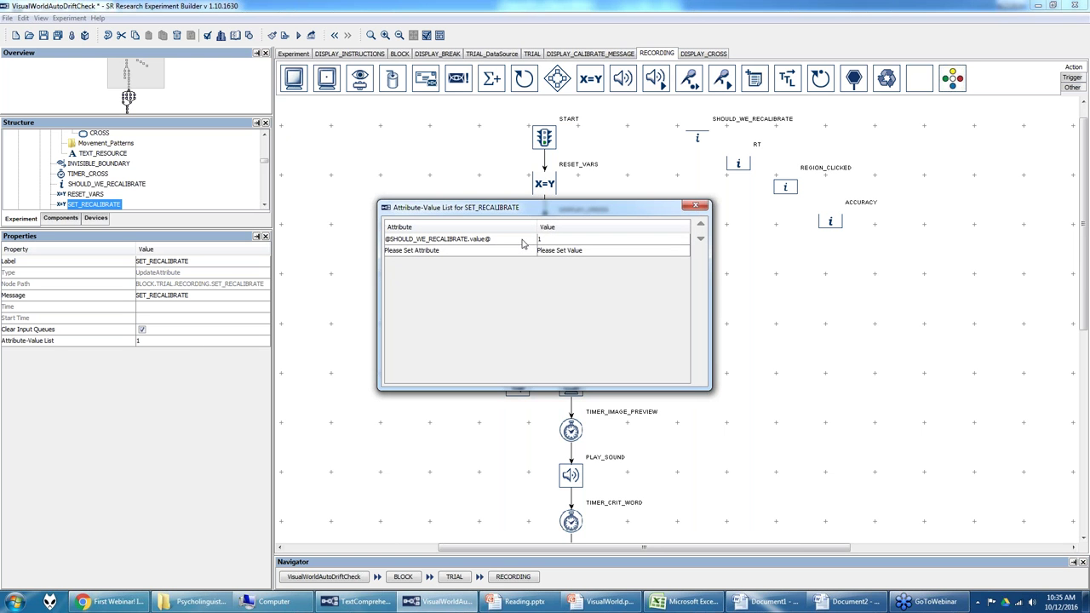
left_click(696, 205)
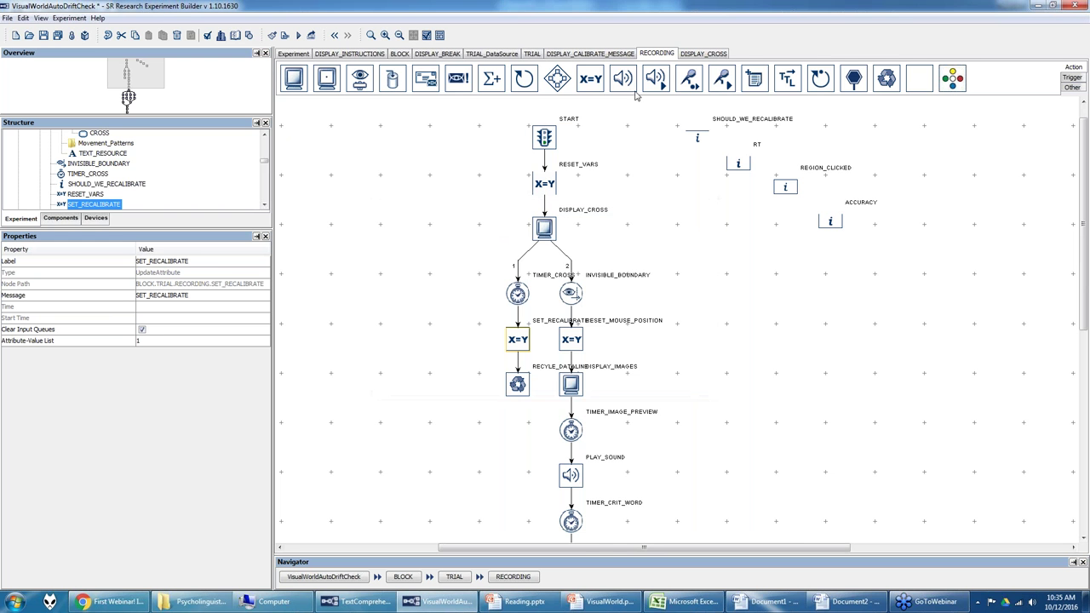
left_click(532, 54)
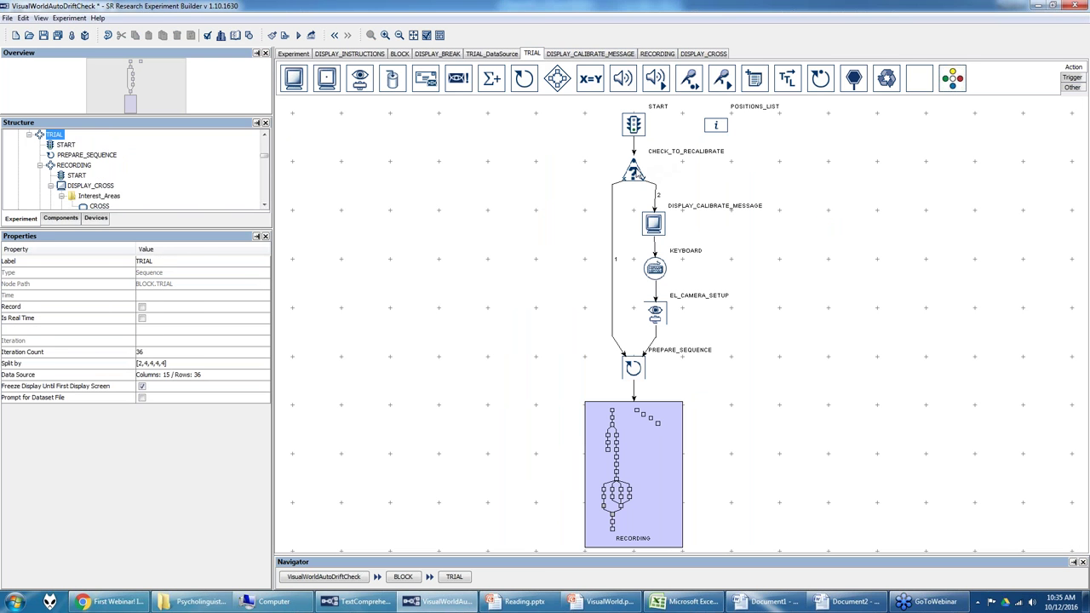
Step: Verify CHECK_TO_RECALIBRATE tests SHOULD_WE_RECALIBRATE equals 1, and add a DRIFT_CORRECT node targeting 512, 384
left_click(634, 167)
left_click(258, 353)
left_click(256, 351)
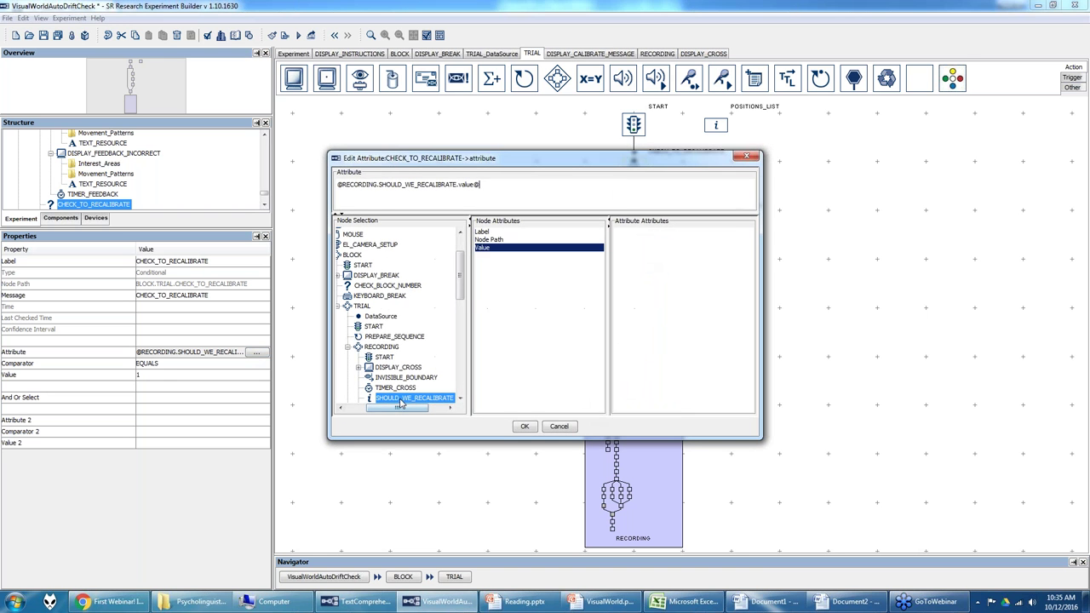
left_click(523, 427)
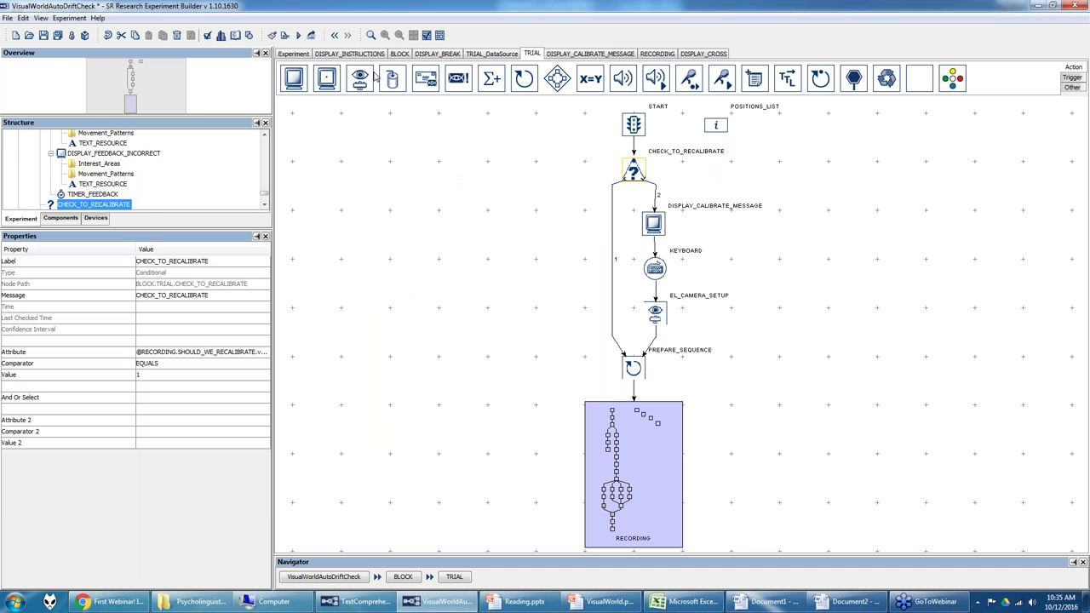
left_click_drag(337, 82, 481, 286)
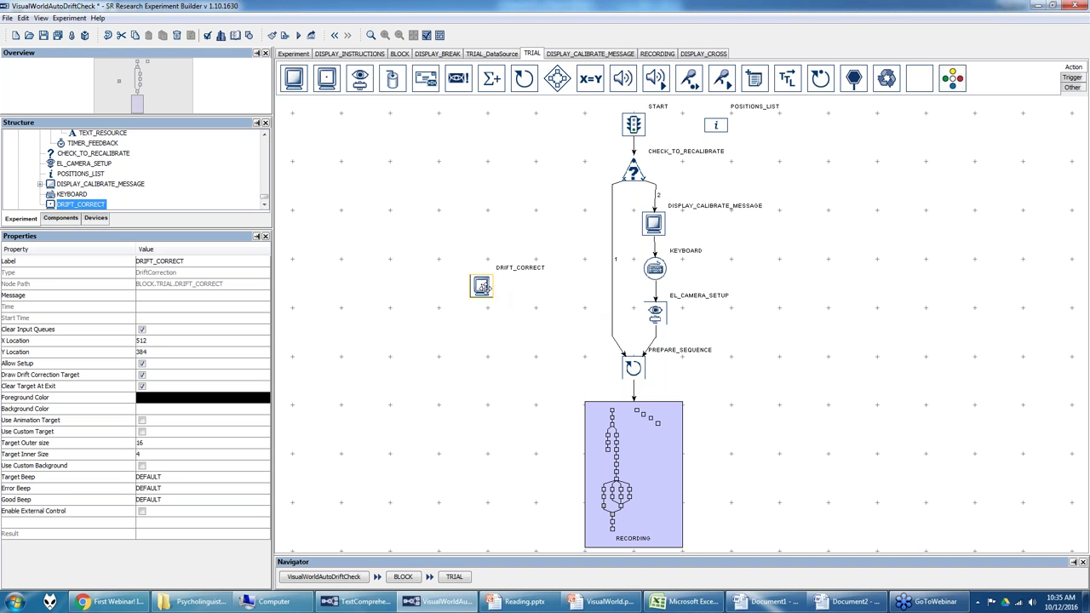
Step: Delete the DRIFT_CORRECT node from the TRIAL flow
right_click(482, 289)
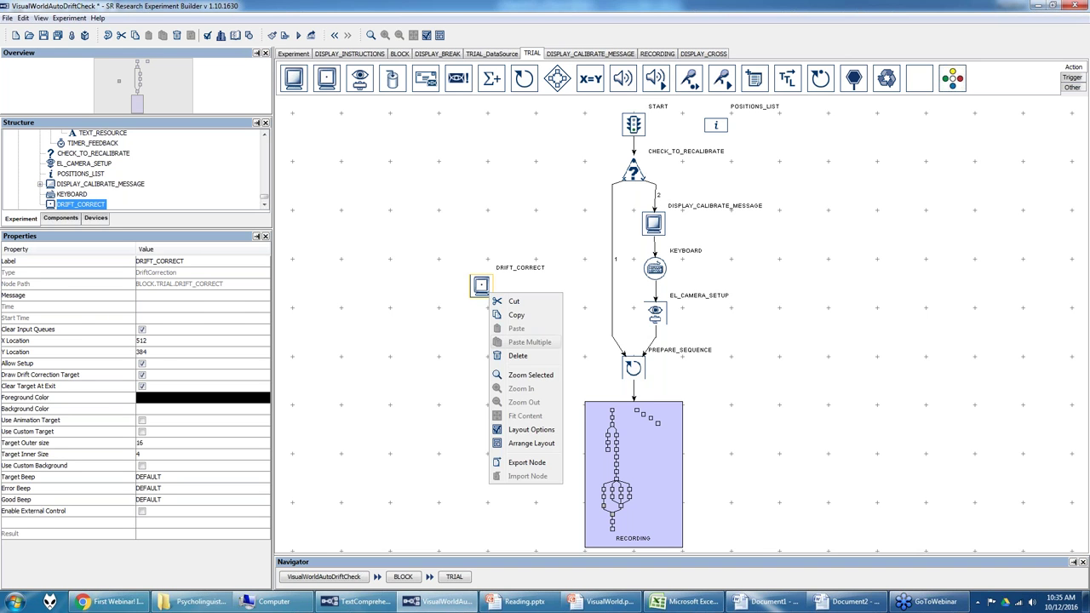
left_click(511, 345)
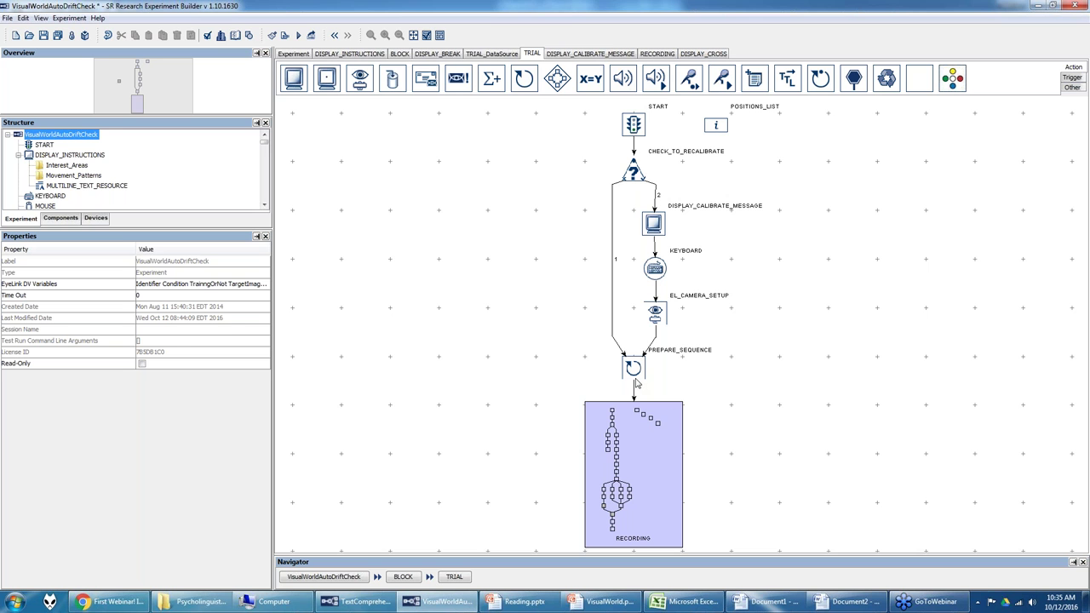
left_click(635, 433)
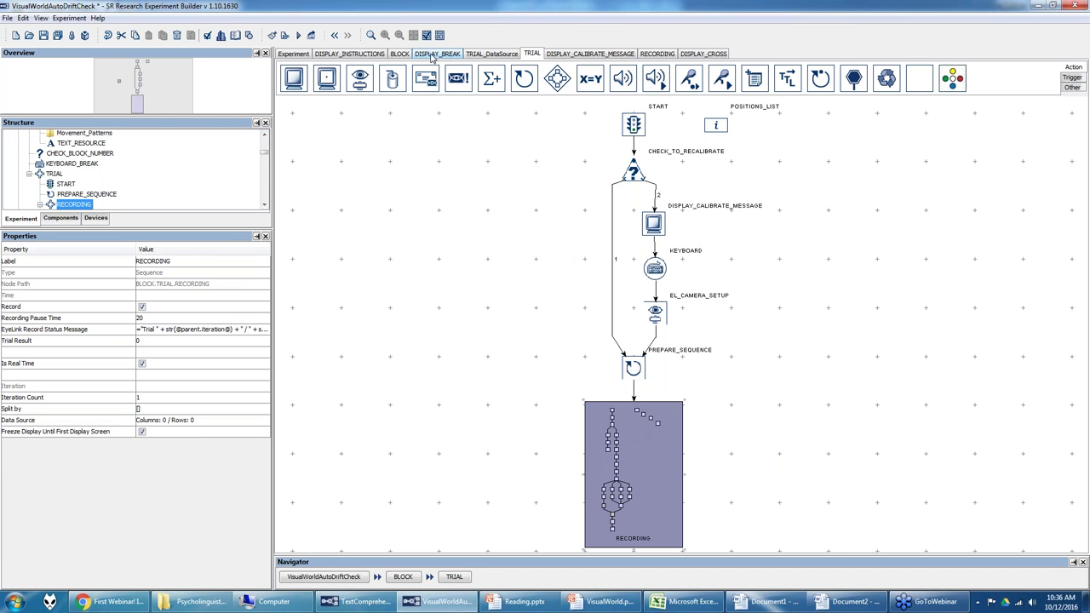
Step: Drag in another Drift Correct node, delete it, and open the RECORDING sequence
left_click_drag(345, 242, 346, 241)
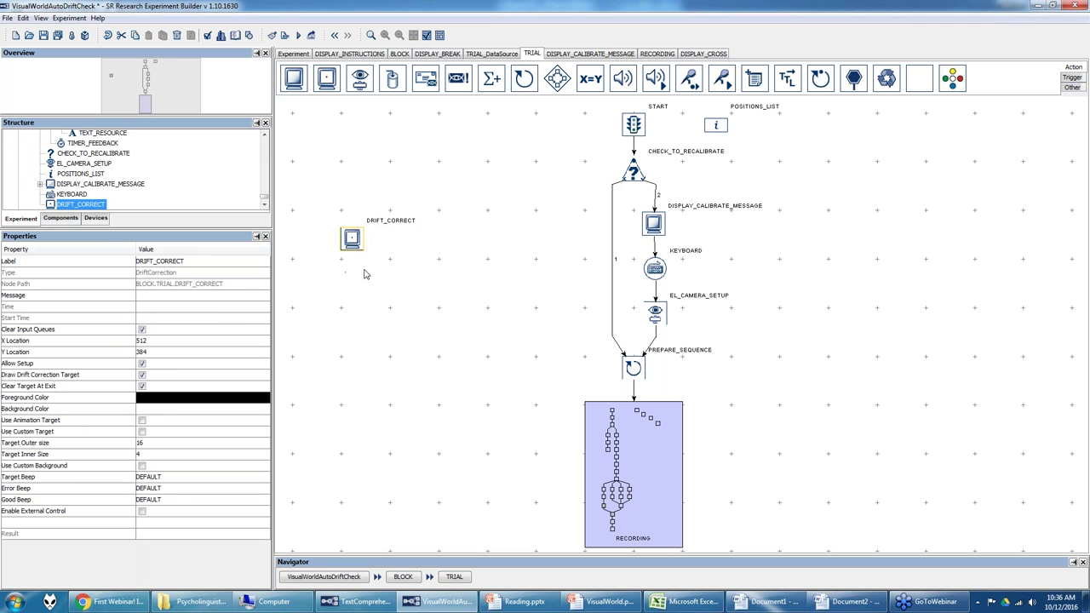
right_click(350, 239)
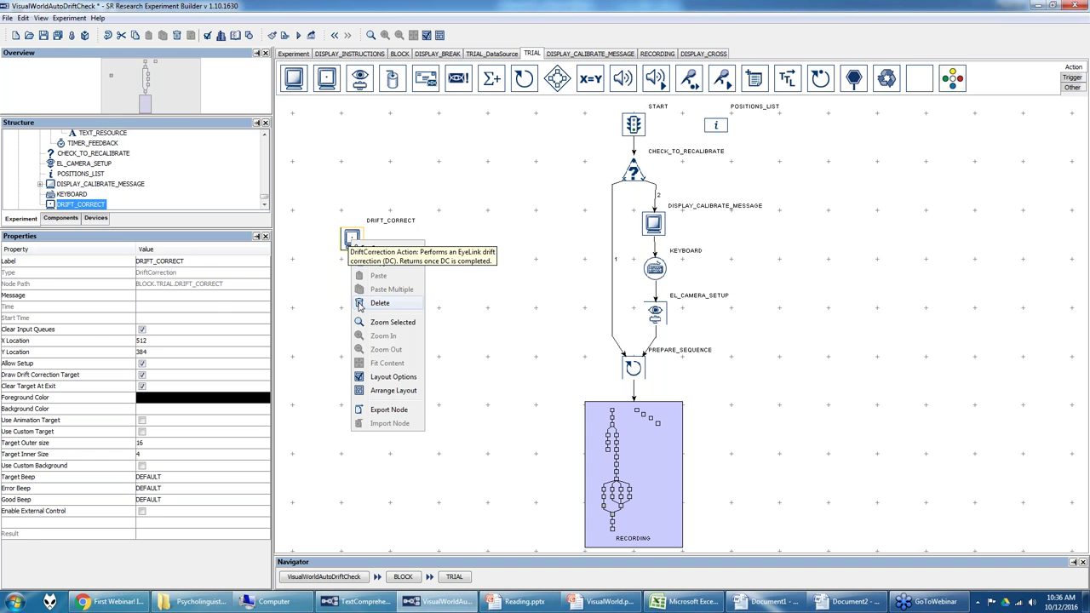
left_click(361, 305)
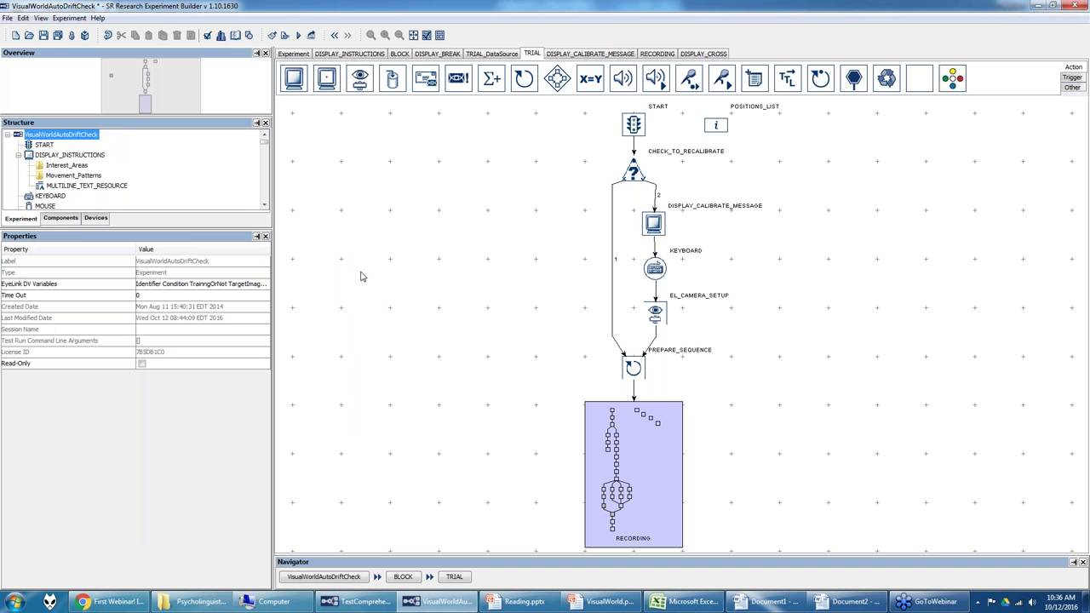
double_click(641, 417)
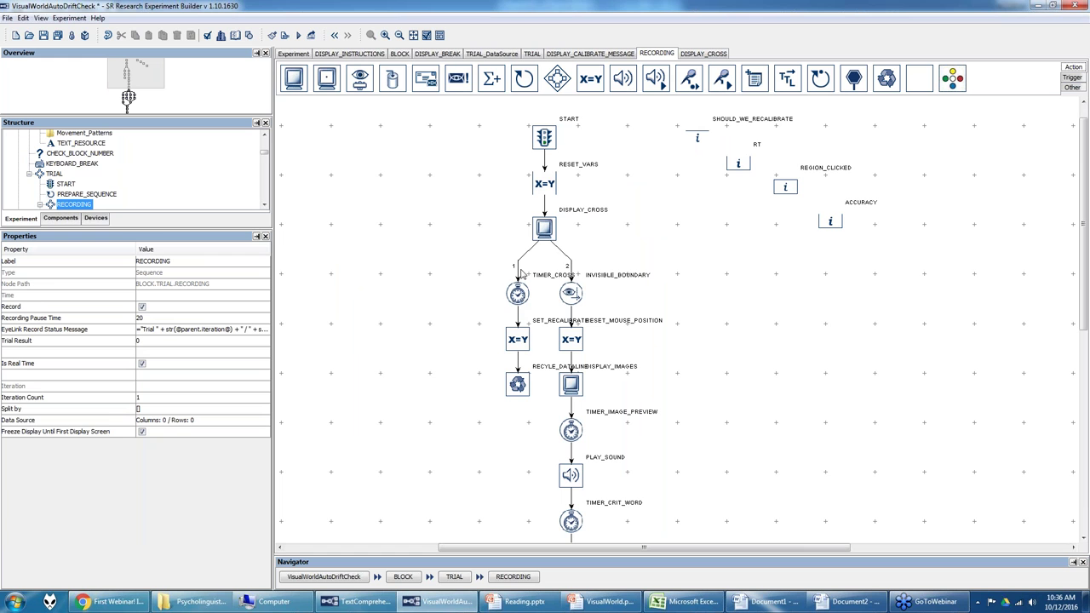
Step: Check SET_RECALIBRATE and RECYCLE_DATALINE's IMMEDIATE recycling mode, then view the TRIAL_DataSource table
left_click(515, 344)
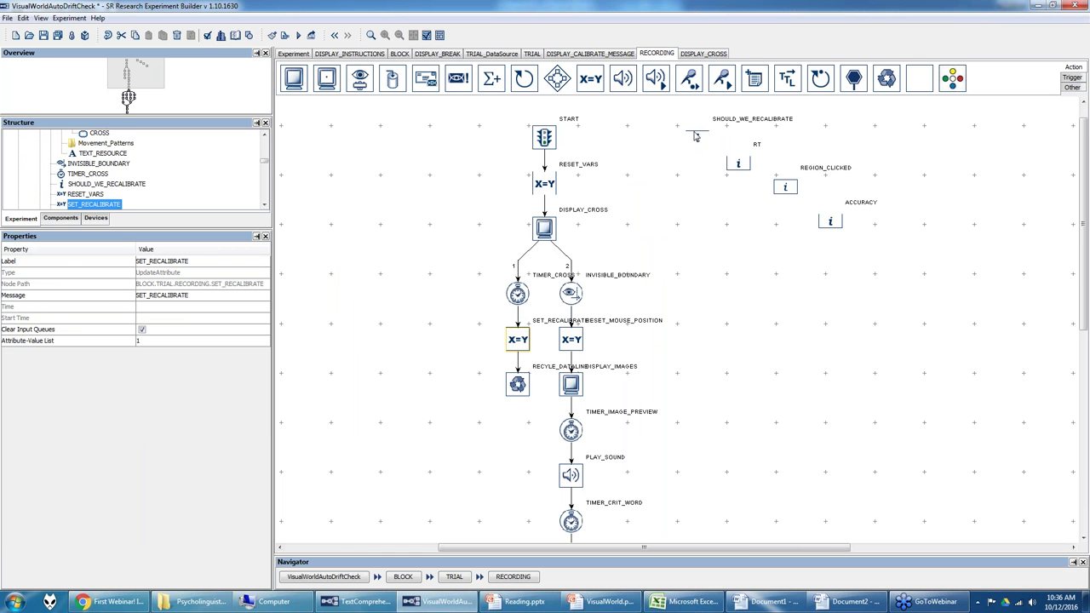
left_click(517, 384)
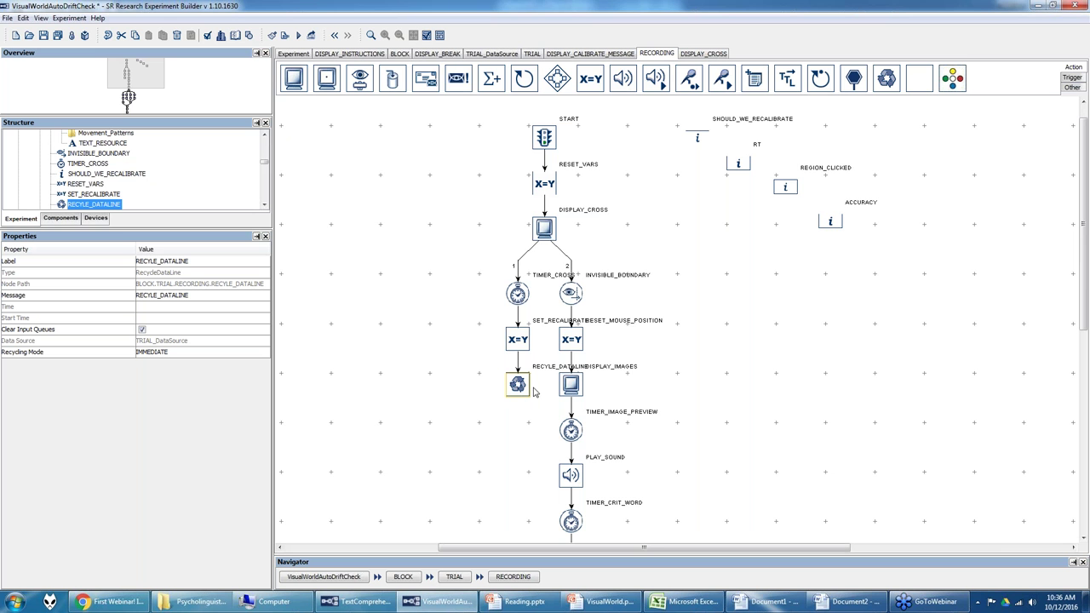
left_click(504, 54)
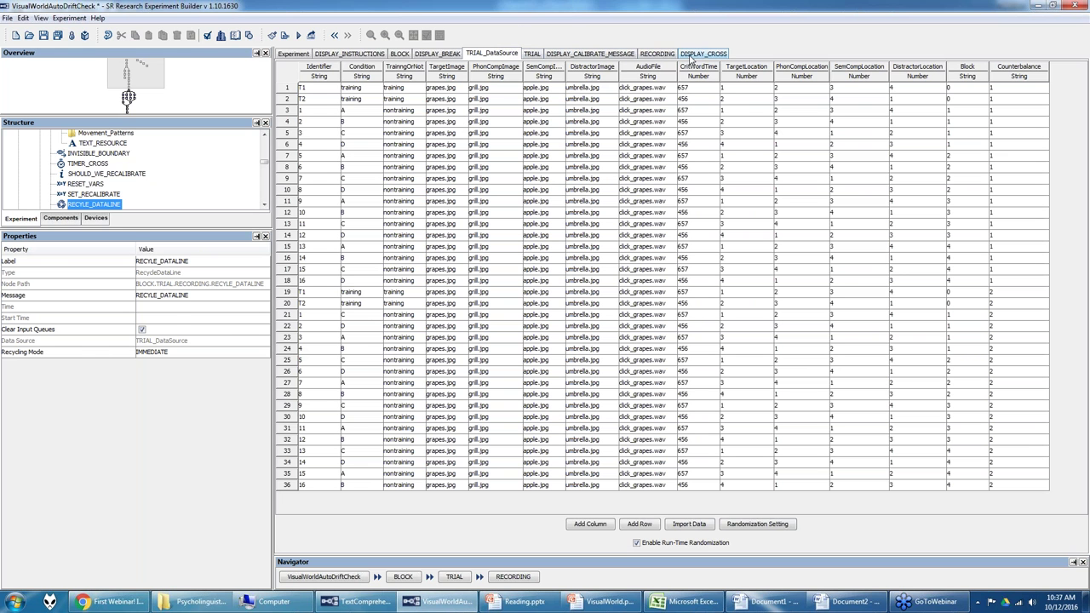
left_click(654, 54)
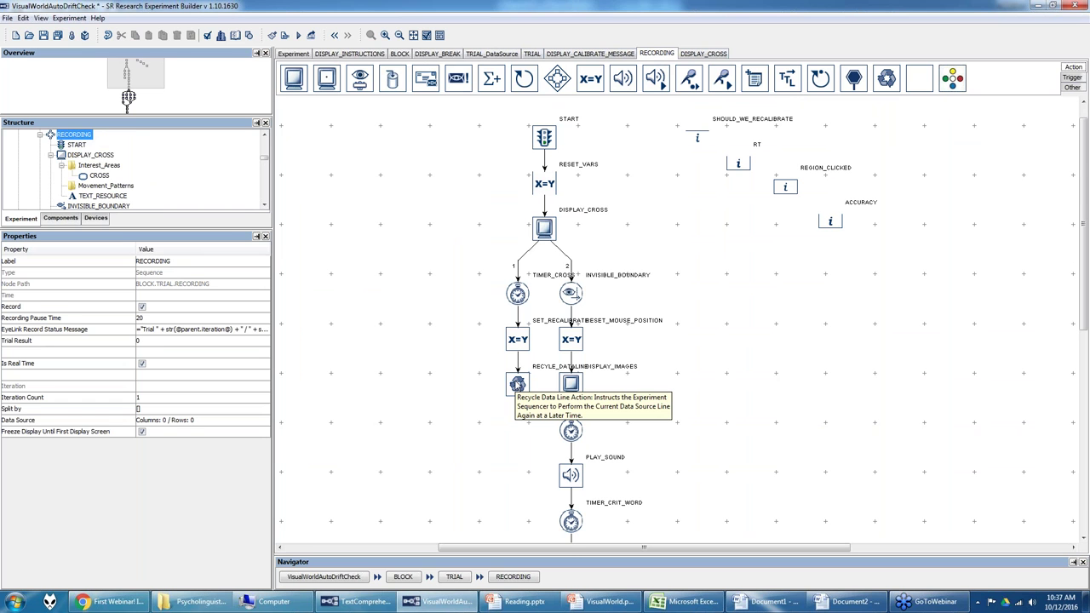
left_click(518, 385)
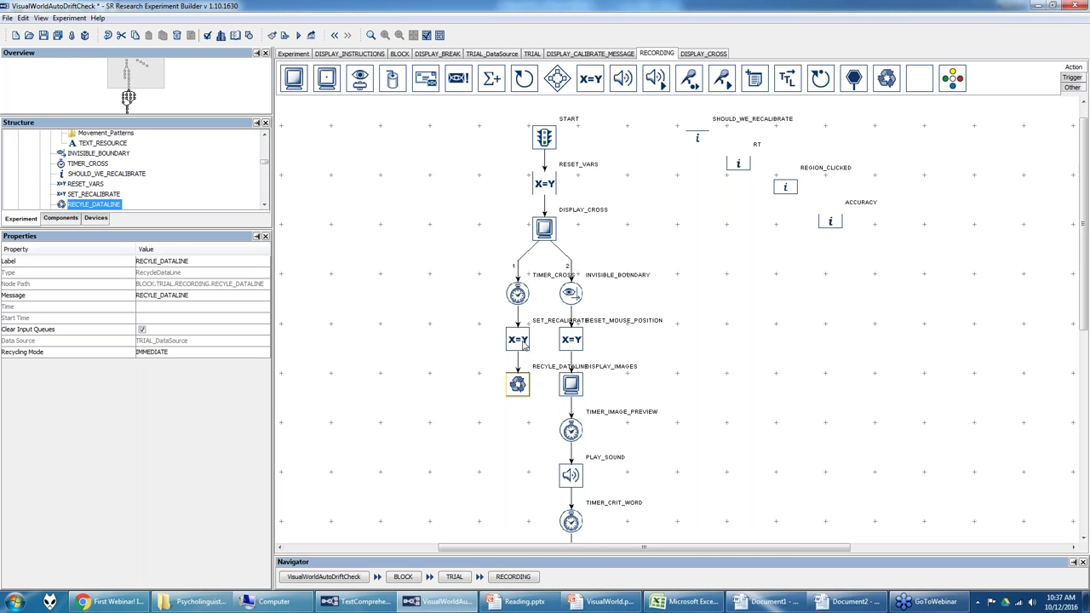
left_click(530, 55)
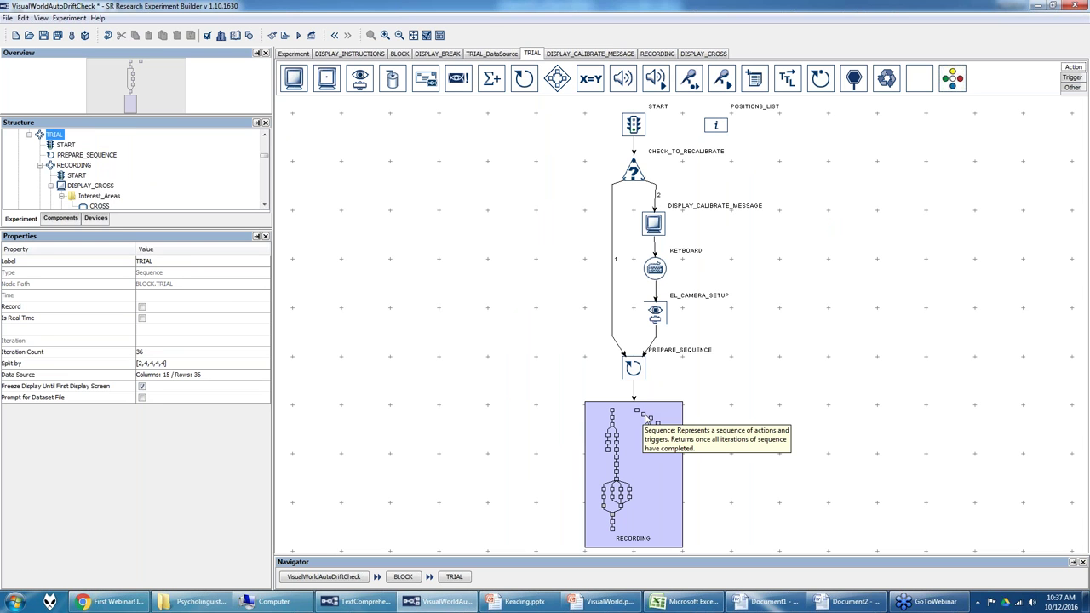
double_click(645, 417)
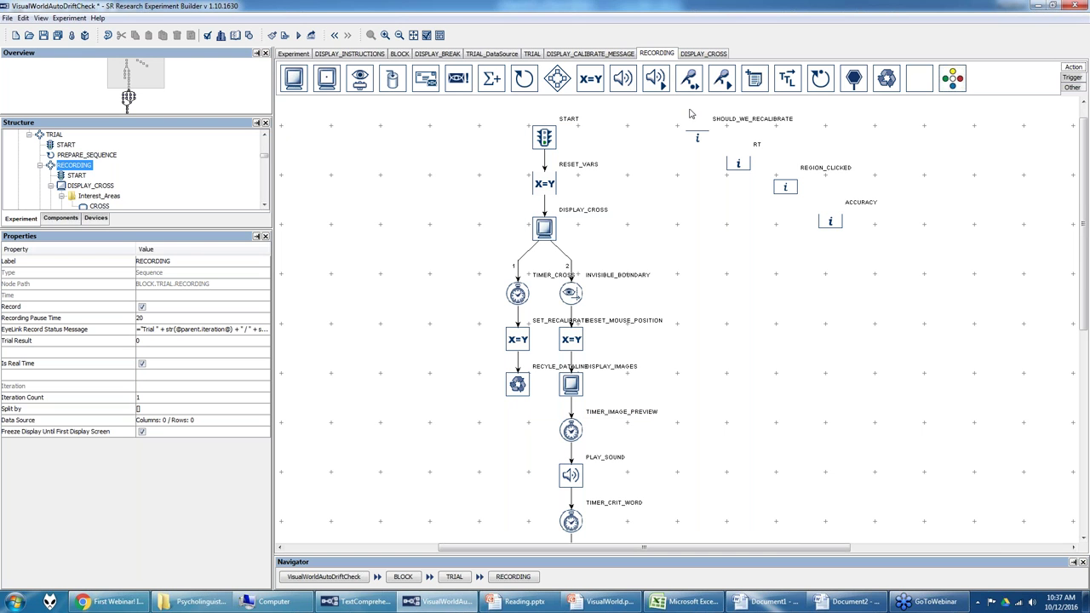
Step: Inspect the SHOULD_WE_RECALIBRATE variable and the 1920×1080 DISPLAY_CROSS screen properties
left_click(696, 139)
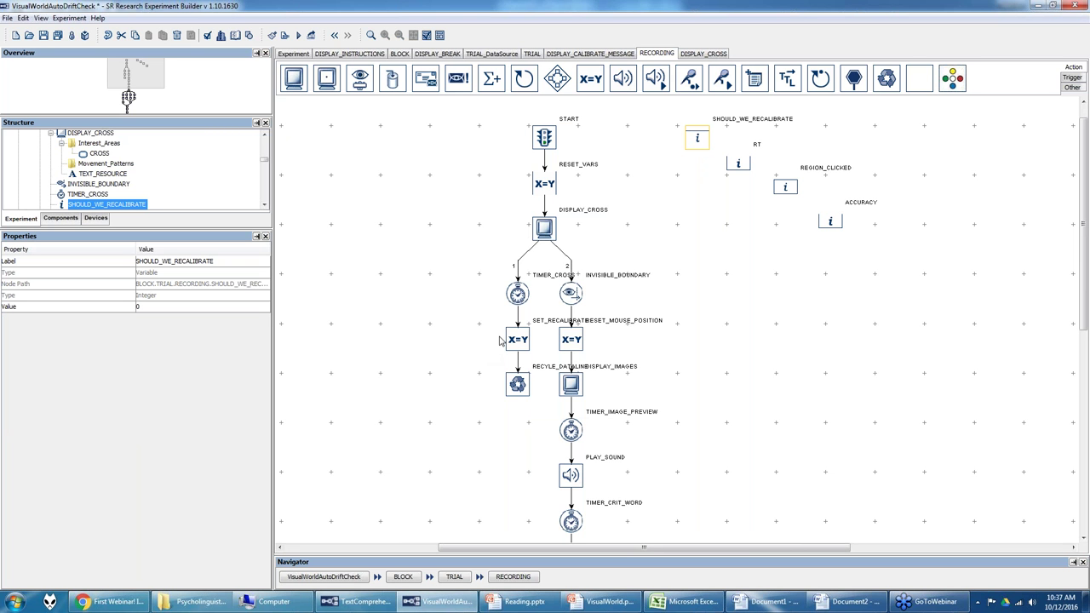
left_click(549, 232)
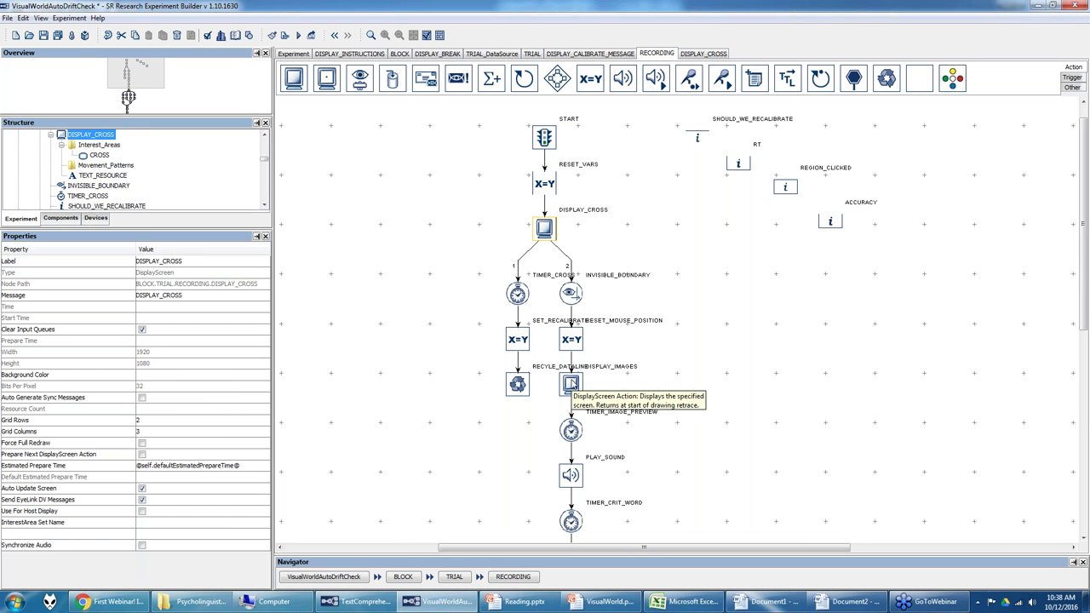
Step: Open the DISPLAY_IMAGES screen editor and select the small mouse-contingent cursor image
double_click(571, 384)
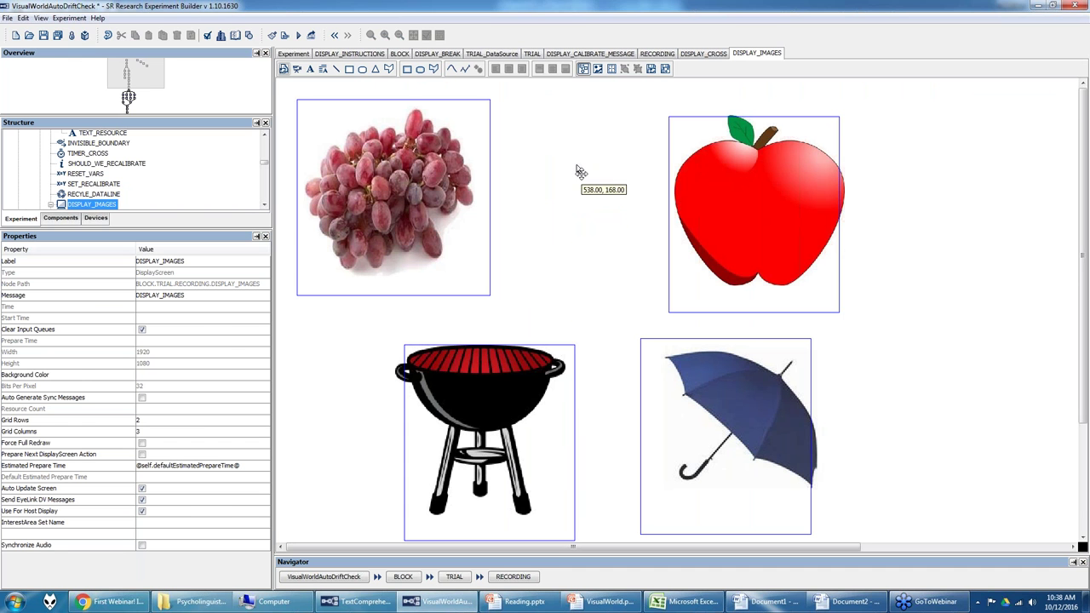
left_click(579, 169)
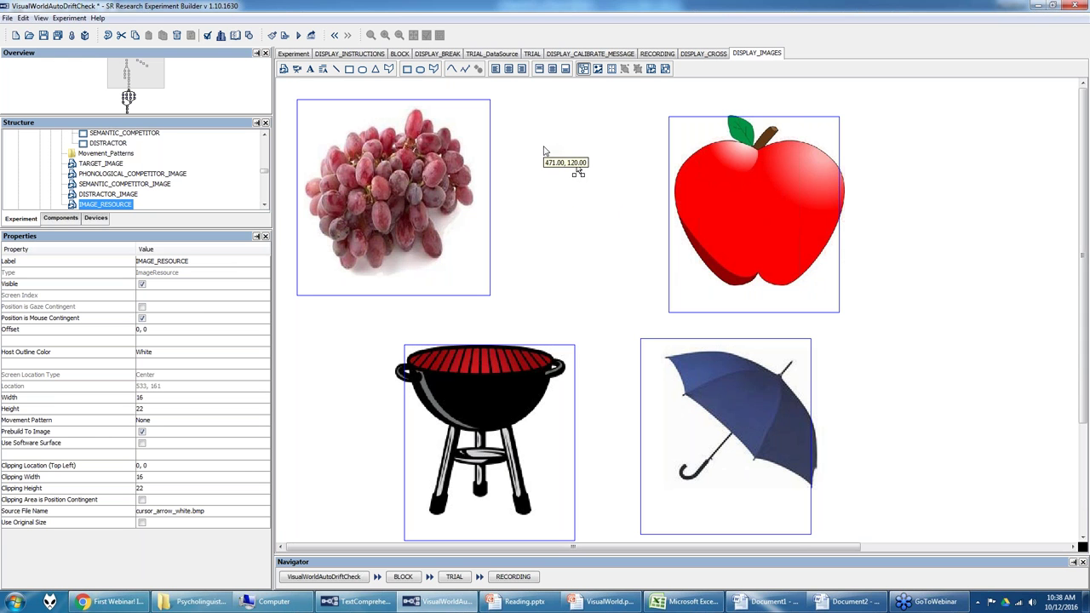
left_click(23, 18)
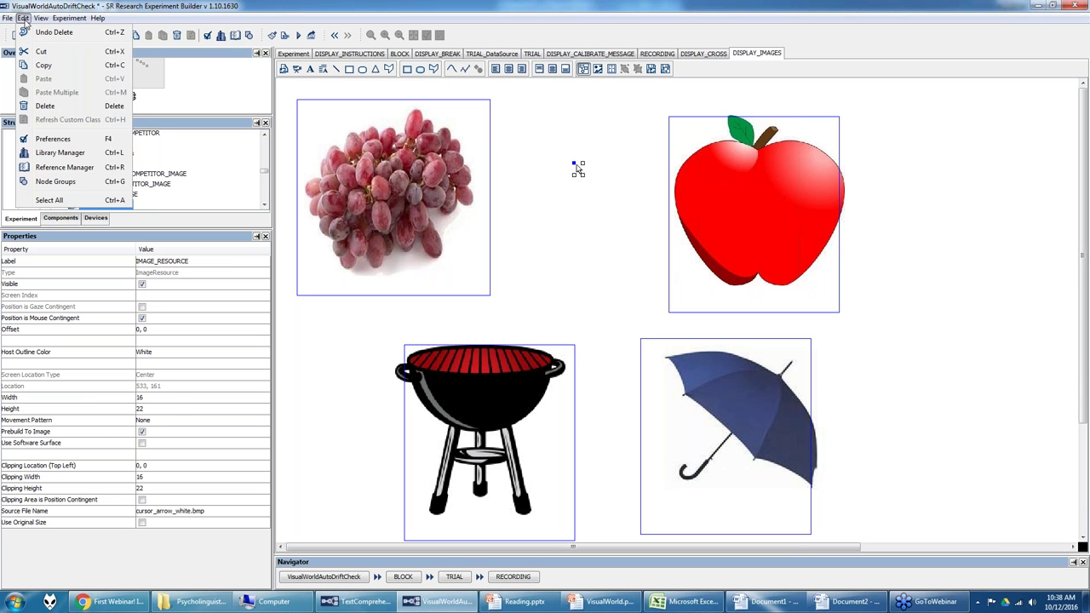
Step: Preview cursor_arrow_white.bmp in the Library Manager, close it, and return to the RECORDING flow
left_click(49, 152)
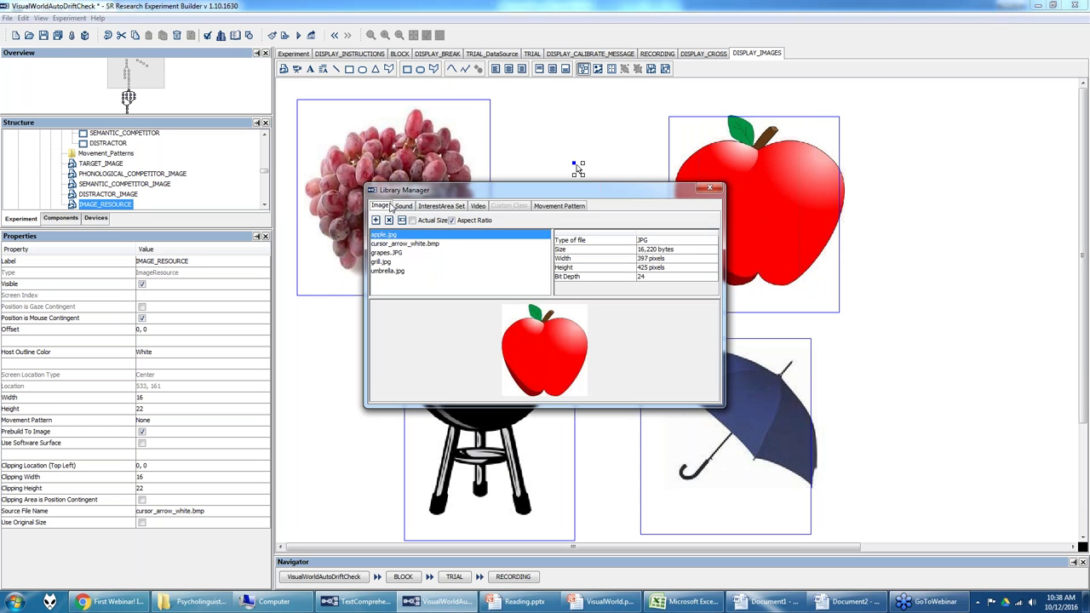
left_click(389, 244)
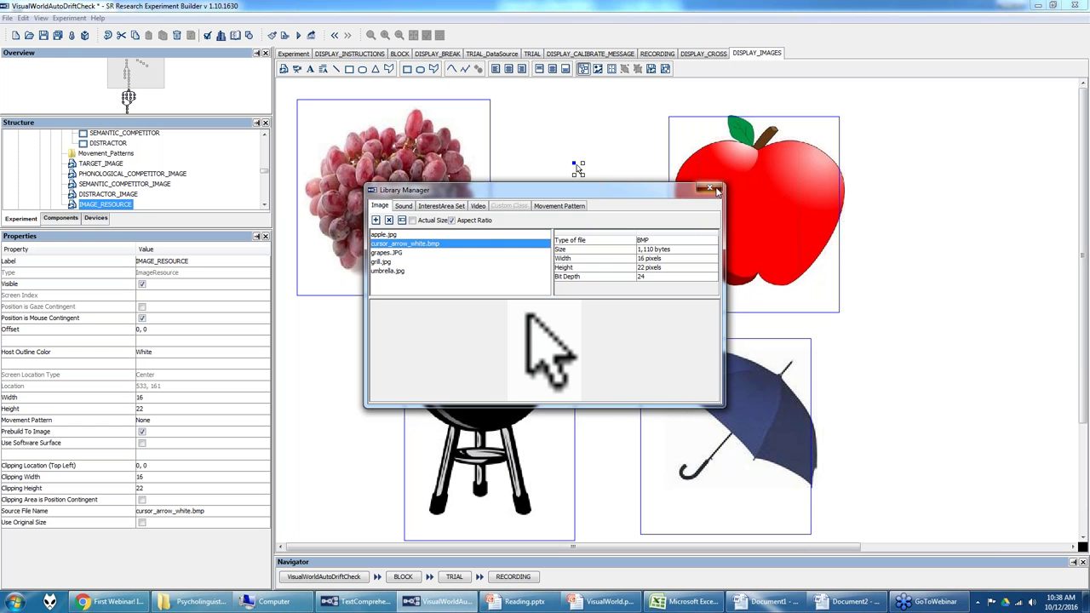
left_click(714, 189)
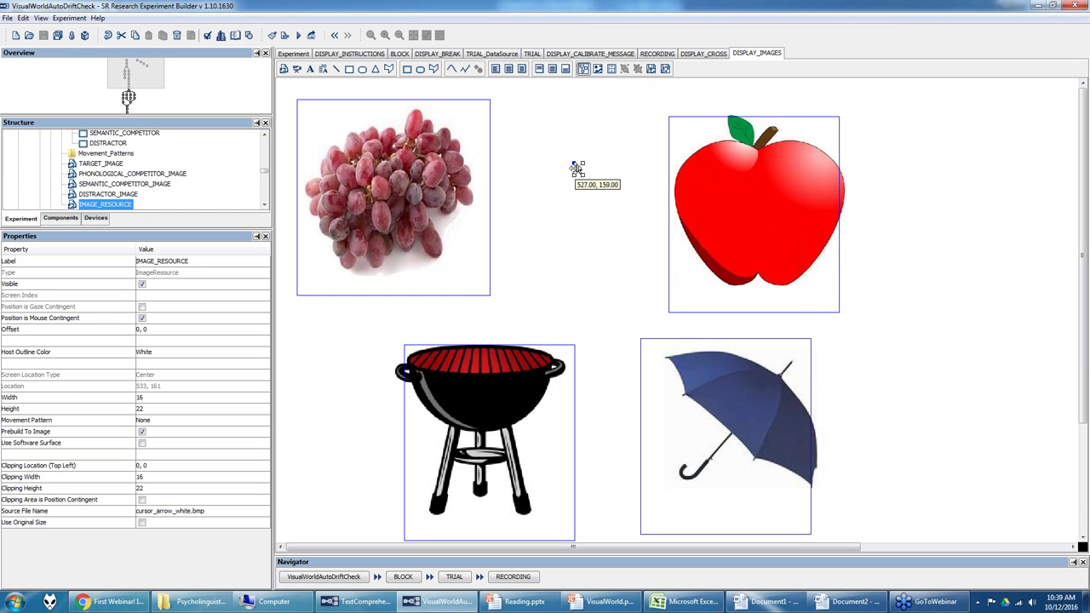
left_click_drag(578, 167, 578, 170)
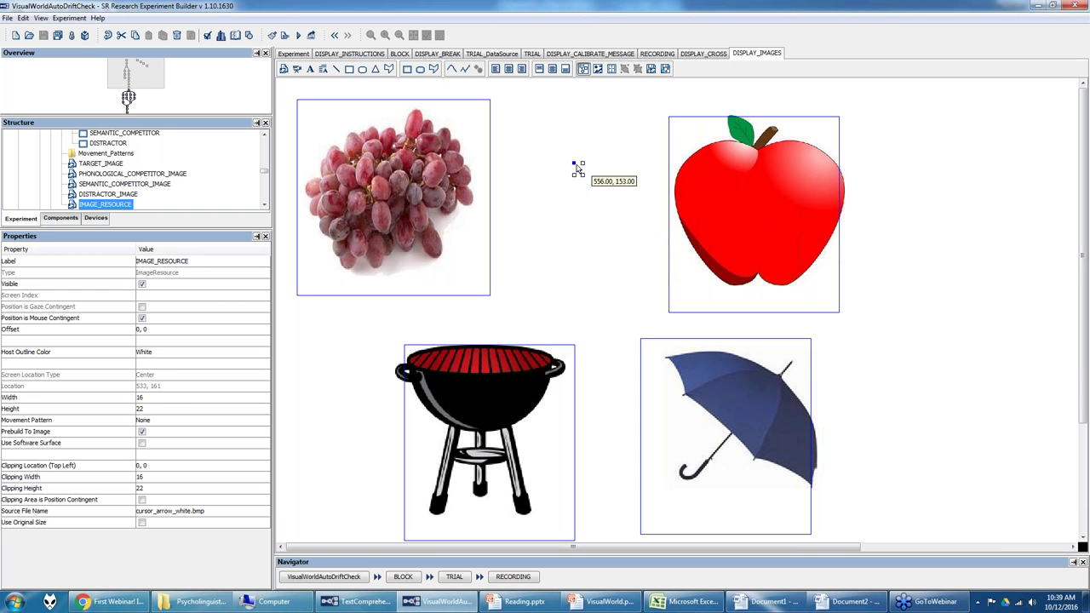
left_click(657, 54)
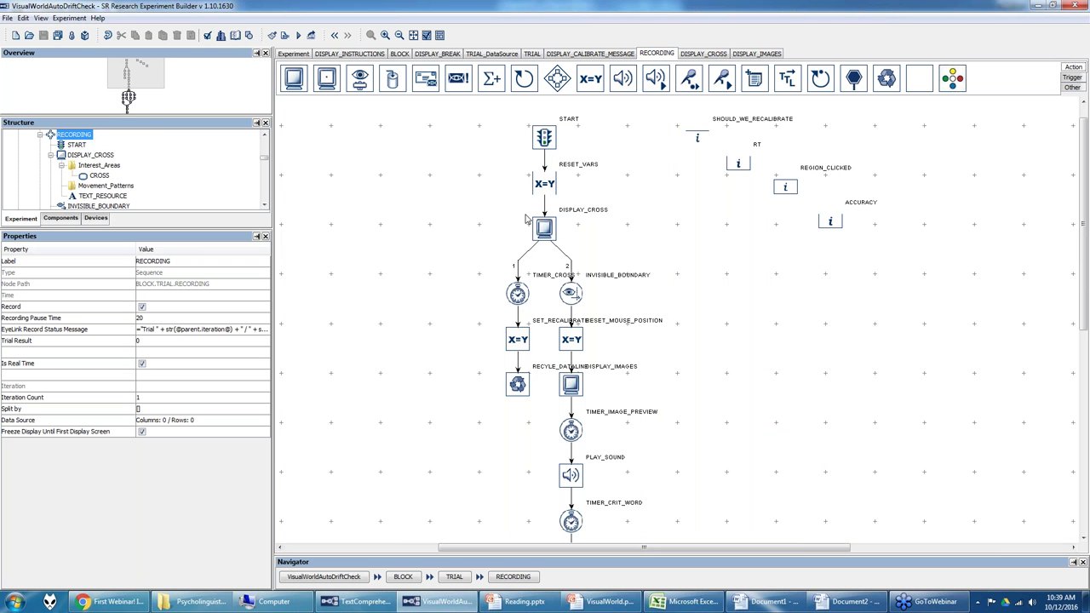
Step: Review RESET_MOUSE_POSITION's attribute list, confirming mouse x and y positions of 960 and 540
left_click(571, 342)
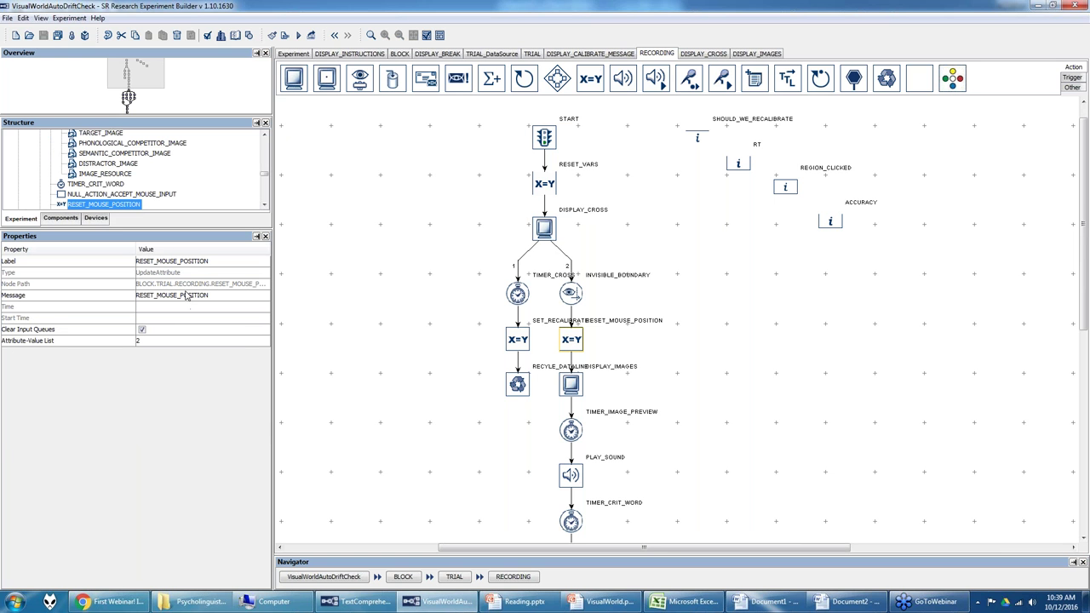
left_click(183, 342)
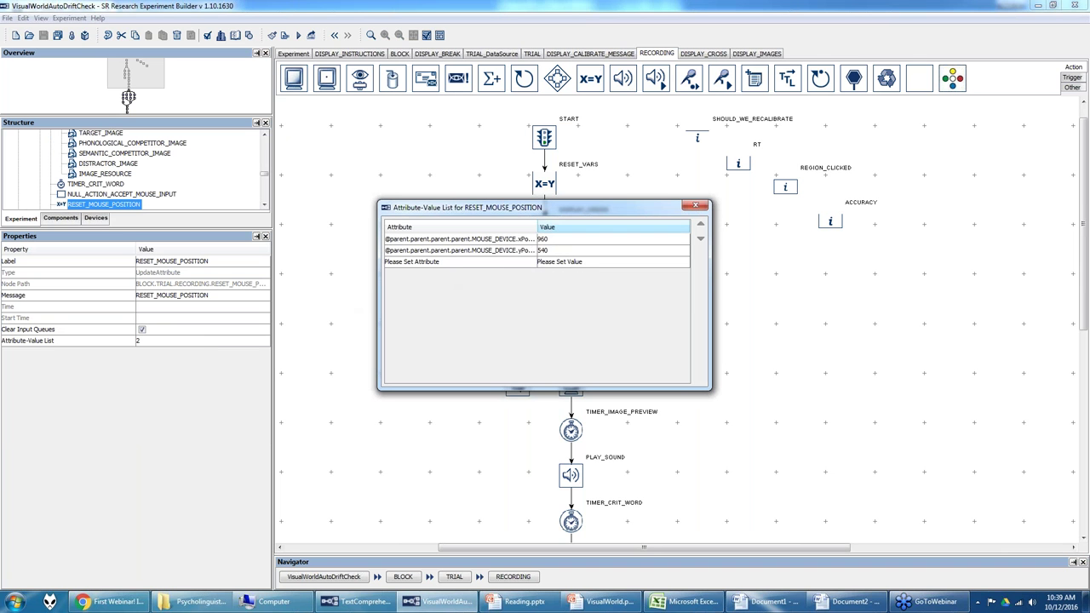
left_click_drag(538, 227, 569, 228)
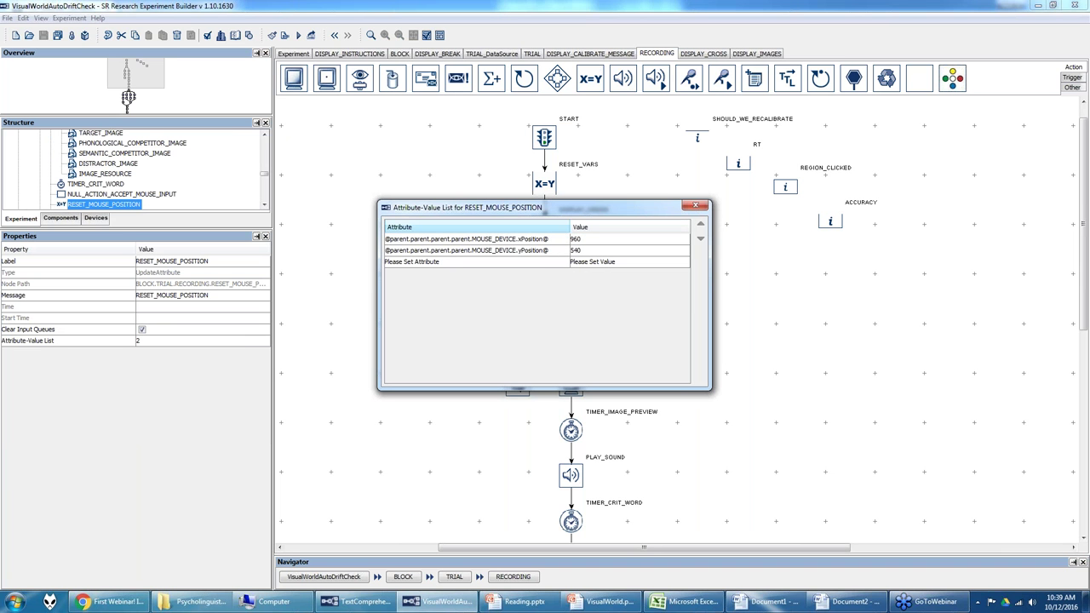
left_click(551, 240)
left_click(558, 239)
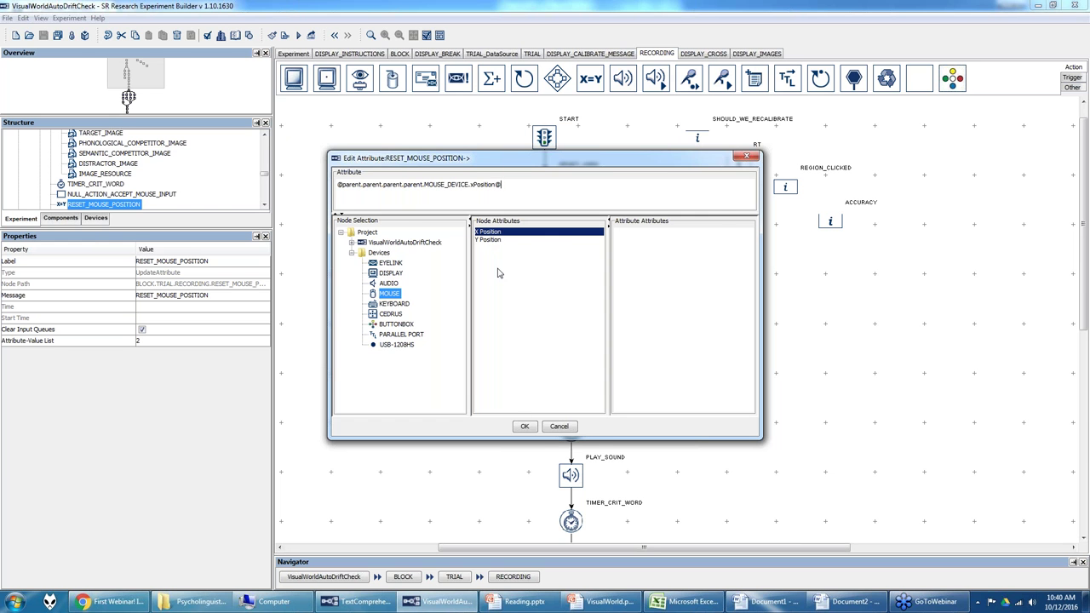
left_click(522, 426)
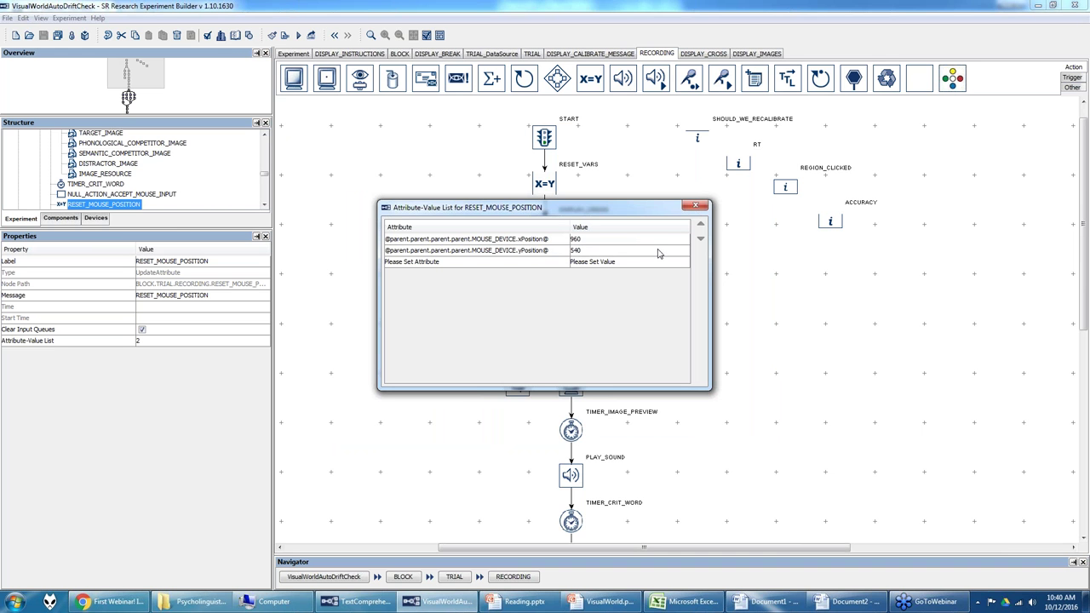
left_click(695, 205)
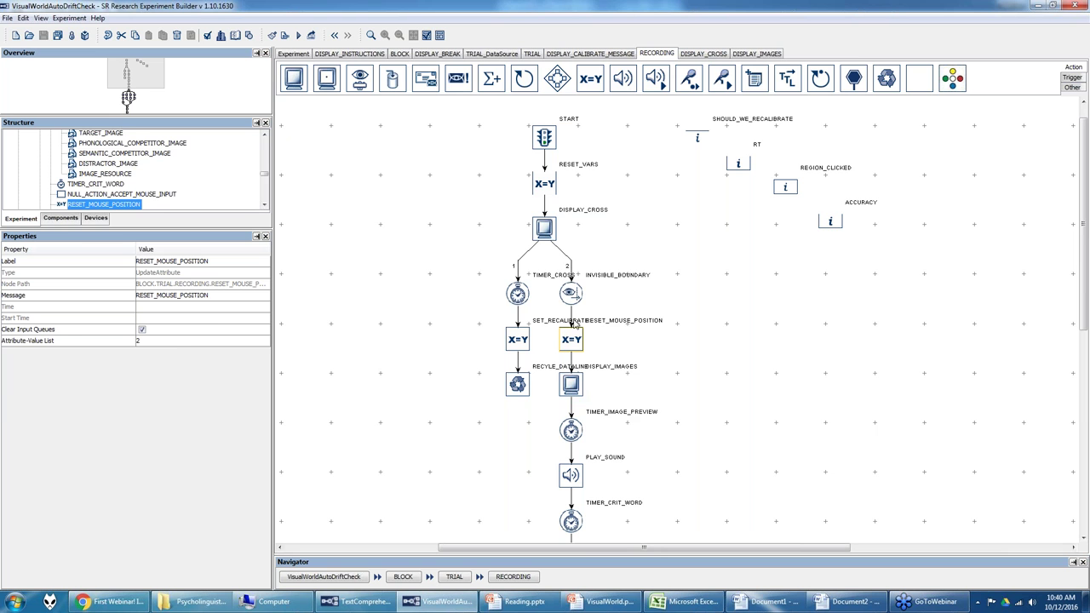
Step: Reopen the DISPLAY_IMAGES screen and select its mouse-contingent cursor image
left_click(570, 293)
double_click(572, 384)
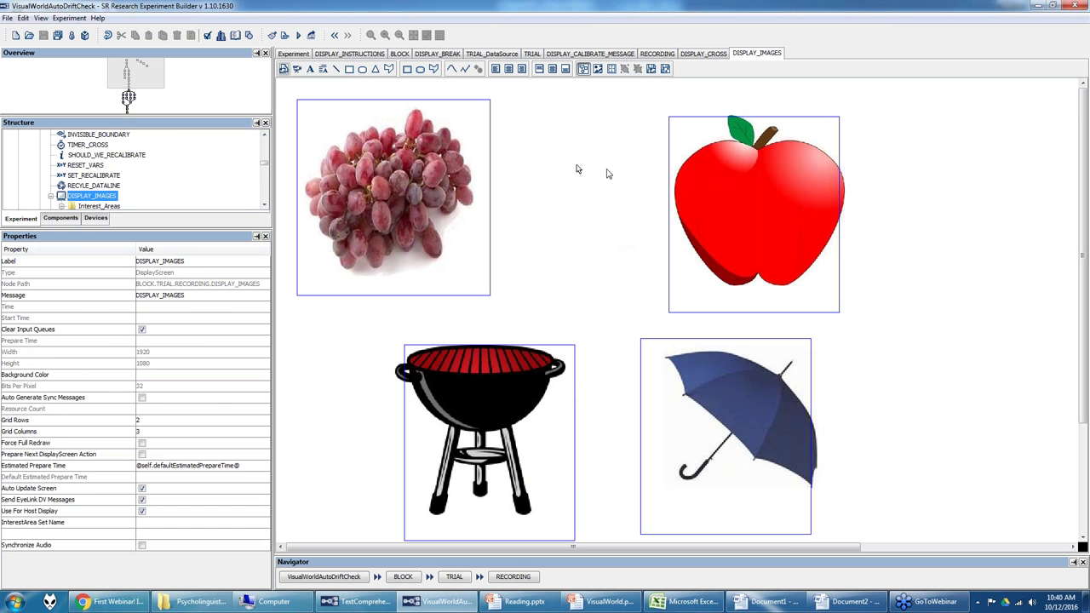
left_click(578, 170)
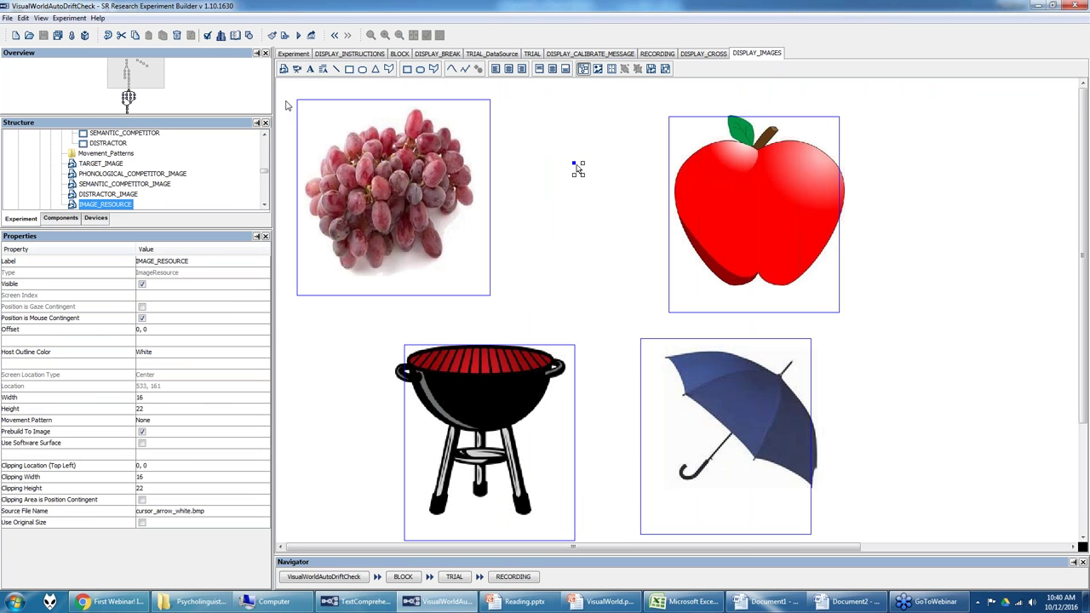
Step: Preview the 16×22 cursor_arrow_white.bmp in the Library Manager, then close it
left_click(25, 20)
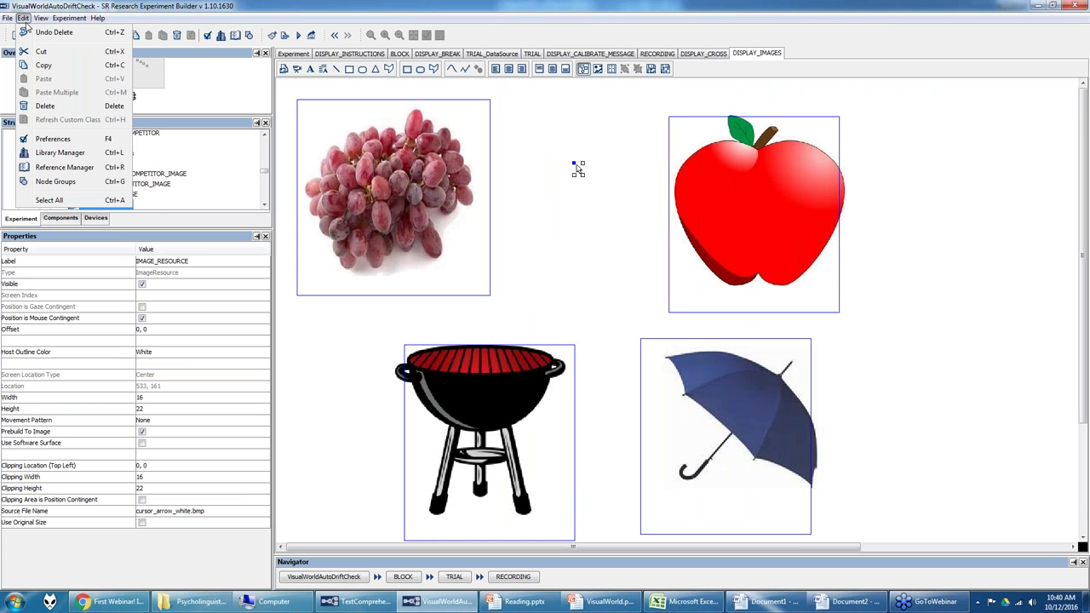
left_click(60, 152)
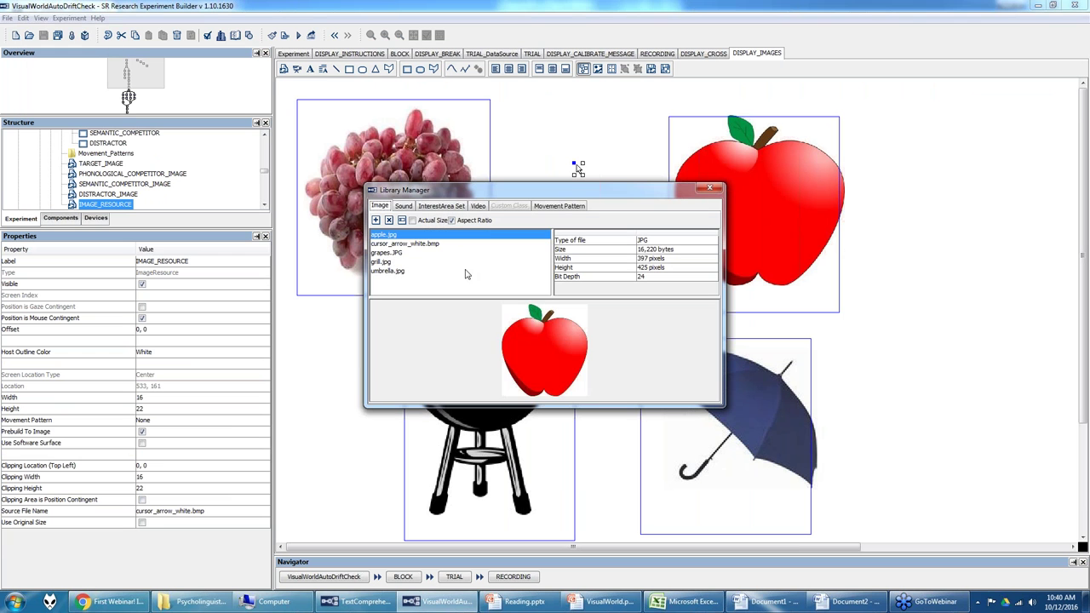
left_click(388, 243)
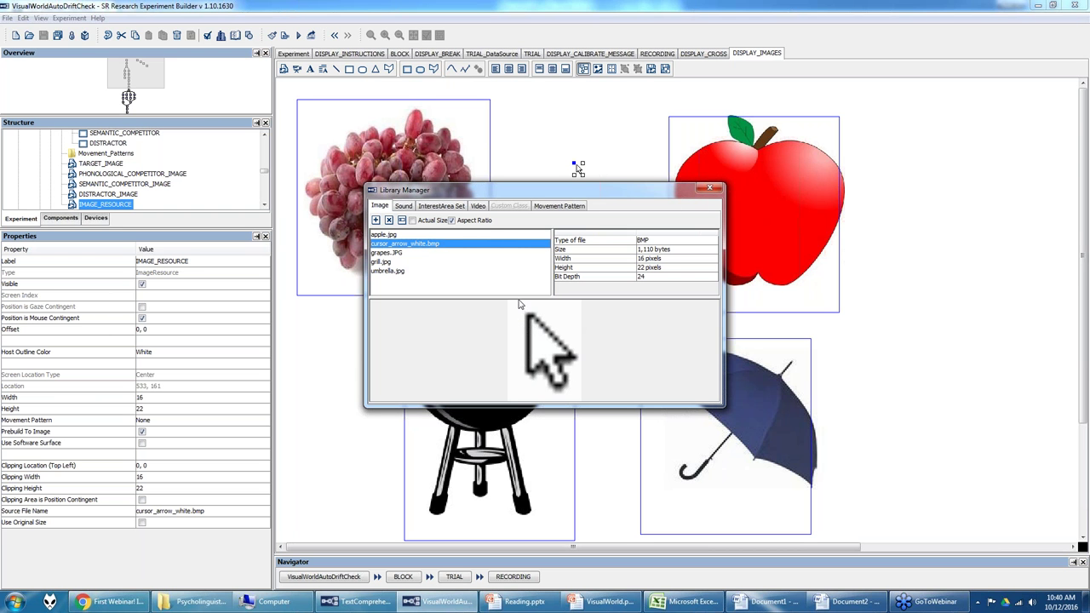
left_click(710, 188)
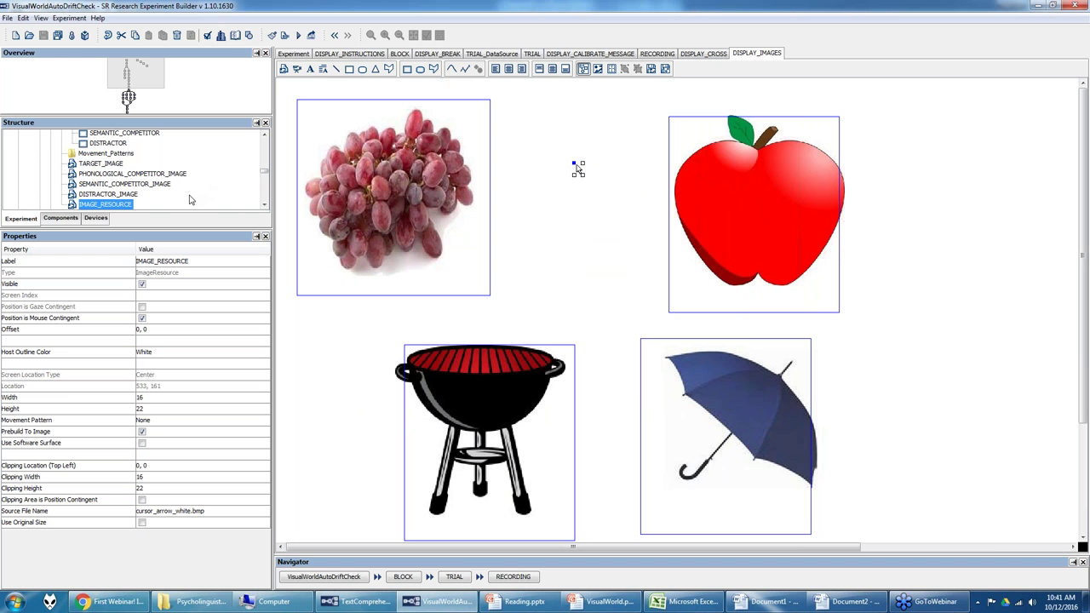
Step: Review the display device's settings, including its startup background colour
left_click(97, 219)
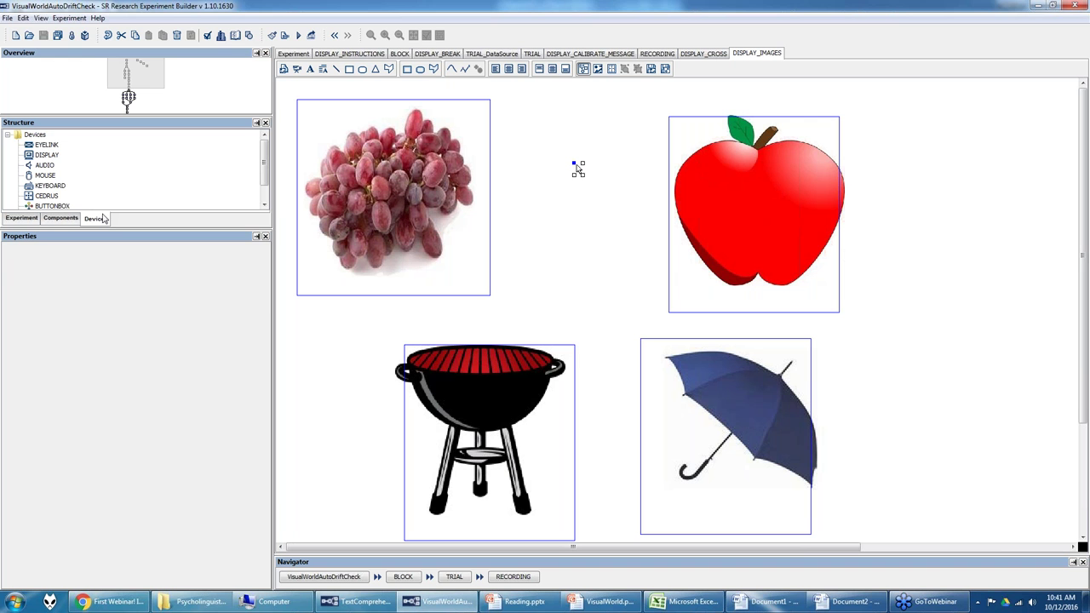
left_click(46, 156)
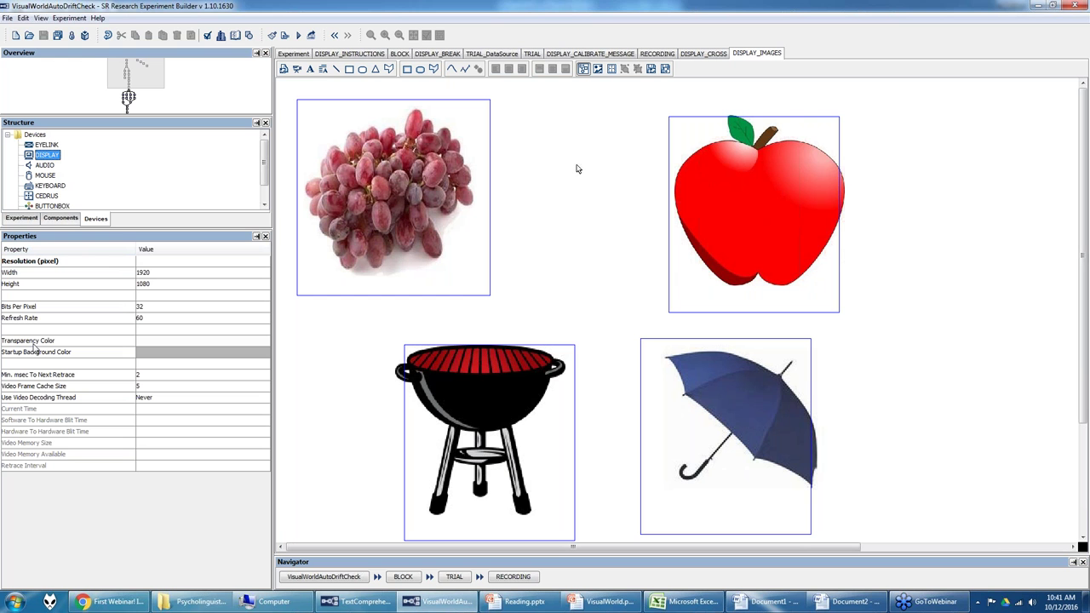
left_click(170, 348)
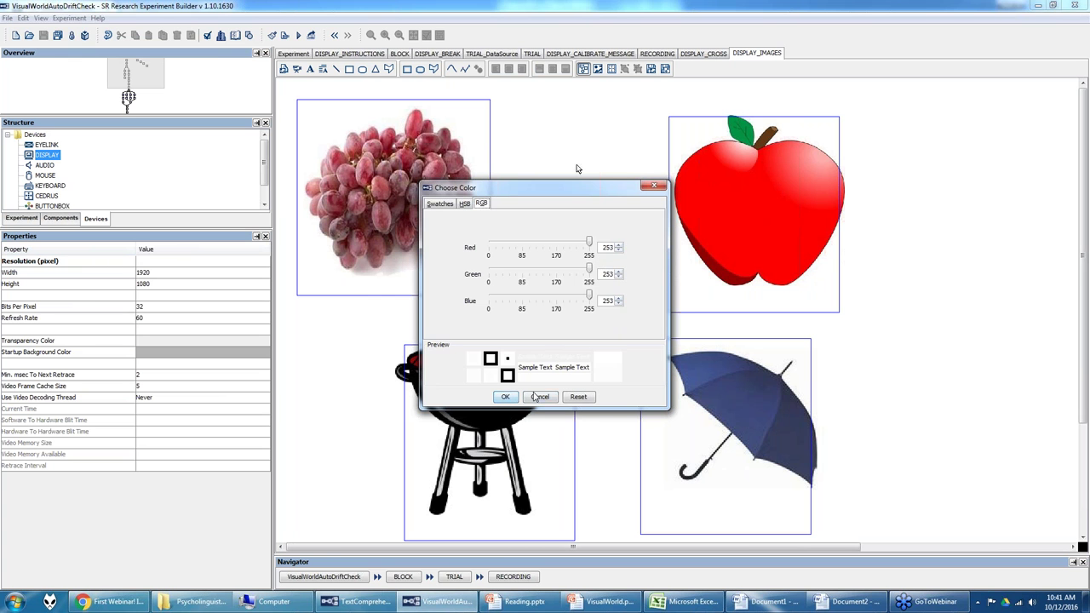
left_click(505, 397)
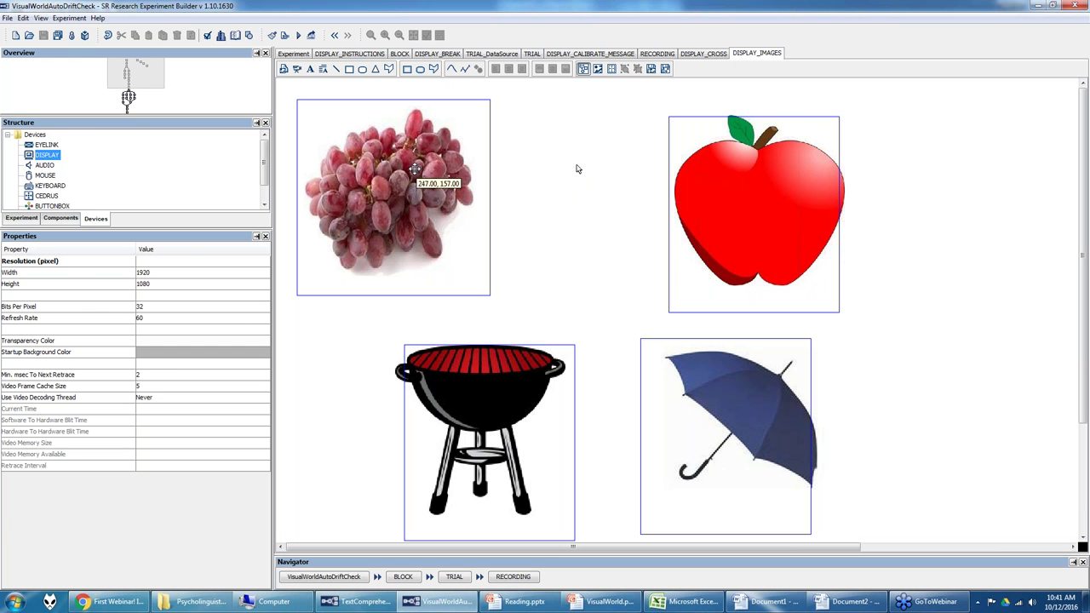
Step: Inspect the cursor, grapes, apple, grill and umbrella image resources one by one
left_click(578, 169)
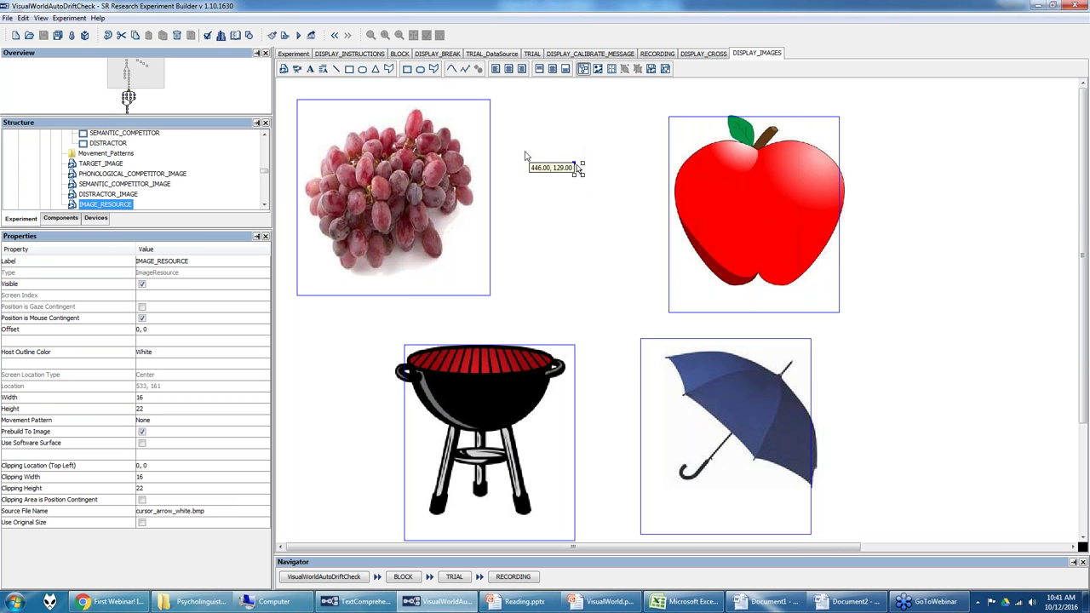
left_click(462, 169)
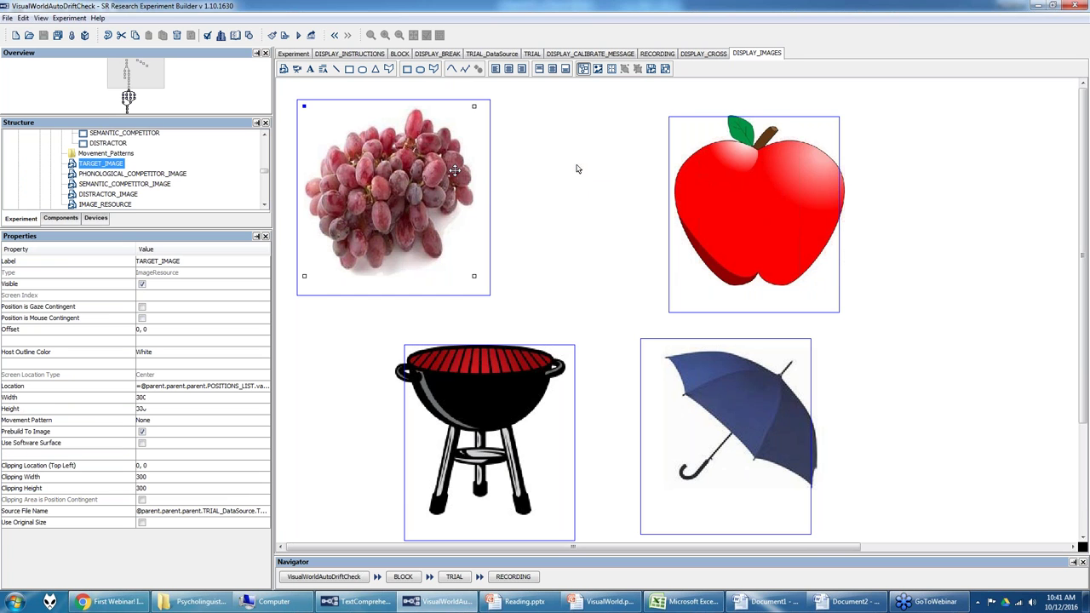
left_click(726, 178)
left_click(724, 429)
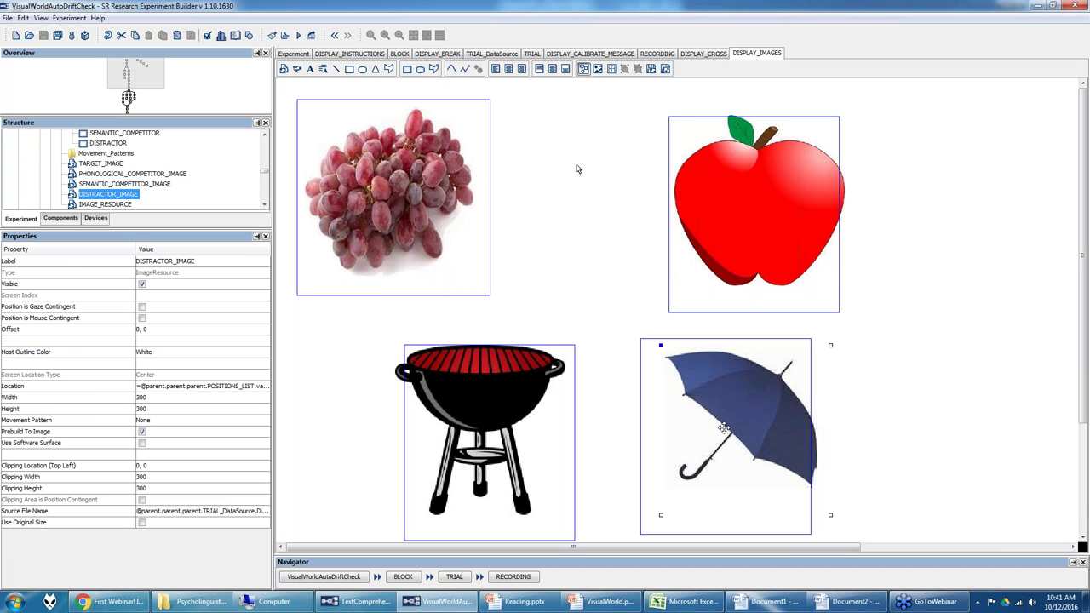
left_click(499, 418)
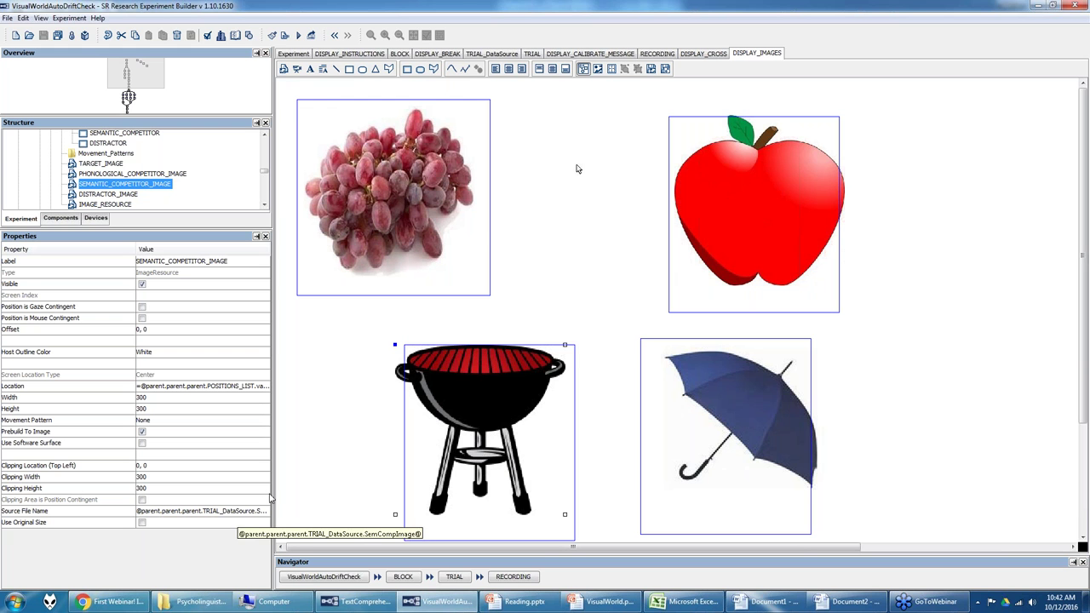
left_click(424, 196)
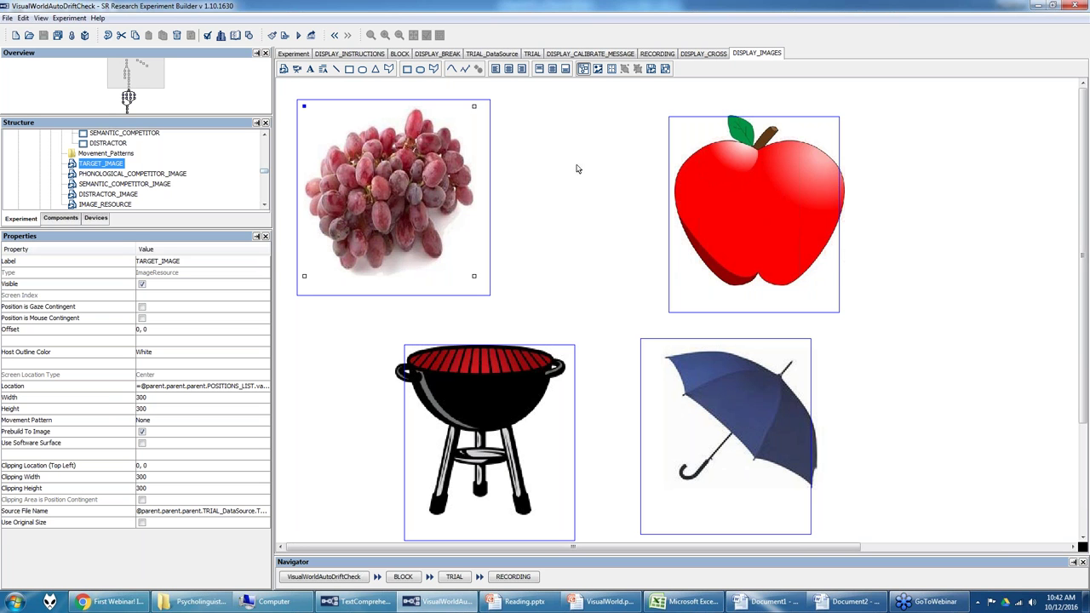
left_click(108, 175)
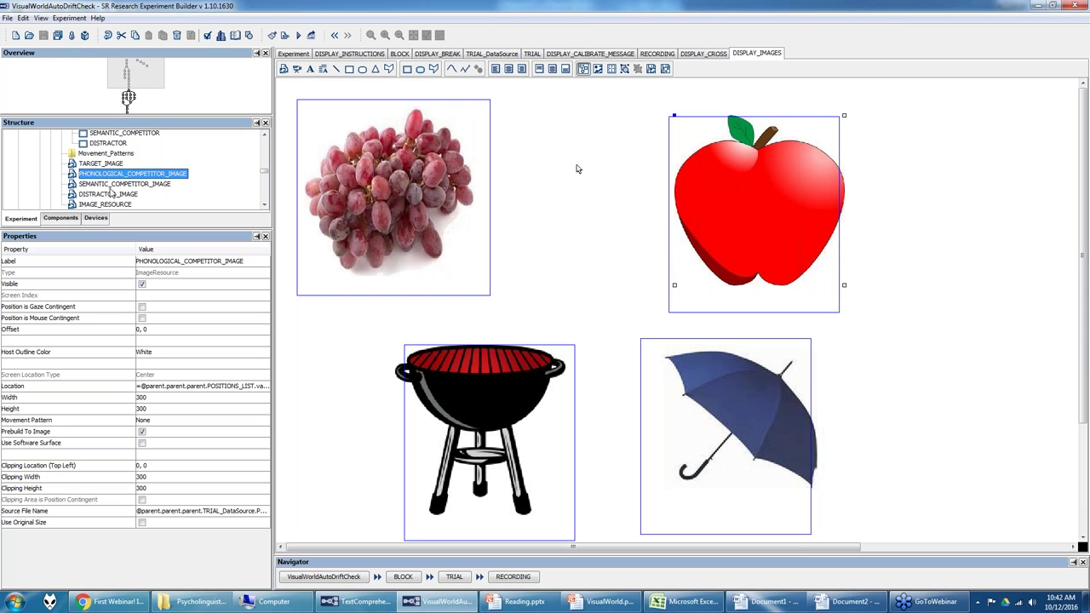
left_click(110, 186)
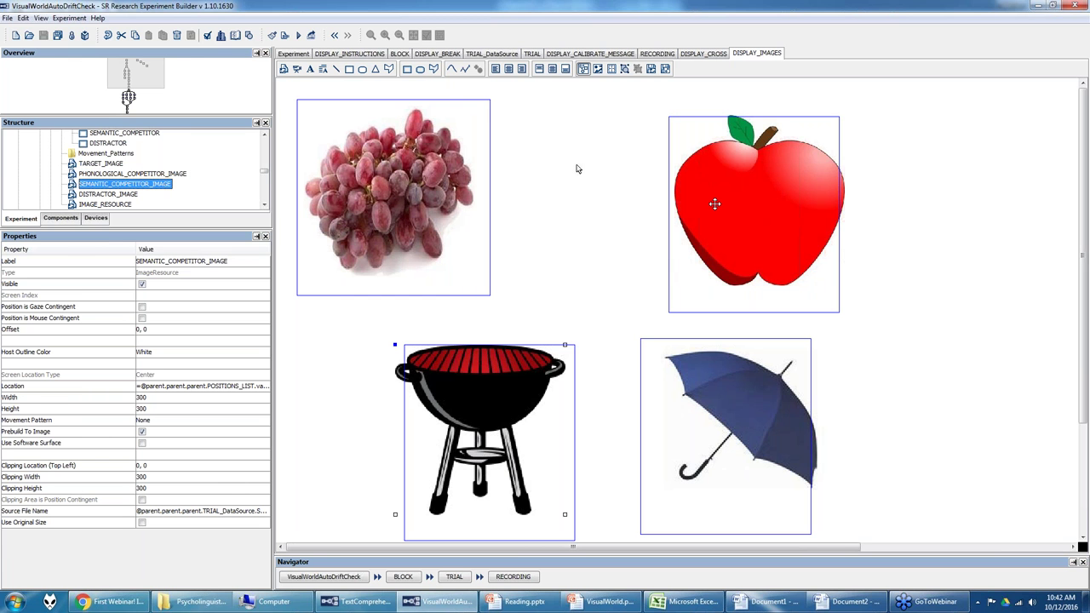
left_click(398, 197)
left_click(727, 237)
left_click(526, 395)
left_click(690, 397)
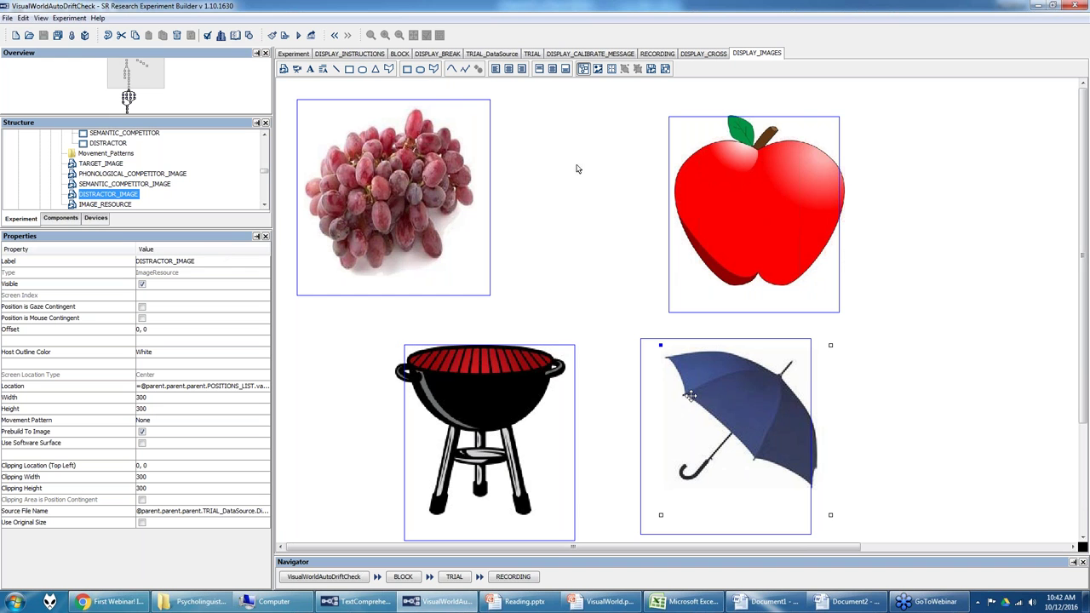
left_click(132, 205)
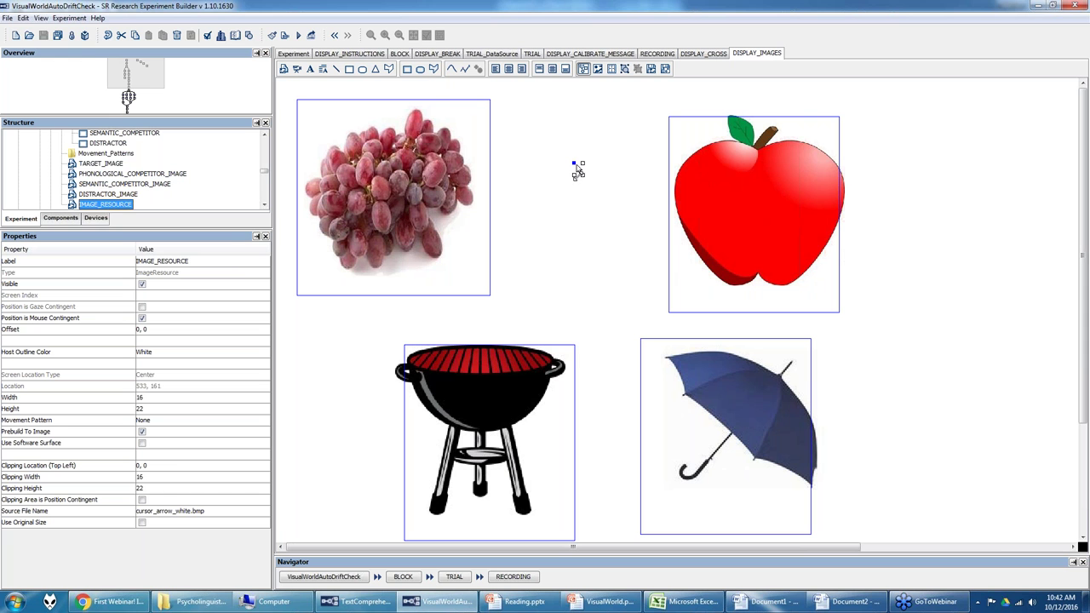
left_click(420, 181)
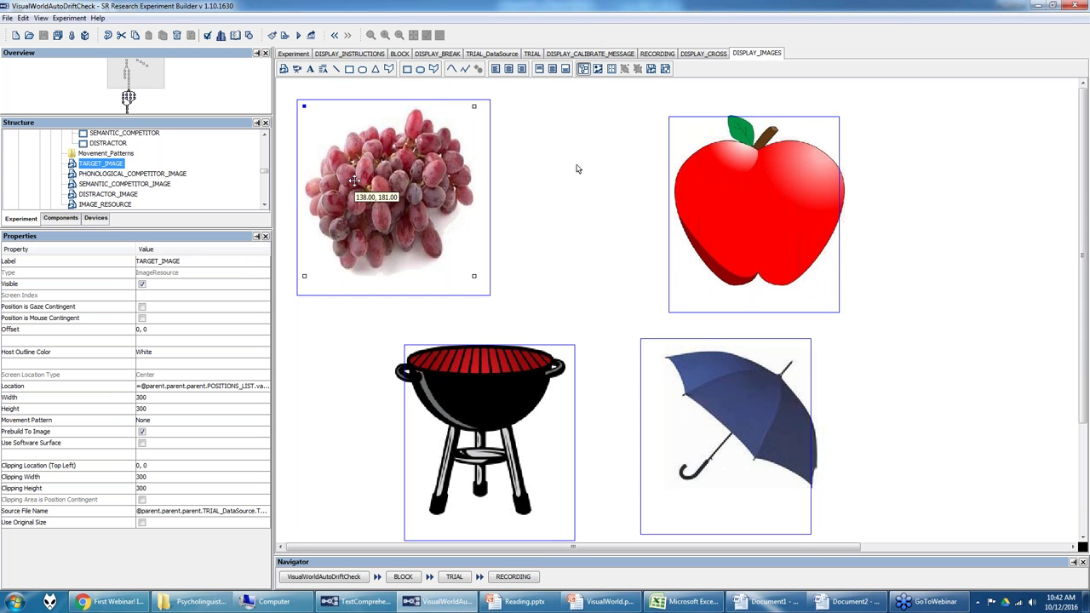
Step: Replace TARGET_IMAGE's source file reference with the fixed grapes.JPG
left_click(209, 512)
key("ctrl+a")
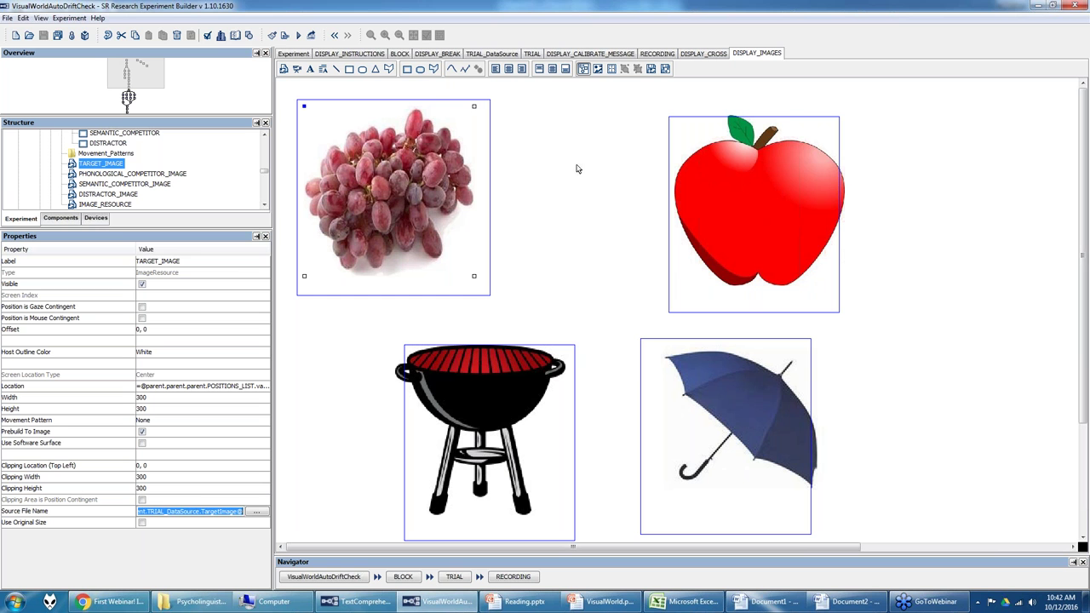
key("BackSpace")
key("Escape")
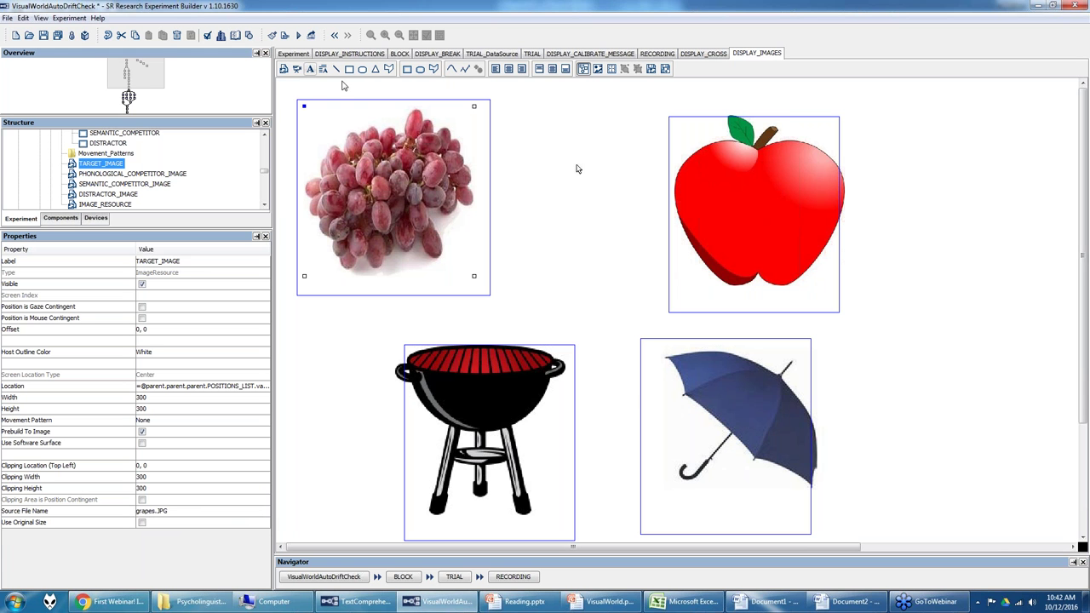
Step: Insert a test grapes.JPG image on the display, then delete it and reselect the target
left_click(283, 68)
left_click(594, 144)
left_click(580, 298)
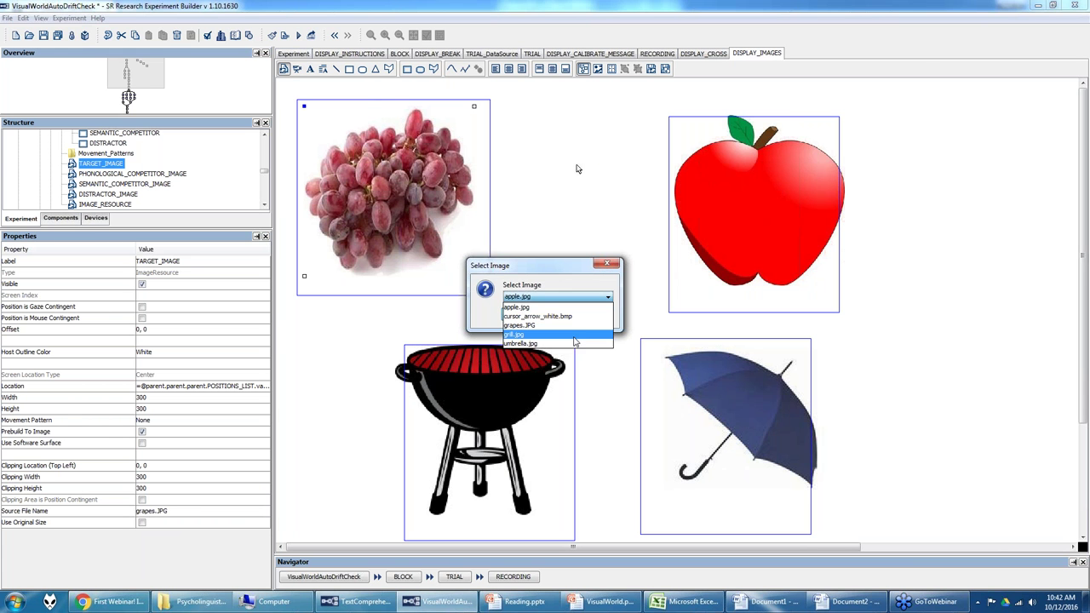
left_click(571, 325)
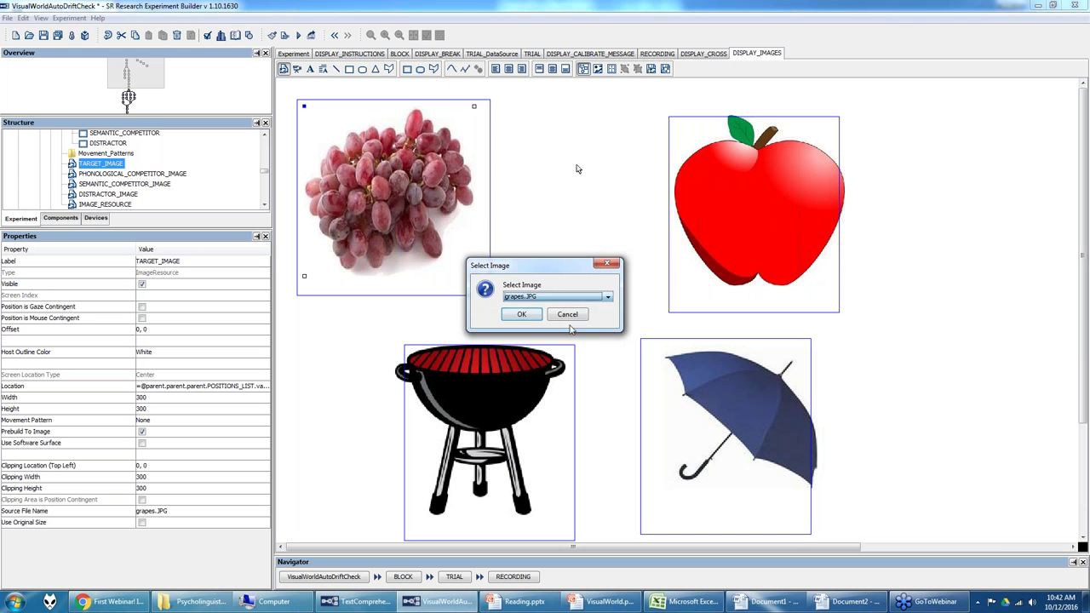
left_click(520, 314)
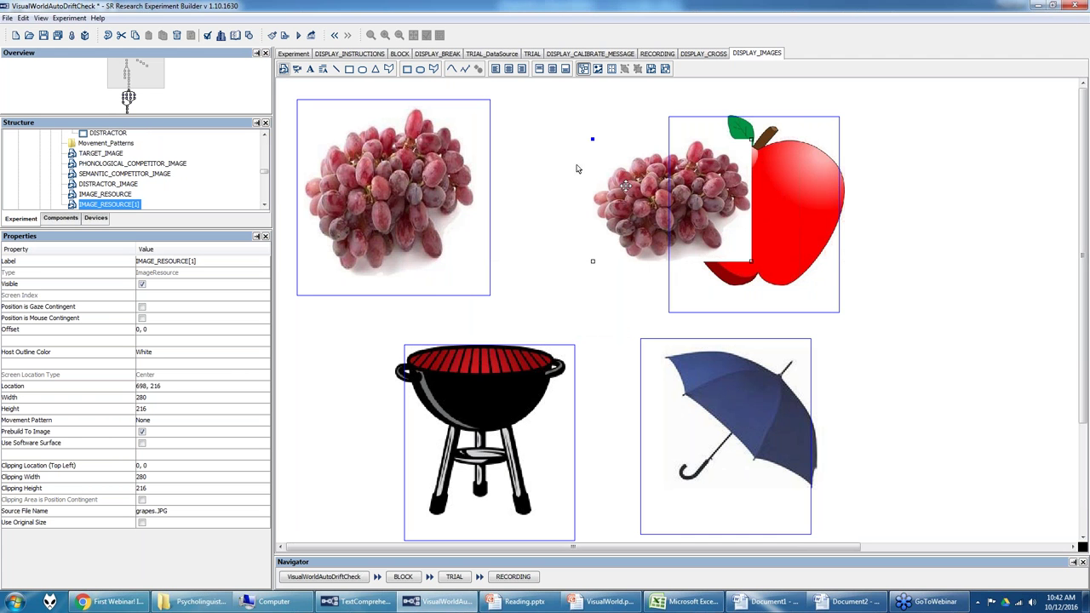
left_click_drag(625, 186, 568, 221)
right_click(574, 225)
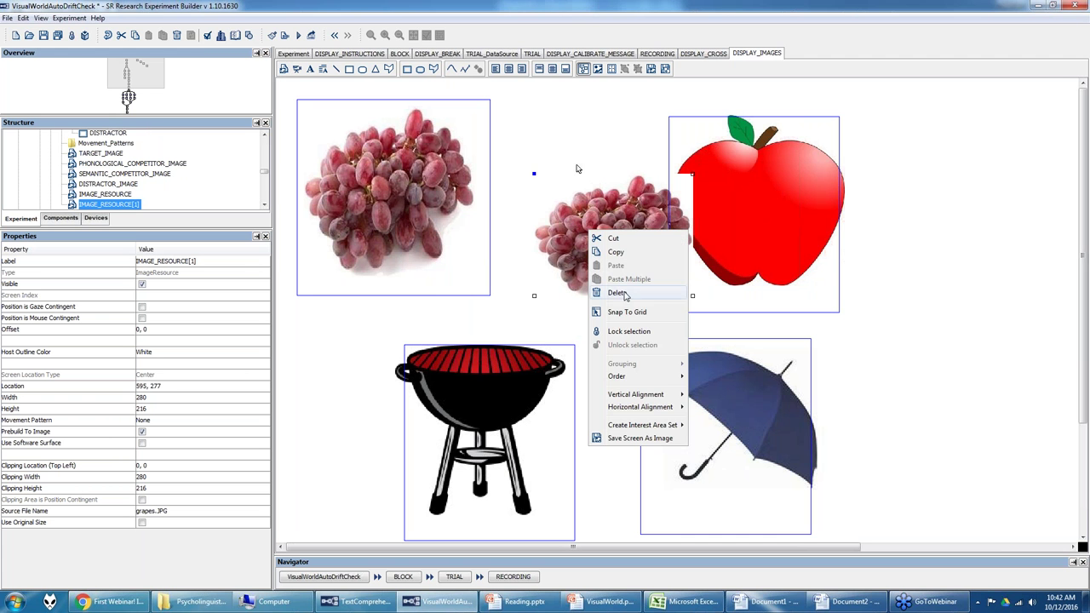
left_click(624, 295)
left_click(358, 161)
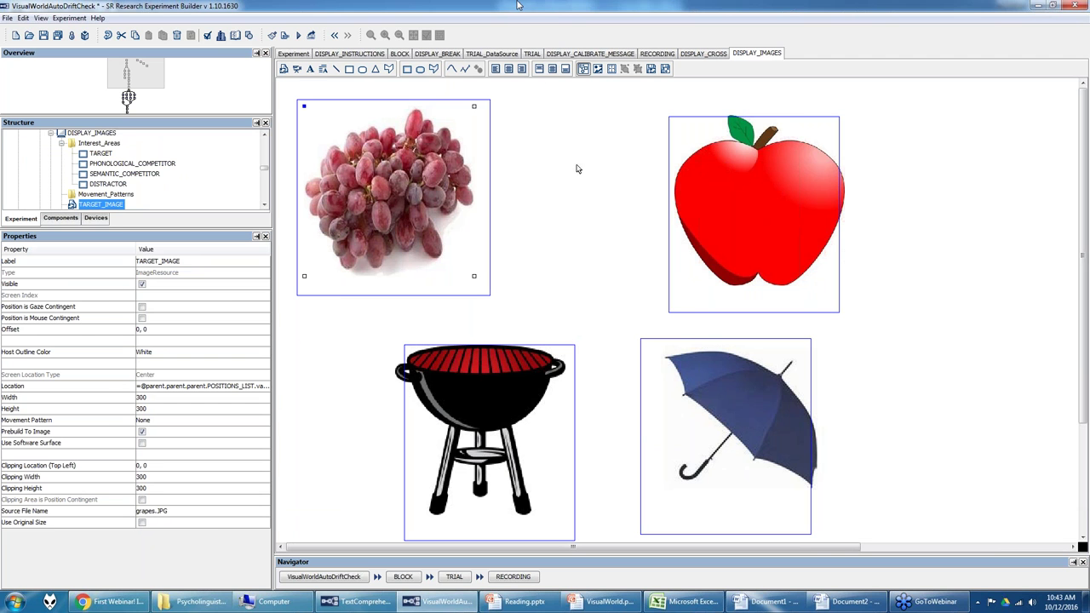
Step: Compare the trial data source table with the four-picture display layout
left_click(512, 56)
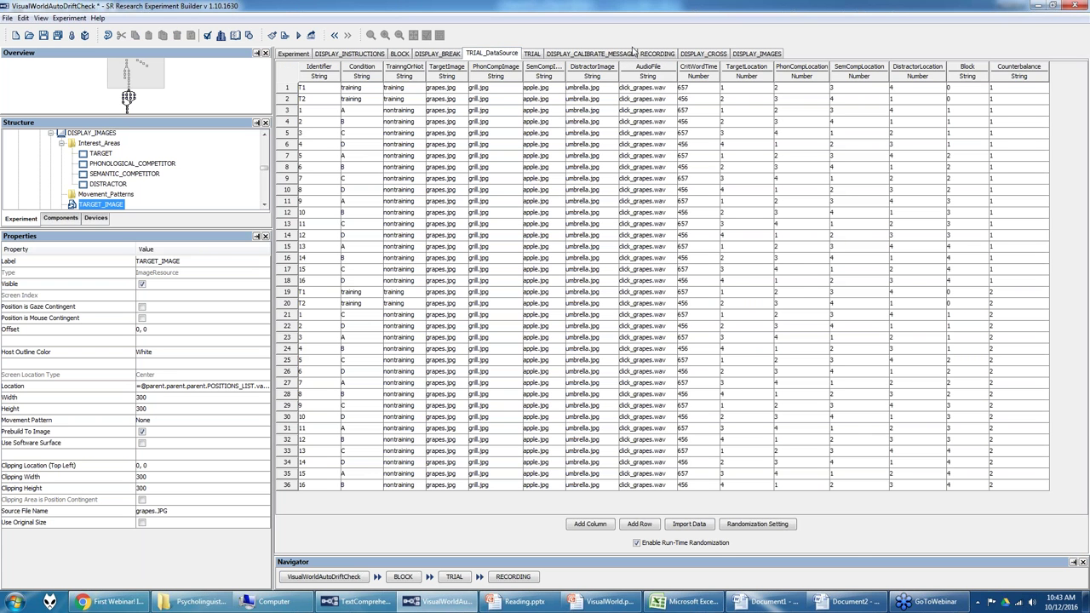
left_click(740, 57)
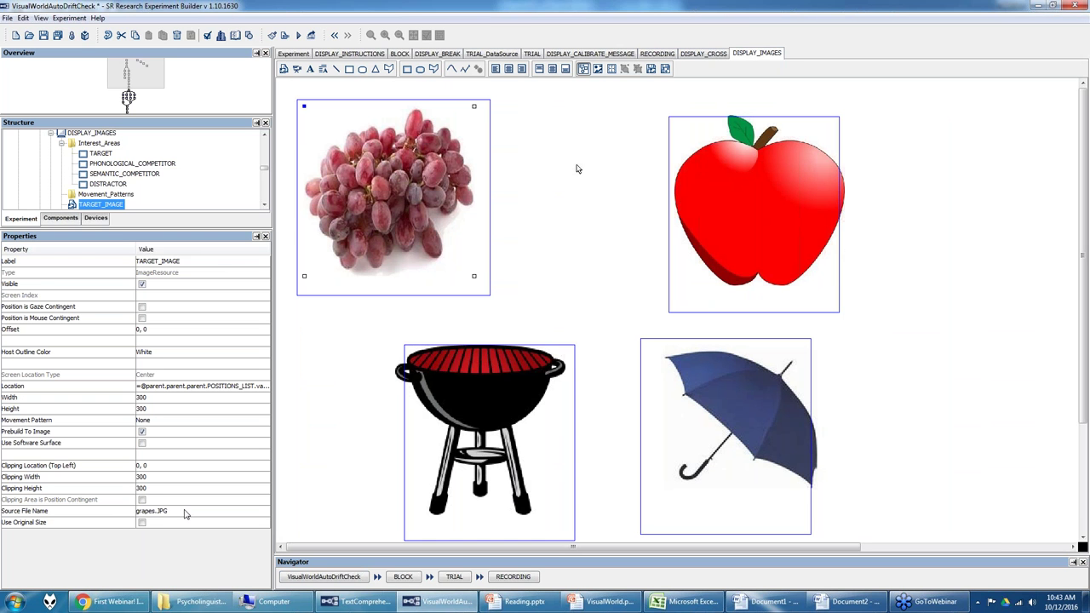
left_click(467, 57)
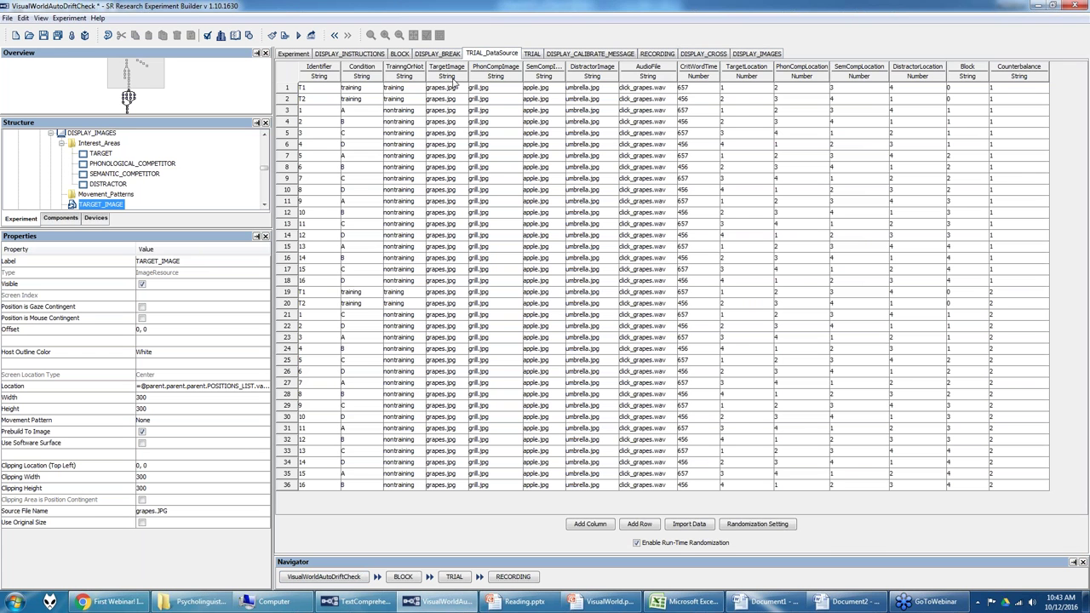
left_click(741, 56)
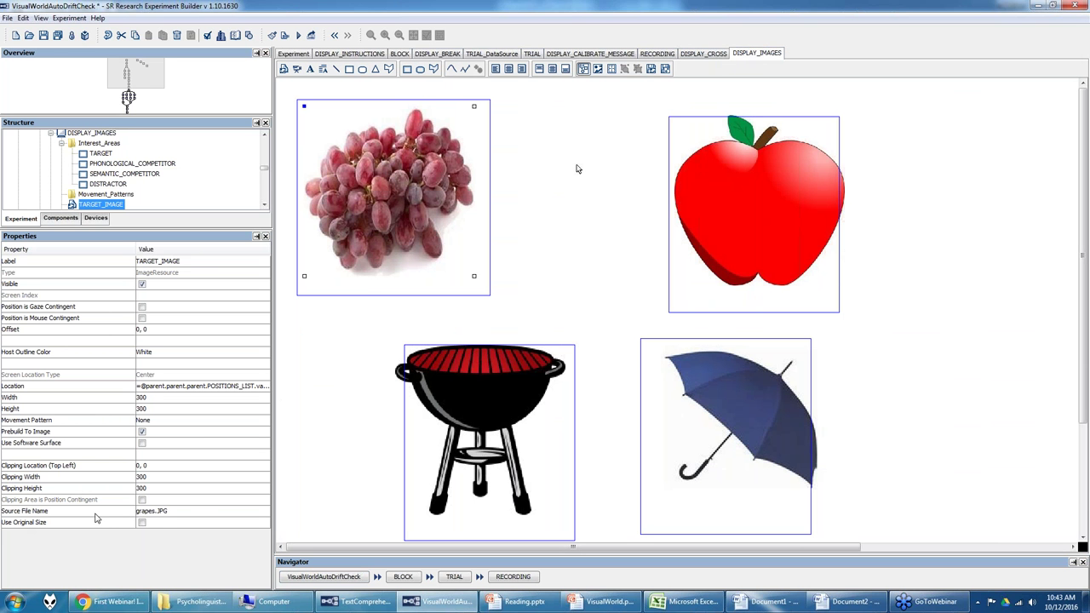
Step: Link TARGET_IMAGE's Source File Name to TRIAL DataSource's TargetImage column and verify
left_click(196, 517)
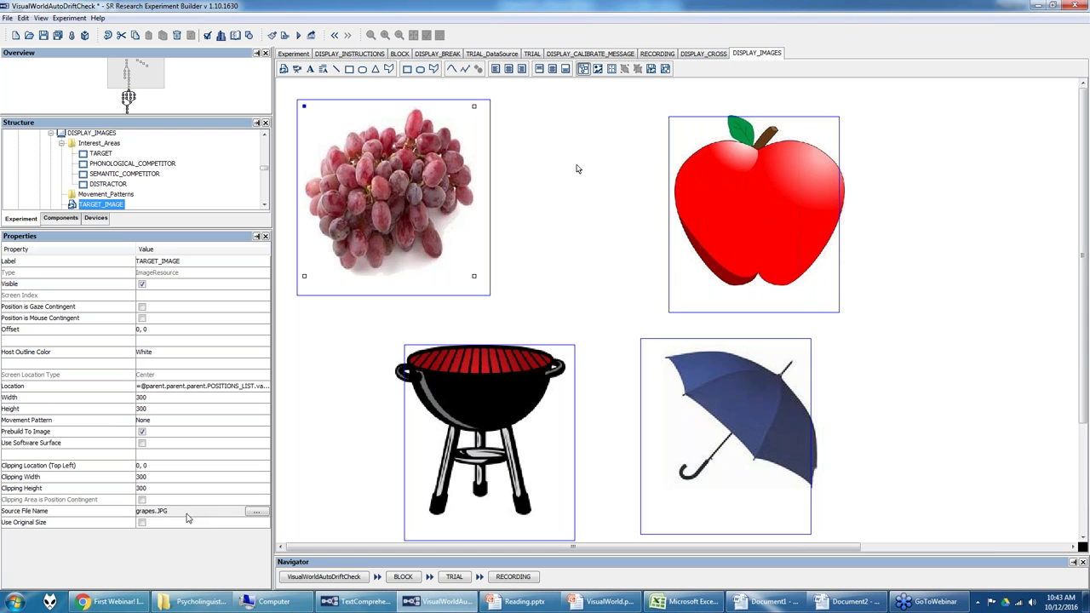
left_click(256, 512)
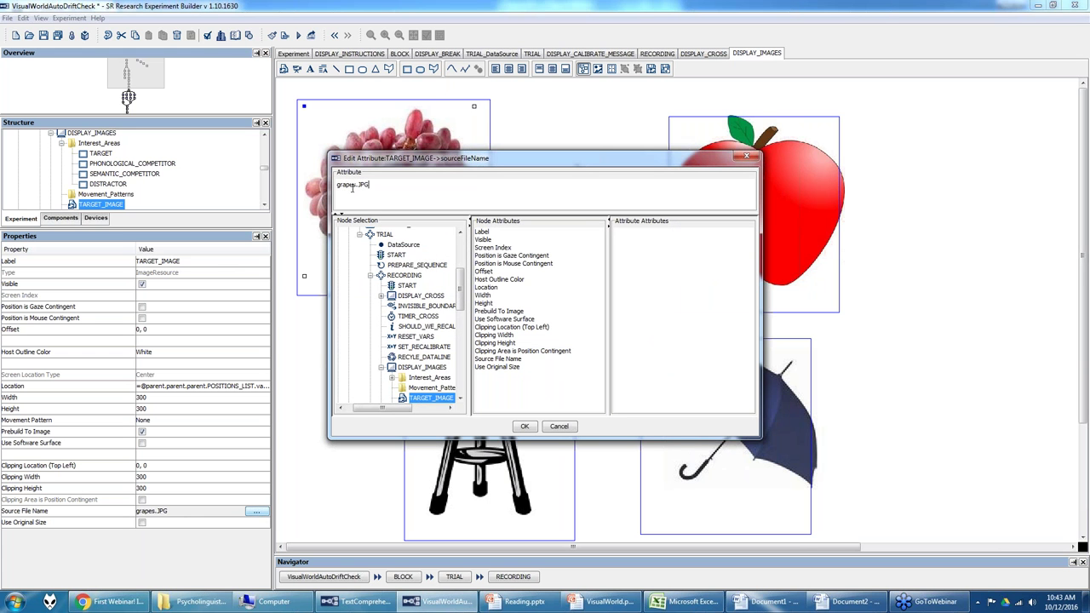
scroll(430, 273, "up", 3)
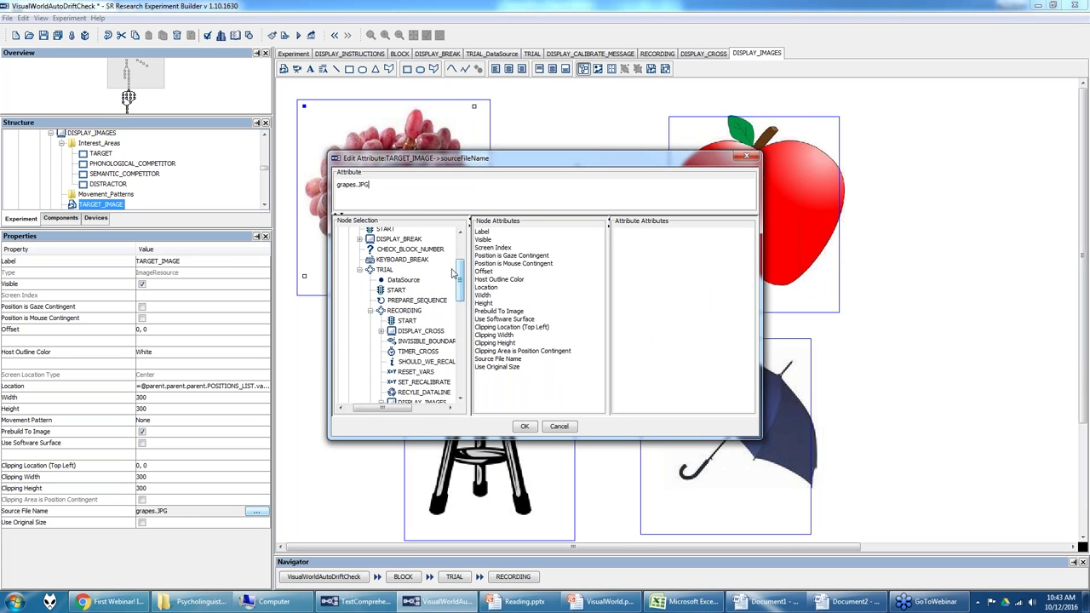
left_click(400, 281)
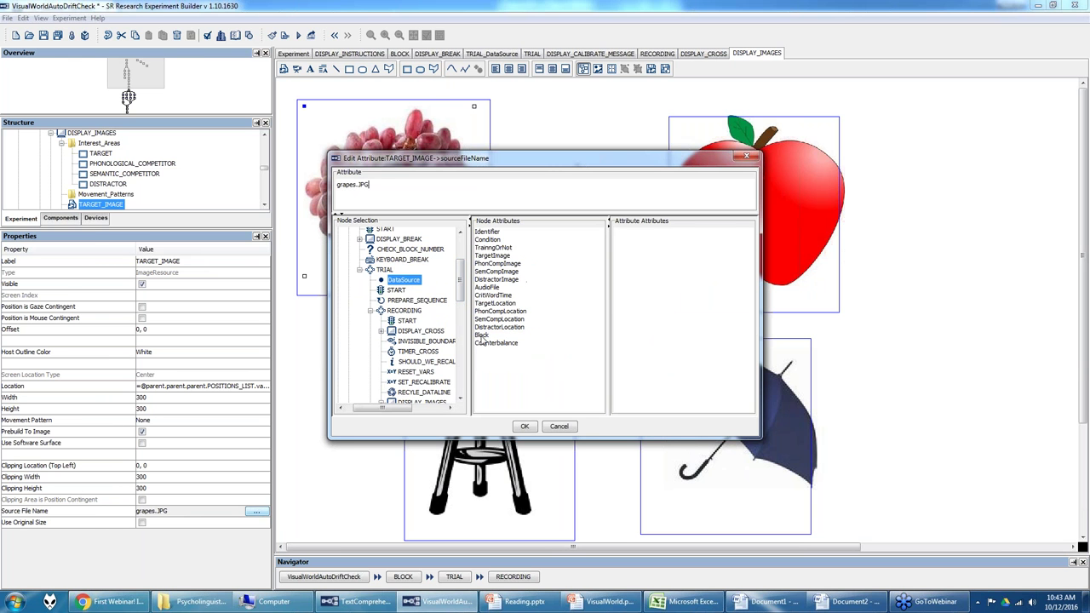
double_click(501, 258)
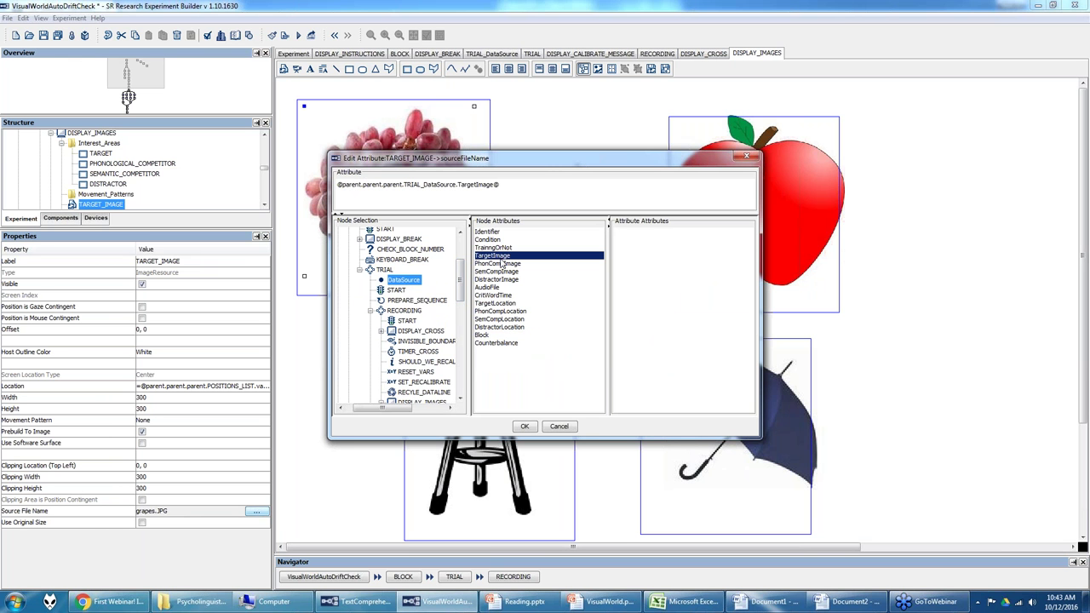
left_click(525, 426)
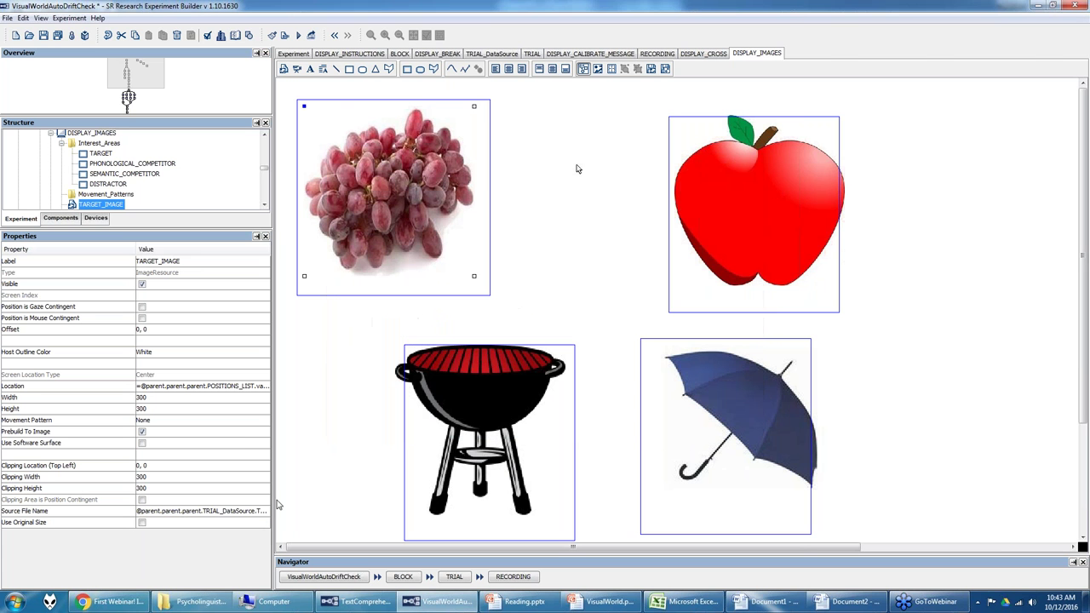
left_click(510, 53)
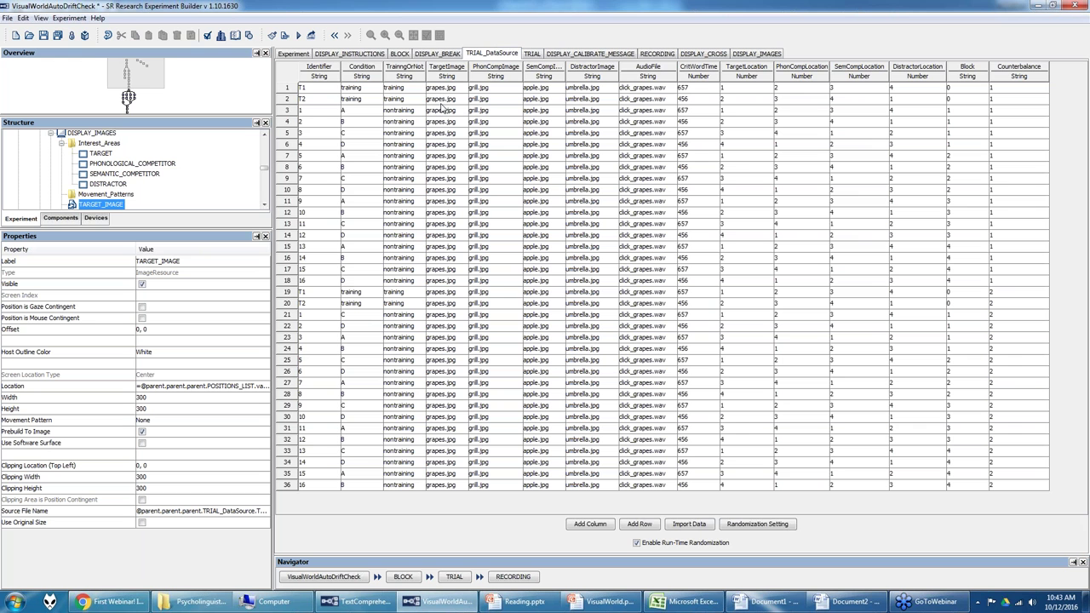
left_click(754, 54)
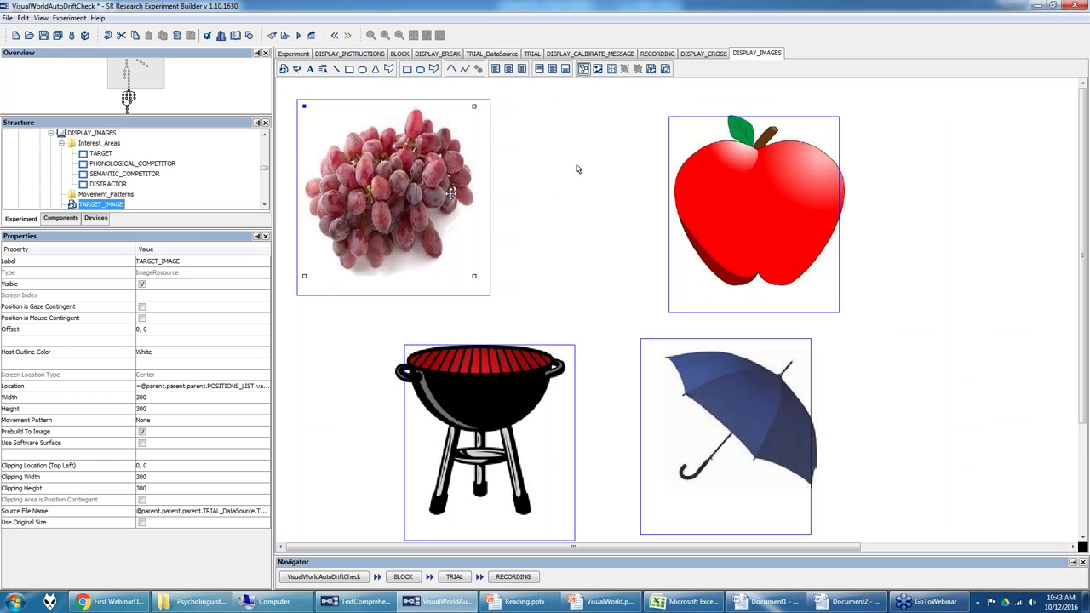
left_click(28, 20)
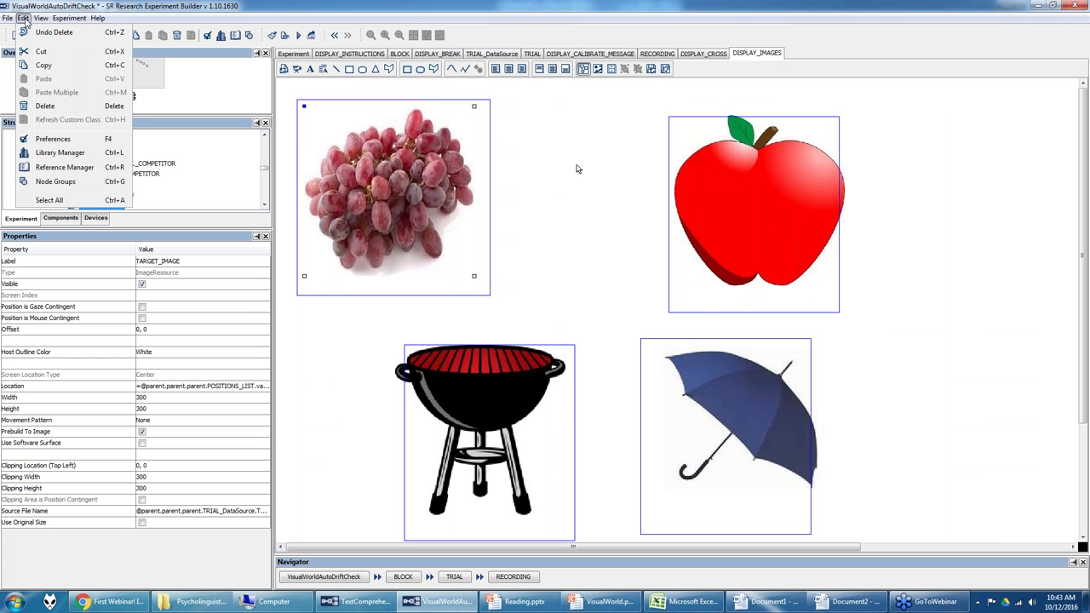
left_click(57, 153)
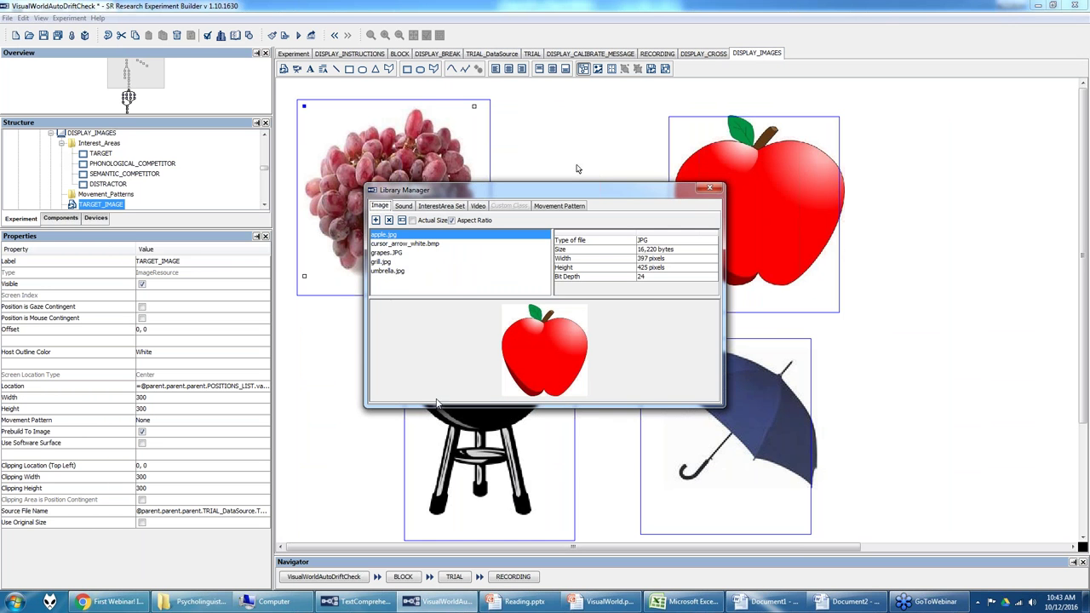
left_click(394, 244)
left_click(396, 253)
left_click(396, 262)
left_click(396, 271)
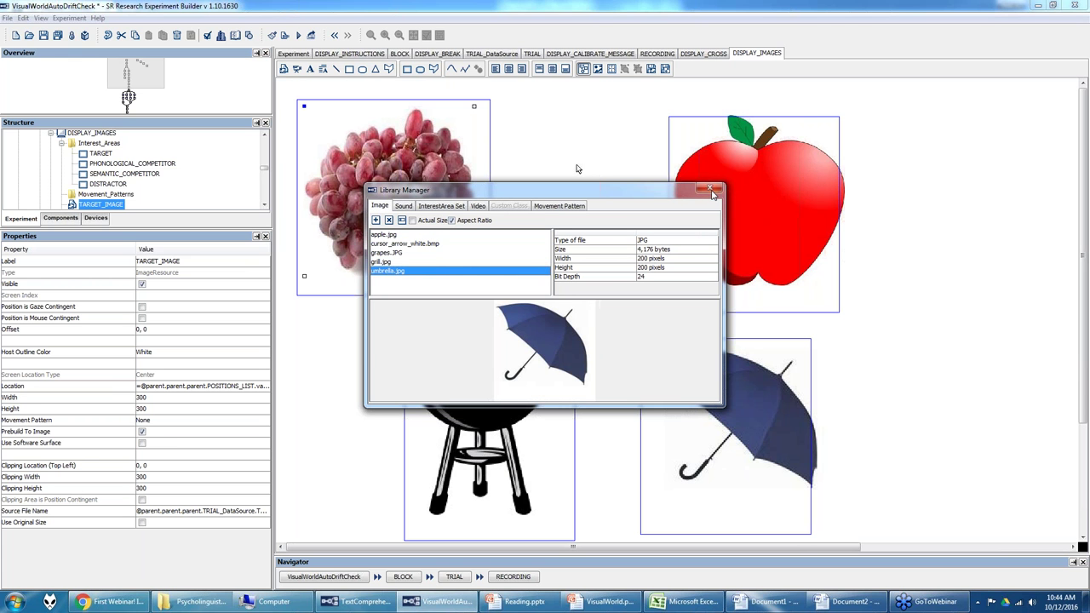
left_click(710, 188)
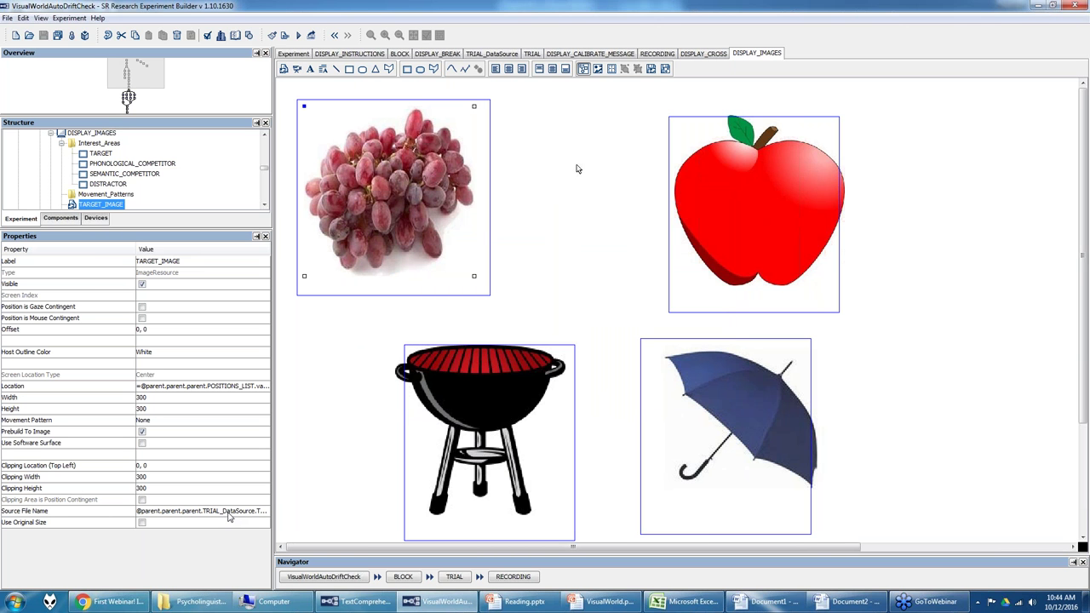
left_click(496, 54)
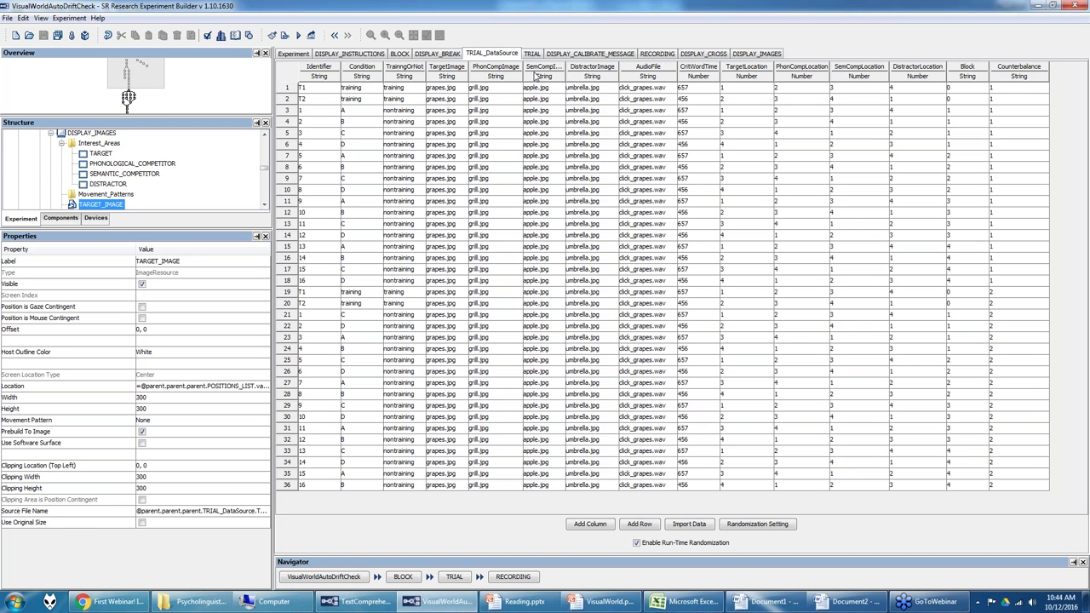
Step: Widen the panels and inspect the apple, grill, umbrella, TARGET interest area and grapes properties
left_click_drag(274, 439, 372, 439)
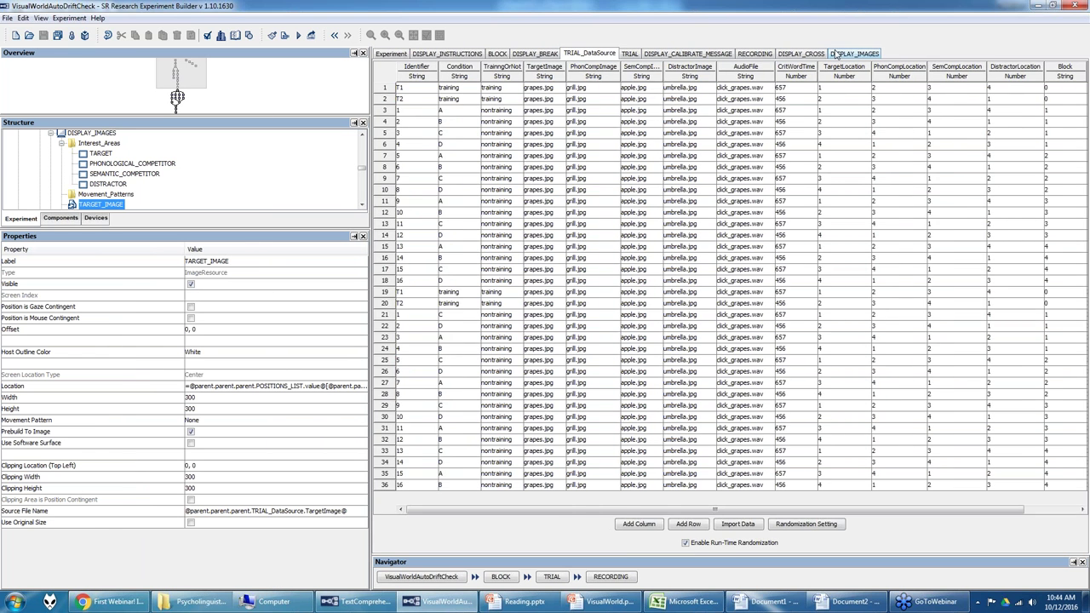
left_click(837, 54)
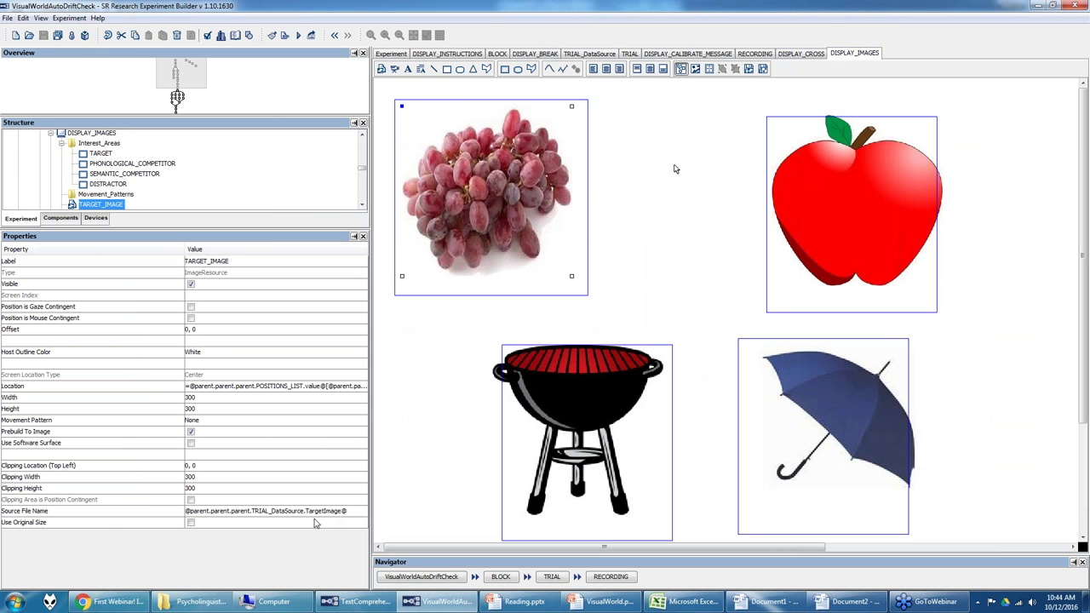
left_click(875, 224)
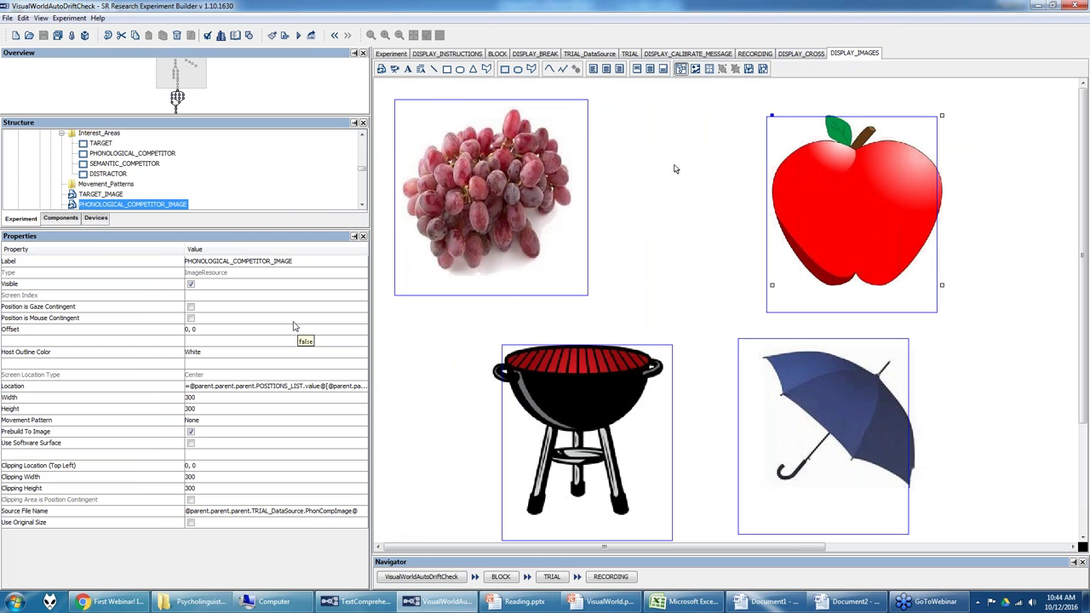
left_click(597, 383)
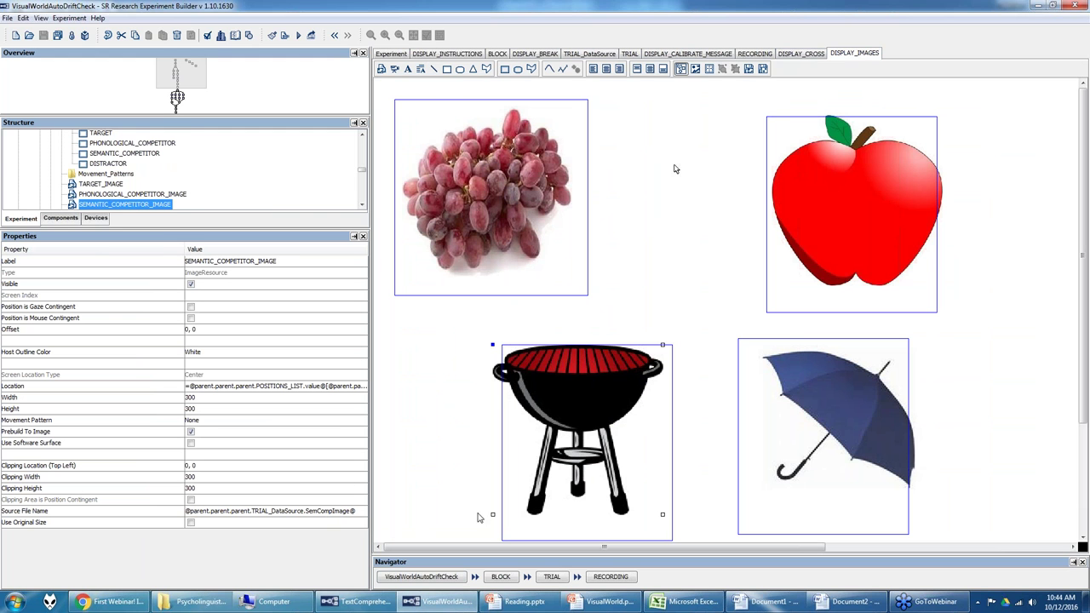
left_click(831, 422)
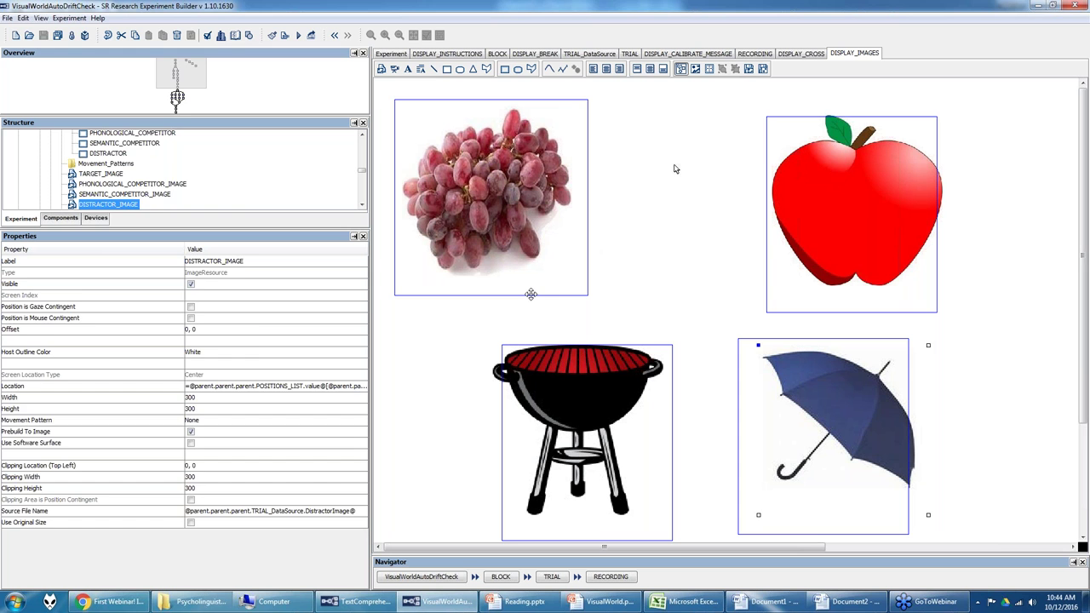
left_click(531, 294)
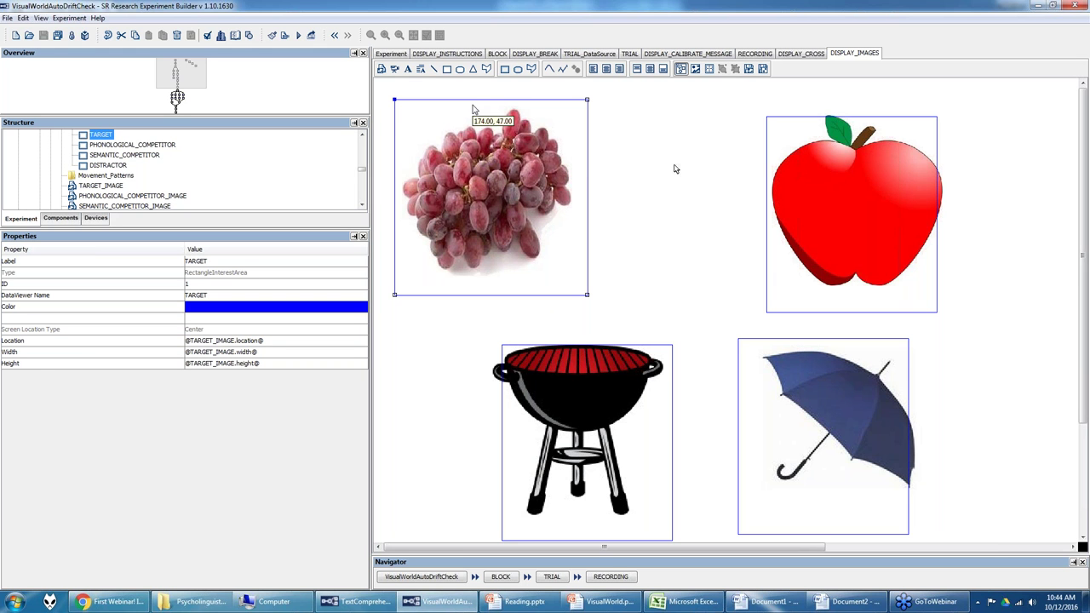
left_click(482, 181)
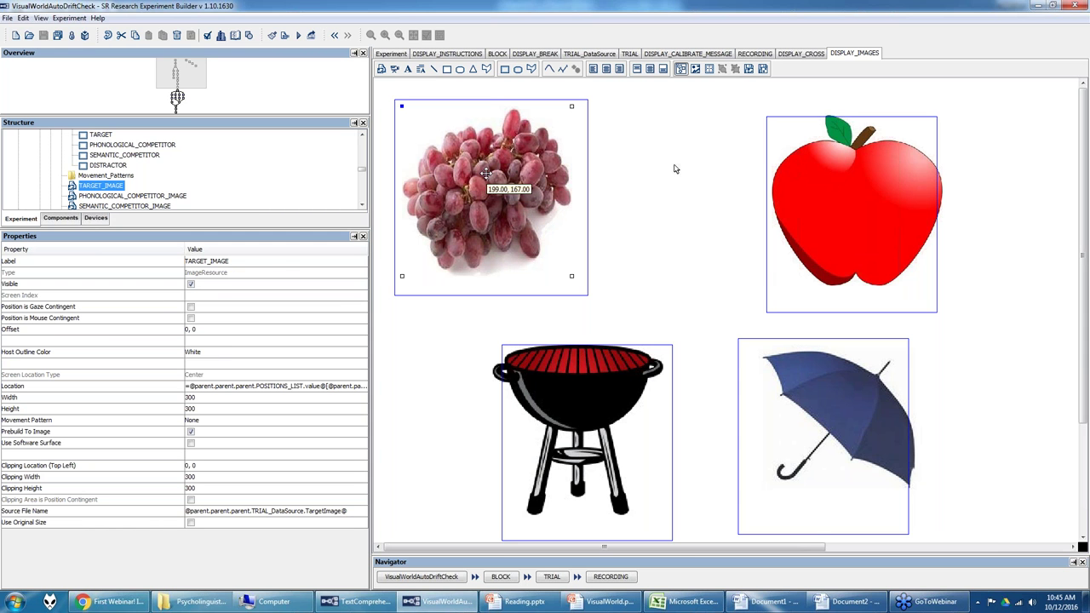
Step: Reselect the apple picture and bring the VisualWorld.pptx slide deck forward
left_click(863, 192)
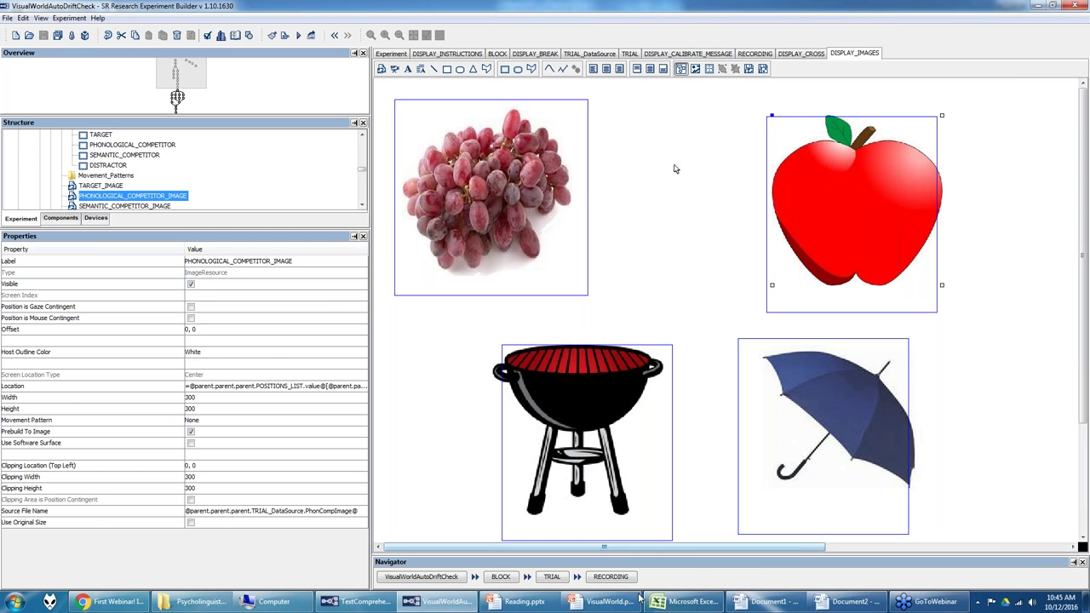
left_click(607, 603)
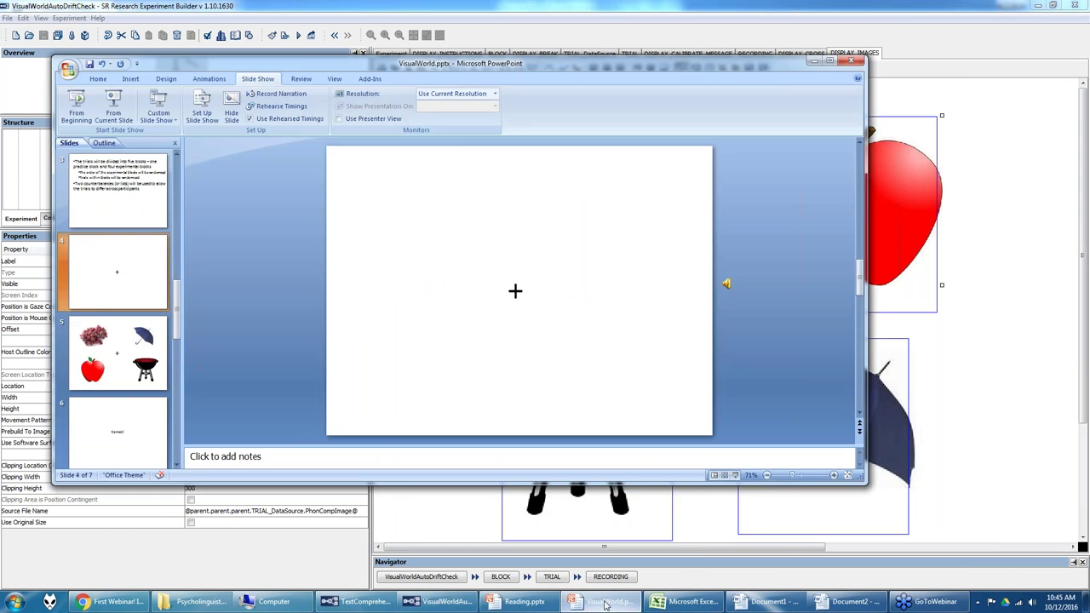
Step: View slide 5's four-picture layout, minimize PowerPoint, and show the TRIAL_DataSource table
left_click(82, 345)
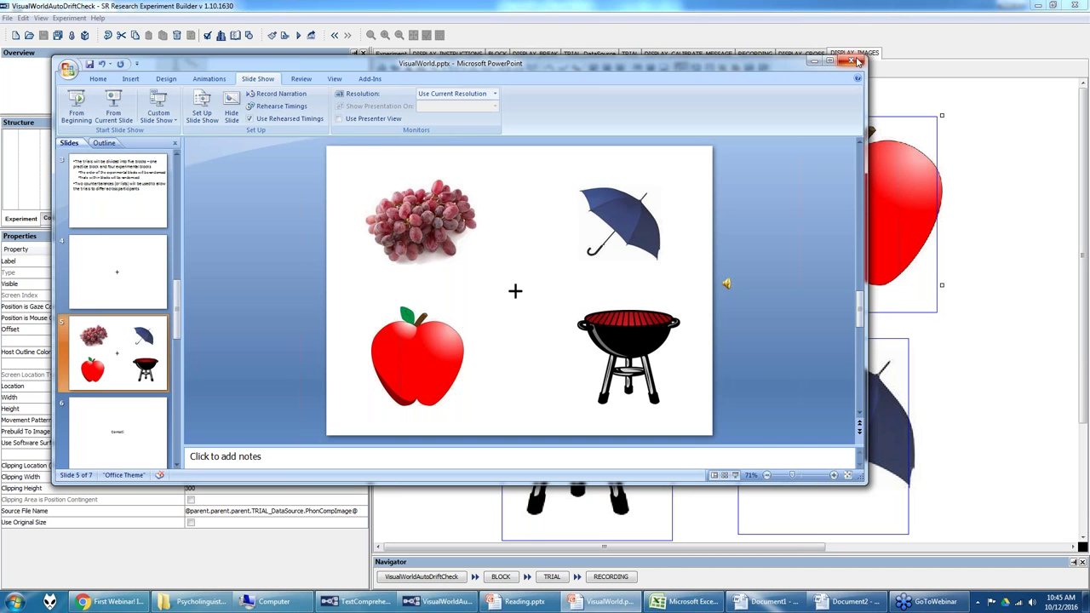
left_click(814, 63)
left_click(591, 54)
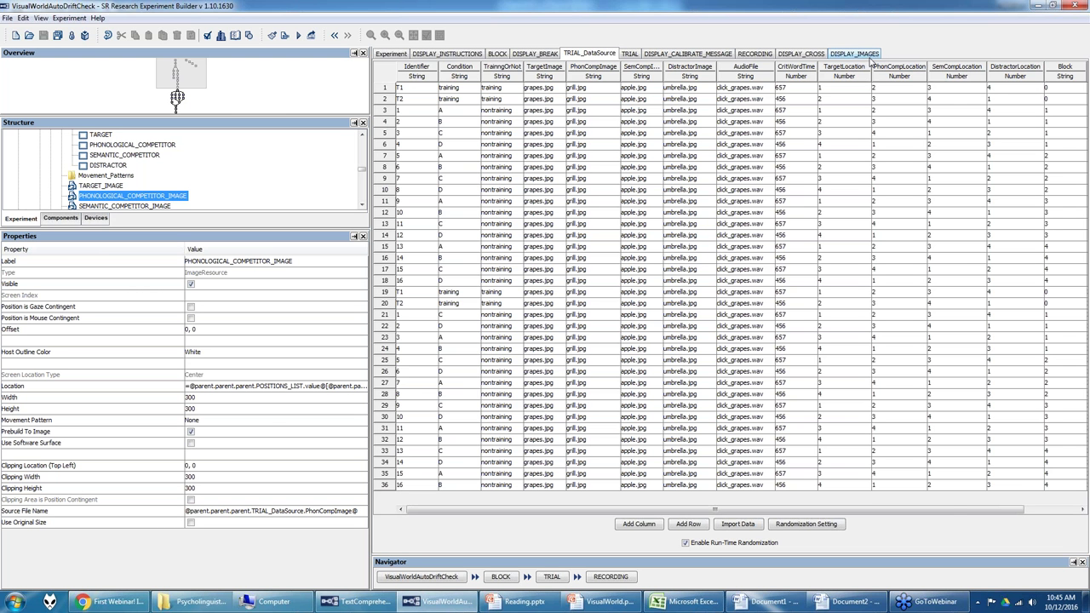
Step: Keep the TargetLocation column's type as Number through Update Column
left_click(833, 89)
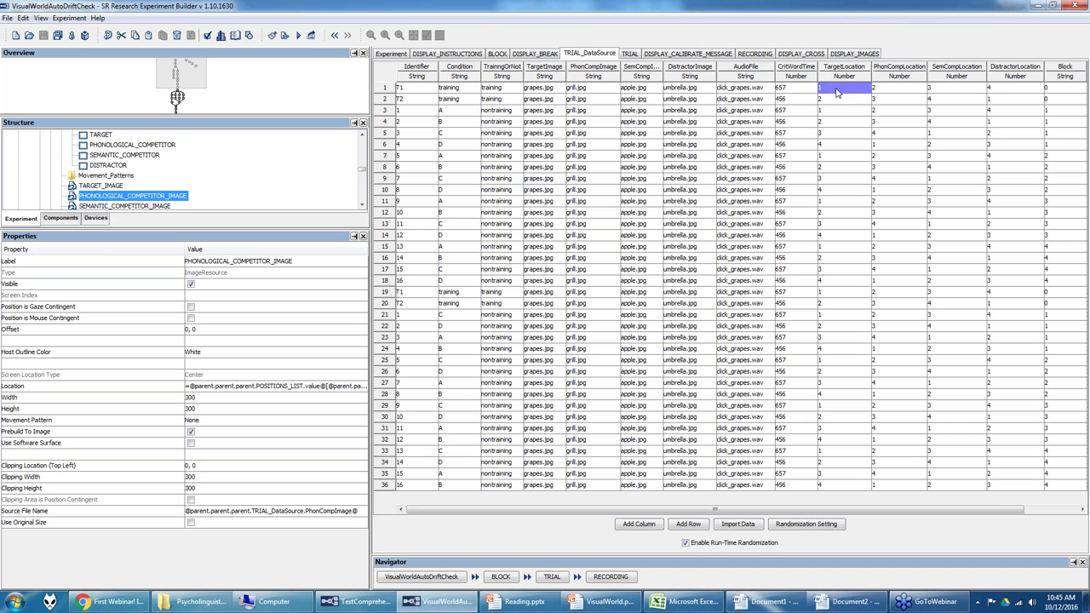
left_click(833, 88)
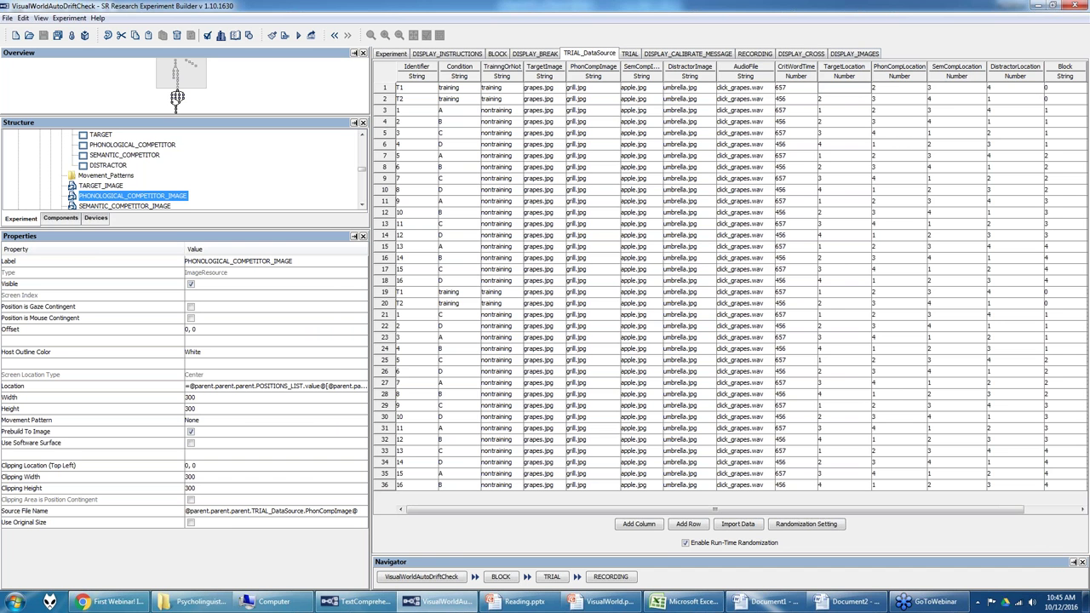
right_click(842, 72)
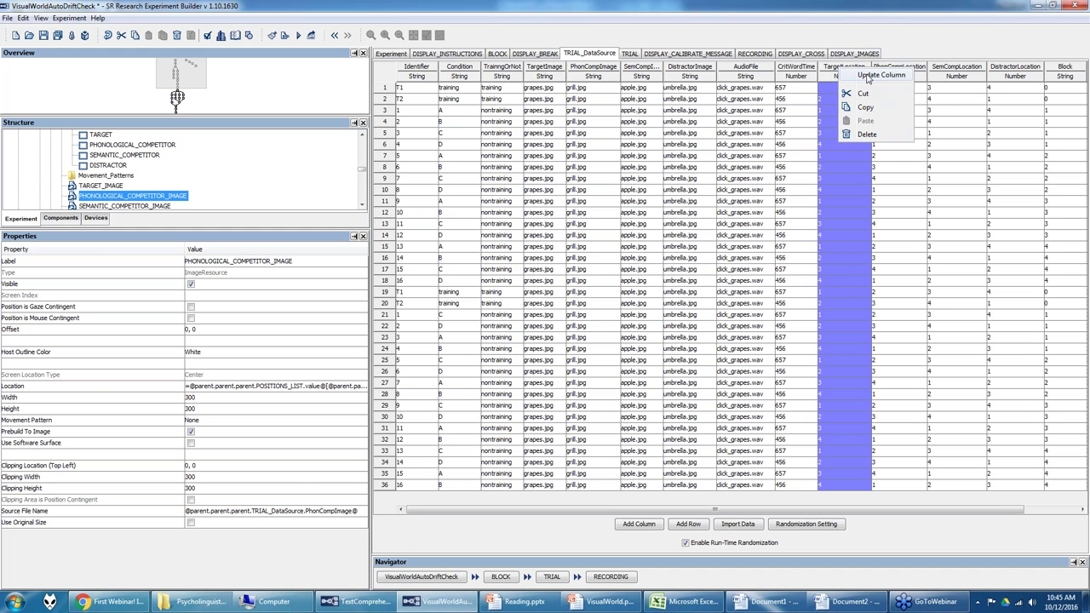
left_click(864, 77)
left_click(550, 303)
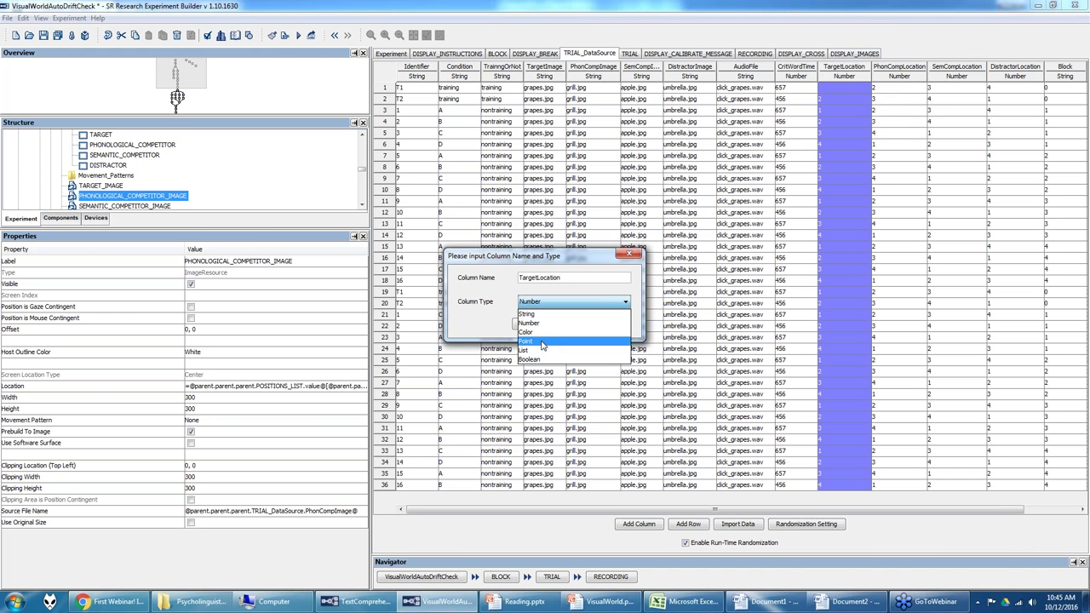
left_click(545, 323)
left_click(525, 324)
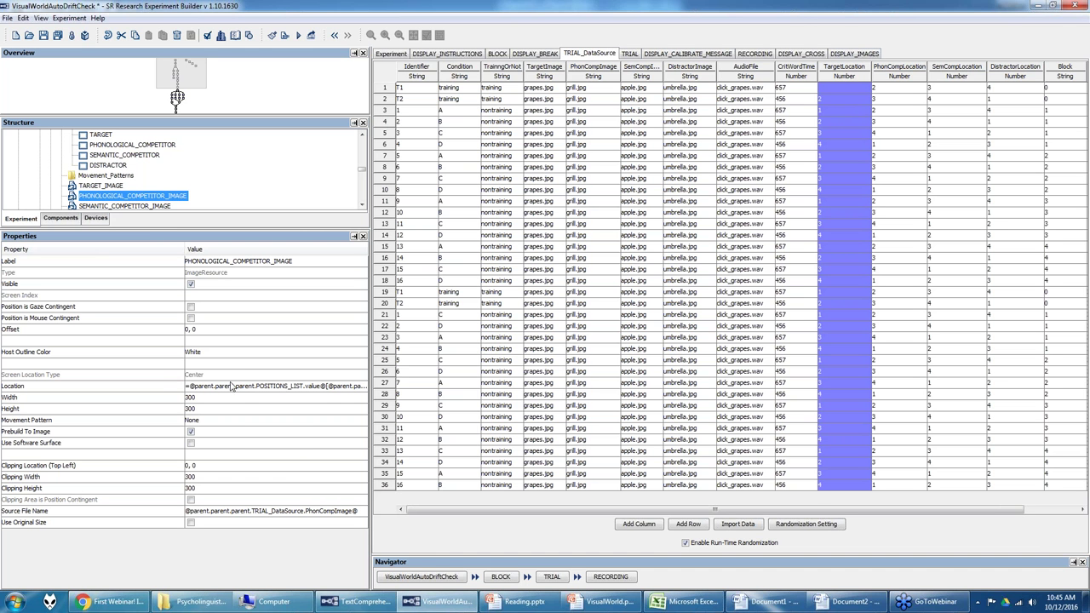
Step: Check the TargetLocation values in rows 1–2, then show the TRIAL sequence flow
left_click(861, 89)
key("Down")
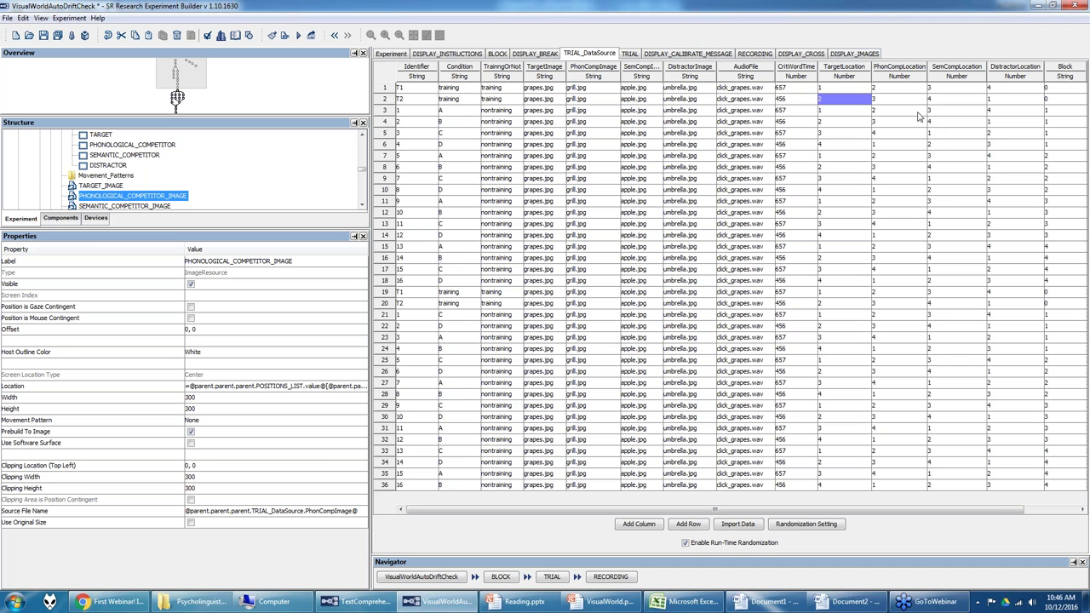
left_click(627, 57)
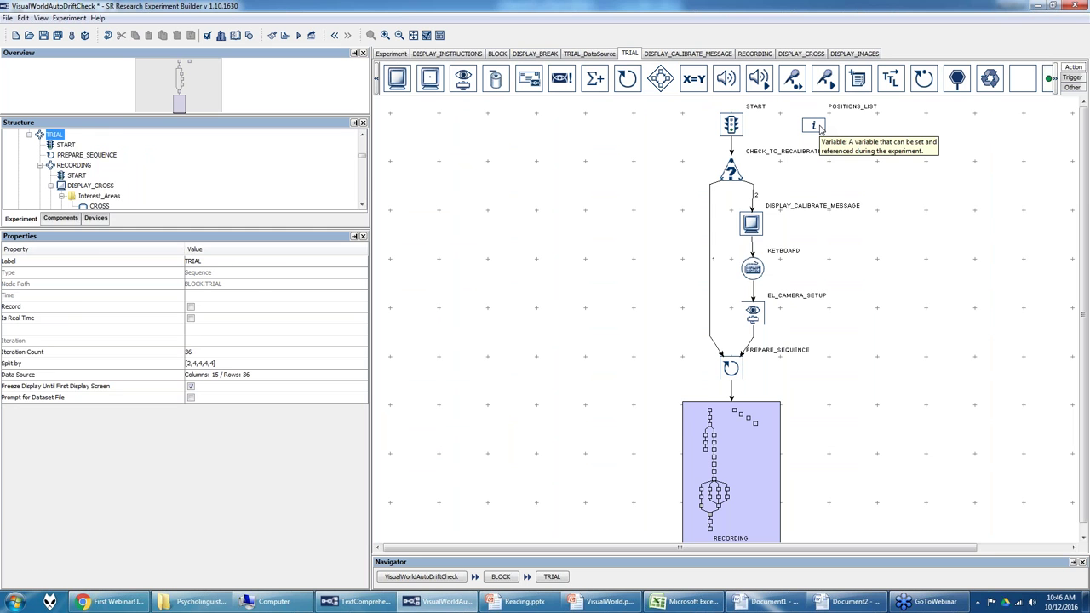
Step: Select and copy POSITIONS_LIST's EBPoint coordinate list, then switch to Word's Document2
left_click(819, 127)
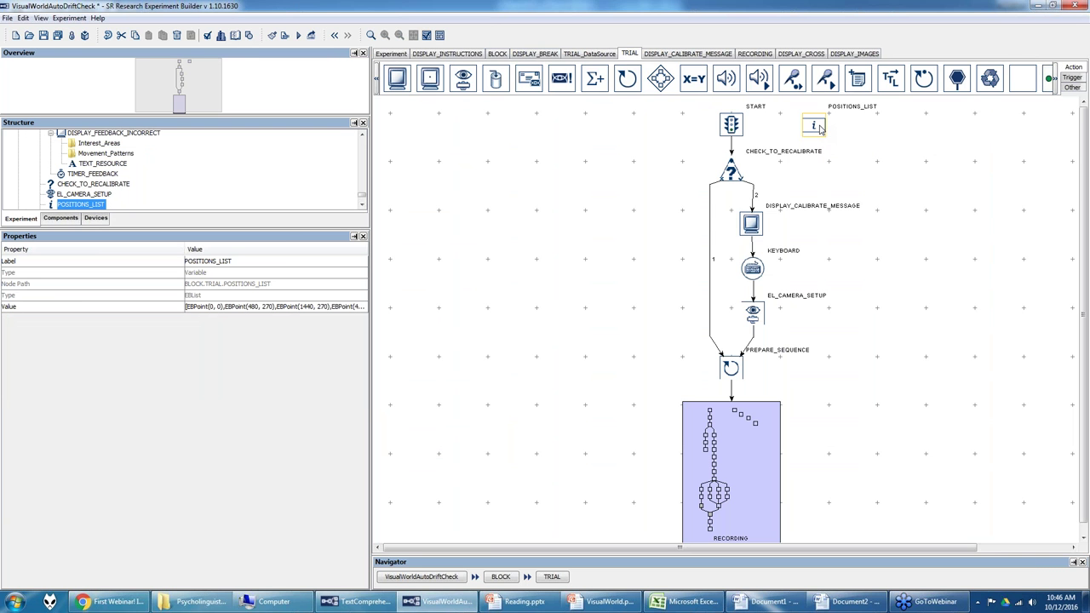
left_click(362, 307)
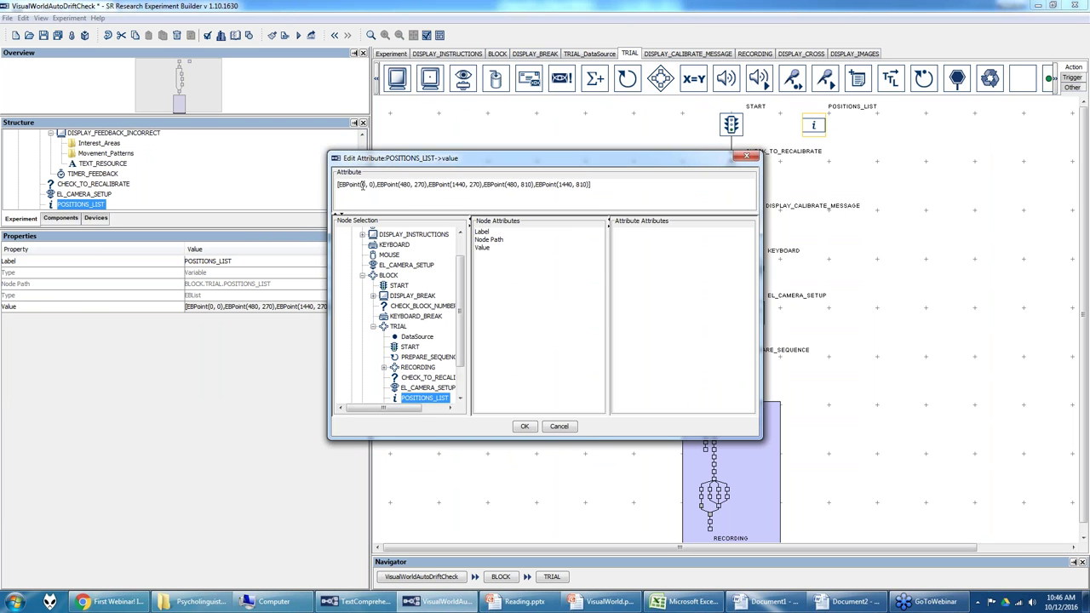
left_click_drag(613, 192, 319, 192)
key("ctrl+c")
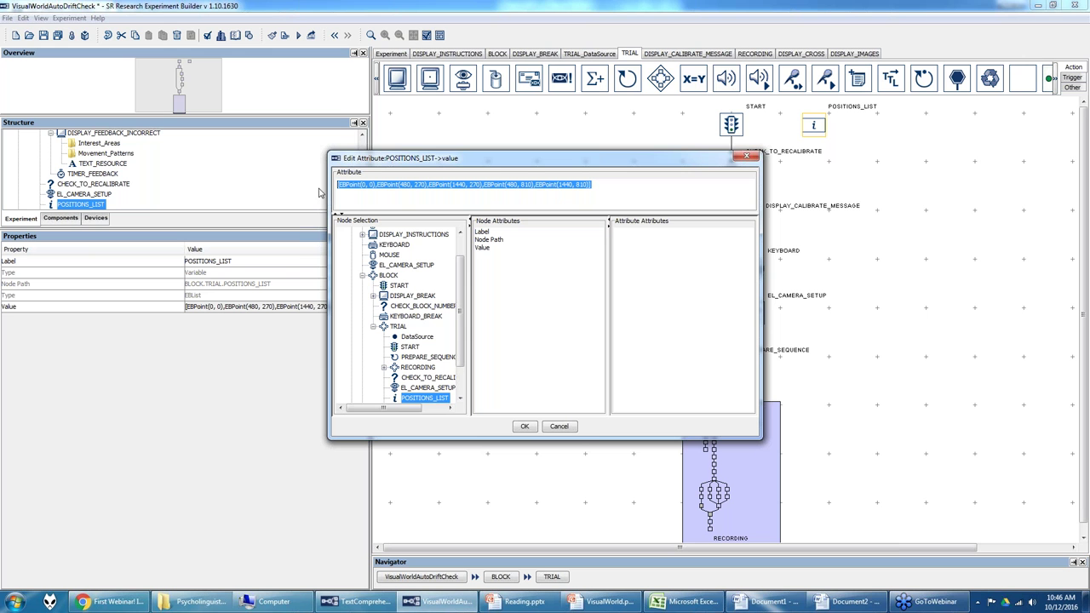
mouse_move(848, 601)
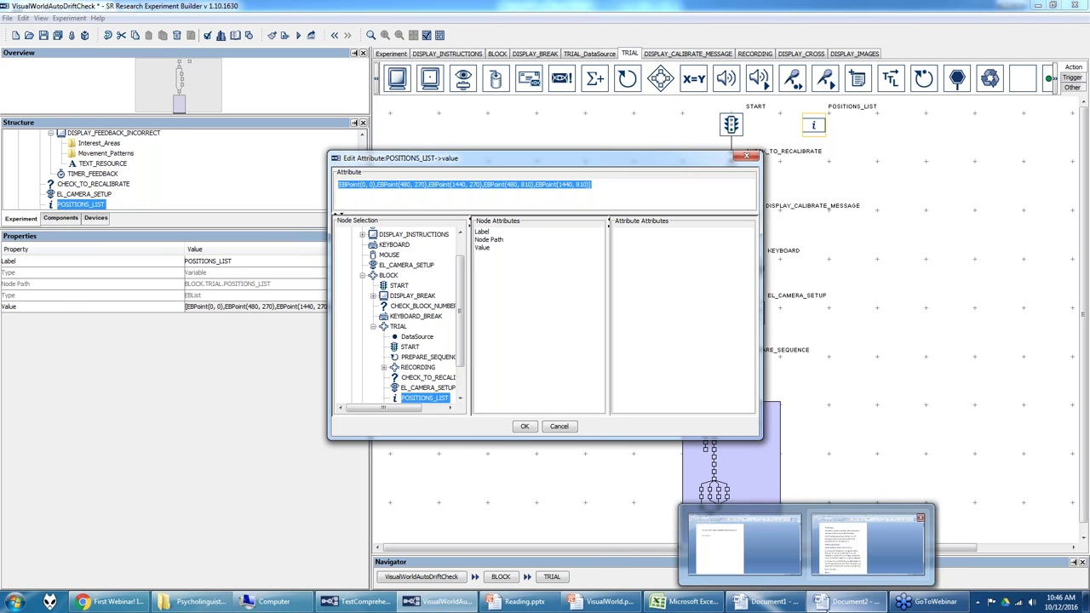
left_click(867, 549)
left_click(13, 13)
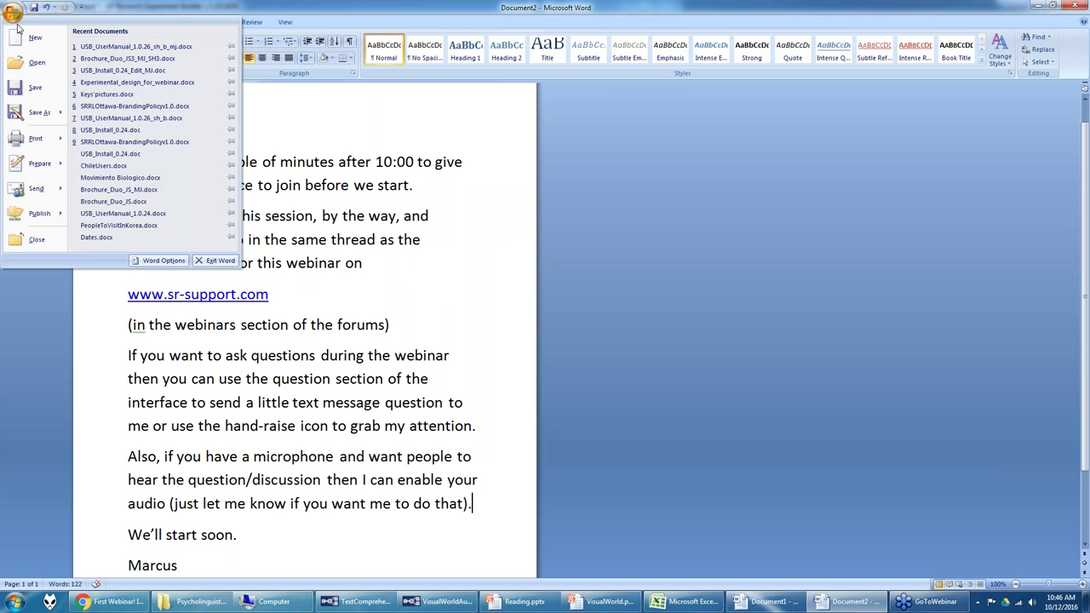
Step: Paste the copied coordinate list into a new blank Word document
left_click(34, 38)
double_click(366, 144)
key("ctrl+v")
Step: Replace every EBPoint with nothing and select the cleaned coordinate line
key("ctrl+f")
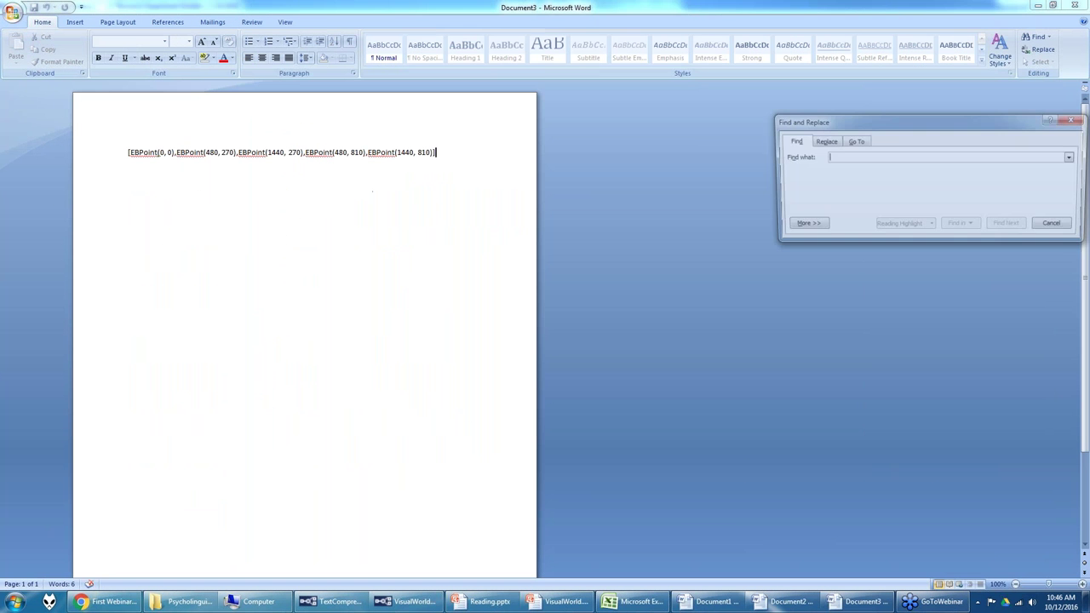
left_click(823, 142)
type("EBPoint")
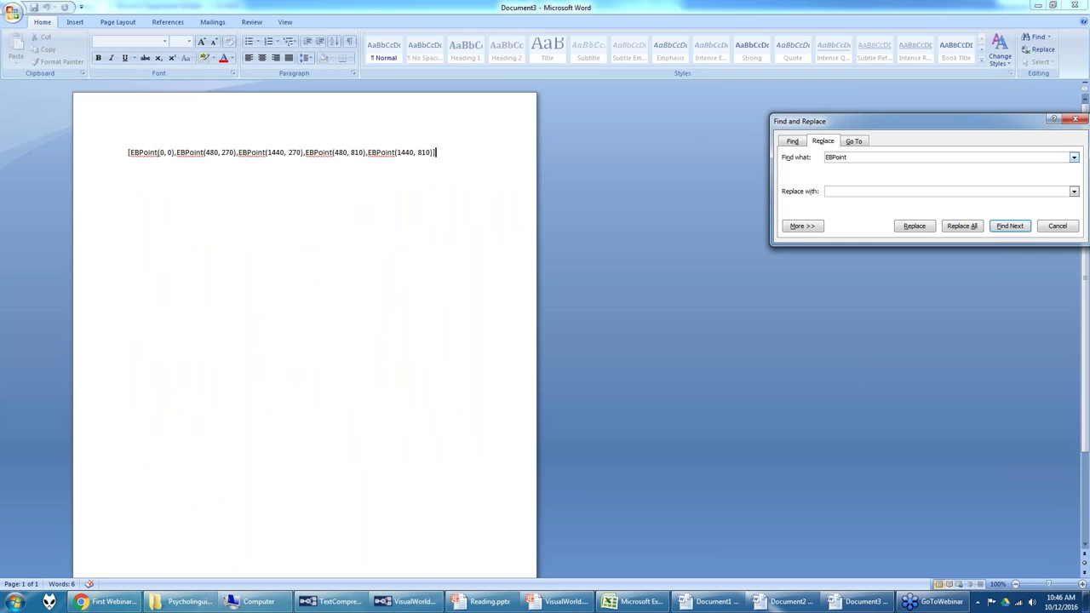
left_click(963, 226)
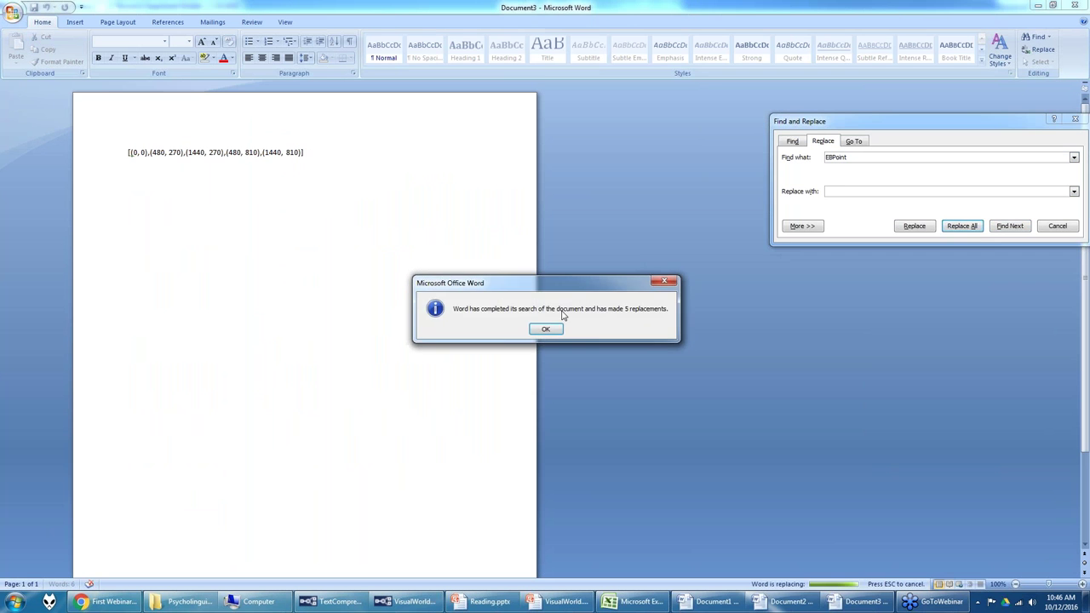
left_click(550, 331)
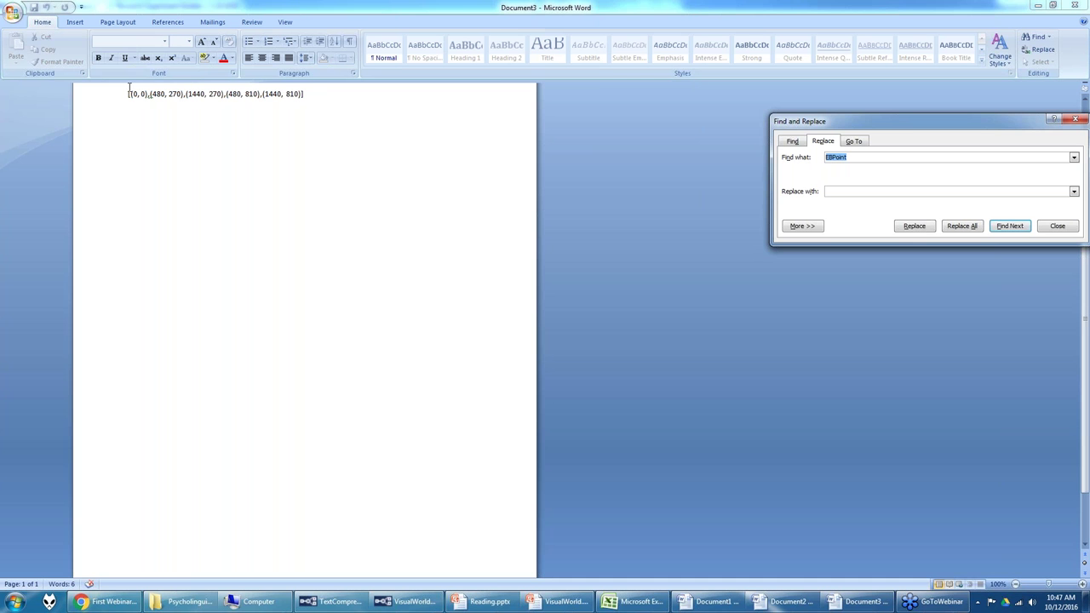
left_click(311, 94)
left_click_drag(129, 94, 330, 96)
key("ctrl+c")
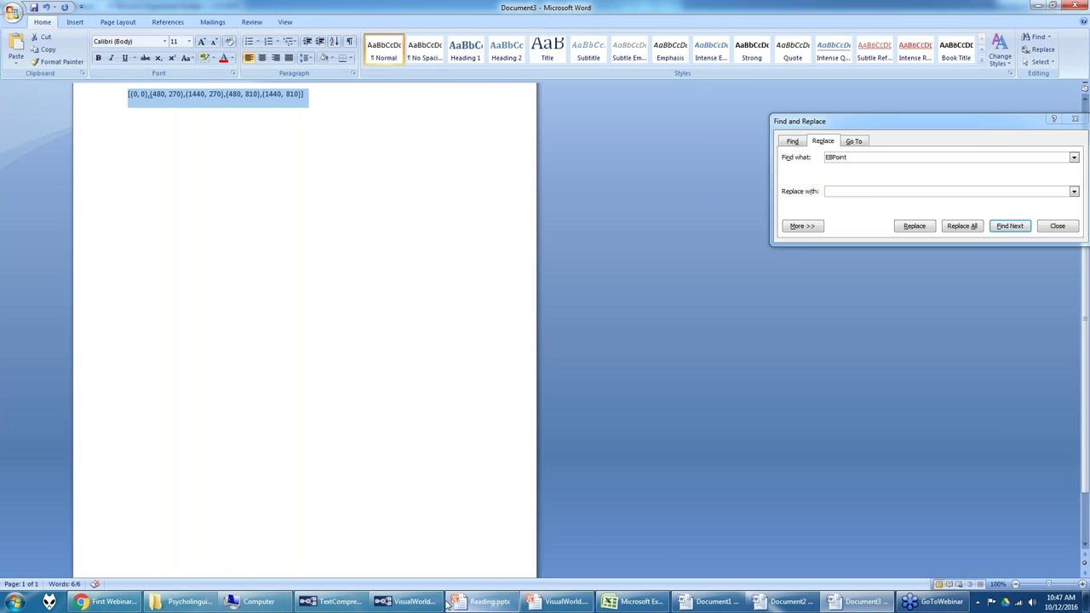
left_click(411, 603)
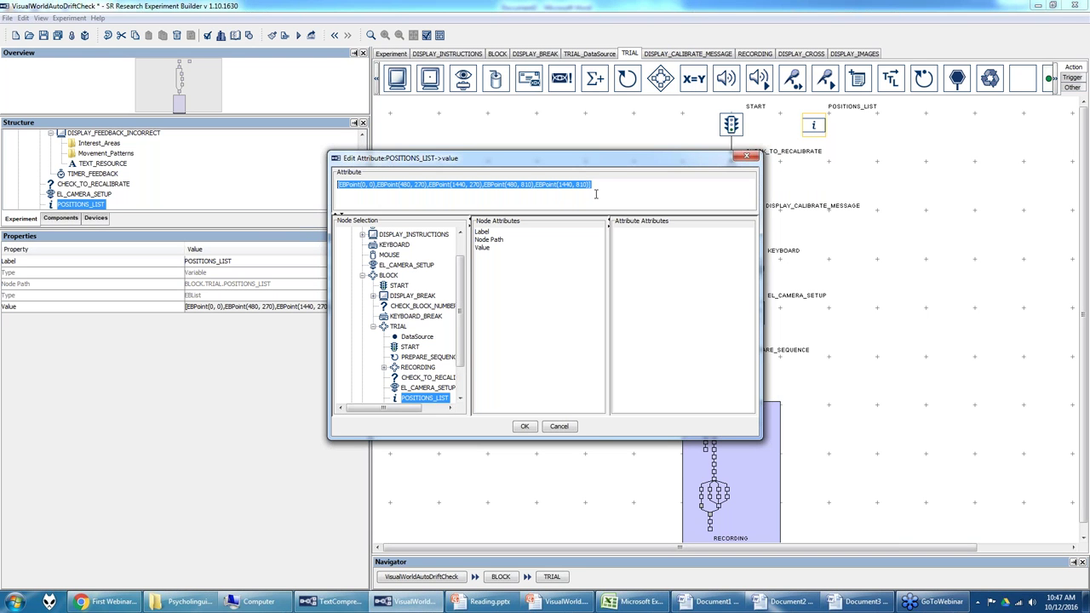
Step: Paste the cleaned coordinate list into POSITIONS_LIST and review it in the full editor
key("ctrl+v")
key("Return")
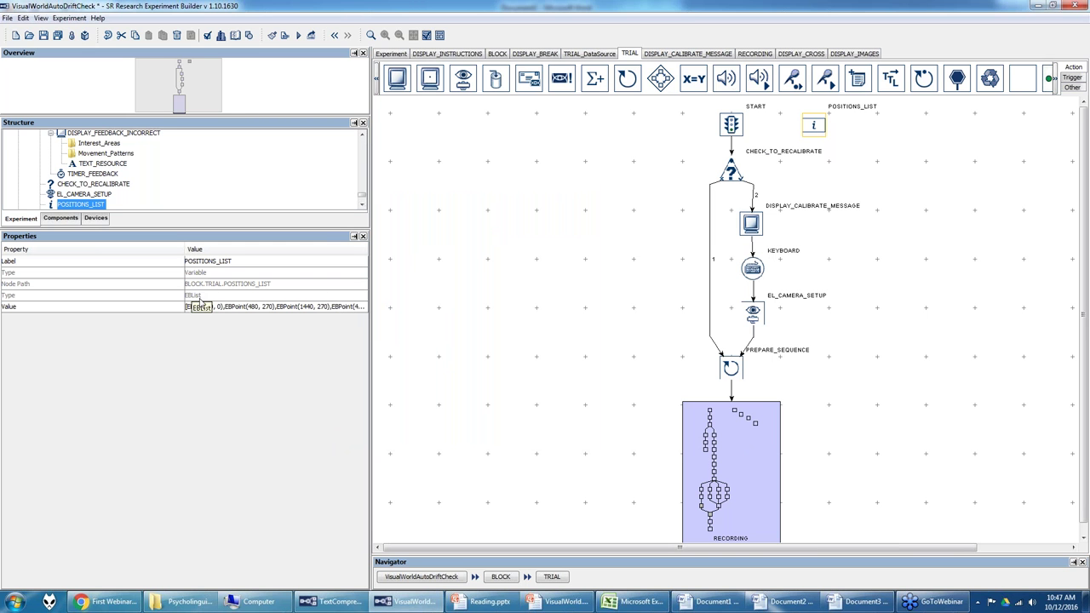
left_click(361, 309)
left_click(354, 308)
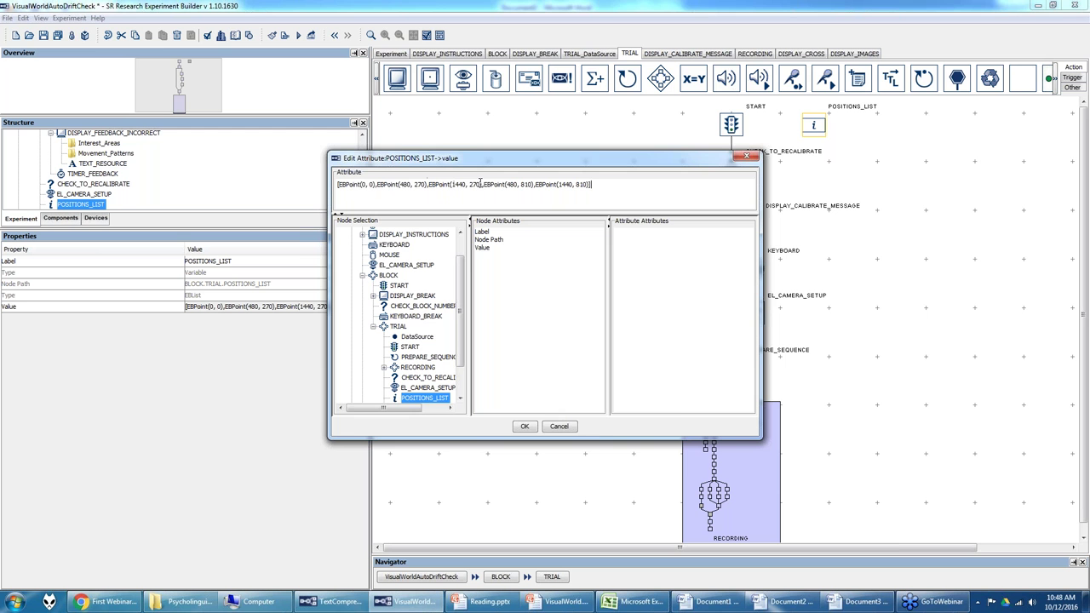
left_click(526, 426)
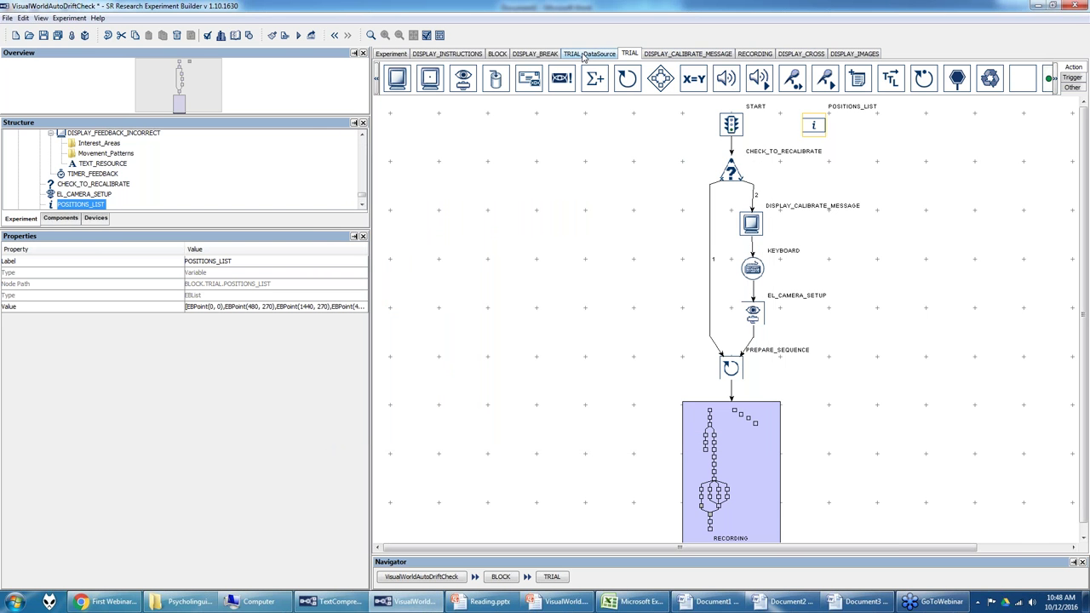
Step: Glance at the trial data table, then reopen POSITIONS_LIST's value editor to confirm the list
left_click(585, 53)
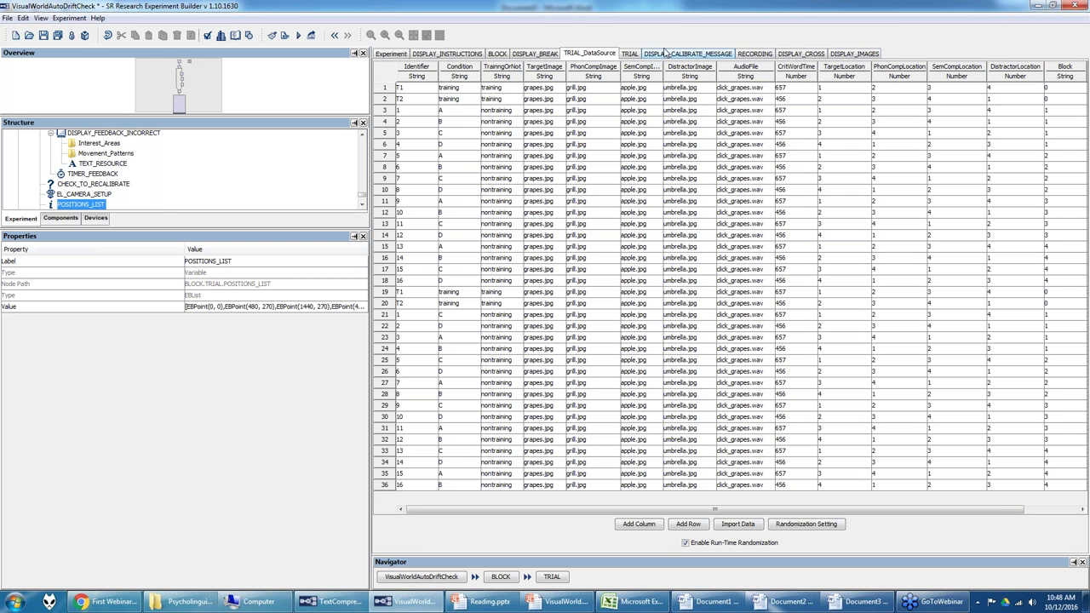
left_click(629, 55)
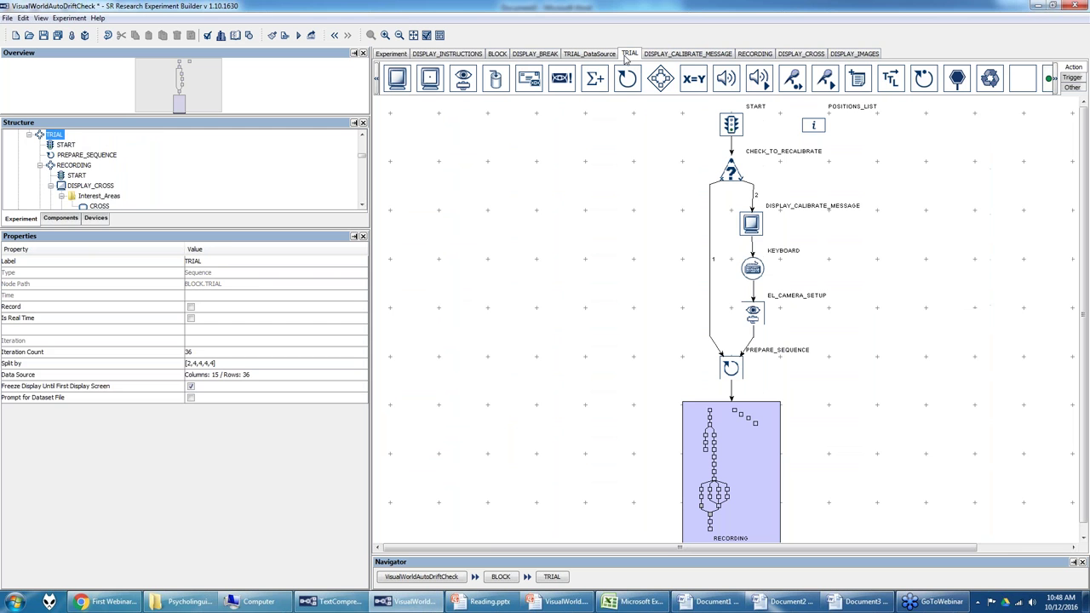
left_click(815, 128)
left_click(363, 308)
left_click(359, 307)
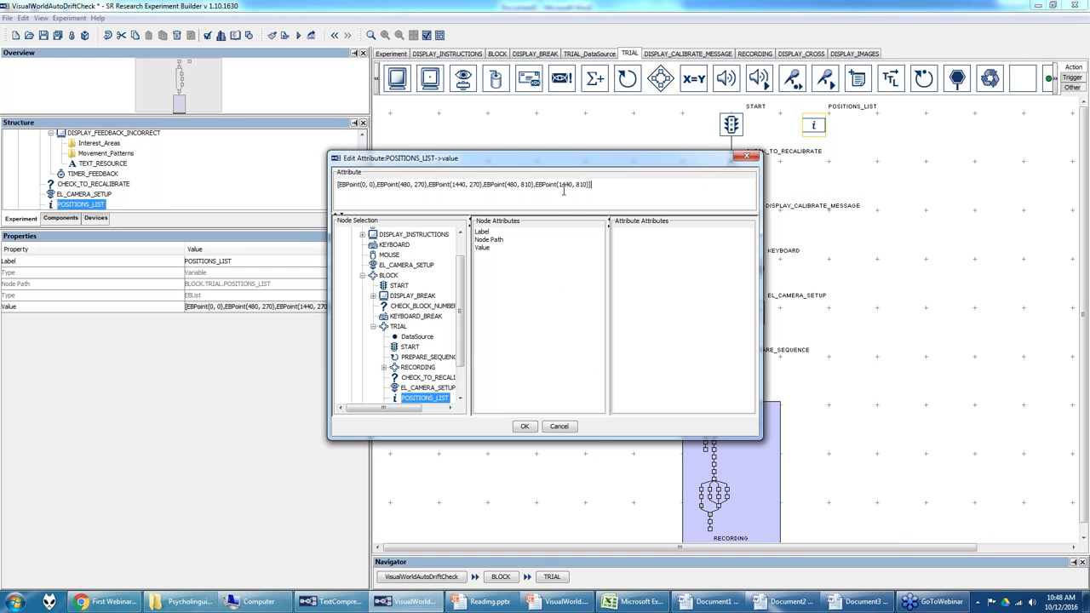
left_click(535, 426)
Step: Launch Python IDLE and define the list x = ['a','b','c']
left_click(17, 602)
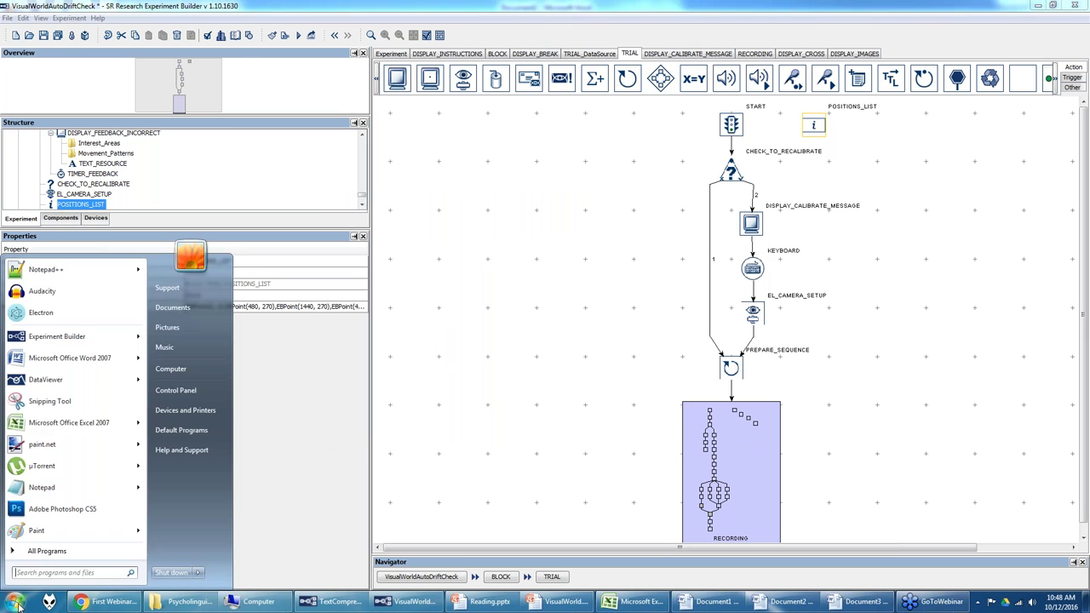
type("python")
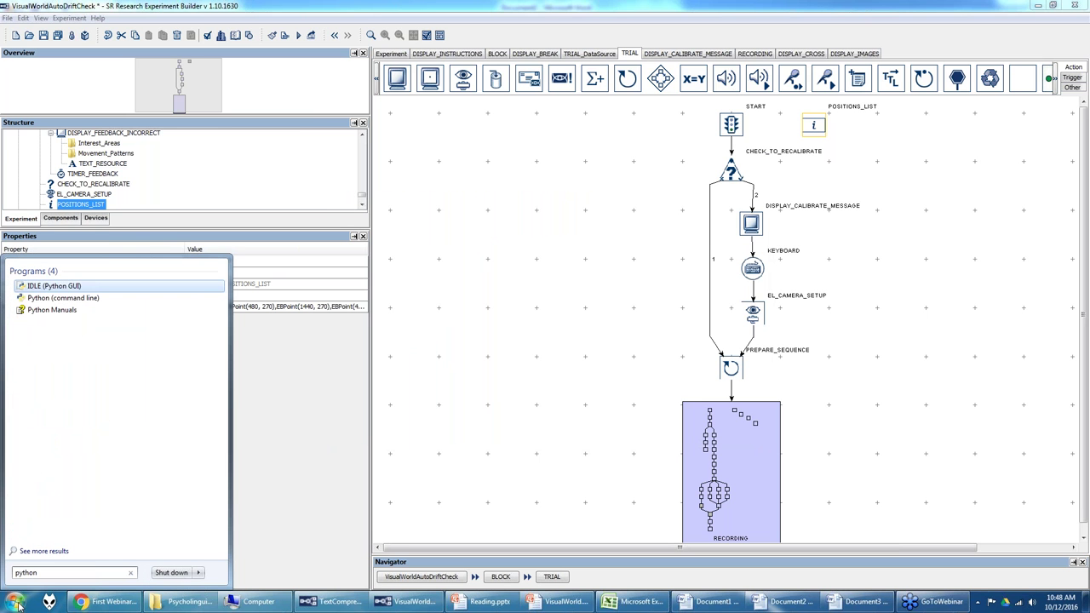
key("Return")
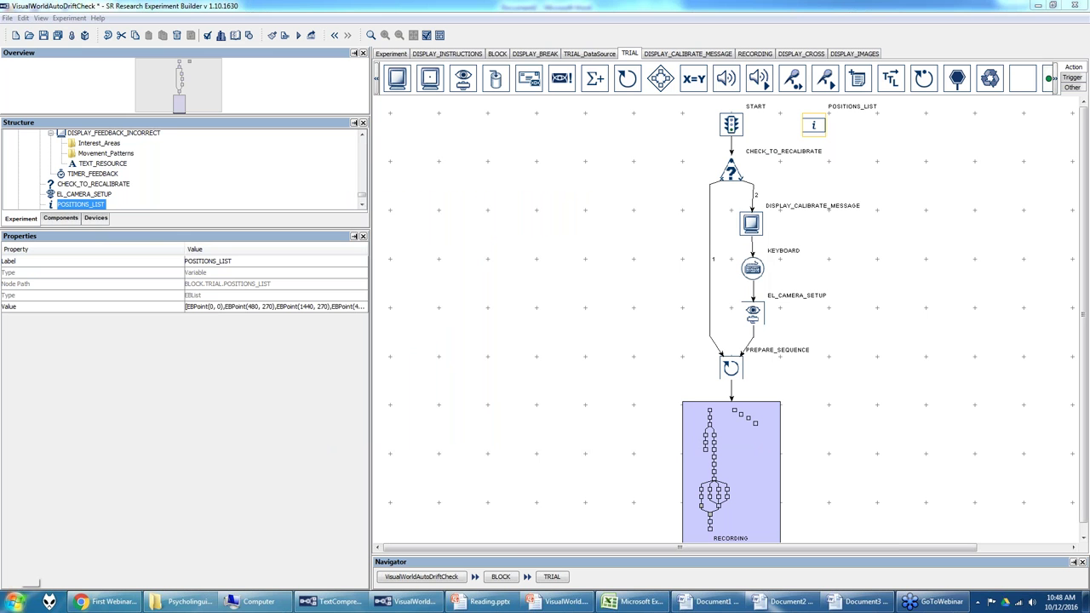
type("x = [")
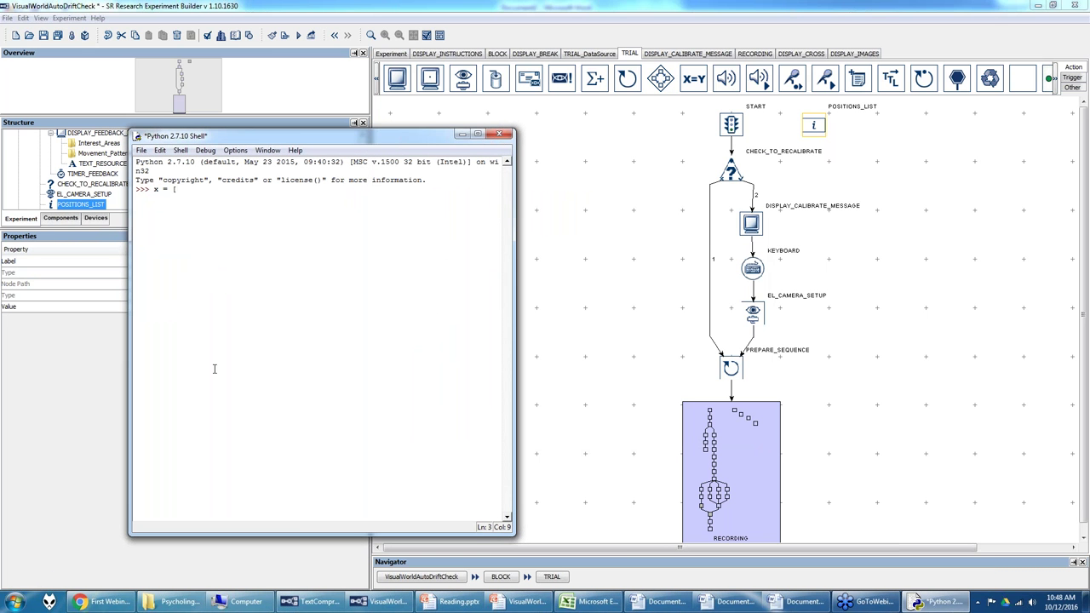
type("'a','b','c")
key("Return")
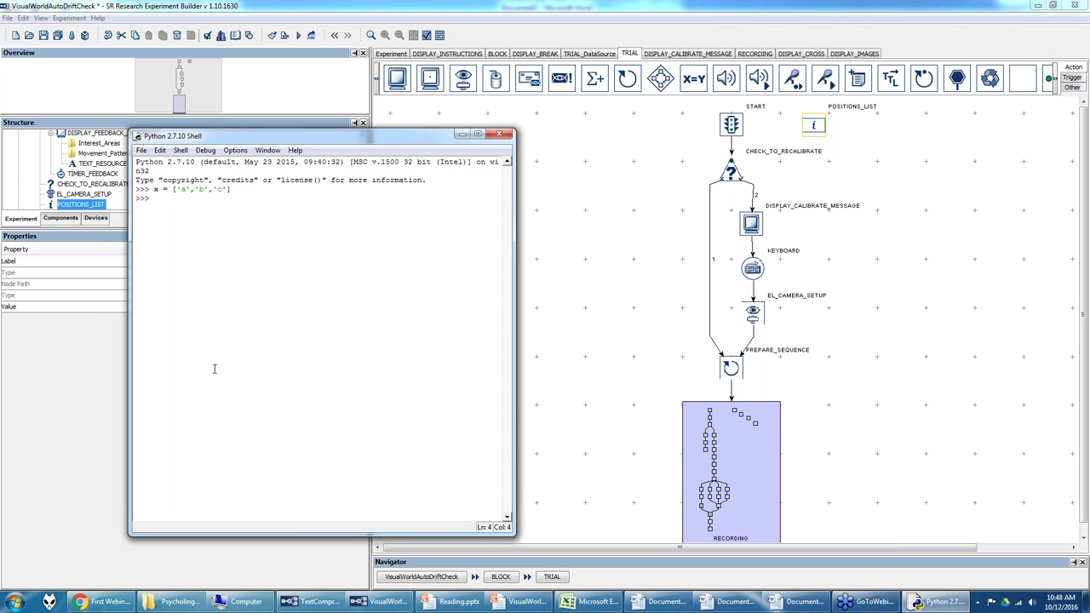
Step: Evaluate x, x[0], x[1] and x[2], getting the list, 'a', 'b' and 'c'
type("x")
key("Return")
type("x")
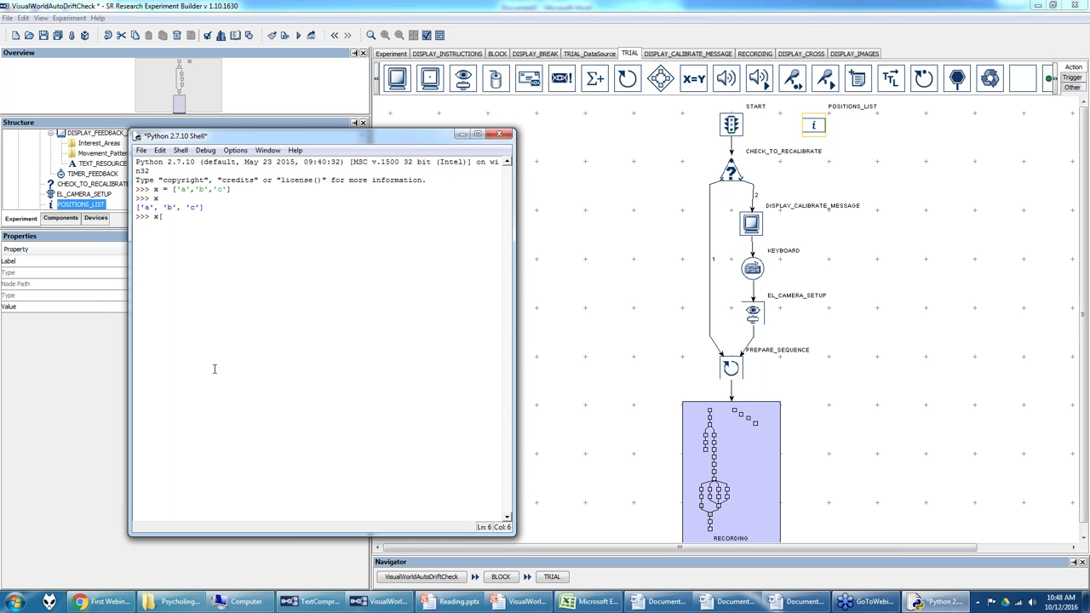
type("[0]")
key("Return")
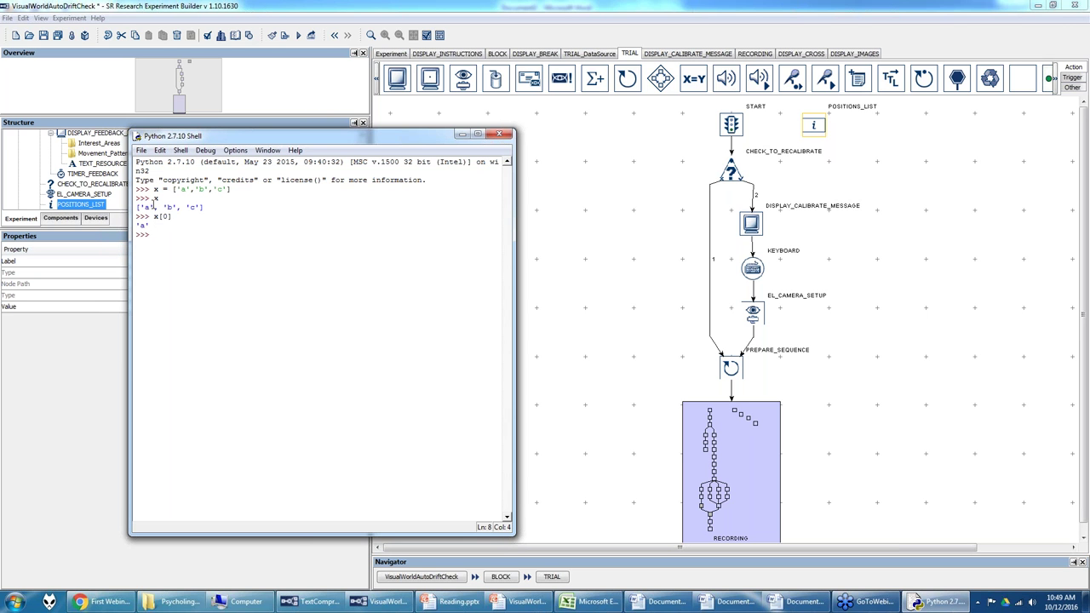
type("[1]")
key("Return")
type("x[2]")
key("Return")
Step: Open the target image's location expression on DISPLAY_IMAGES and examine its POSITIONS_LIST and TargetLocation parts
left_click(843, 54)
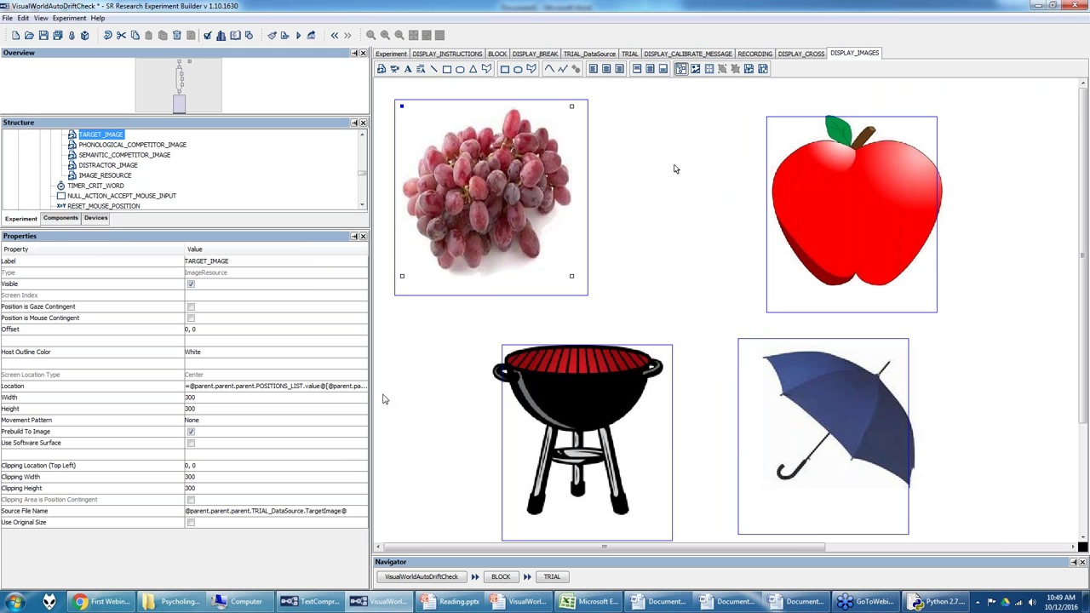
left_click(363, 390)
left_click(363, 387)
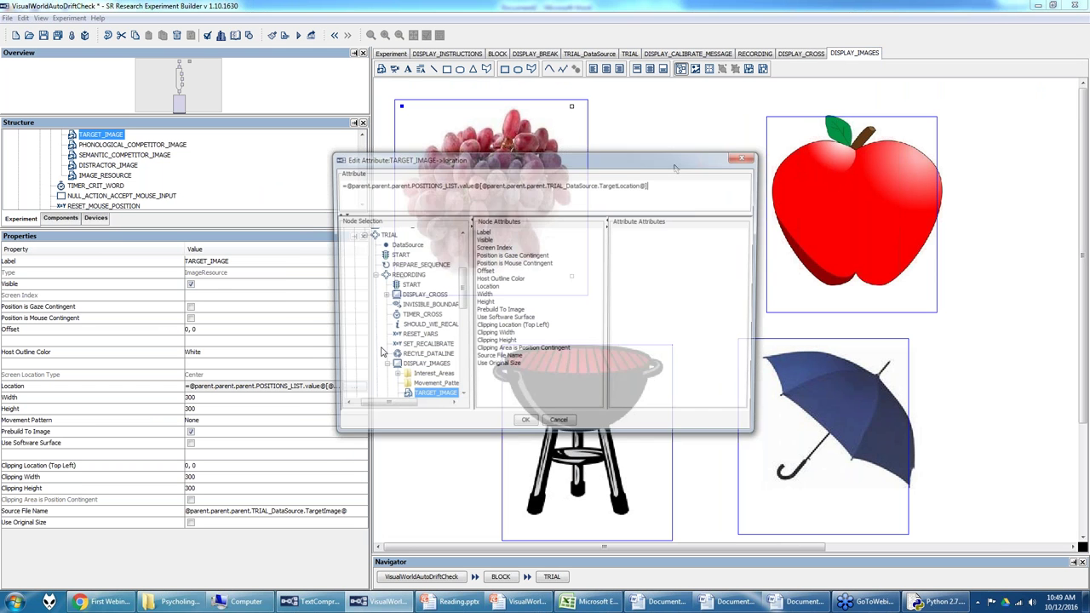
left_click_drag(342, 184, 480, 185)
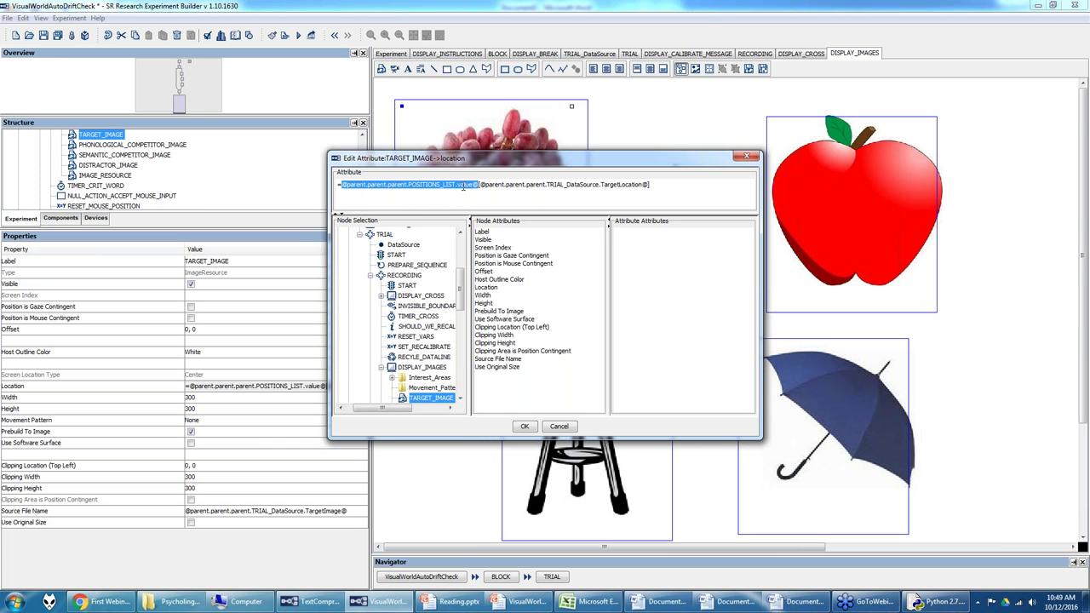
left_click(479, 185)
left_click_drag(480, 185, 651, 185)
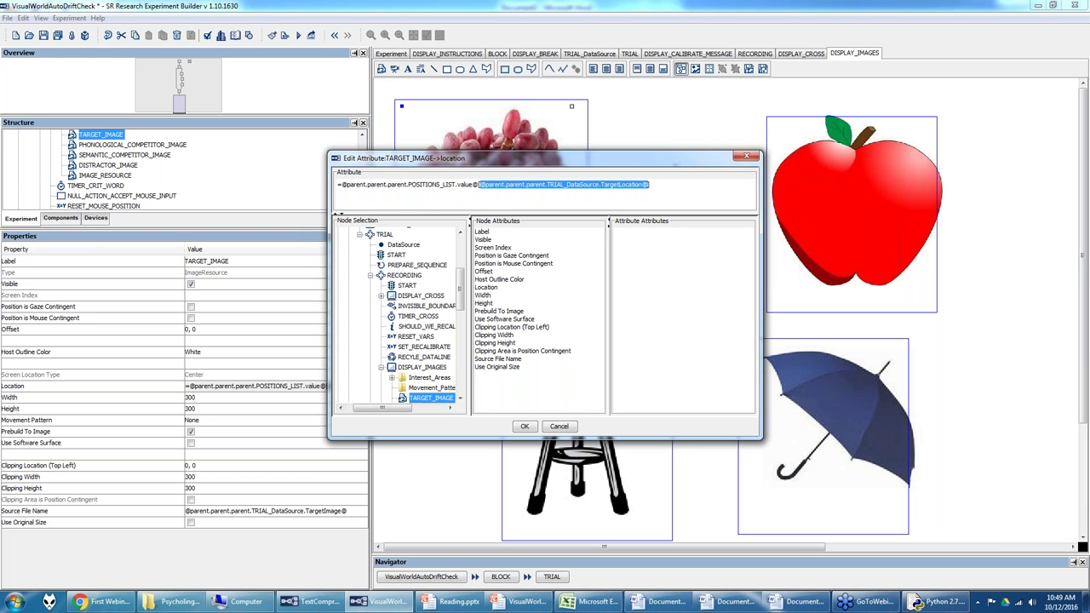
left_click(531, 428)
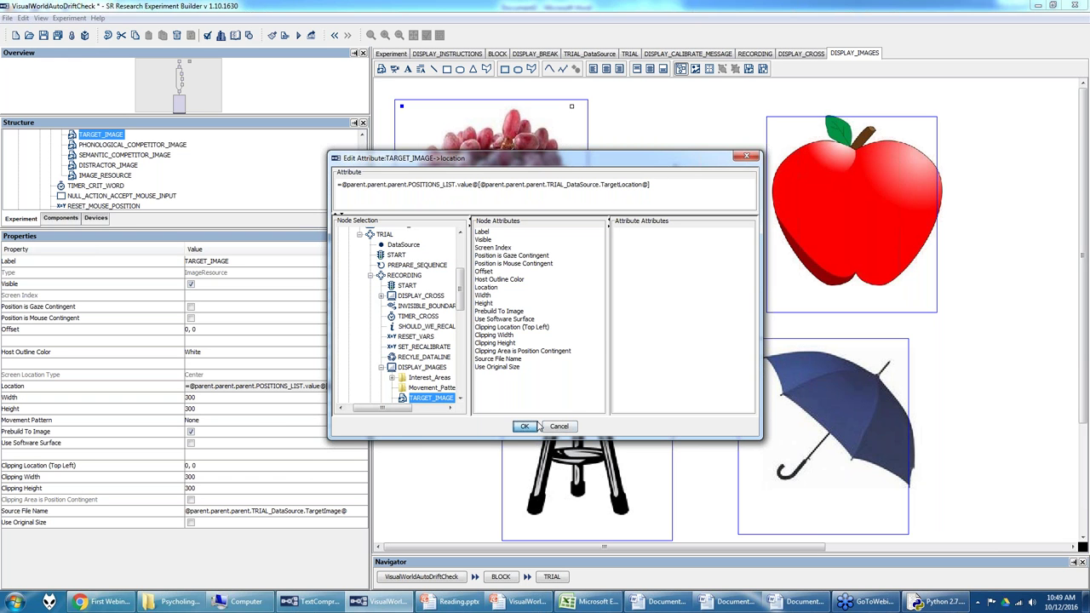
left_click_drag(602, 185, 645, 184)
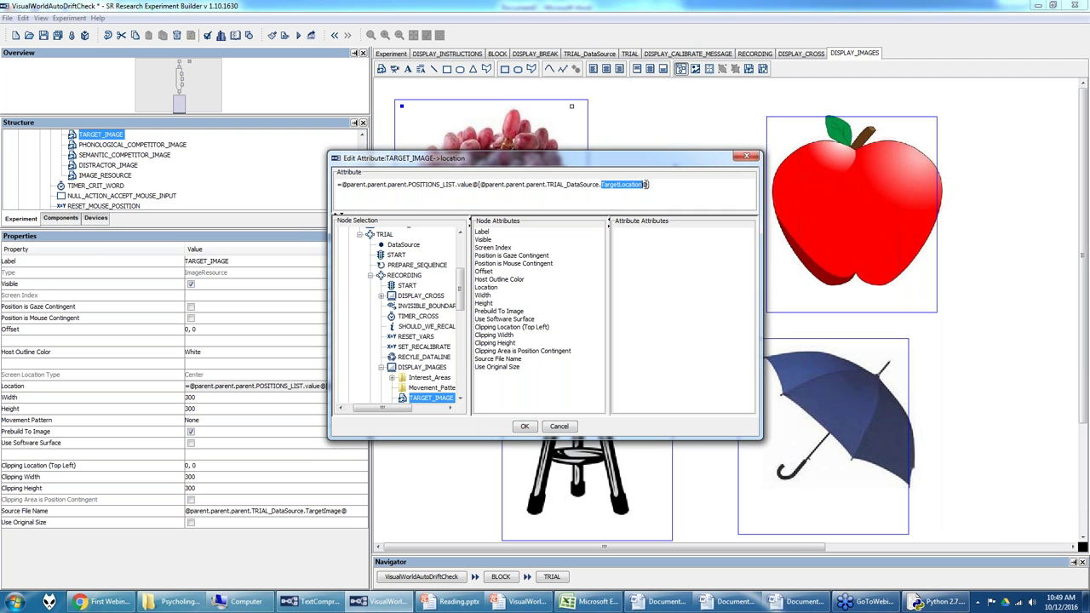
left_click(527, 427)
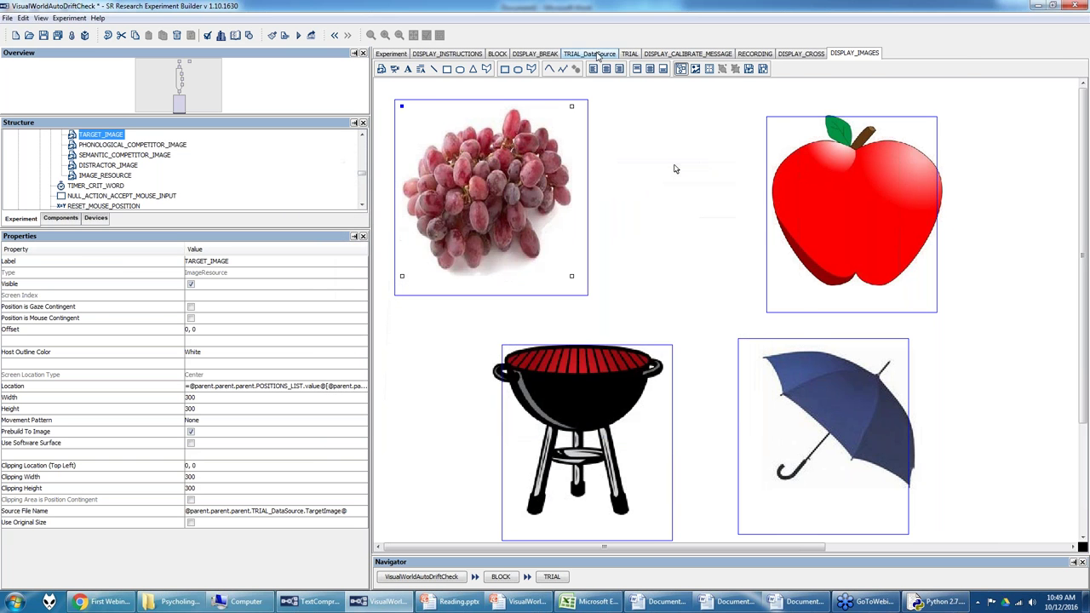
Step: Check the trial data table, then confirm the target location as POSITIONS_LIST indexed by TargetLocation
left_click(598, 55)
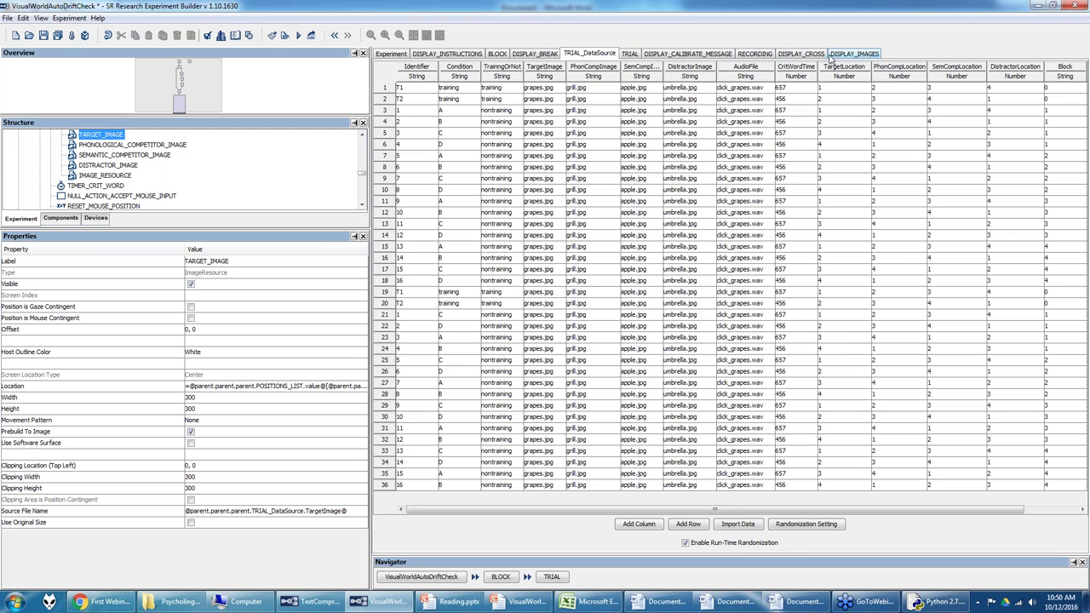
left_click(837, 57)
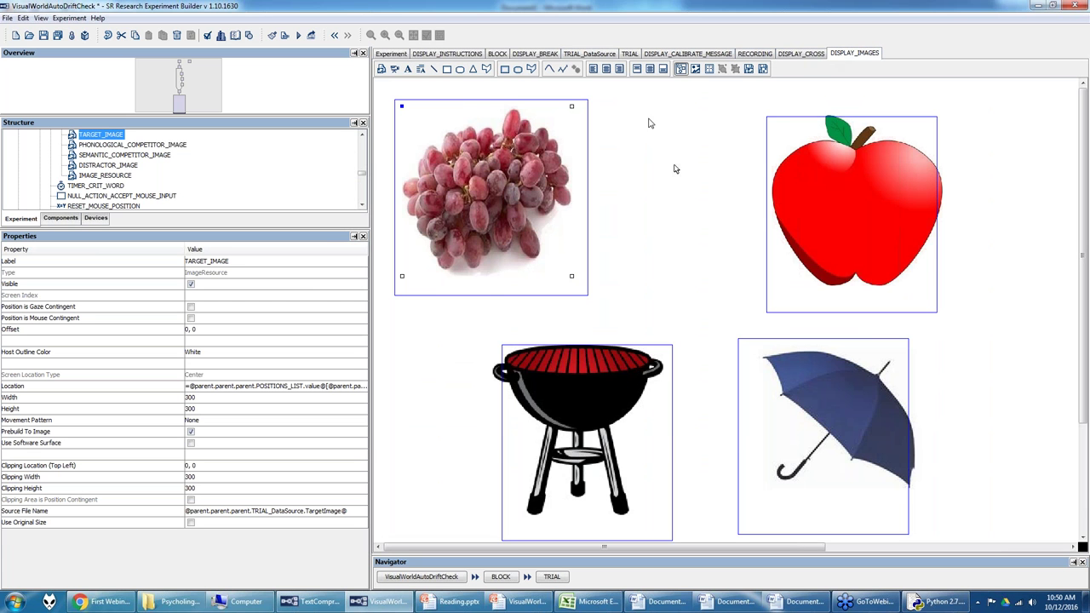
left_click(358, 388)
left_click(362, 386)
left_click_drag(479, 185, 652, 185)
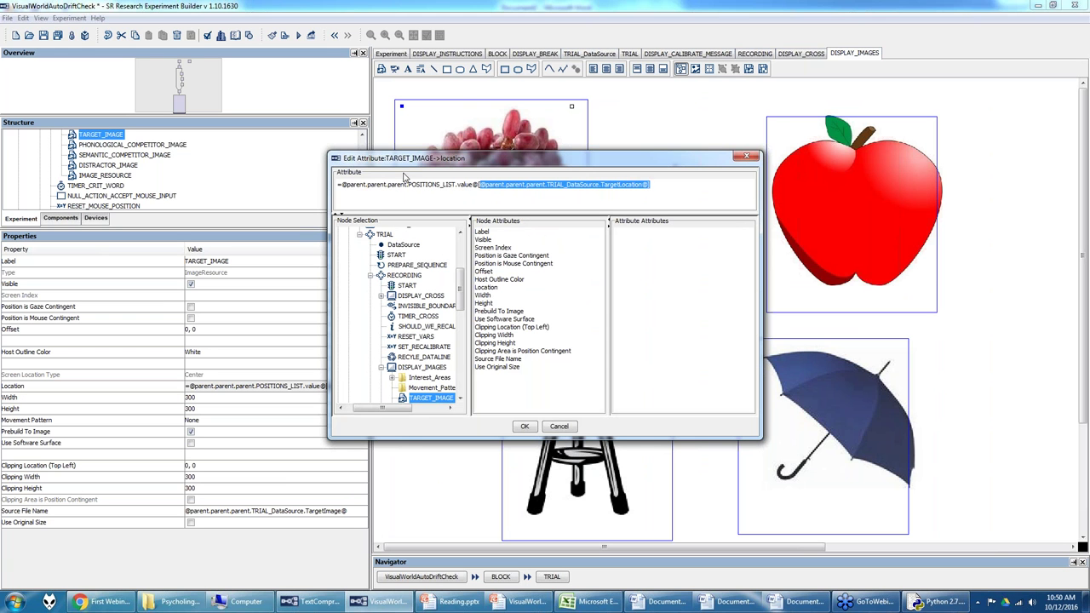
left_click_drag(342, 185, 479, 184)
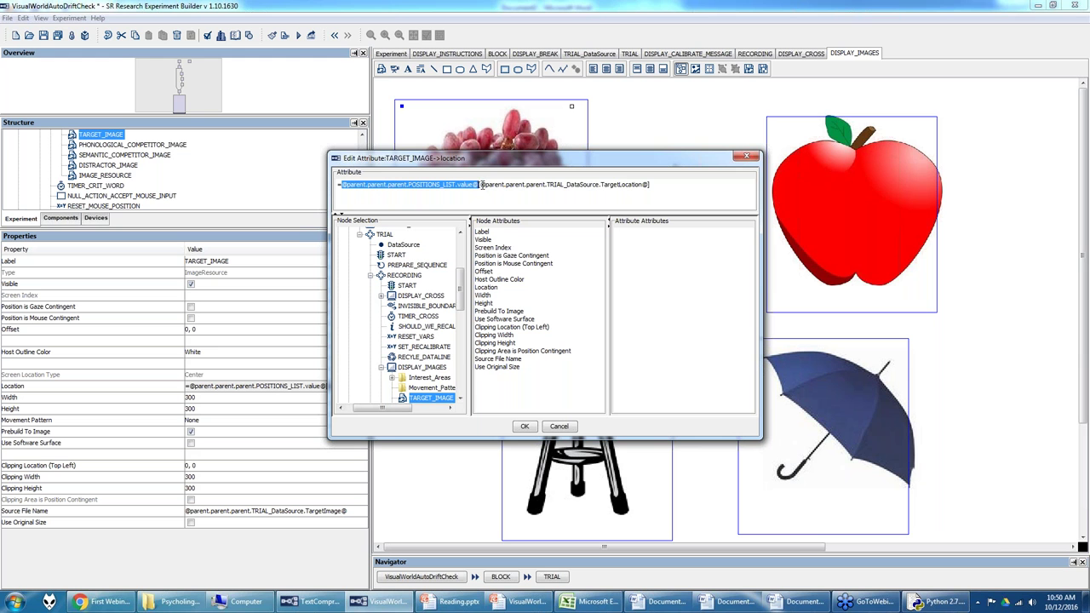
left_click_drag(480, 185, 649, 184)
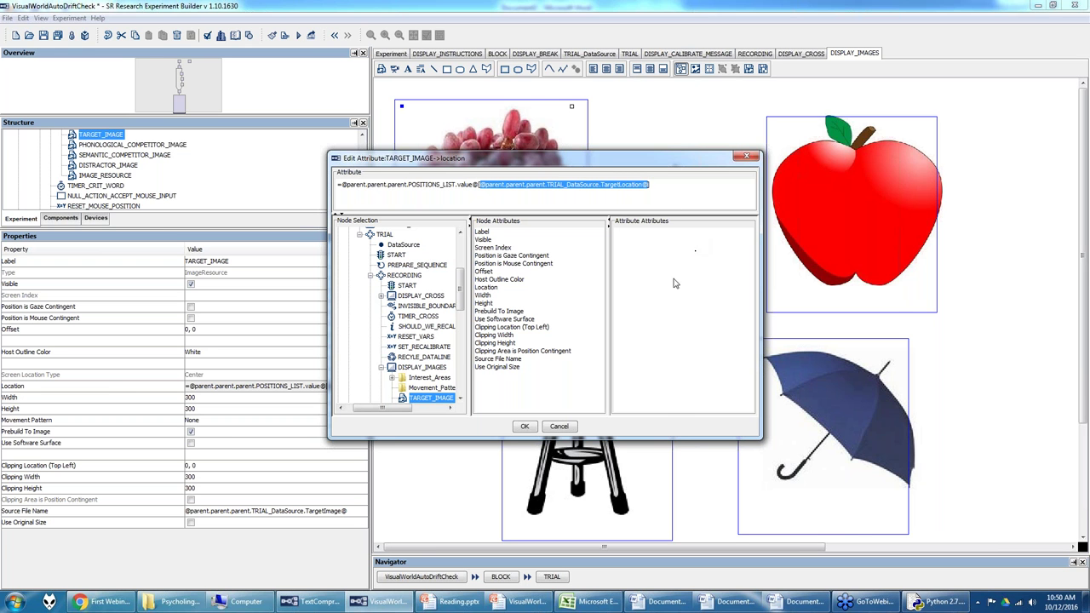
left_click(525, 426)
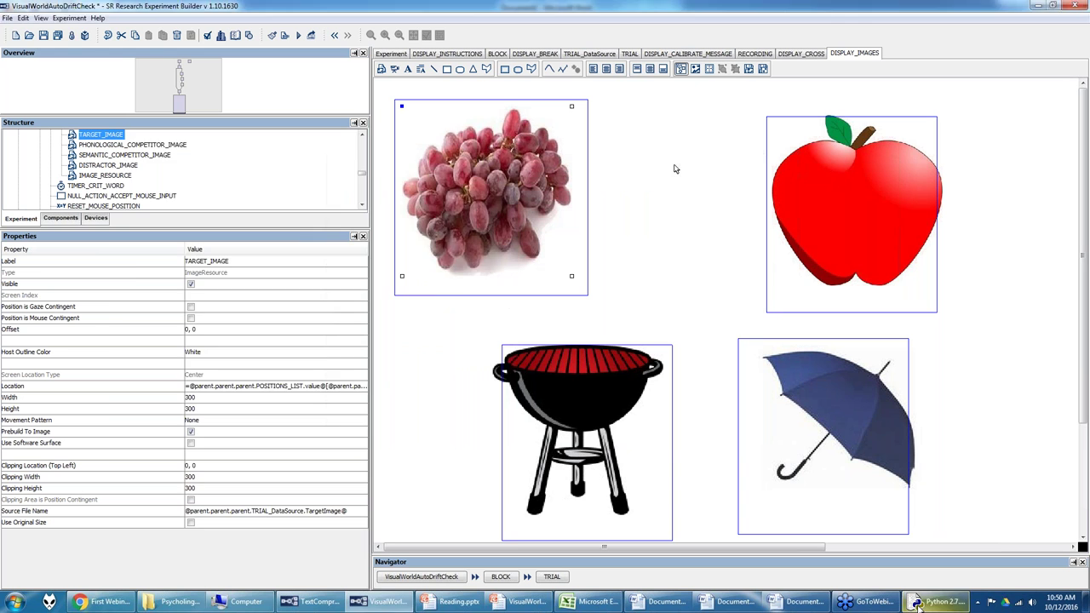
key("alt+Tab")
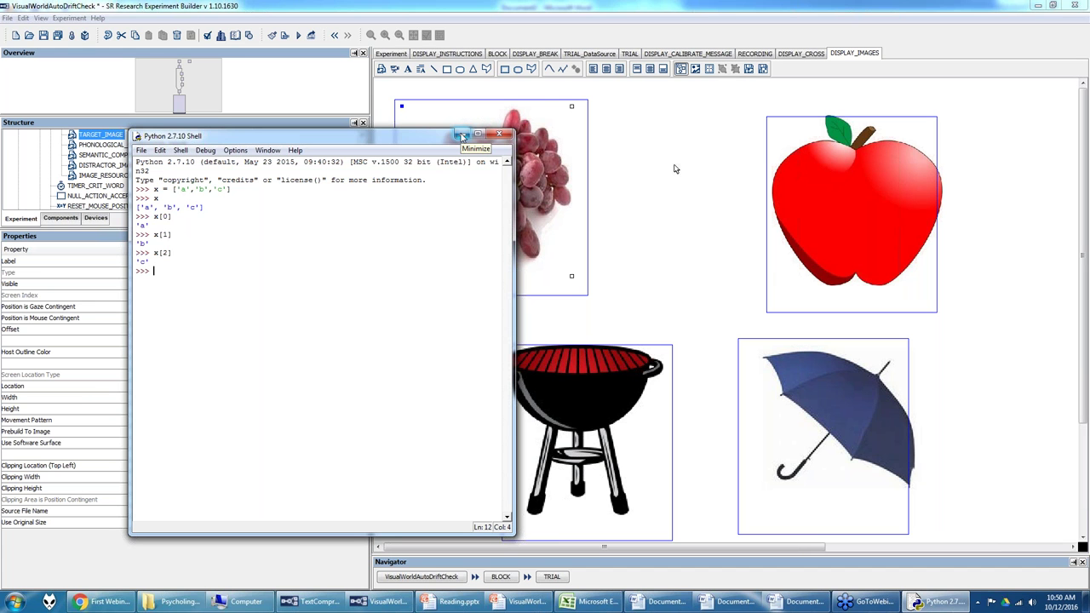
Step: Minimize the Python shell and bring up the TRIAL sequence flow diagram
left_click(461, 136)
left_click(630, 53)
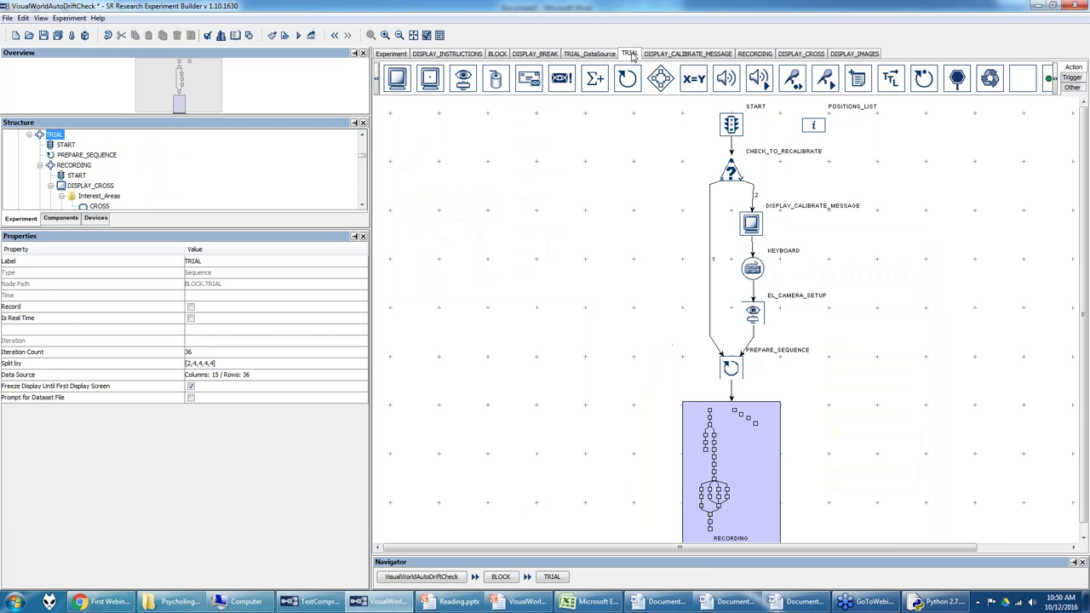
Step: Review the four POSITIONS_LIST screen positions, such as 1440, 270, without changing them
left_click(821, 126)
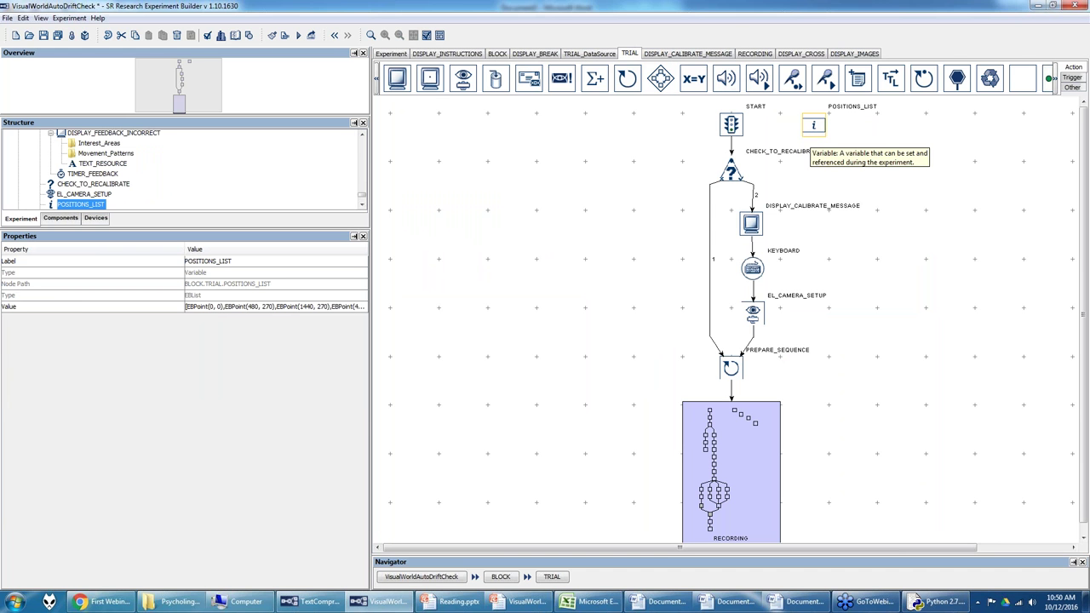
left_click(341, 307)
left_click(362, 306)
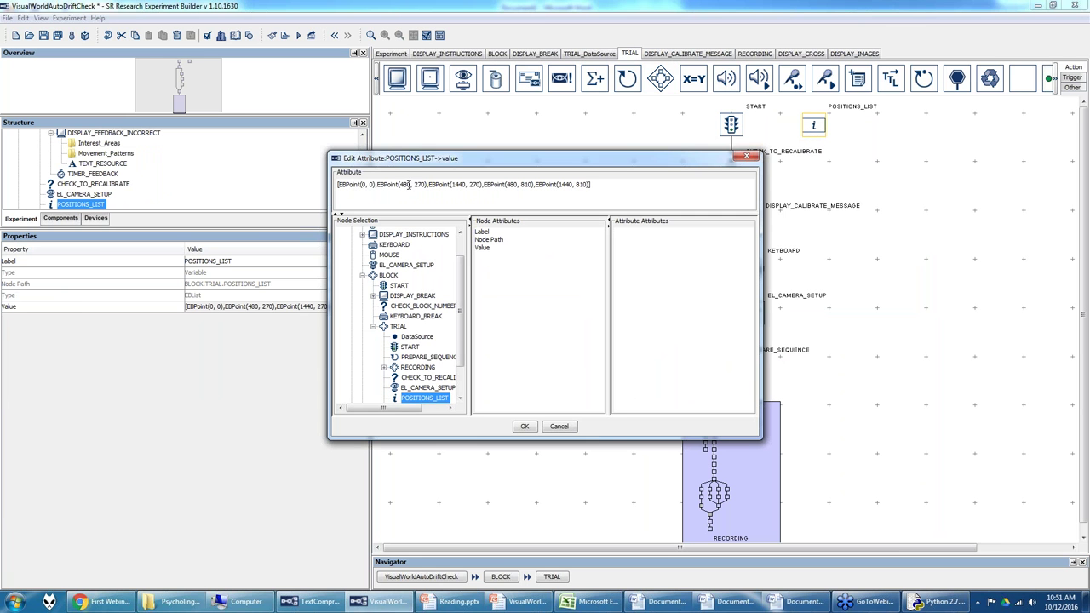
left_click_drag(402, 185, 529, 184)
left_click(526, 426)
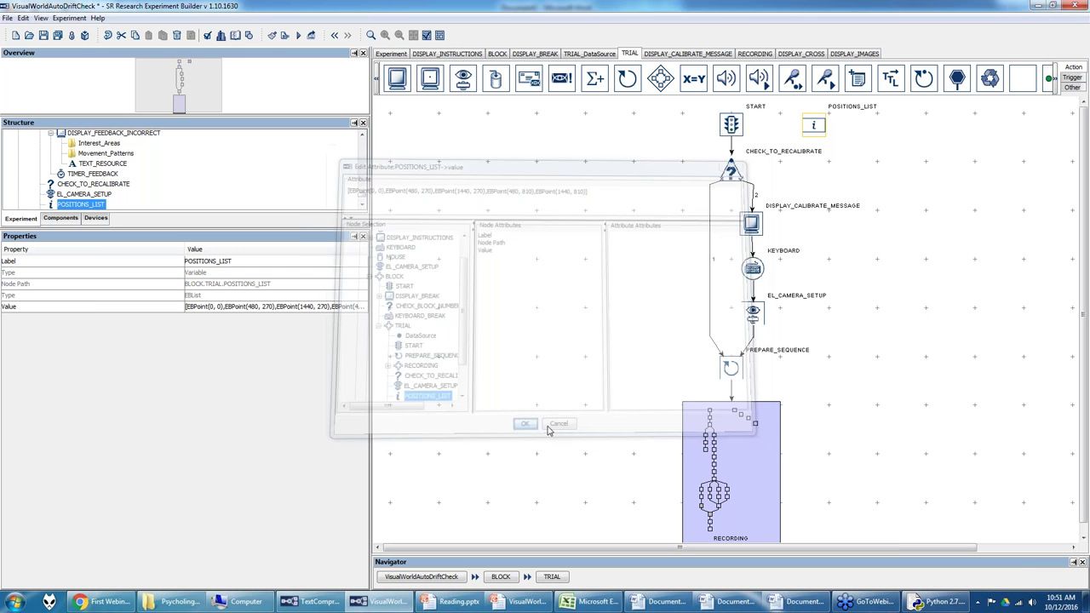
Step: Check the TRIAL_DataSource location columns, then select the apple image's location on DISPLAY_IMAGES
left_click(591, 53)
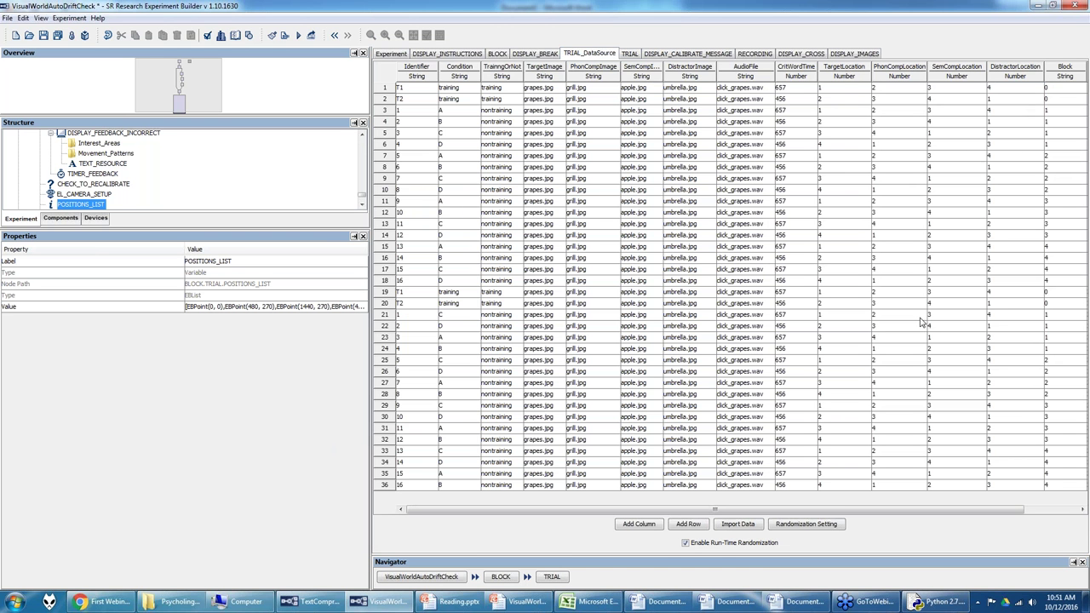
left_click(852, 53)
left_click(857, 162)
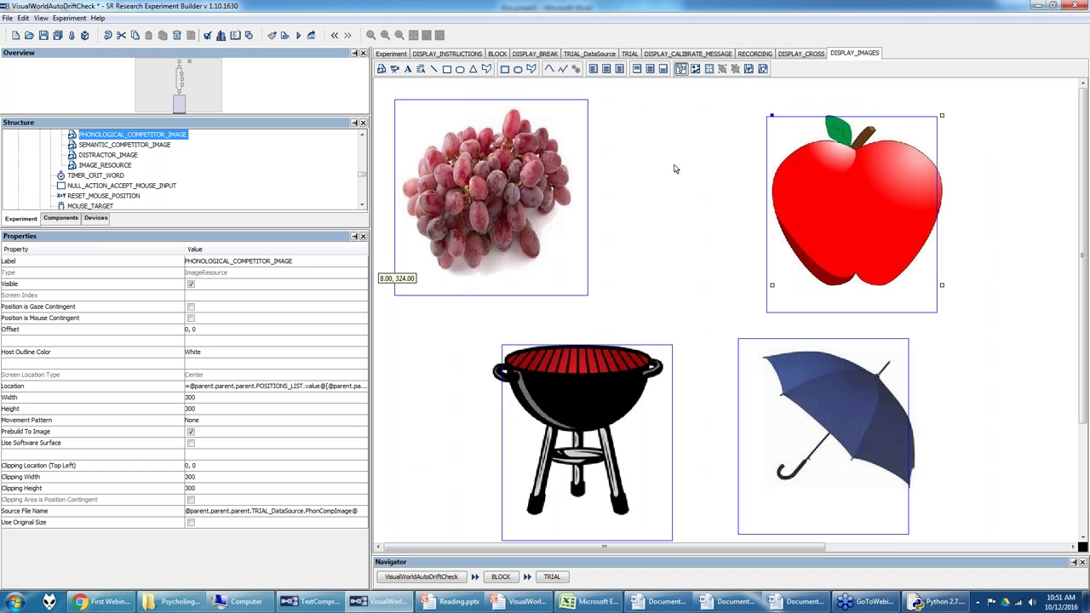
left_click(364, 387)
Step: Delete the apple's existing location expression and apply the emptied location
left_click(361, 386)
left_click_drag(714, 189, 302, 178)
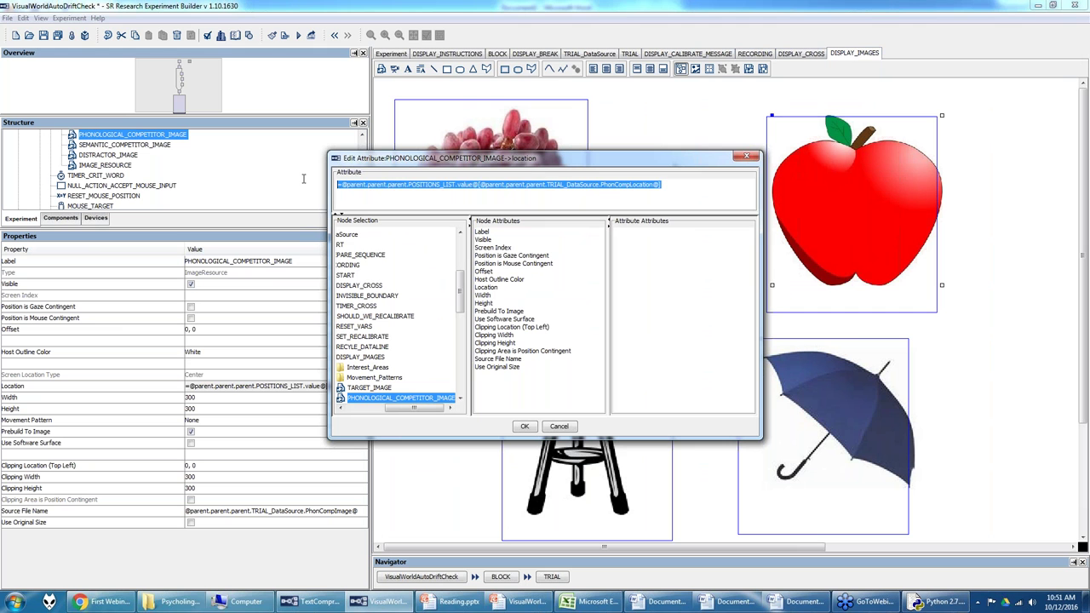
key("BackSpace")
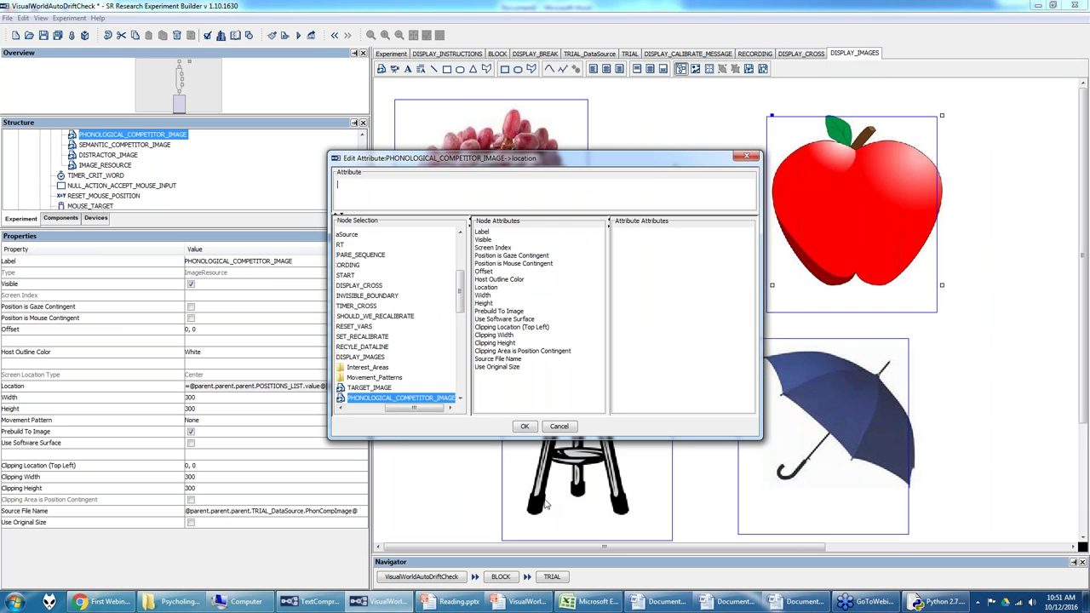
left_click(524, 426)
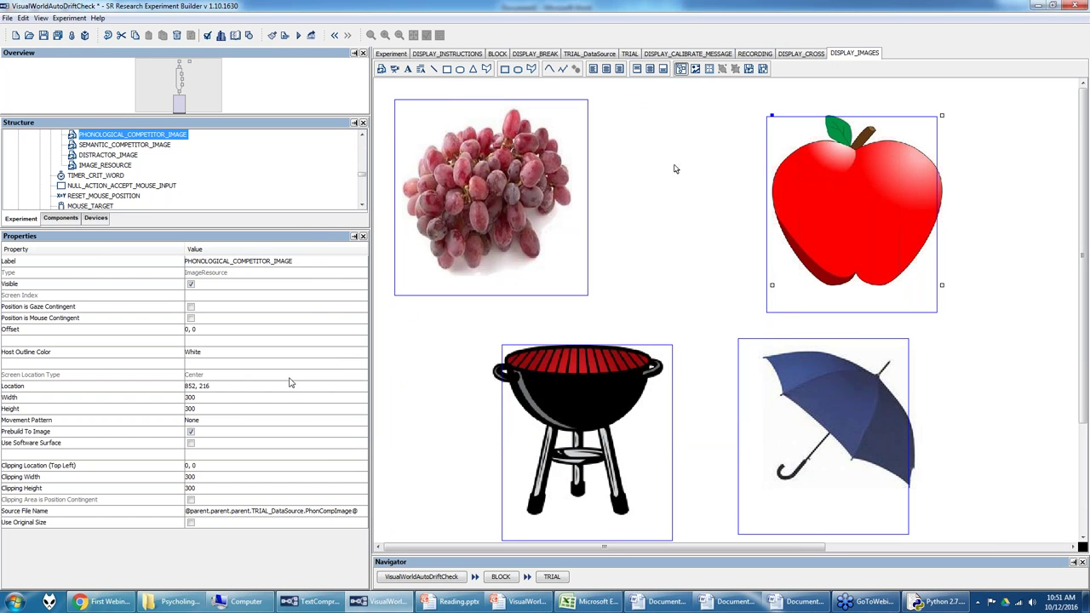
left_click_drag(845, 205, 859, 210)
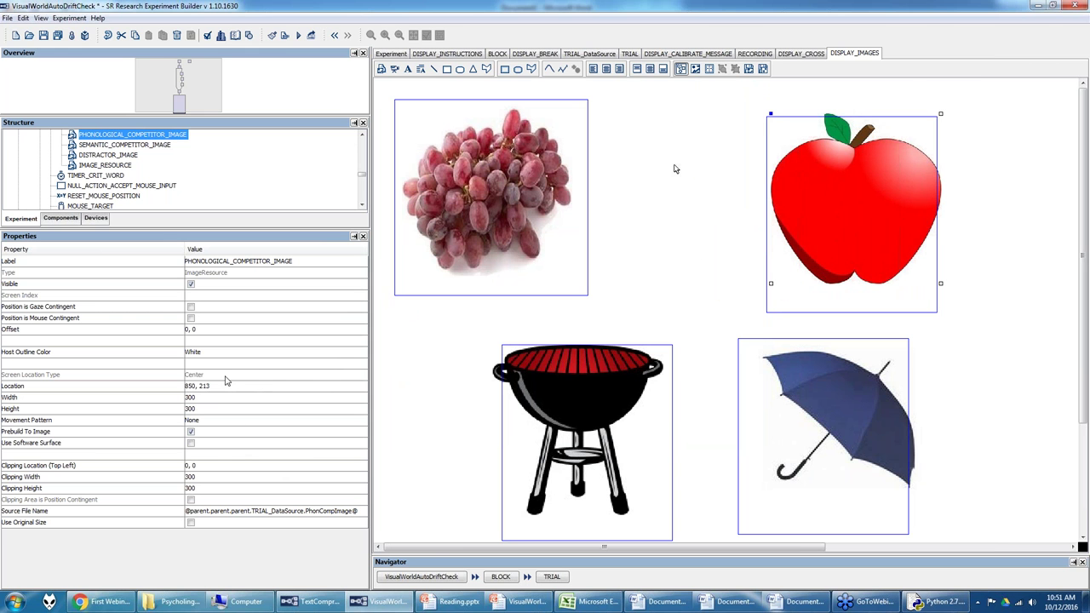
Step: Reopen the apple's location editor and delete the leftover 850, 213 value
left_click(272, 389)
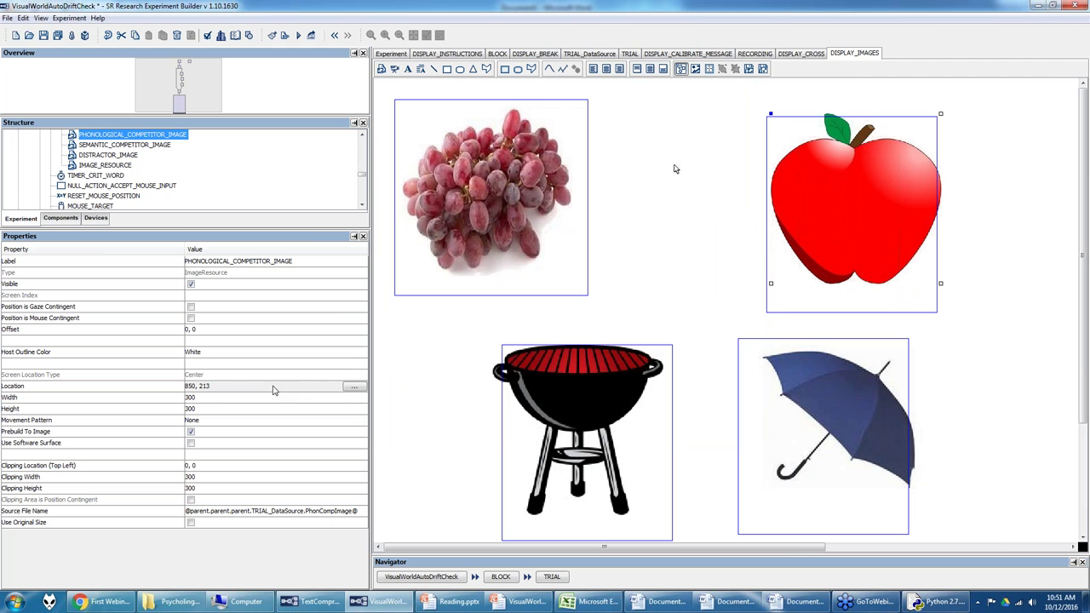
left_click(354, 386)
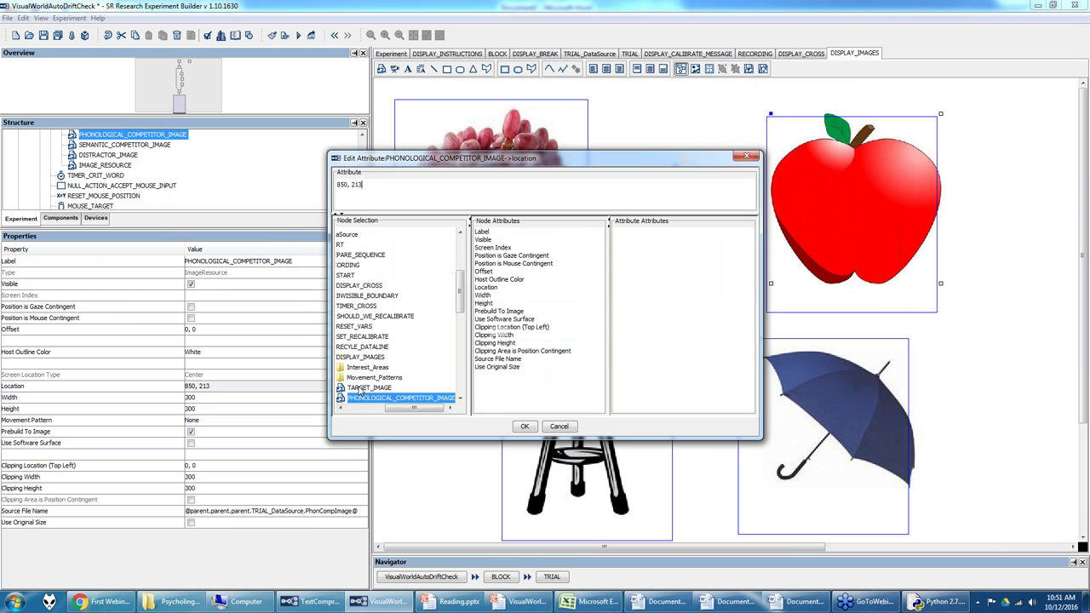
left_click_drag(464, 309, 462, 377)
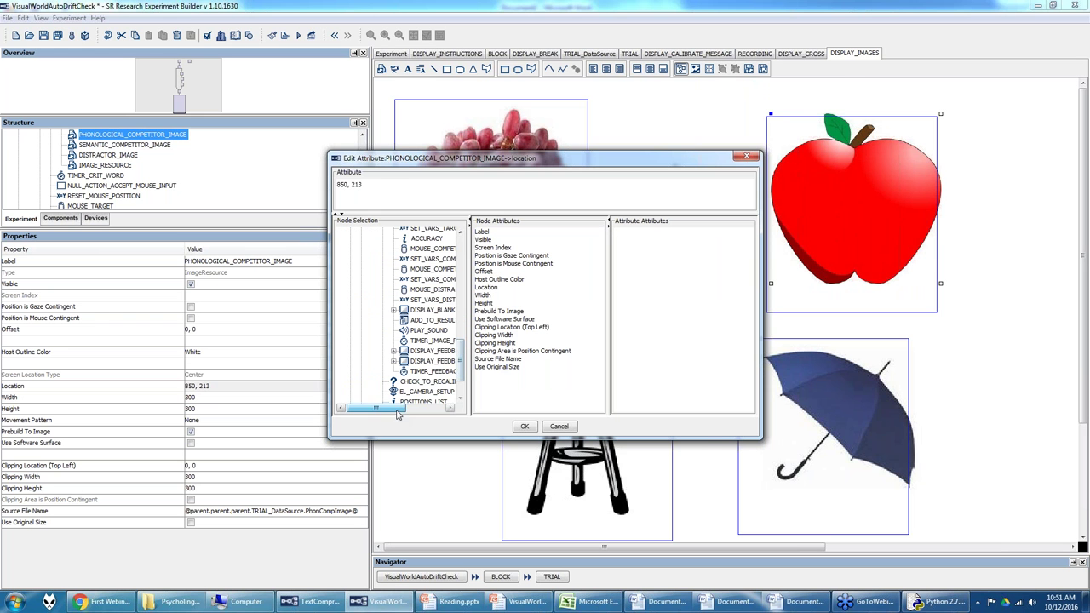
left_click_drag(382, 185, 243, 184)
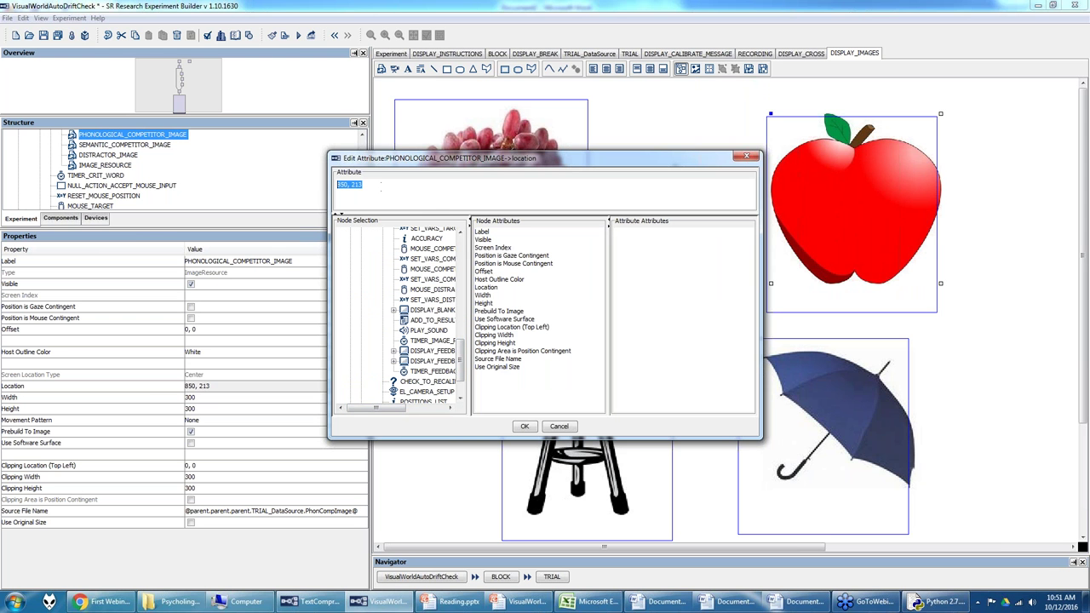
key("Delete")
scroll(459, 362, "down", 2)
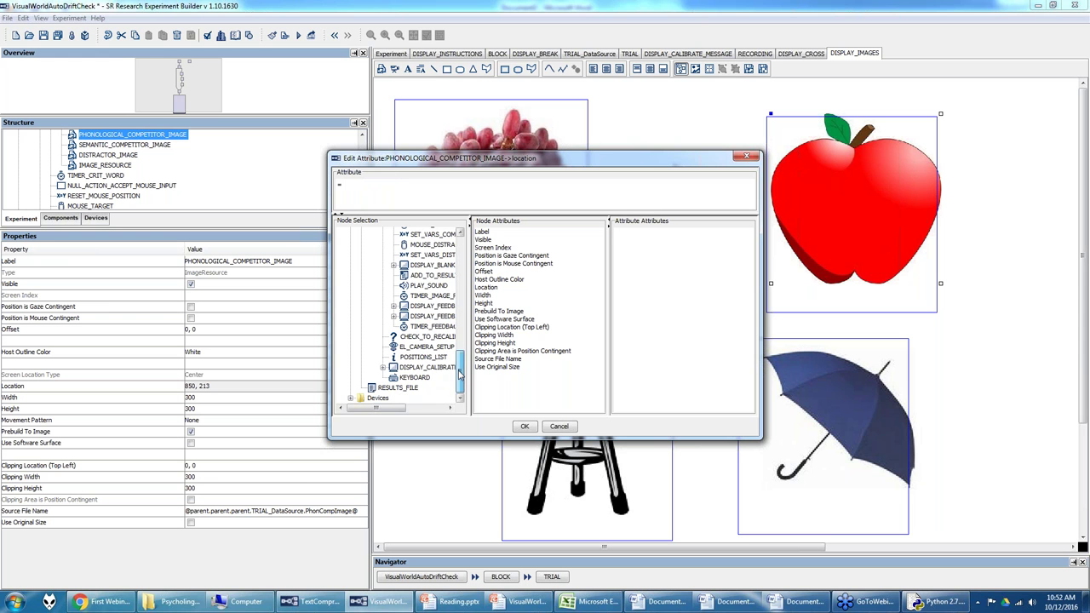
Step: Set the apple's location to POSITIONS_LIST value indexed by the data source's PhonCompLocation column
left_click(424, 358)
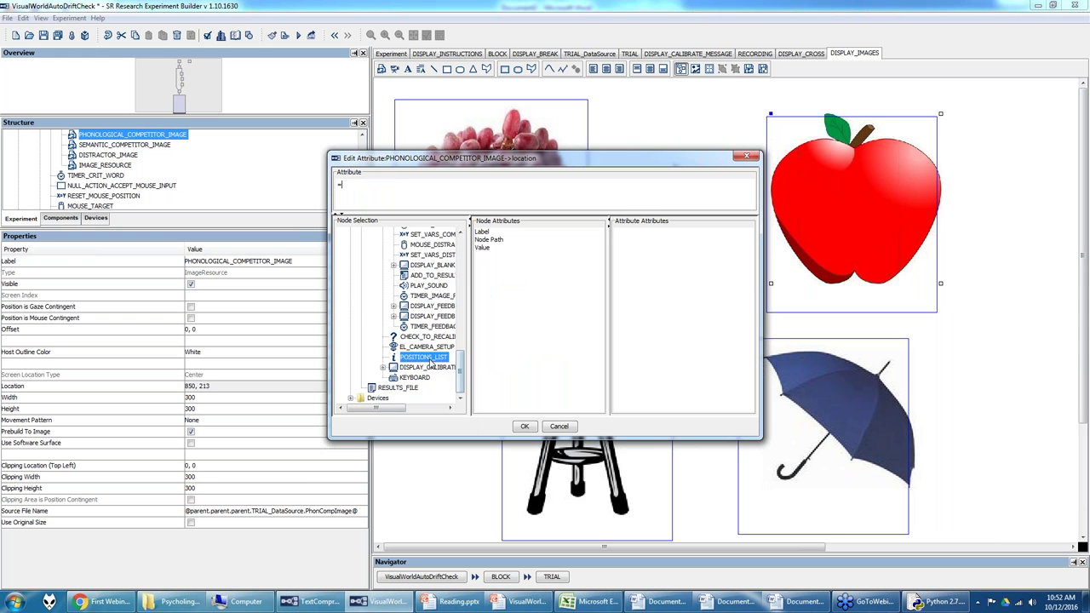
double_click(482, 248)
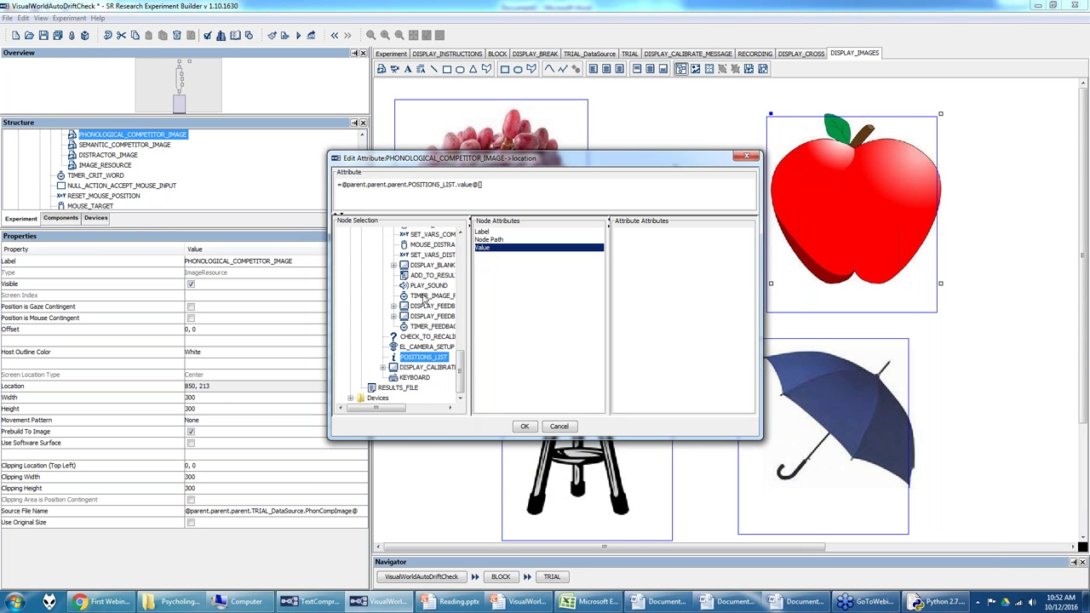
scroll(426, 302, "up", 6)
scroll(428, 309, "up", 8)
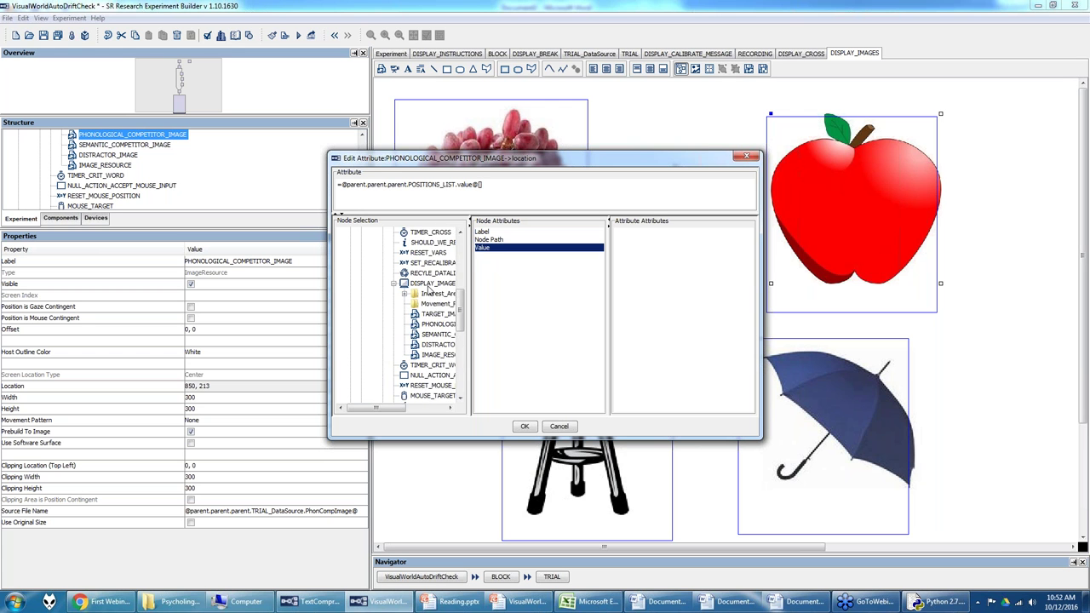
left_click(417, 284)
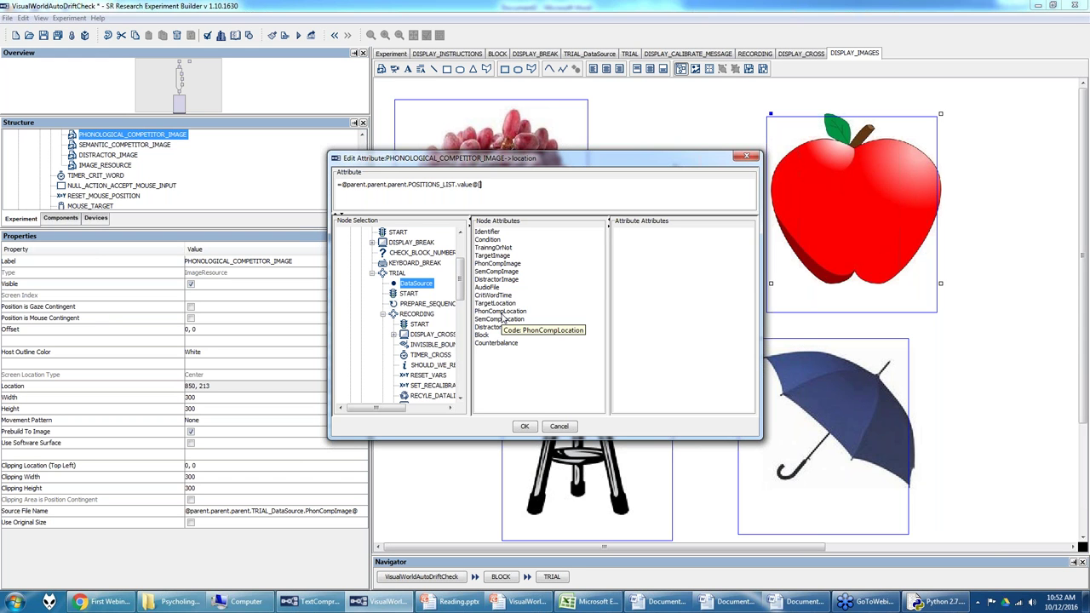
double_click(503, 311)
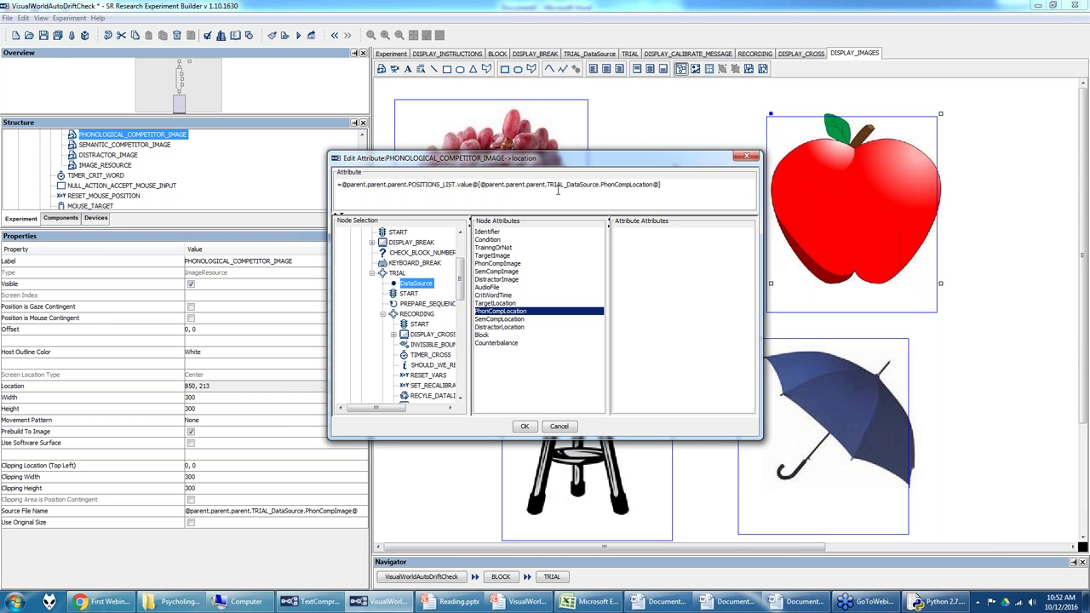
left_click_drag(483, 187, 669, 184)
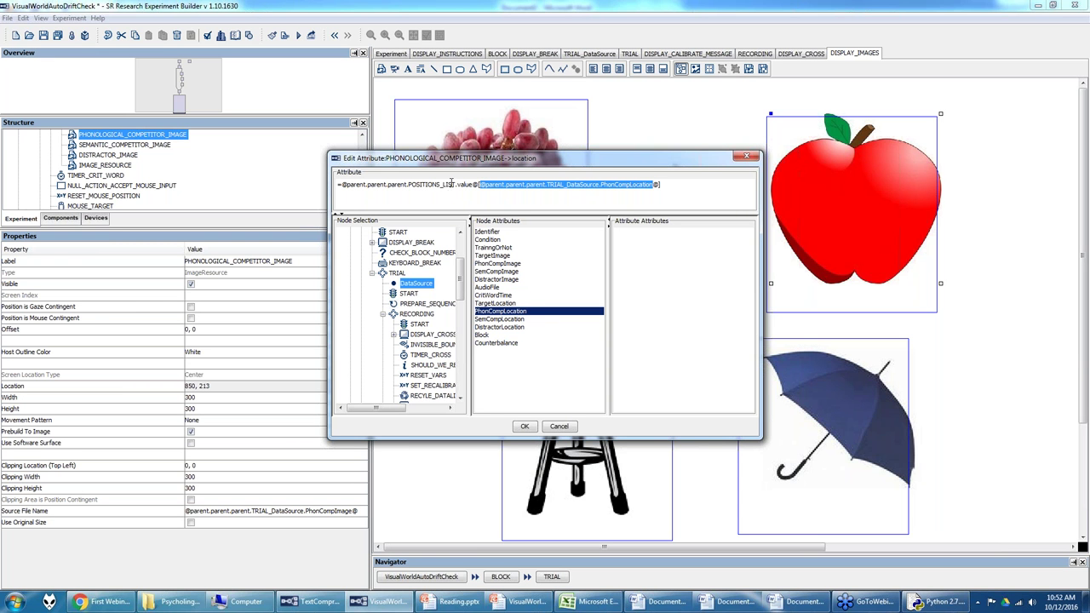
left_click(523, 426)
left_click(611, 389)
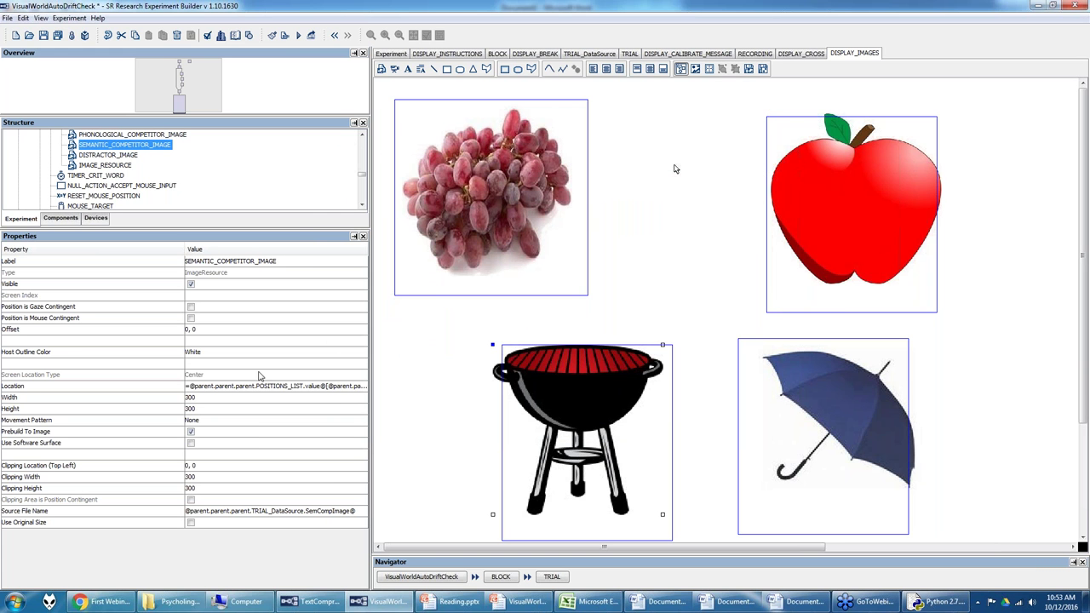
Step: Confirm the umbrella's location uses POSITIONS_LIST by DistractorLocation, then inspect the TARGET interest area
left_click(829, 392)
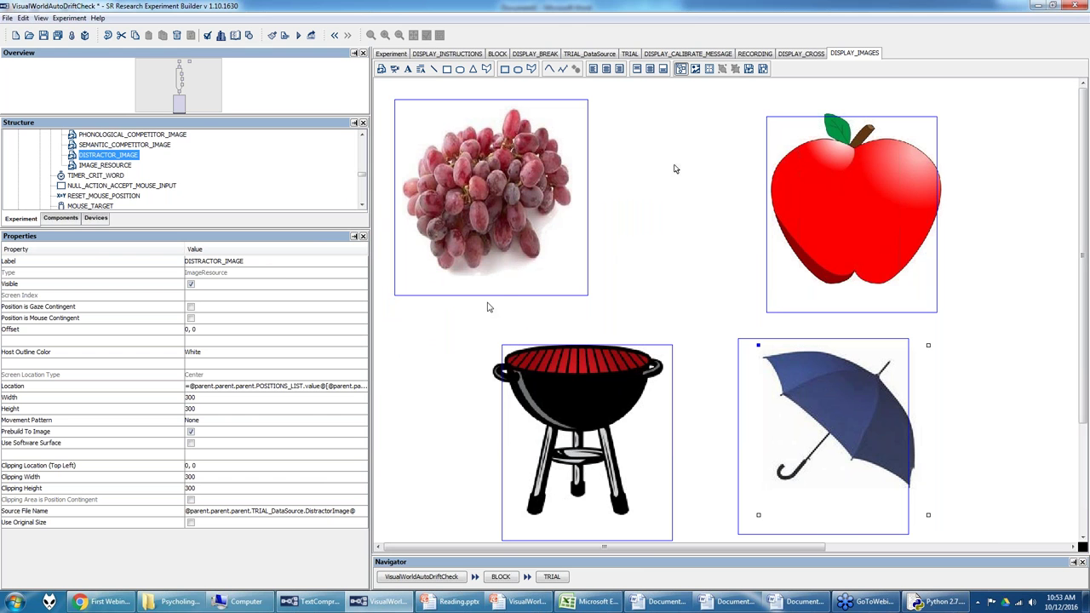
left_click_drag(372, 389, 492, 387)
left_click(443, 386)
left_click(483, 386)
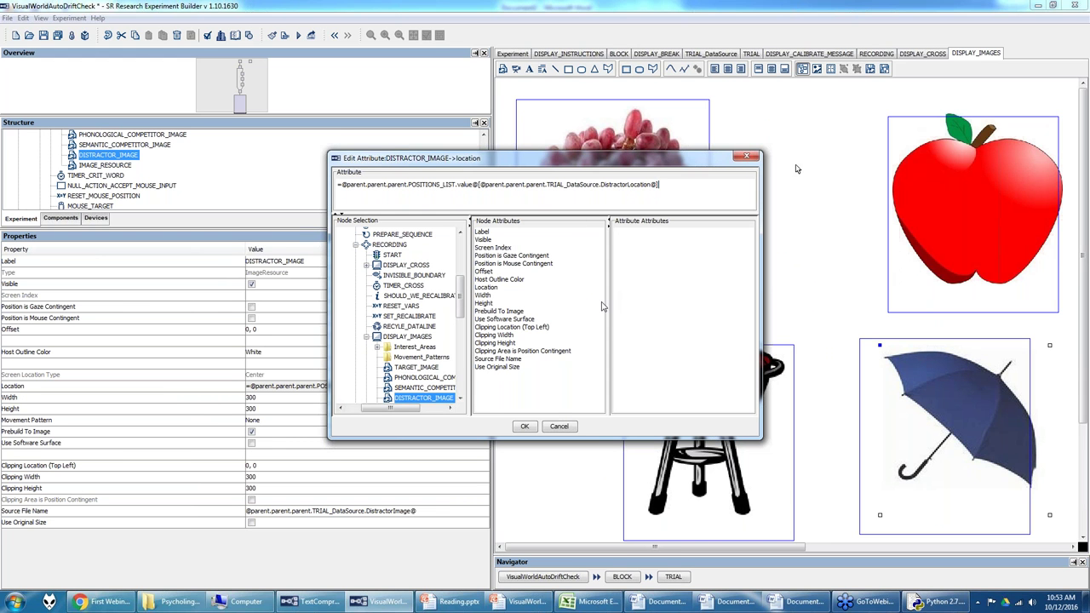
left_click(524, 426)
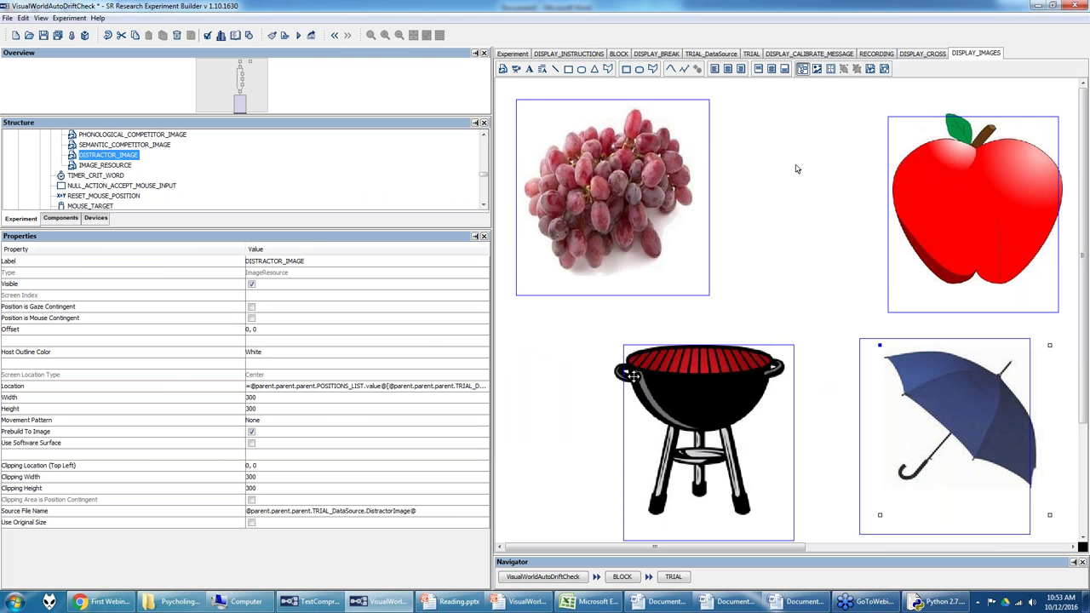
left_click(515, 258)
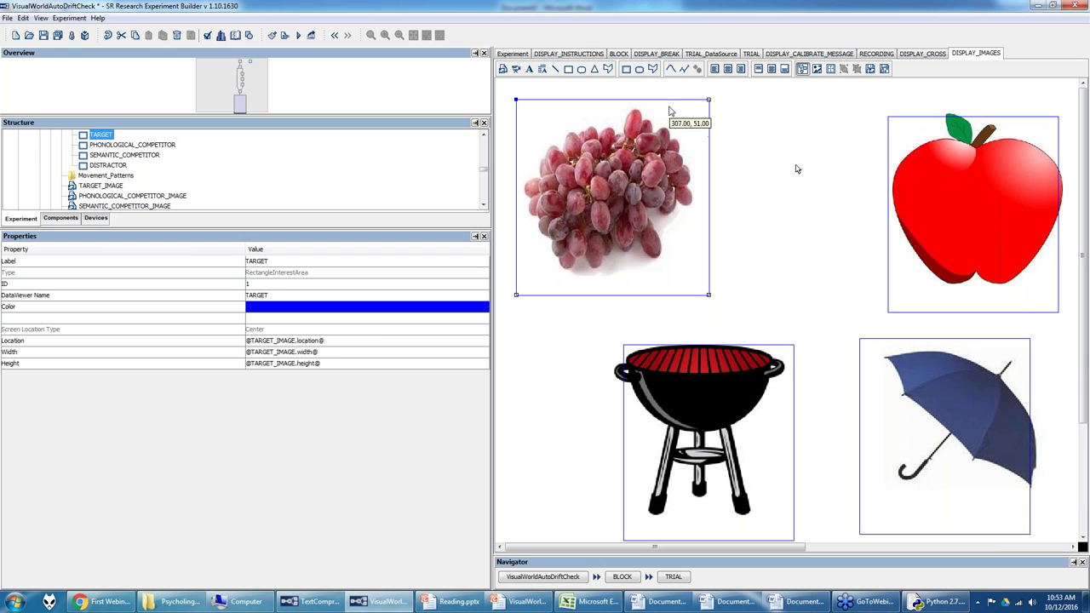
left_click(899, 128)
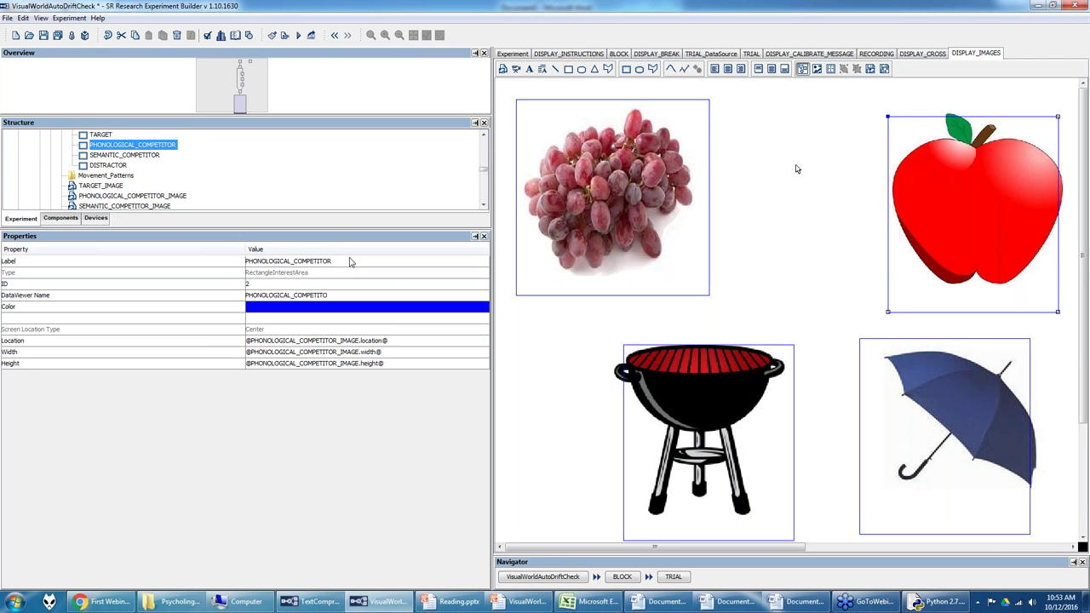
left_click(516, 258)
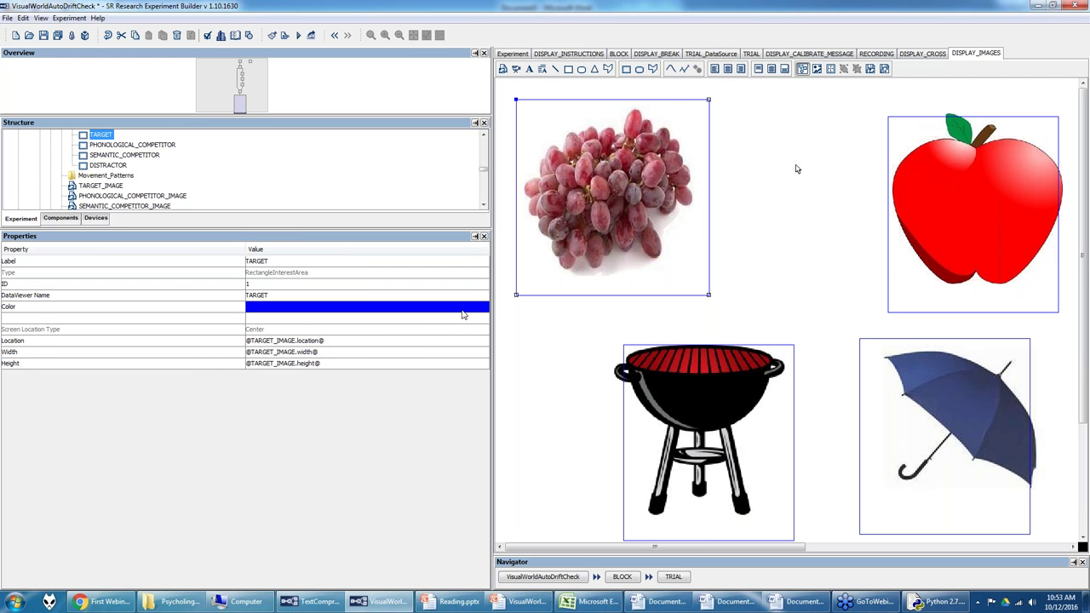
scroll(123, 181, "up", 1)
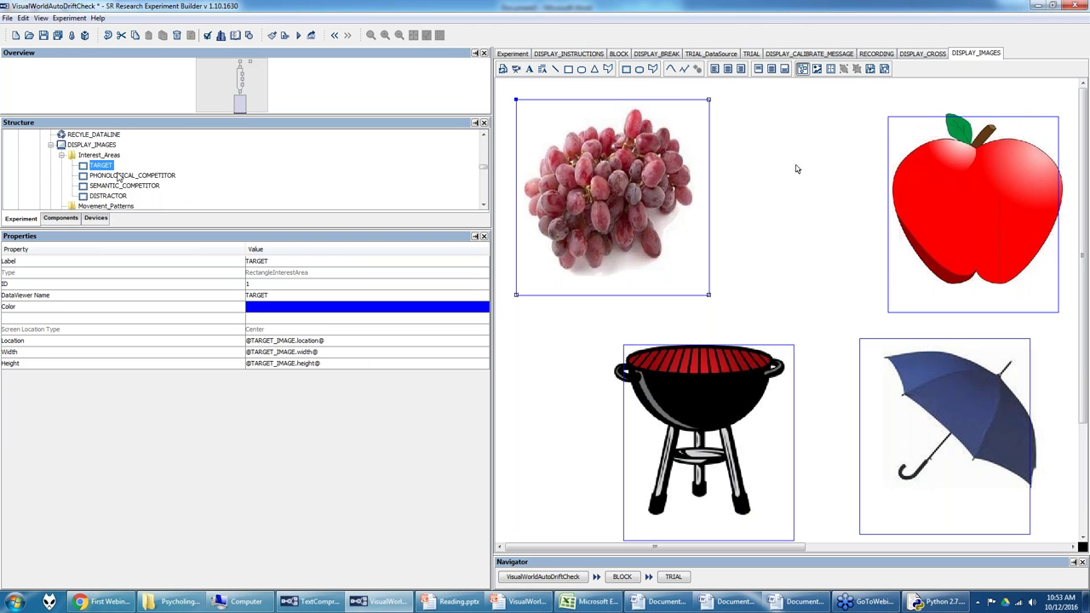
scroll(119, 176, "down", 1)
left_click(113, 186)
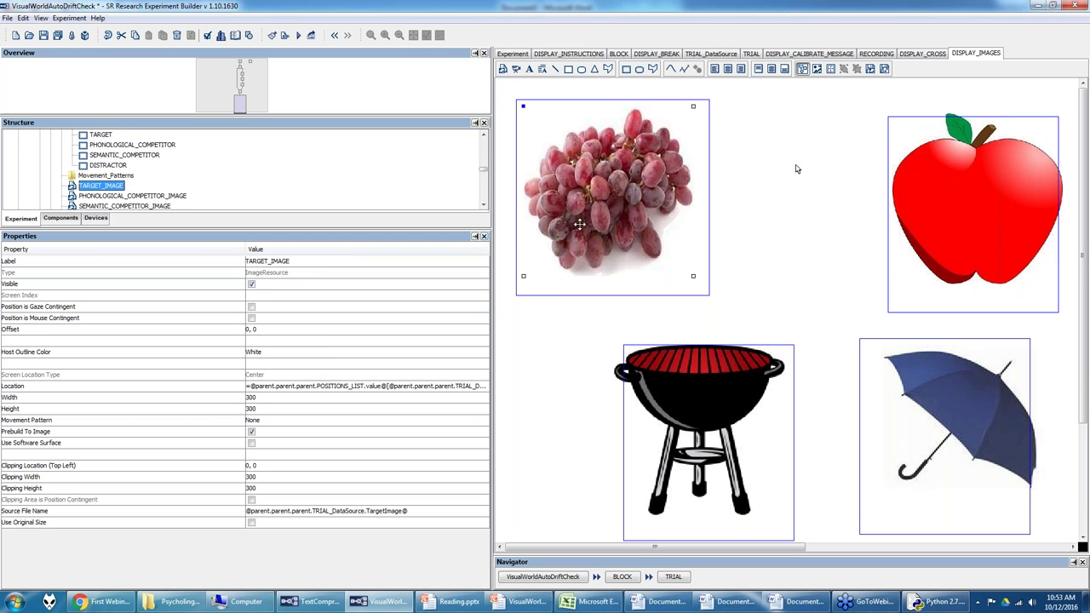
left_click(516, 263)
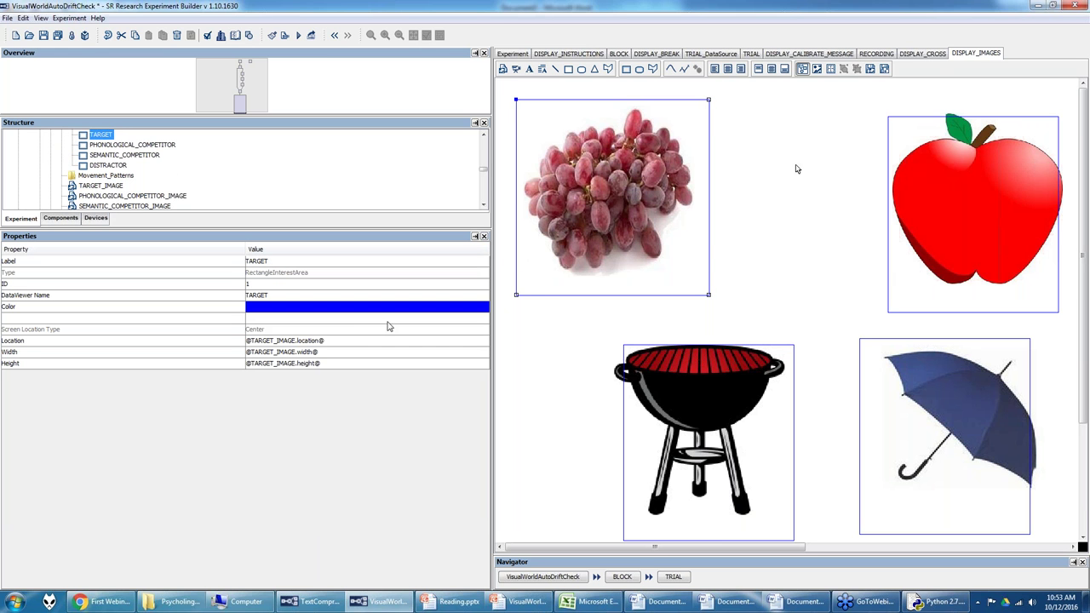
left_click(344, 340)
key("ctrl+a")
type("207, 210")
key("Return")
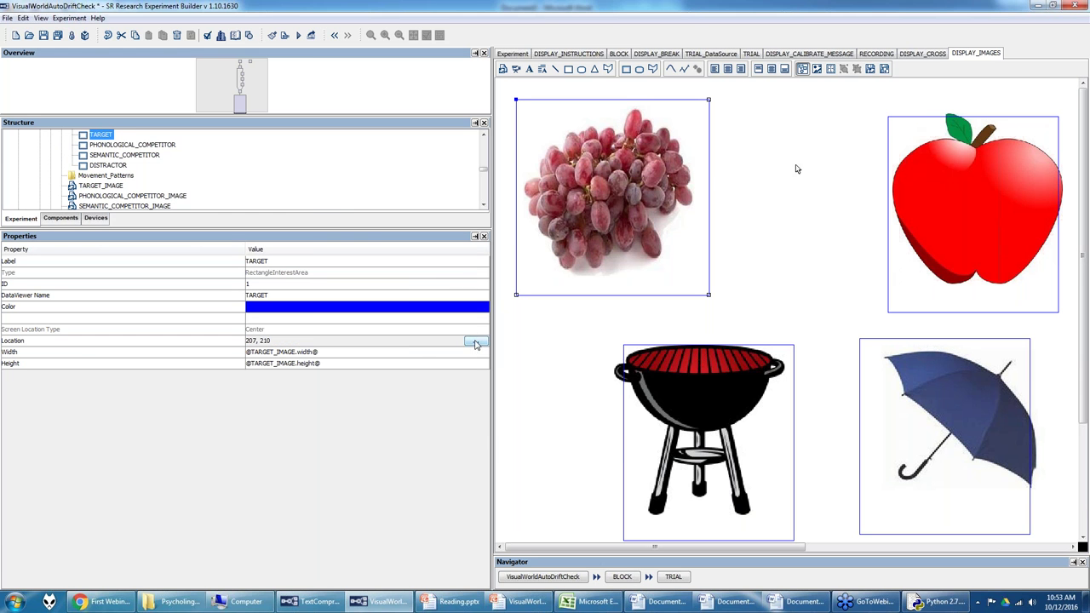
left_click(478, 341)
scroll(438, 364, "down", 4)
left_click(437, 335)
double_click(493, 287)
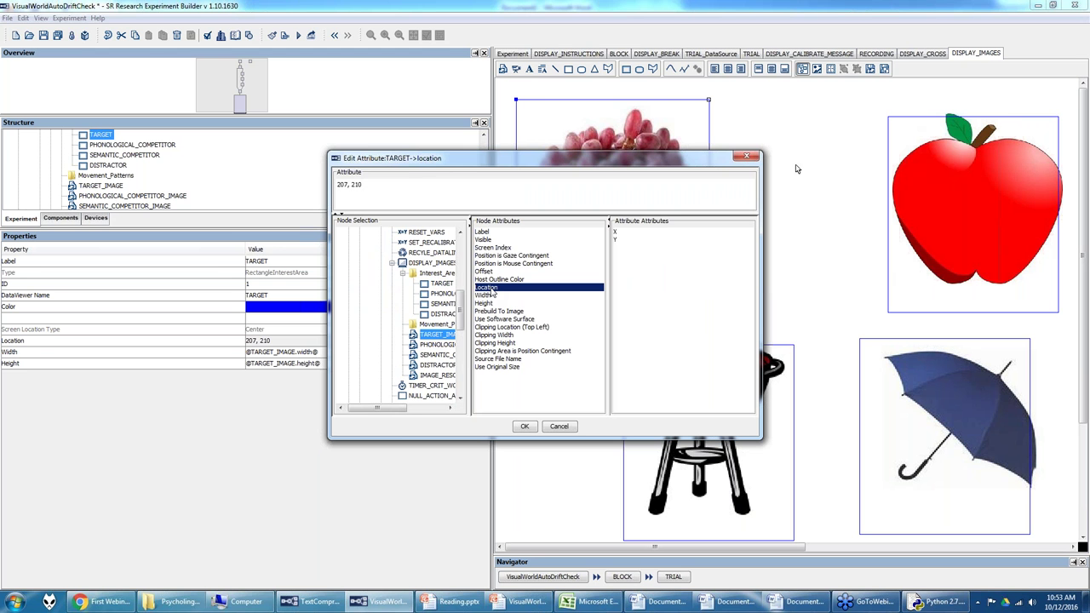
left_click(524, 426)
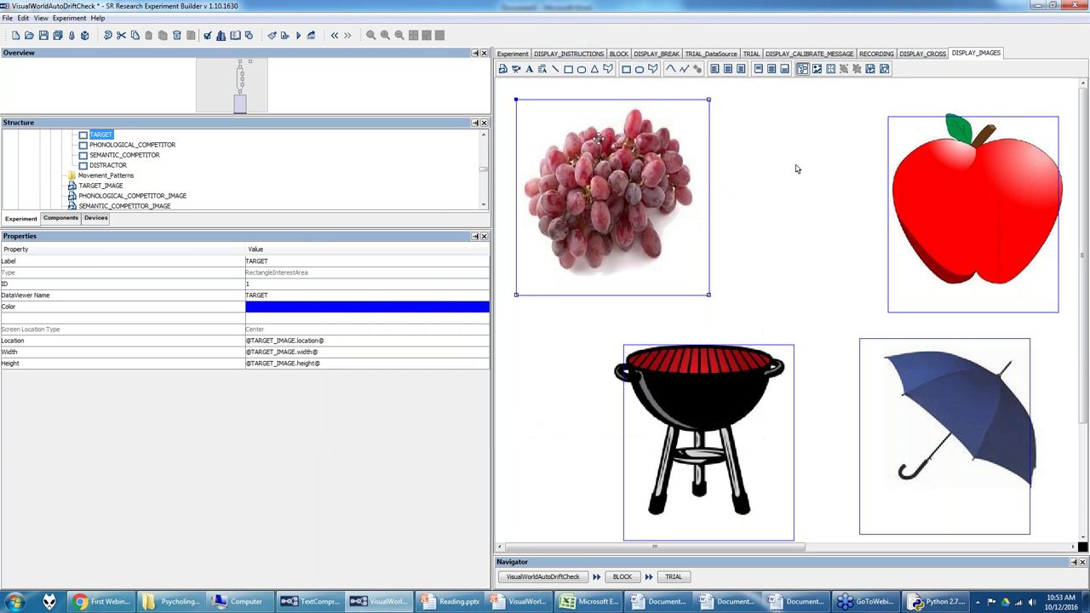
left_click(611, 164)
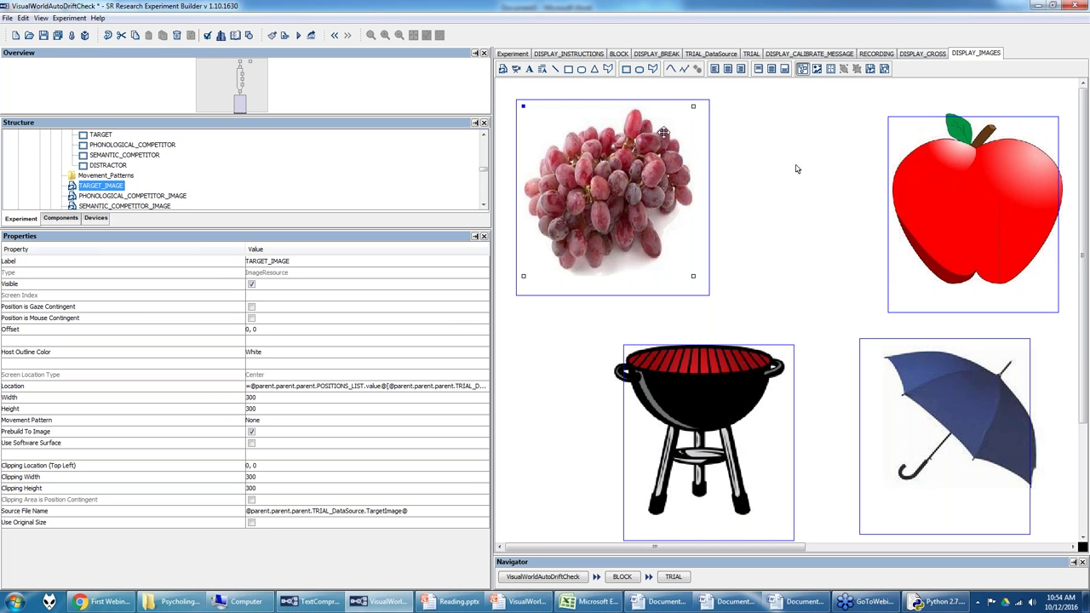
left_click(561, 99)
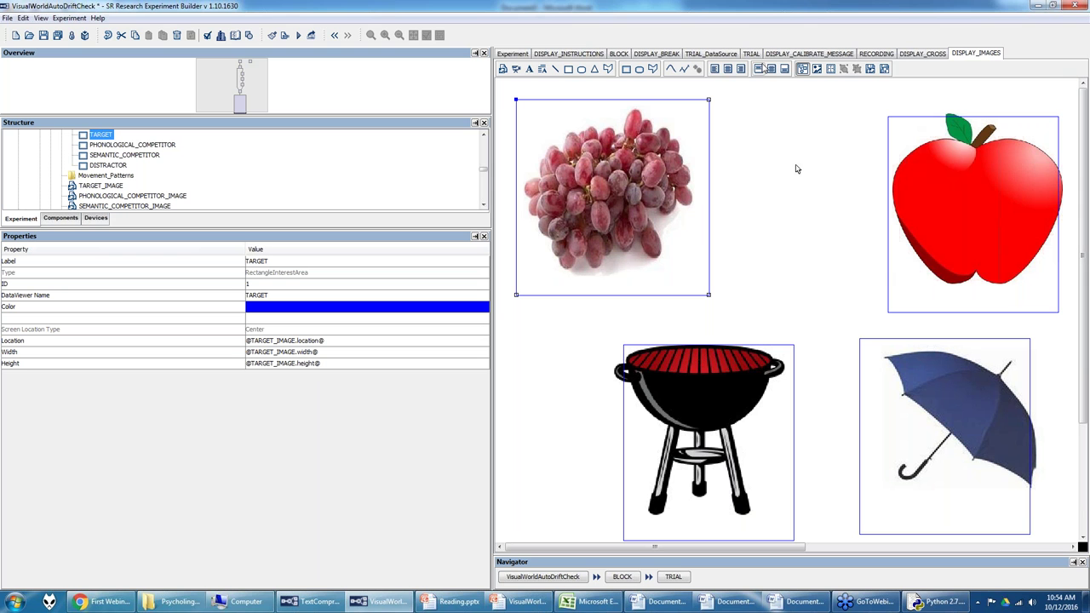
Step: Inspect the TIMER_IMAGE_PREVIEW and DISPLAY_IMAGES settings in the RECORDING sequence
left_click(862, 56)
left_click_drag(1086, 275, 1086, 326)
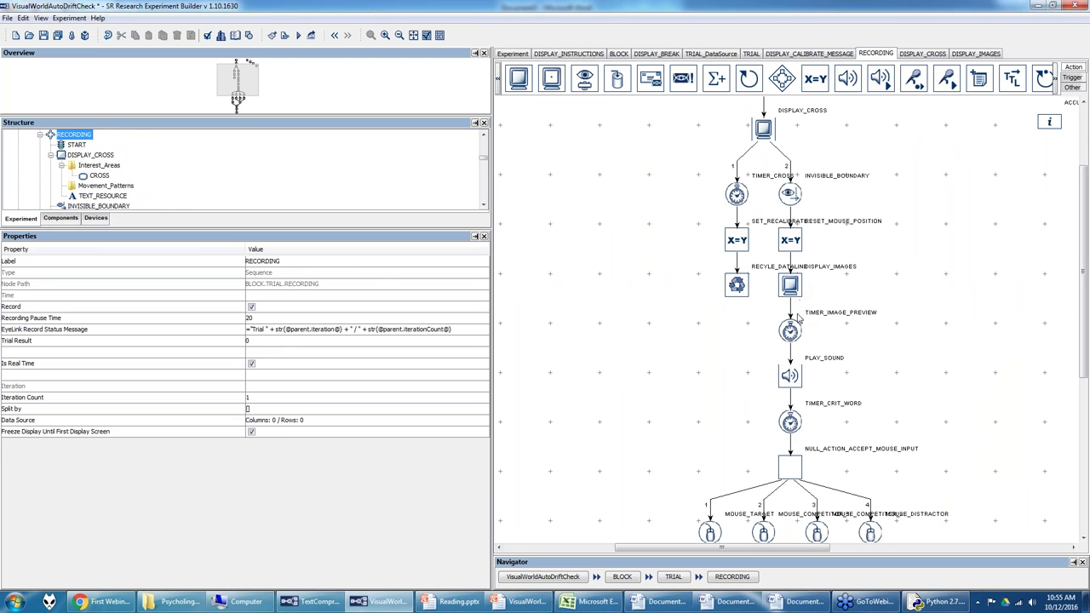
left_click(797, 329)
left_click(797, 288)
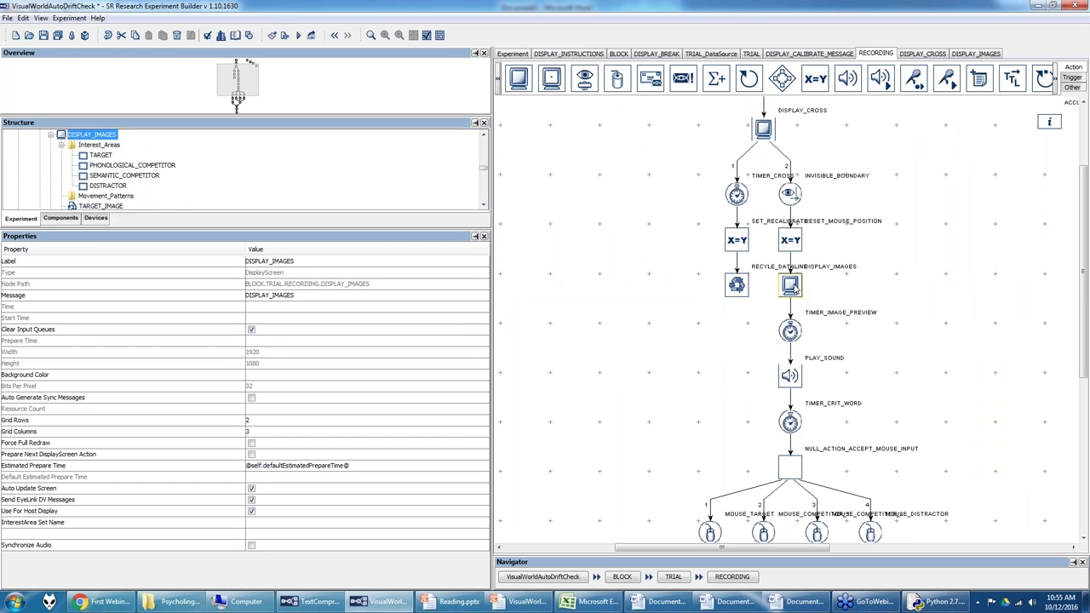
left_click(794, 329)
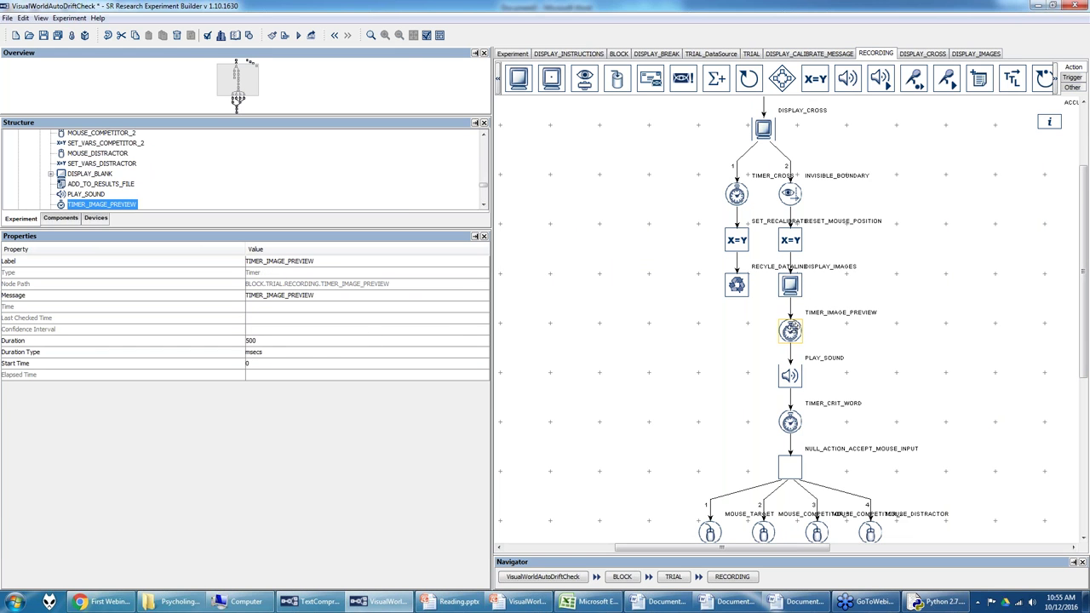
Step: Review the PLAY_SOUND action's sound file reference, then view the TRIAL_DataSource table
left_click(790, 375)
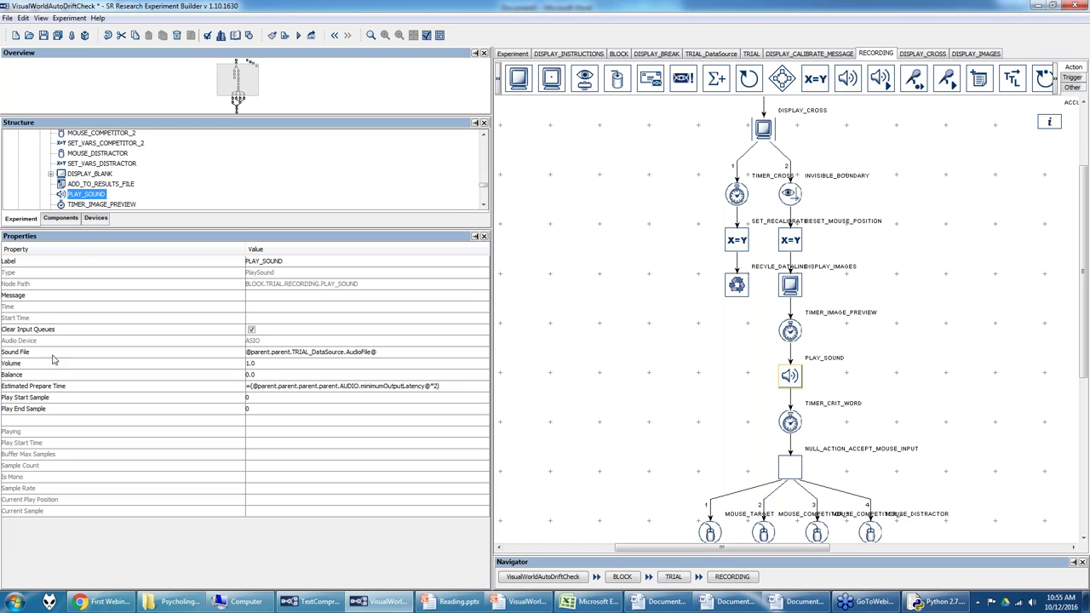
left_click(469, 355)
left_click(474, 354)
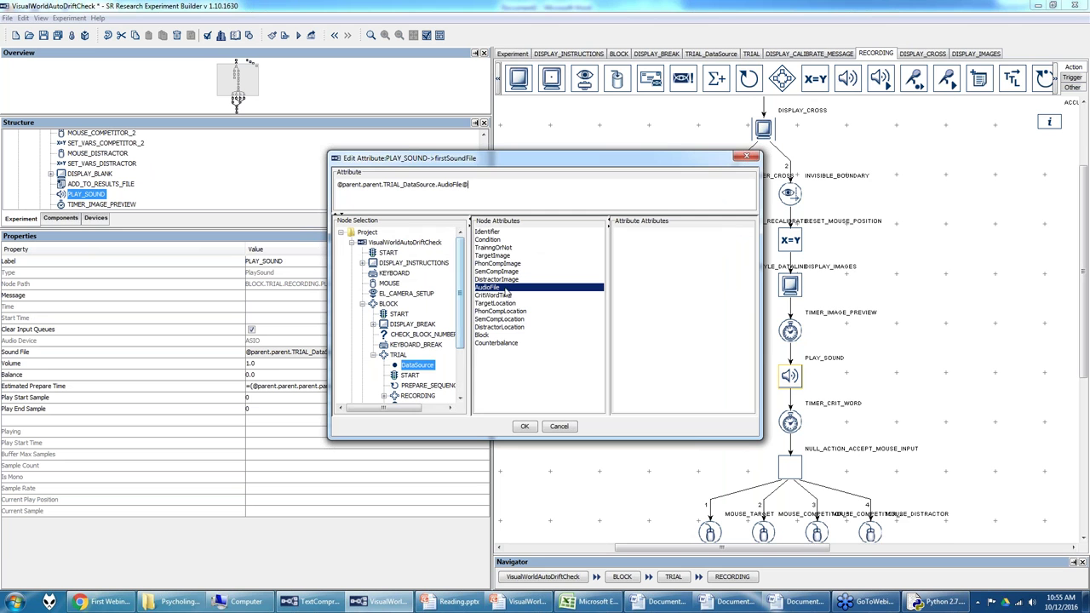
key("Return")
left_click(712, 55)
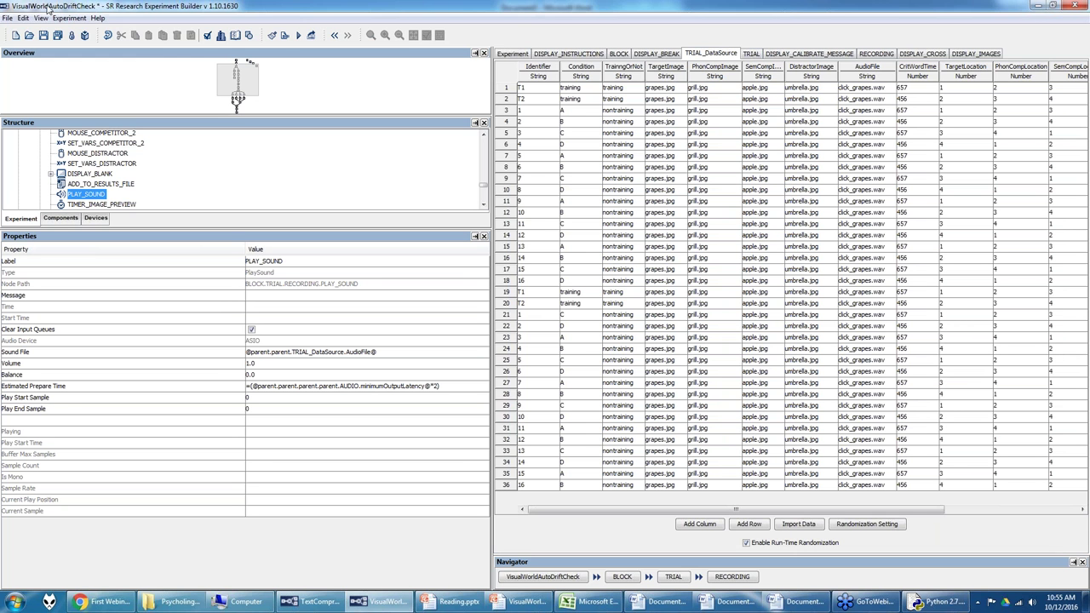
Step: Review the Library Manager's images and the click_grapes.wav sound, then return to RECORDING
left_click(23, 17)
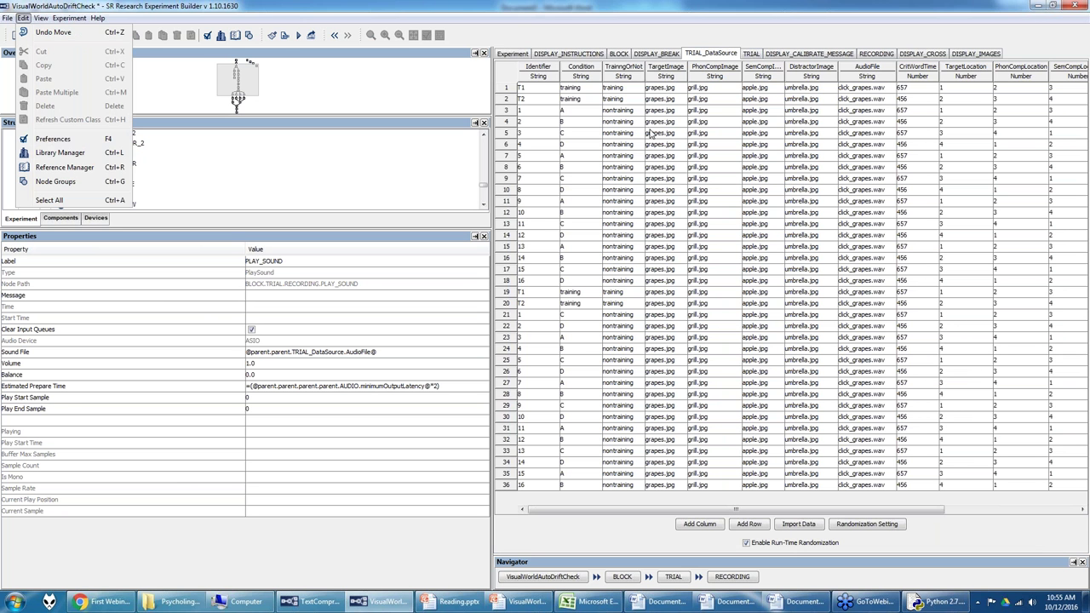
left_click(71, 158)
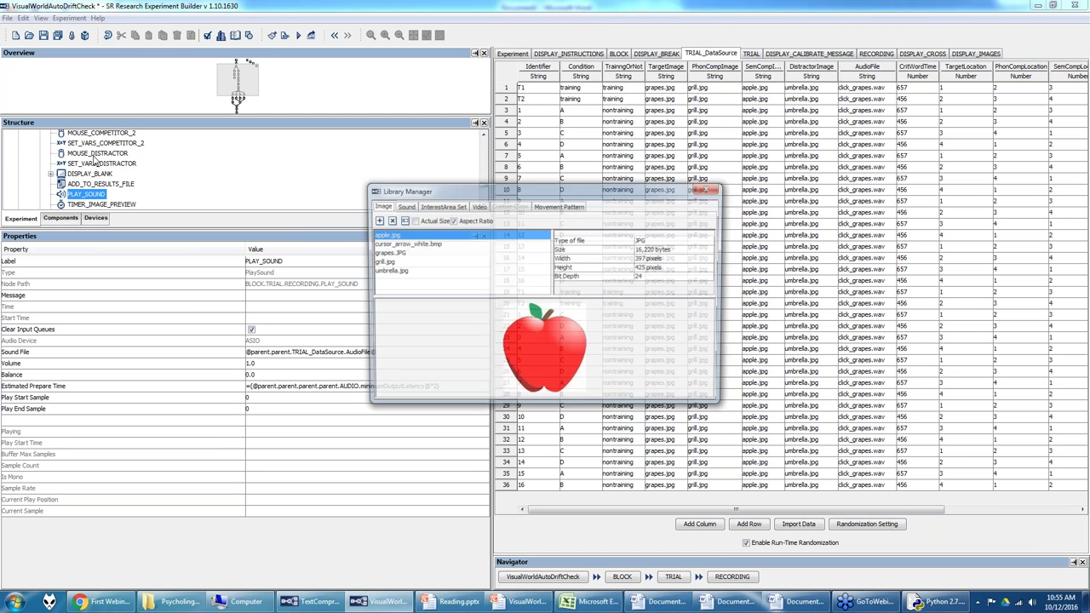
left_click(404, 207)
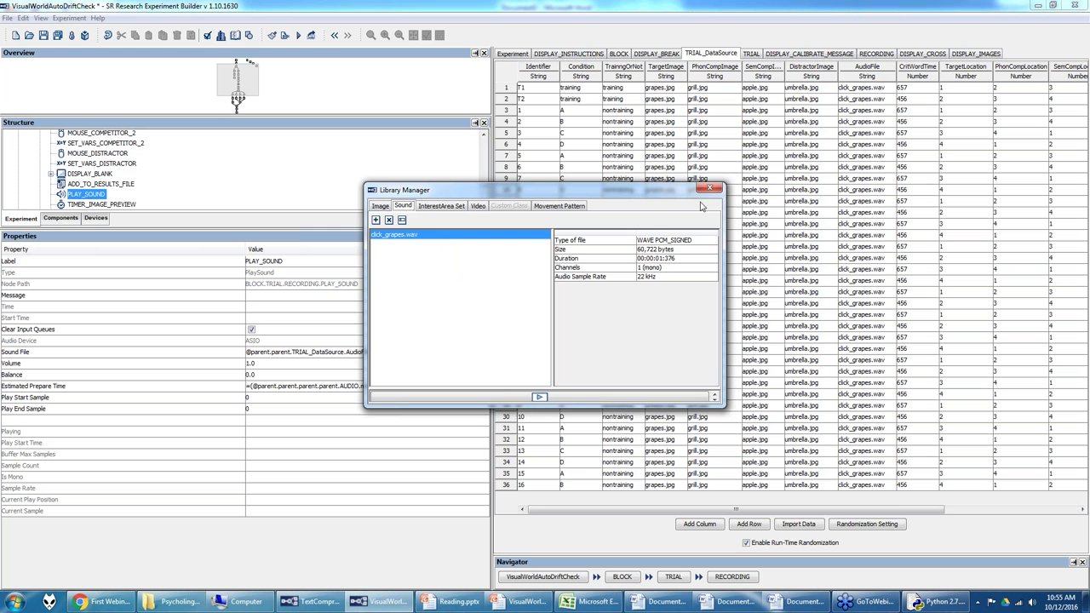
left_click(710, 188)
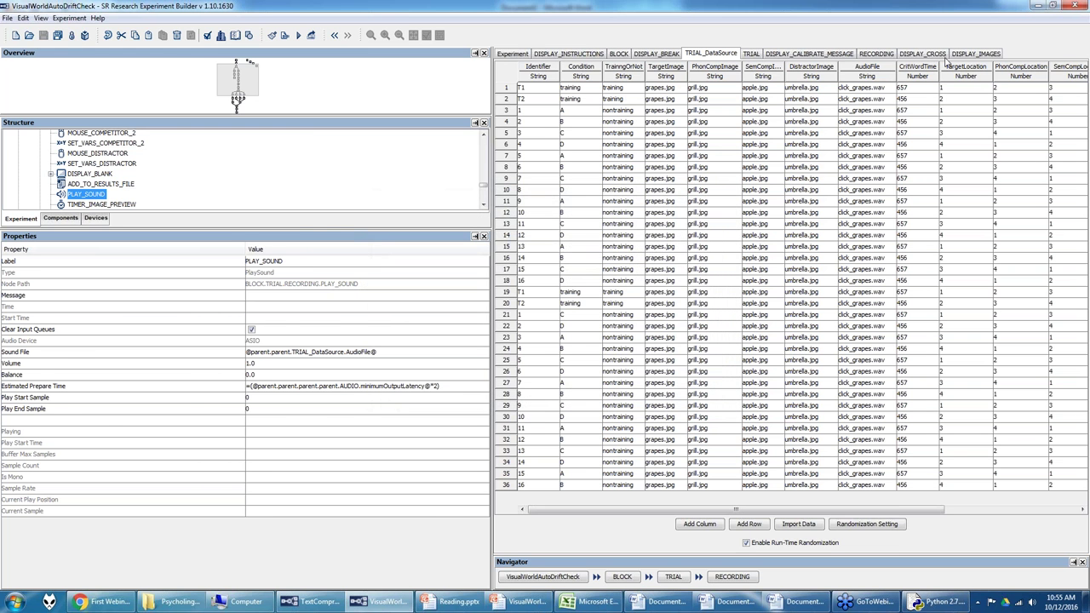
left_click(873, 55)
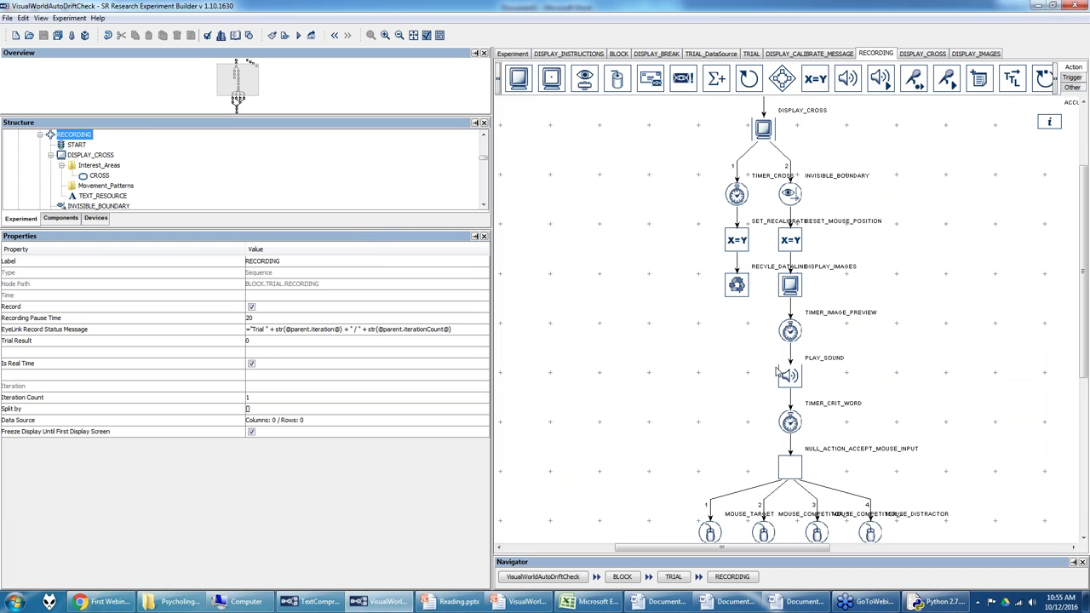
Step: Confirm the AUDIO device's Audio Driver stays set to ASIO
left_click_drag(1085, 289, 1086, 343)
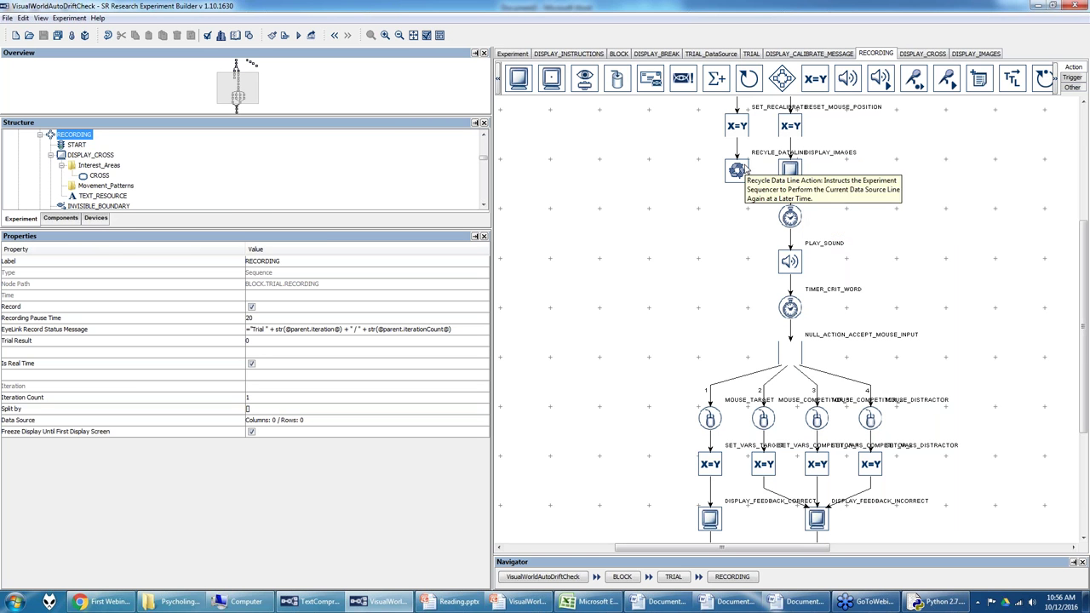
left_click(100, 219)
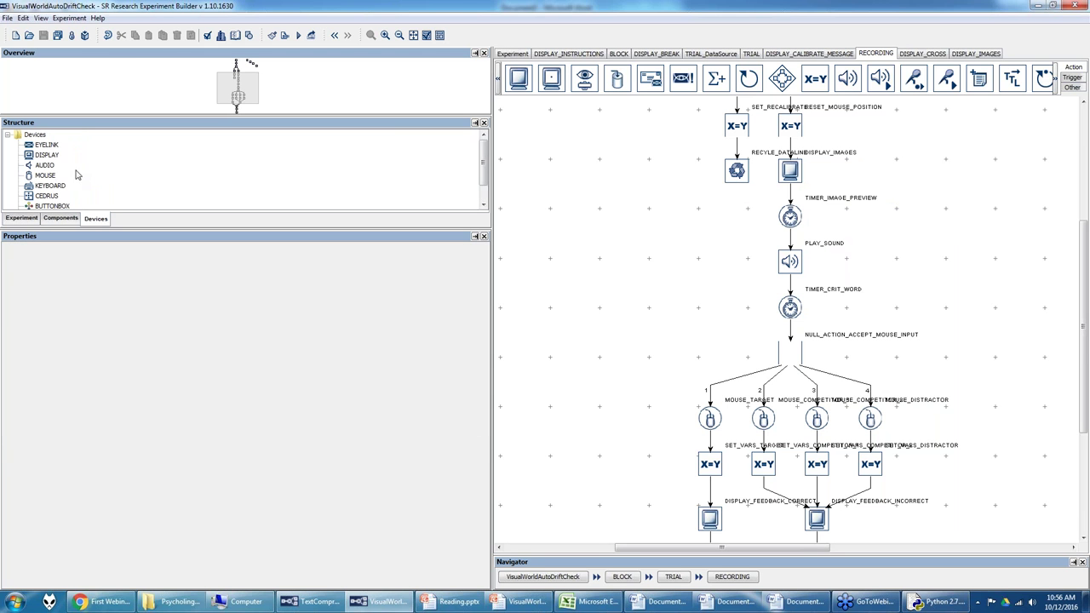
left_click(49, 168)
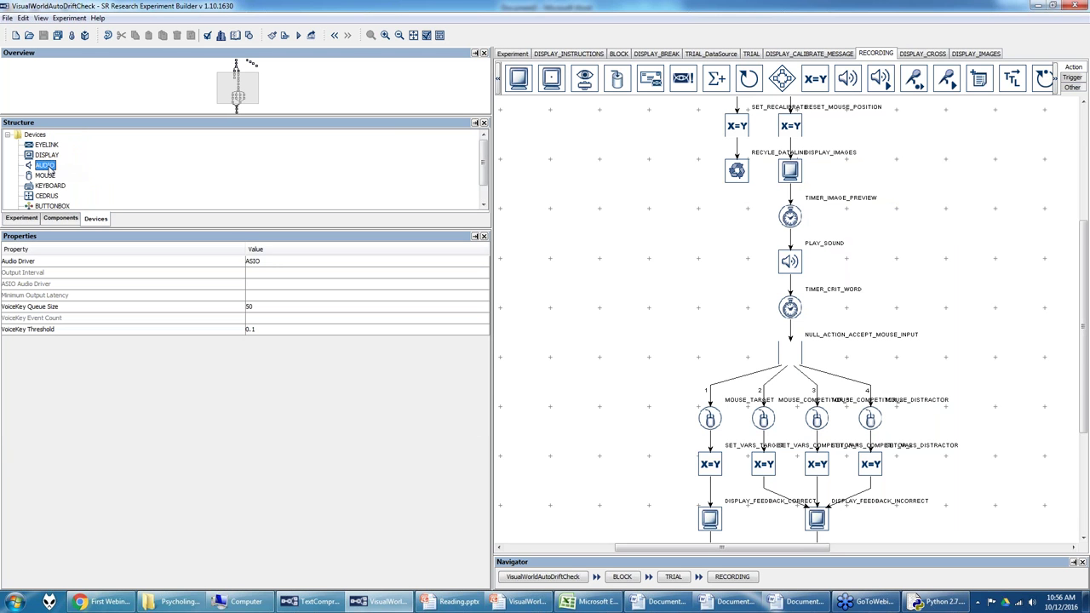
left_click(264, 264)
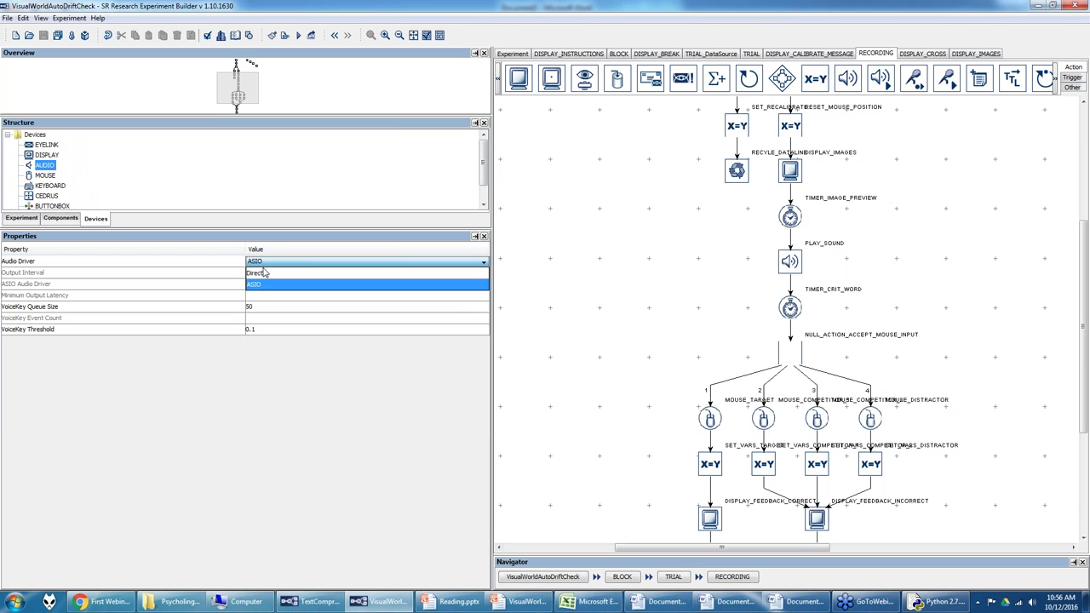
left_click(261, 284)
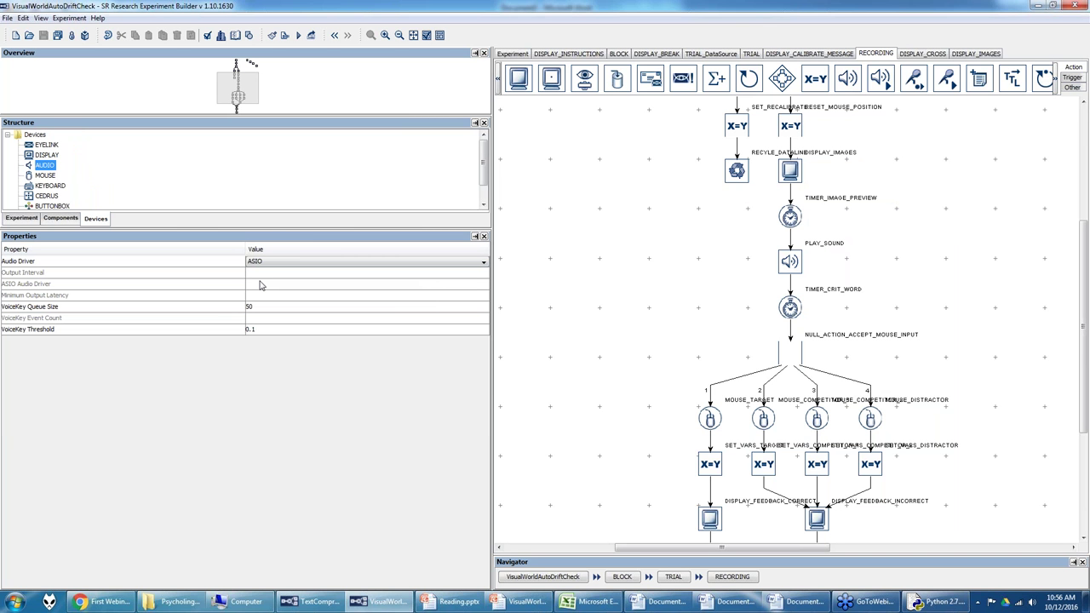
left_click(99, 18)
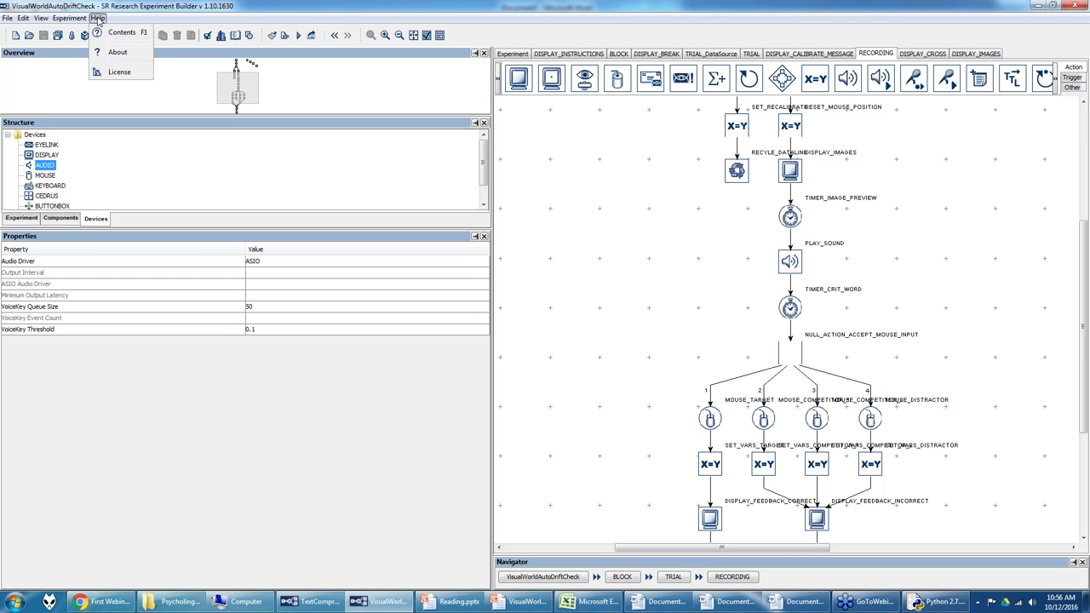
Step: Read the ASIO Card Installation help, including the Asus Xonar DGX notes, then close help
left_click(108, 35)
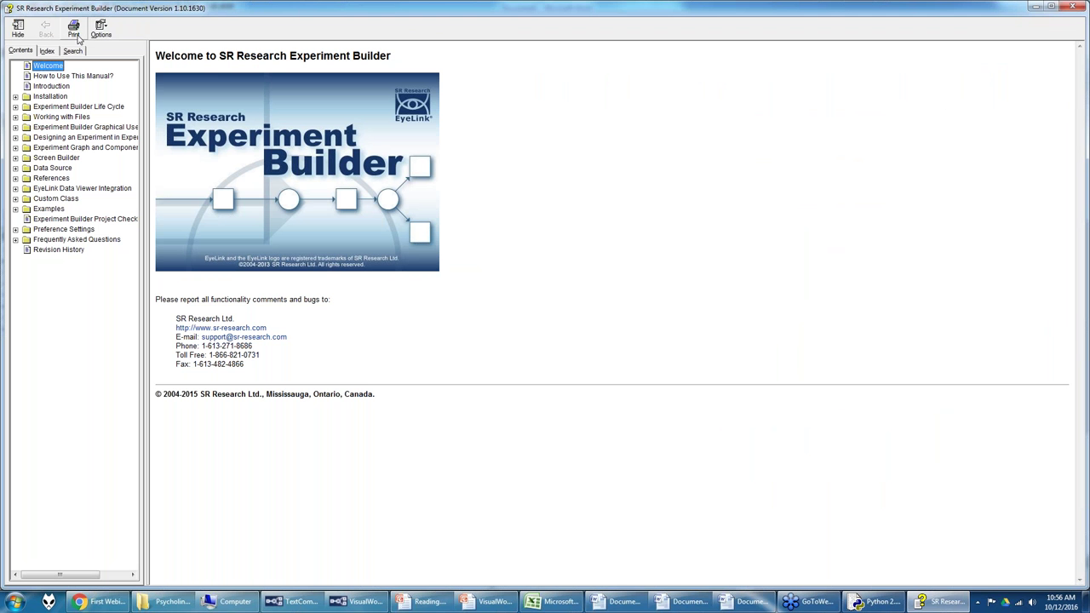
left_click(15, 97)
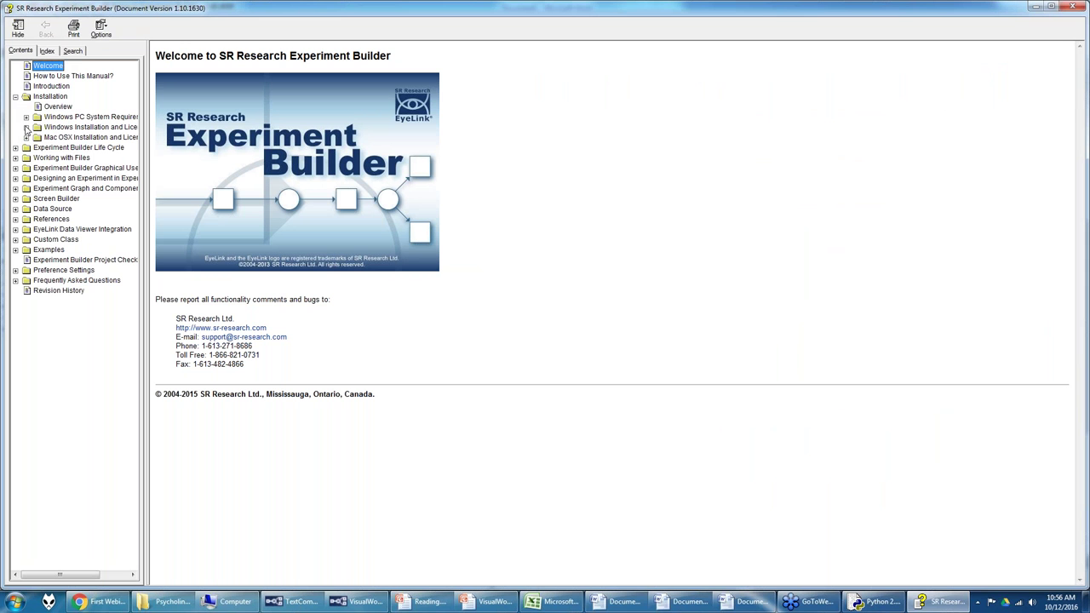
left_click(26, 117)
left_click(84, 138)
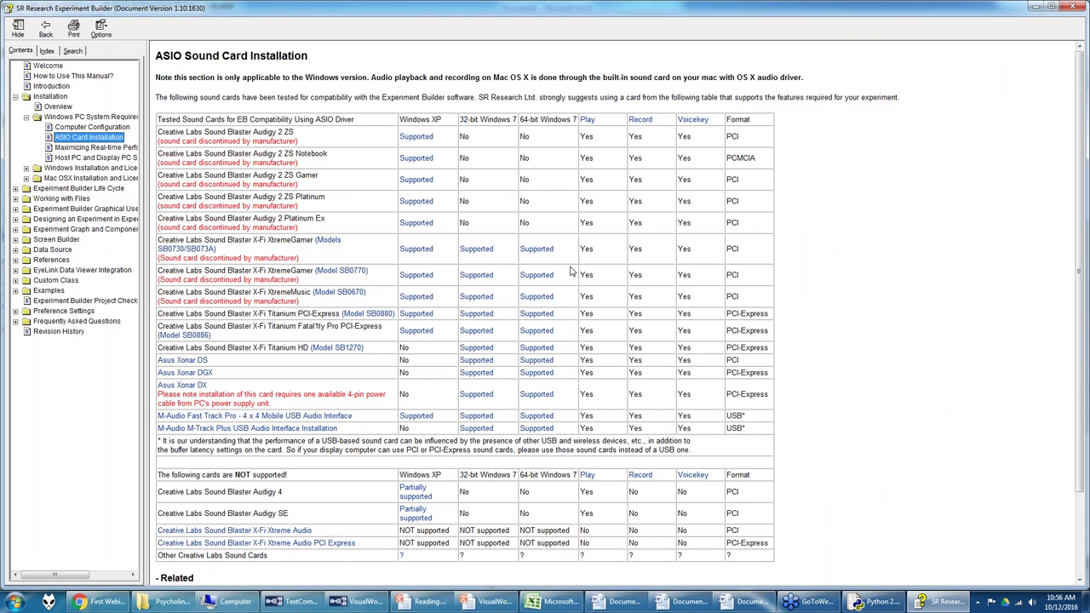
left_click(545, 378)
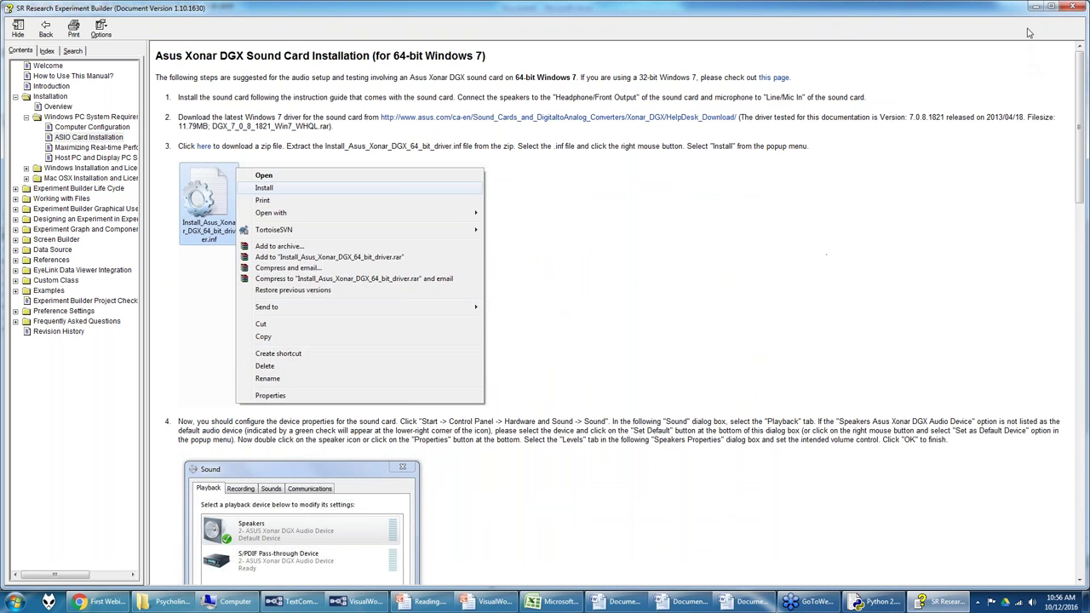
left_click(1067, 9)
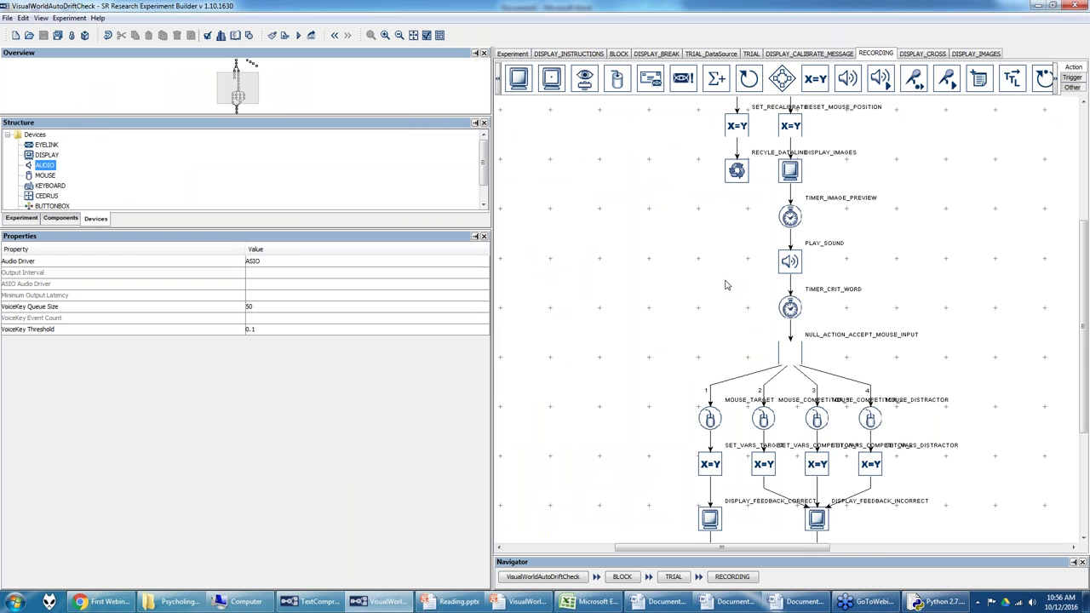
Step: Keep the AUDIO device's driver on ASIO and select the DISPLAY_IMAGES screen node
left_click(304, 260)
left_click(293, 261)
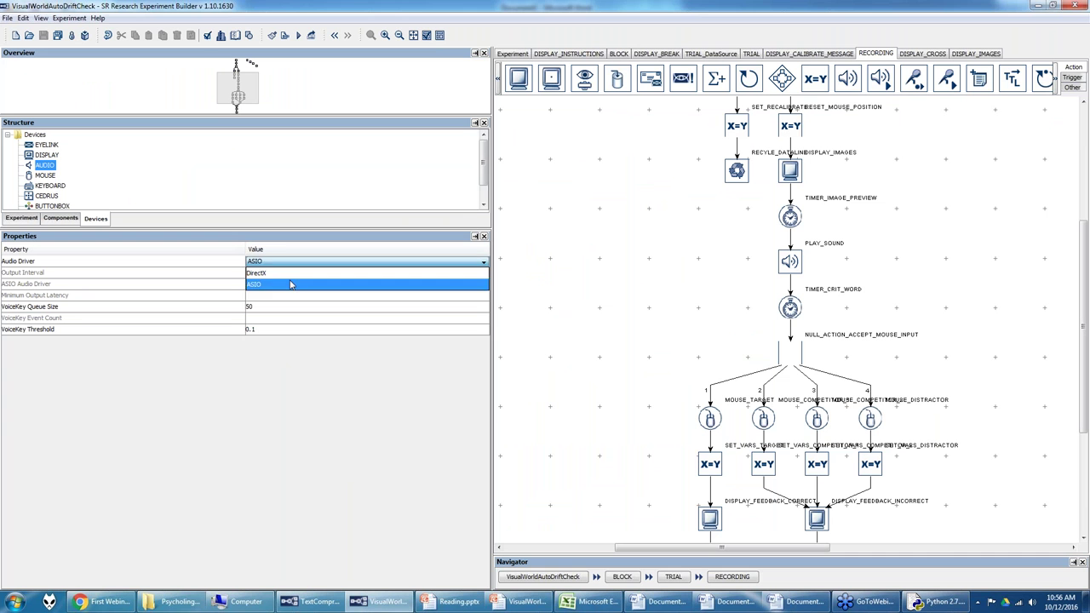
left_click(290, 284)
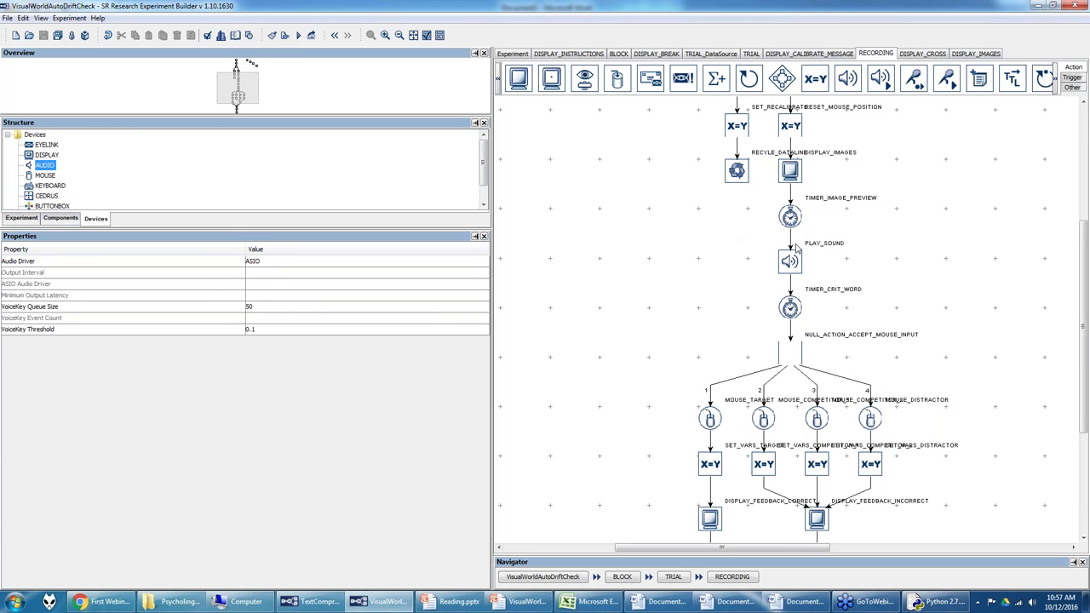
left_click(792, 167)
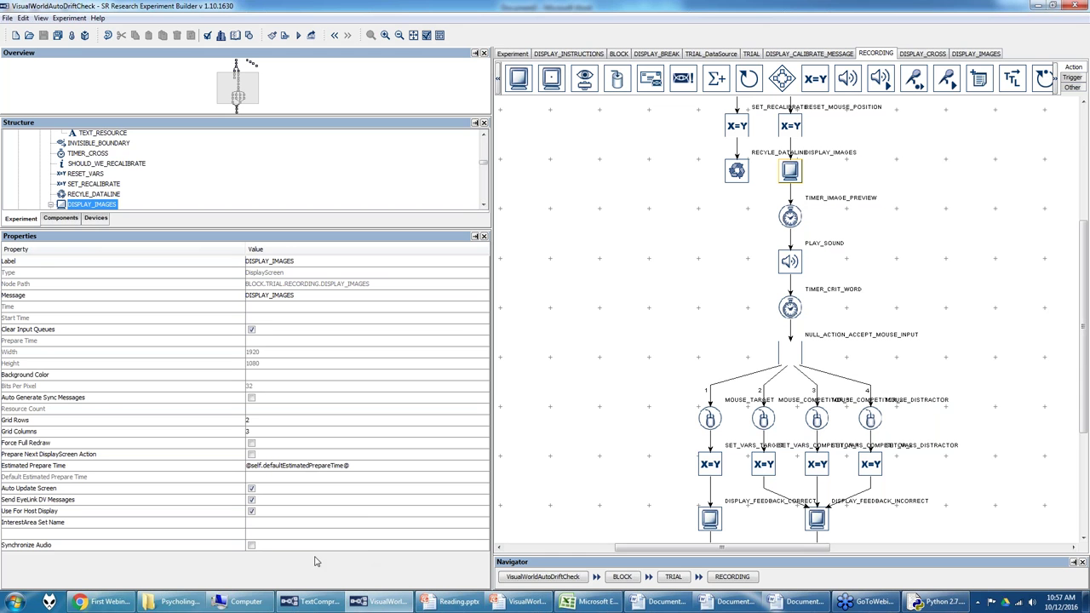
Step: Turn on Synchronize Audio for the DISPLAY_IMAGES screen
left_click(252, 546)
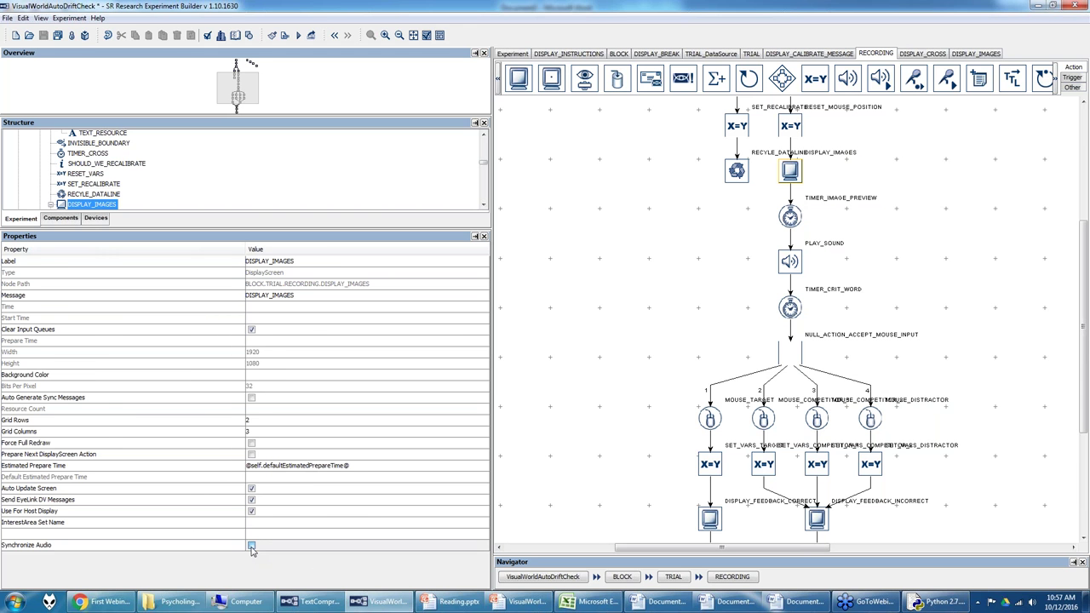
scroll(321, 537, "down", 2)
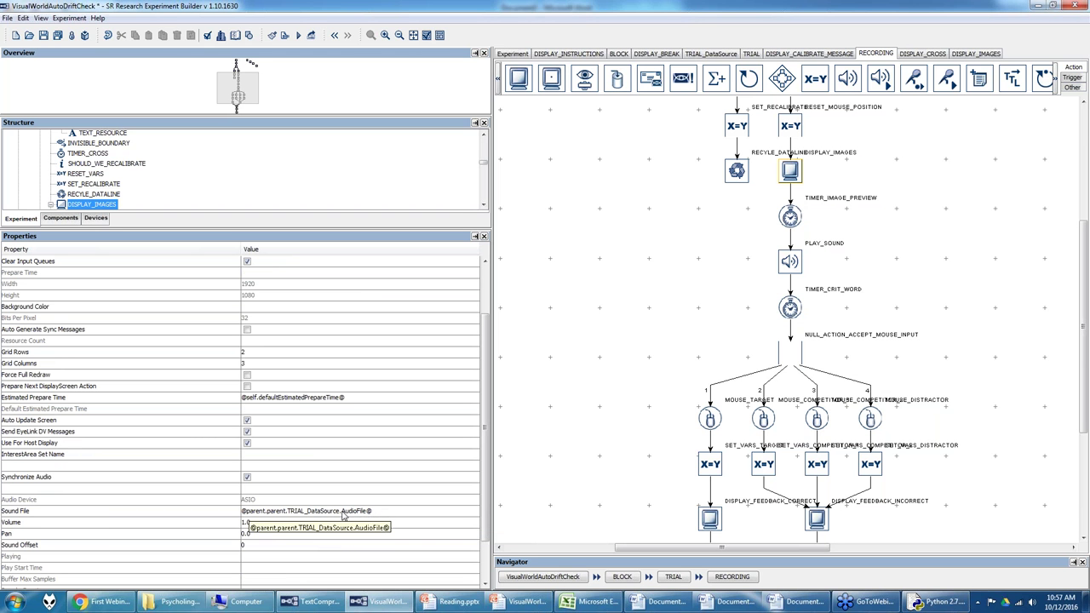
left_click(248, 477)
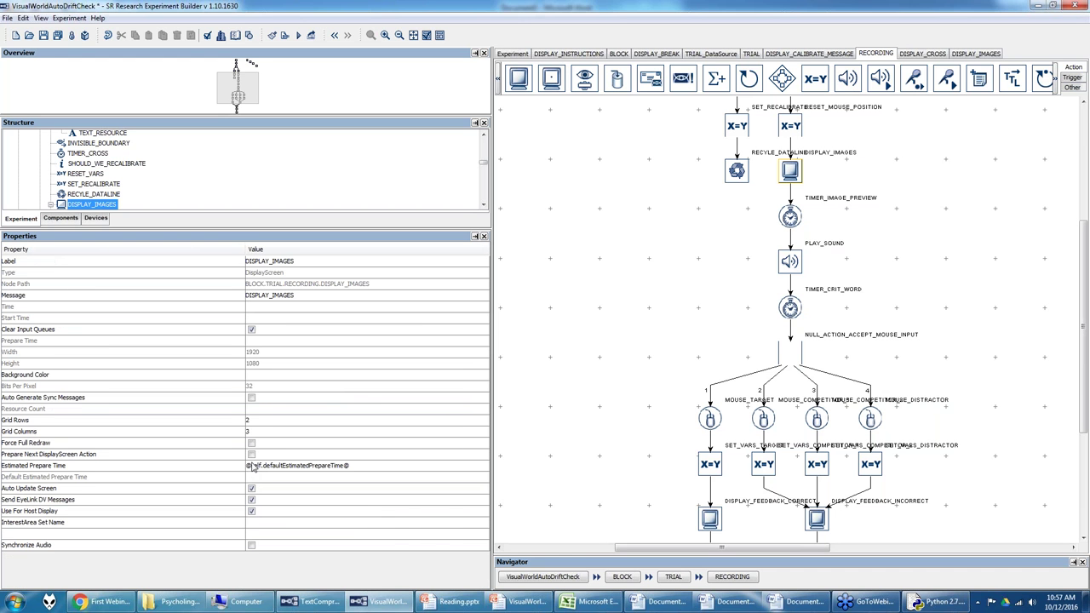
left_click(251, 546)
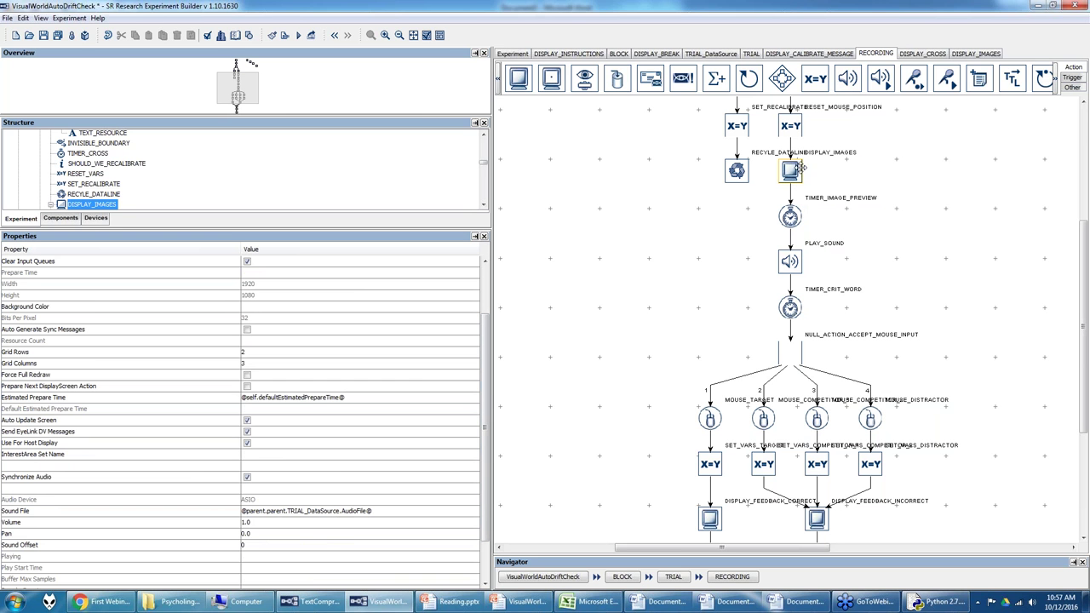
Step: Set the Sound Offset to 500, then back to 0, and show the Devices list
left_click(270, 546)
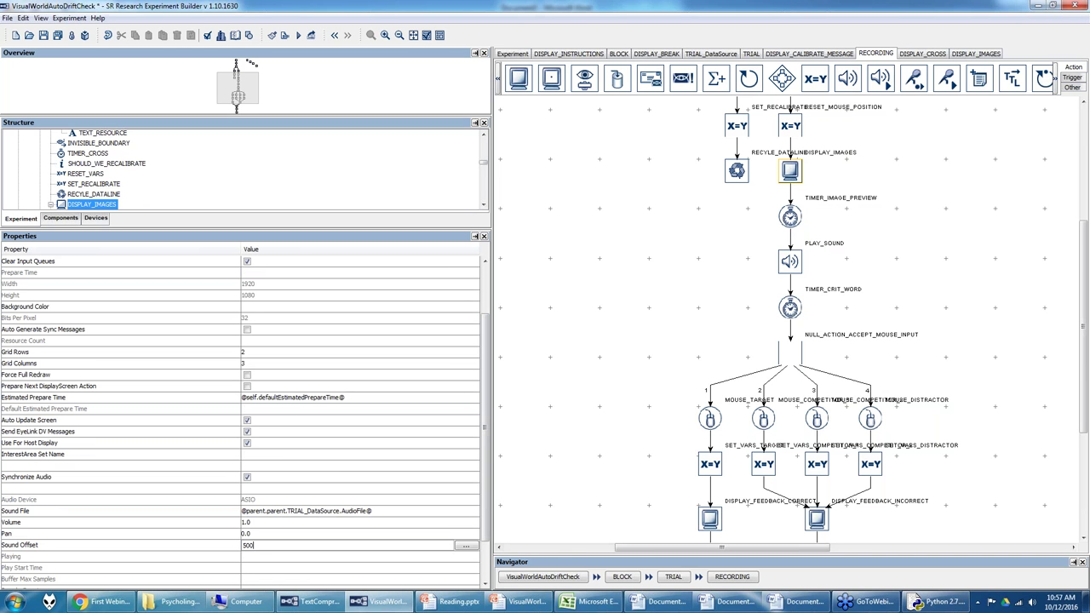
key("Return")
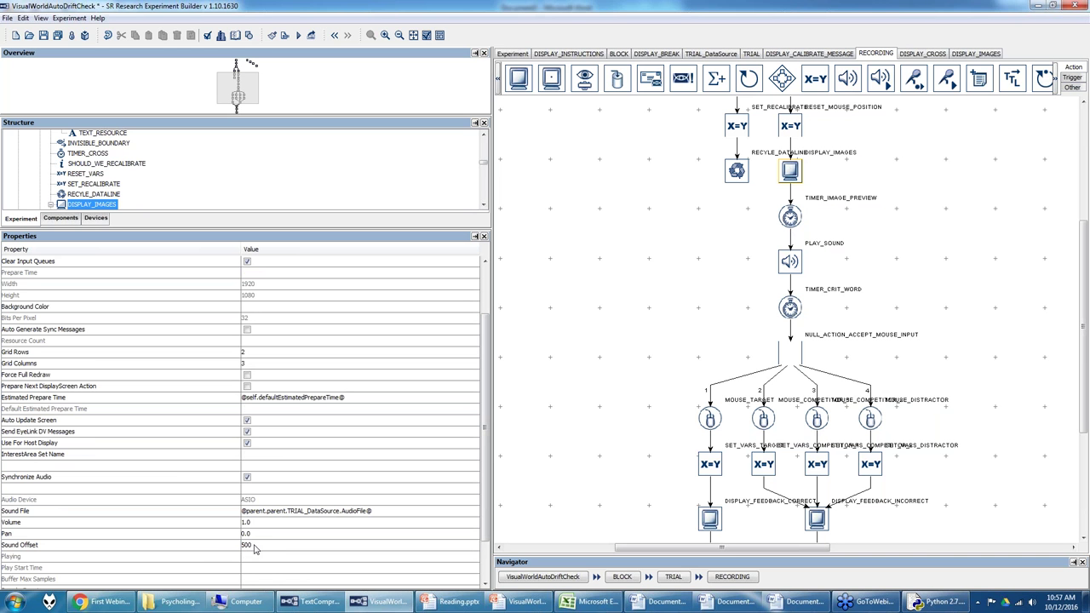
left_click(253, 550)
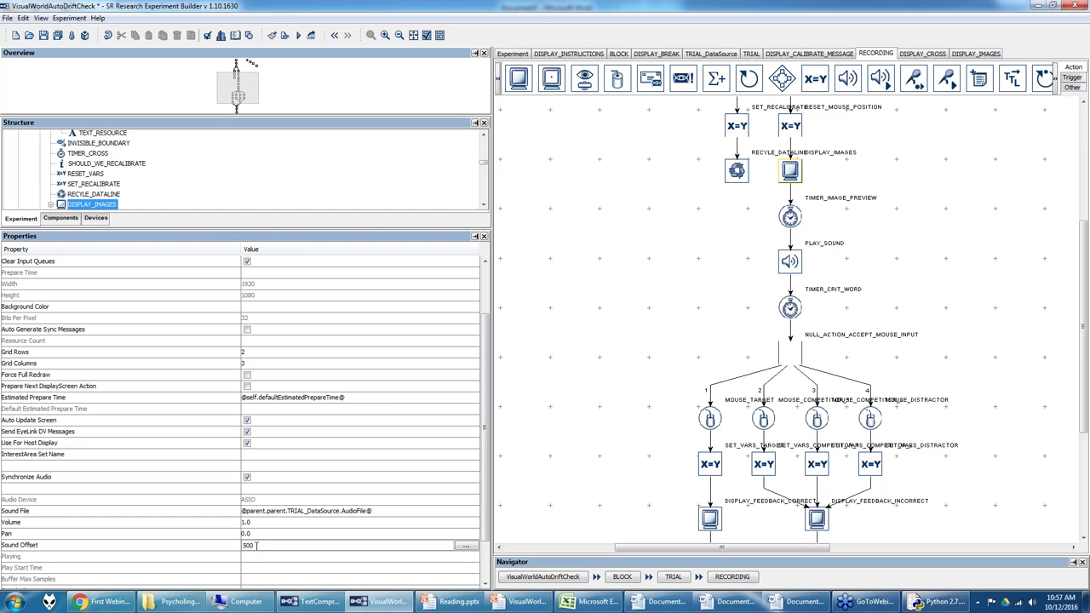
type("0")
key("Return")
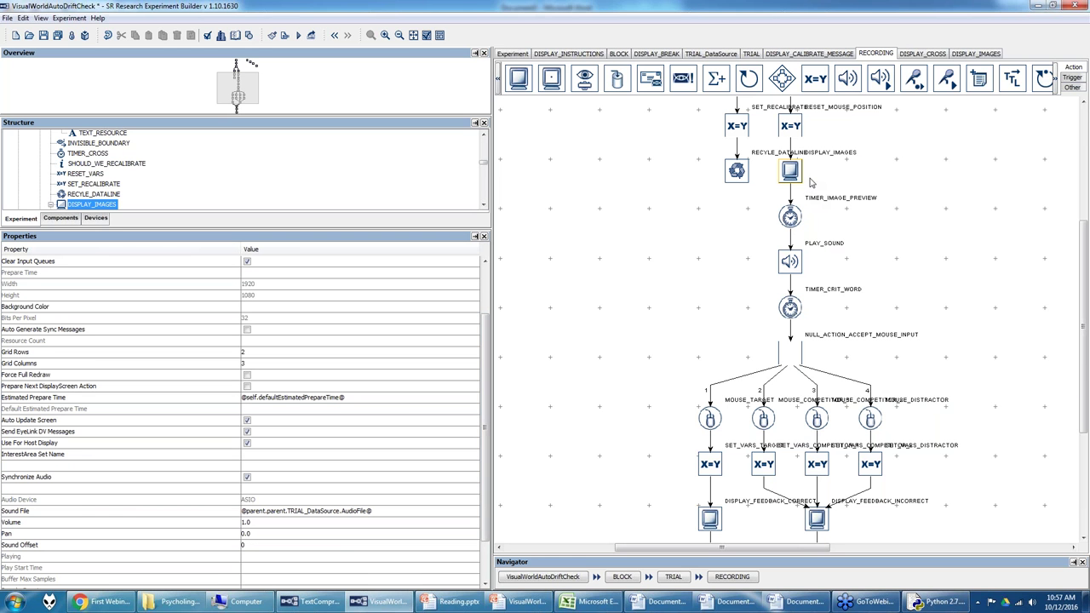
left_click(95, 218)
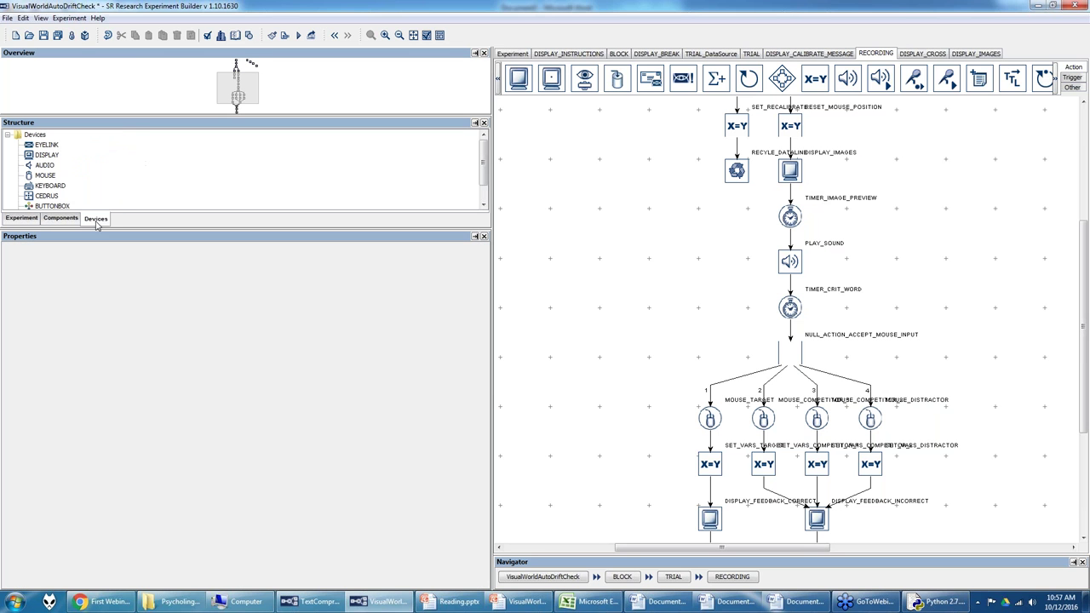
Step: Switch the AUDIO device's driver to DirectX and check the DISPLAY_IMAGES settings
left_click(49, 166)
left_click(280, 267)
left_click(282, 283)
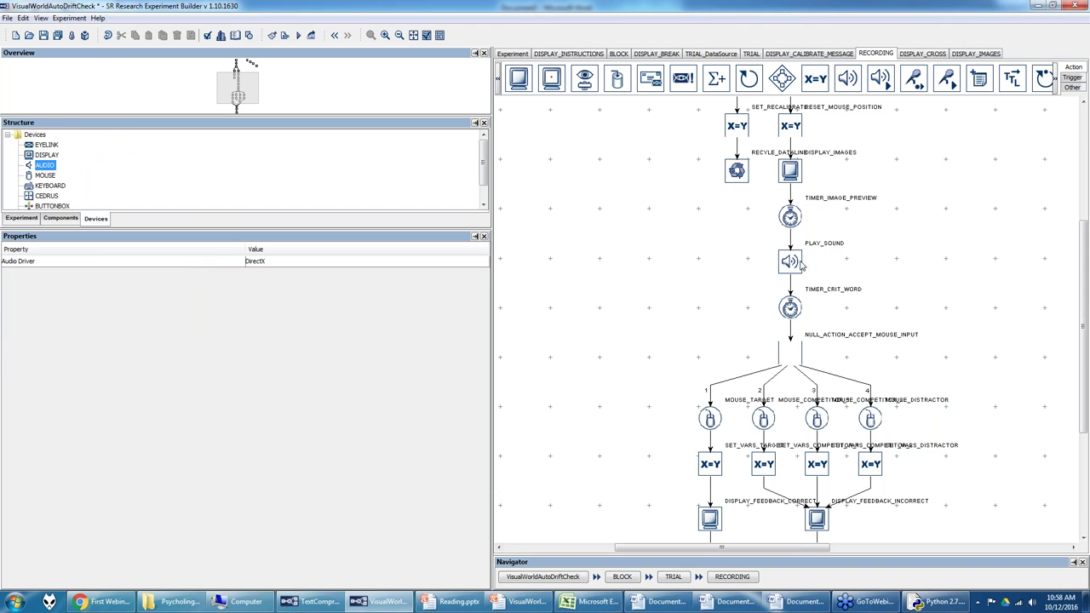
left_click(792, 175)
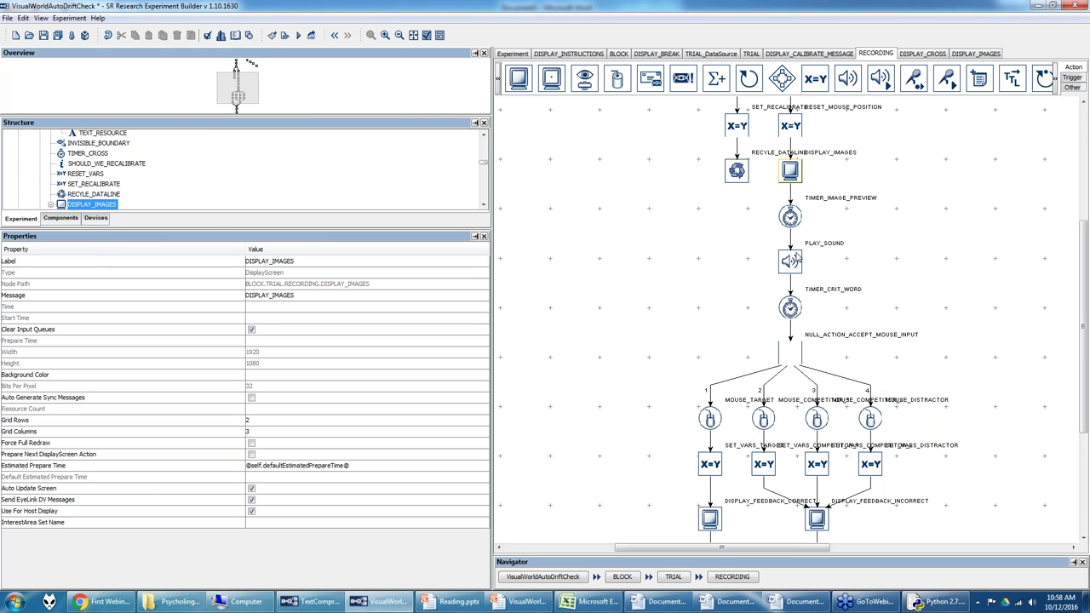
Step: Switch the audio driver back to ASIO and view TIMER_IMAGE_PREVIEW's 500 ms settings
left_click(100, 219)
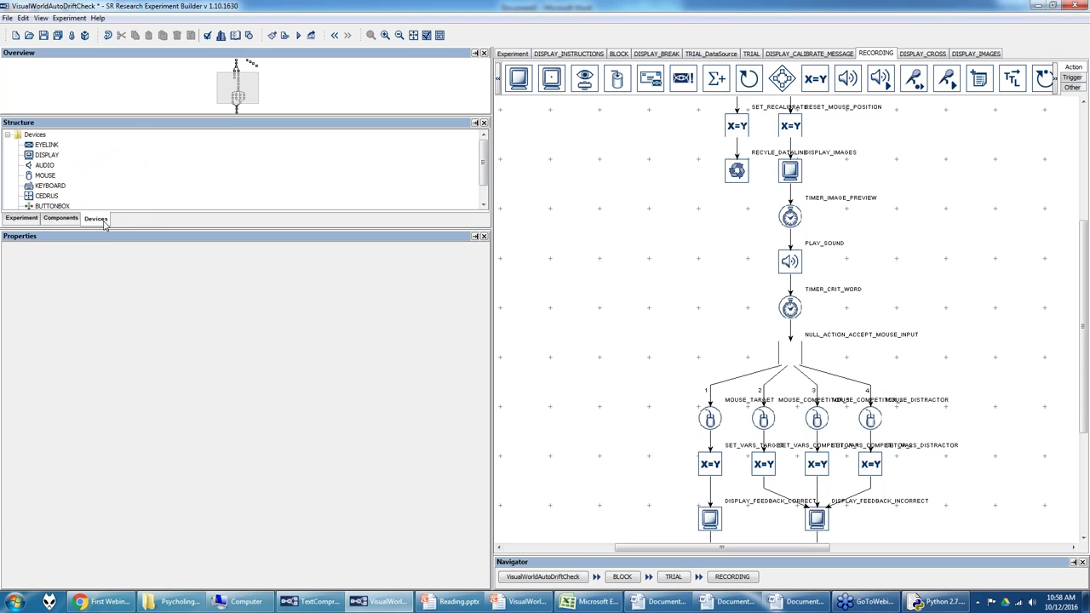
left_click(53, 166)
left_click(274, 262)
left_click(275, 284)
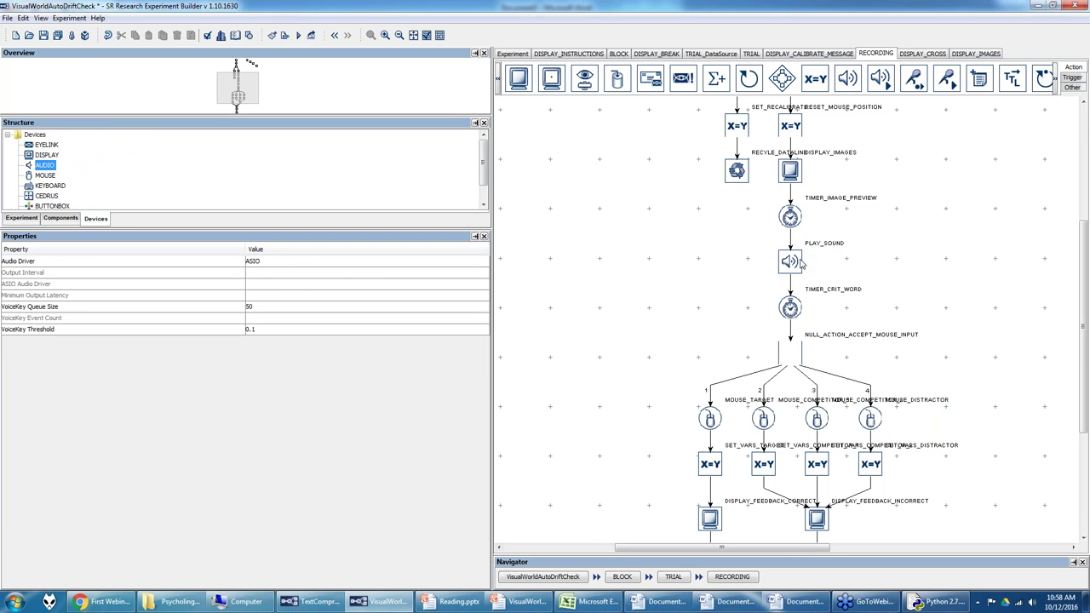
left_click(794, 215)
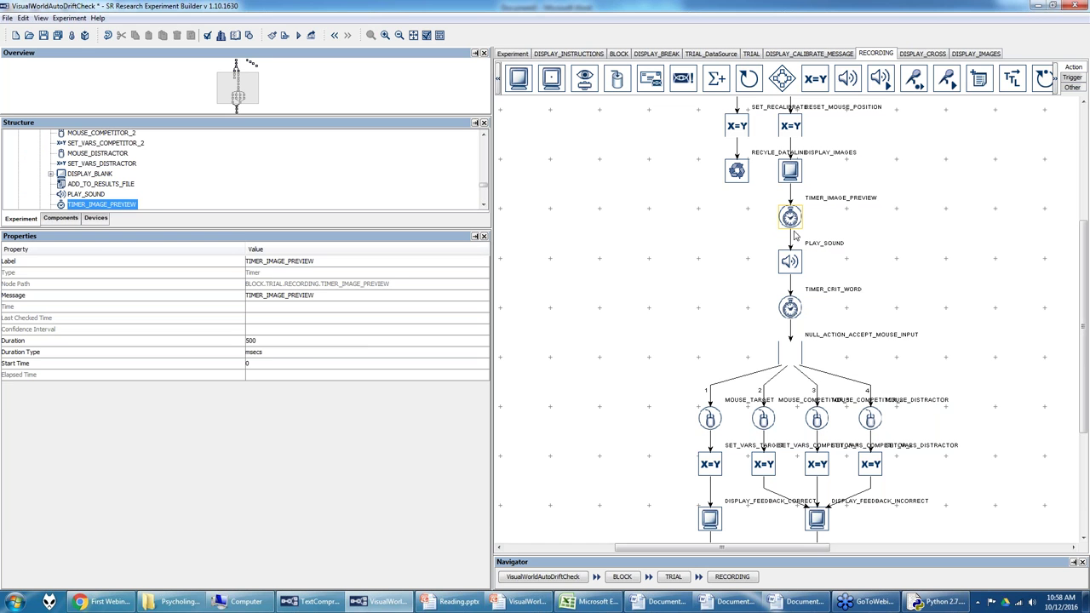
Step: Review PLAY_SOUND and TIMER_CRIT_WORD properties, then open the TRIAL_DataSource table
left_click(794, 261)
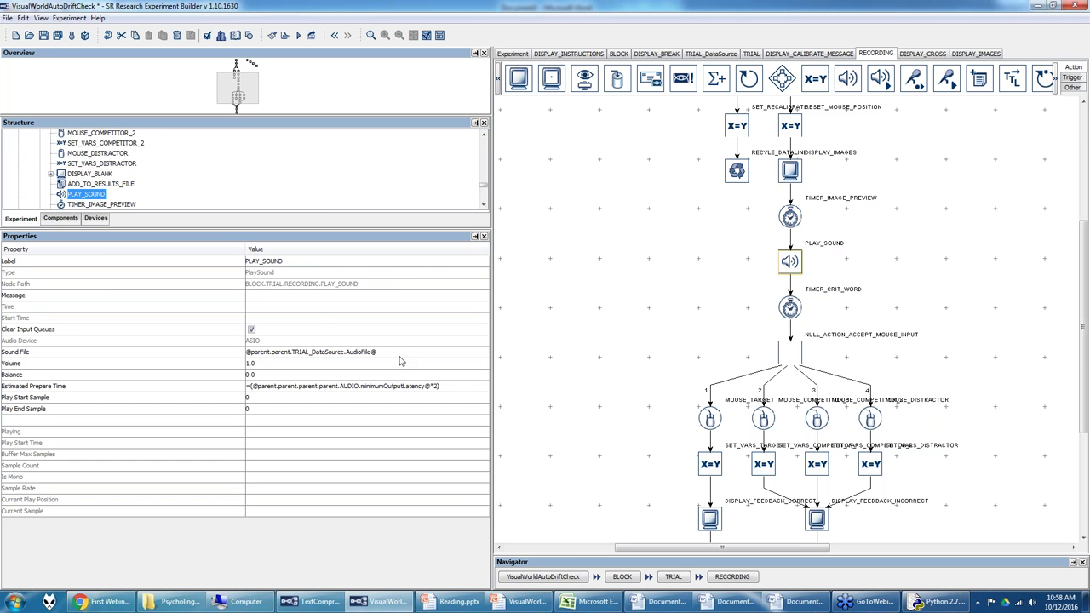
left_click(791, 311)
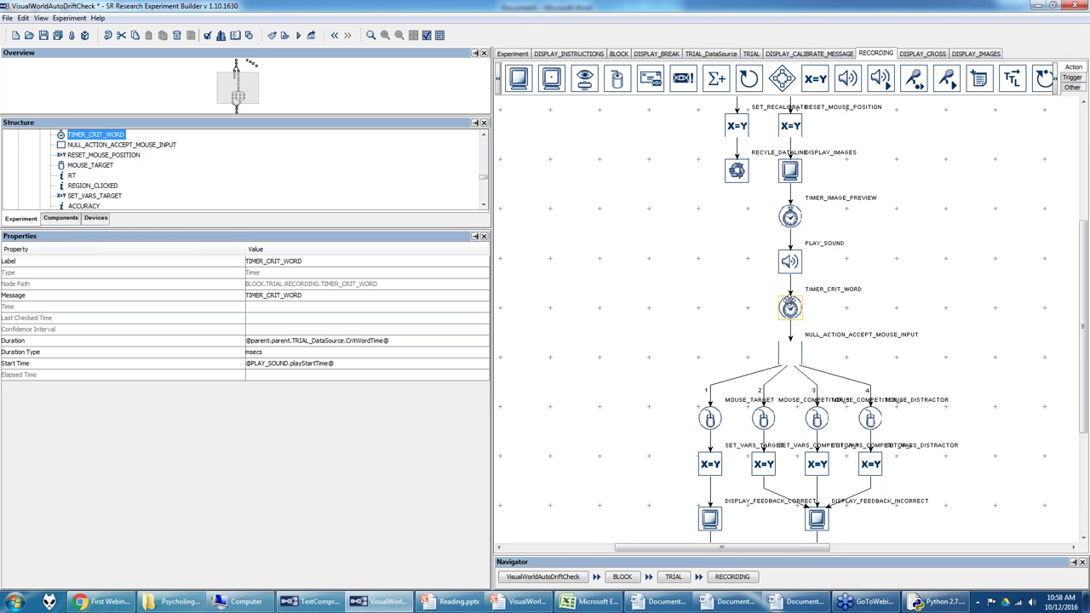
left_click(721, 54)
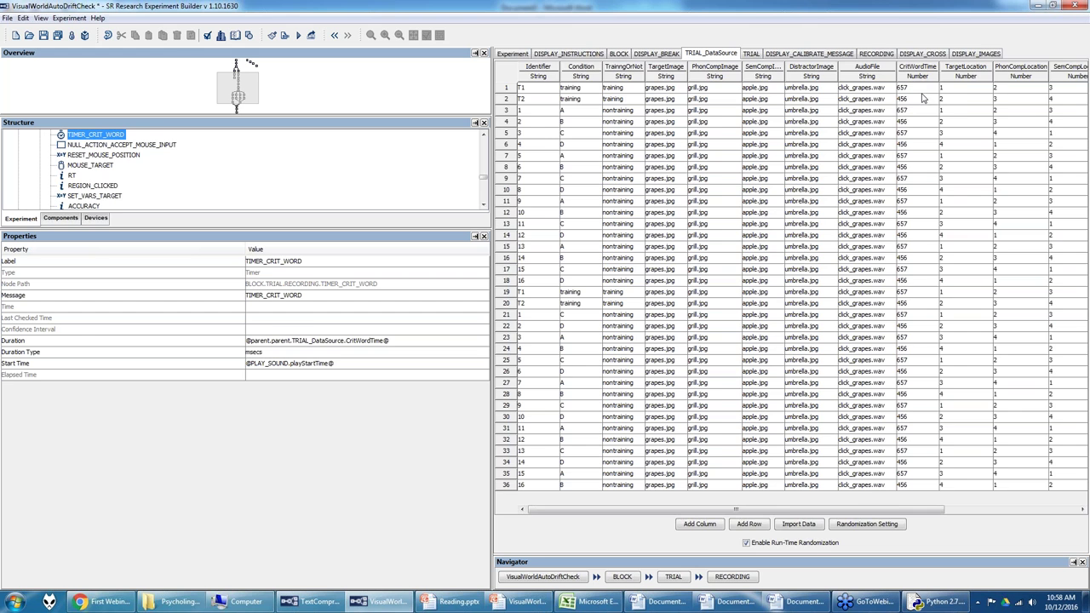
Step: Go back to the RECORDING flow and show TIMER_CRIT_WORD's properties
left_click(882, 58)
left_click(798, 310)
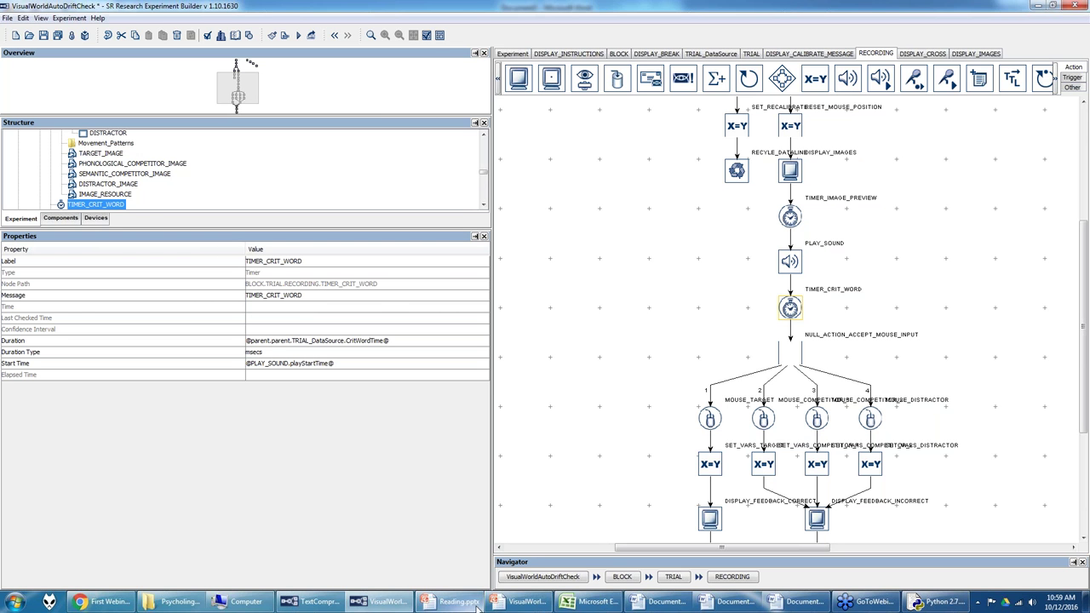
mouse_move(511, 606)
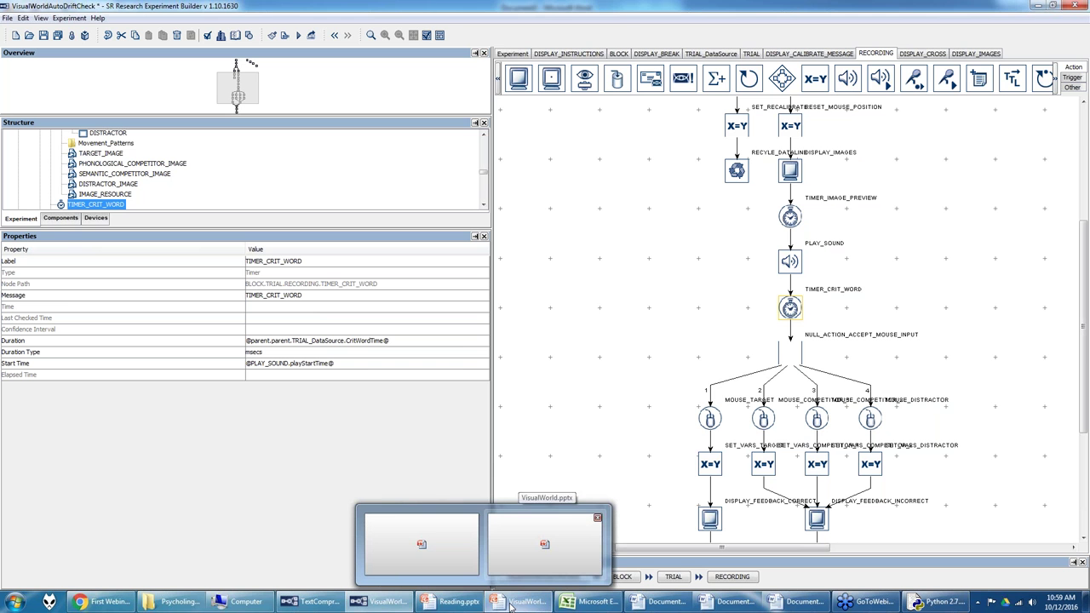
left_click(451, 538)
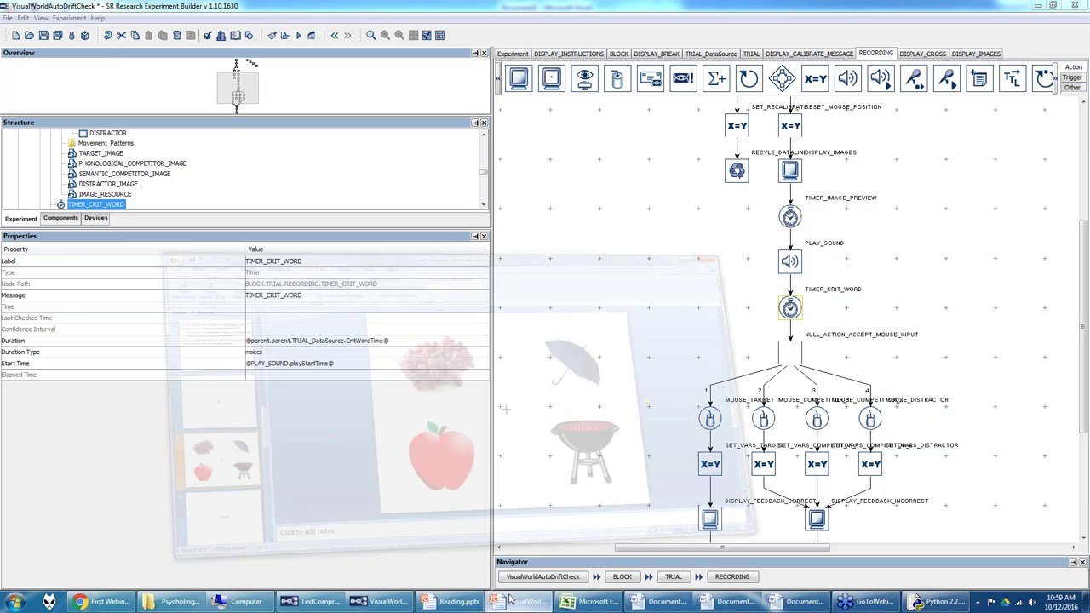
scroll(131, 425, "down", 3)
left_click(123, 358)
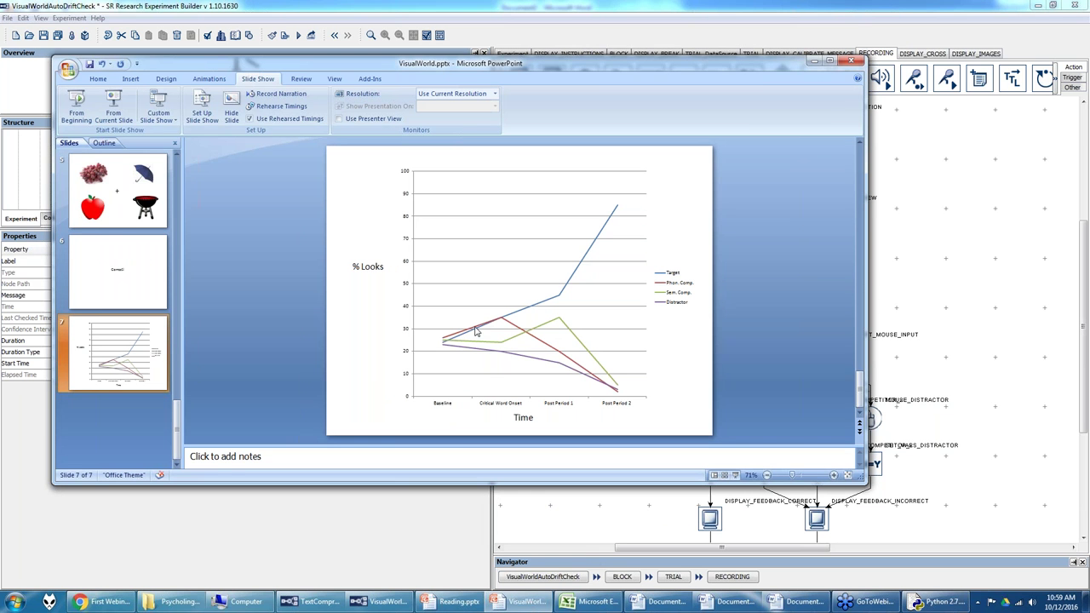
left_click(810, 64)
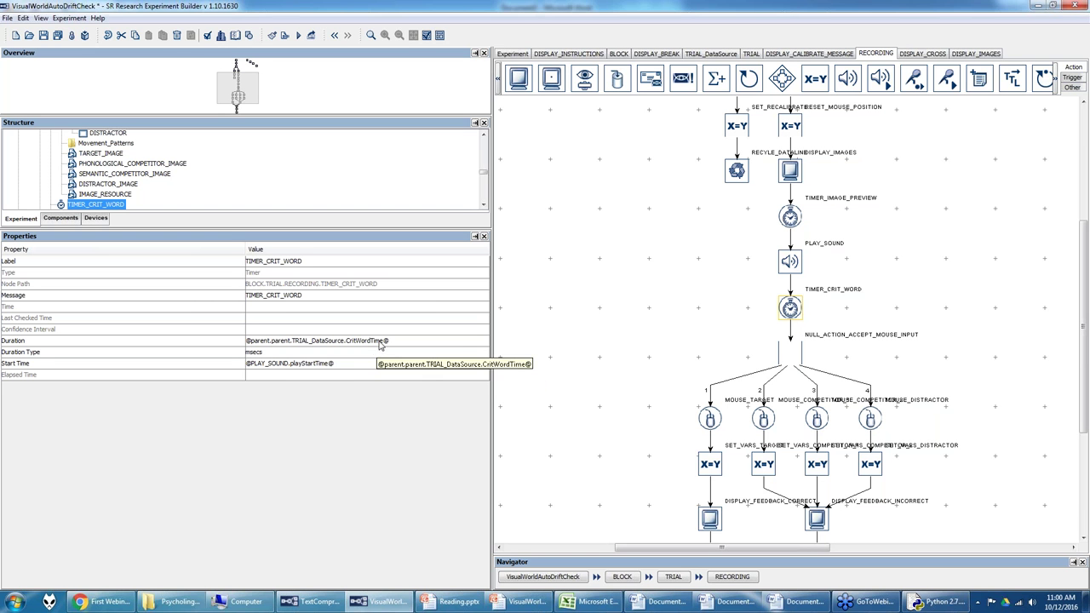
Step: Confirm the timer's Duration uses the CritWordTime column and clear its existing Start Time
left_click(409, 342)
left_click(474, 342)
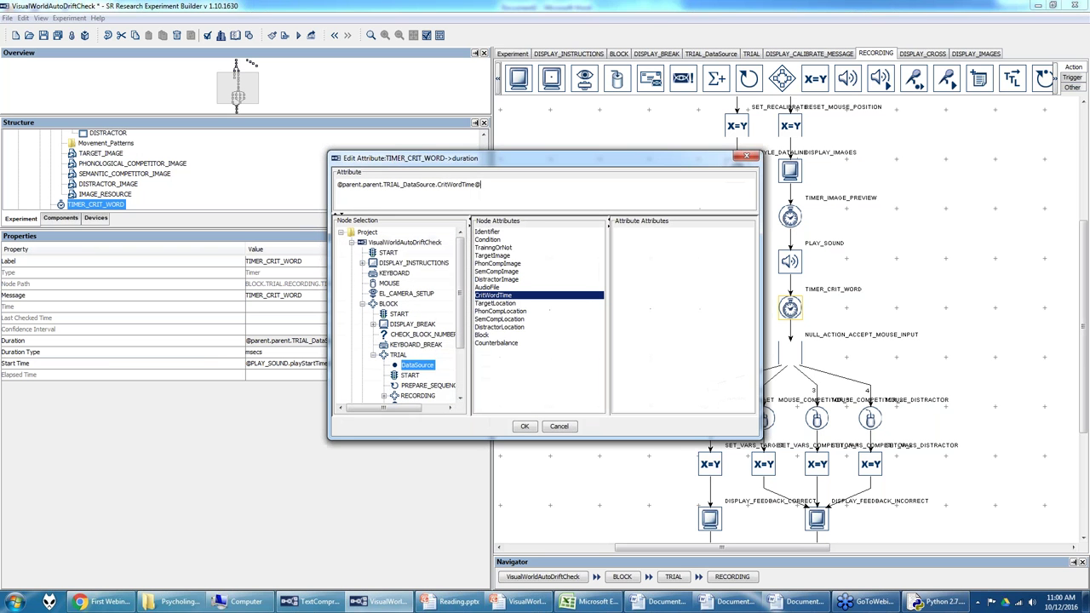
left_click(526, 426)
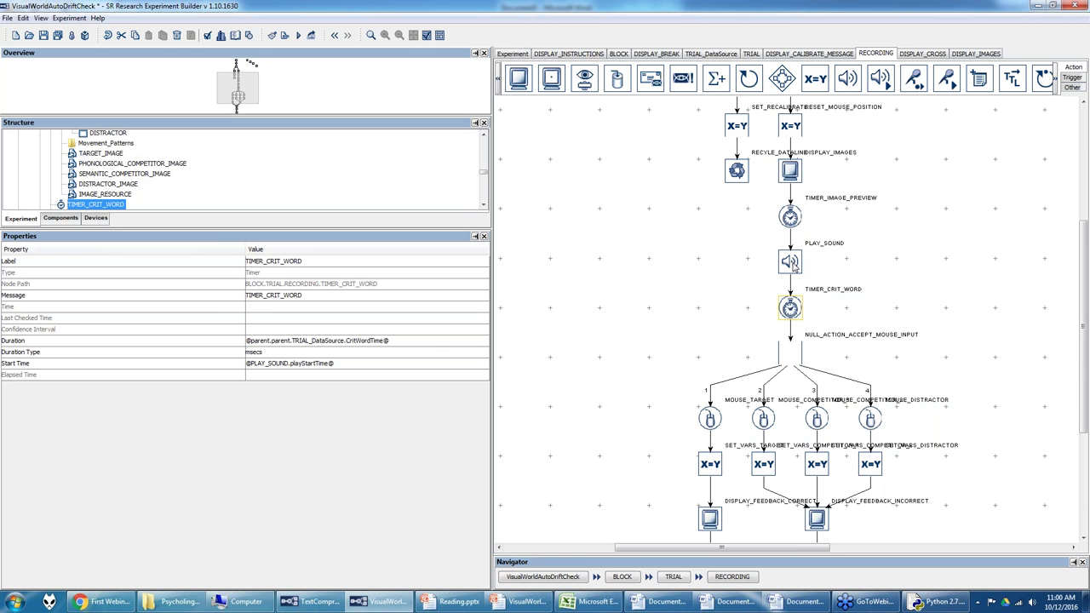
left_click(394, 364)
key("ctrl+a")
key("Delete")
key("Return")
left_click(281, 373)
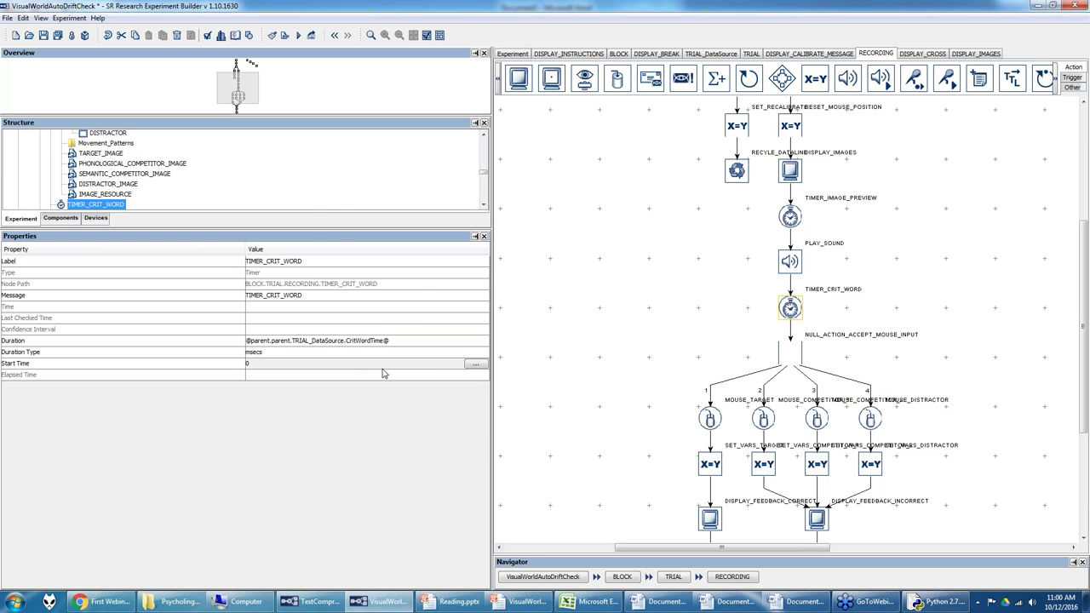
left_click(476, 365)
scroll(441, 372, "down", 9)
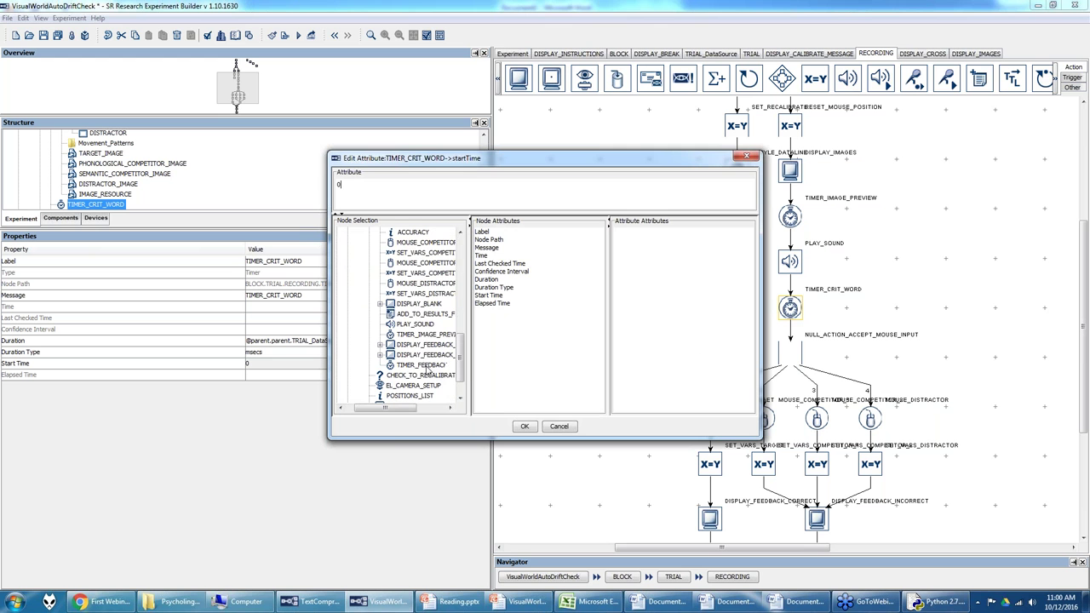
left_click(417, 325)
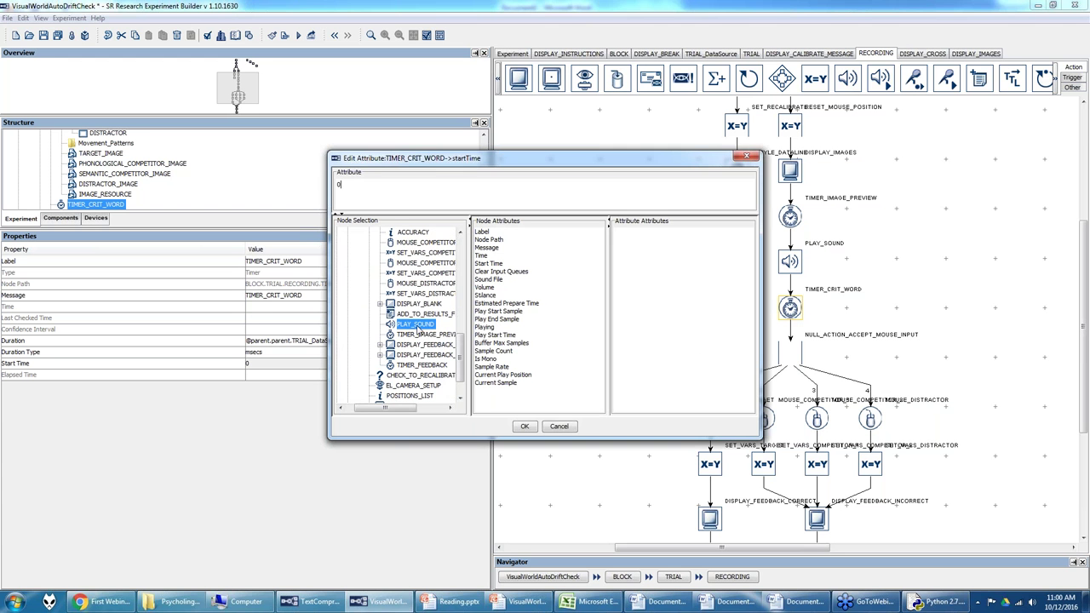
double_click(497, 335)
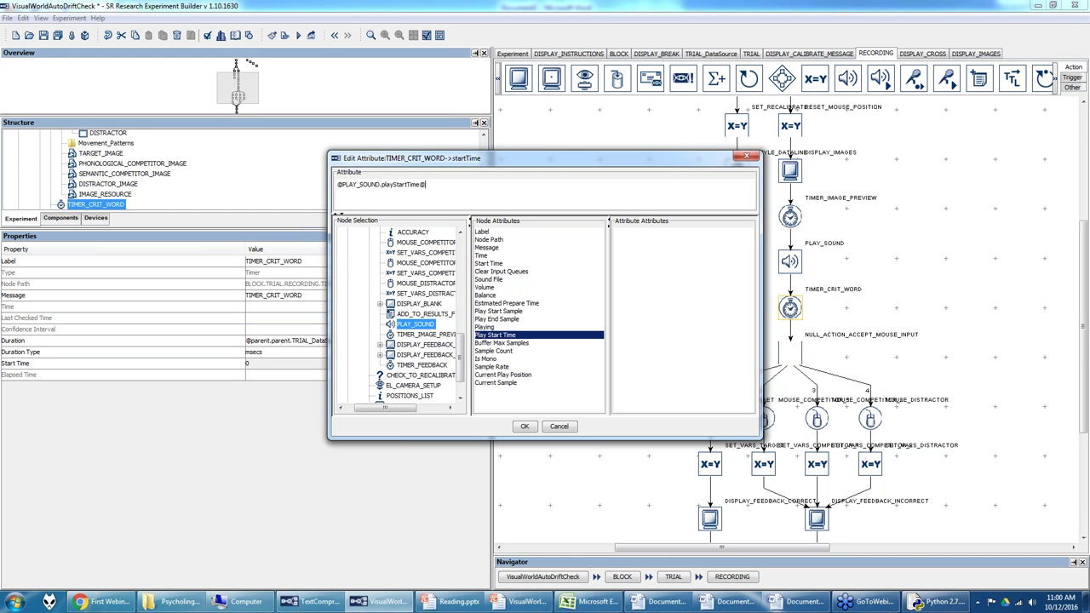
left_click(524, 426)
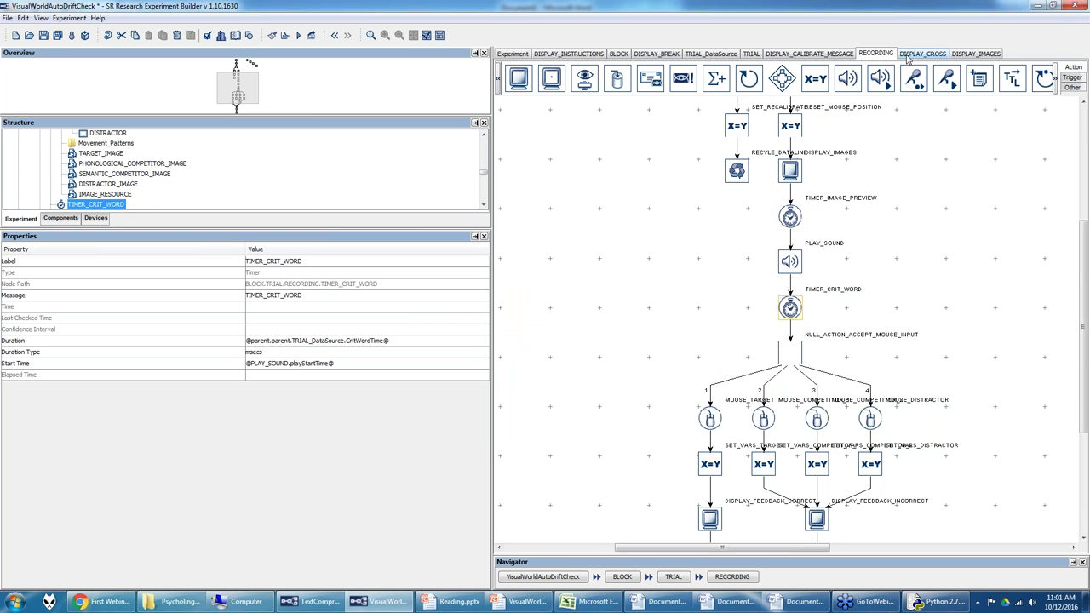
left_click(724, 54)
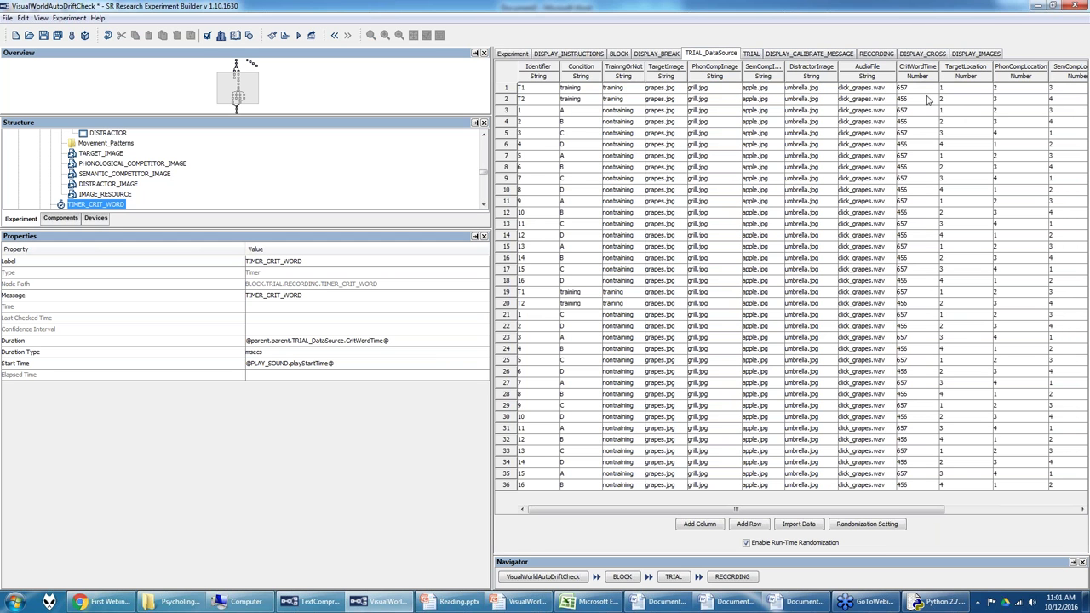
left_click(877, 54)
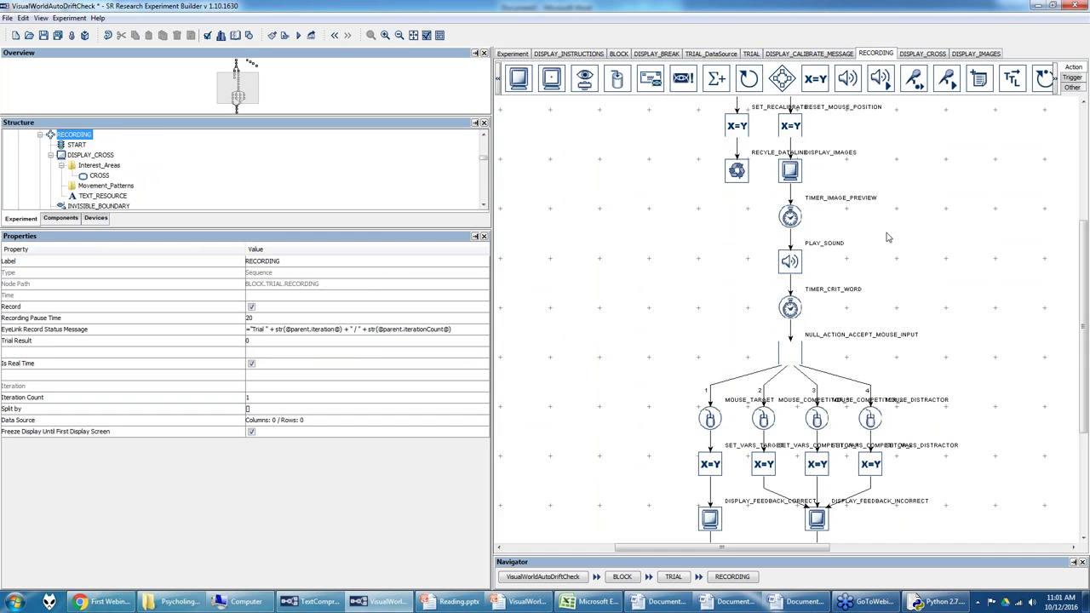
left_click(790, 309)
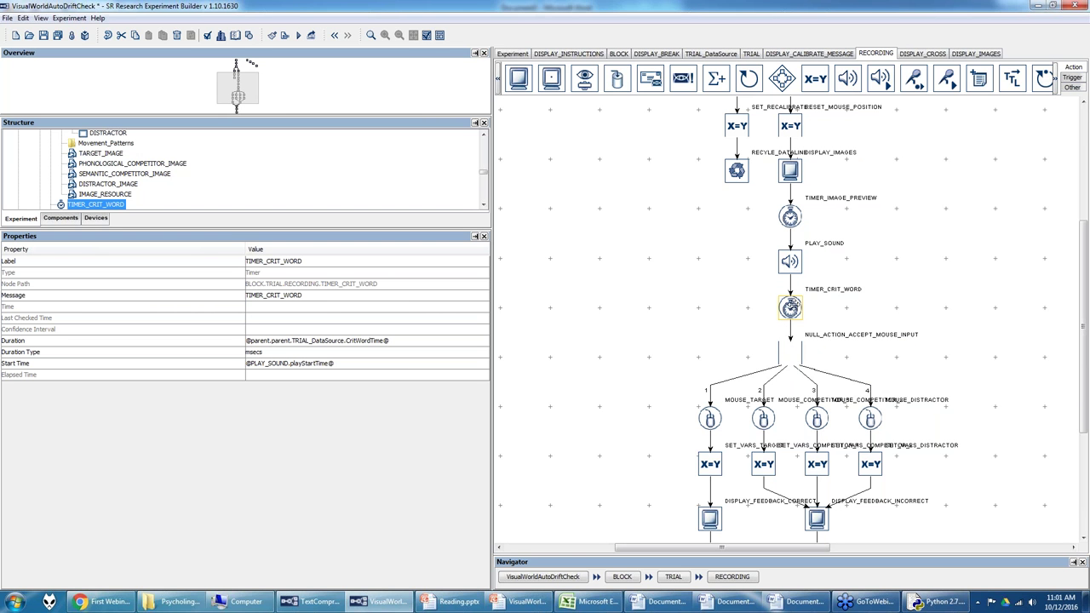
left_click(790, 356)
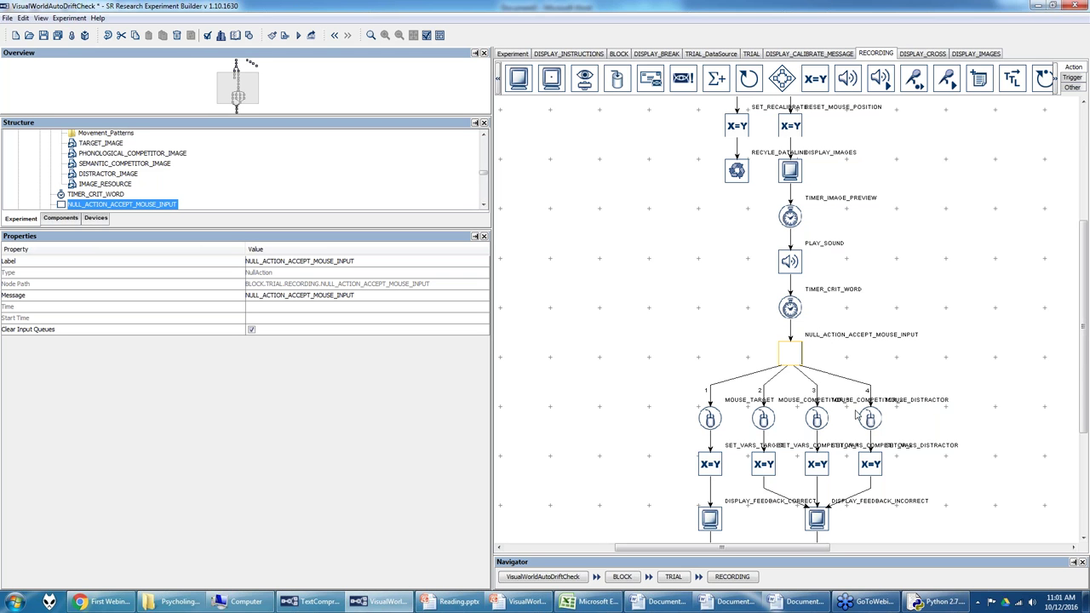
left_click(1055, 84)
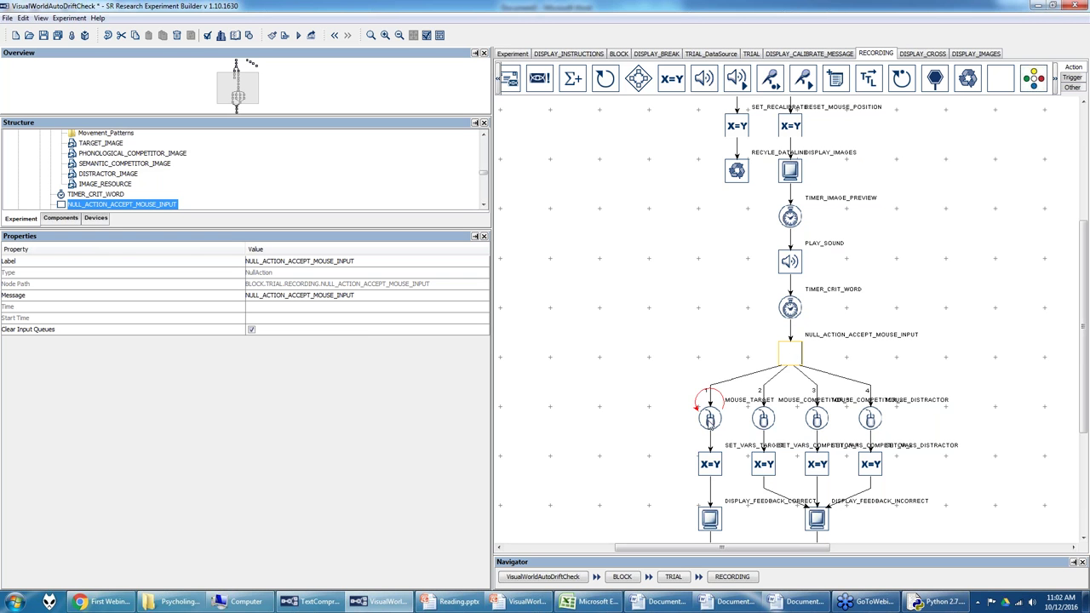
left_click(710, 419)
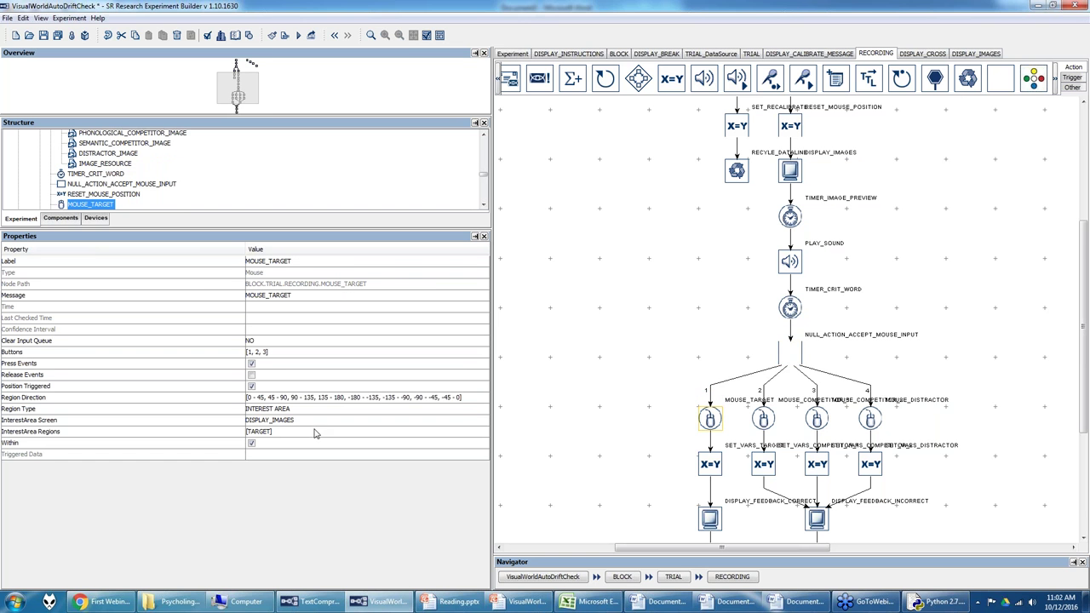
scroll(1086, 239, "up", 4)
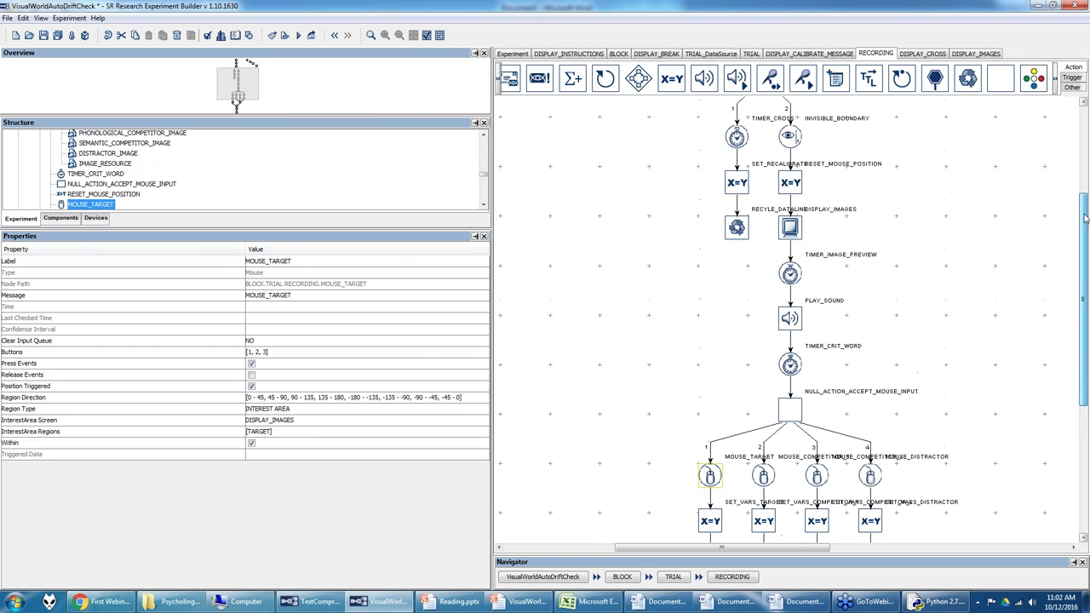
scroll(1088, 238, "down", 8)
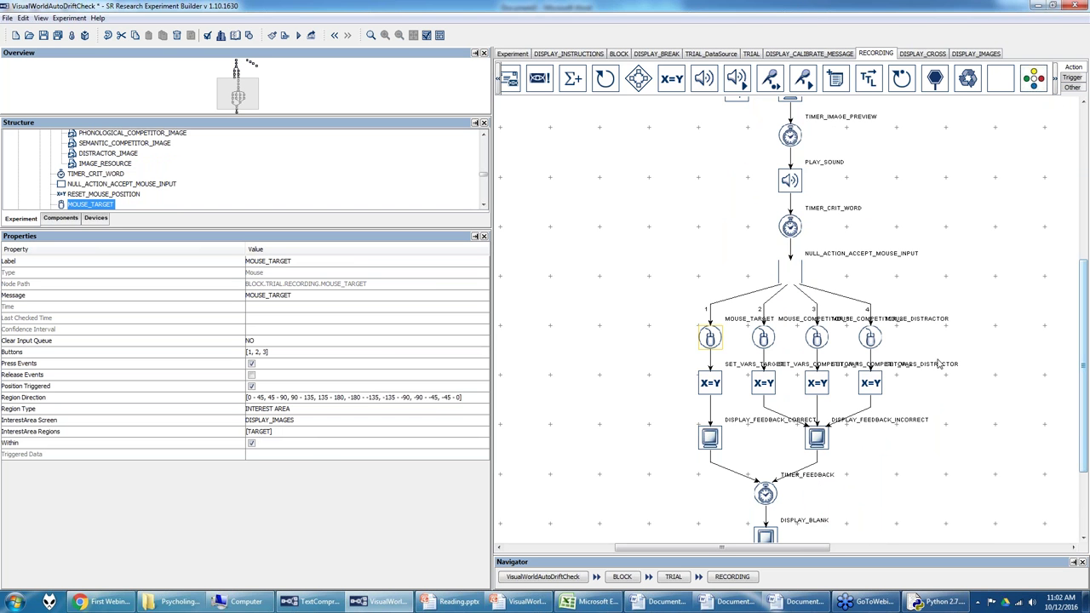
scroll(1018, 347, "up", 3)
left_click(797, 162)
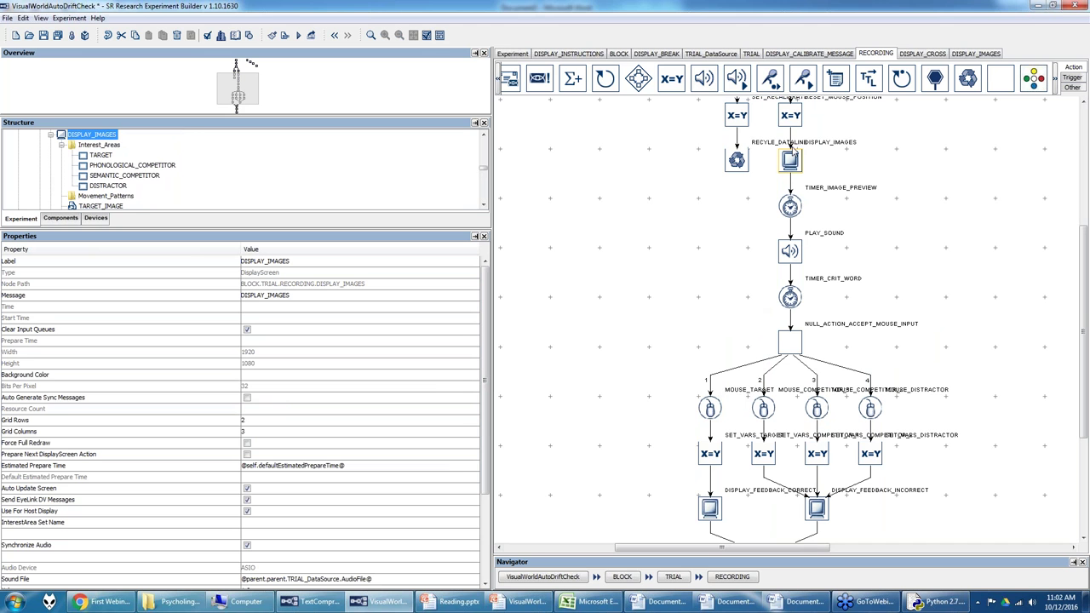
left_click(712, 410)
left_click(762, 410)
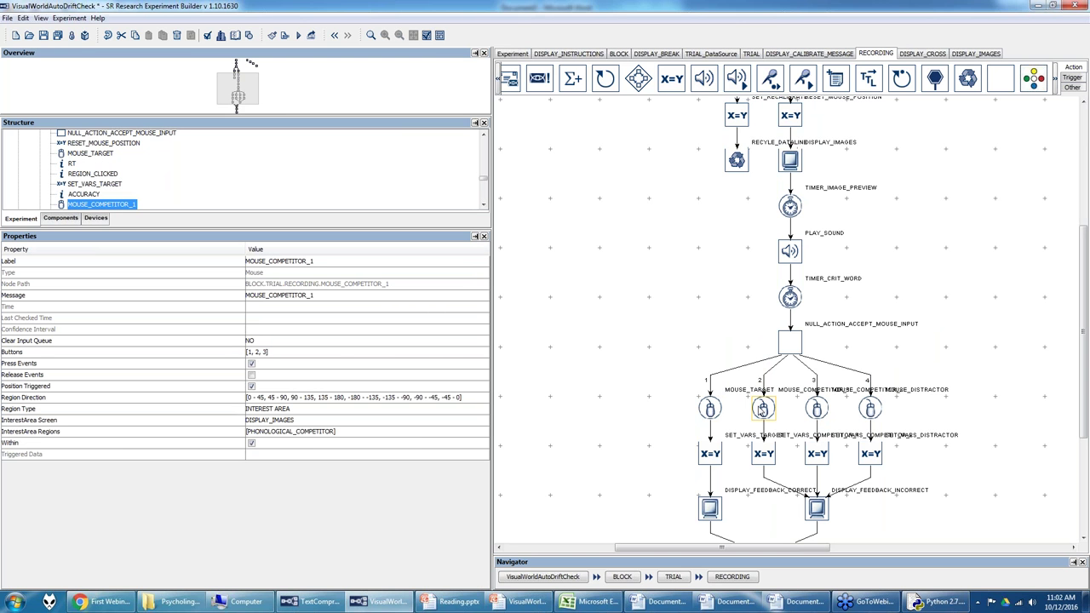
left_click(819, 412)
left_click(871, 413)
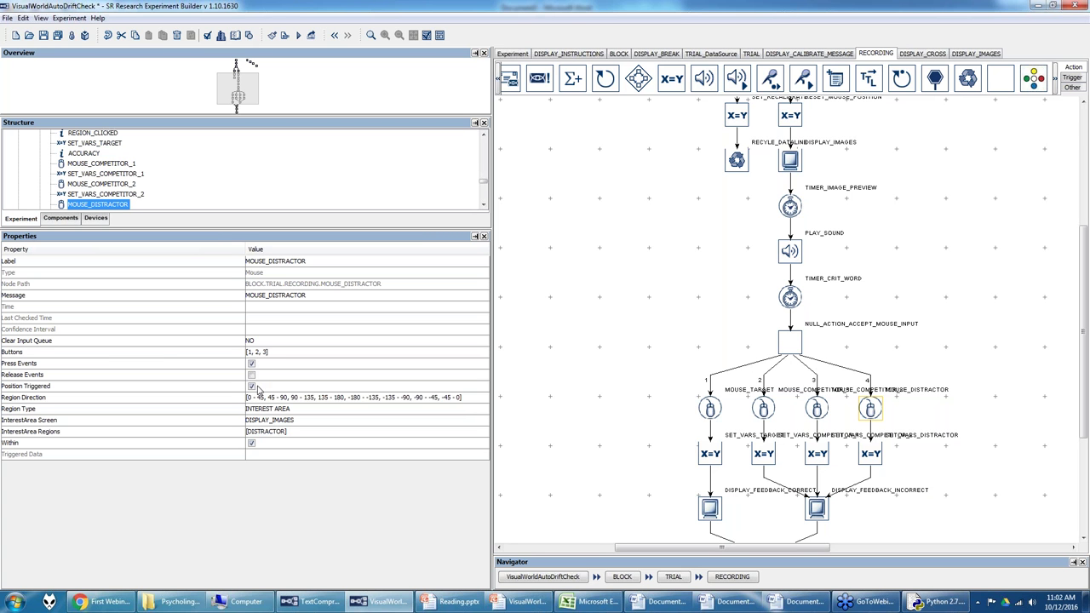
left_click(270, 409)
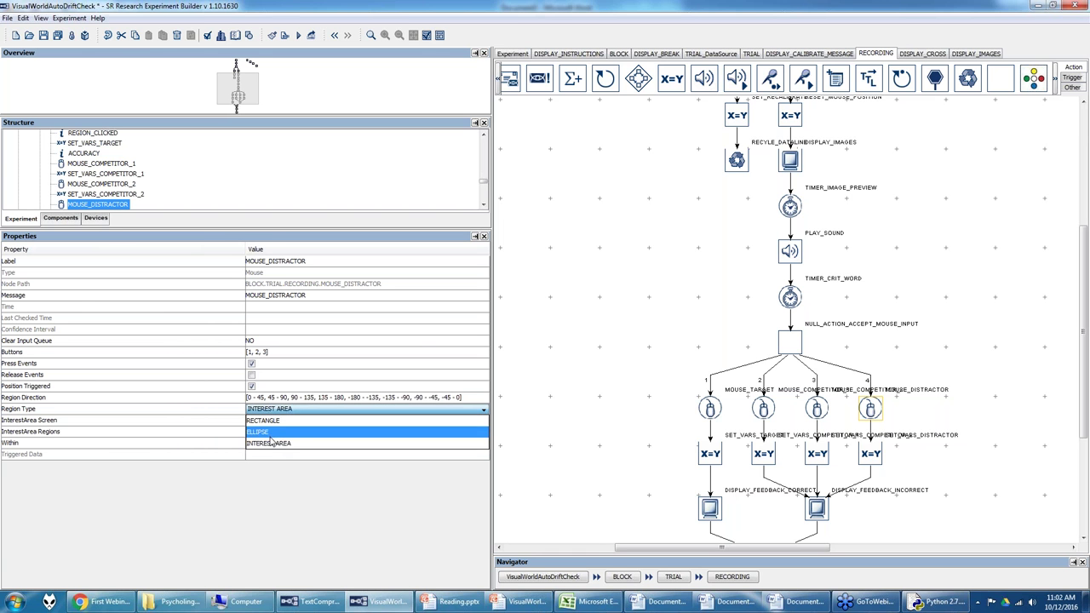
Step: Review the distractor's interest-area settings, keeping INTEREST AREA type and DISPLAY_IMAGES screen
left_click(274, 443)
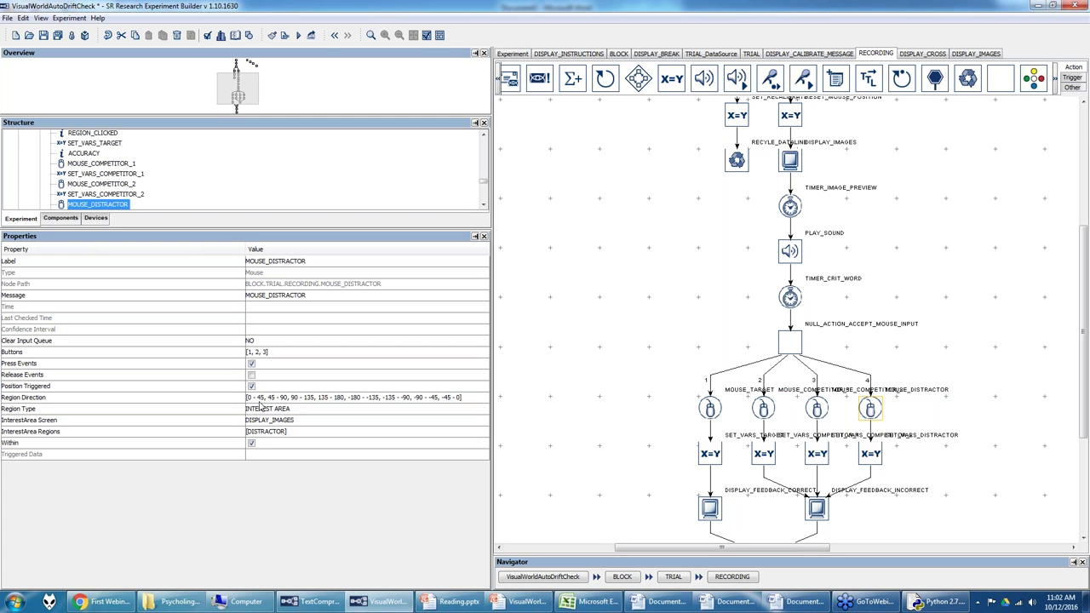
left_click(272, 421)
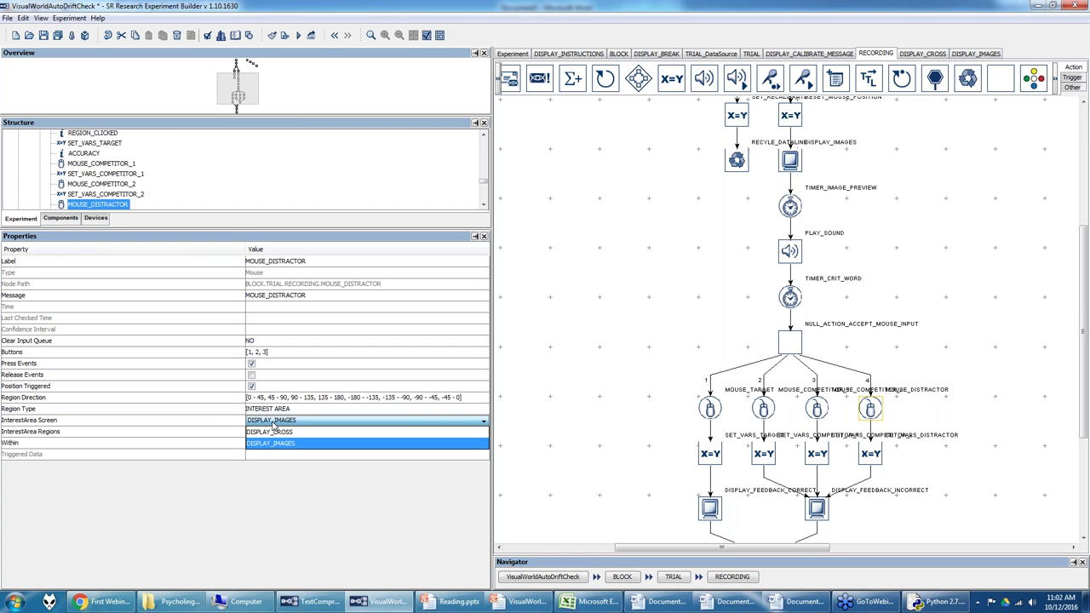
left_click(250, 432)
left_click(250, 432)
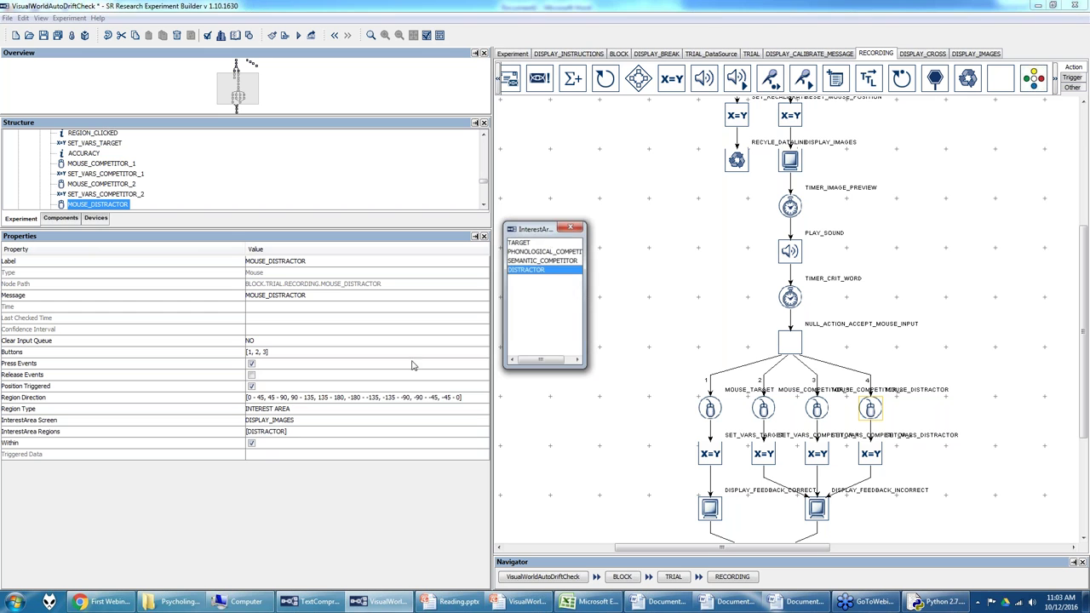
left_click(572, 226)
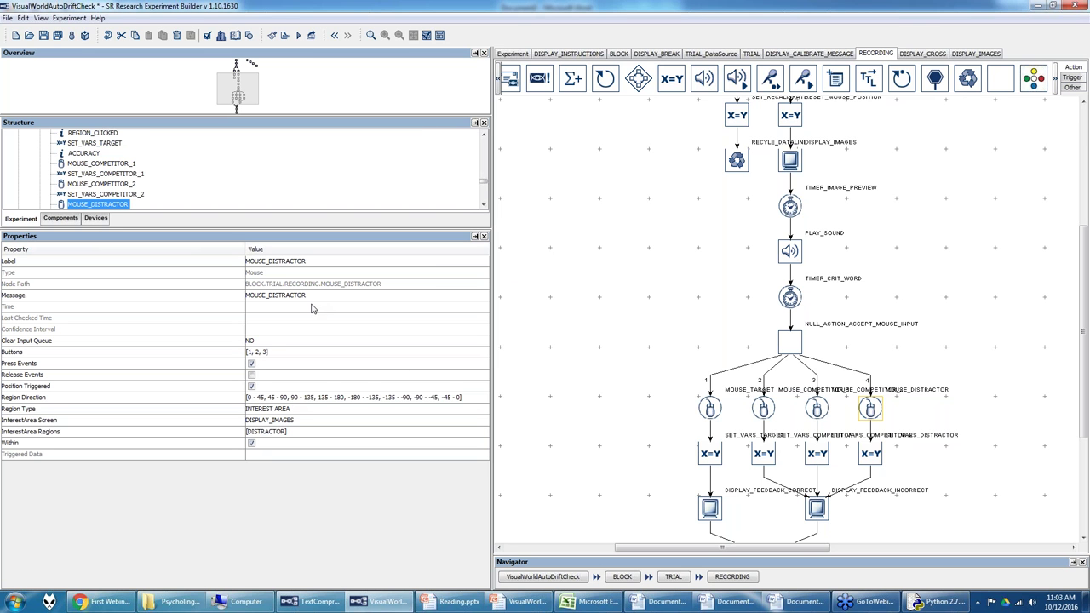
Step: Limit MOUSE_TARGET and MOUSE_COMPETITOR_1 to button 1 only
left_click(714, 408)
left_click(308, 356)
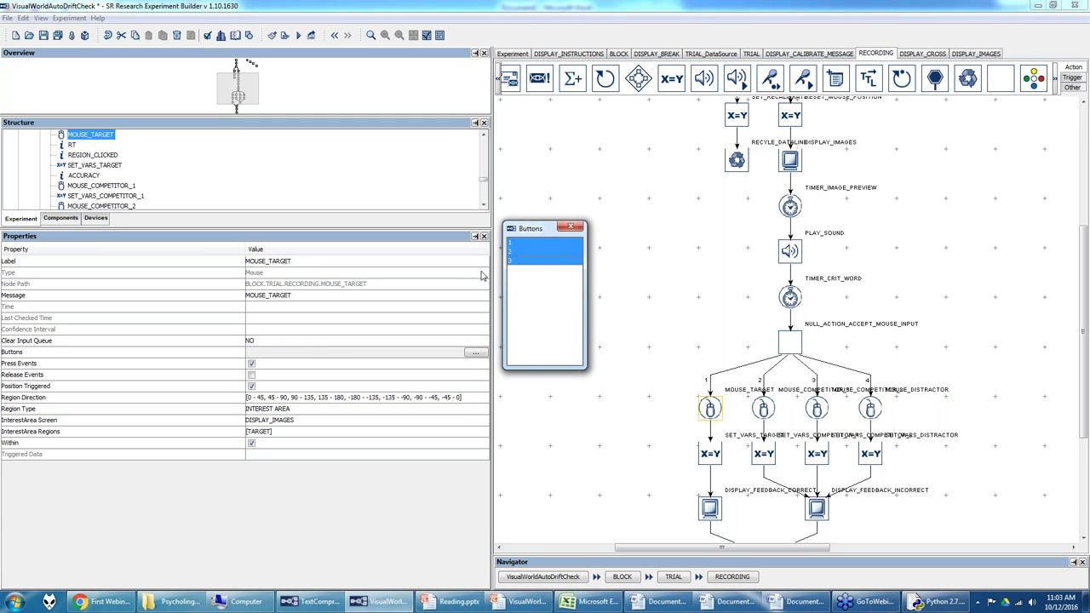
left_click(524, 246)
left_click(570, 227)
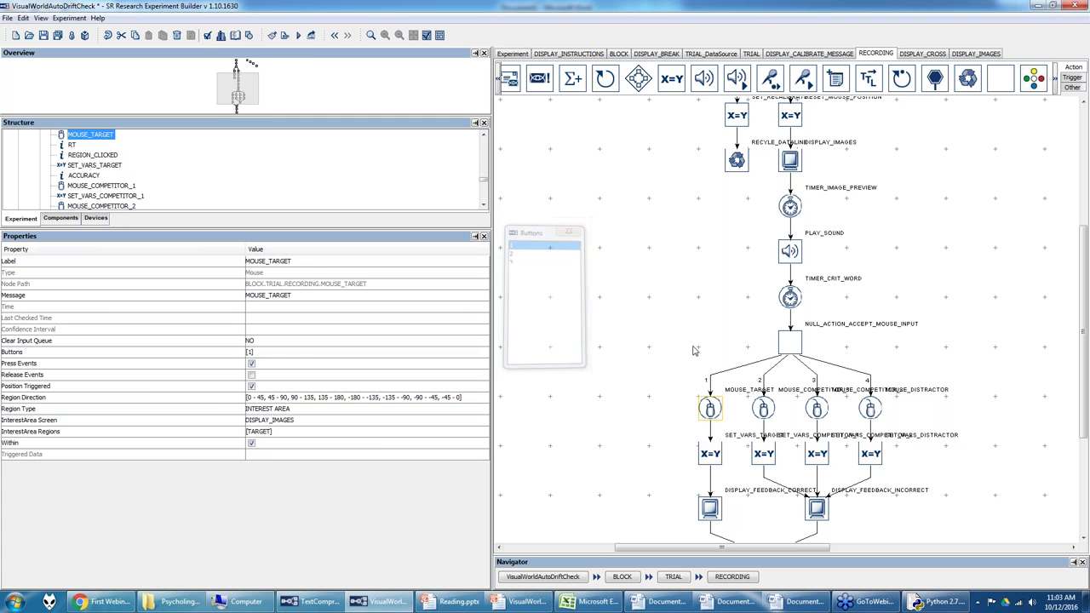
left_click(763, 409)
left_click(308, 356)
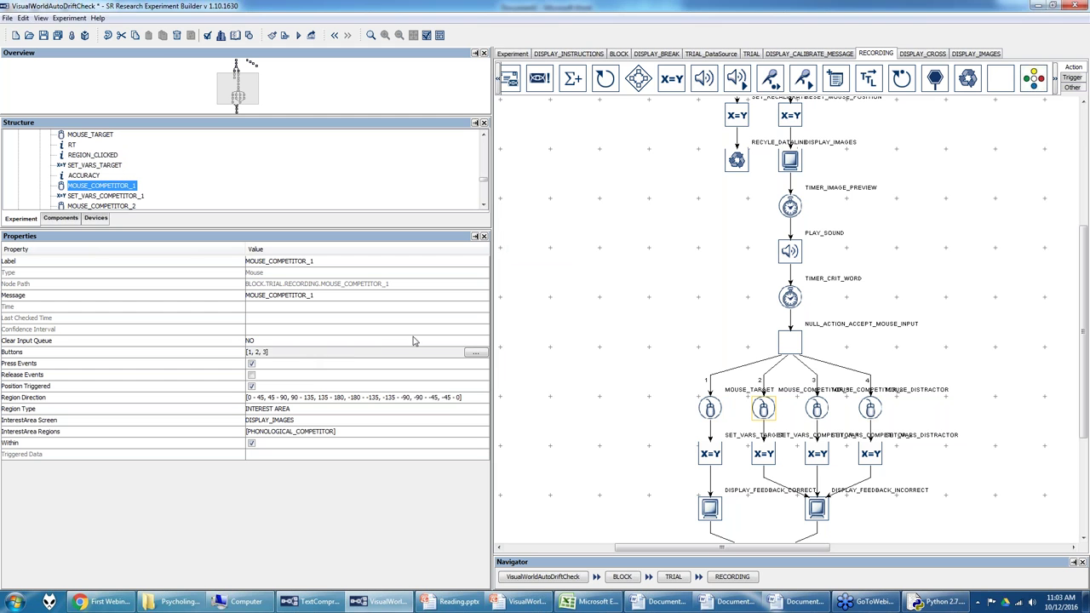
left_click(523, 244)
left_click(570, 226)
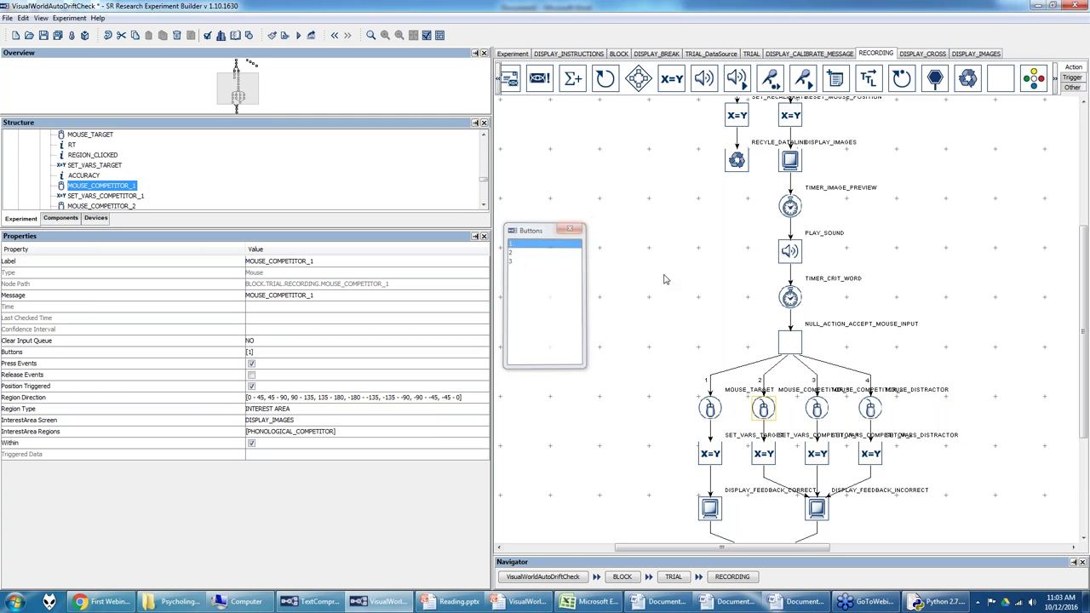
Step: Limit MOUSE_COMPETITOR_2 and MOUSE_DISTRACTOR to button 1 only
left_click(816, 408)
left_click(281, 364)
left_click(281, 356)
left_click(517, 244)
left_click(571, 226)
left_click(867, 405)
left_click(270, 353)
left_click(518, 242)
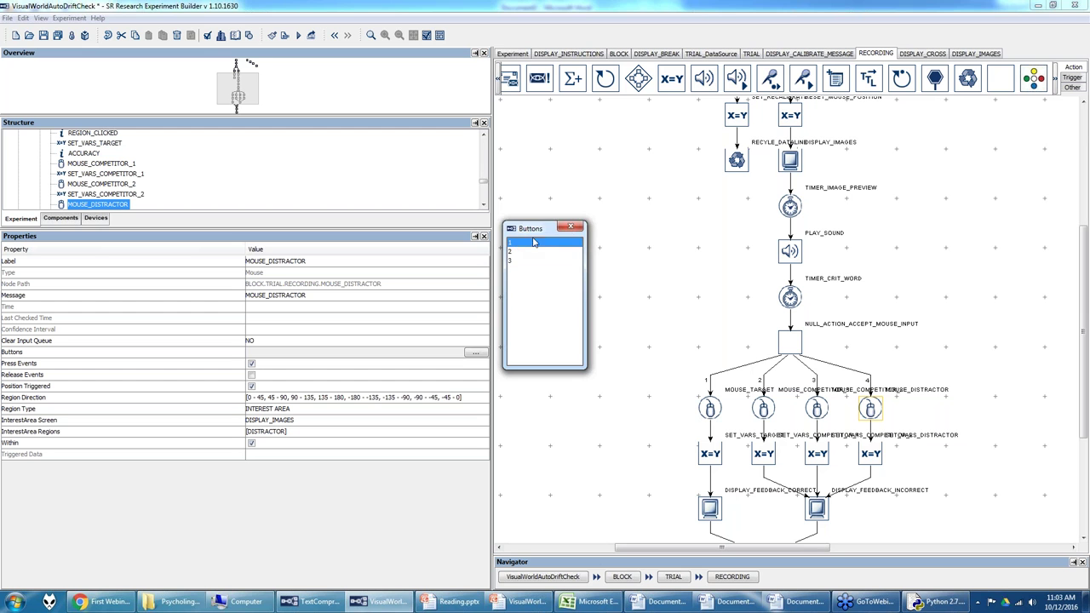
left_click(575, 227)
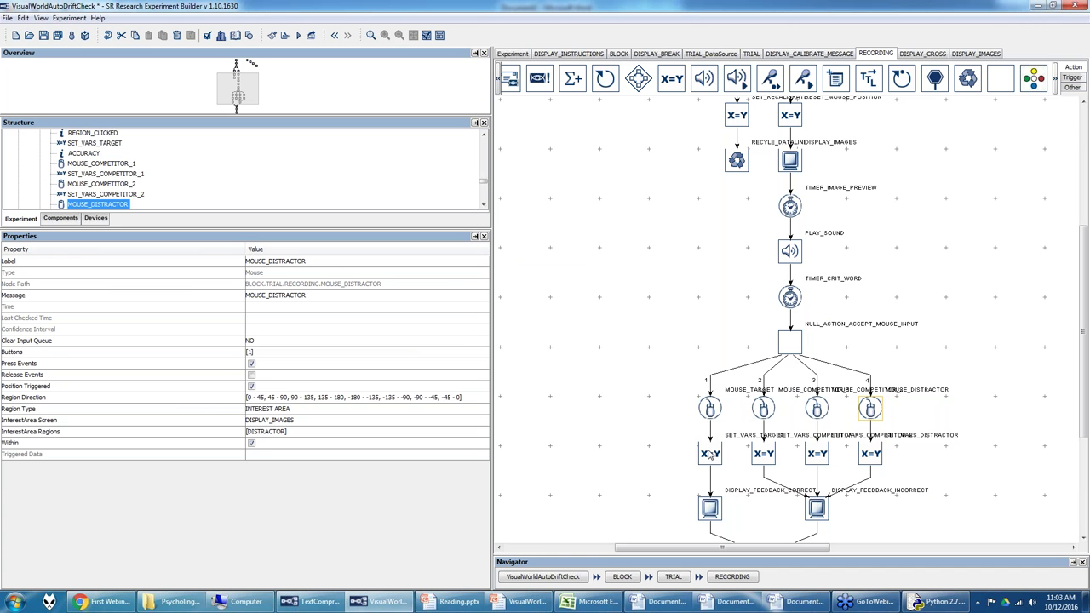
Step: Select SET_VARS_TARGET and open its list of variable updates
left_click(710, 453)
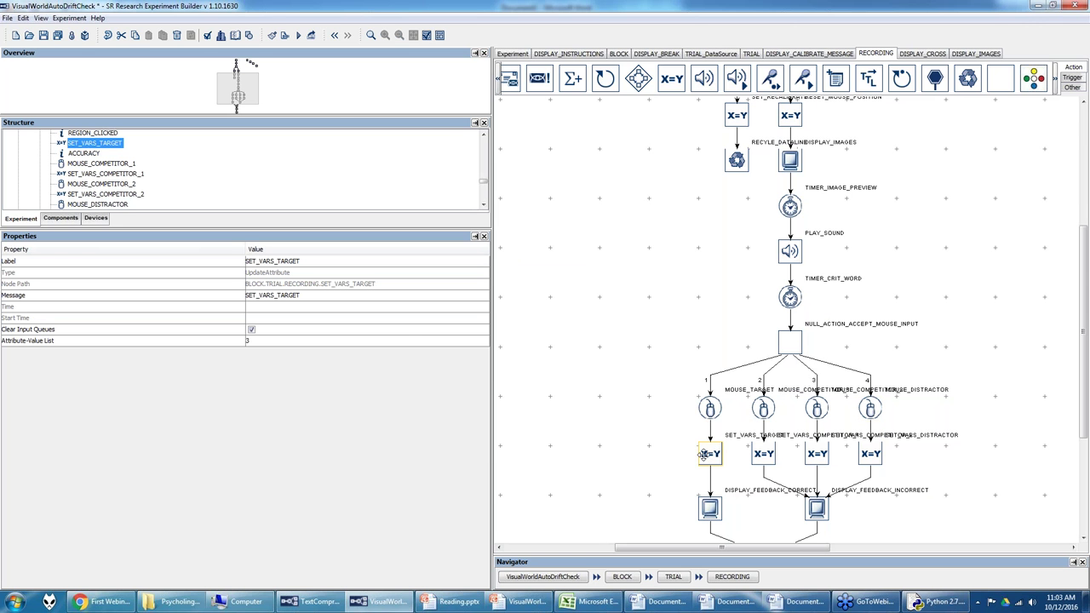
left_click_drag(262, 108, 271, 91)
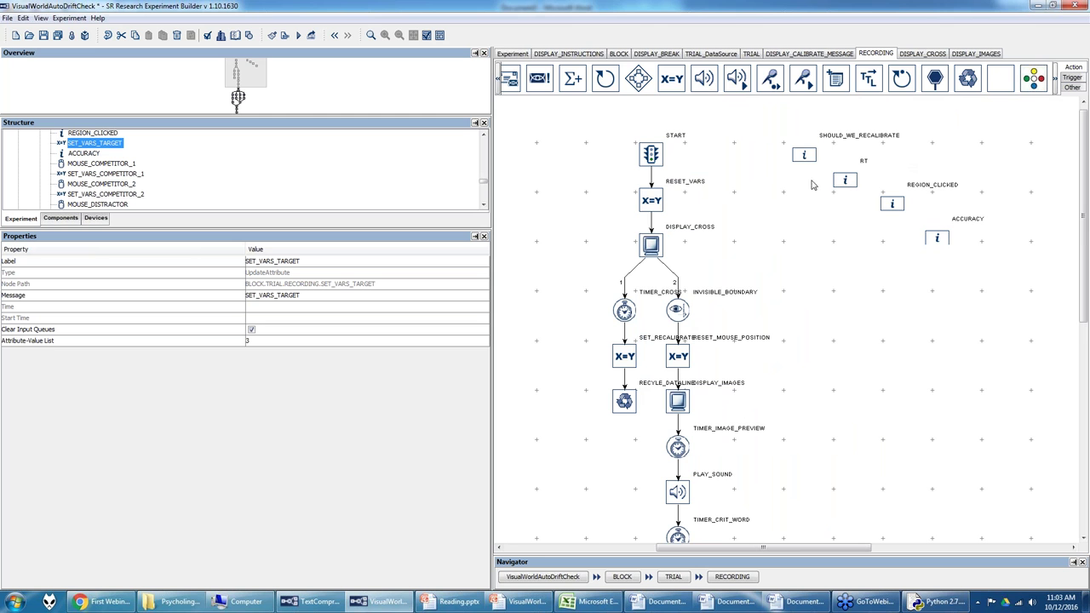
scroll(1086, 247, "down", 1)
scroll(1085, 247, "down", 5)
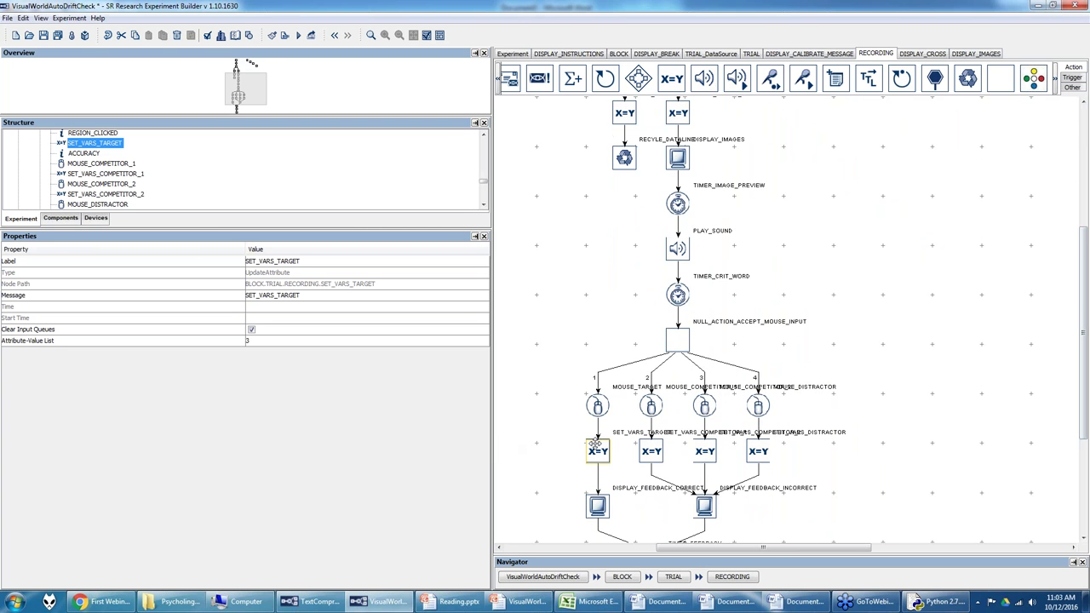
left_click(317, 341)
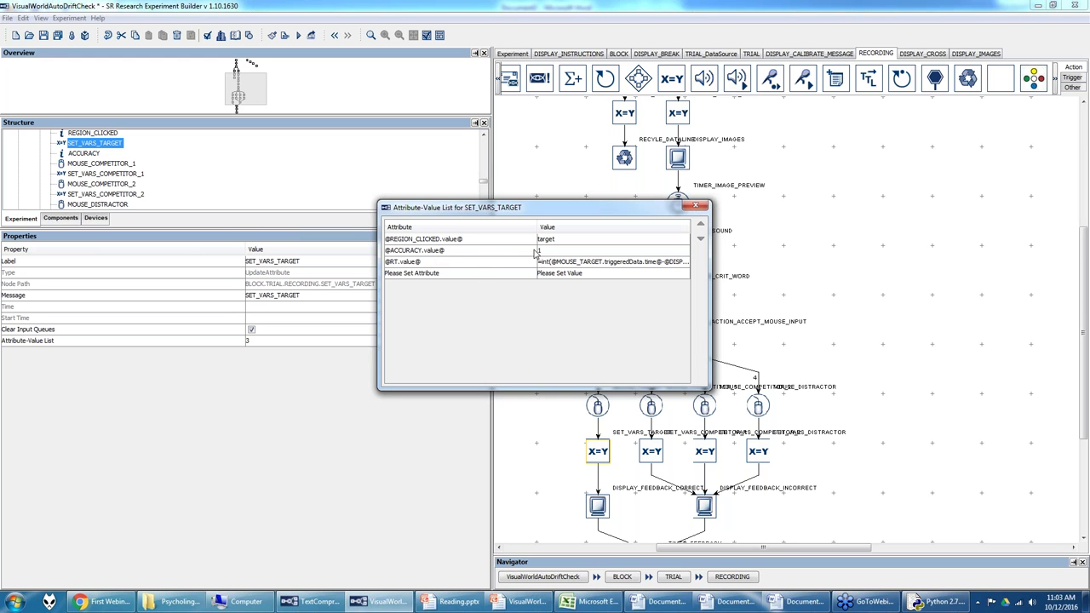
left_click(673, 267)
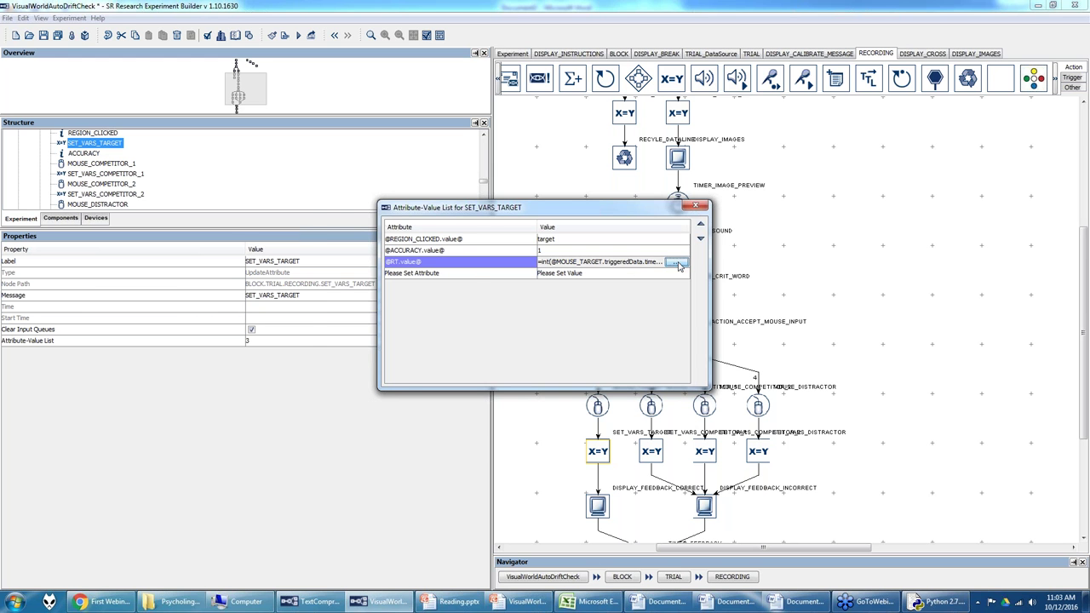
left_click(677, 264)
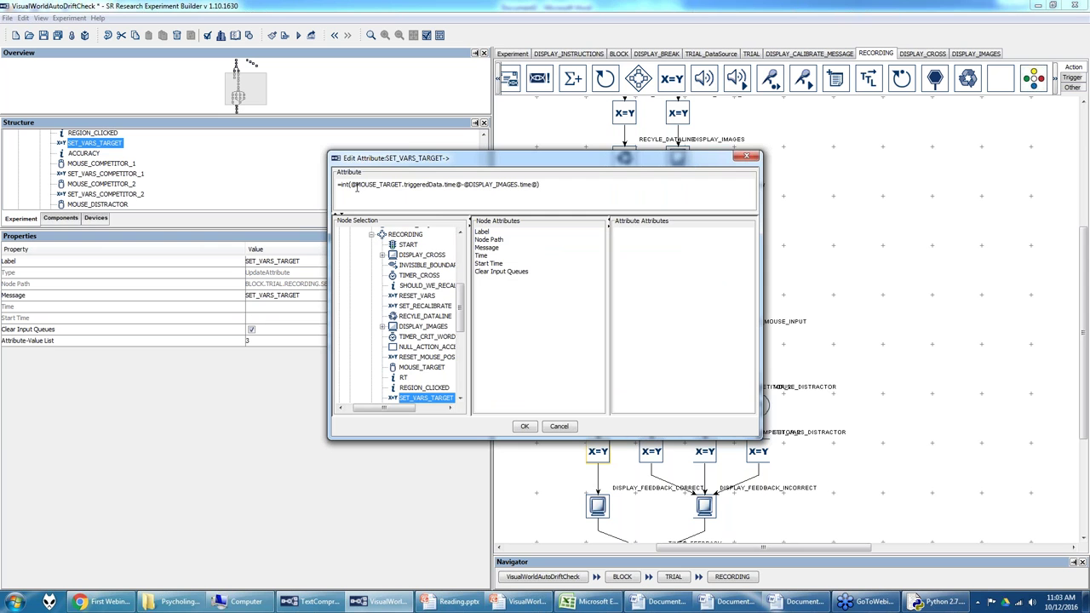
left_click_drag(351, 185, 464, 187)
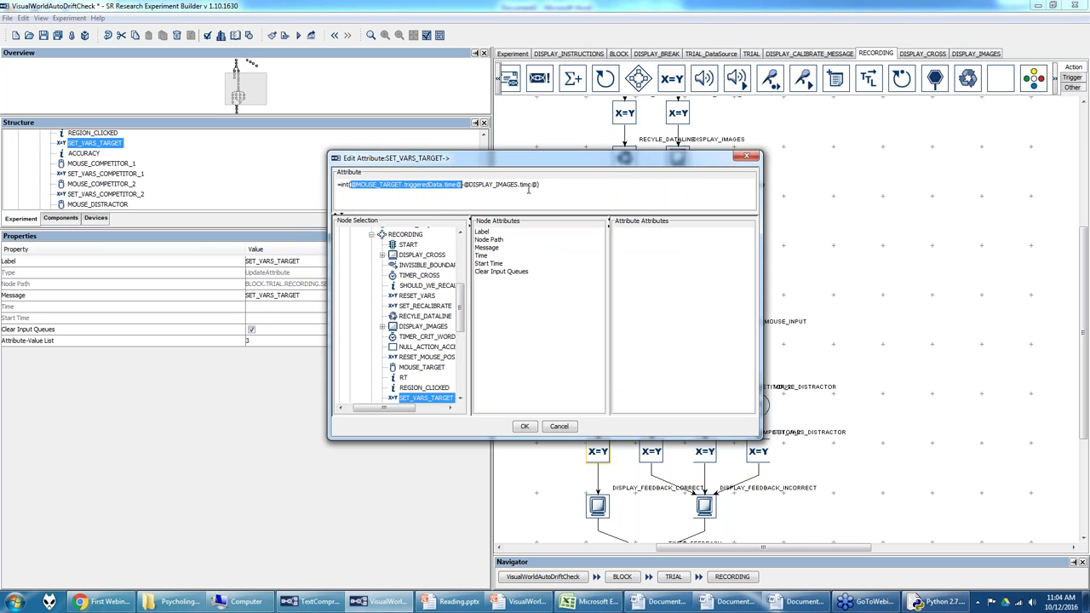
left_click(557, 179)
key("ctrl+a")
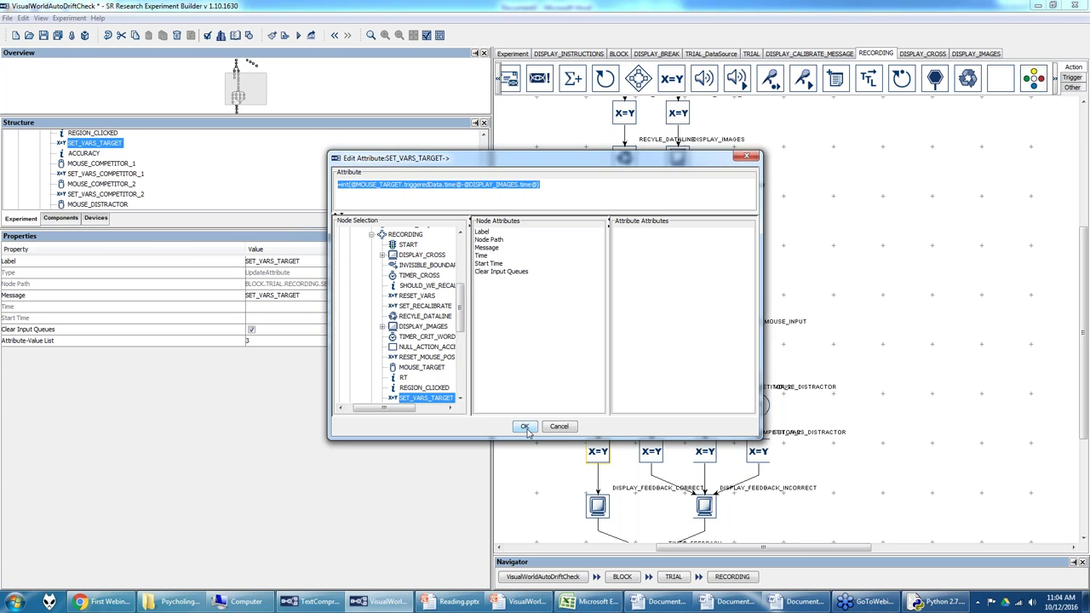
left_click(104, 601)
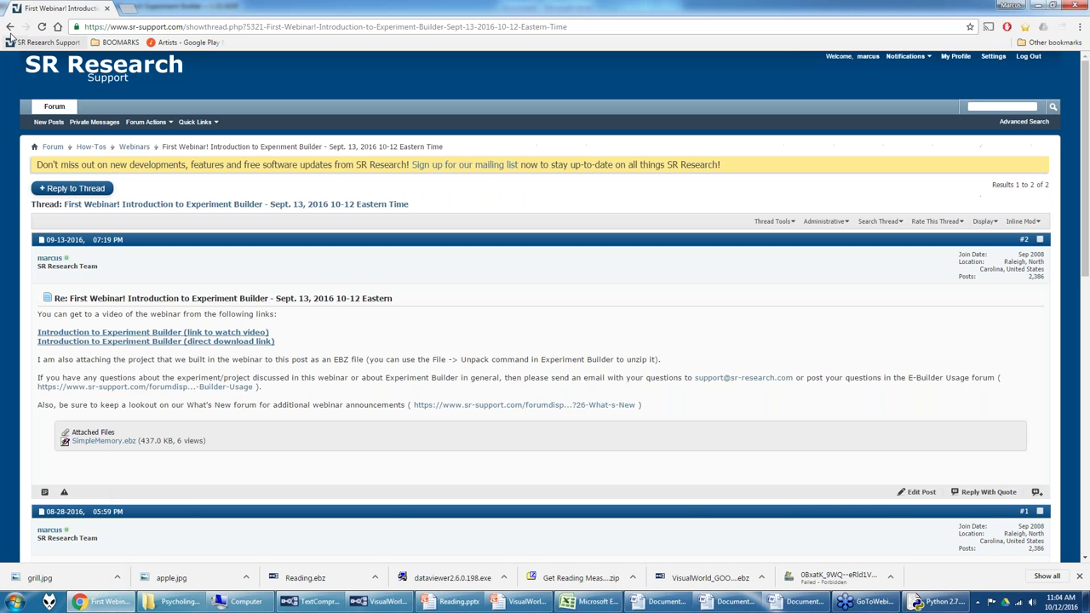
Step: Browse to the Experiment Builder Video Tutorial Series thread's video links, then return to Experiment Builder
left_click(134, 146)
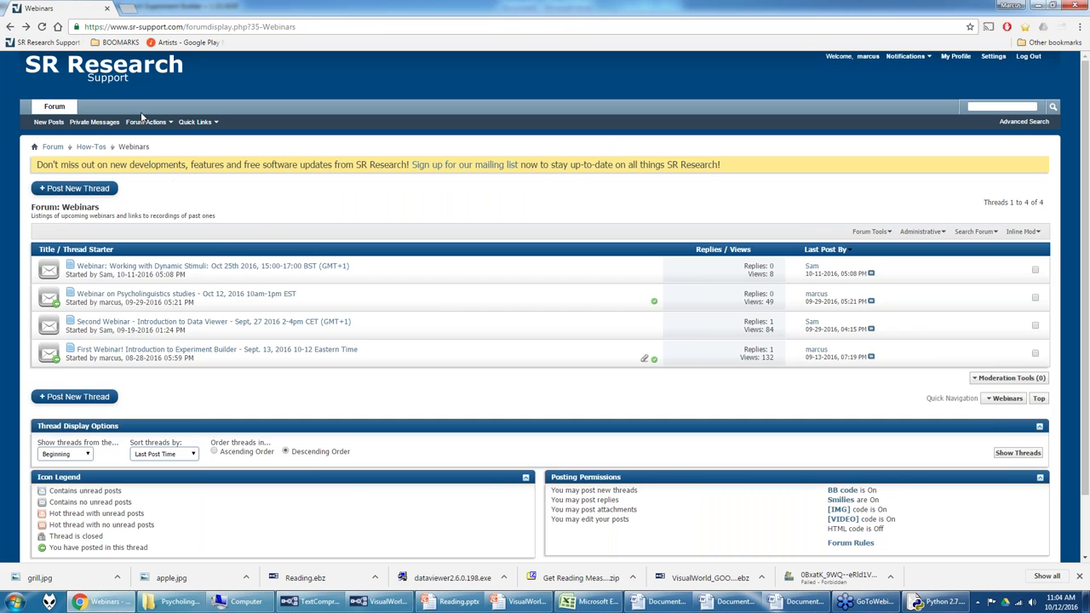
left_click(53, 147)
left_click(98, 288)
left_click(134, 267)
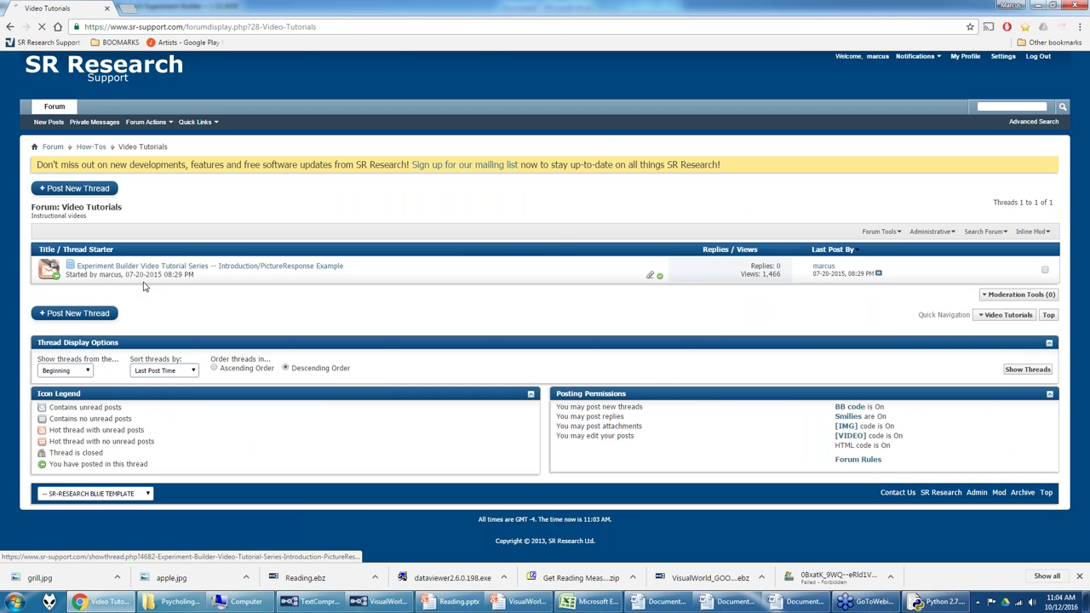
scroll(175, 370, "down", 5)
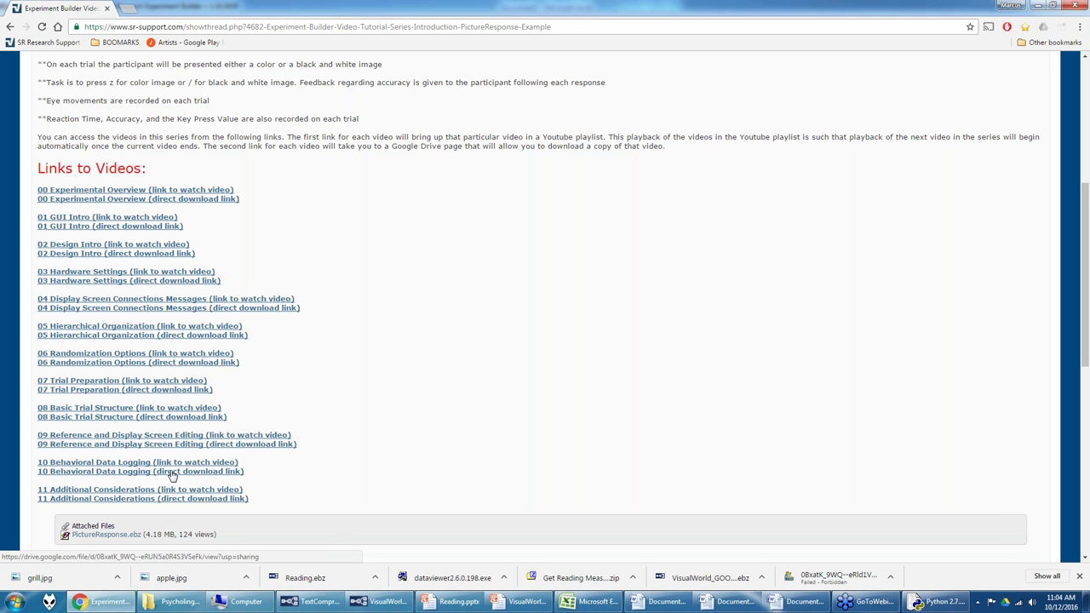
mouse_move(373, 606)
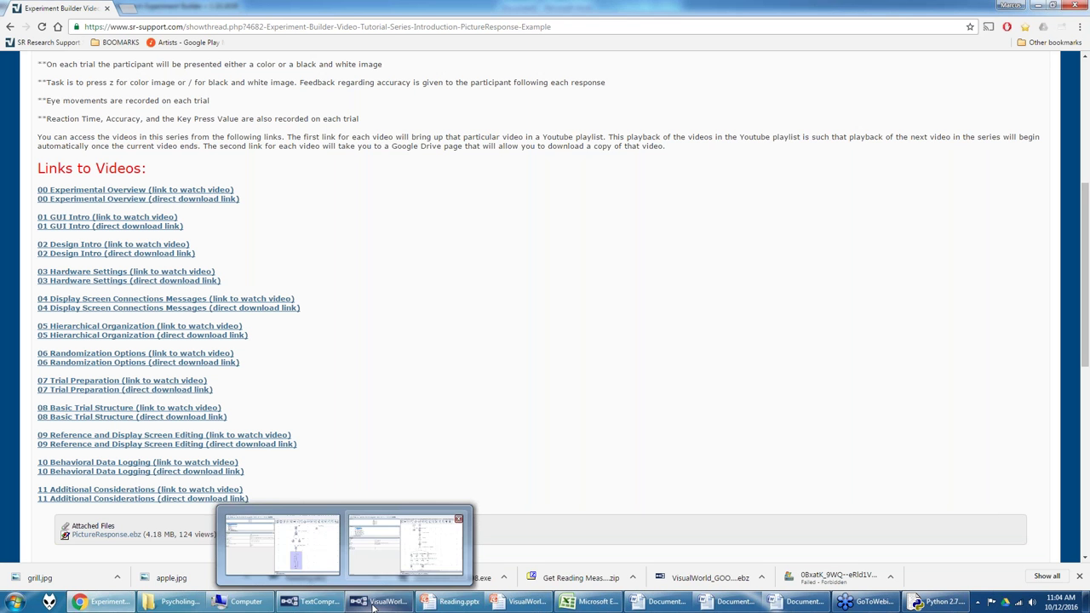
left_click(399, 549)
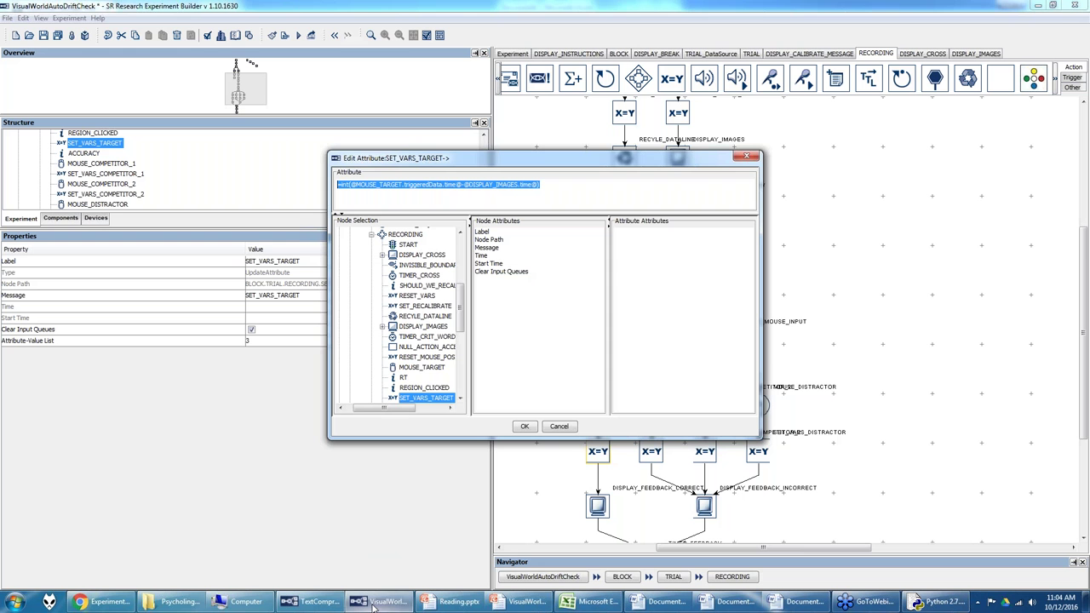
Step: Confirm the RT formula, then set SET_VARS_COMPETITOR_1's clicked-region value to phon_competitor
left_click(525, 427)
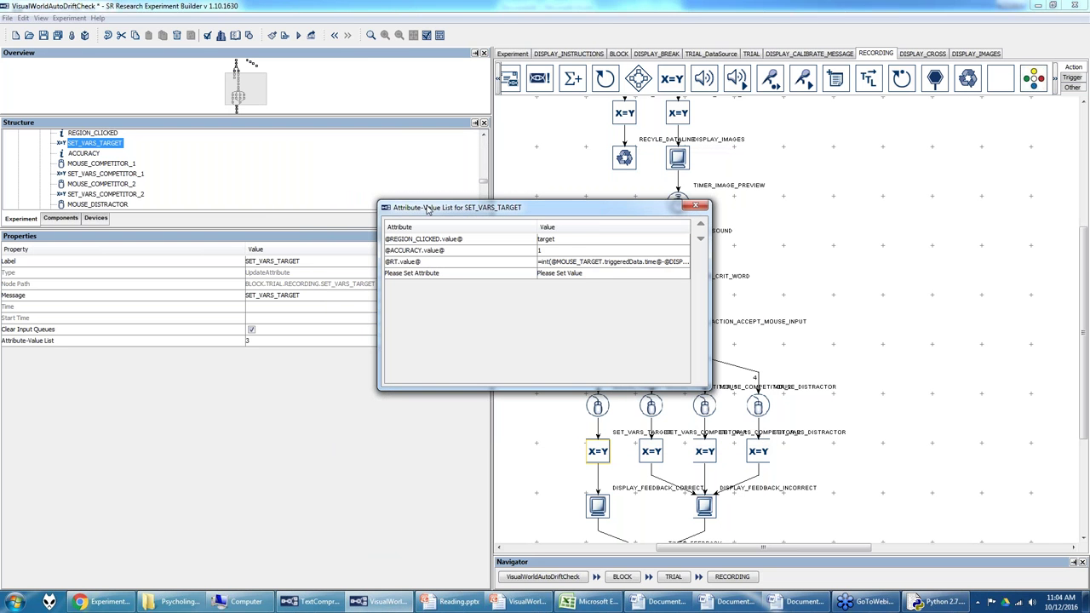
left_click(696, 205)
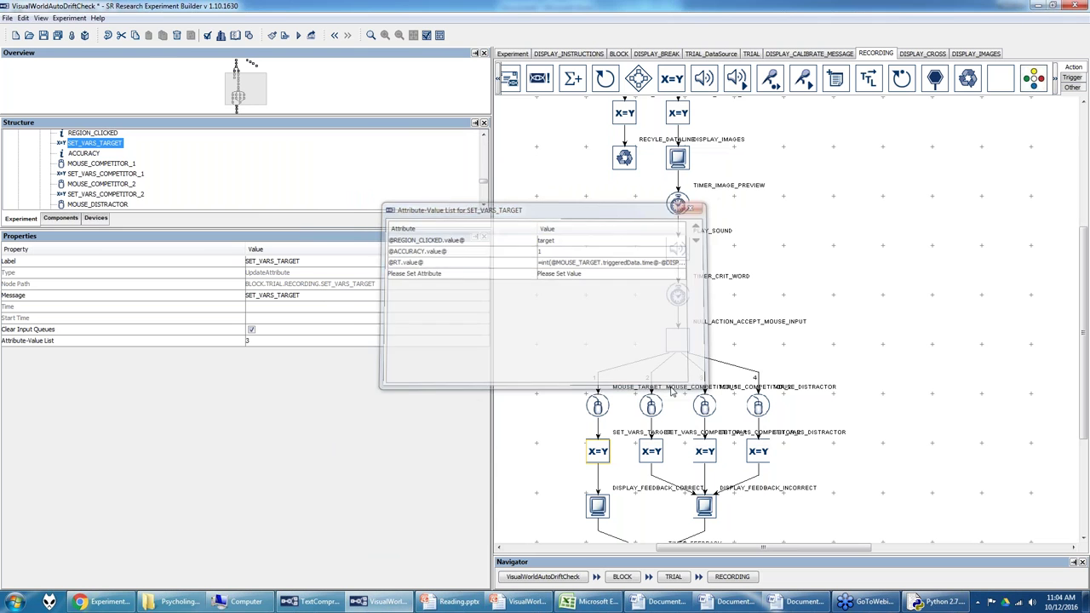
left_click(653, 453)
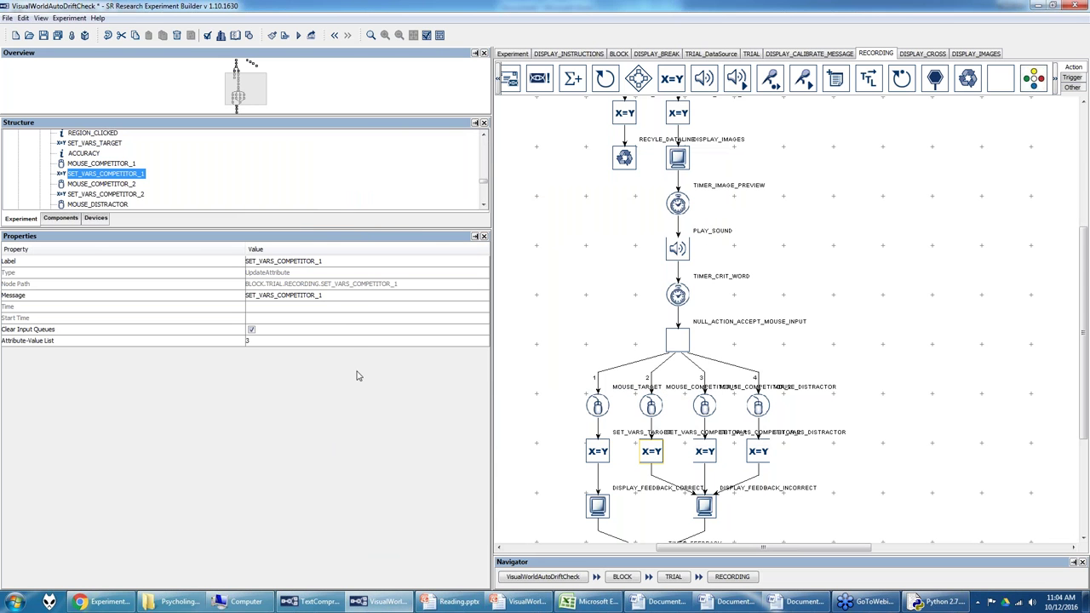
left_click(345, 340)
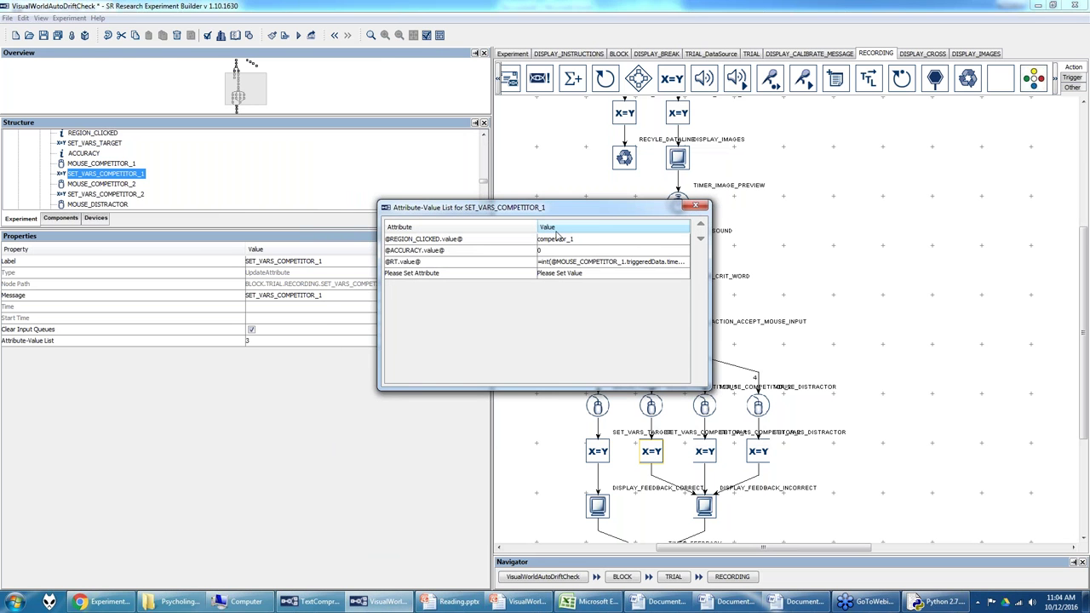
left_click(576, 241)
left_click(576, 241)
type("phon_")
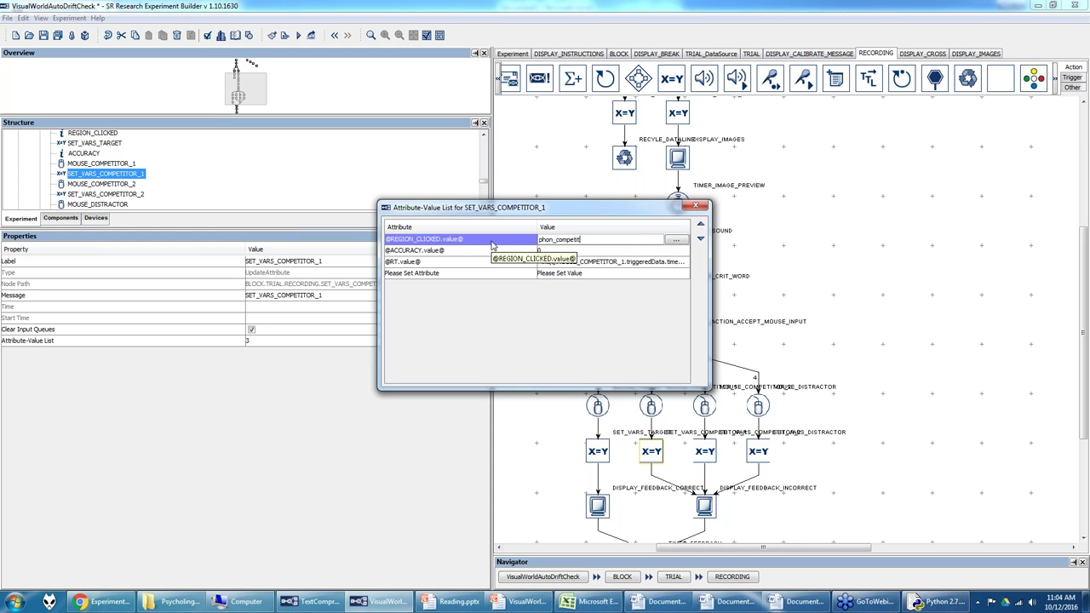
key("Return")
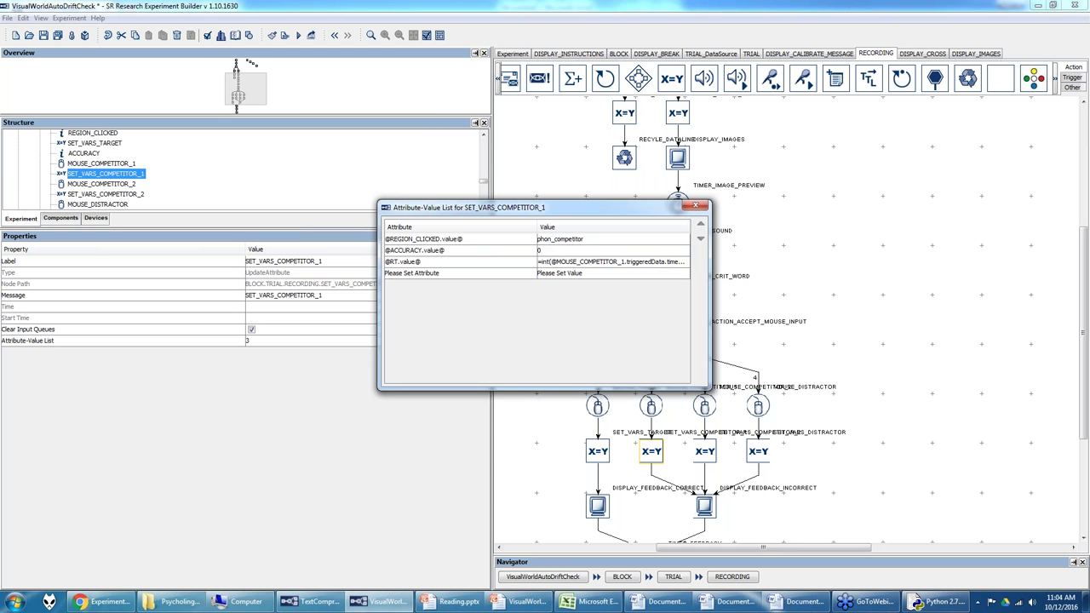
left_click(701, 208)
Step: Set SET_VARS_COMPETITOR_2's clicked-region value to semantic_competitor
left_click(708, 452)
left_click(306, 345)
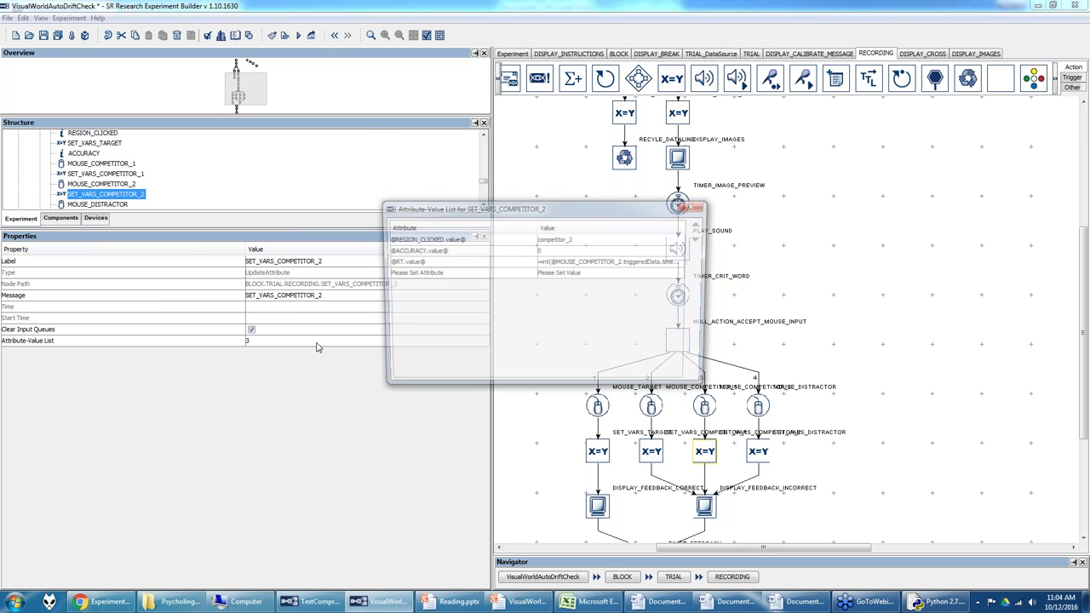
double_click(596, 241)
key("ctrl+a")
type("sema")
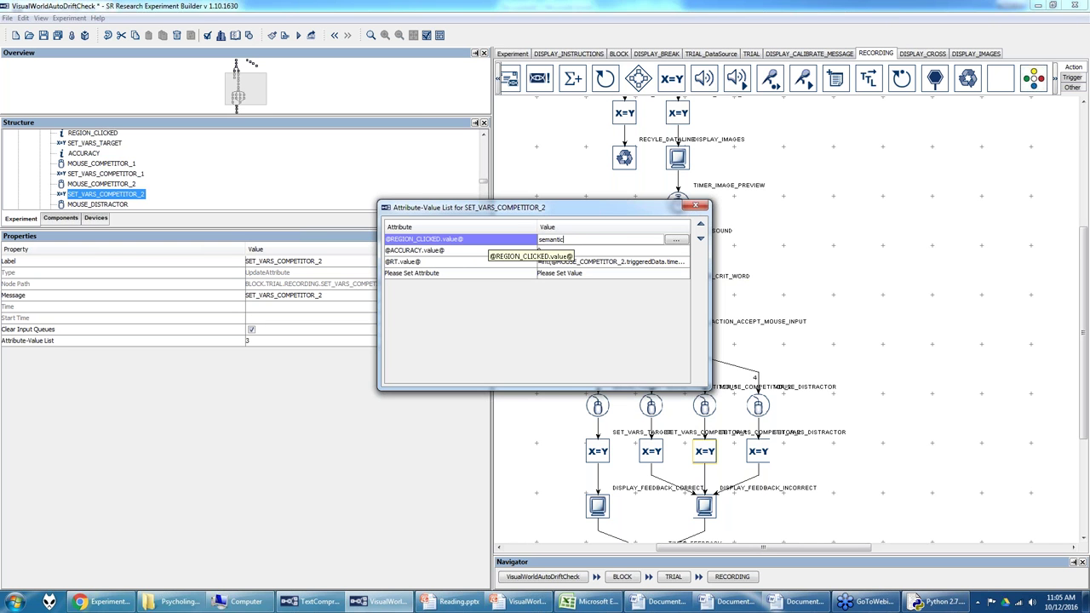
type("ntic_competitor")
key("Return")
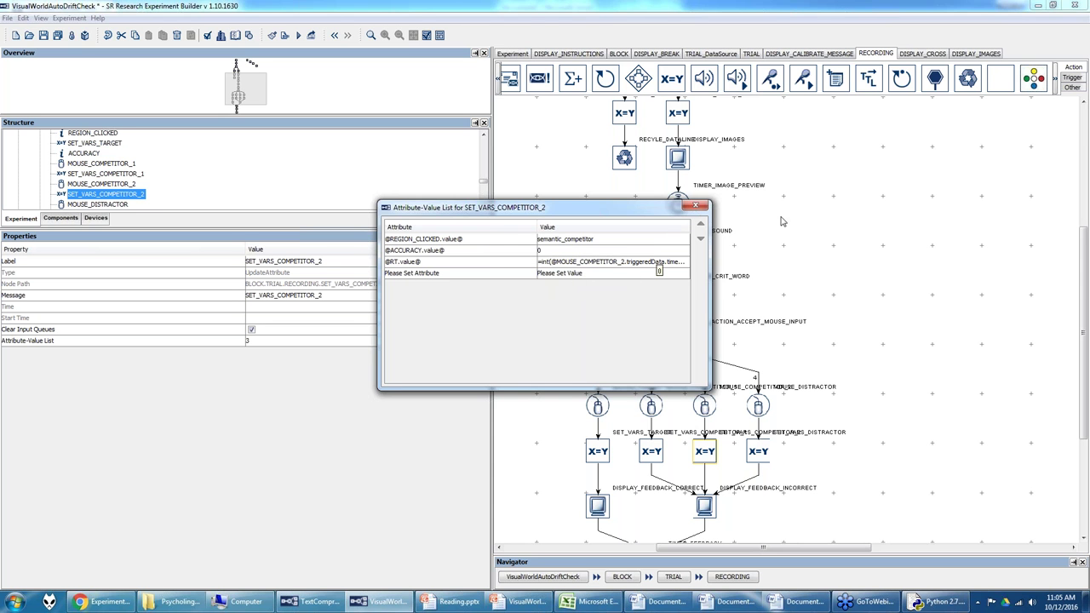
left_click(696, 205)
Step: Review SET_VARS_DISTRACTOR's variable assignments, leaving them unchanged
left_click(758, 452)
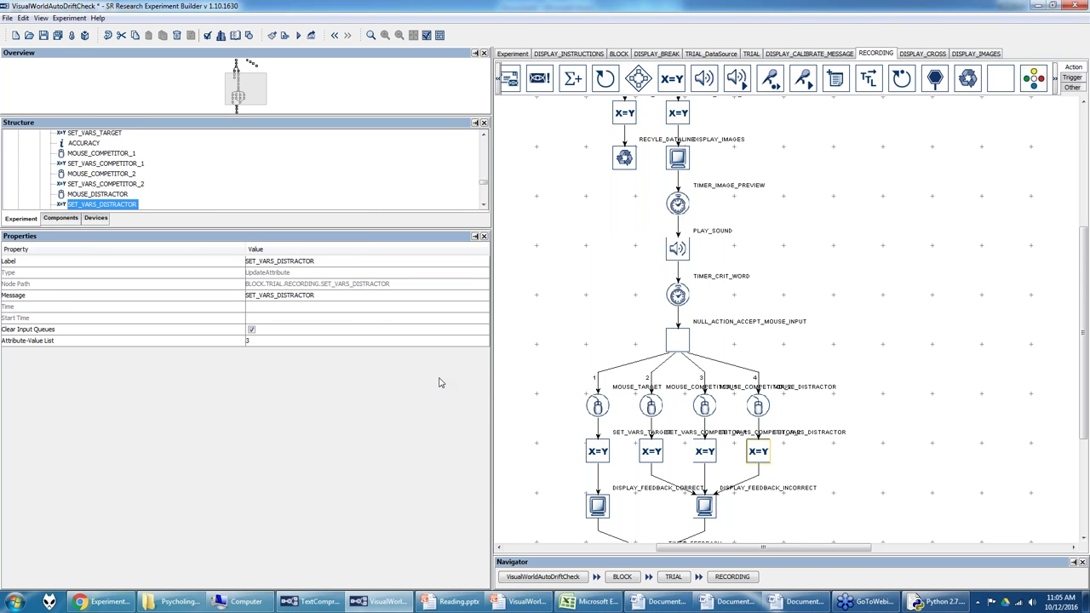
left_click(415, 340)
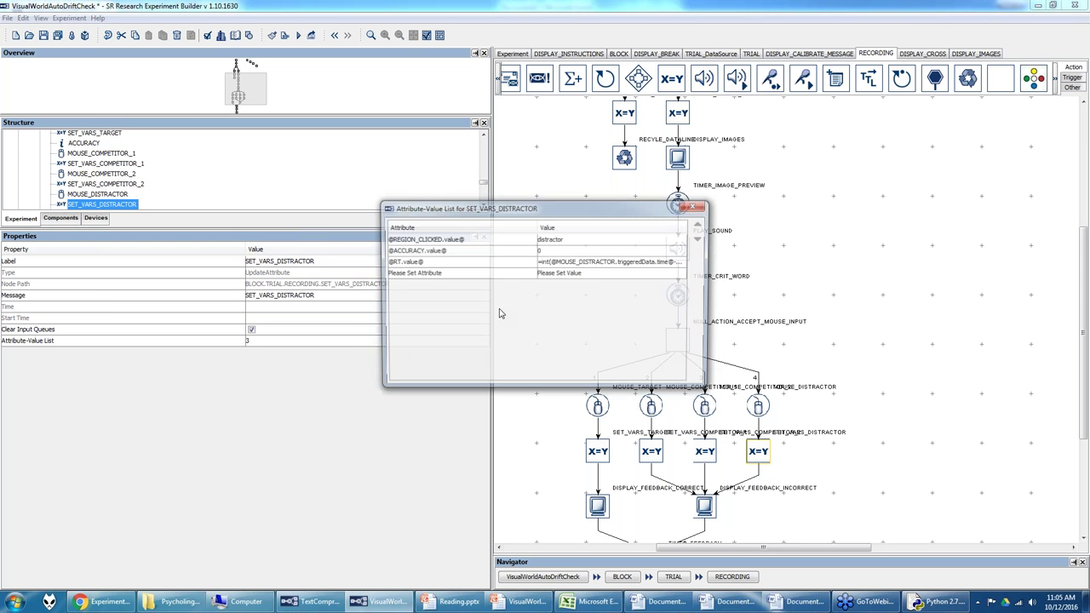
left_click(696, 206)
scroll(639, 370, "down", 3)
Step: Review the Correct! and Incorrect! feedback screens, returning to the RECORDING flowchart after each
double_click(598, 419)
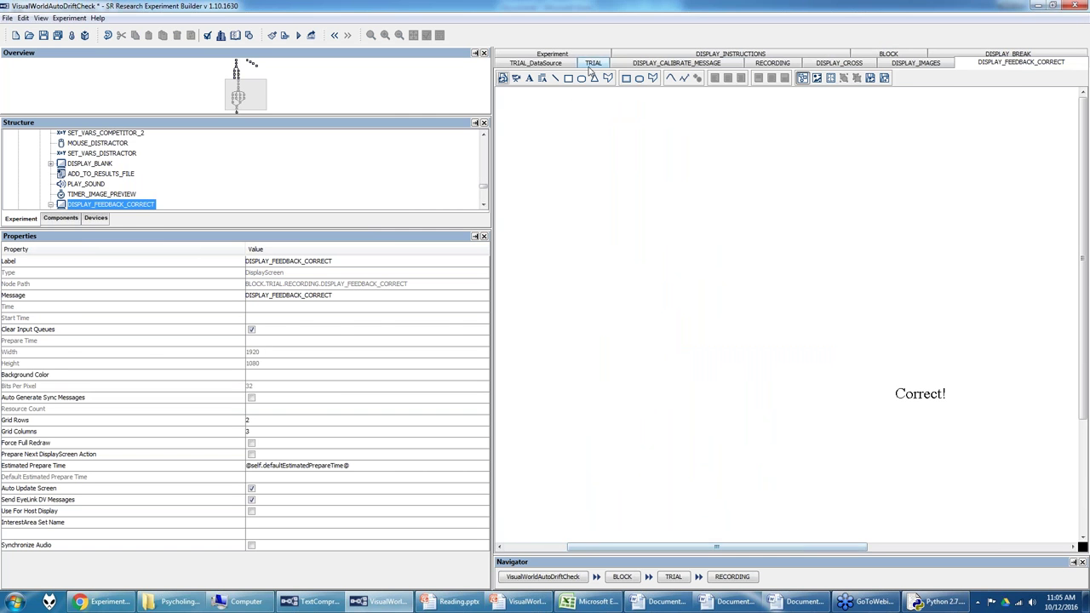
left_click(772, 63)
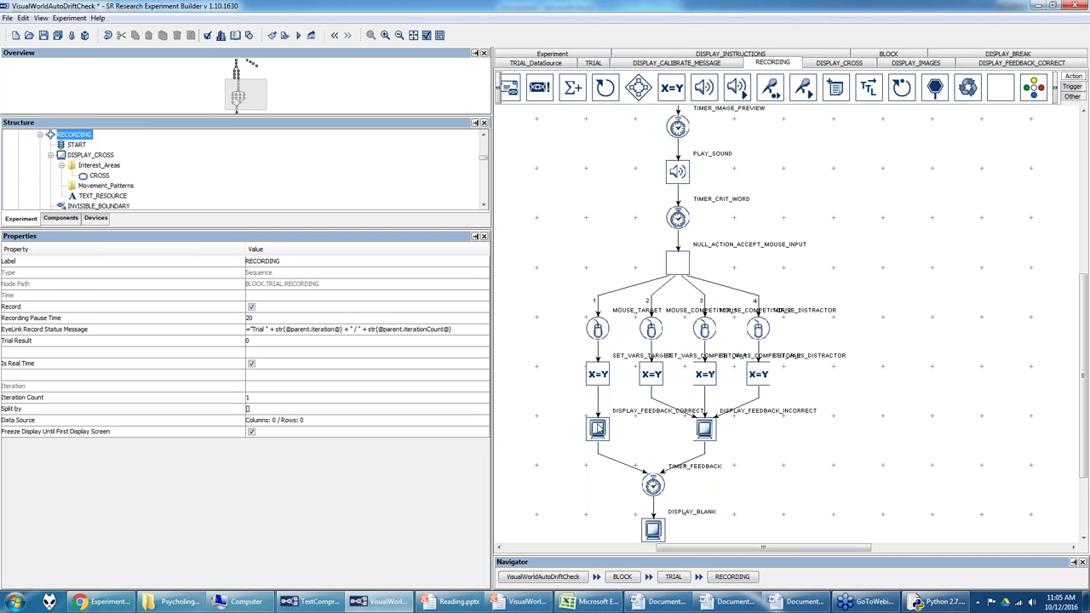
double_click(598, 429)
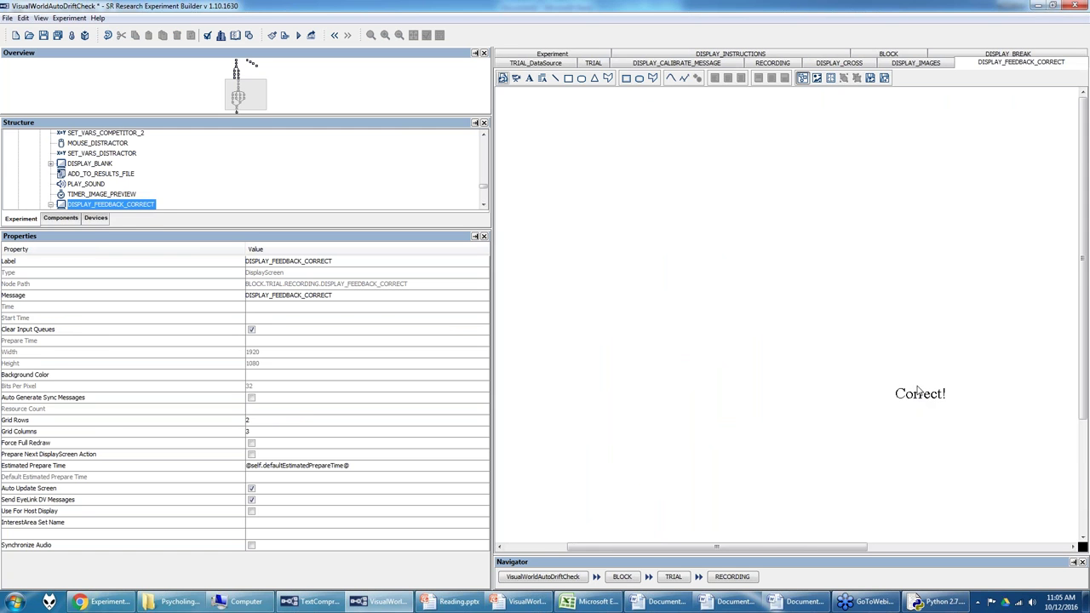
left_click(773, 64)
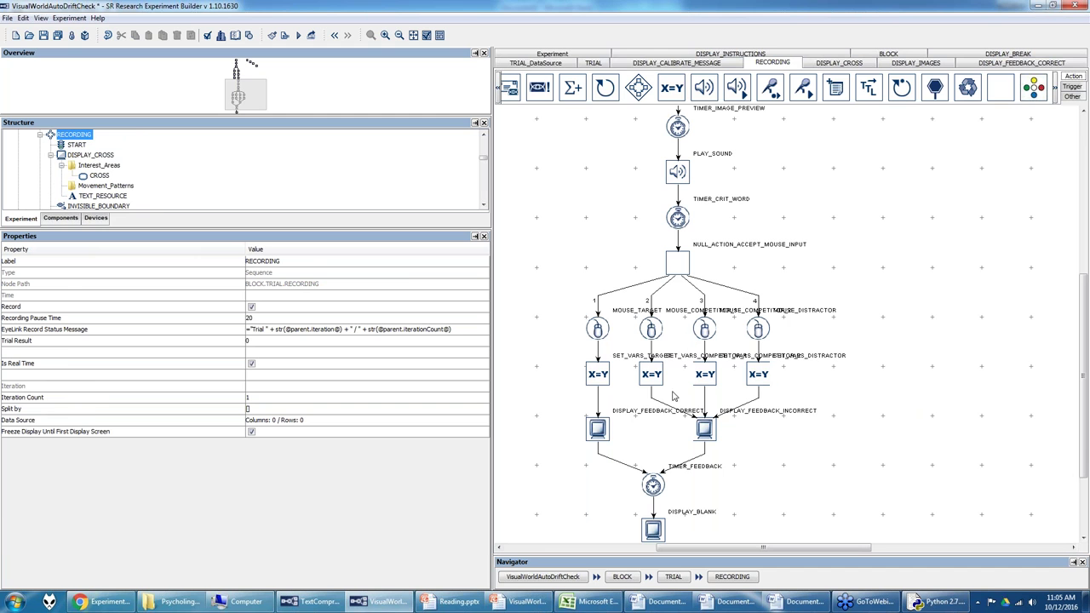
double_click(705, 431)
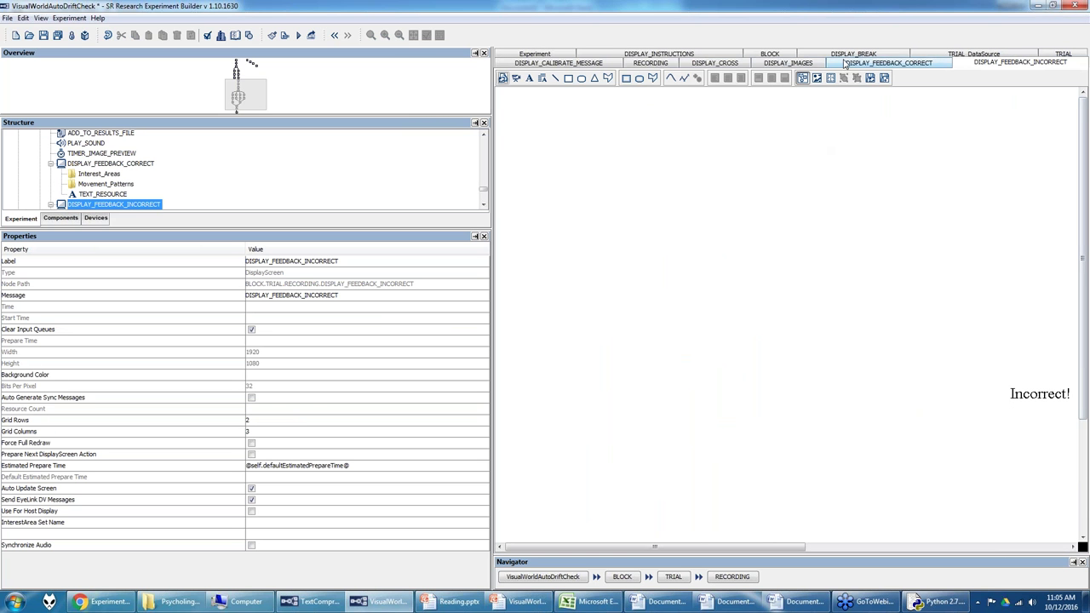
left_click(662, 68)
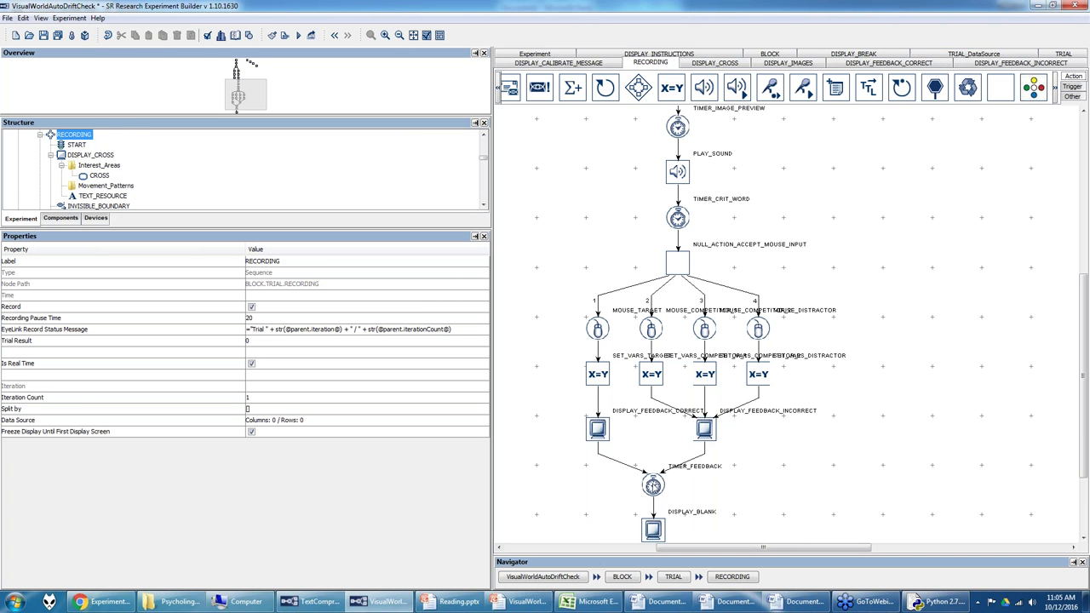
Step: Inspect the 1000 ms TIMER_FEEDBACK, DISPLAY_BLANK and ADD_TO_RESULTS_FILE steps, then return to the top-level graph
left_click(653, 483)
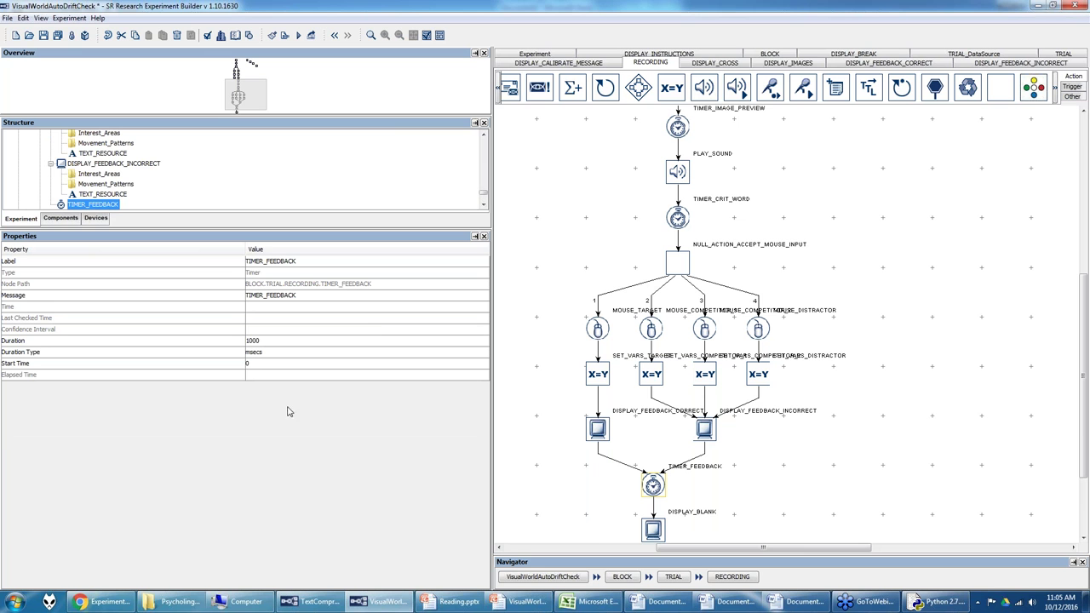
left_click(646, 529)
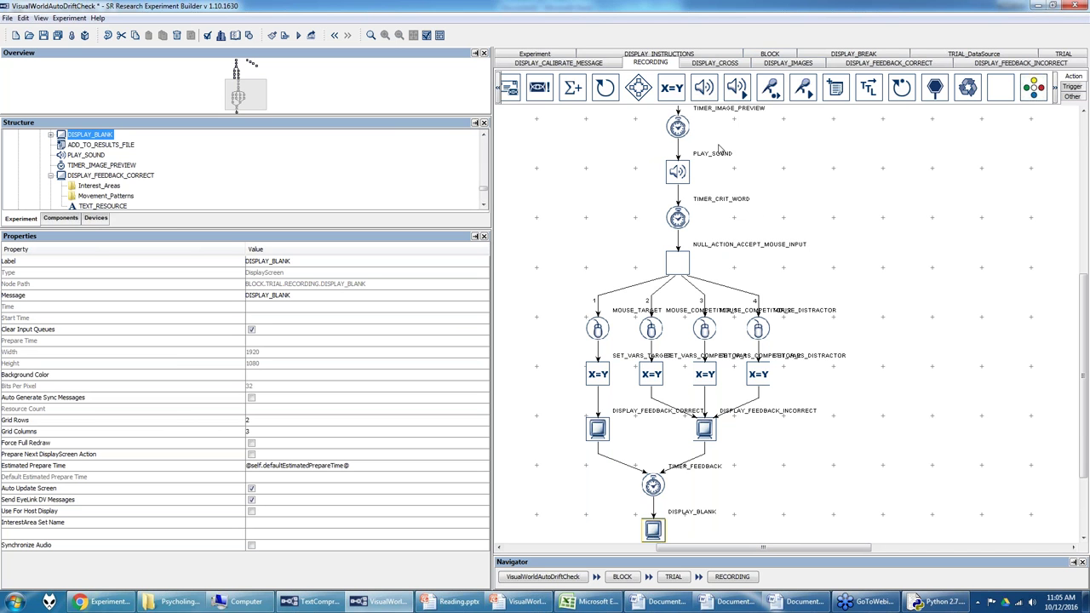
scroll(915, 387, "down", 3)
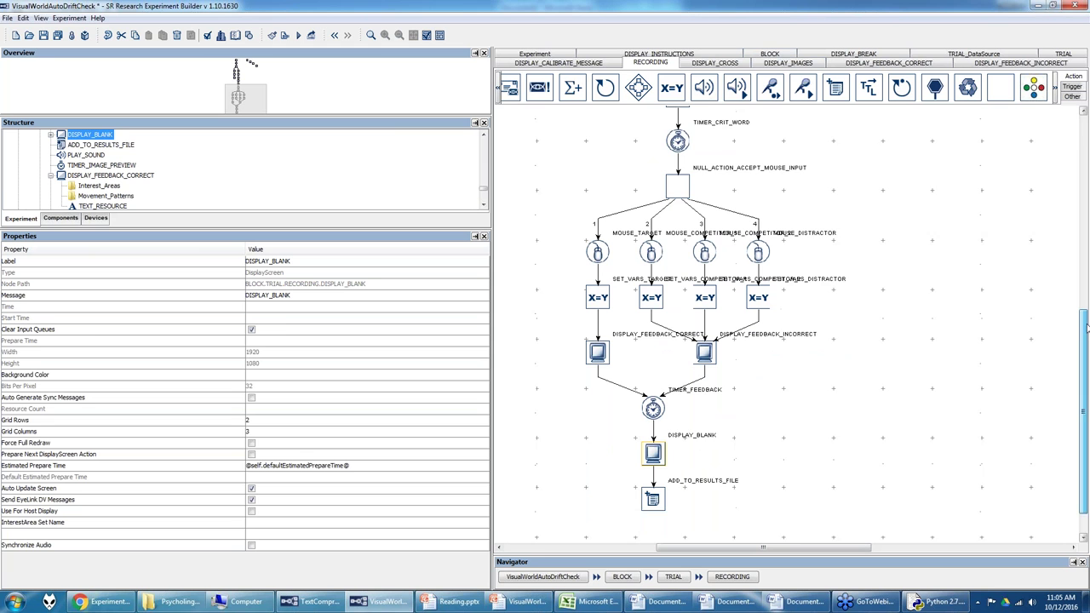
left_click(659, 460)
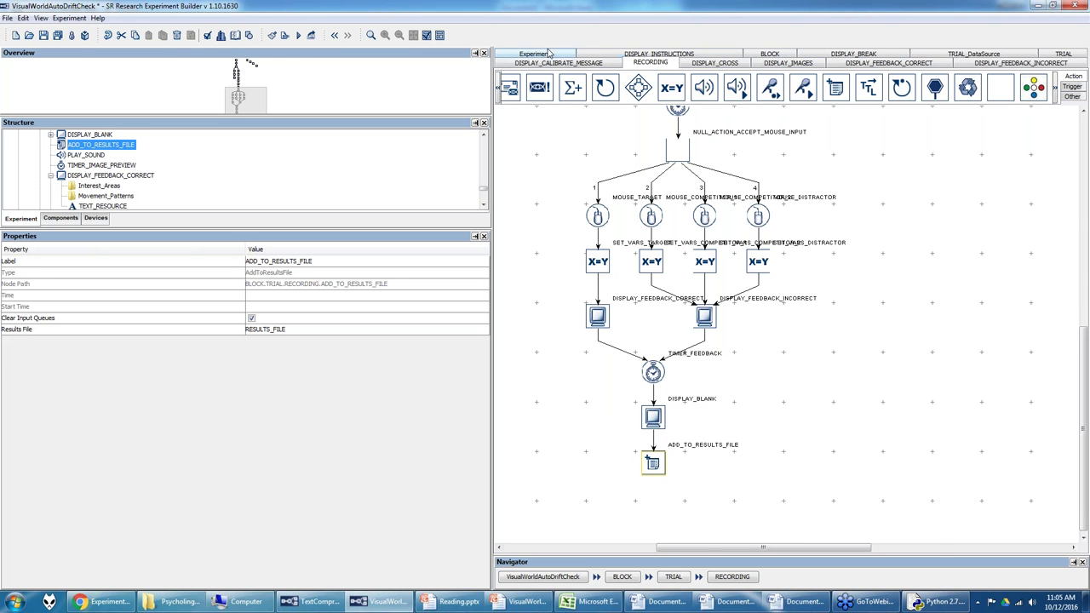
left_click(549, 54)
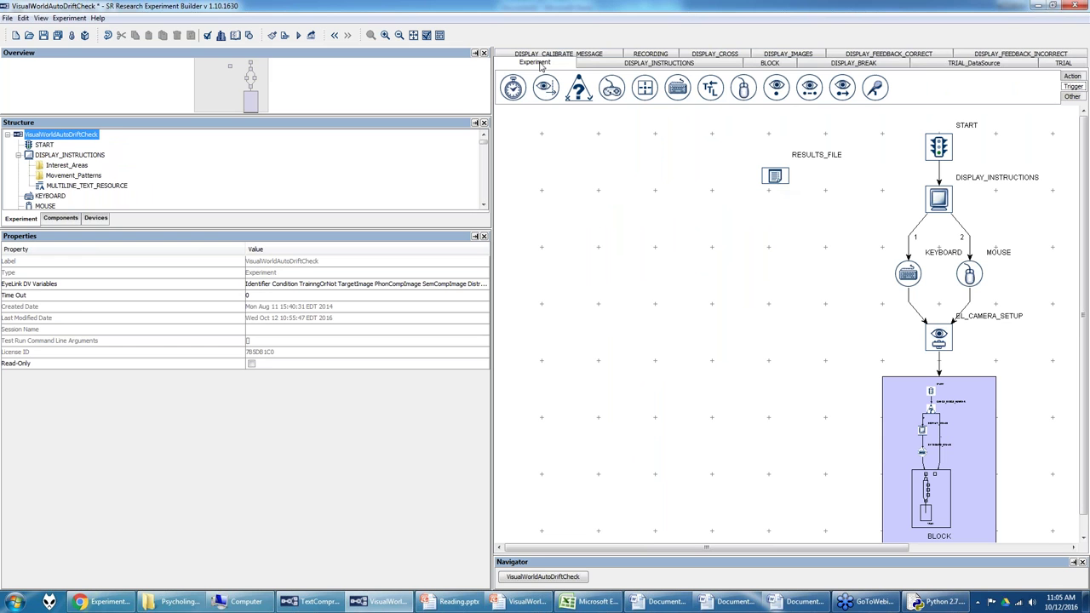
Step: Select RESULTS_FILE, then drill through the BLOCK, TRIAL and RECORDING sequences and back to the top level
left_click(776, 176)
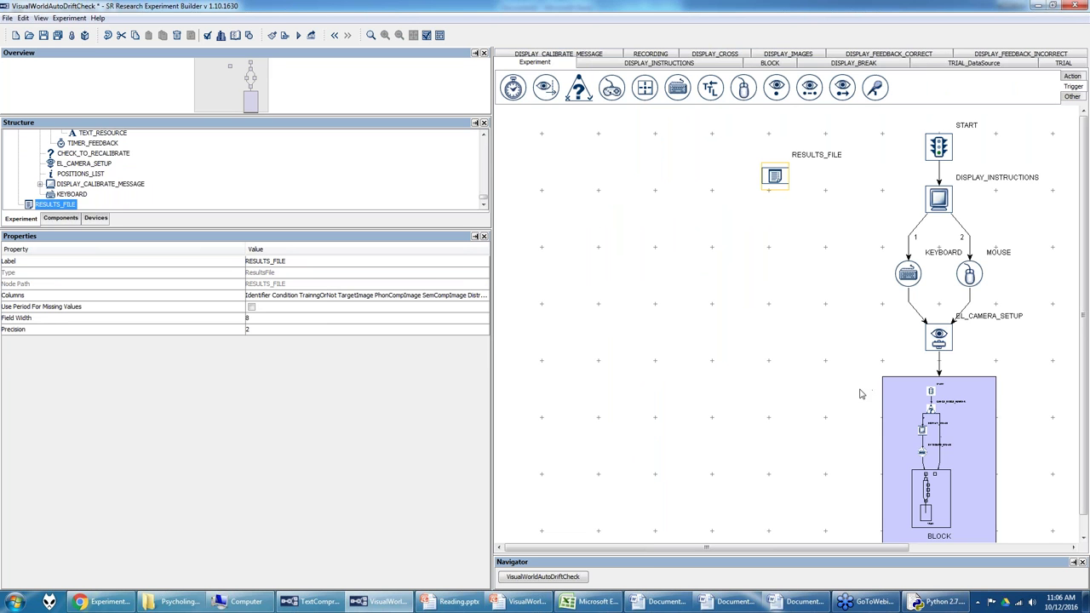
left_click(922, 448)
double_click(922, 448)
double_click(878, 481)
double_click(878, 483)
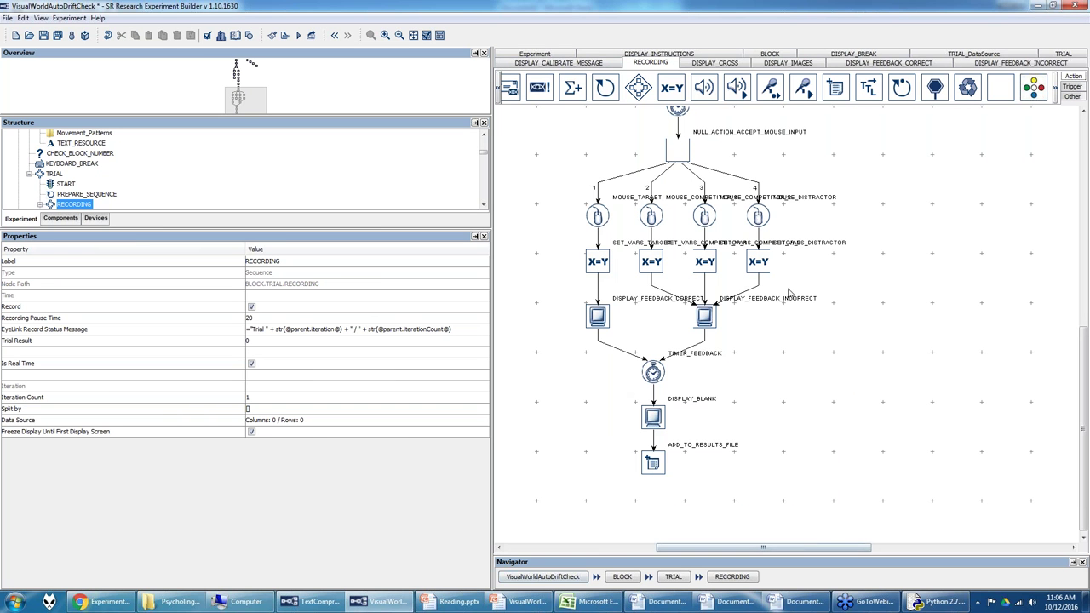
left_click(552, 56)
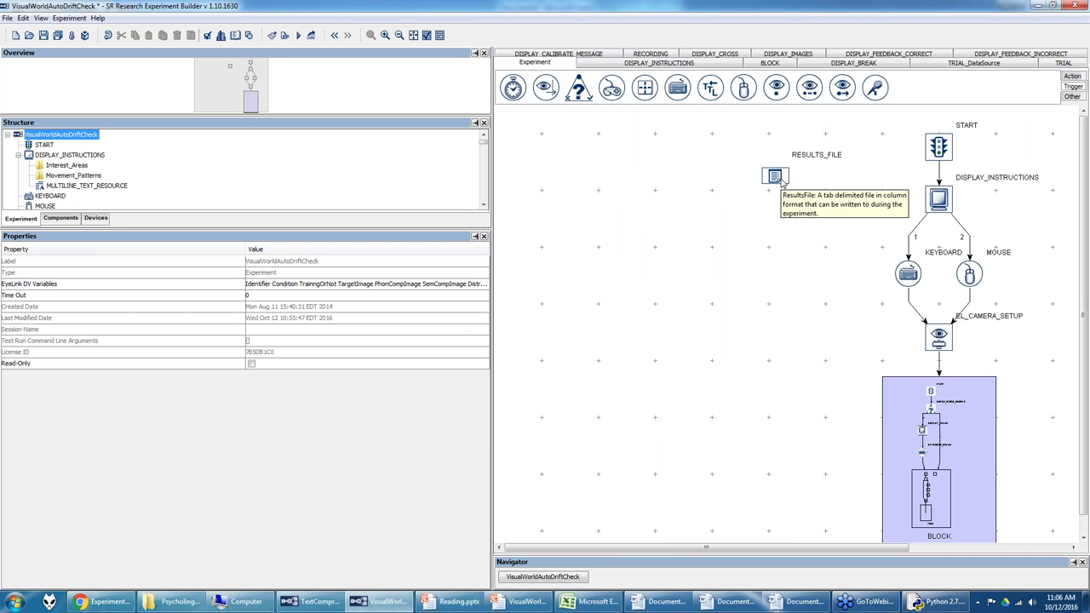
Step: Confirm the RESULTS_FILE output columns include RT, REGION_CLICKED and ACCURACY
left_click(777, 178)
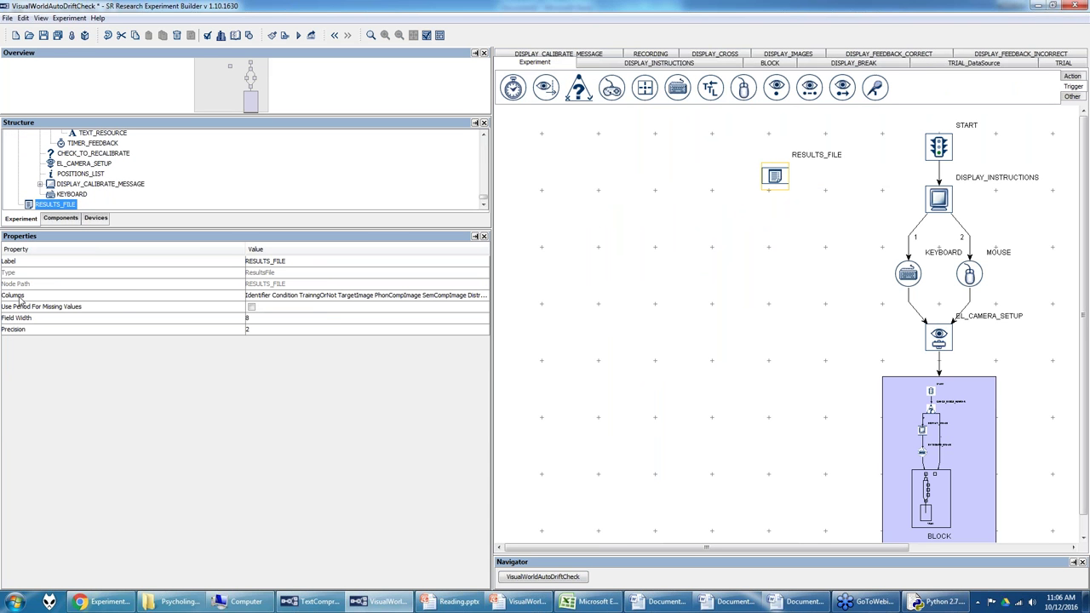
left_click(304, 295)
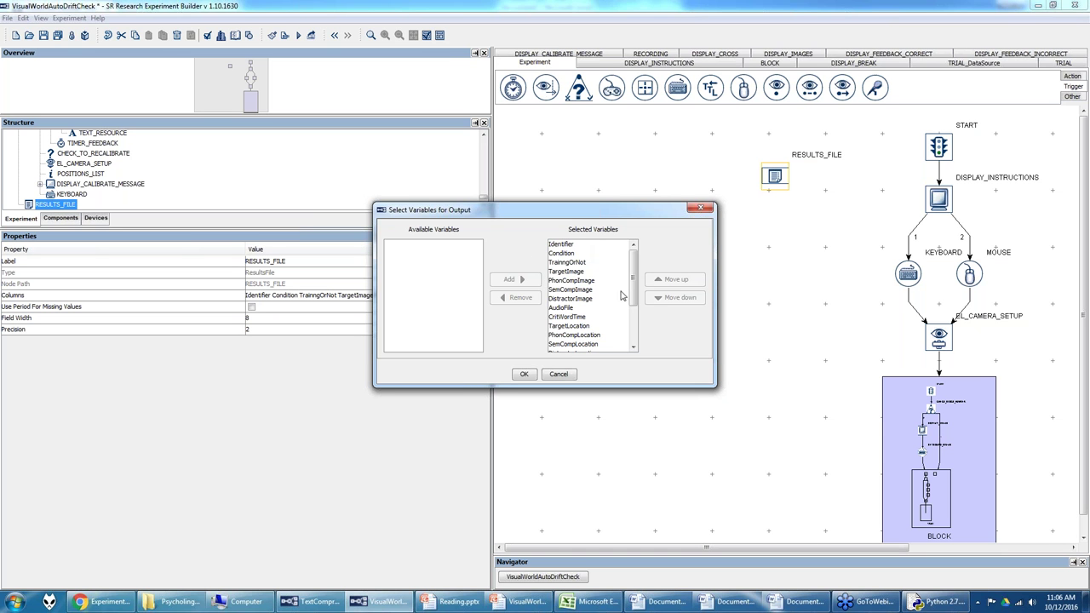
left_click_drag(633, 277, 634, 316)
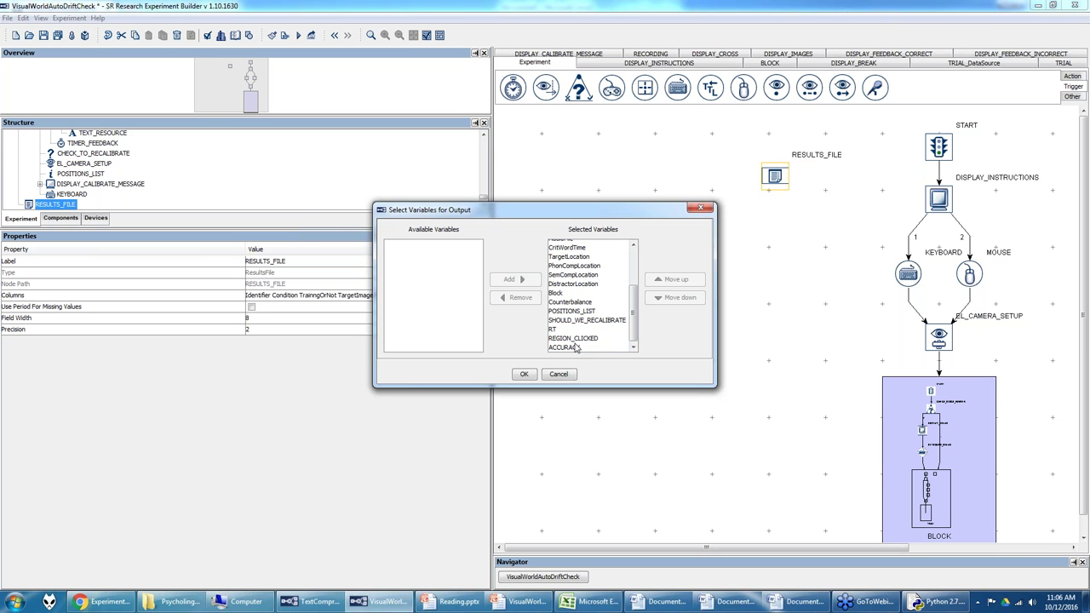
left_click(524, 374)
scroll(1006, 412, "down", 2)
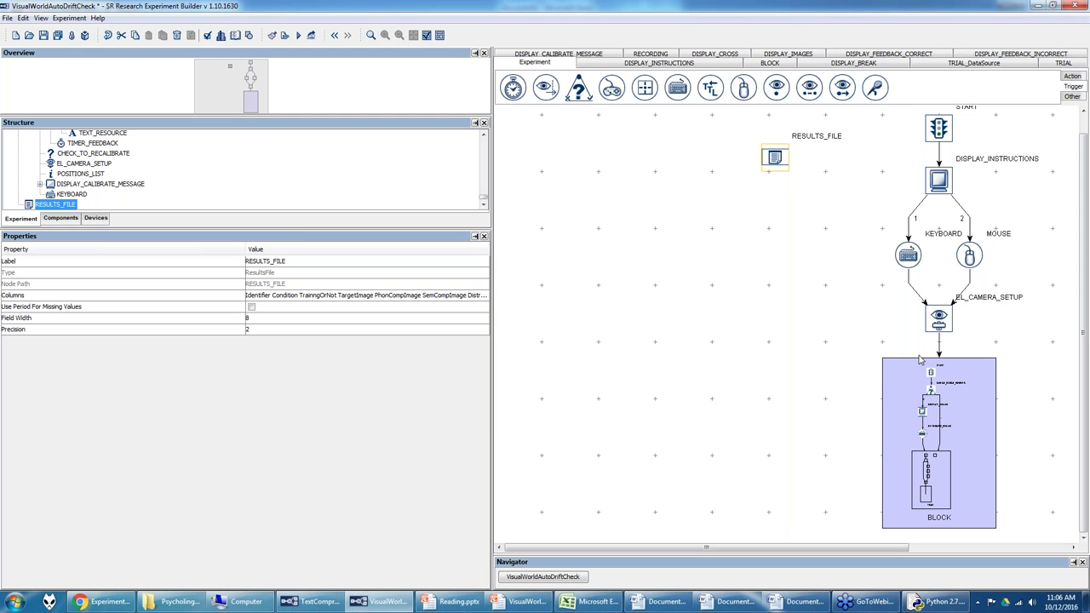
Step: Enable Dummy Mode on the EYELINK device, then bring the VisualWorld PowerPoint slides forward
left_click(95, 220)
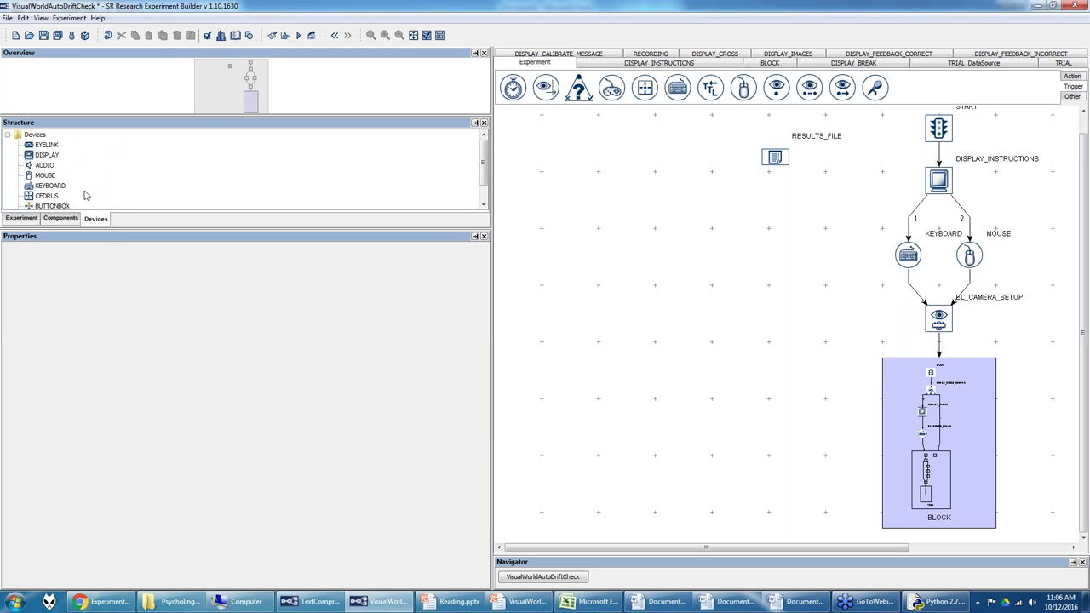
left_click(49, 147)
left_click(246, 308)
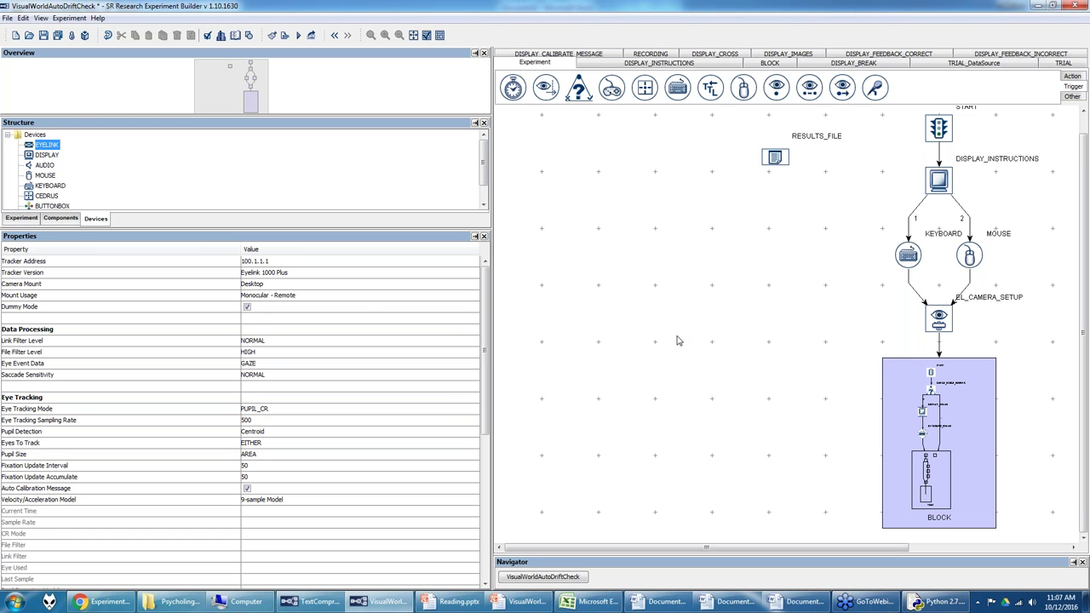
left_click(500, 603)
scroll(143, 269, "down", 2)
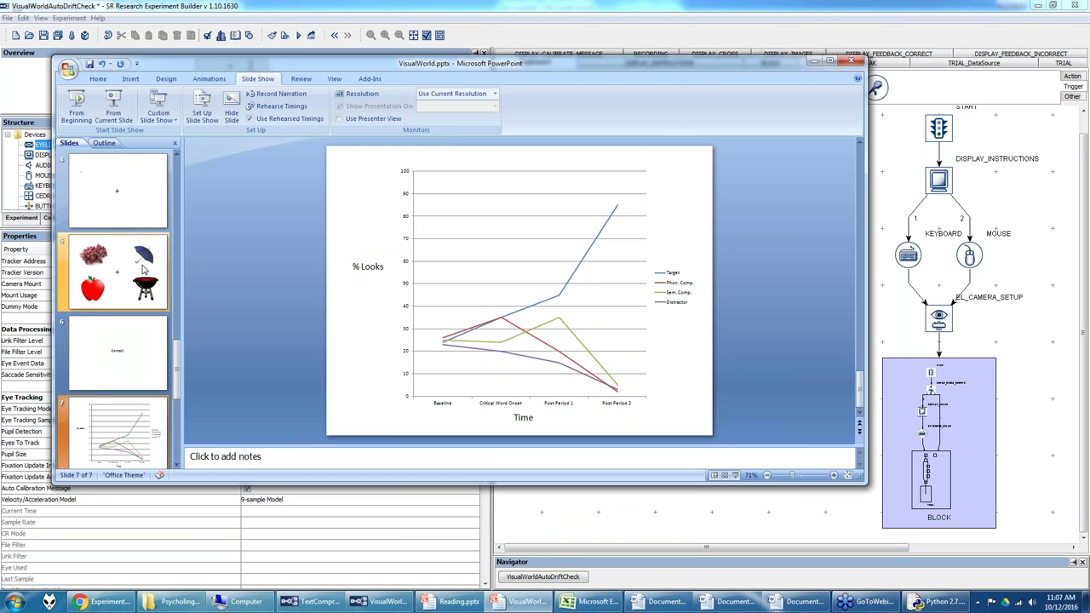
Step: Bring Experiment Builder back in front of the PowerPoint slides
left_click(797, 531)
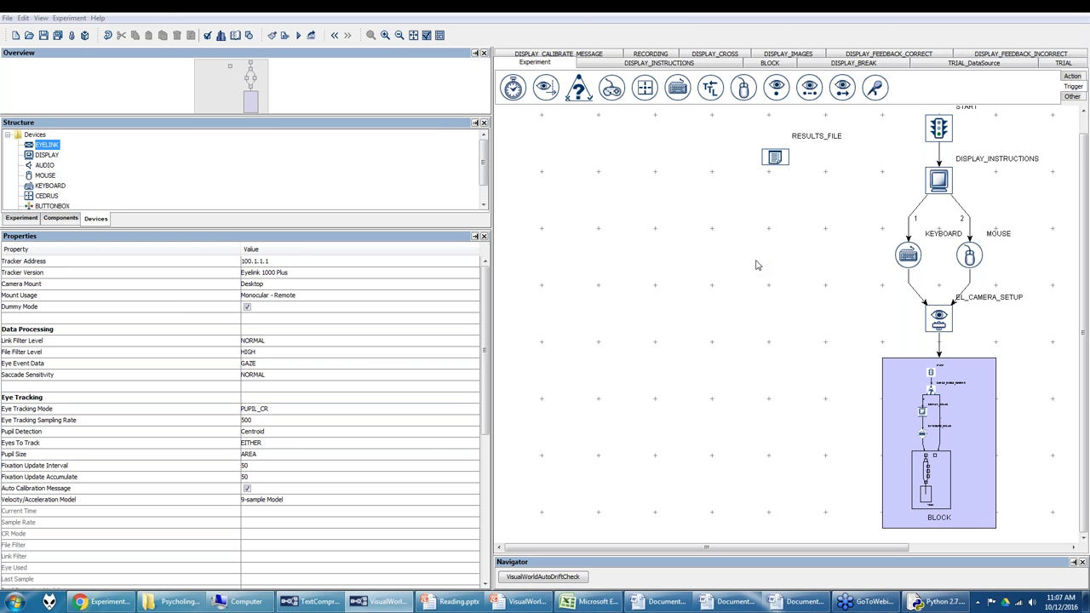
Step: Save the project, check the Experiment menu, and bring up the Psycholinguistics Explorer folder
mouse_move(362, 605)
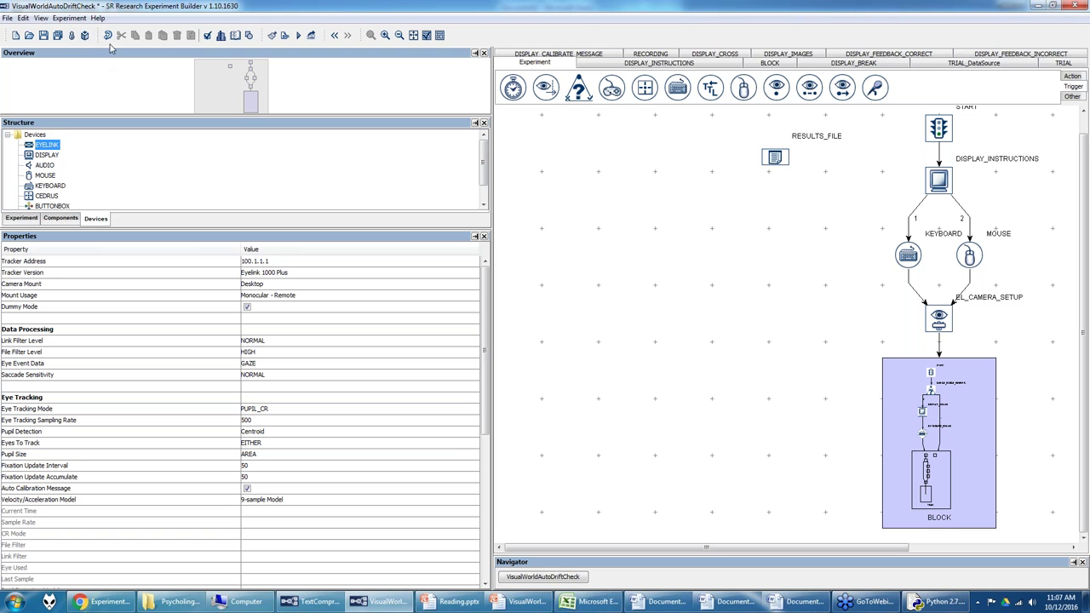
left_click(58, 35)
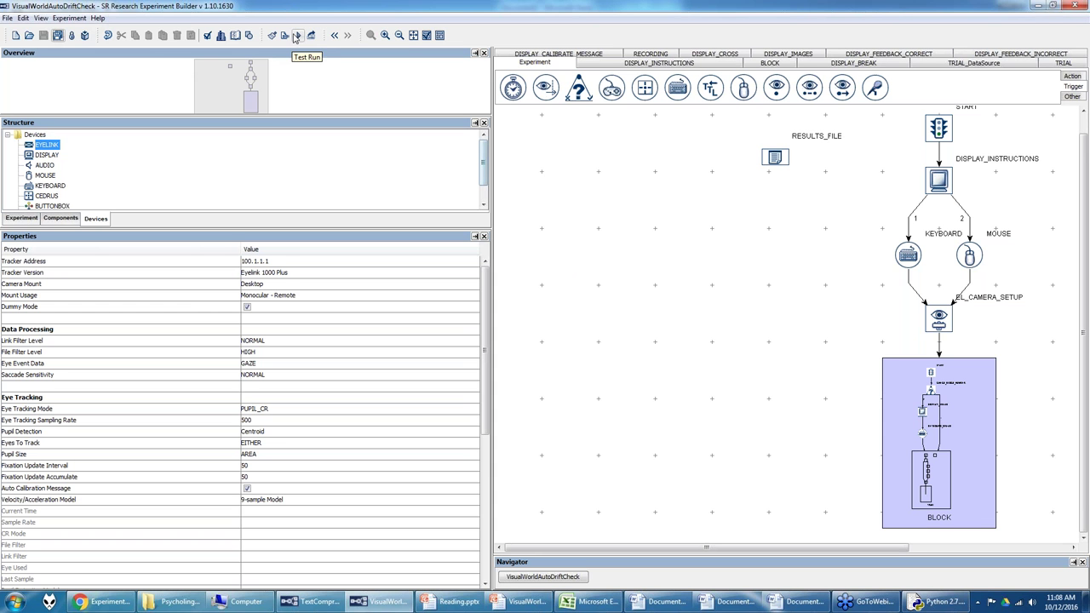
left_click(79, 19)
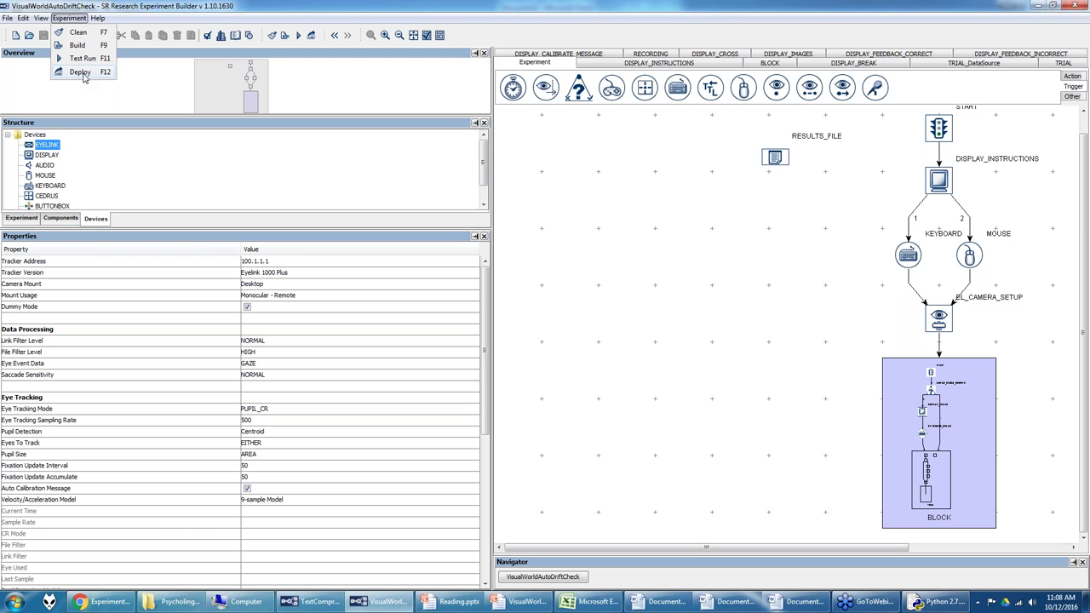
left_click(178, 603)
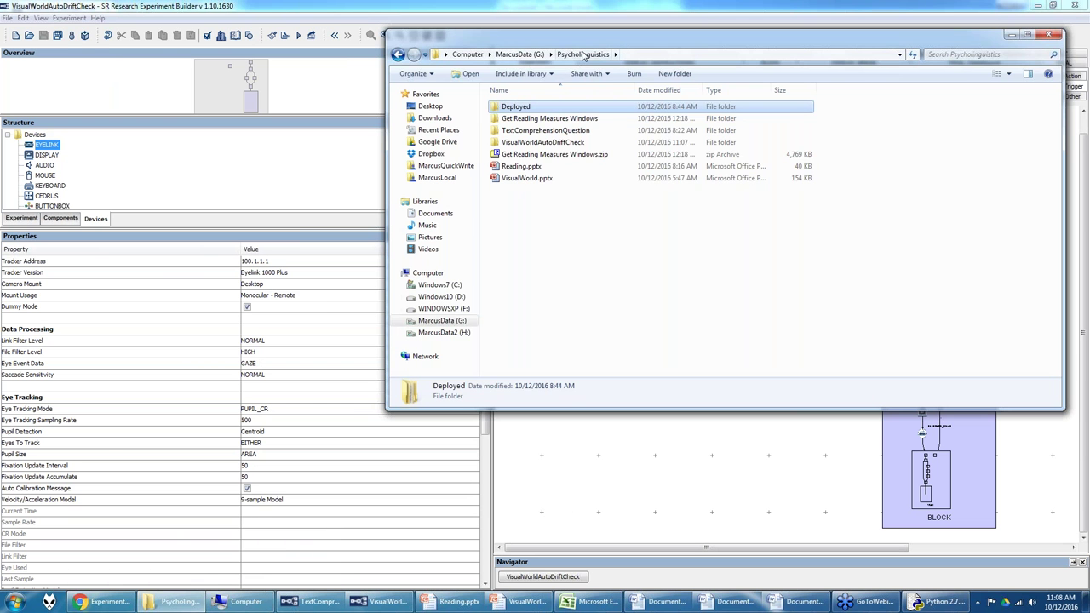
Step: Launch VisualWorldAutoDriftCheckDeployed.exe from Deployed > VisualWorldAutoDriftCheckDeployed
double_click(521, 110)
left_click(533, 119)
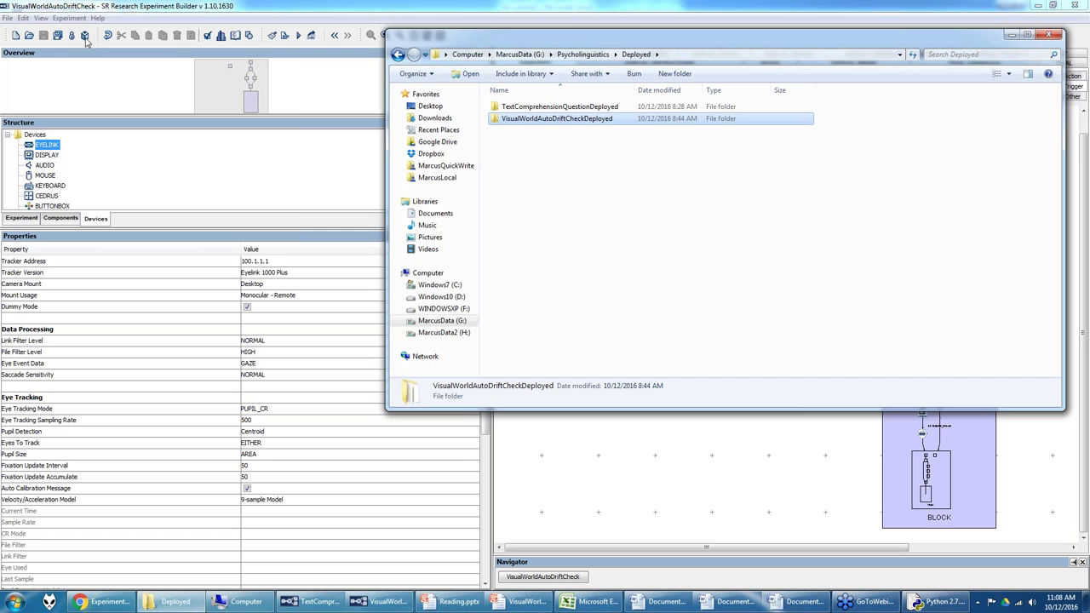
double_click(570, 125)
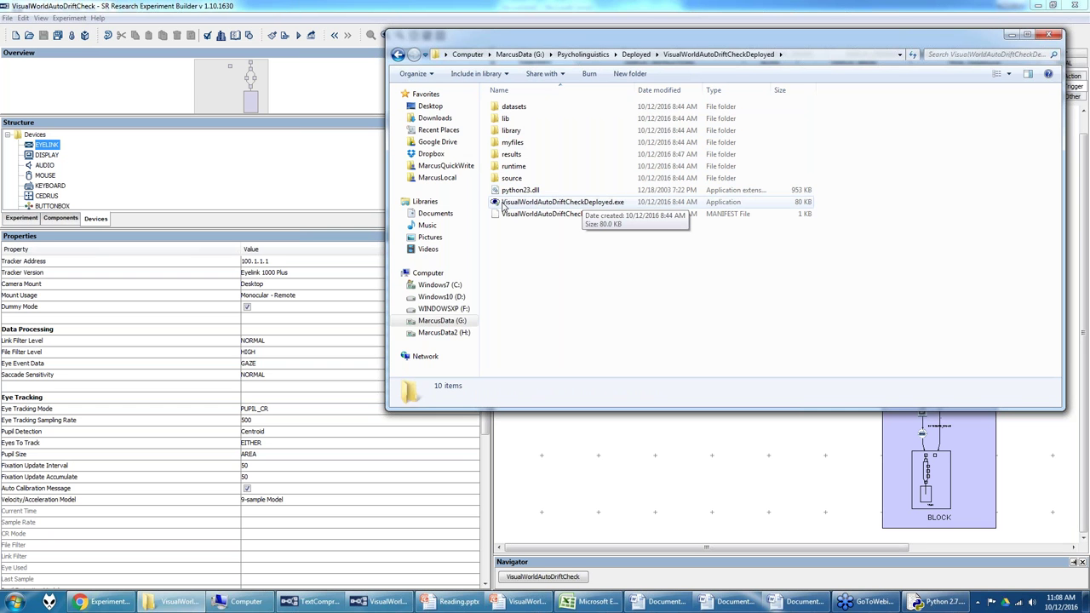
double_click(503, 205)
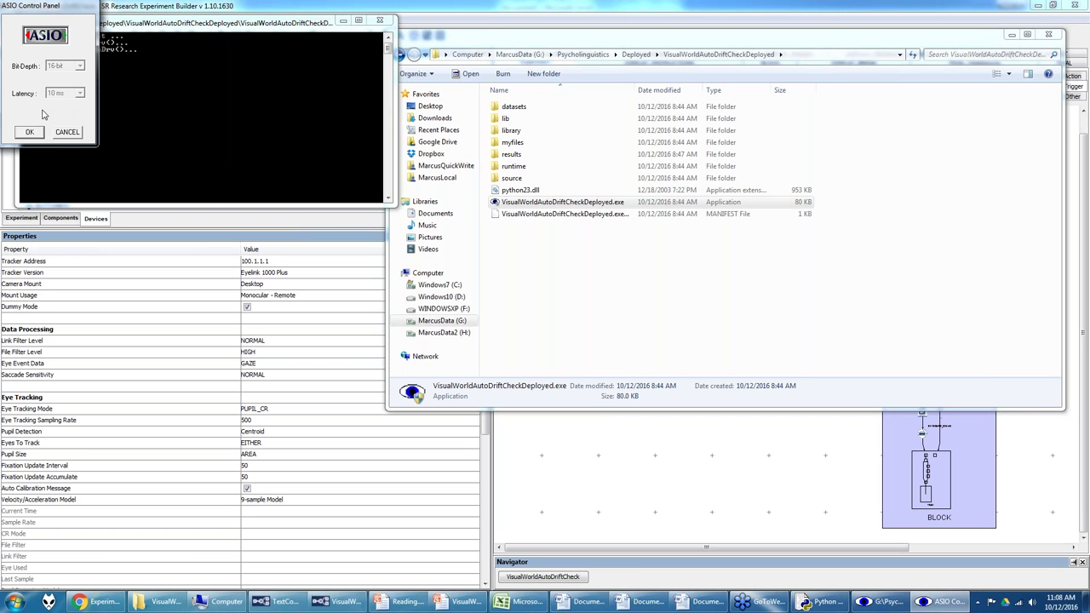
Step: Run a test session to the instructions screen, accepting ASIO and EDF defaults, then abort with Ctrl+C
left_click(29, 132)
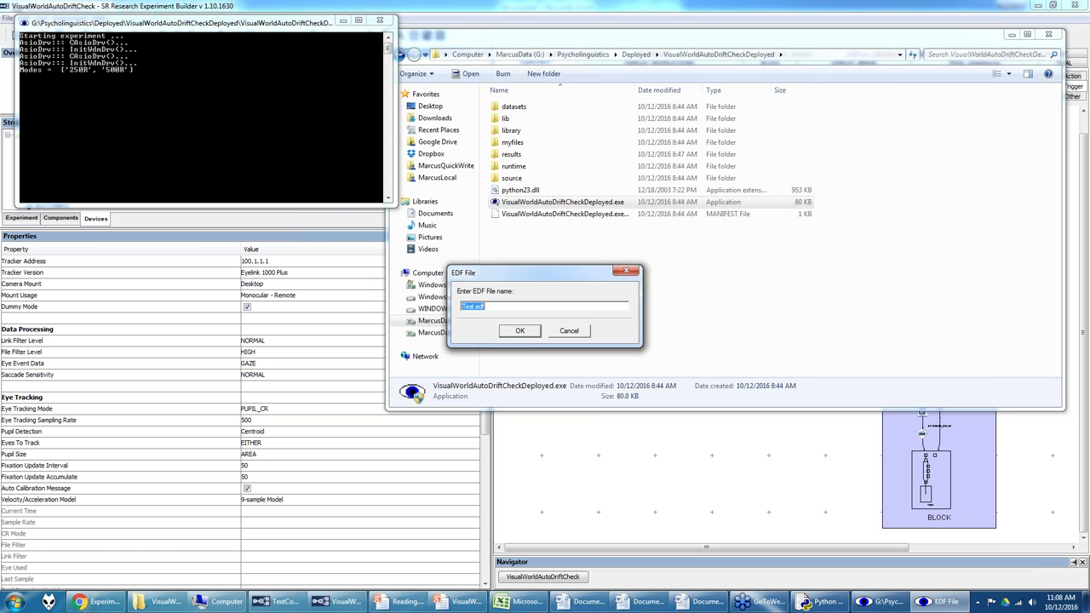
left_click(516, 331)
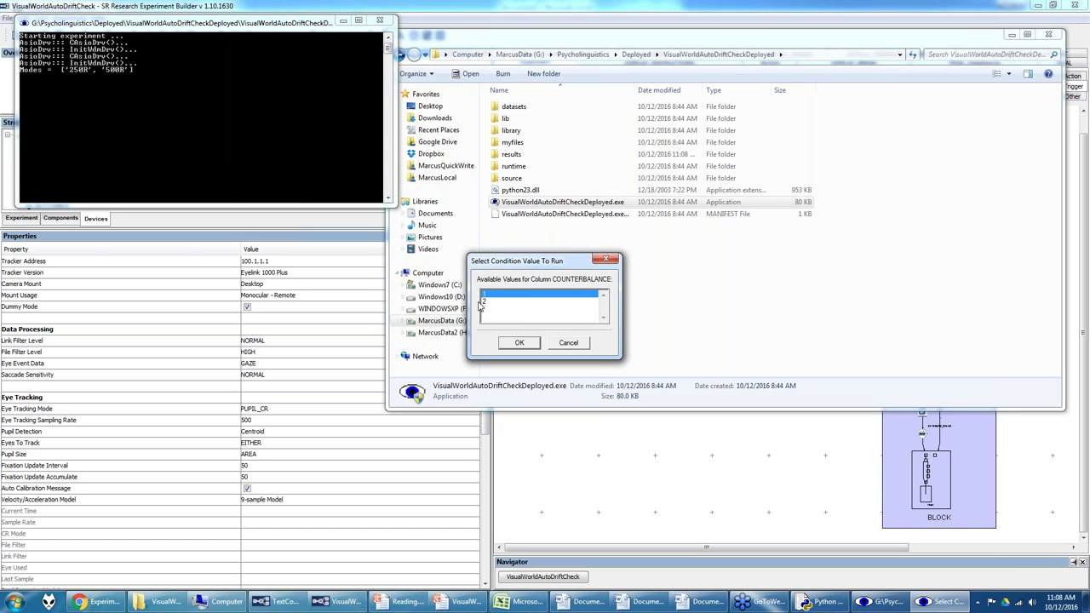
left_click(604, 260)
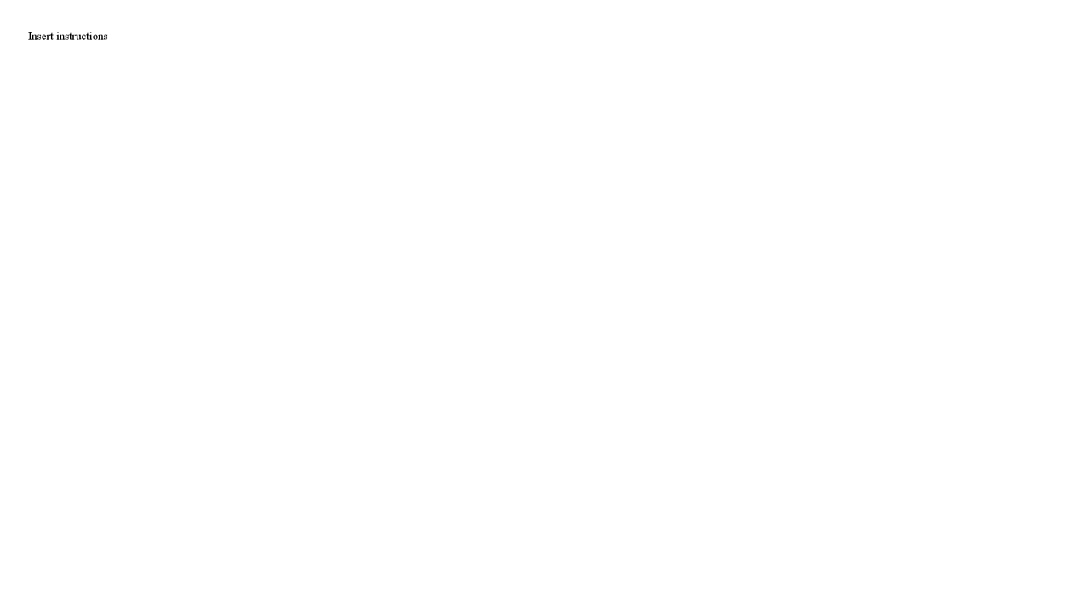
key("ctrl+c")
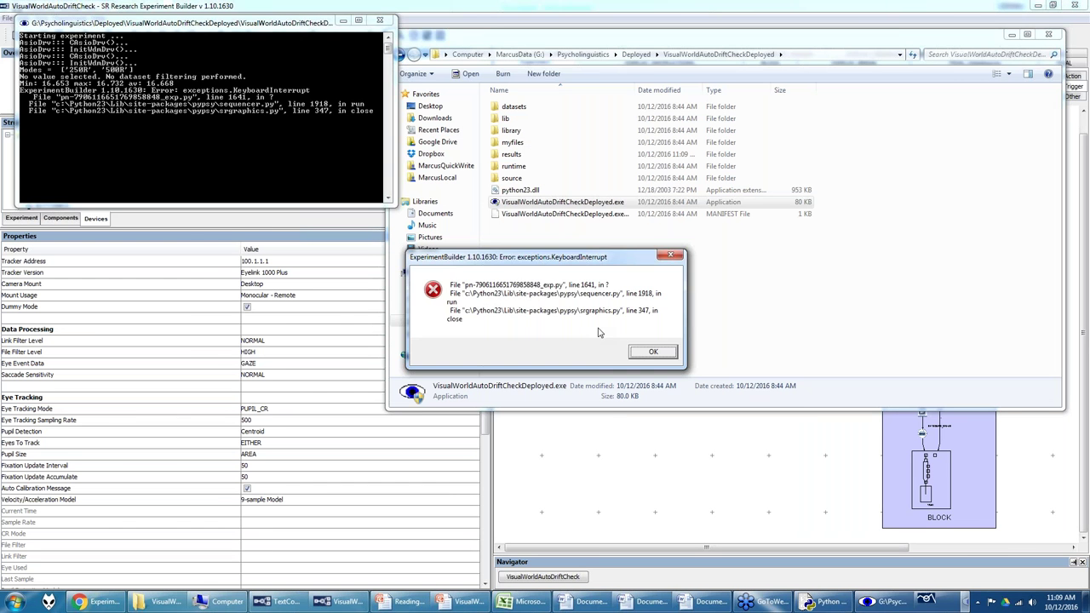
left_click(632, 355)
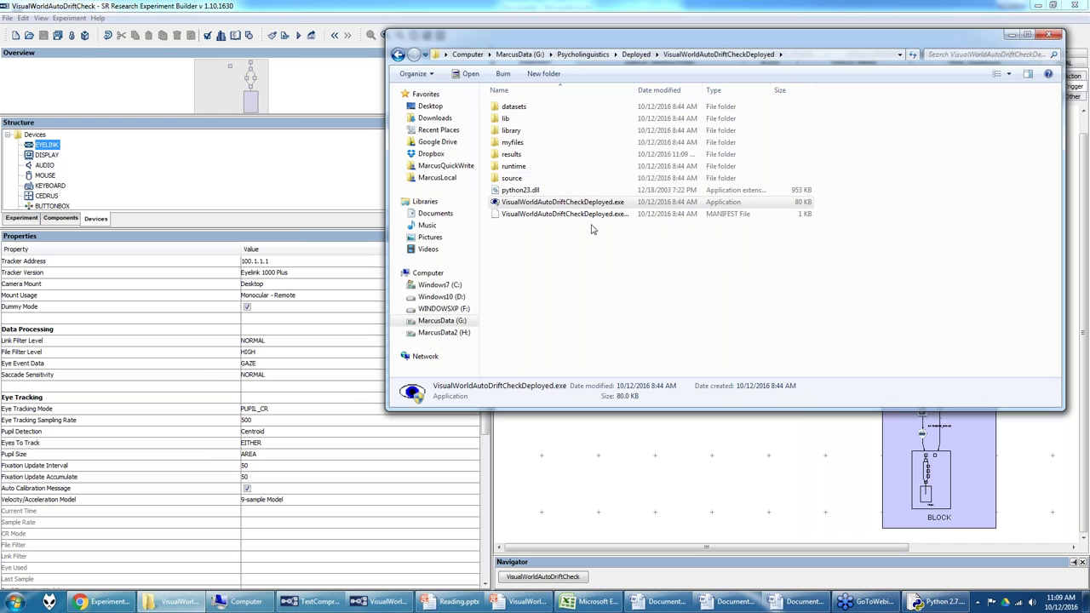
Step: Delete the test folder inside results, leaving only vw1 and vw2
double_click(512, 154)
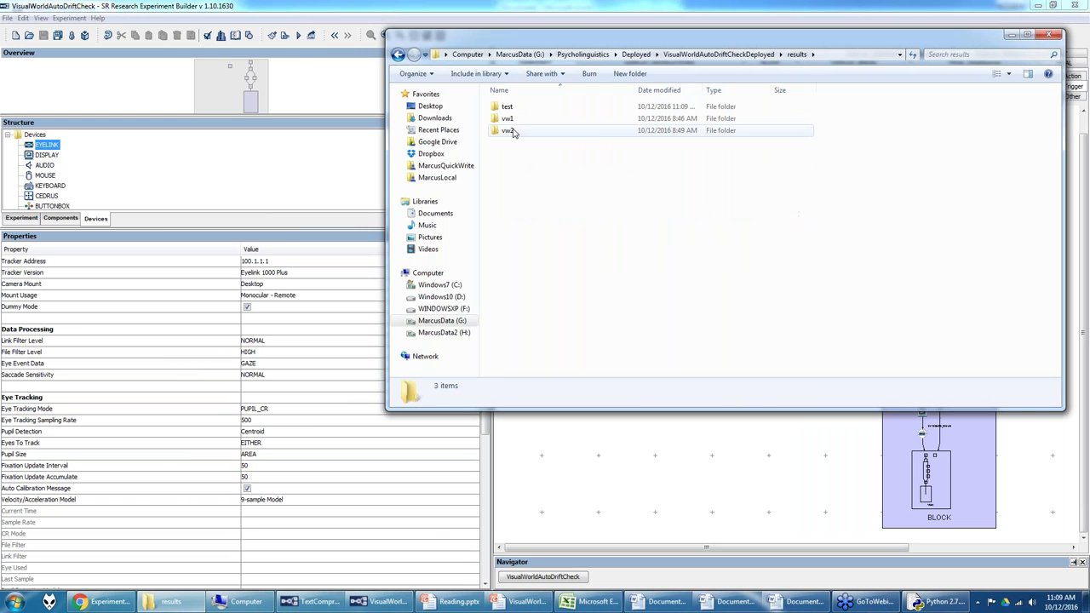
left_click(507, 107)
right_click(507, 107)
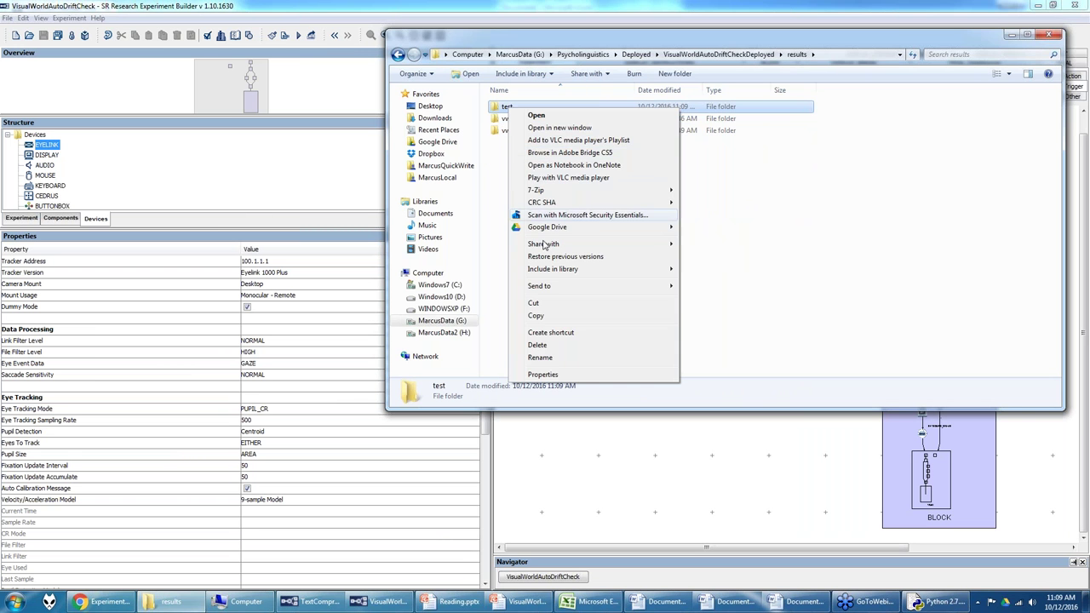
left_click(537, 345)
left_click(592, 348)
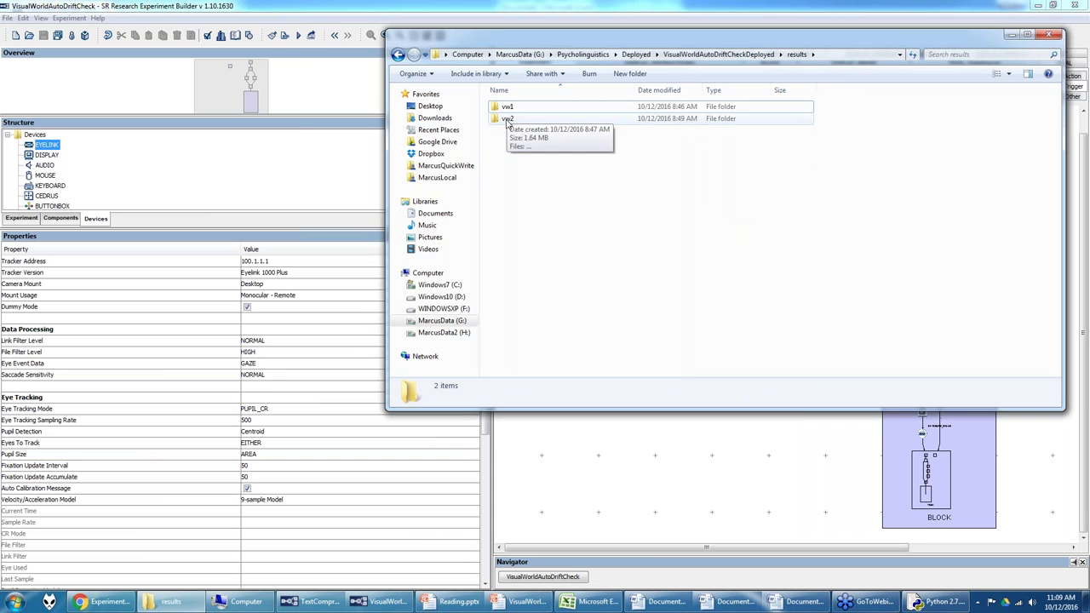
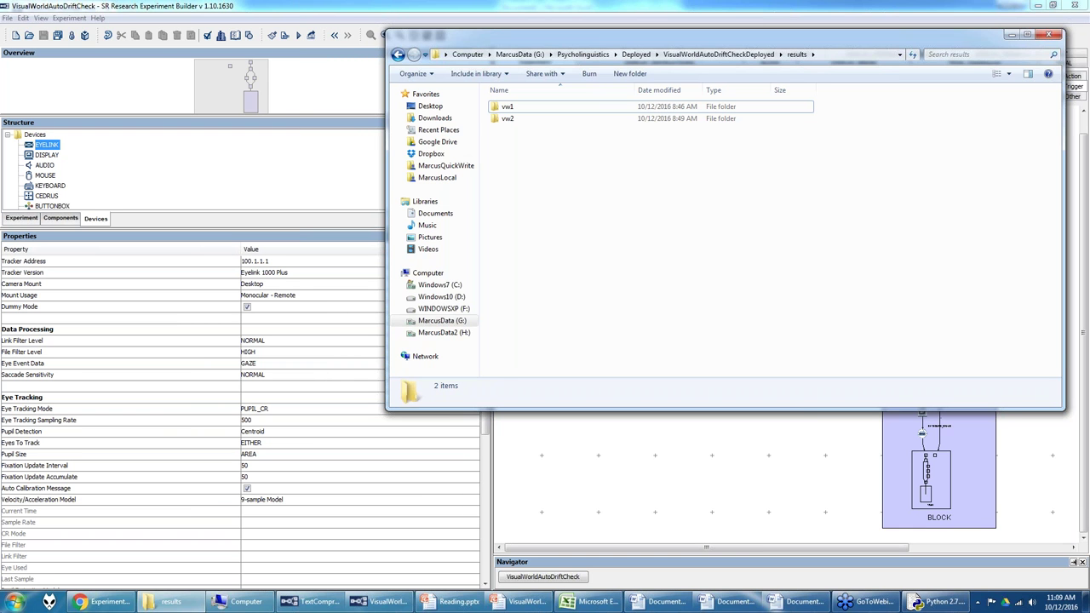
Step: Launch EyeLink Data Viewer from Start > All Programs > SR Research > DataViewer
left_click(14, 603)
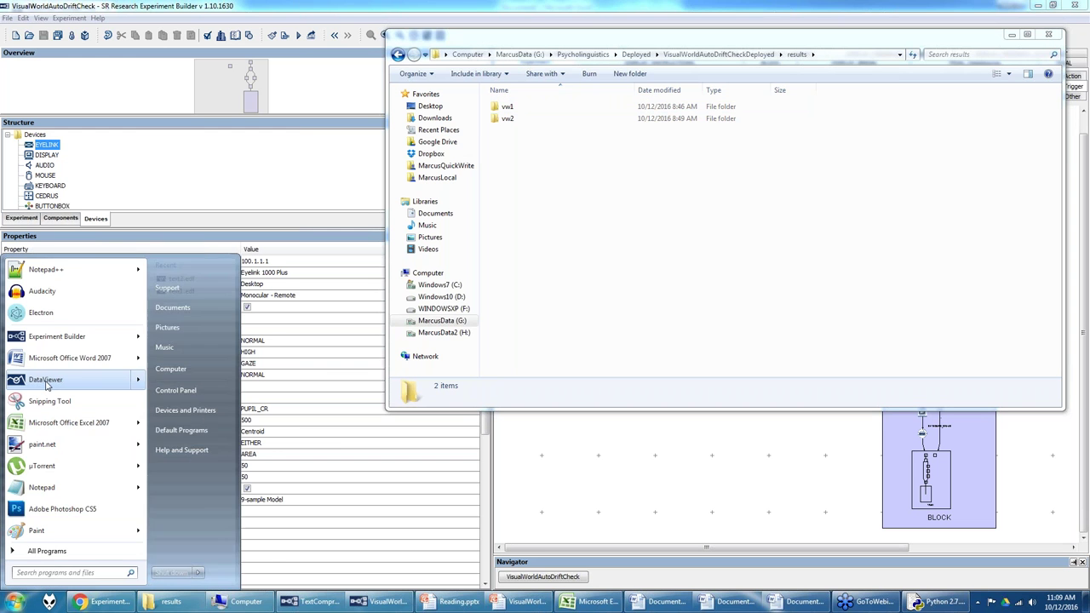
left_click(48, 553)
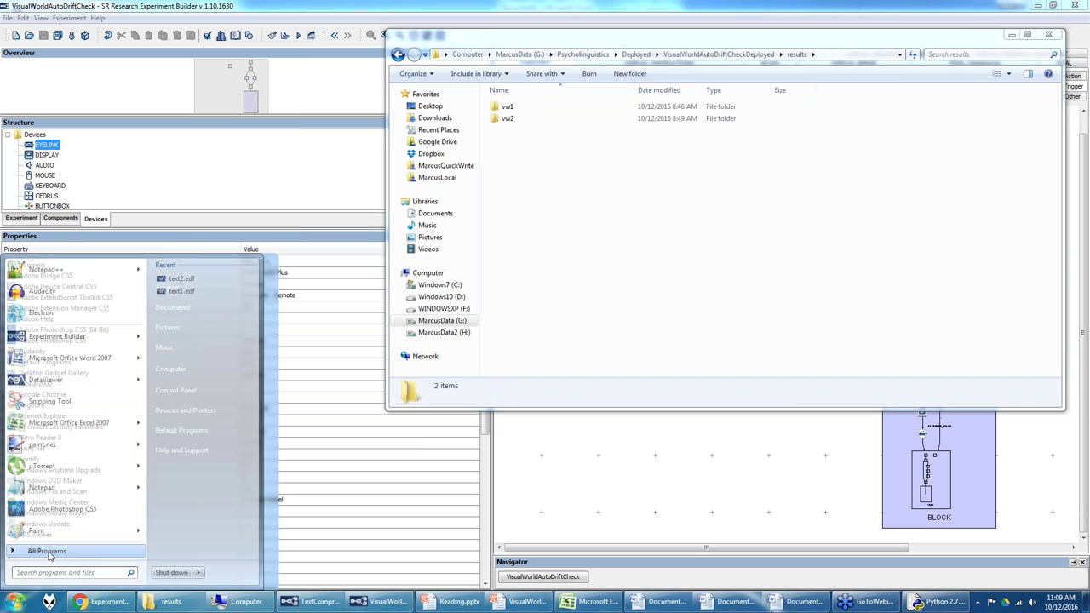
scroll(71, 491, "down", 1)
scroll(71, 490, "down", 5)
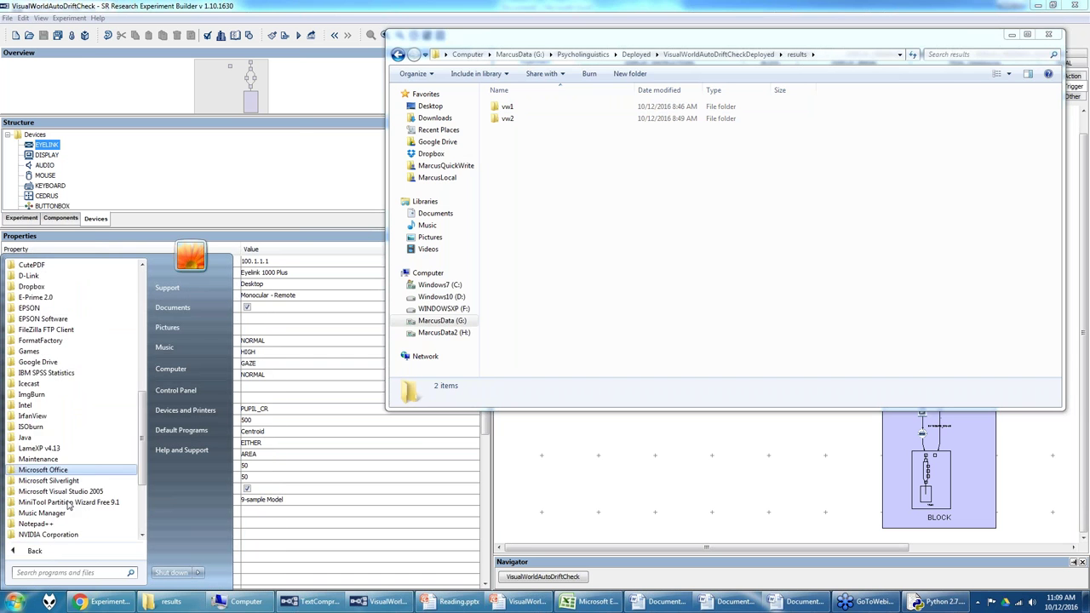
left_click(67, 504)
left_click(51, 498)
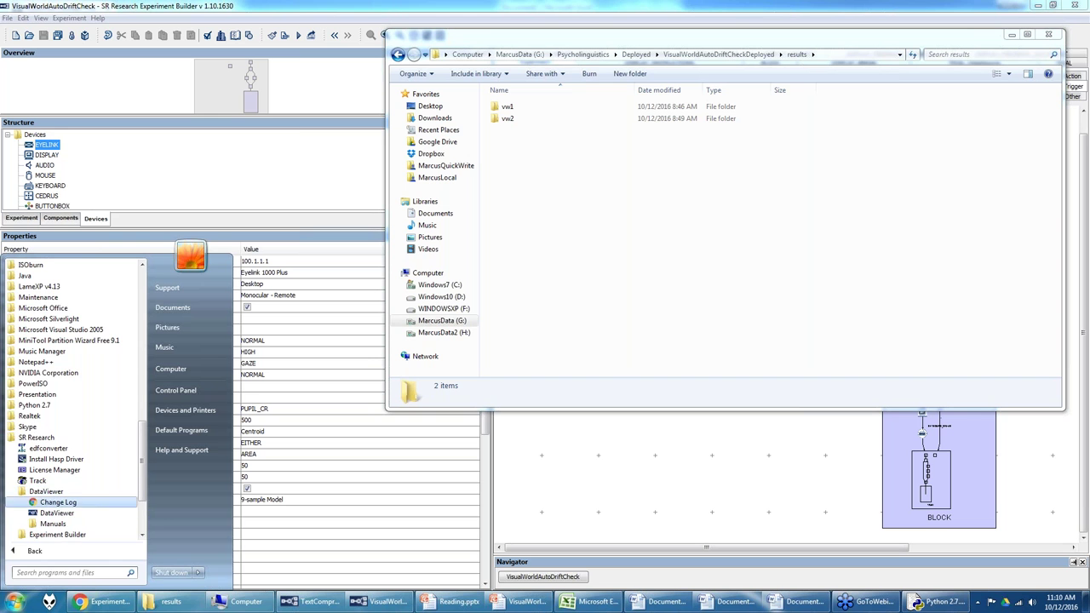
left_click(55, 512)
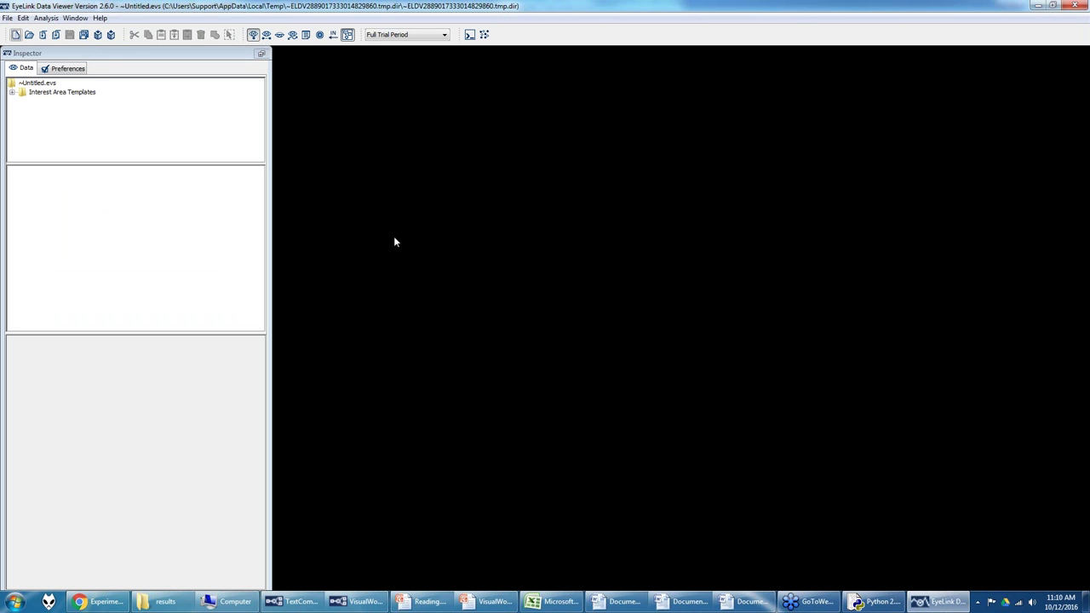
Step: Start an EyeLink Data File import from the File > Import Data menu
left_click(8, 18)
left_click(17, 36)
left_click(8, 18)
mouse_move(38, 85)
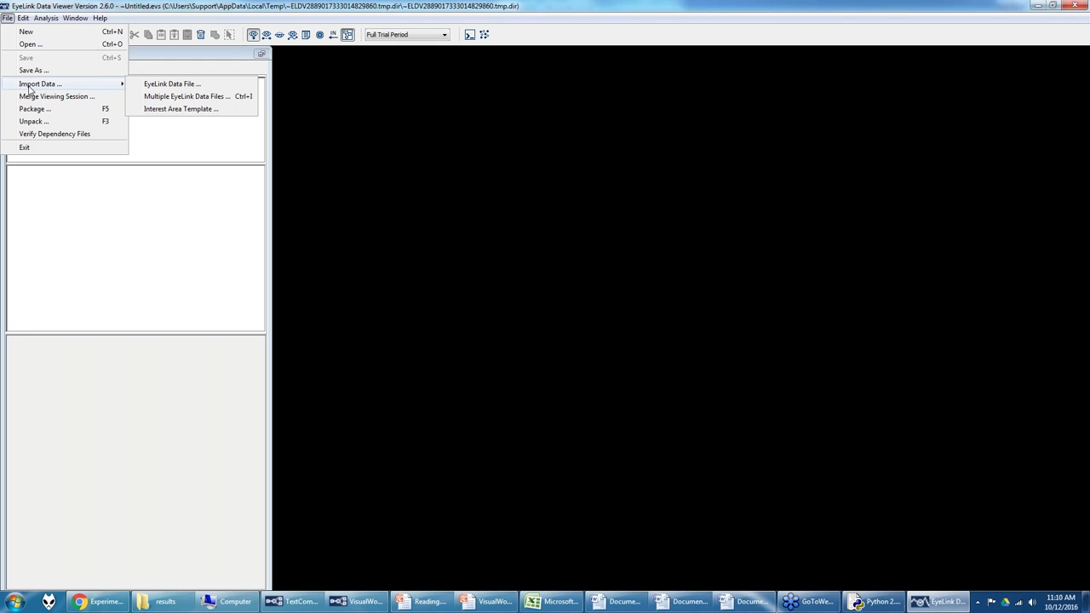
left_click(189, 97)
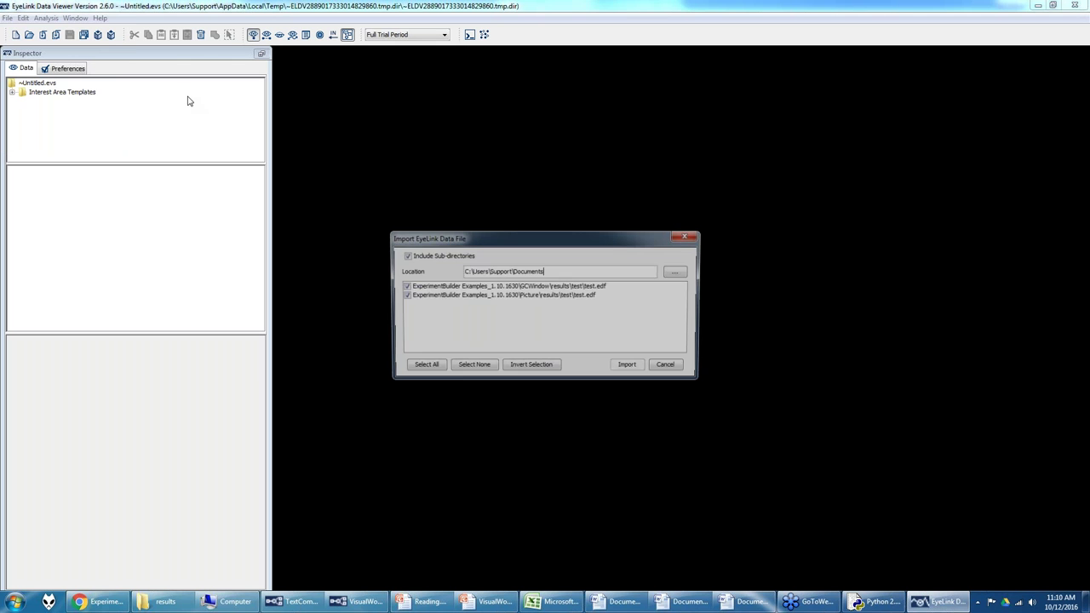
Step: Import vw1 and vw2 from G:\Psycholinguistics\Deployed\VisualWorldAutoDriftCheckDeployed
left_click(678, 272)
left_click(409, 347)
double_click(477, 256)
left_click(487, 339)
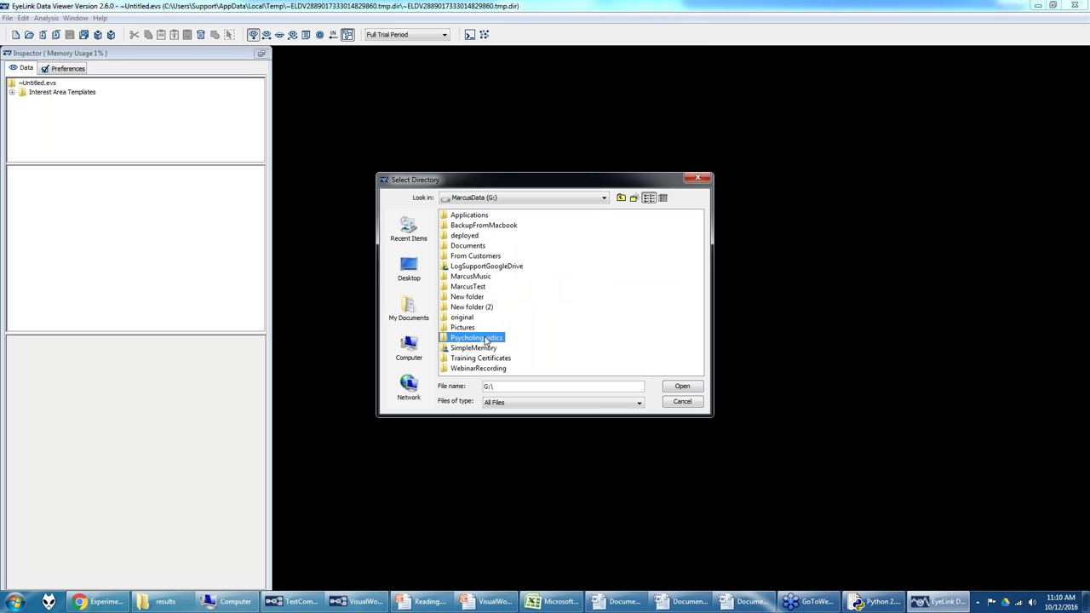
double_click(460, 341)
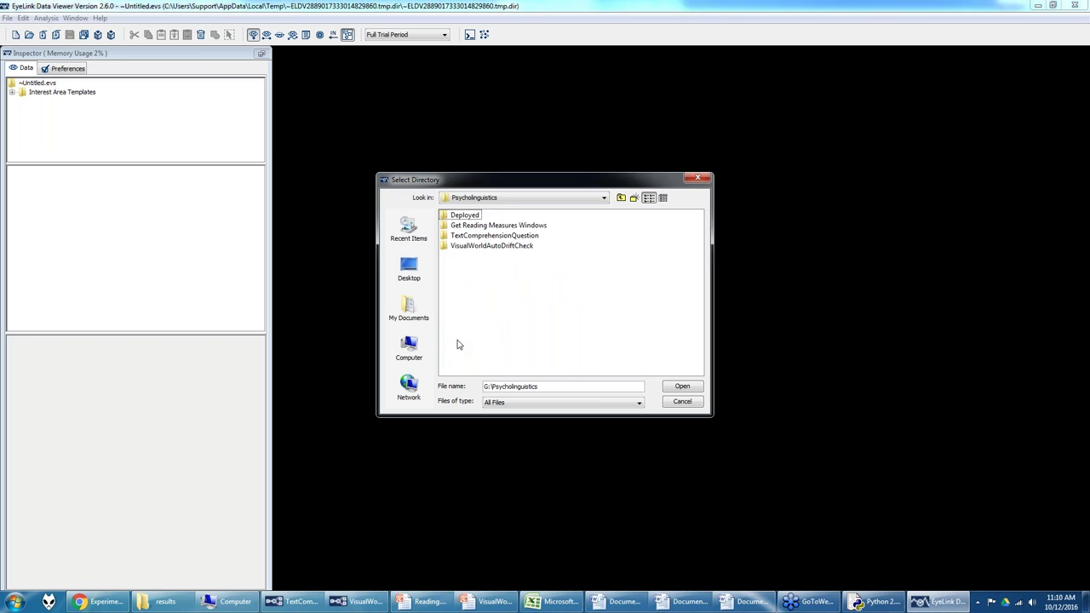
double_click(465, 217)
left_click(466, 227)
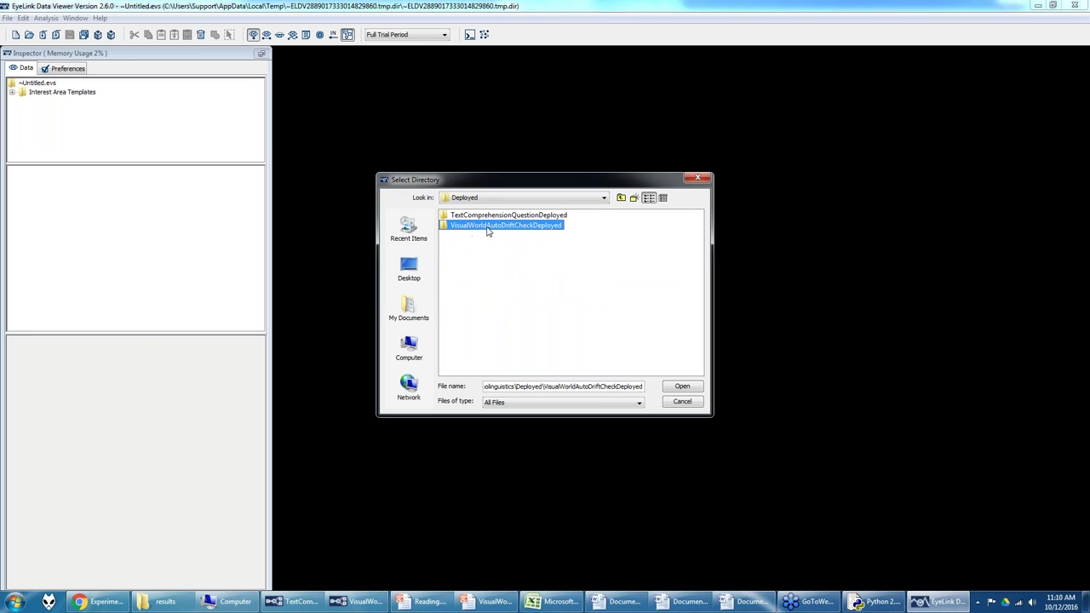
left_click(679, 389)
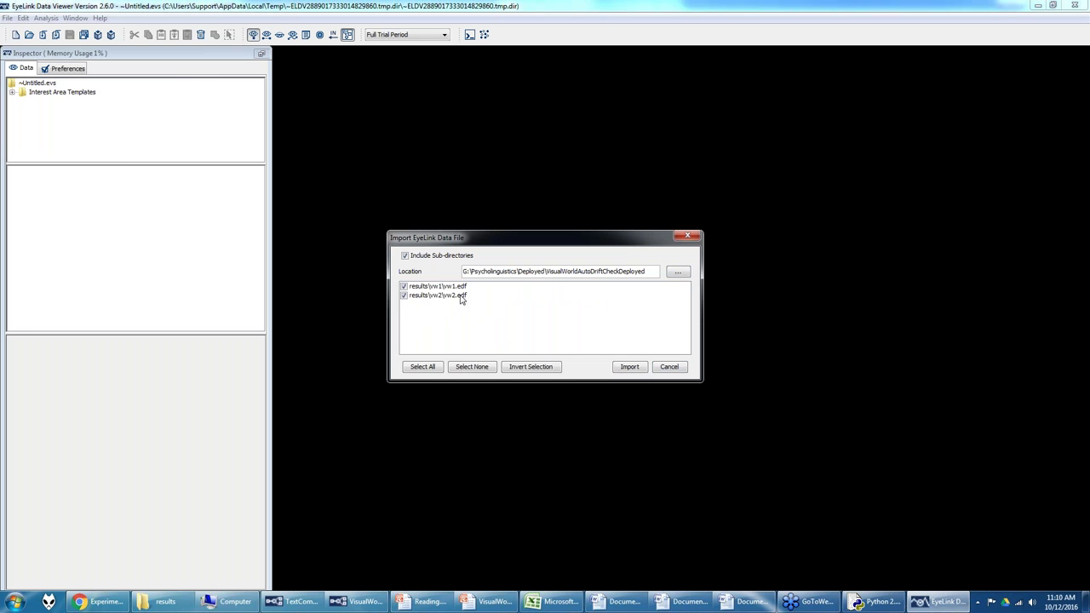
left_click(626, 367)
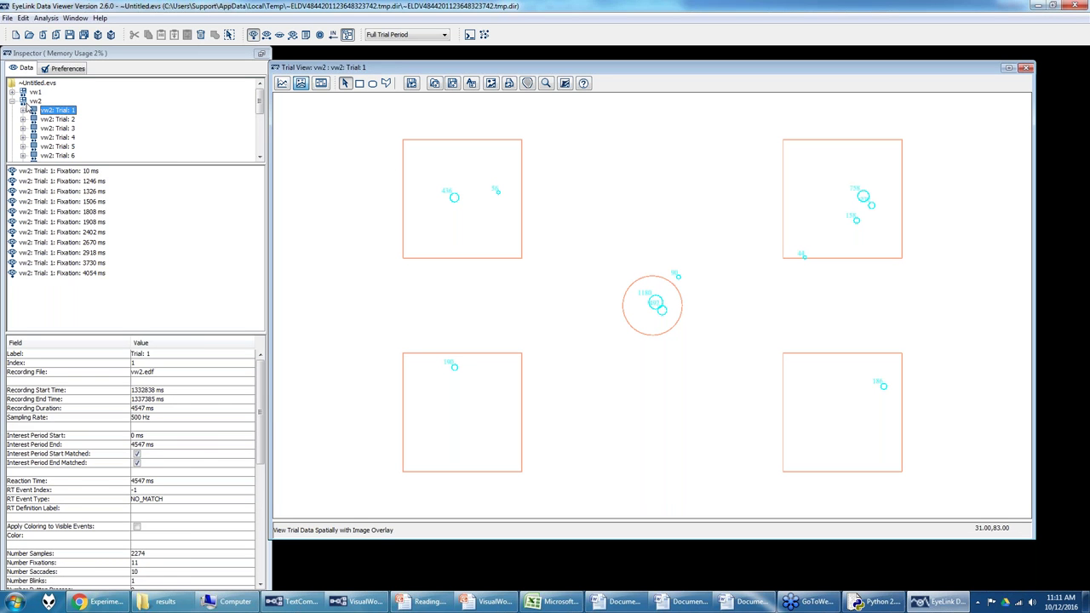
Step: Expand the vw1 recording and step through its trials from Trial 1 to Trial 5
left_click(23, 100)
left_click(23, 91)
left_click(47, 93)
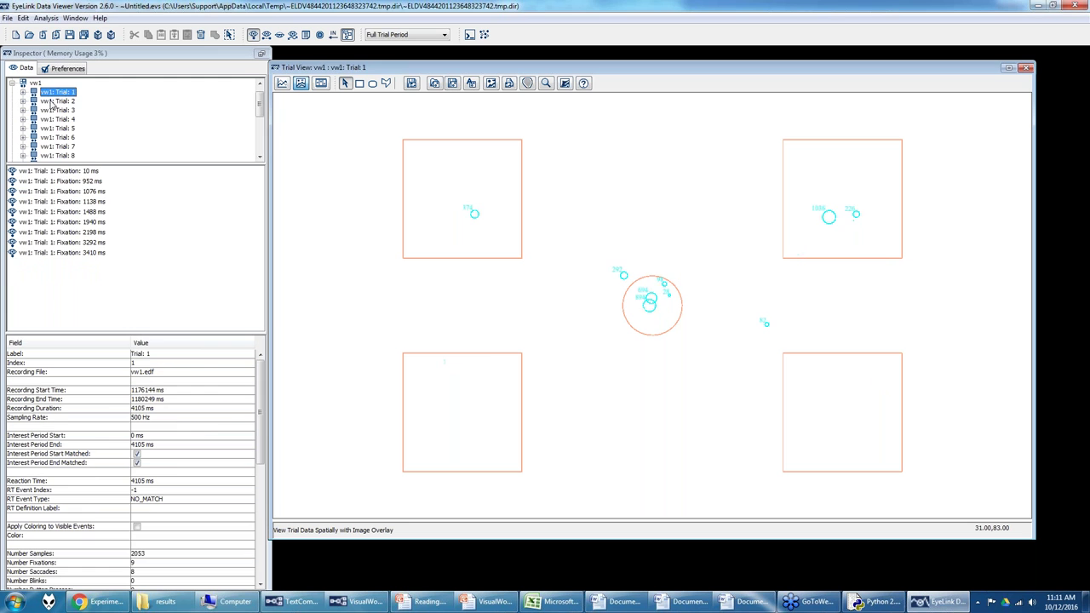
key("Down")
key("Down")
key("Down")
key("Down")
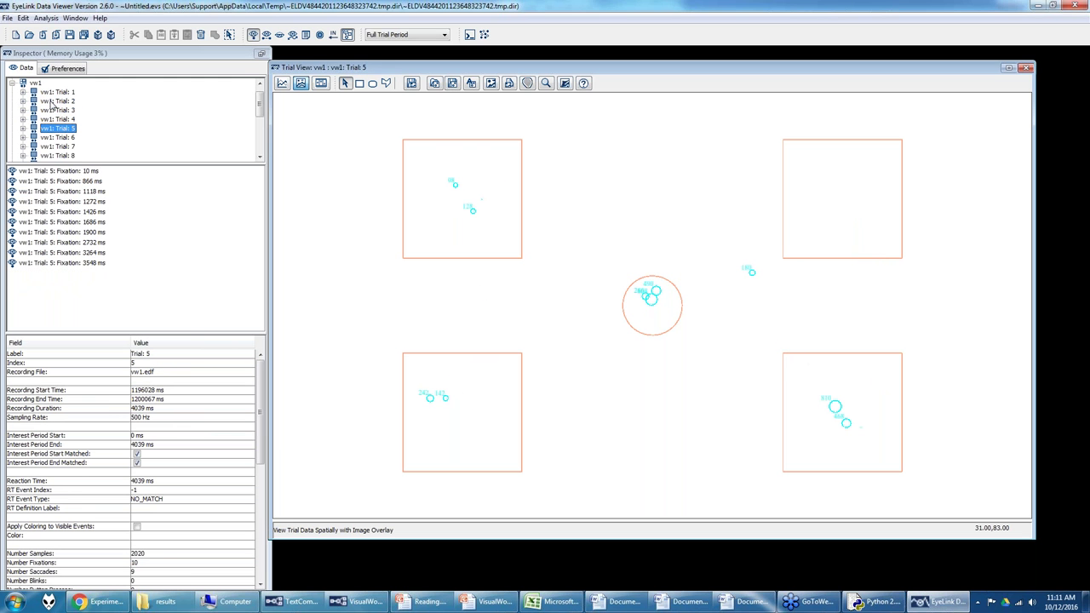
scroll(66, 122, "down", 4)
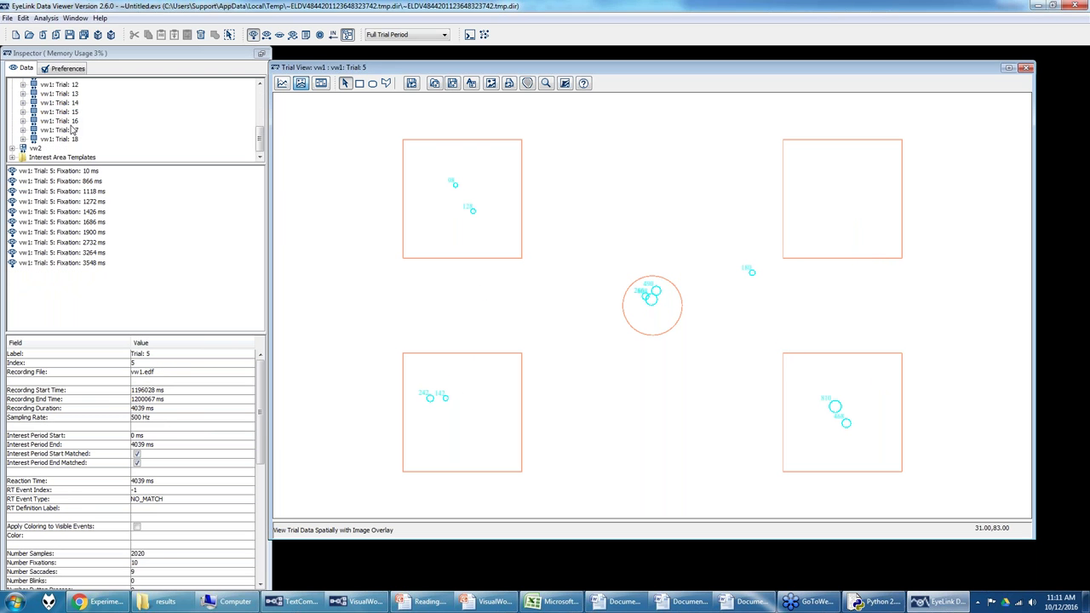
scroll(69, 106, "up", 2)
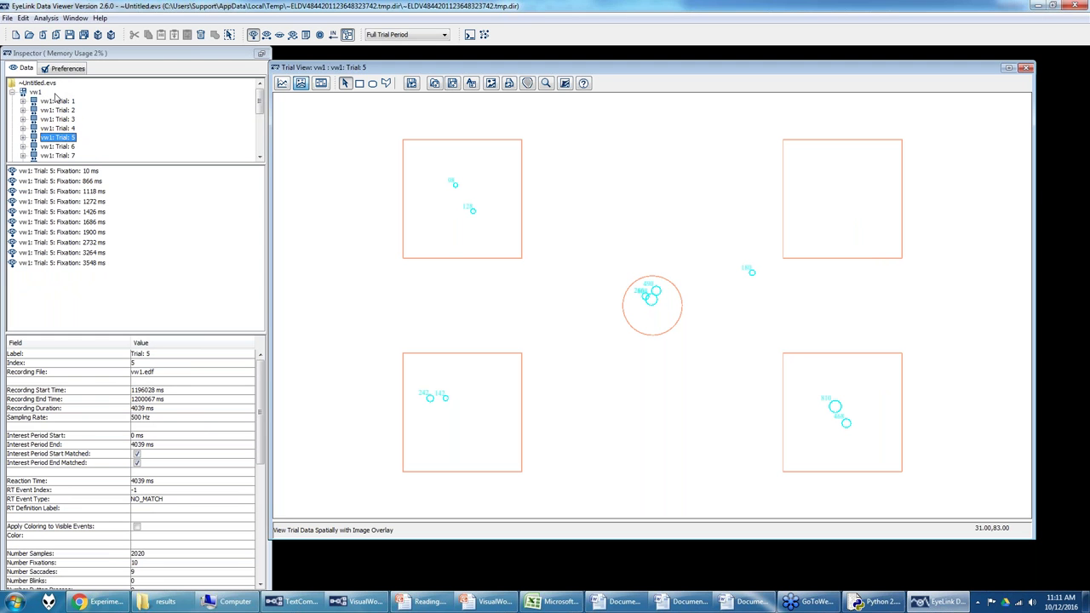
Step: Expand the vw2 recording and display its Trial 14
left_click(14, 155)
scroll(64, 145, "down", 3)
left_click(66, 133)
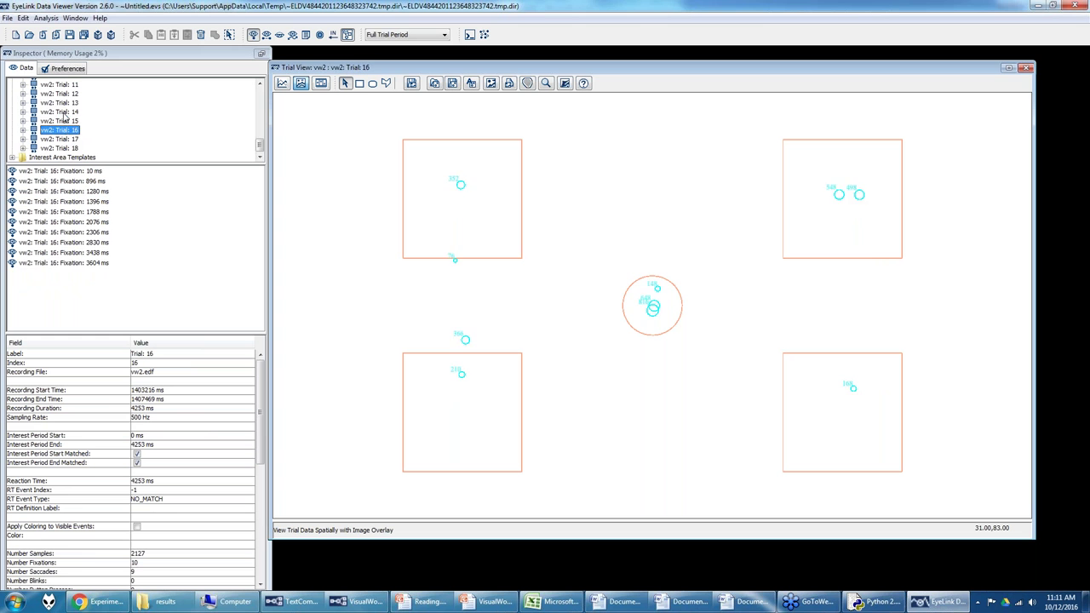
left_click(67, 114)
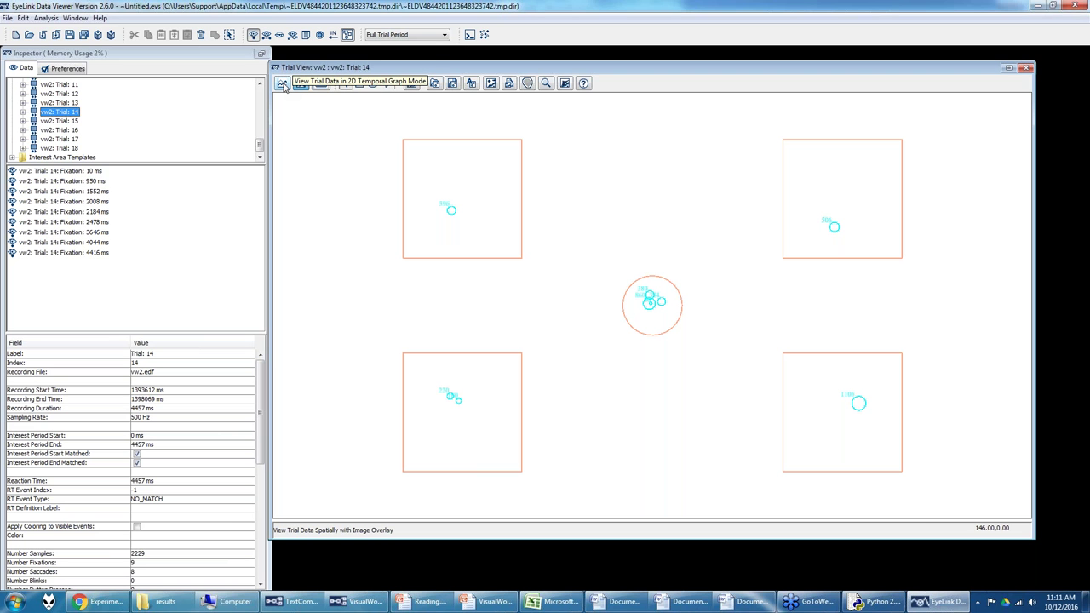
Step: Switch Trial 14 to the 2D temporal graph showing raw eye samples without fixations or saccades
left_click(282, 83)
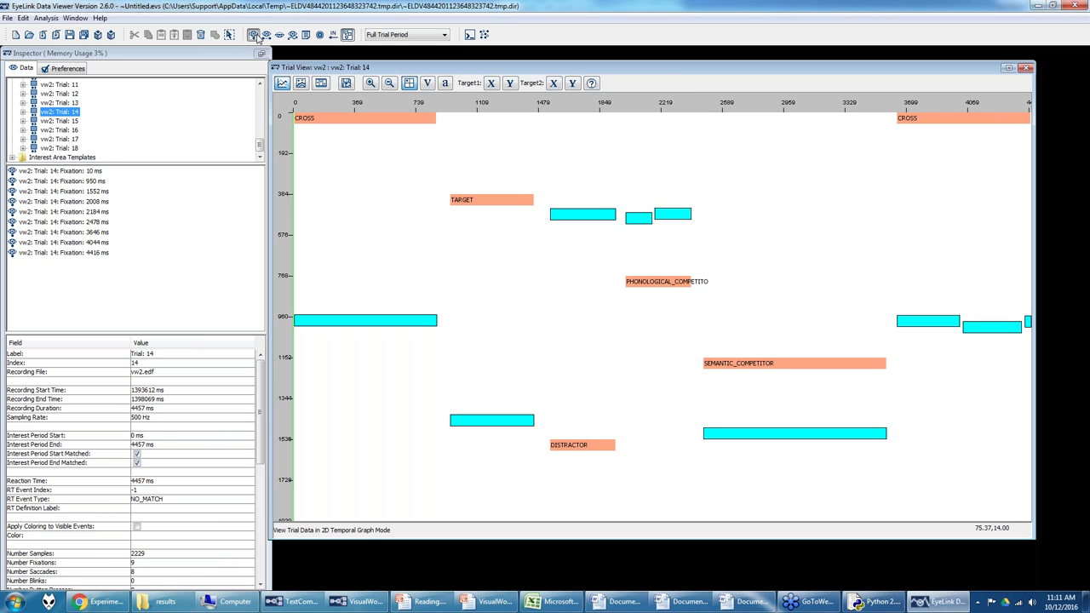
left_click(253, 35)
left_click(254, 34)
left_click(265, 35)
left_click(265, 35)
left_click(266, 35)
left_click(292, 35)
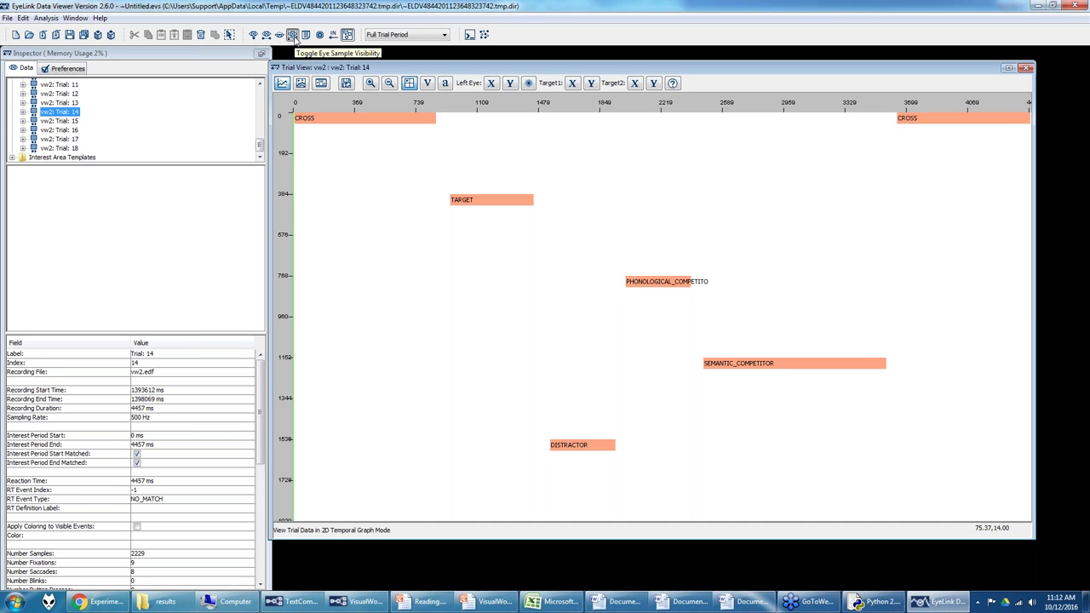
Step: Plot left-eye X and Y traces, zoom around the DISTRACTOR interval and back, then open playback
left_click(492, 83)
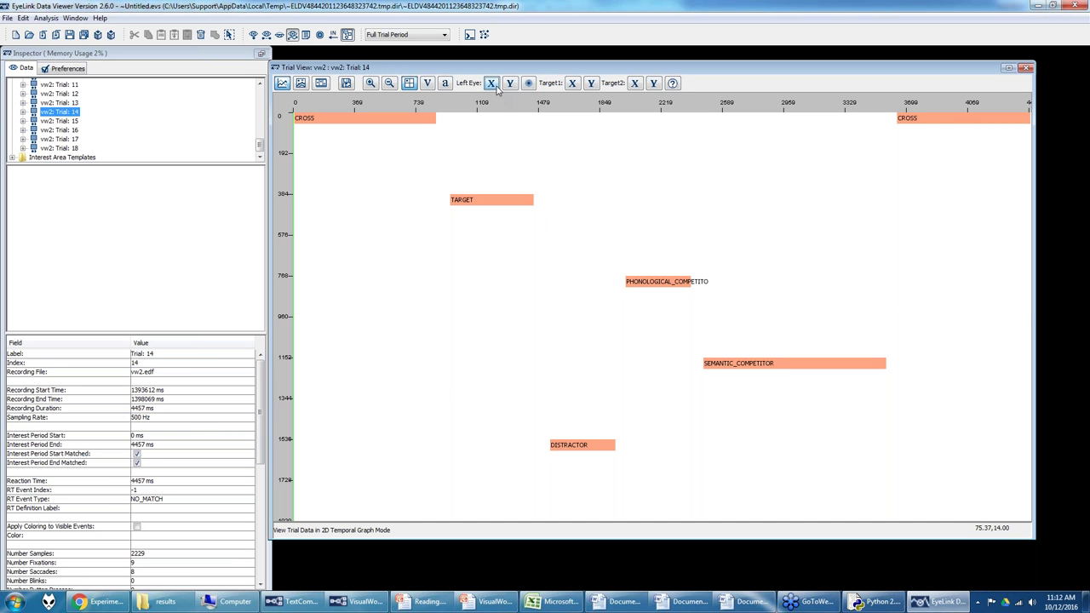
left_click(497, 87)
left_click(496, 87)
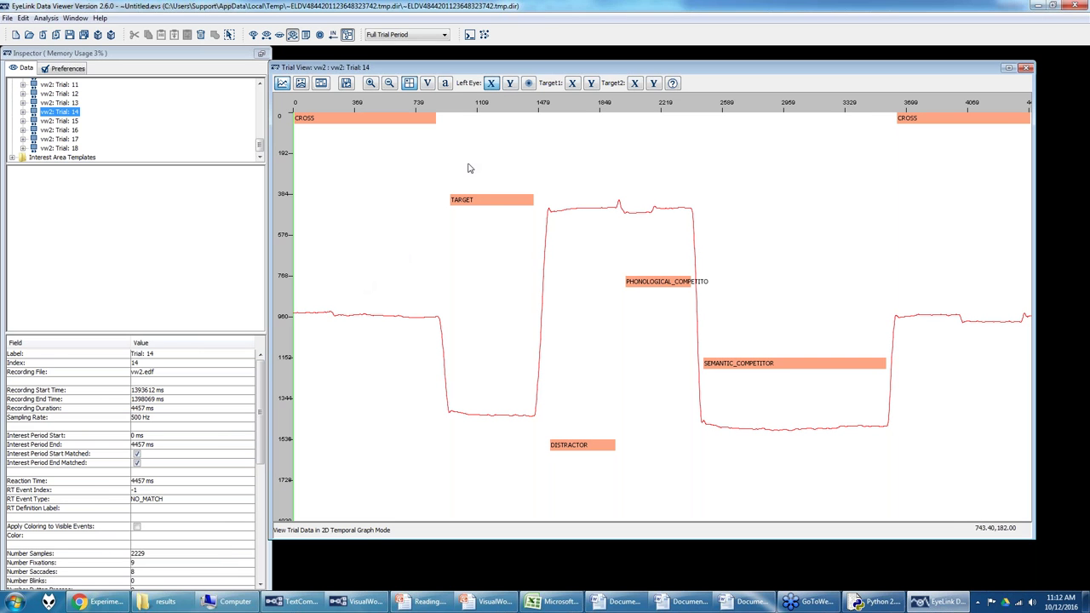
left_click(510, 83)
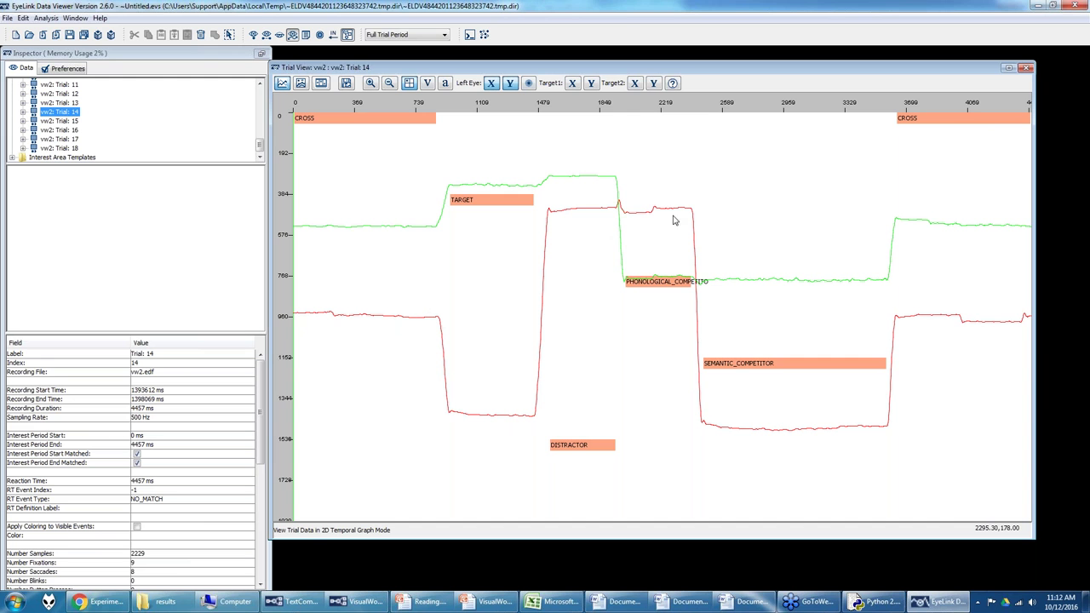
left_click(370, 83)
left_click_drag(433, 157, 643, 290)
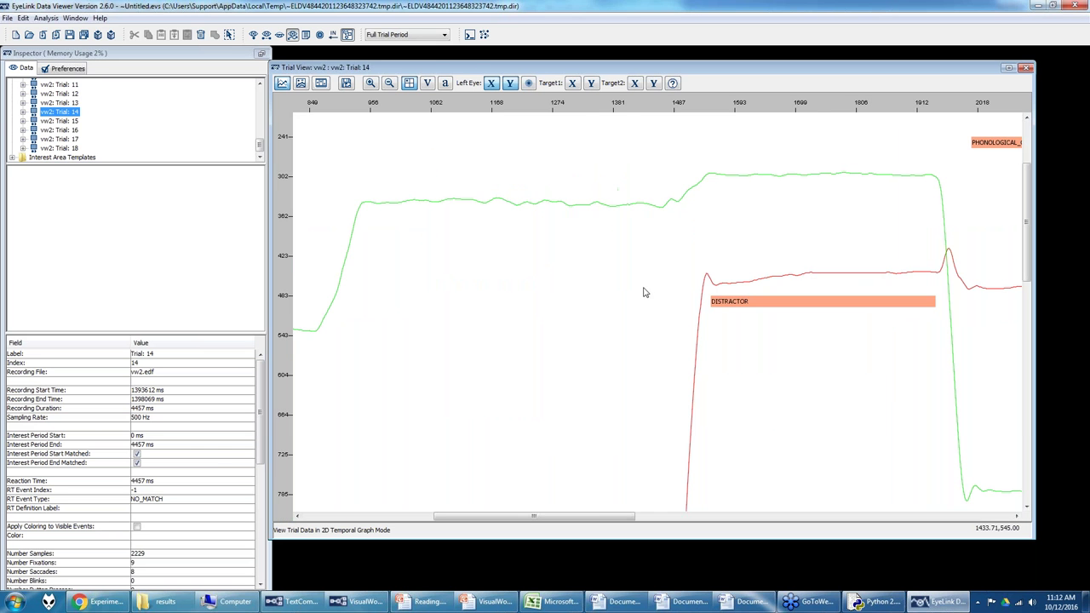
left_click(389, 83)
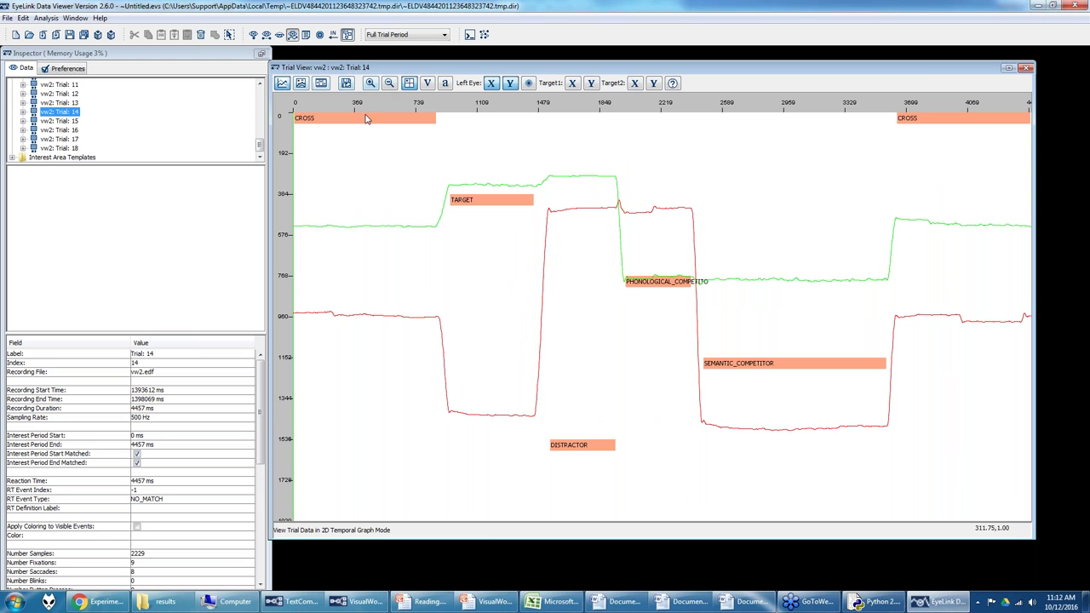
left_click(321, 82)
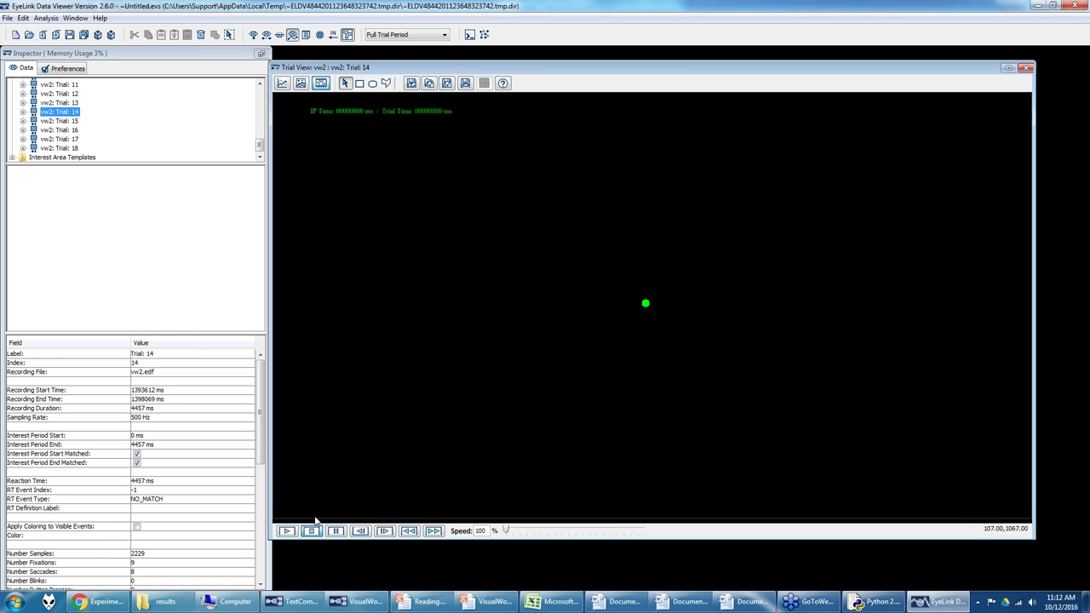
Step: Play back the gaze animations of vw2 Trial 14 and Trial 16
left_click(286, 530)
left_click(78, 132)
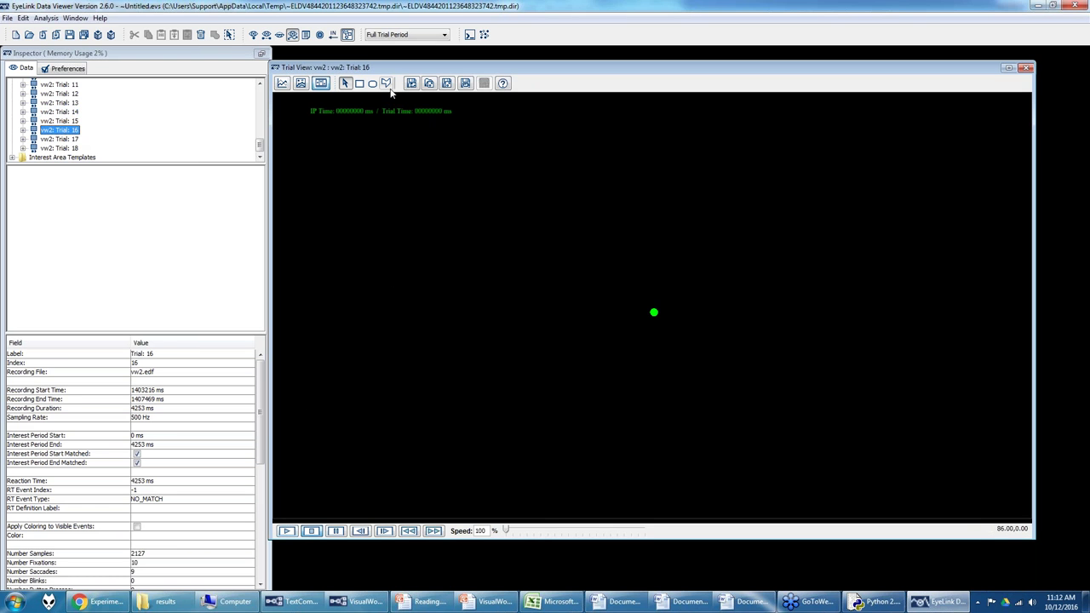
left_click(287, 531)
Step: Return to the spatial overlay view and open the BLOCK sequence in Experiment Builder
left_click(302, 83)
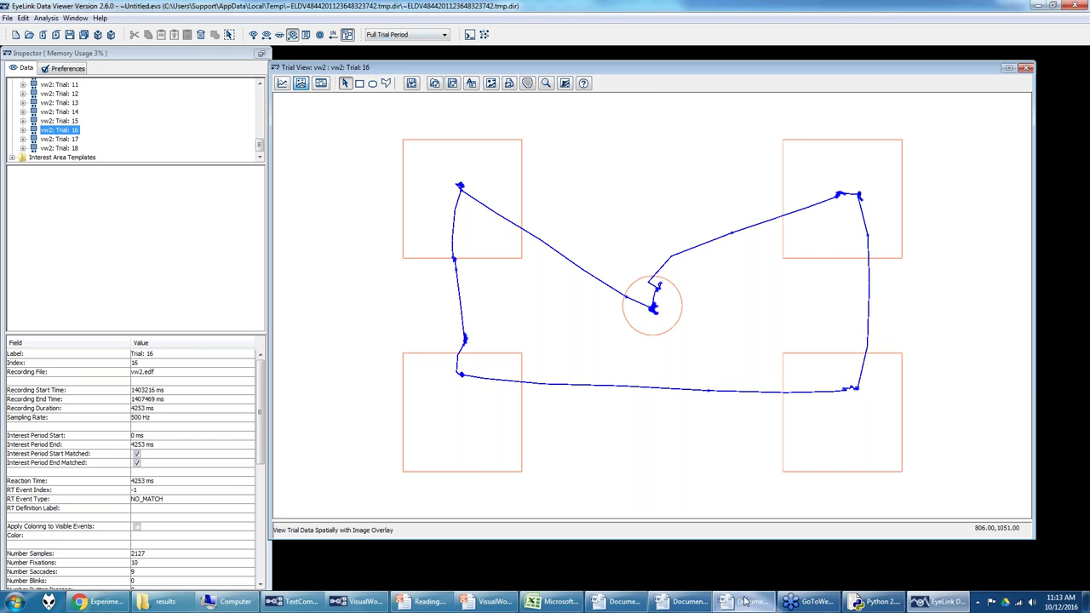
left_click(356, 602)
double_click(991, 427)
Step: Review the TRIAL and RECORDING sequences in Experiment Builder, then go back to Data Viewer
double_click(916, 420)
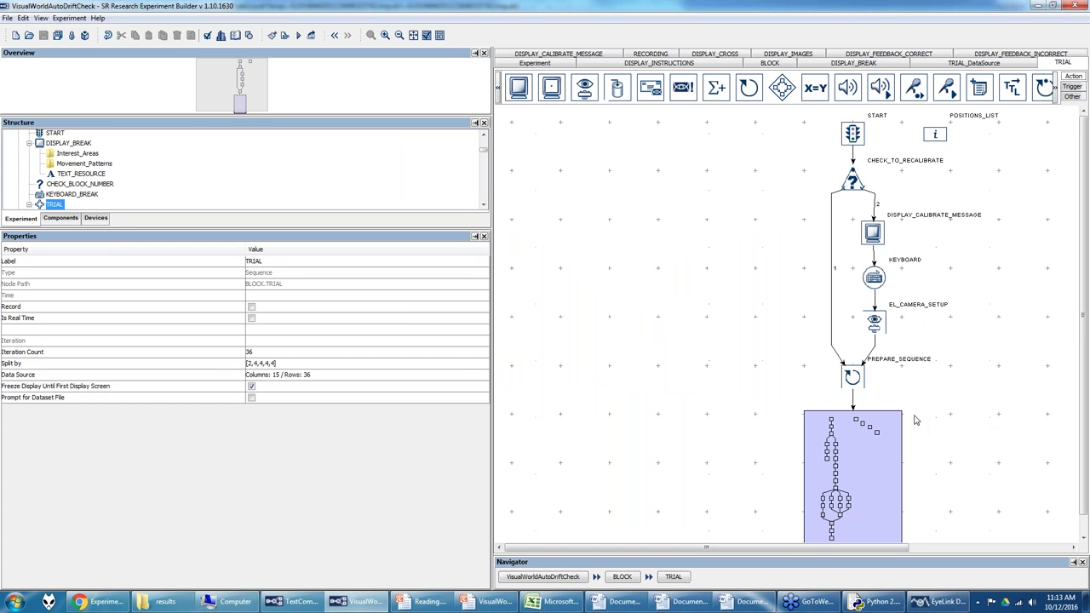
double_click(860, 419)
left_click_drag(253, 93, 253, 65)
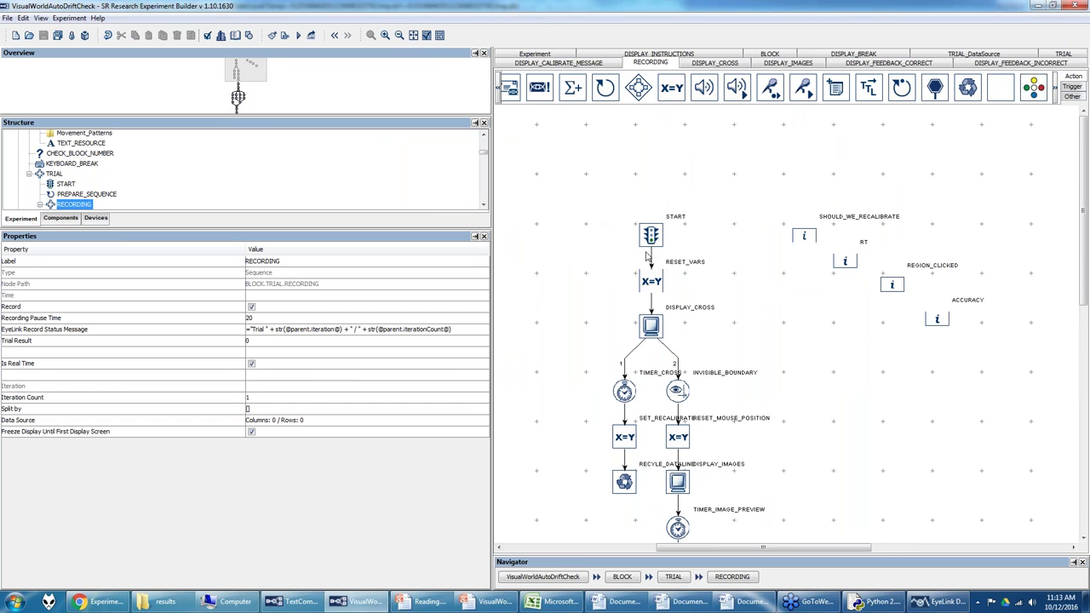
left_click(1056, 56)
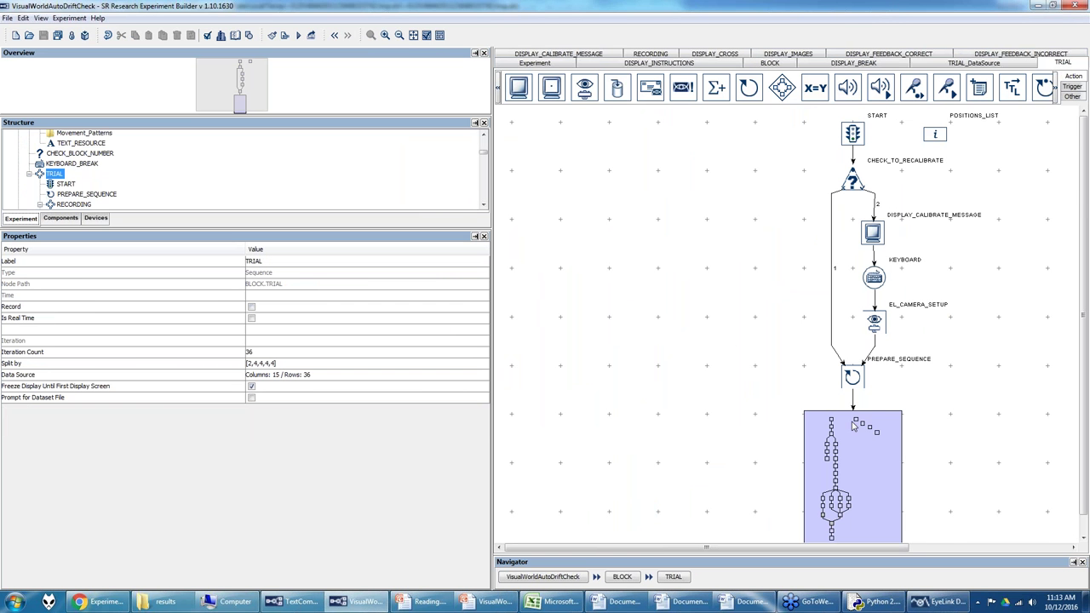
scroll(853, 477, "down", 1)
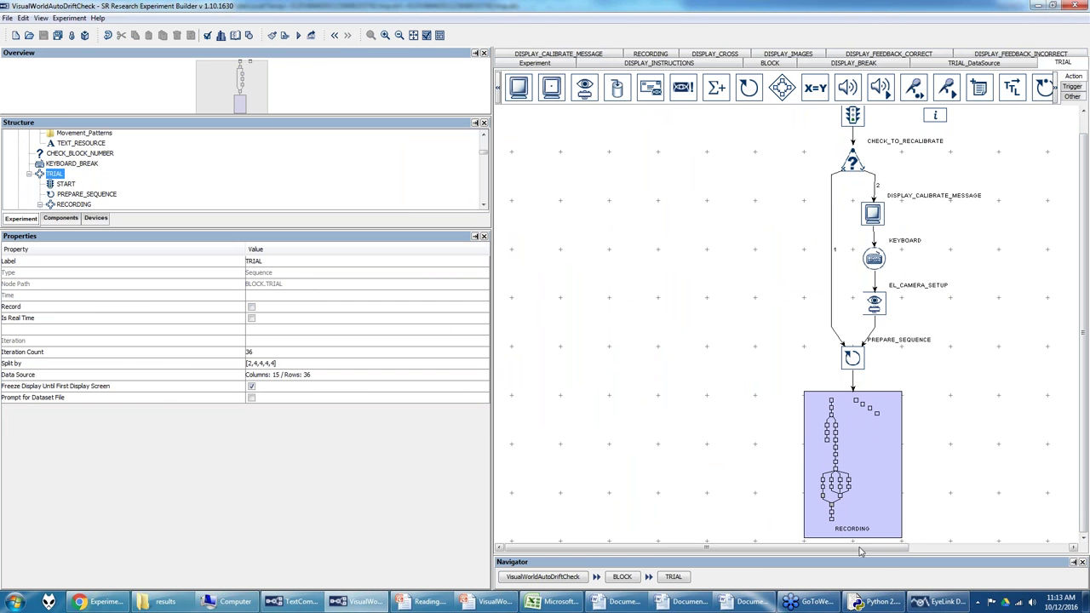
left_click(937, 602)
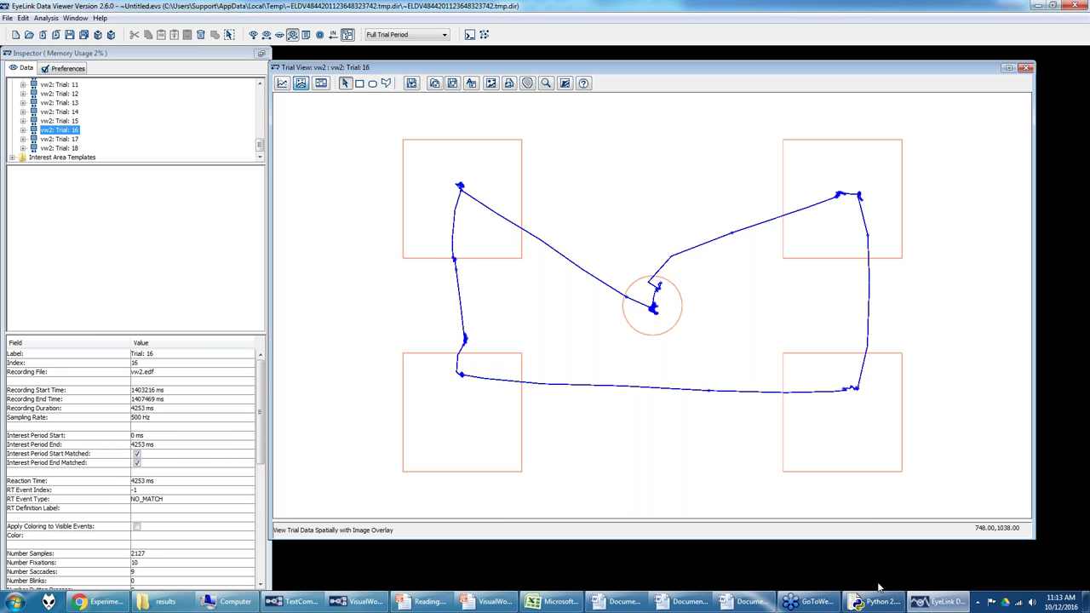
Step: Reopen the RECORDING sequence in Experiment Builder, then return to Trial 16's plot
left_click(358, 602)
double_click(843, 399)
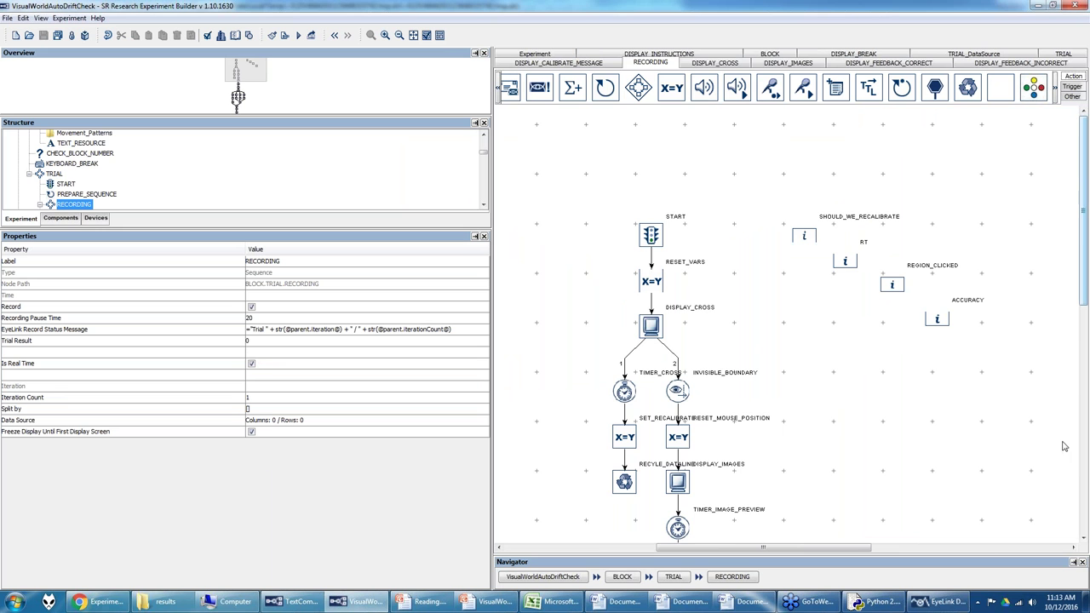
scroll(1086, 331, "down", 10)
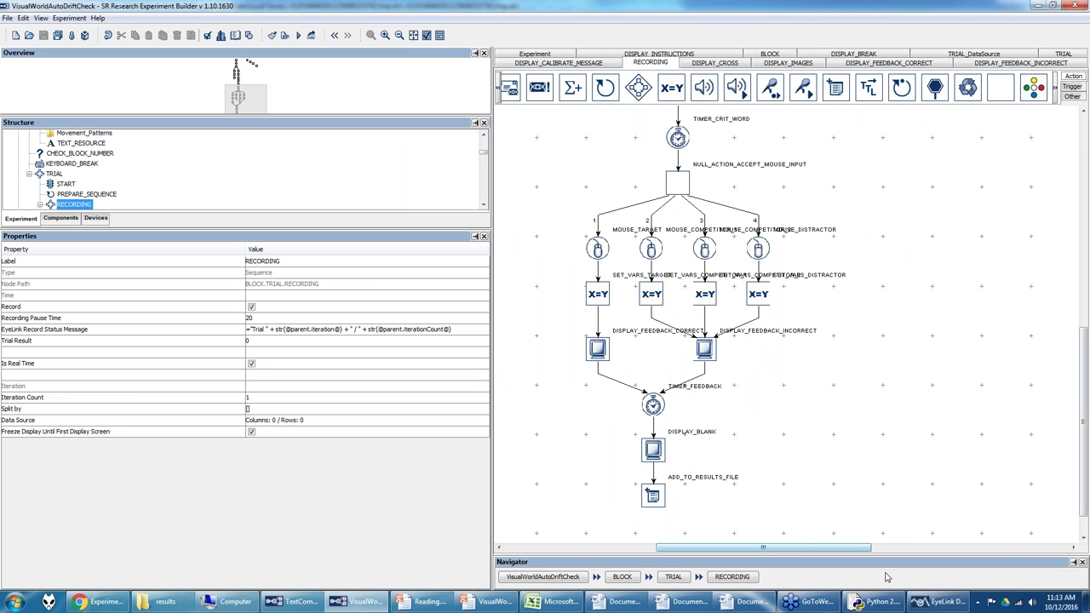
left_click(942, 602)
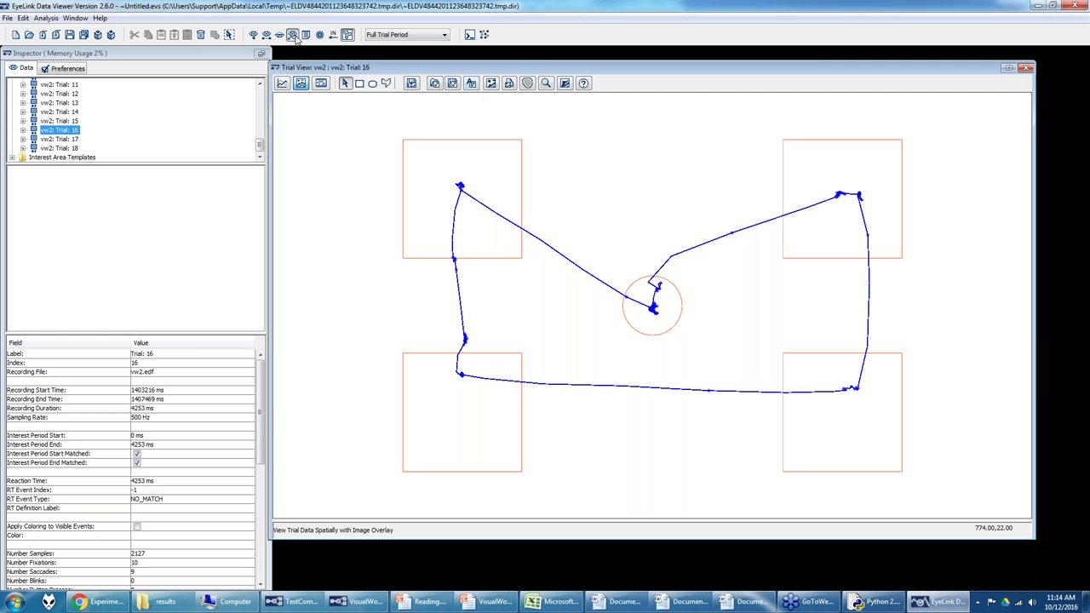
Step: Switch Trial 16's plot from raw gaze samples to fixations only, briefly checking saccades
left_click(294, 37)
left_click(255, 36)
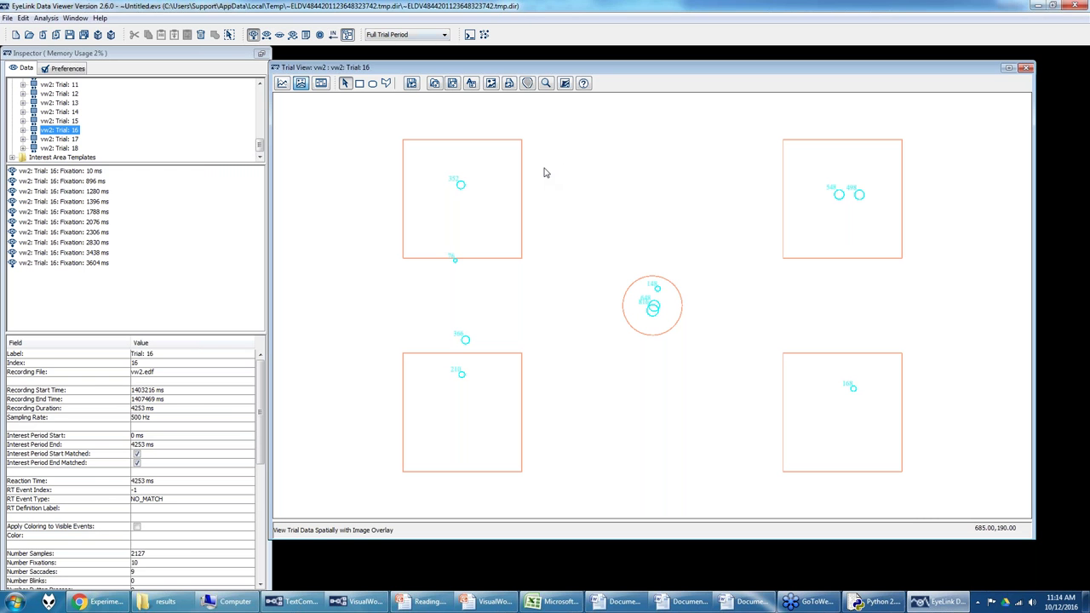
left_click(253, 35)
left_click(253, 35)
left_click(266, 35)
left_click(267, 35)
left_click(266, 35)
left_click(266, 35)
left_click(292, 35)
left_click(292, 35)
Step: Inspect Trial 16's custom interest areas: TARGET, phonological competitor, SEMANTIC_COMPETITOR and DISTRACTOR
left_click(24, 131)
left_click(74, 140)
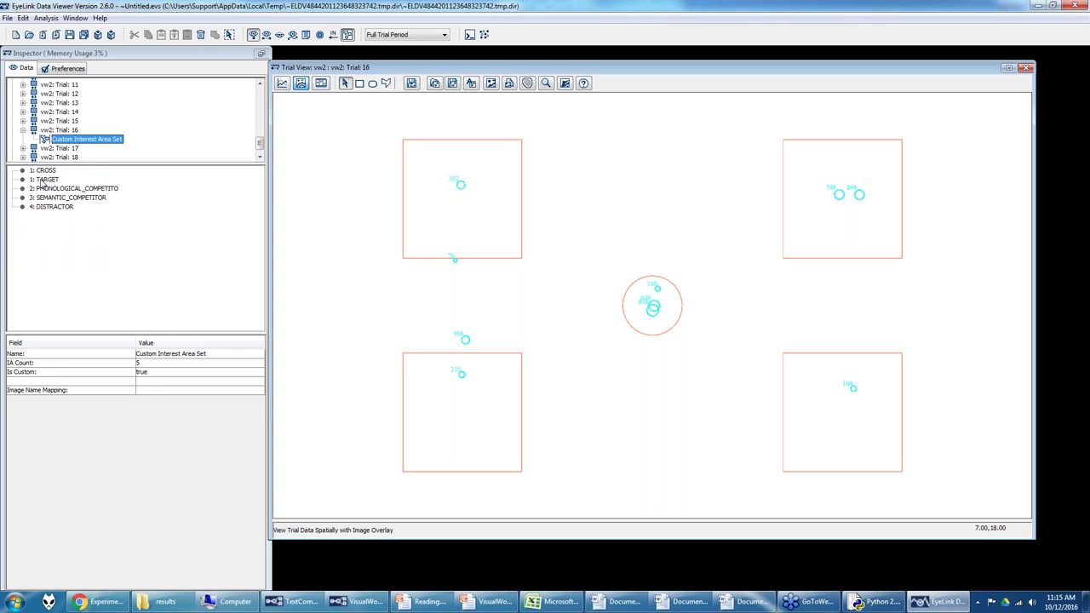
left_click(44, 179)
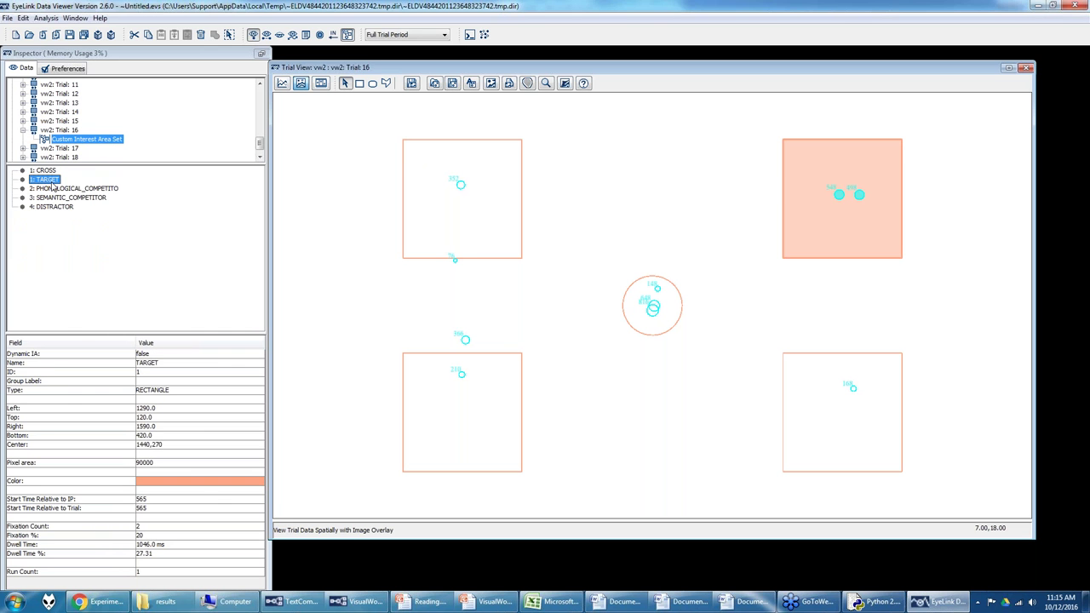
left_click(53, 188)
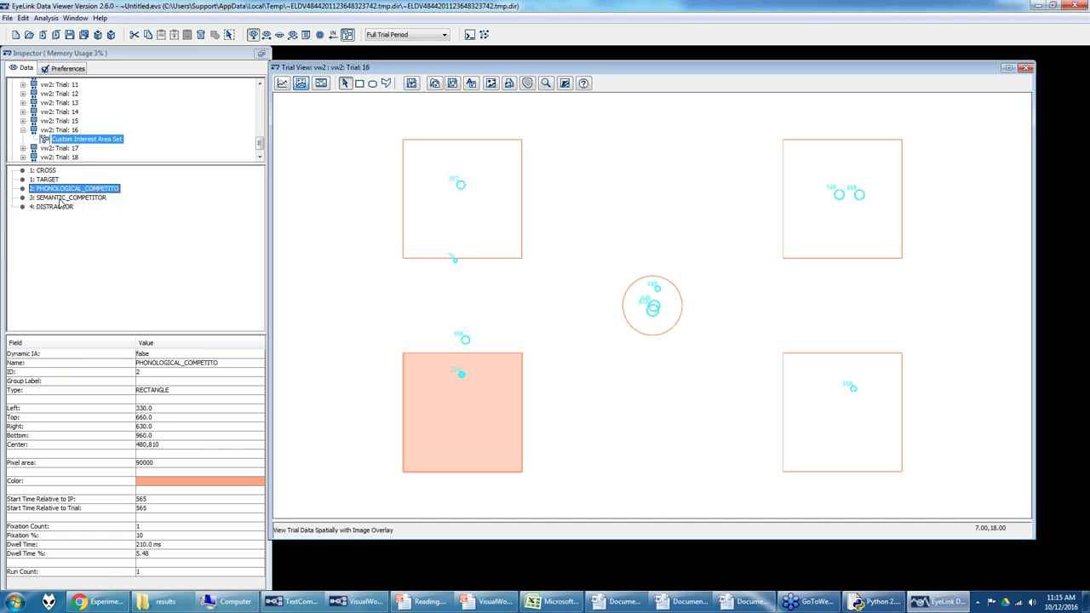
left_click(65, 199)
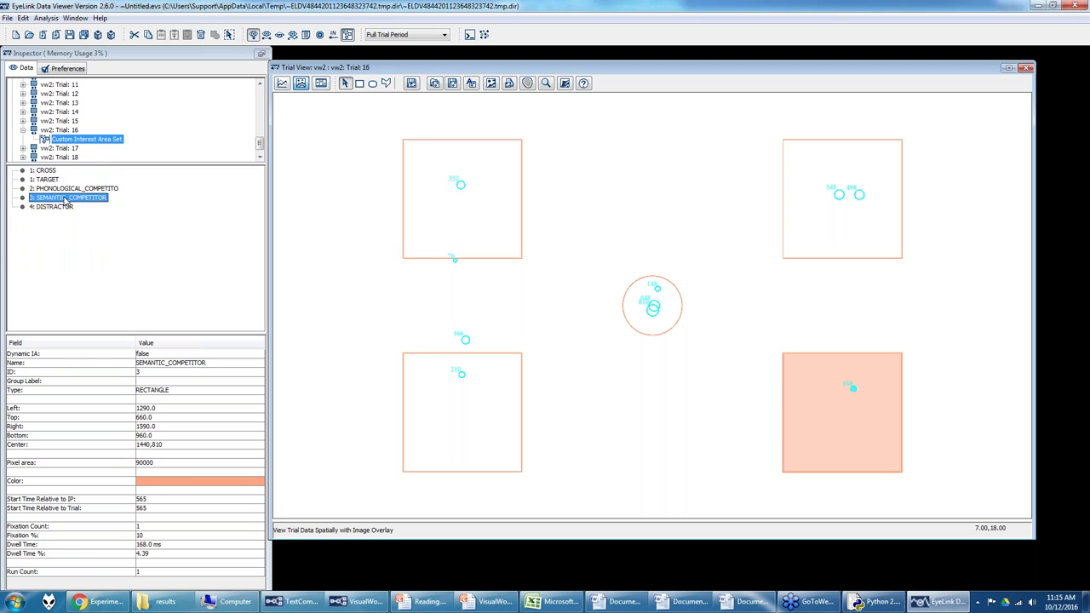
key("Down")
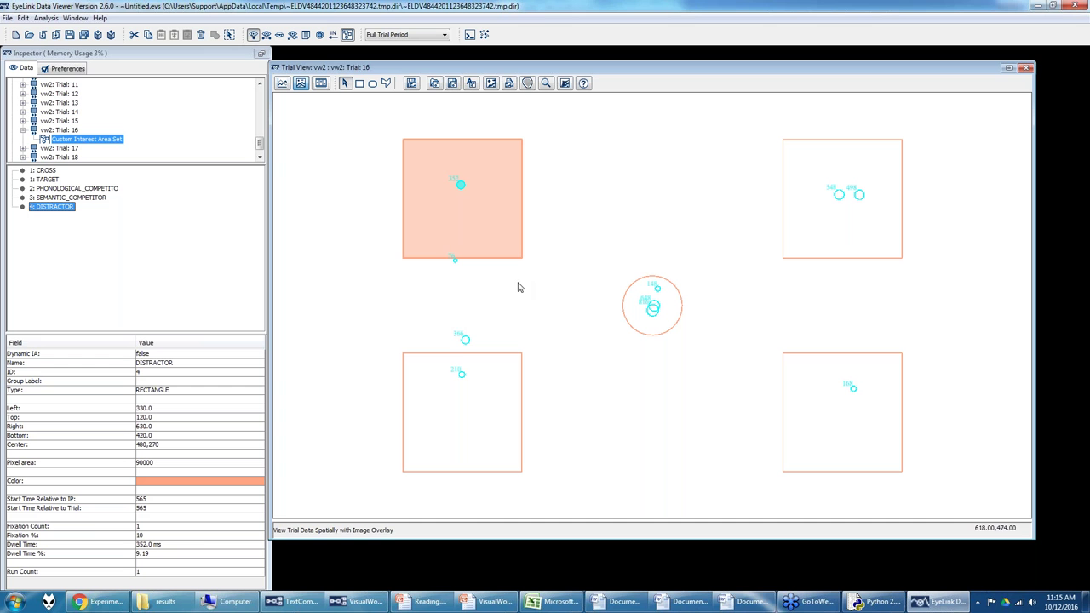
Step: Inspect Trial 14's and Trial 13's interest areas, ending at Trial 13's TARGET (3 fixations, 1172.0 ms)
mouse_move(339, 603)
left_click(73, 112)
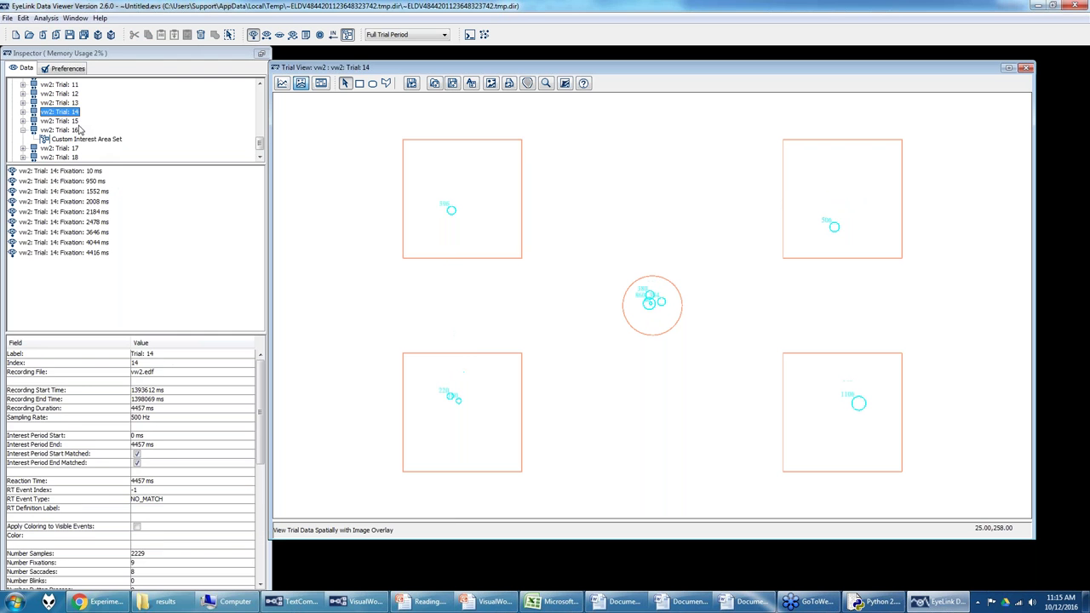
left_click(417, 176)
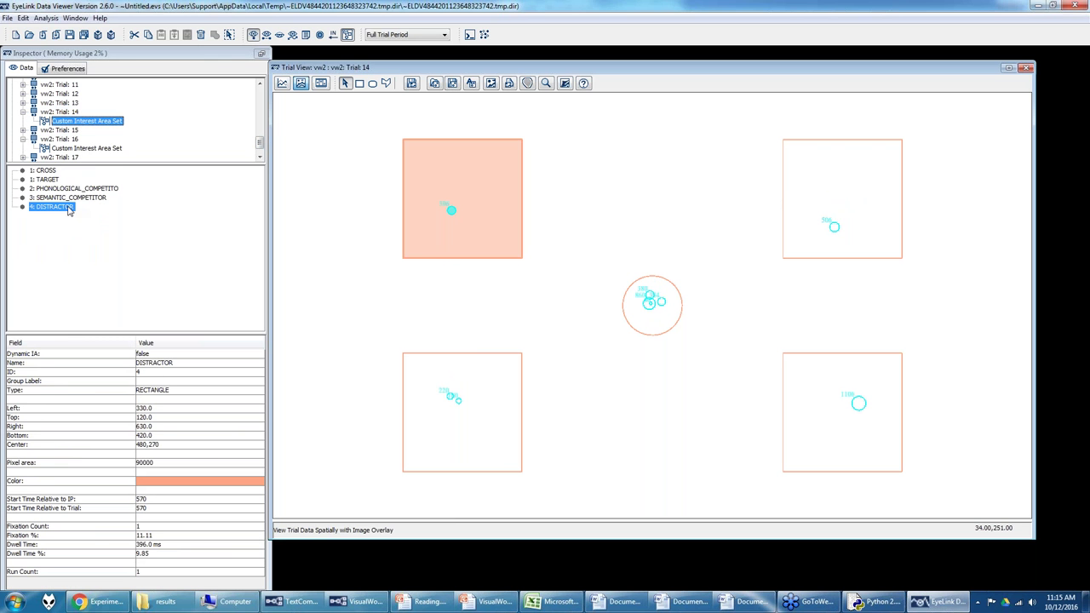
left_click(792, 197)
left_click(499, 429)
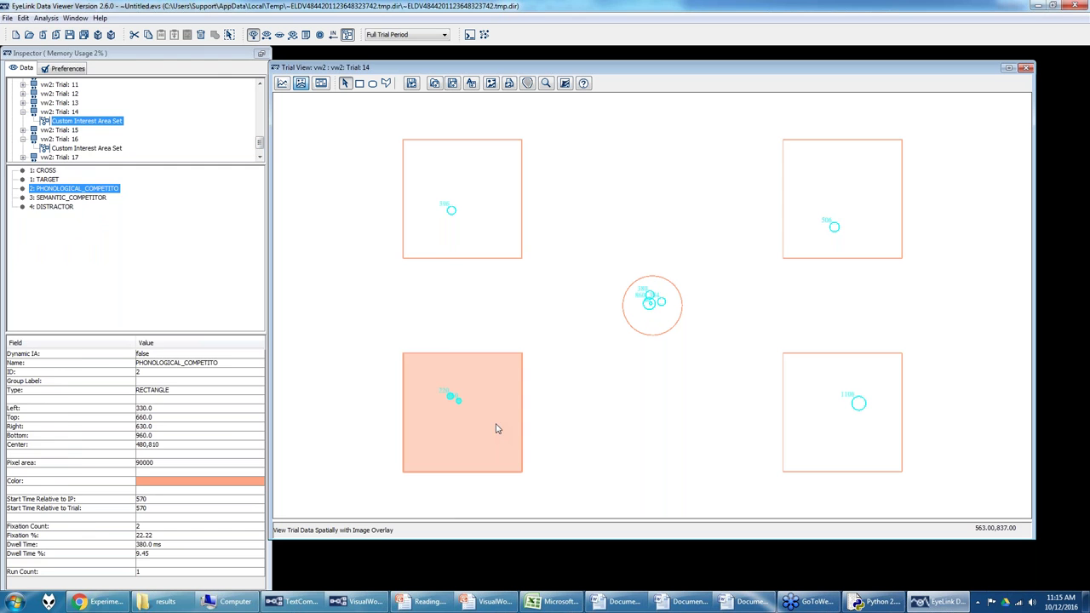
left_click(69, 102)
left_click(839, 166)
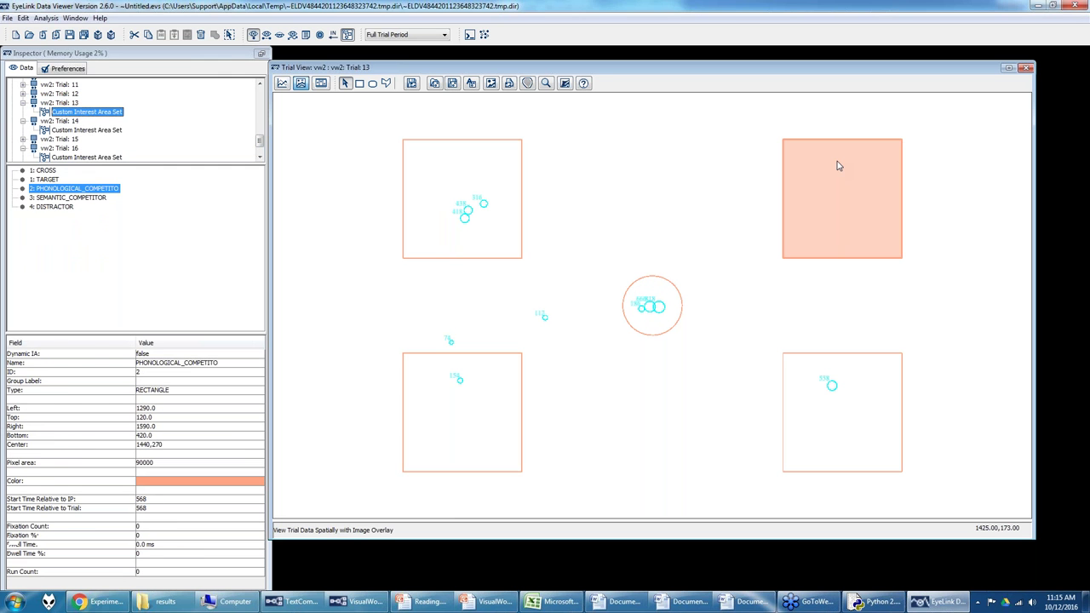
left_click(50, 179)
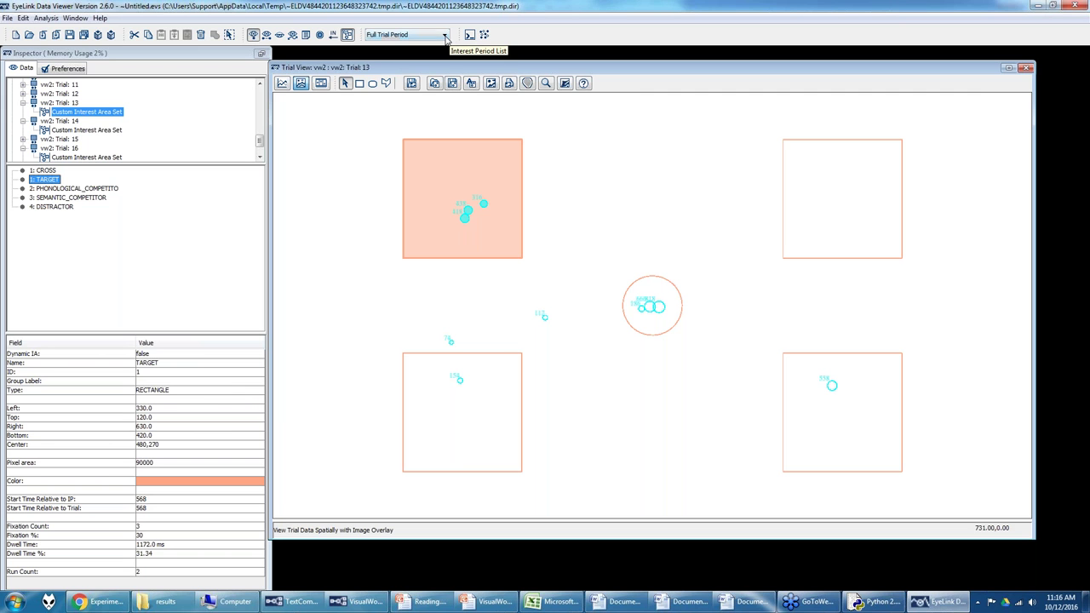
Step: Create New Interest Period 01 from the Interest Period manager and select its name field
left_click(445, 36)
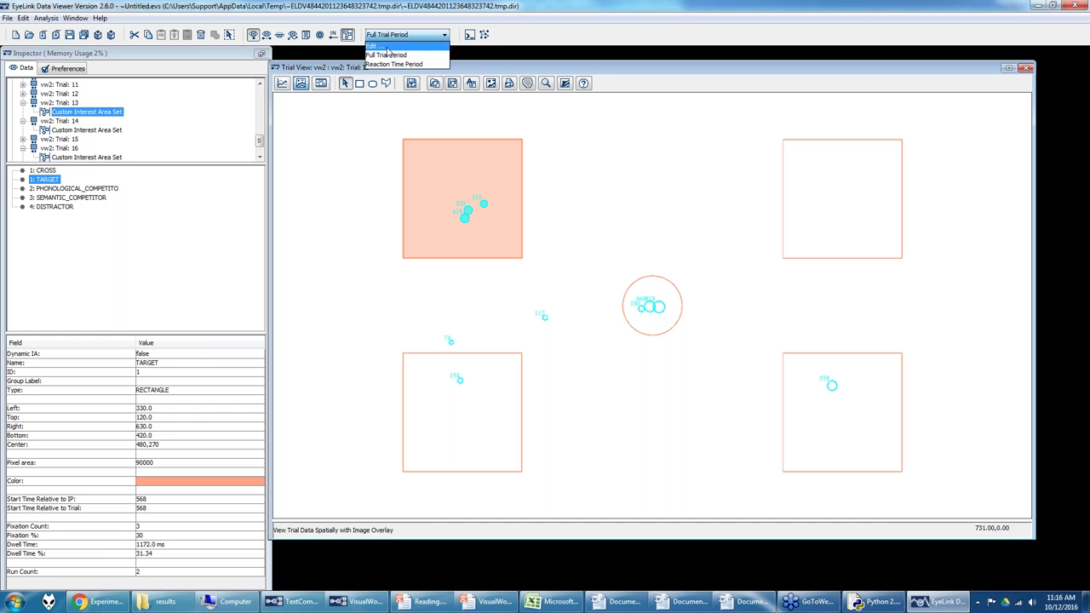
left_click(401, 45)
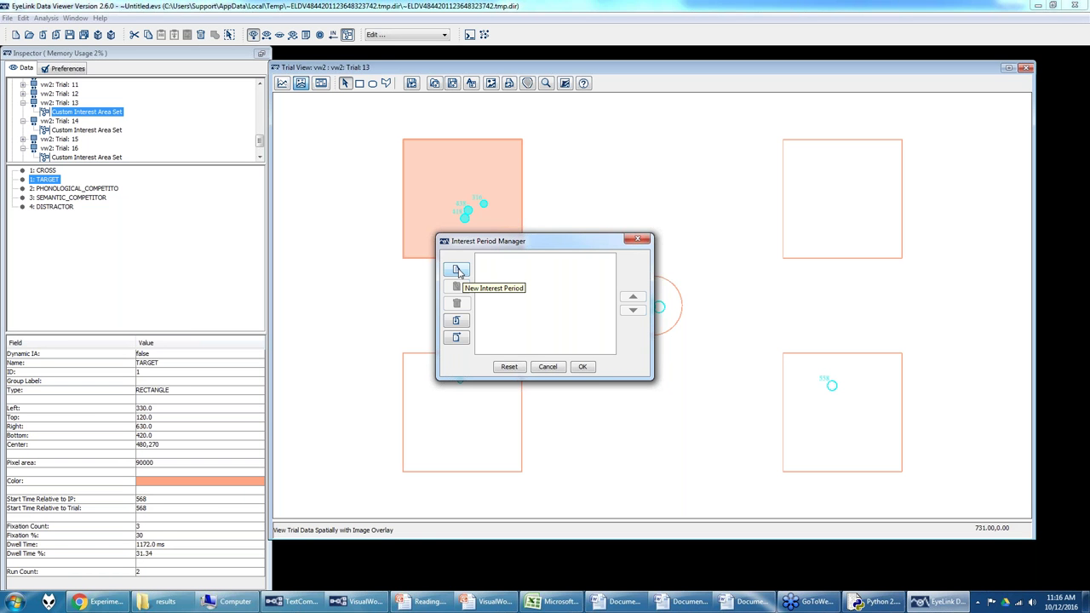
left_click(458, 271)
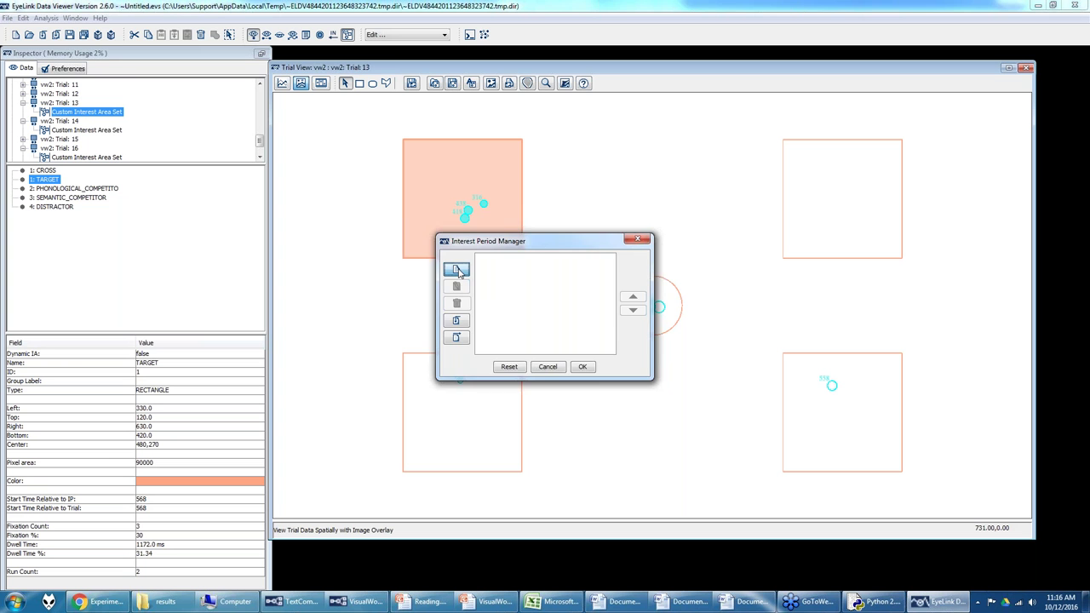
left_click(523, 153)
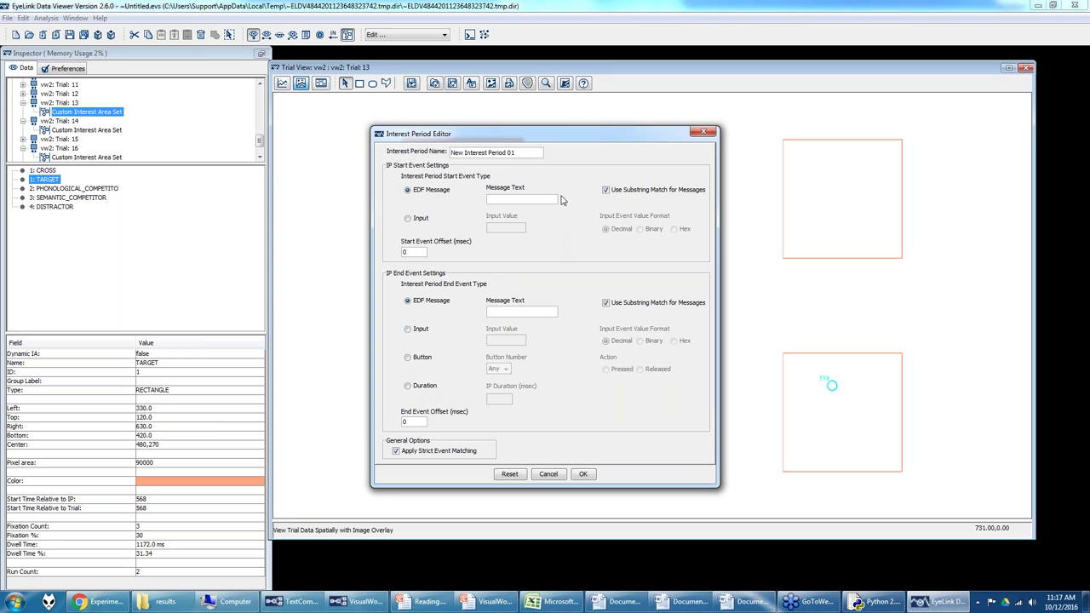
Step: Name the interest period 500pre1000post and set its start message to TIMER_CRIT_WORD
triple_click(538, 153)
type("500pre1000post")
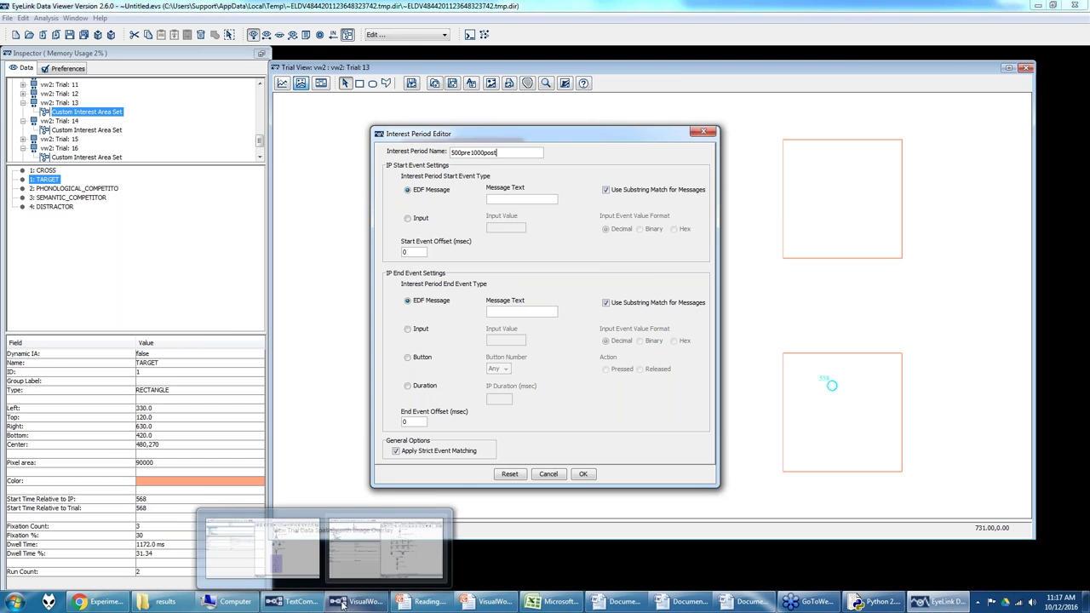
left_click(390, 549)
left_click_drag(1085, 346, 1085, 273)
left_click(678, 286)
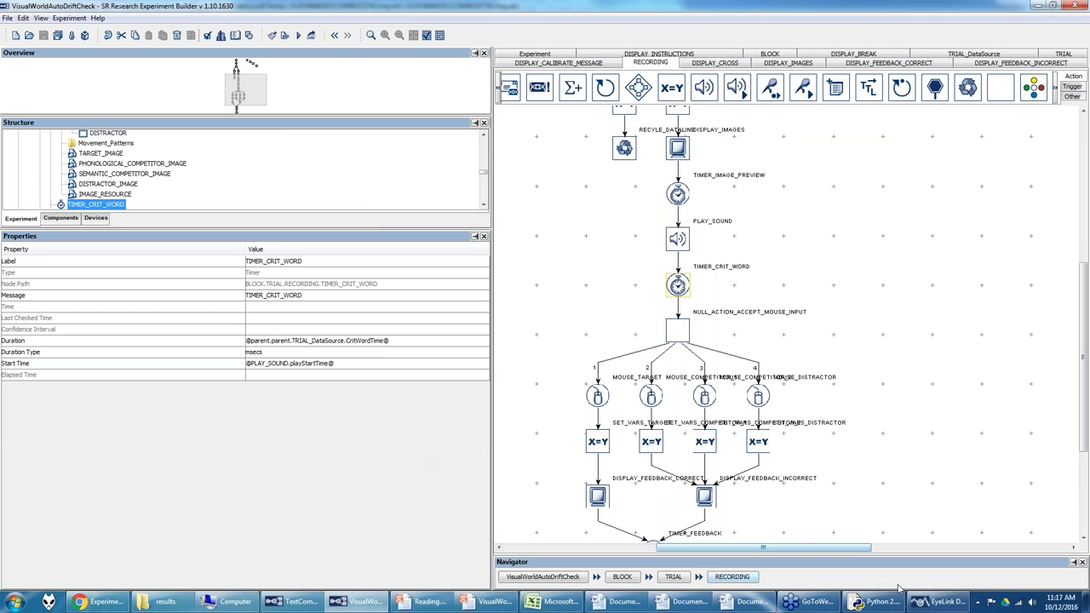
left_click(943, 602)
left_click(529, 198)
type("TIMER_CRIT_WORD")
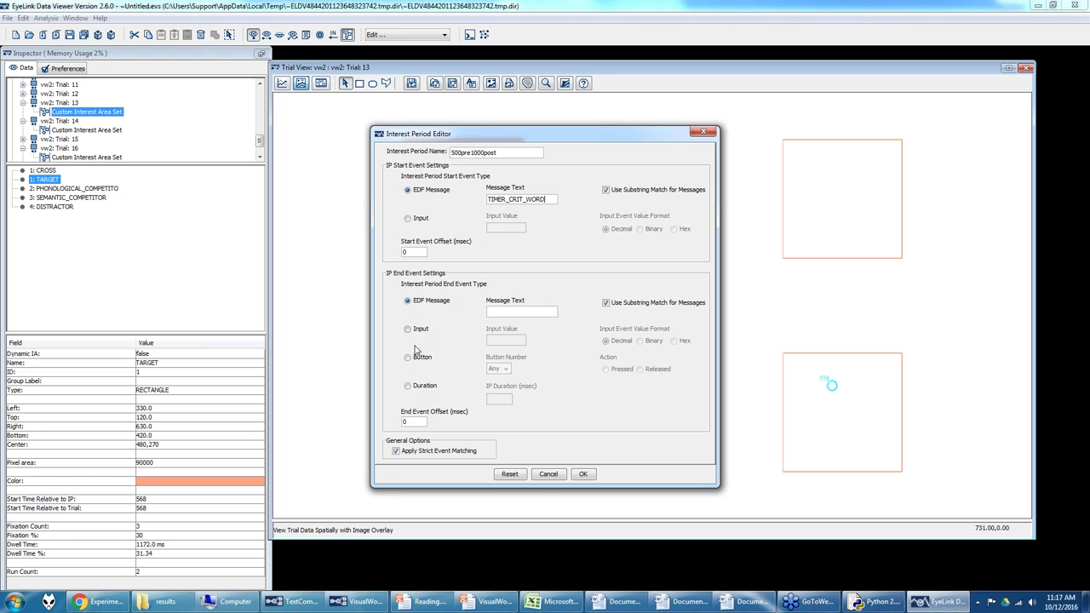
Step: Give the period a −500 ms start offset and 1500 ms duration, then confirm and apply it
left_click(408, 387)
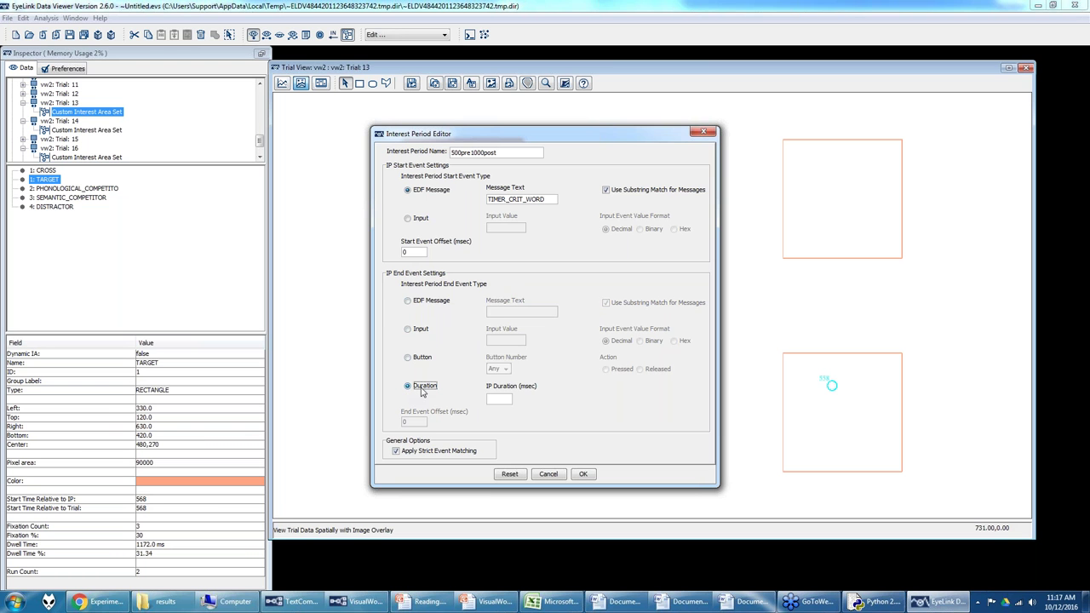
left_click(507, 399)
double_click(408, 252)
type("-5")
left_click(503, 400)
type("1500")
left_click(584, 474)
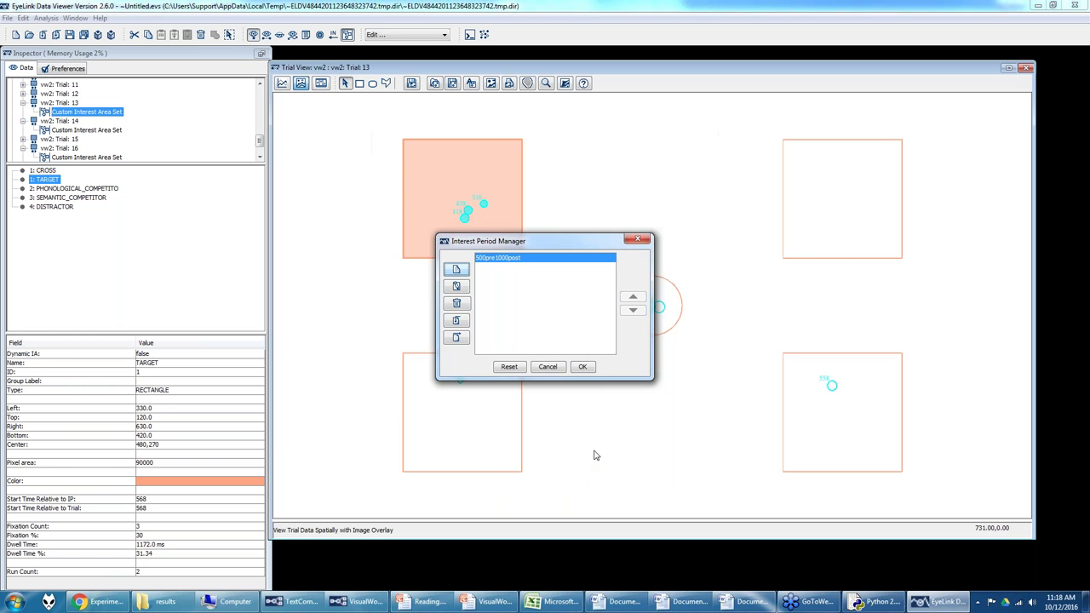
left_click(585, 365)
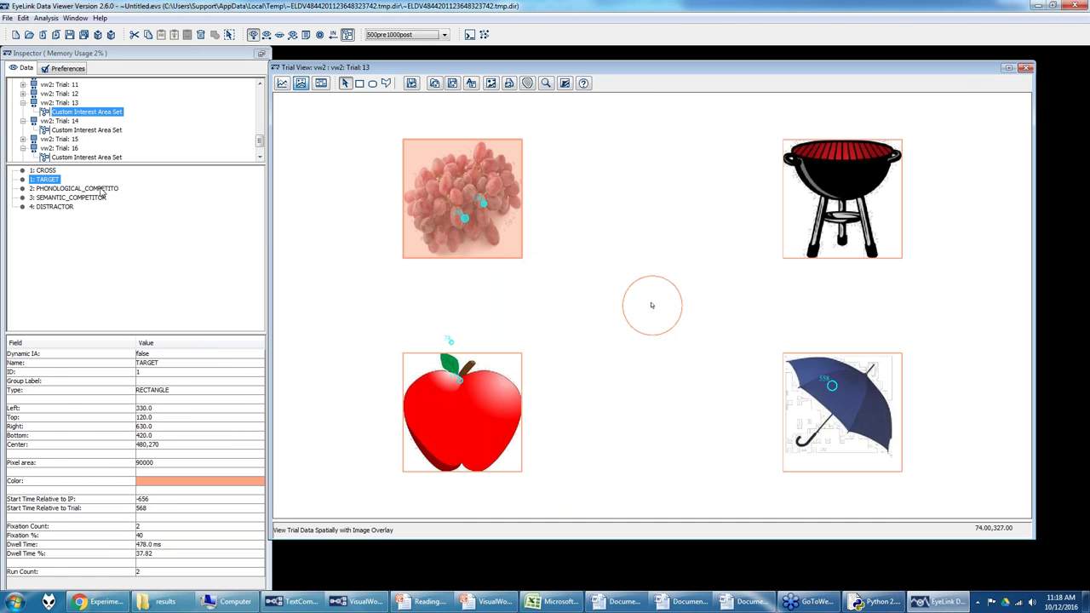
Step: Move from trial 13 to trial 12 and bring up the Analysis > Reports list
left_click(75, 103)
left_click(76, 94)
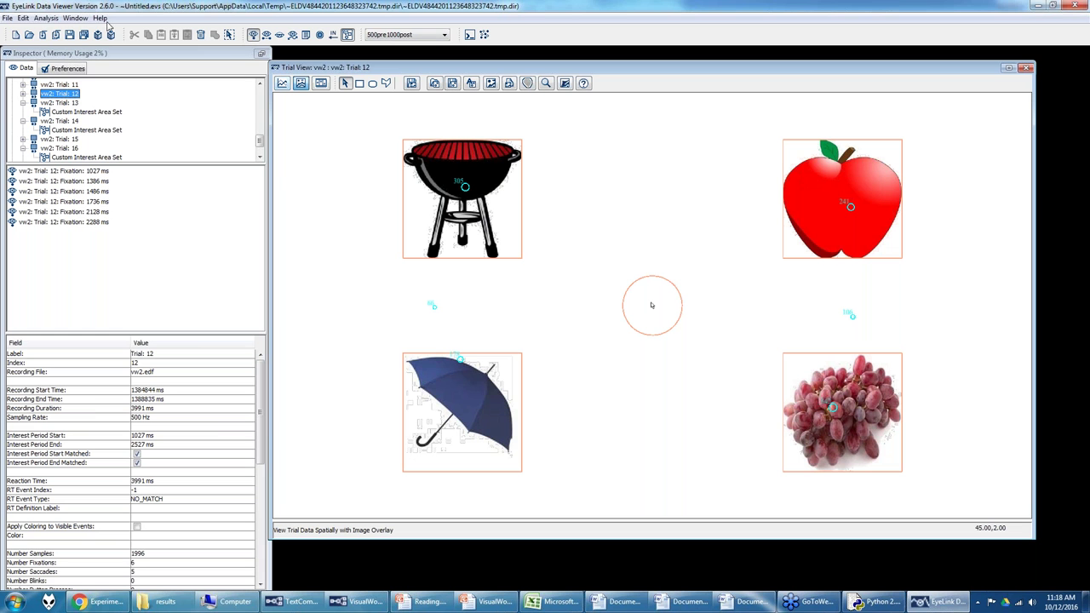
left_click(50, 22)
mouse_move(53, 35)
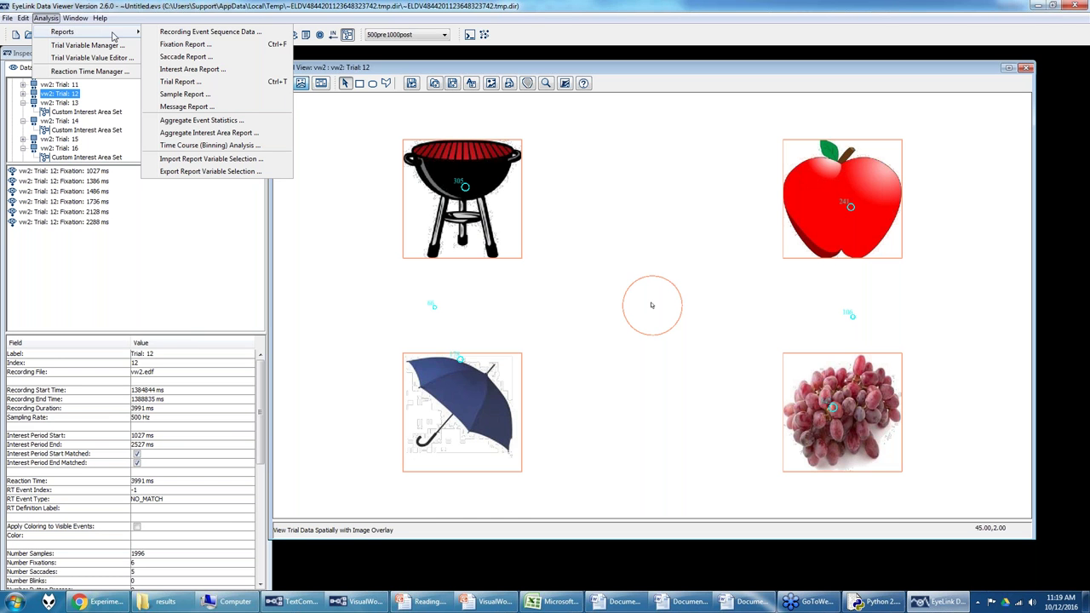
Step: Review the Fixation Report variables, cancel without exporting, and dismiss the reopened reports menu
left_click(194, 43)
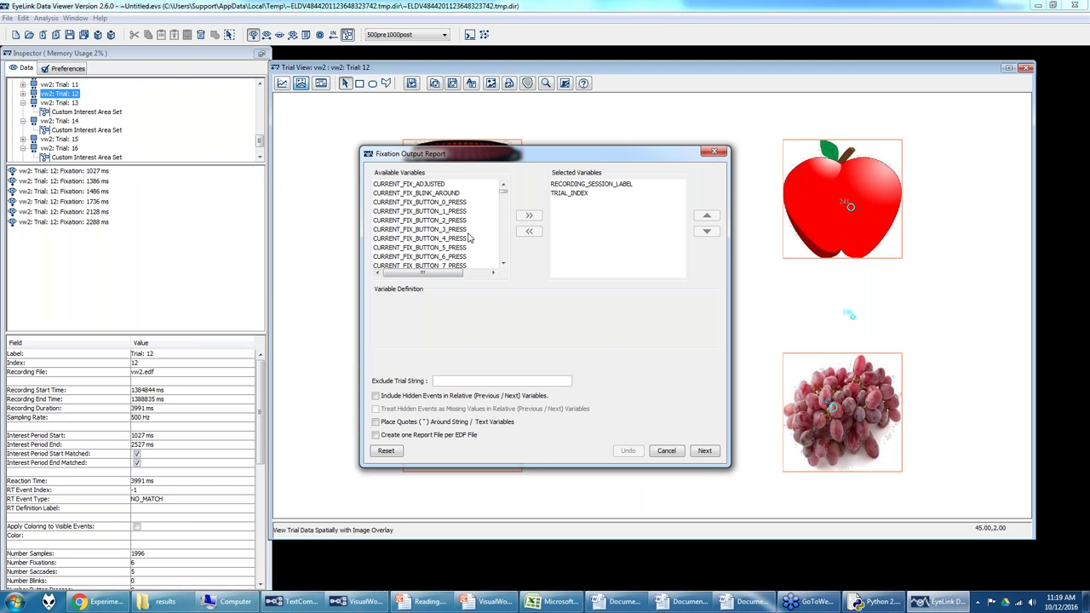
left_click(670, 454)
left_click(51, 19)
mouse_move(68, 31)
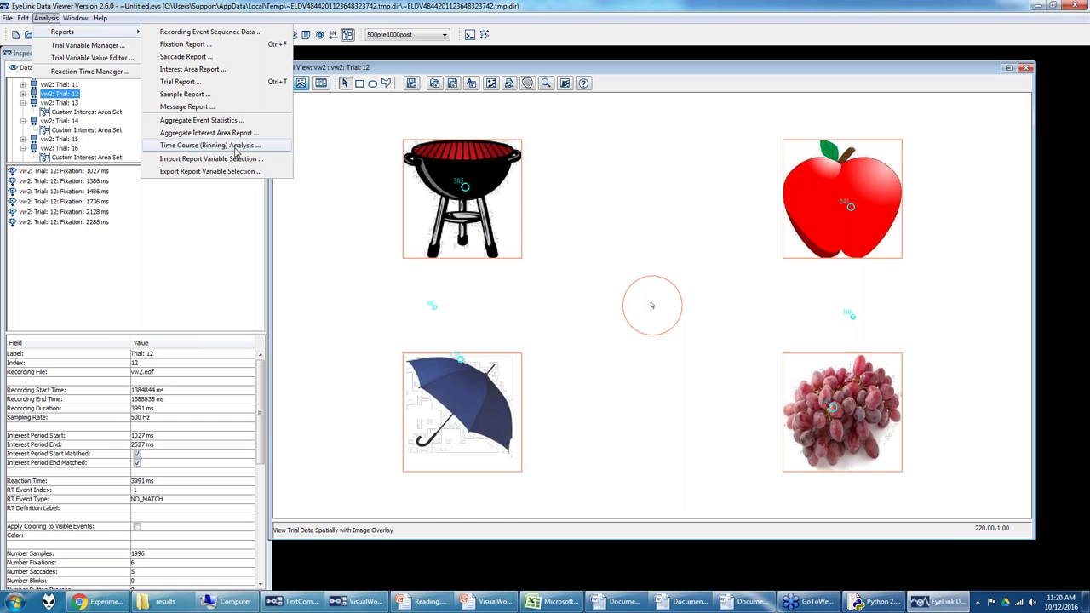
left_click(343, 160)
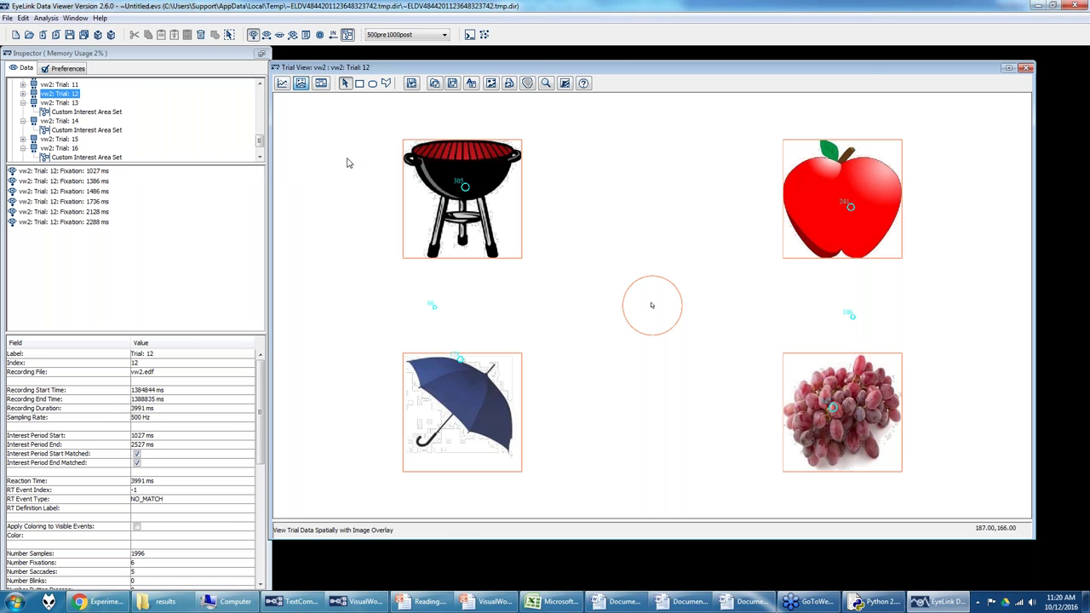
Step: View the % Looks over Time chart in VisualWorld.pptx, then reopen Data Viewer's reports list
left_click(489, 602)
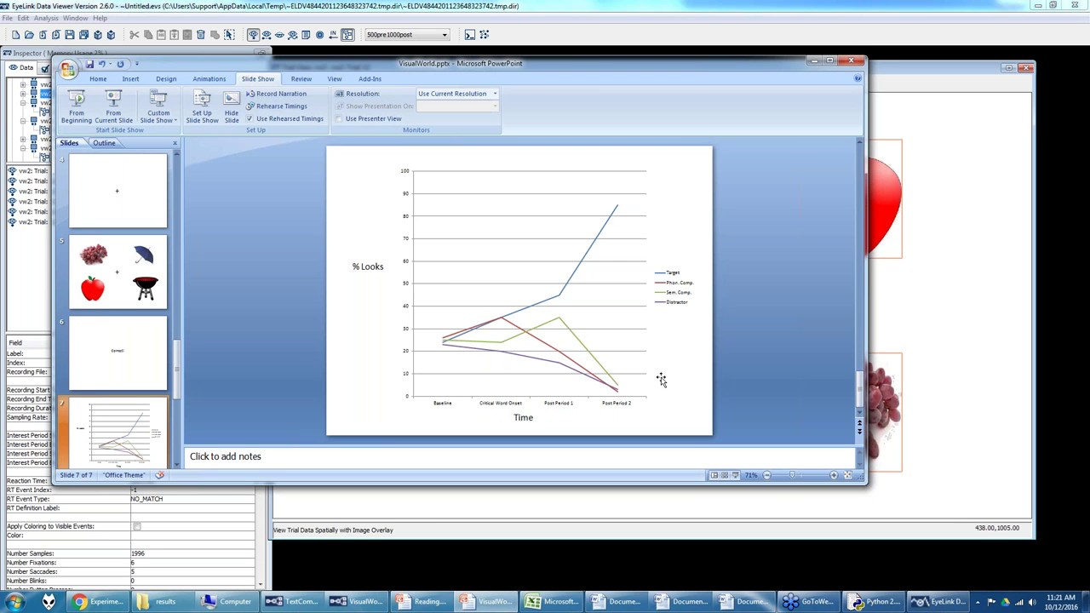
left_click(894, 321)
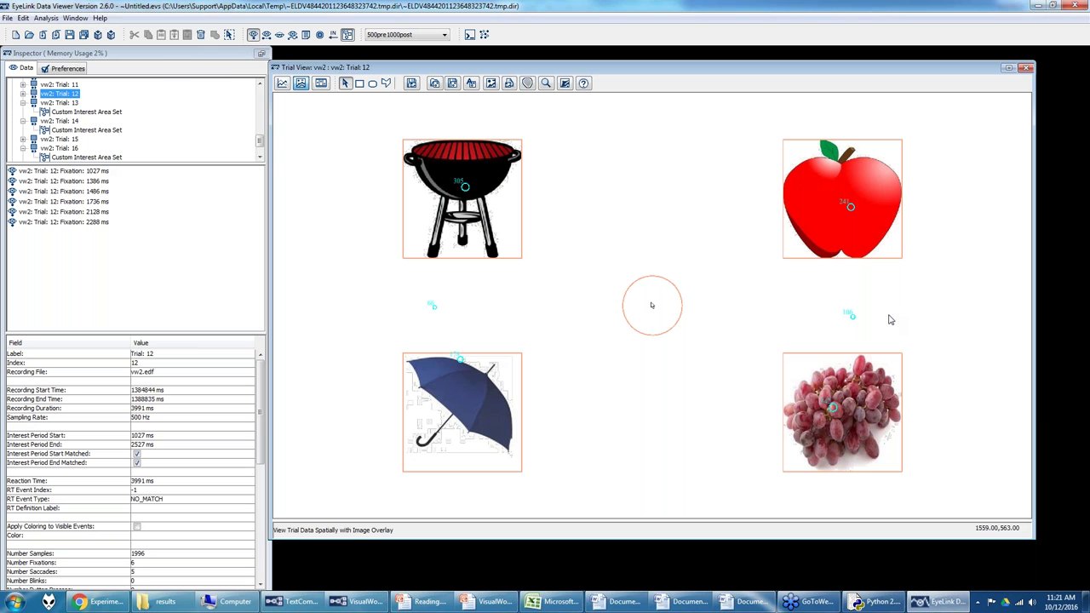
left_click(46, 18)
mouse_move(62, 31)
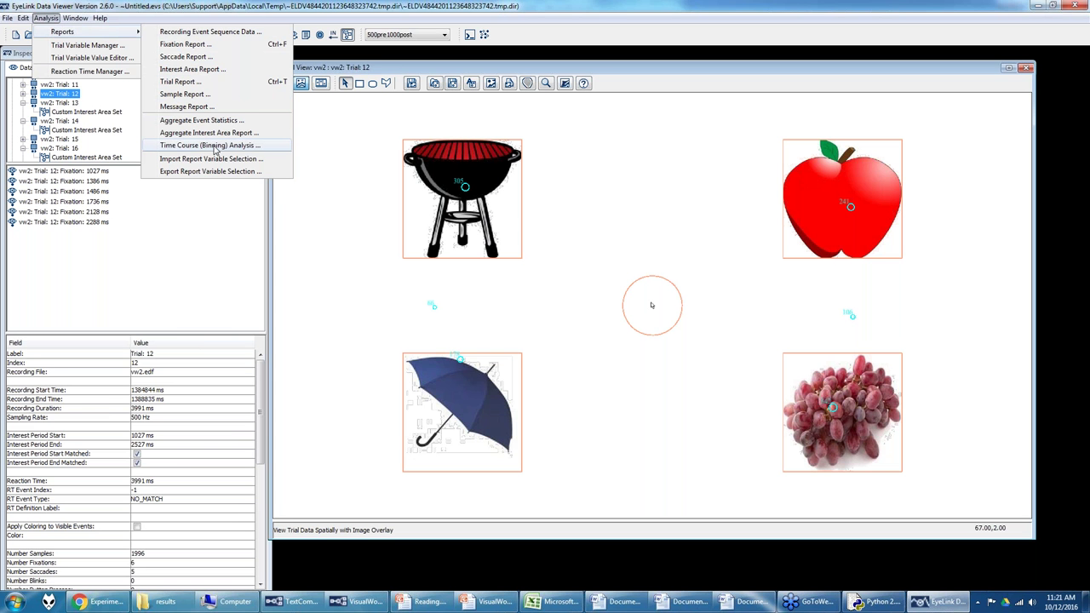
Step: Look over the Time Course (Binning) Analysis options and cancel without exporting
left_click(215, 146)
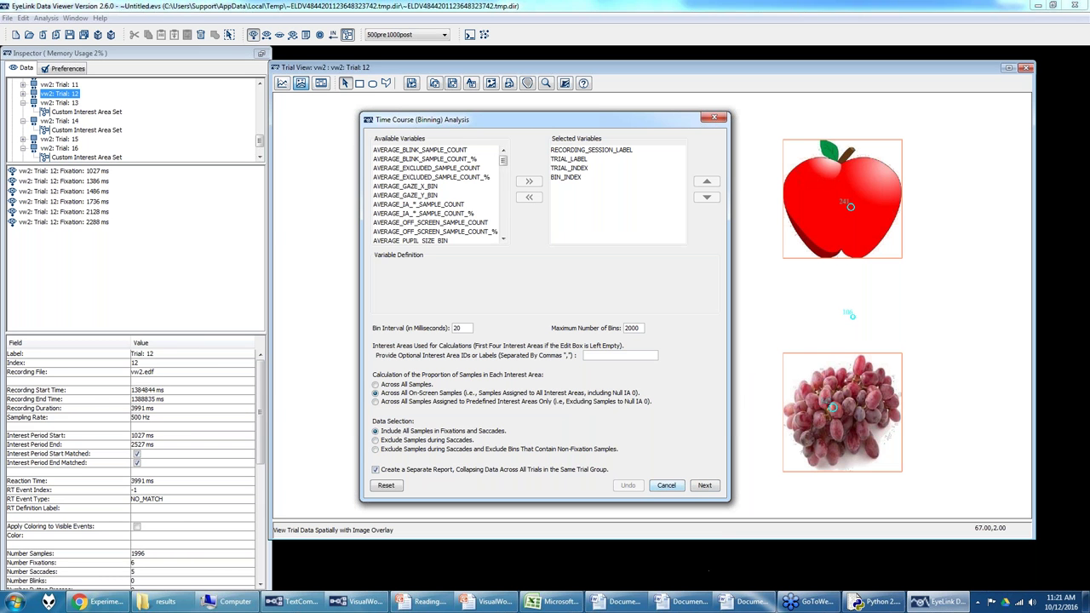
left_click(666, 486)
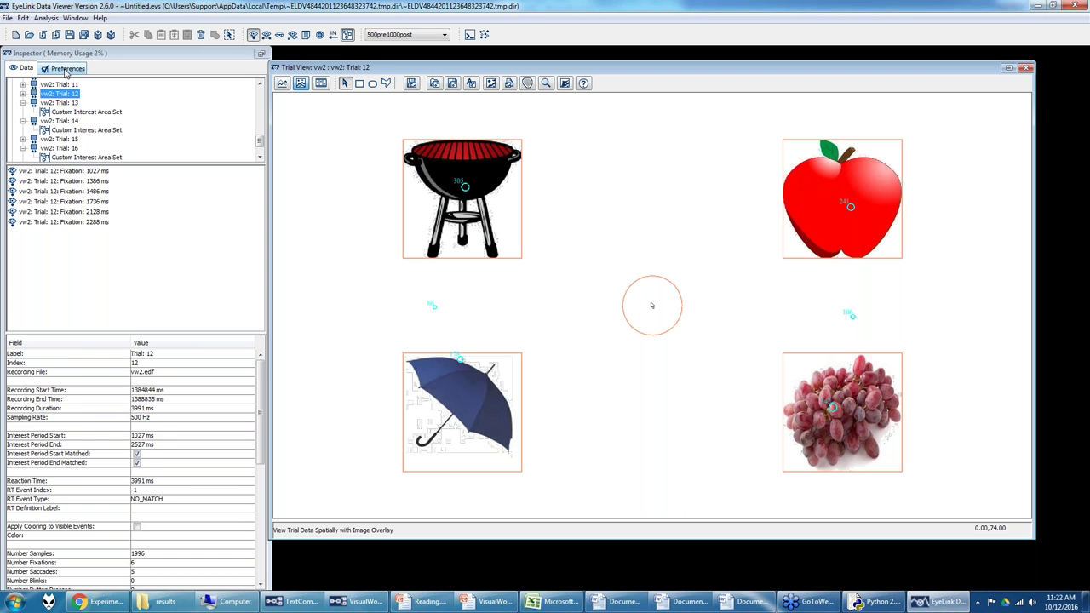
Step: In Data Filters preferences, toggle Show Interest Areas Pre Interest Period, leaving it ticked
left_click(66, 69)
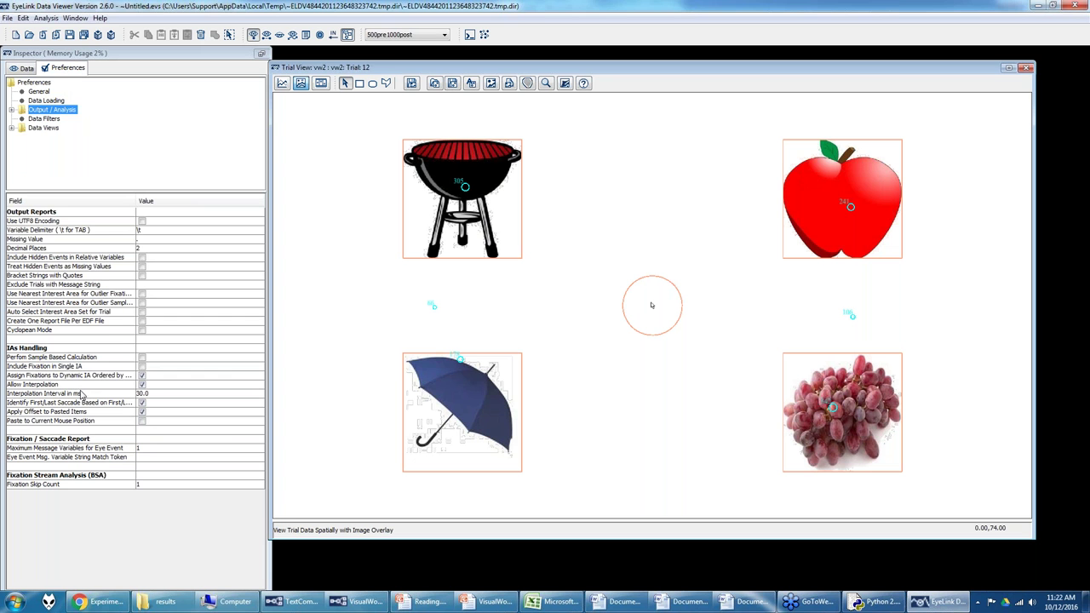
left_click(26, 120)
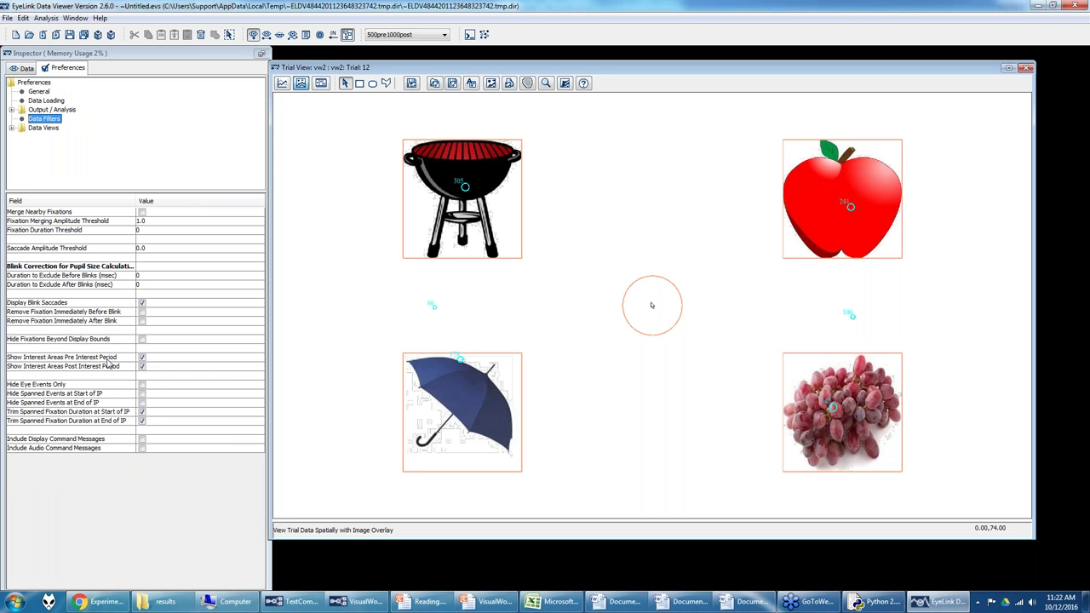
left_click(142, 358)
left_click(142, 358)
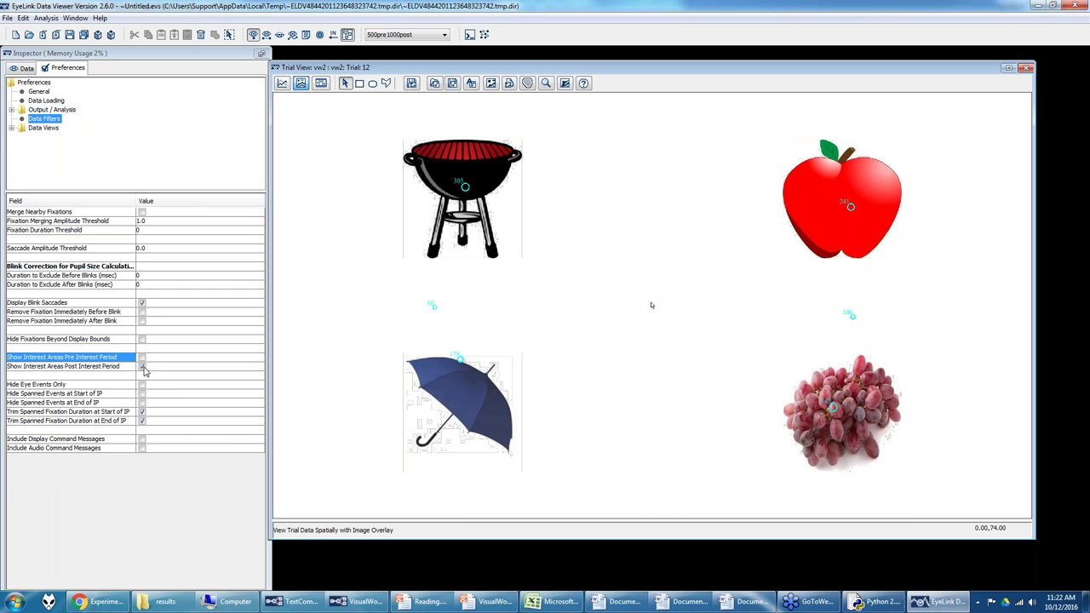
left_click(142, 366)
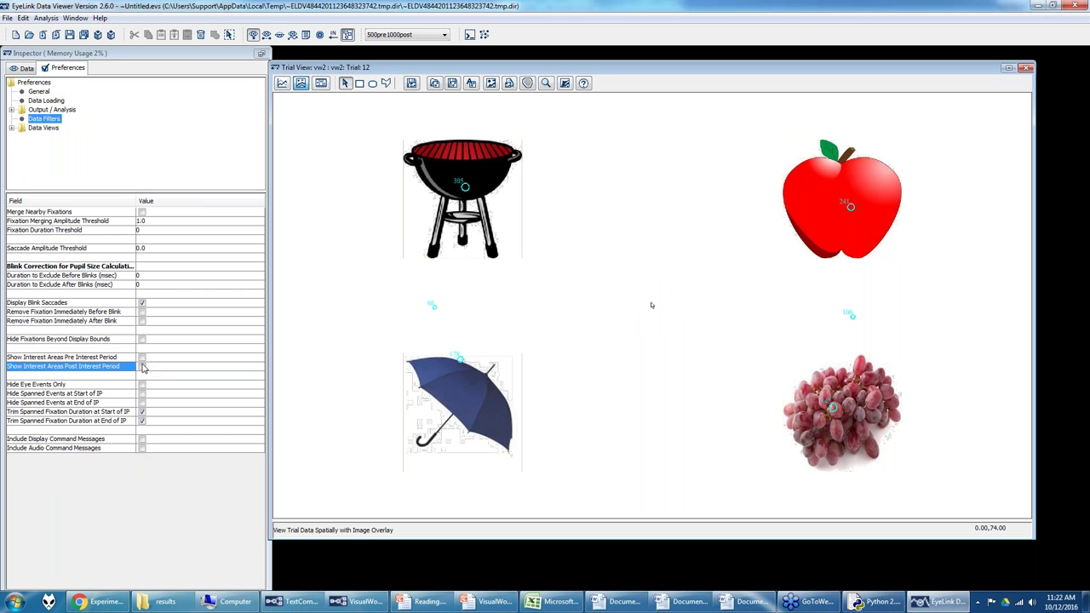
left_click(142, 361)
left_click(143, 362)
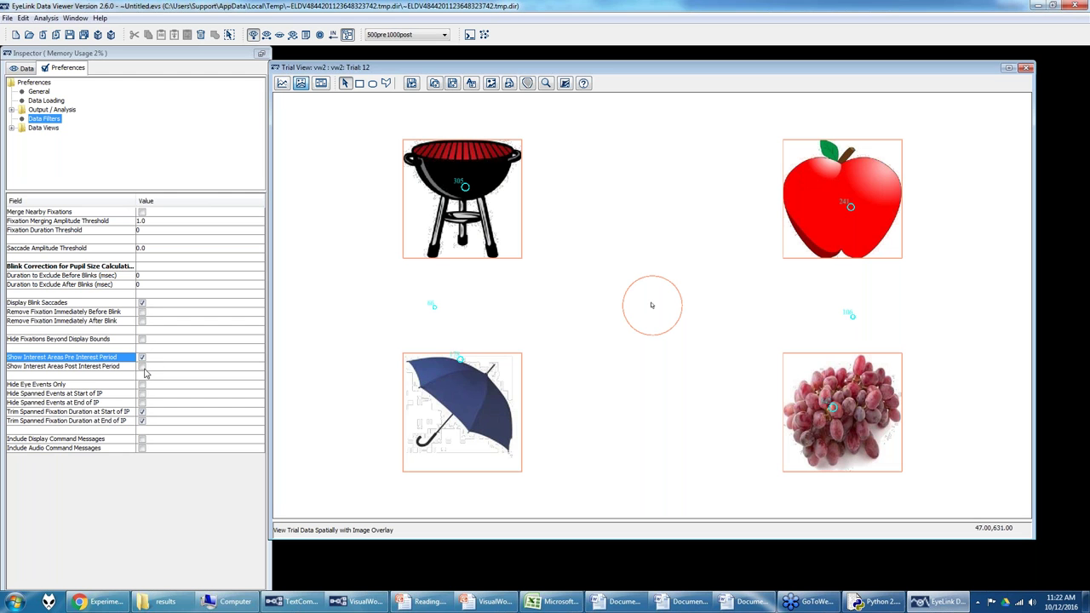
Step: Tick Show Interest Areas Post Interest Period too, then display trial 13
left_click(145, 367)
left_click(143, 366)
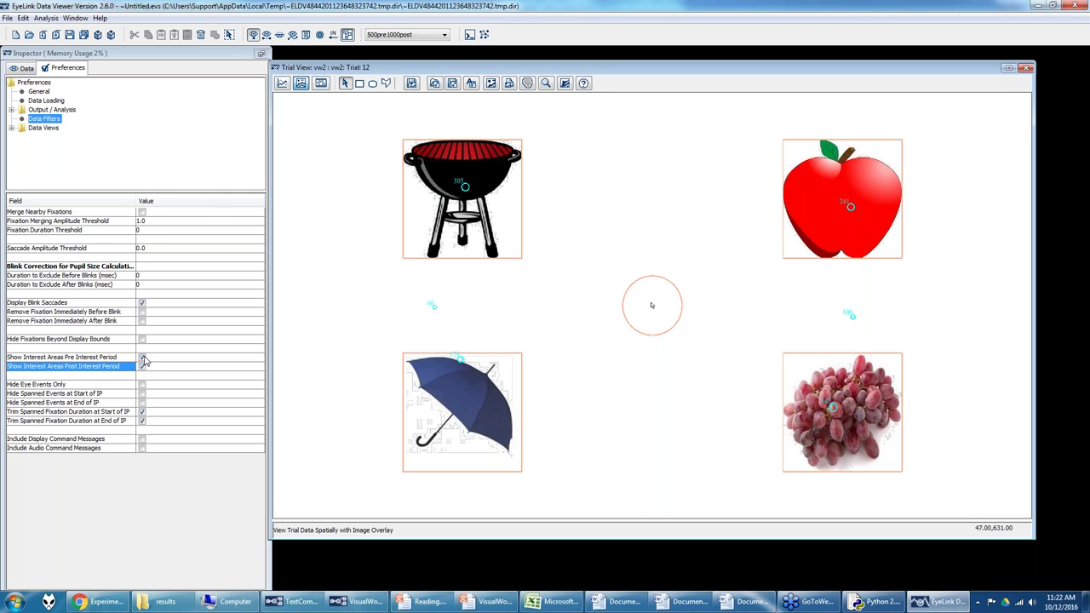
left_click(145, 360)
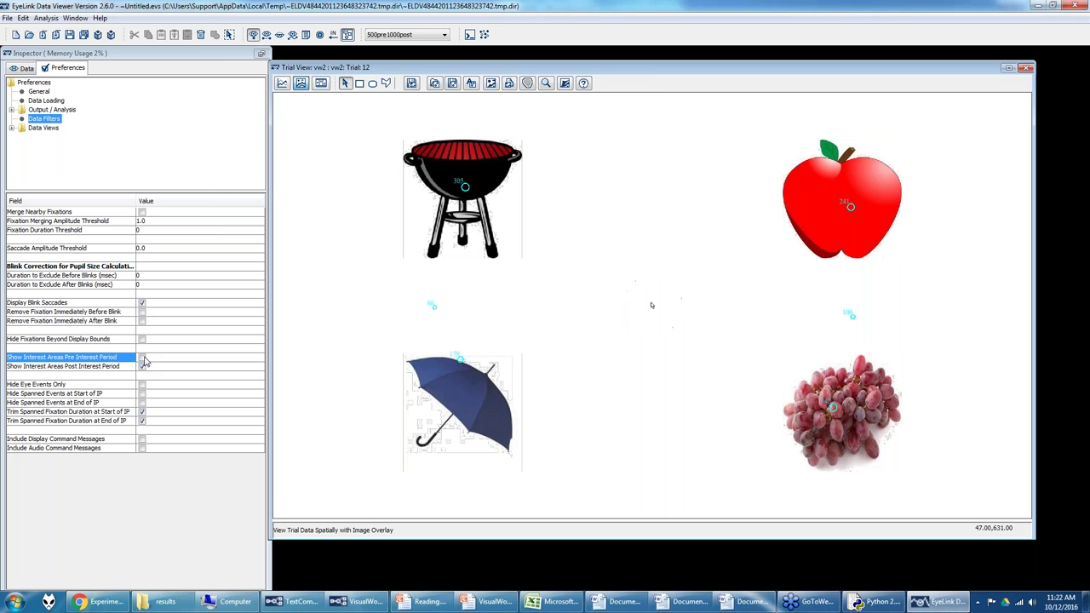
left_click(145, 370)
left_click(143, 359)
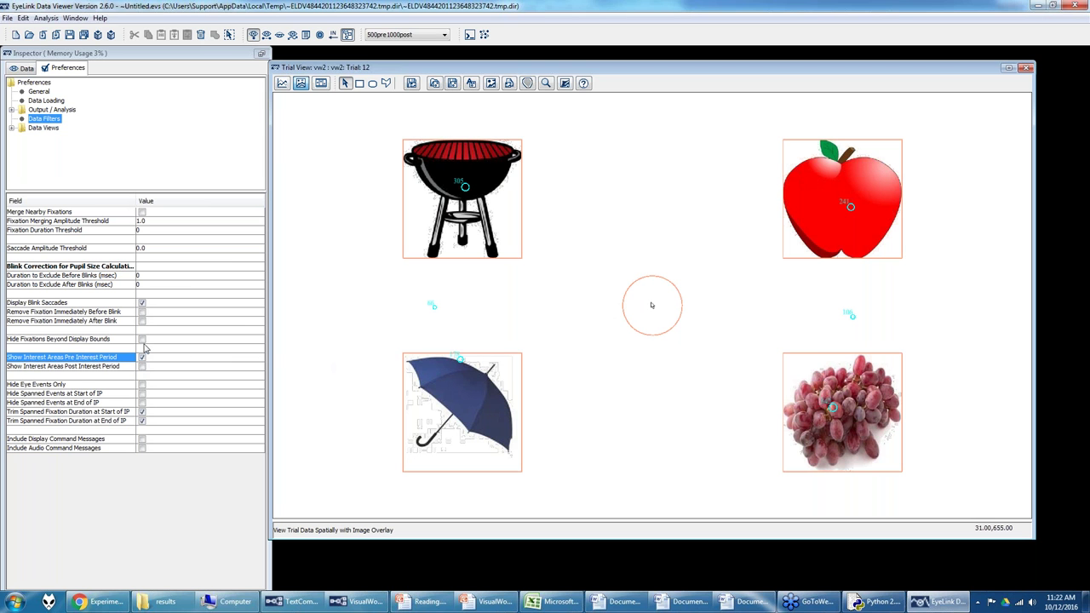
left_click(143, 367)
left_click(143, 359)
left_click(21, 69)
left_click(70, 104)
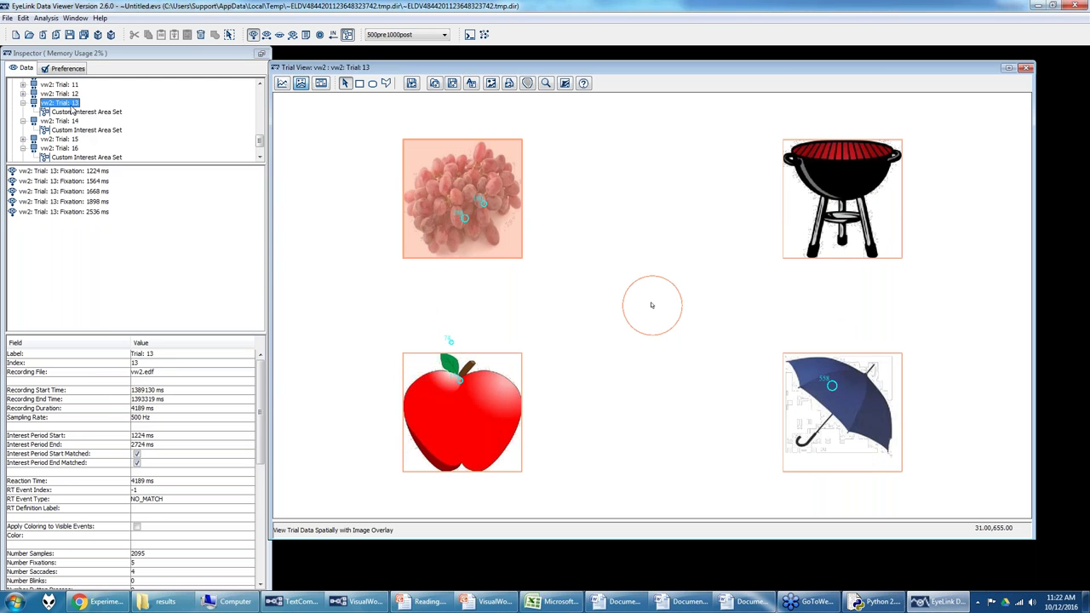
Step: Reopen the Data Filter preferences, then select the BLOCK sequence in Experiment Builder
left_click(67, 69)
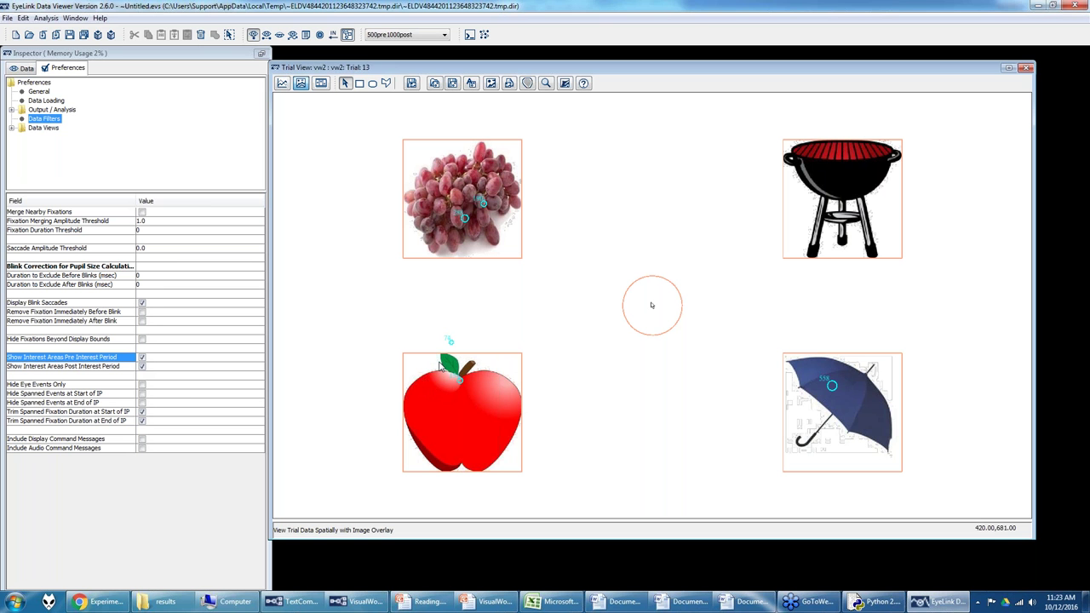
left_click(288, 602)
left_click(680, 453)
Step: Open the BLOCK sequence, then untick Show Interest Areas Pre Interest Period in Data Viewer
double_click(679, 454)
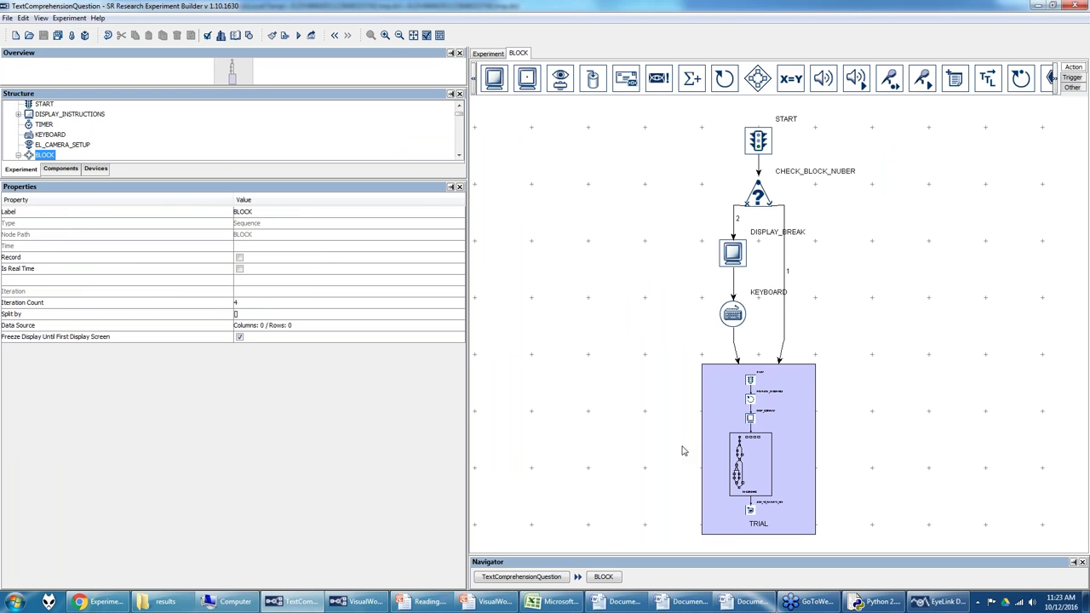
left_click(920, 603)
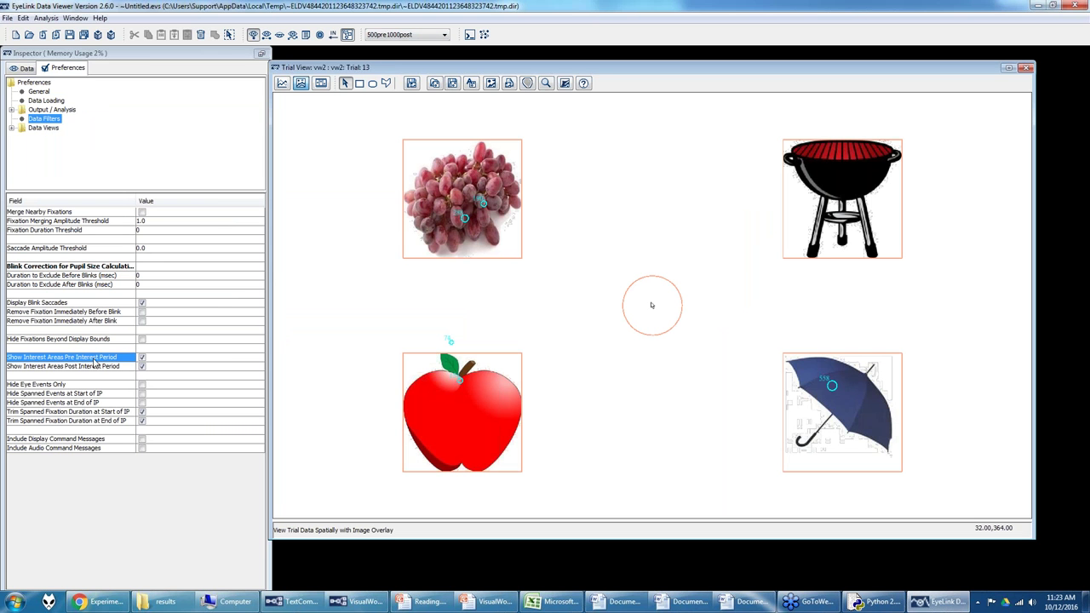
left_click(143, 358)
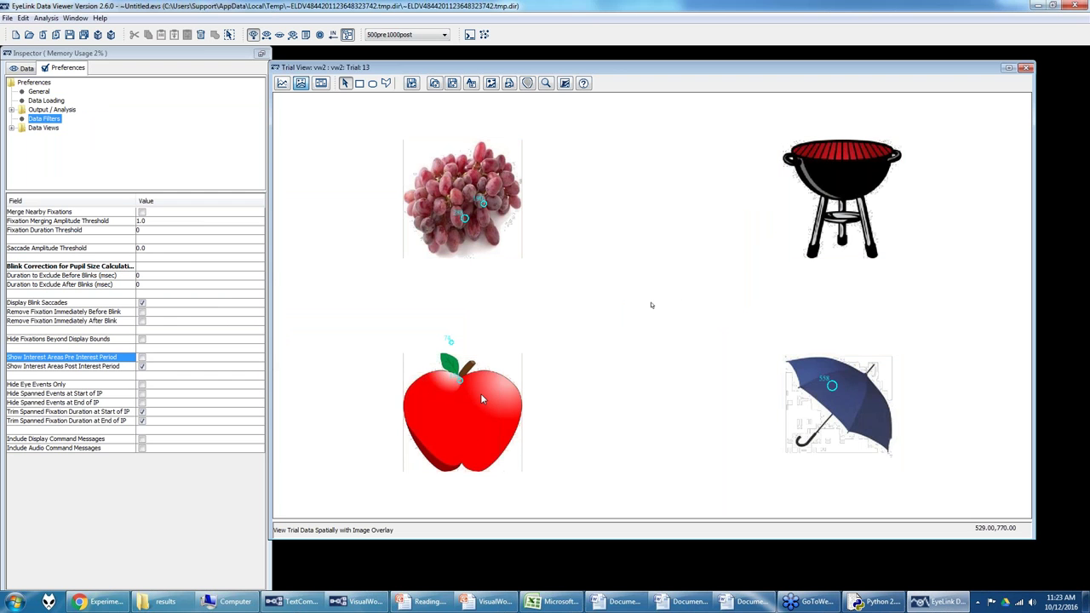
Step: Re-show pre-period interest areas and delete trial 13's central CROSS interest area
left_click(142, 358)
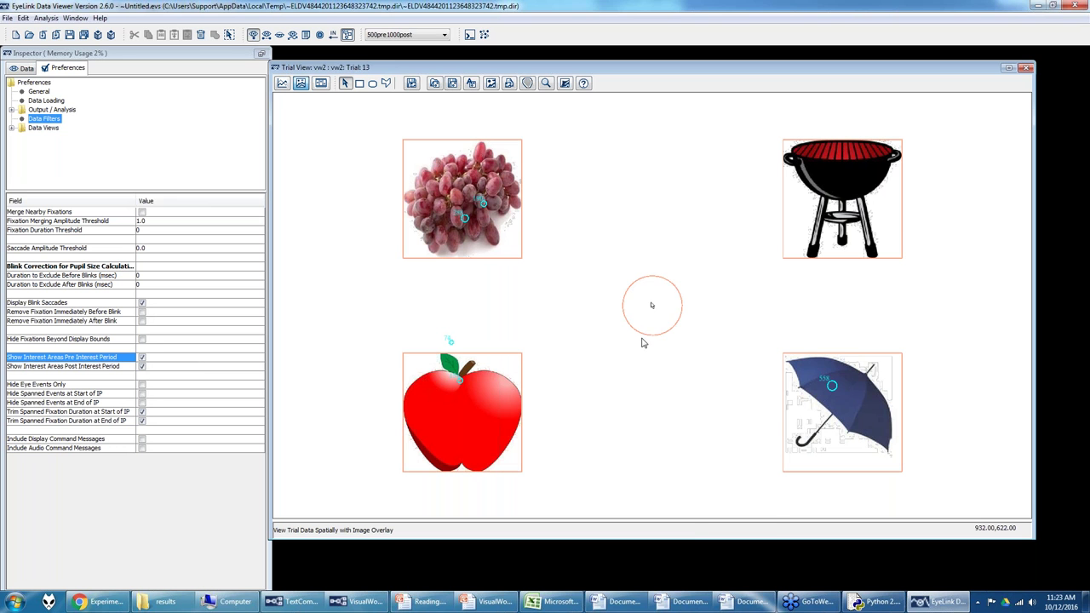
right_click(645, 333)
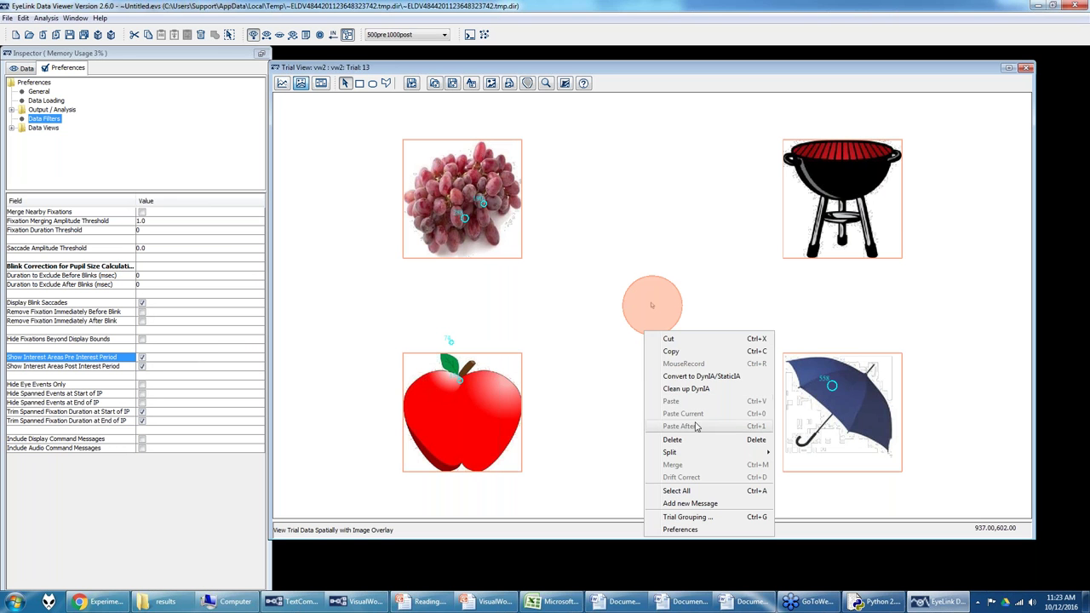
left_click(691, 445)
left_click(540, 328)
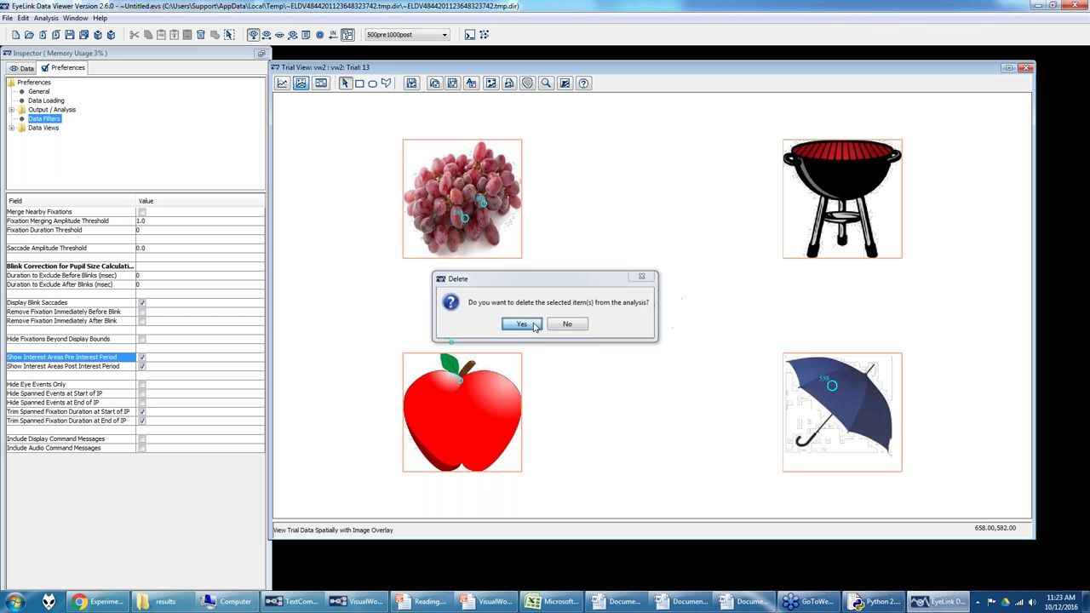
left_click(25, 72)
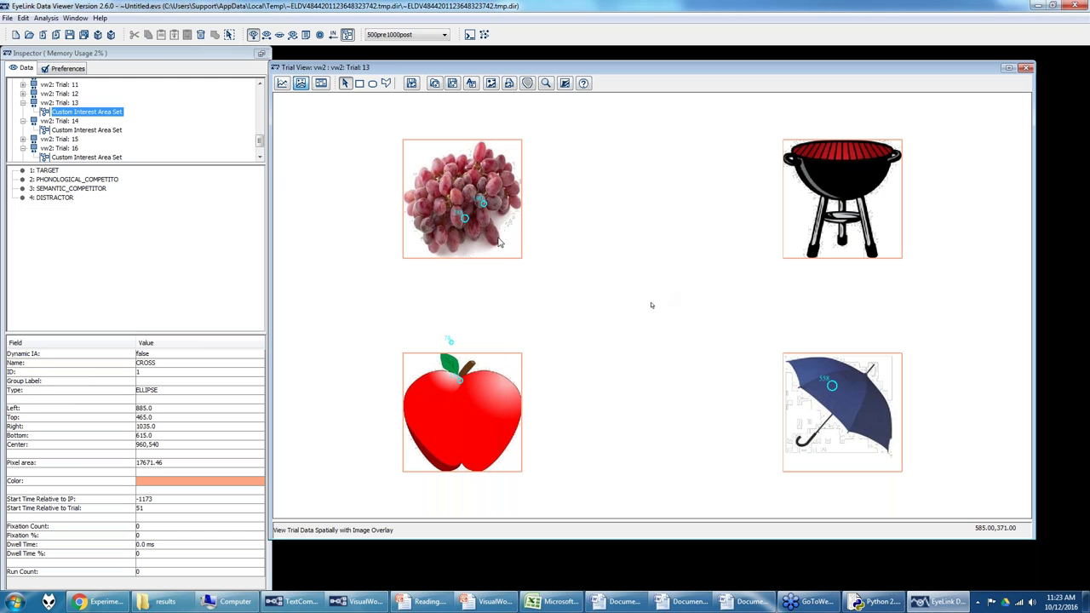
Step: Open Time Course (Binning) Analysis and set the bin interval to 20 ms
left_click(46, 18)
mouse_move(54, 32)
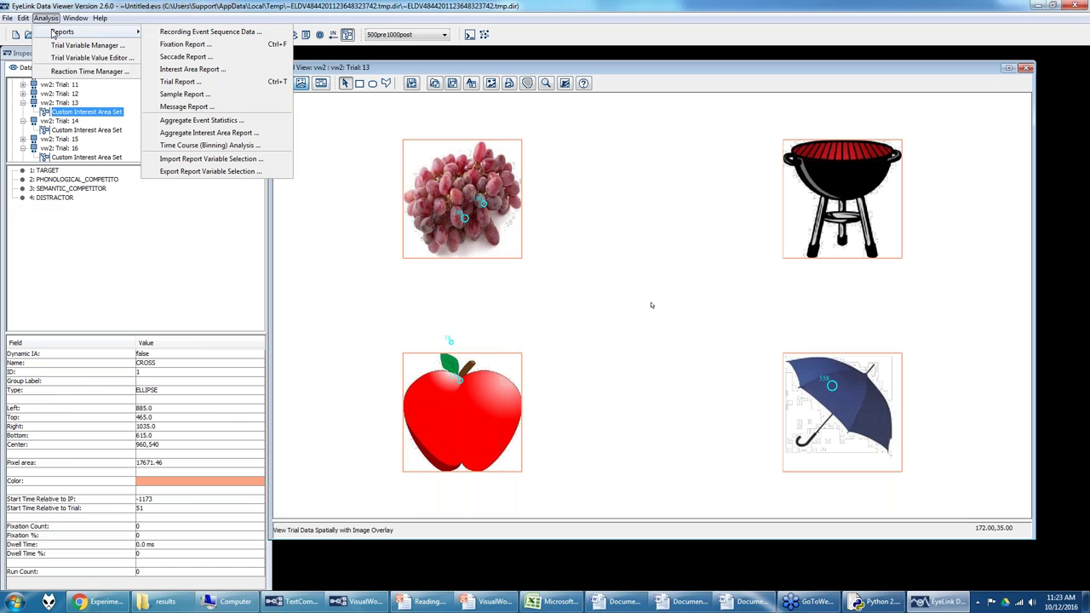
left_click(219, 146)
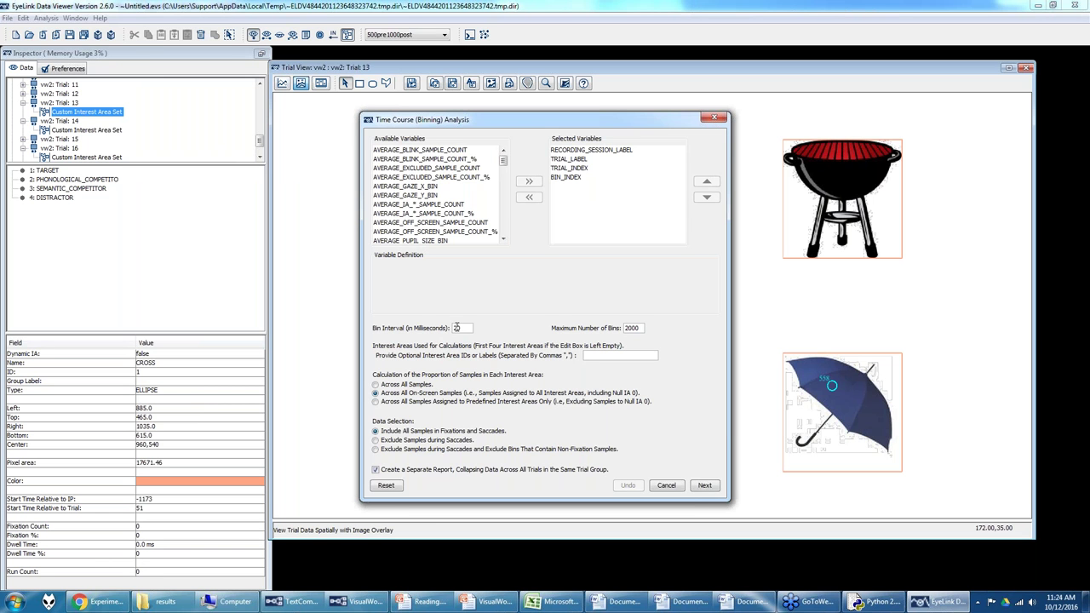
left_click_drag(467, 329, 448, 328)
type("10")
left_click(581, 151)
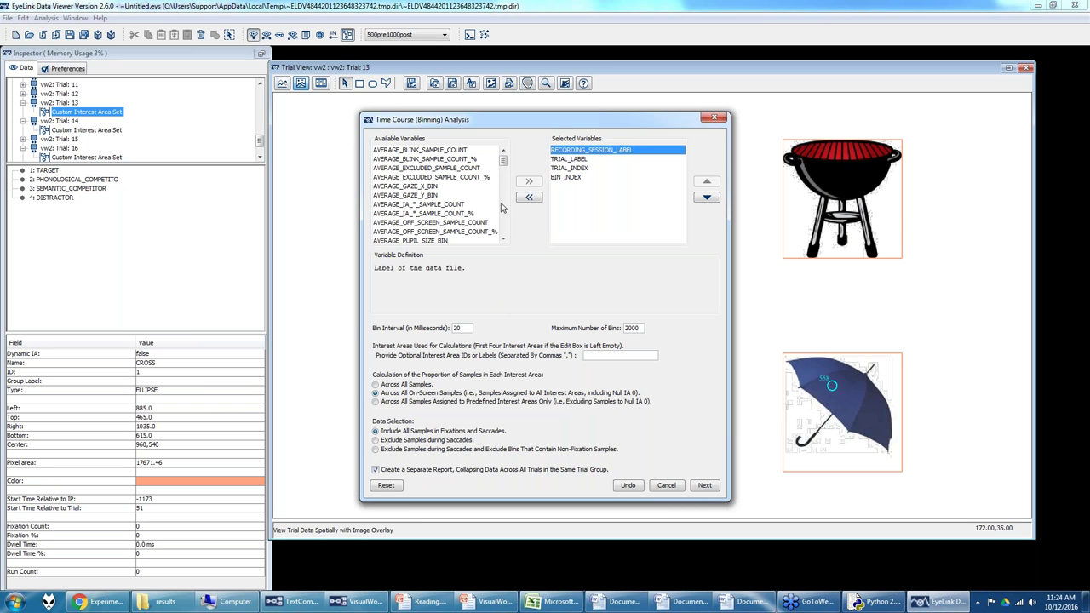
Step: Read the definitions of TRIAL_LABEL, TRIAL_INDEX, BIN_INDEX, AVERAGE_IA_*_SAMPLE_COUNT and LEFT_GAZE_X_BIN
left_click(580, 160)
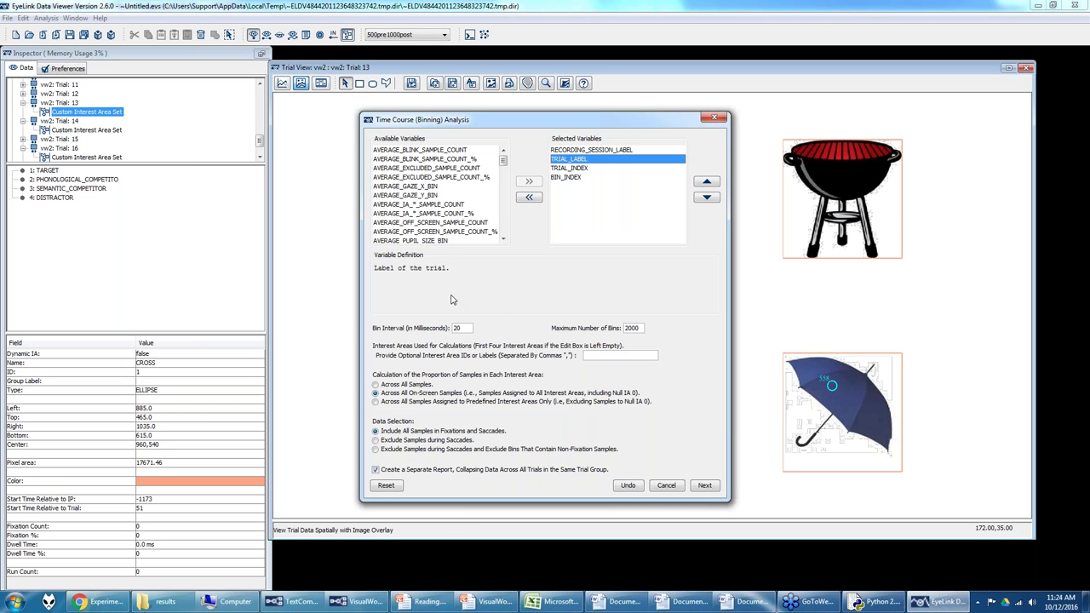
left_click(570, 169)
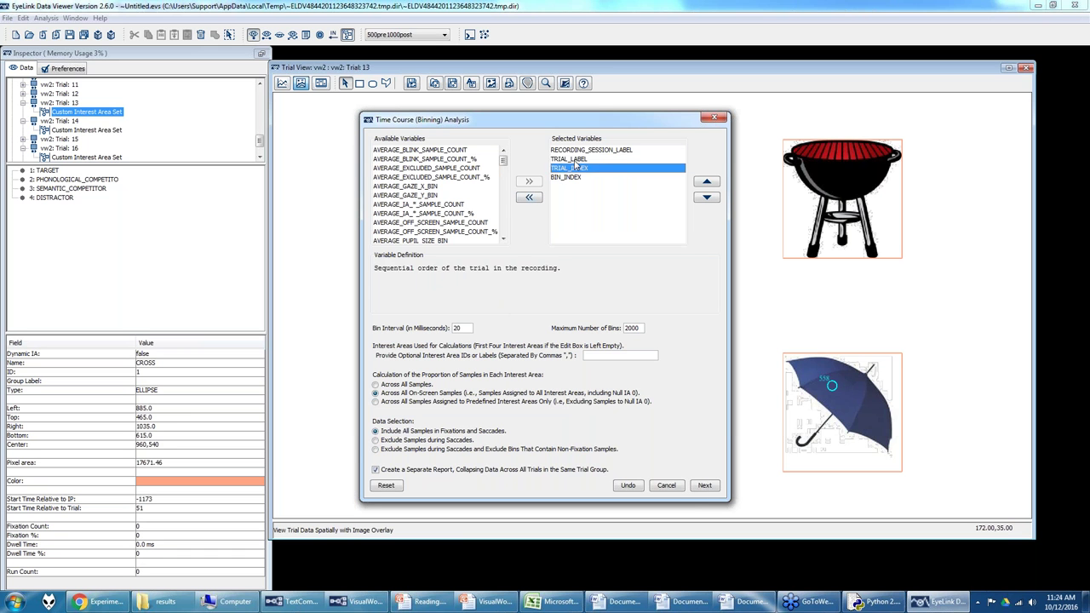
left_click(572, 178)
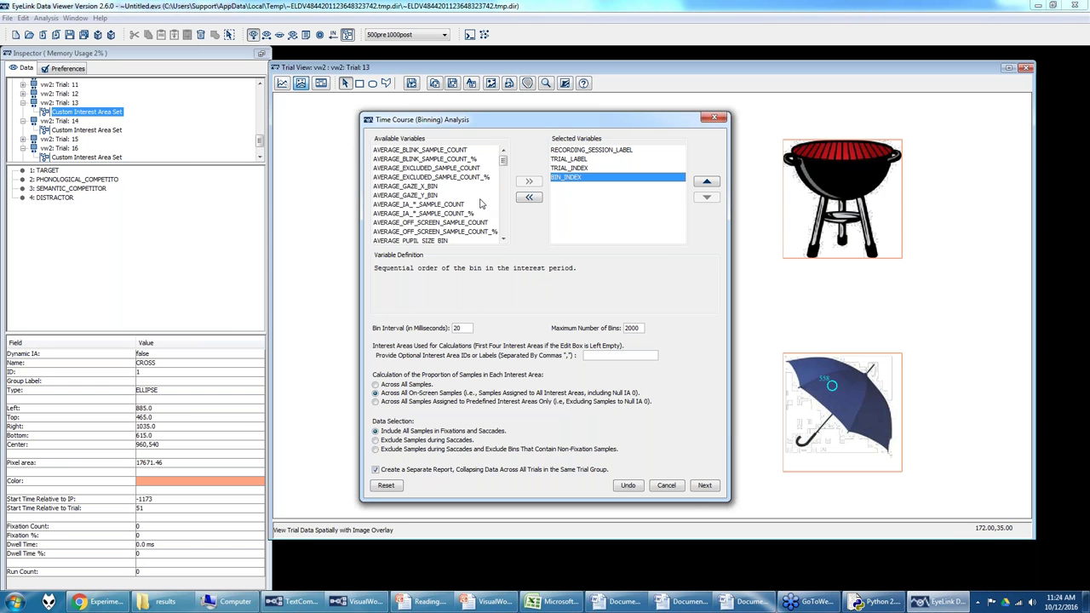
scroll(473, 208, "down", 2)
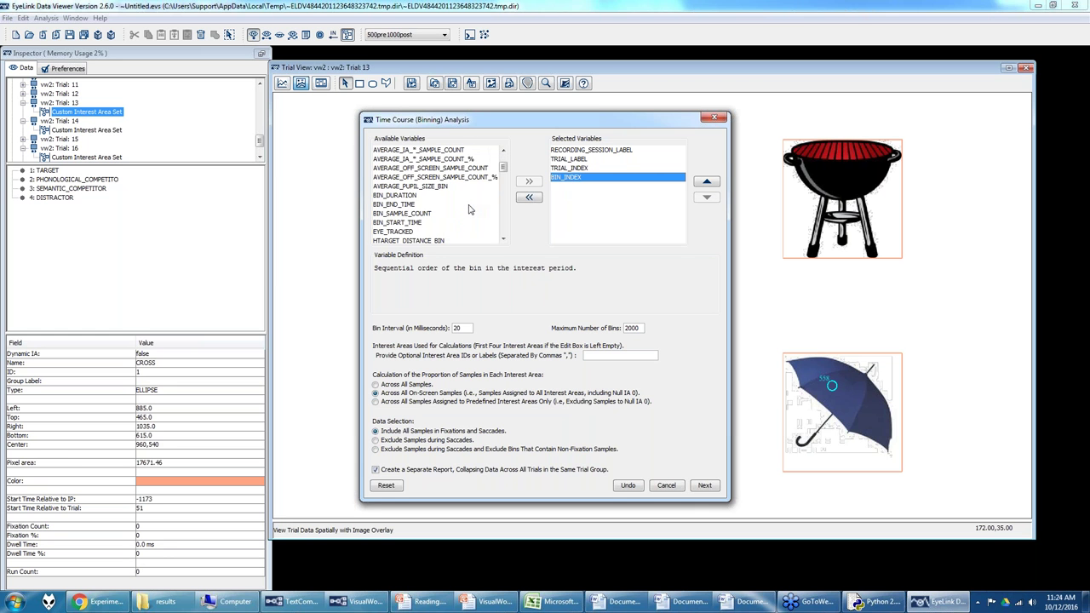
scroll(470, 208, "up", 1)
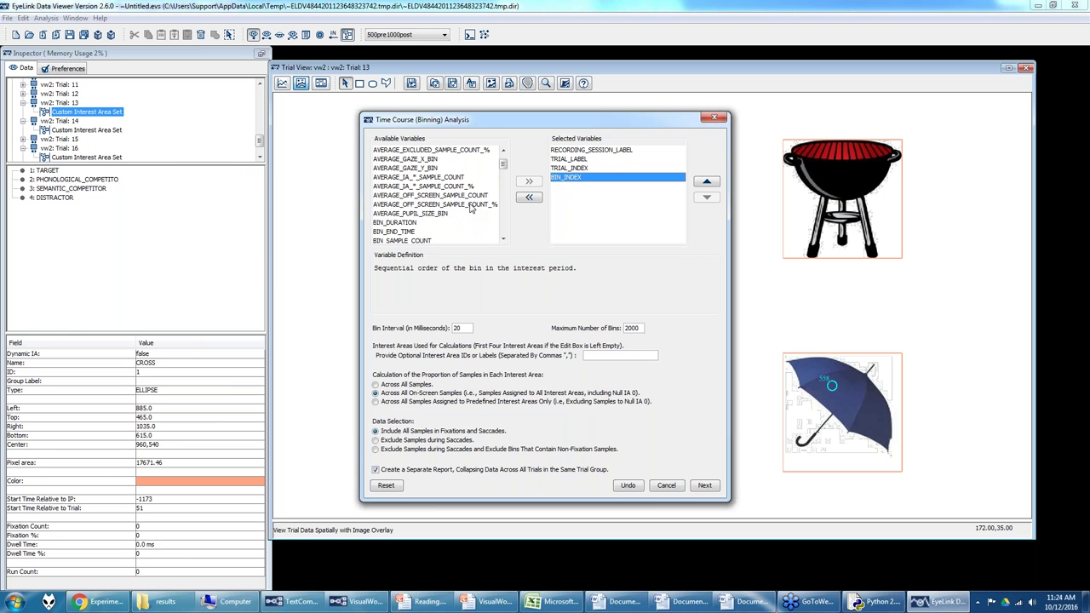
left_click(443, 178)
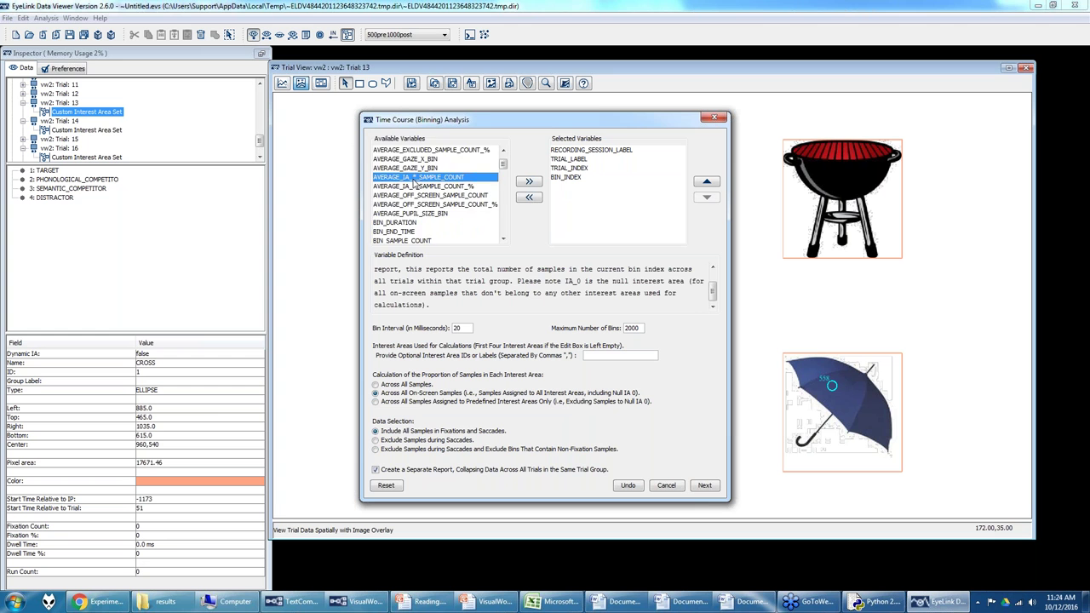
scroll(426, 192, "down", 5)
scroll(433, 197, "down", 1)
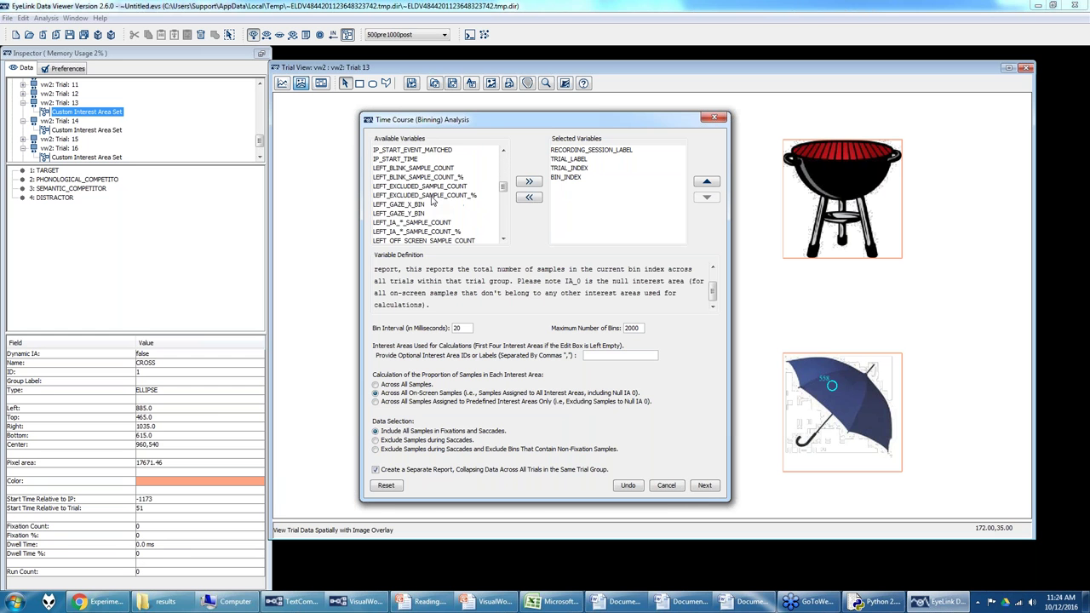
left_click(421, 206)
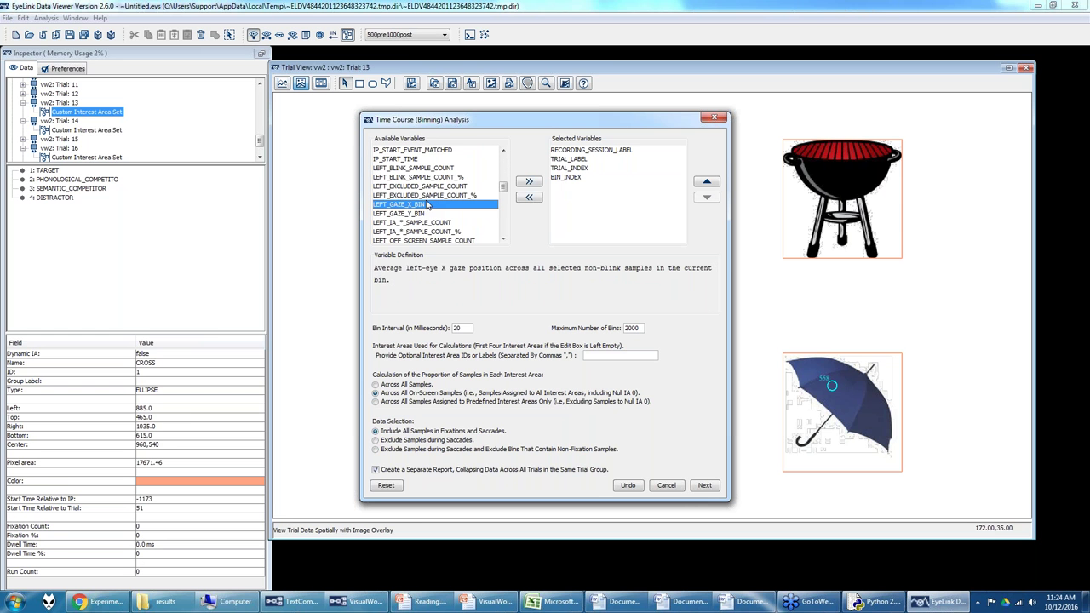
Step: Add LEFT_BLINK_SAMPLE_COUNT through LEFT_PUPIL_SIZE_BIN to Selected Variables and check the additions
left_click(414, 170)
scroll(428, 228, "down", 2)
left_click(426, 206, "shift")
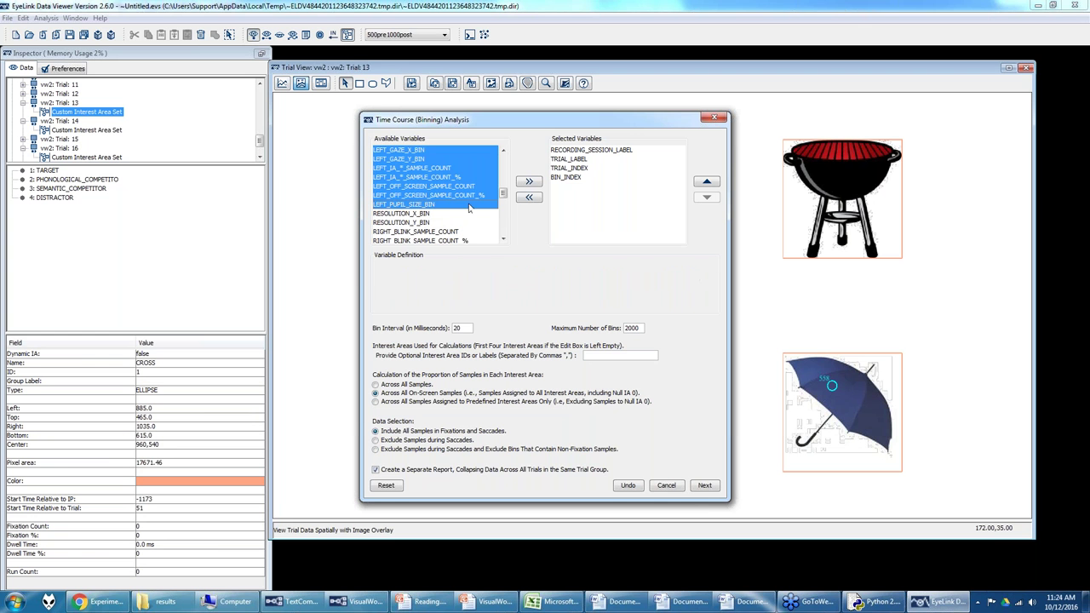
left_click(529, 181)
scroll(617, 216, "up", 2)
left_click(600, 203)
left_click(601, 187)
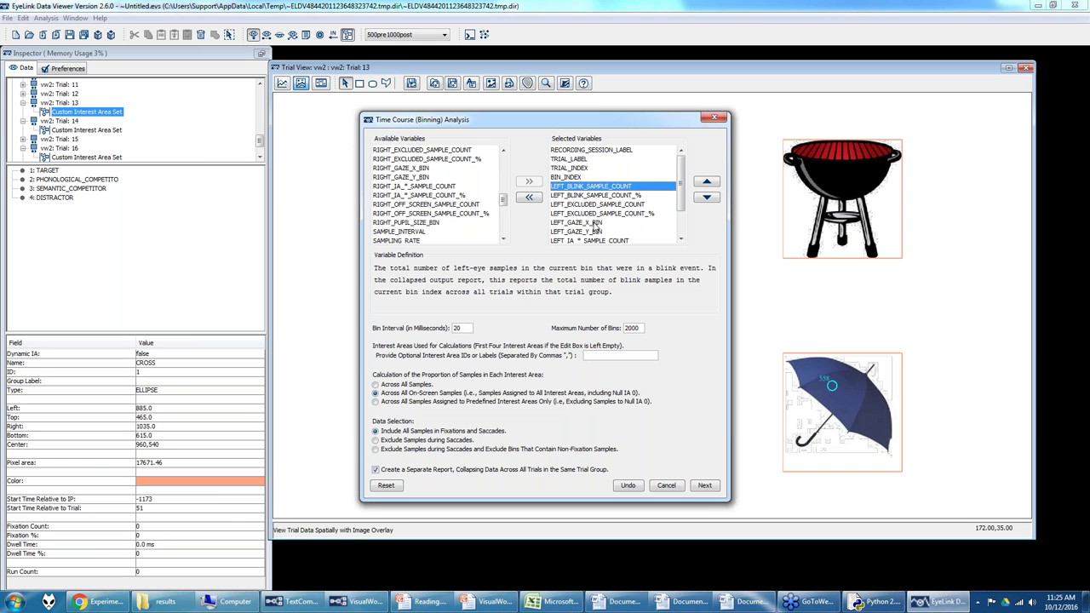
scroll(596, 227, "down", 1)
left_click(586, 197)
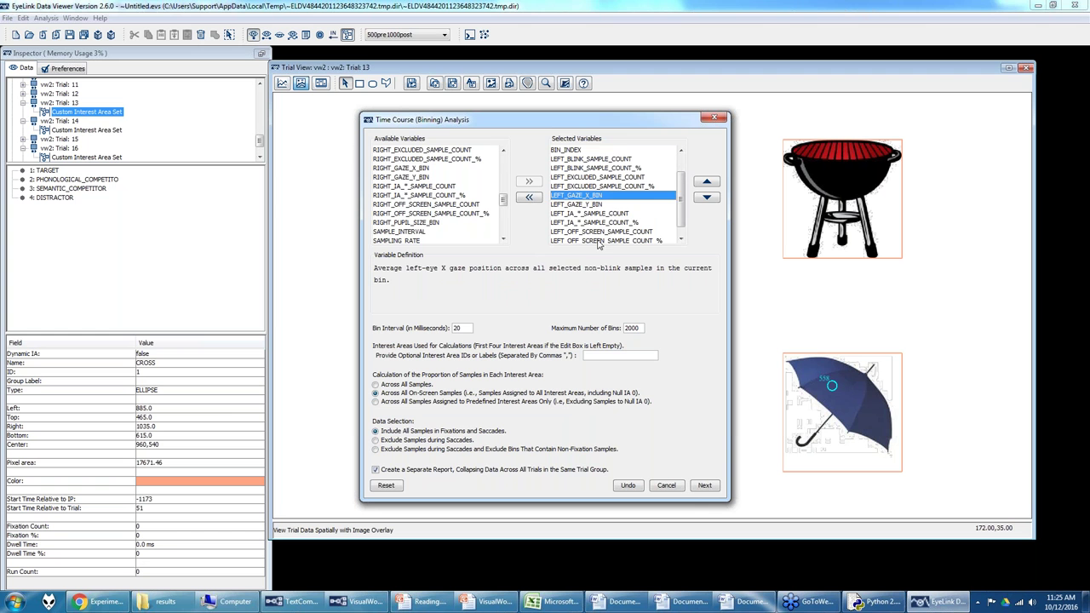
left_click(601, 214)
scroll(599, 211, "down", 1)
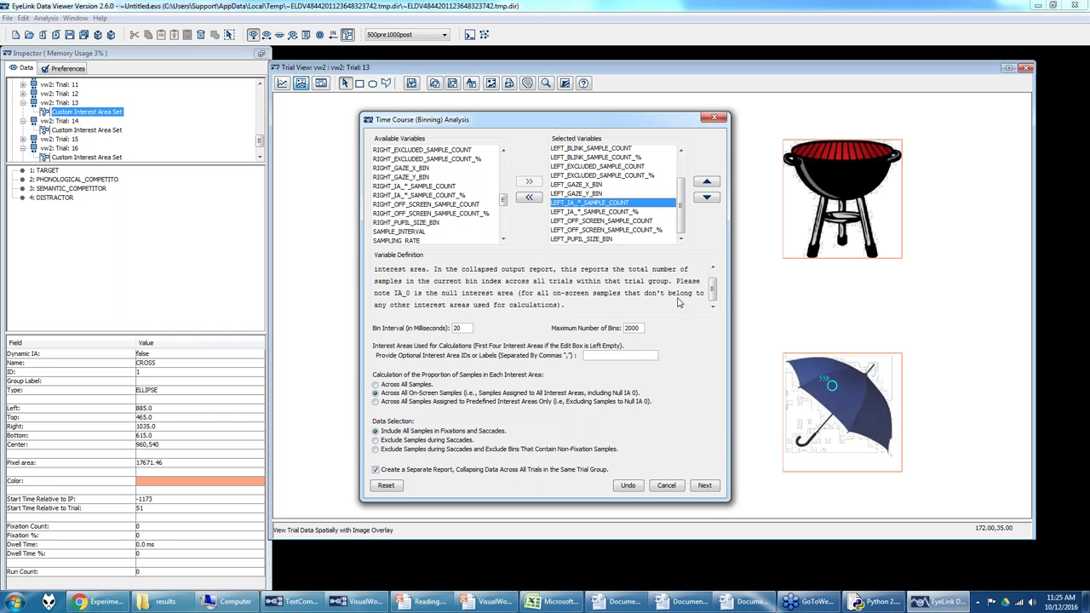
scroll(717, 293, "up", 1)
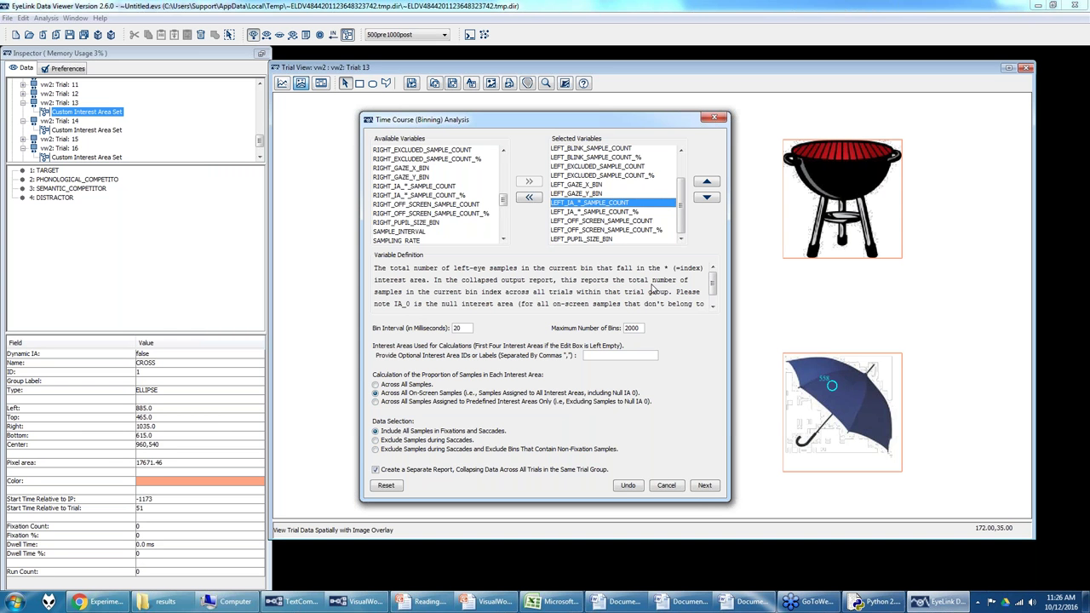
left_click(608, 212)
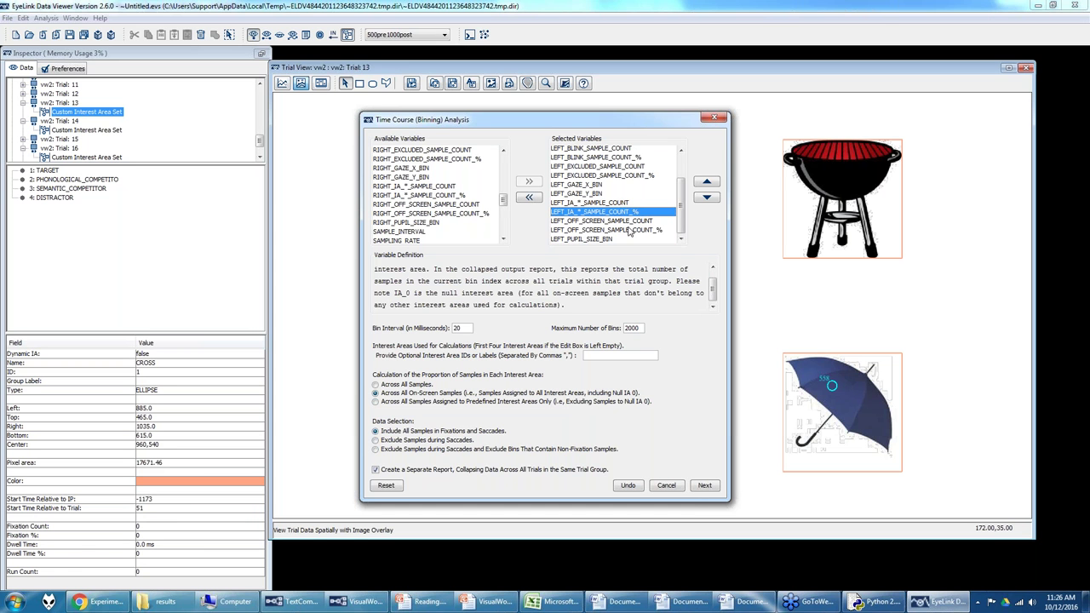
left_click(599, 221)
scroll(443, 213, "up", 10)
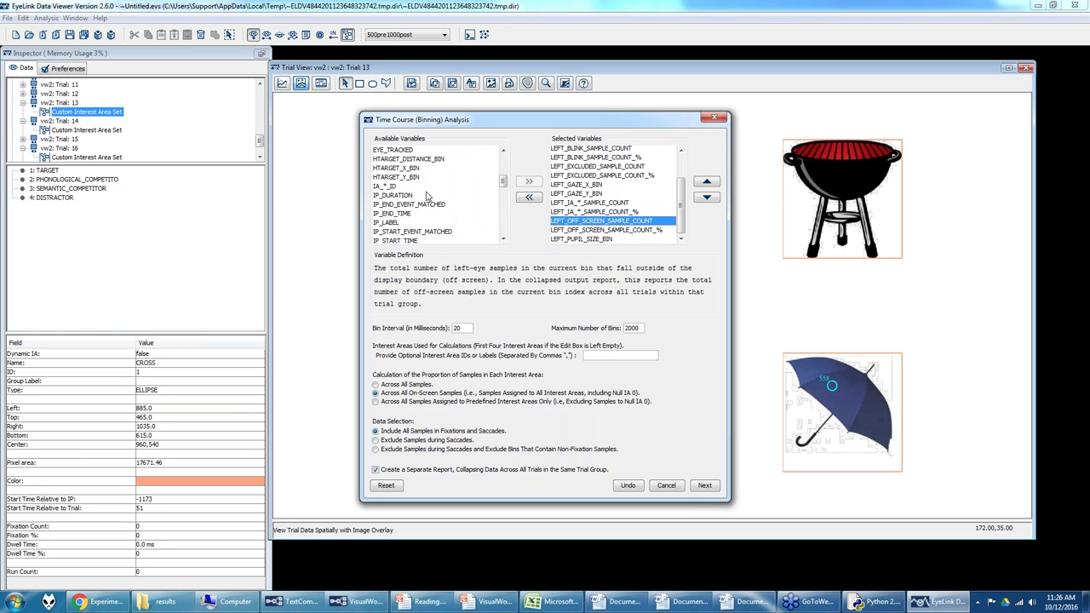
scroll(428, 196, "down", 2)
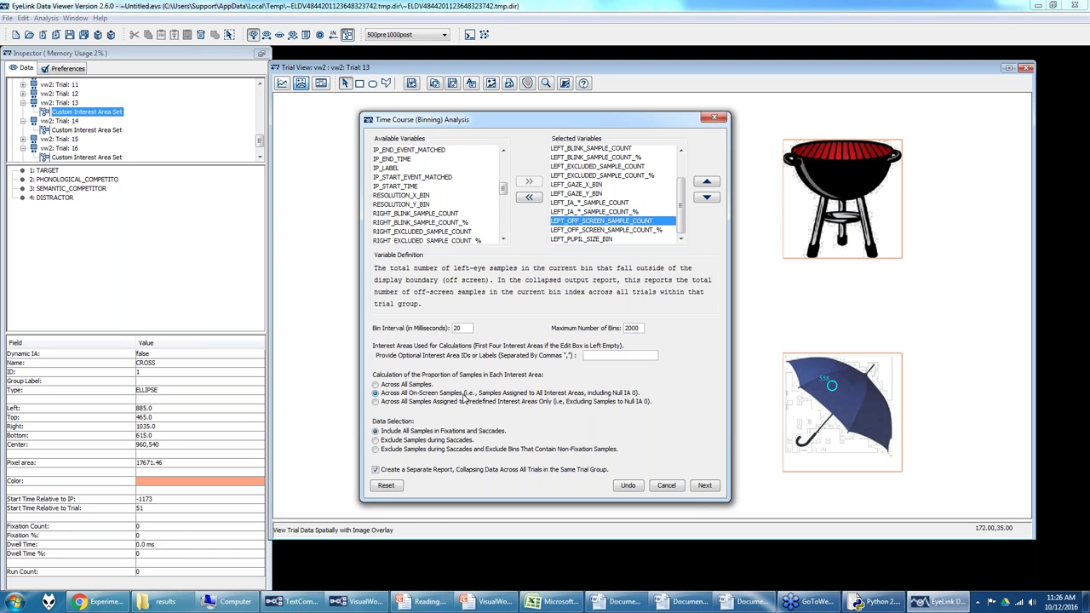
Step: Keep interest-area proportions based on all on-screen samples, including saccade samples, and advance the setup
left_click(379, 386)
left_click(376, 393)
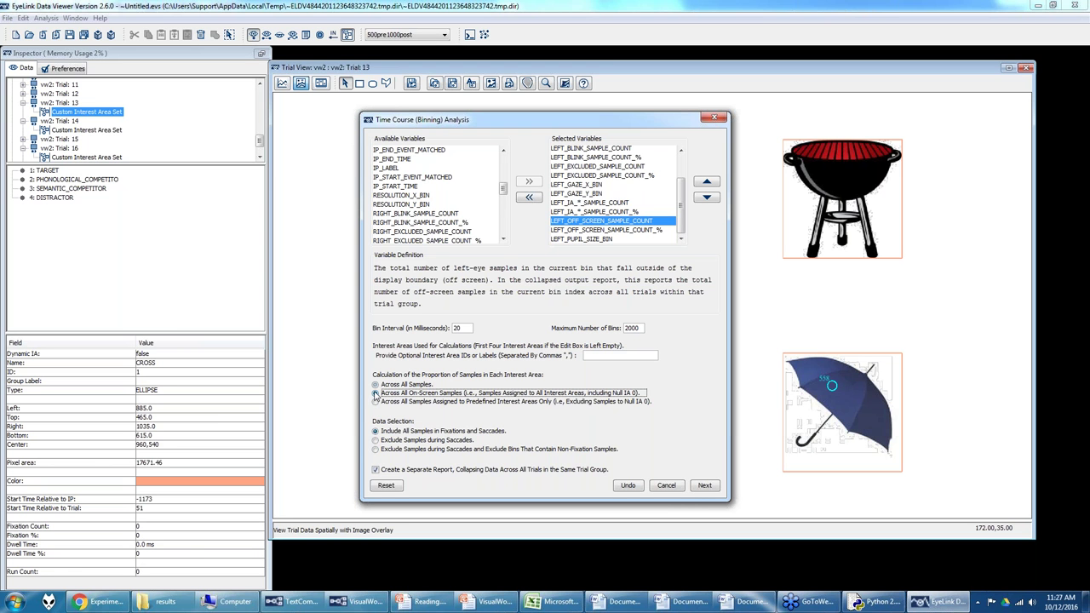
left_click(376, 402)
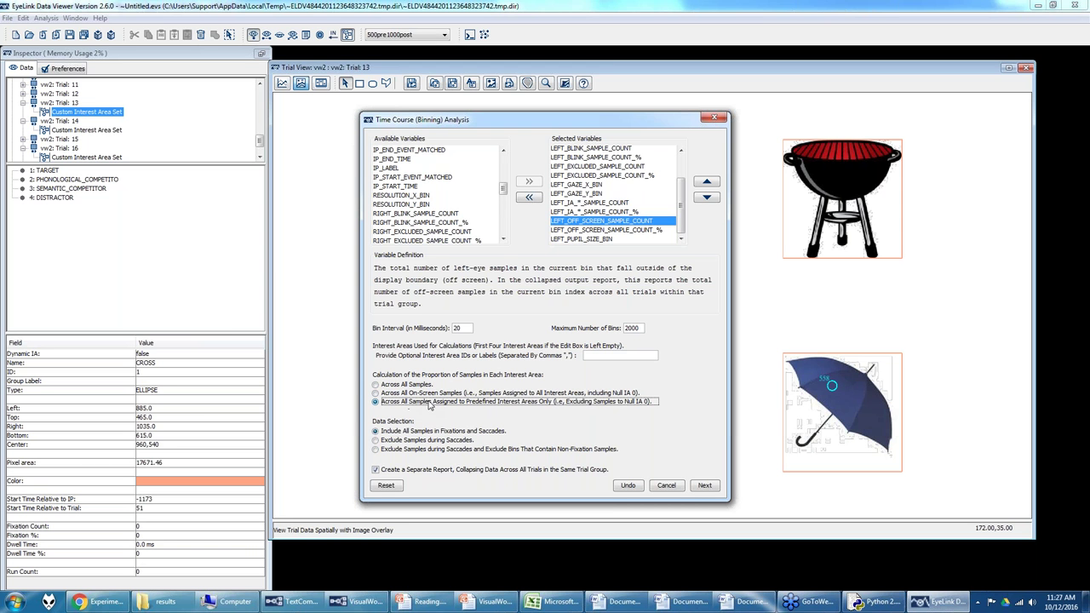
left_click(375, 394)
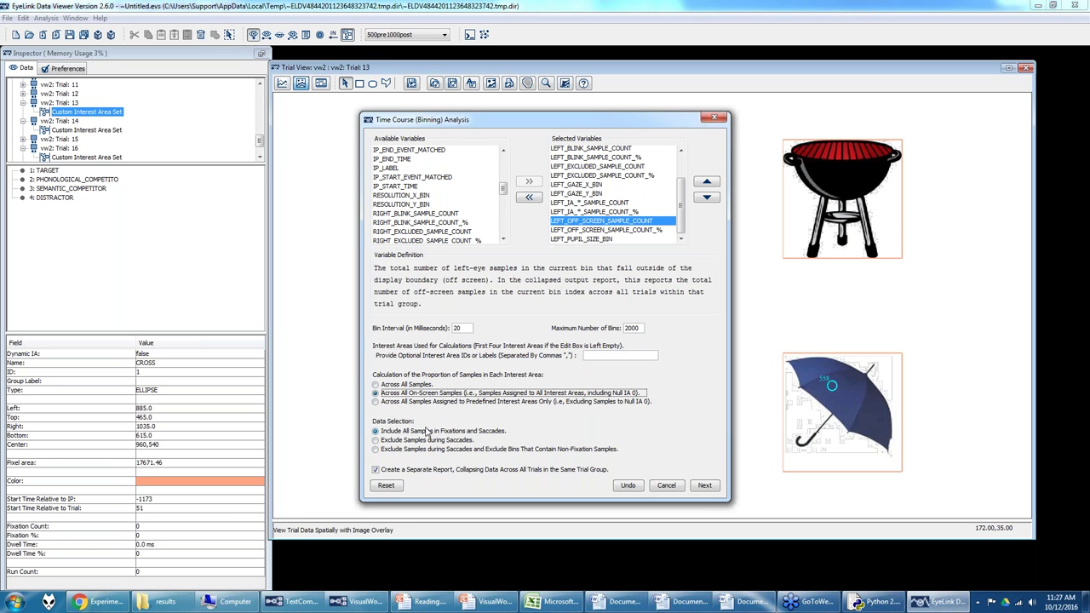
left_click(376, 440)
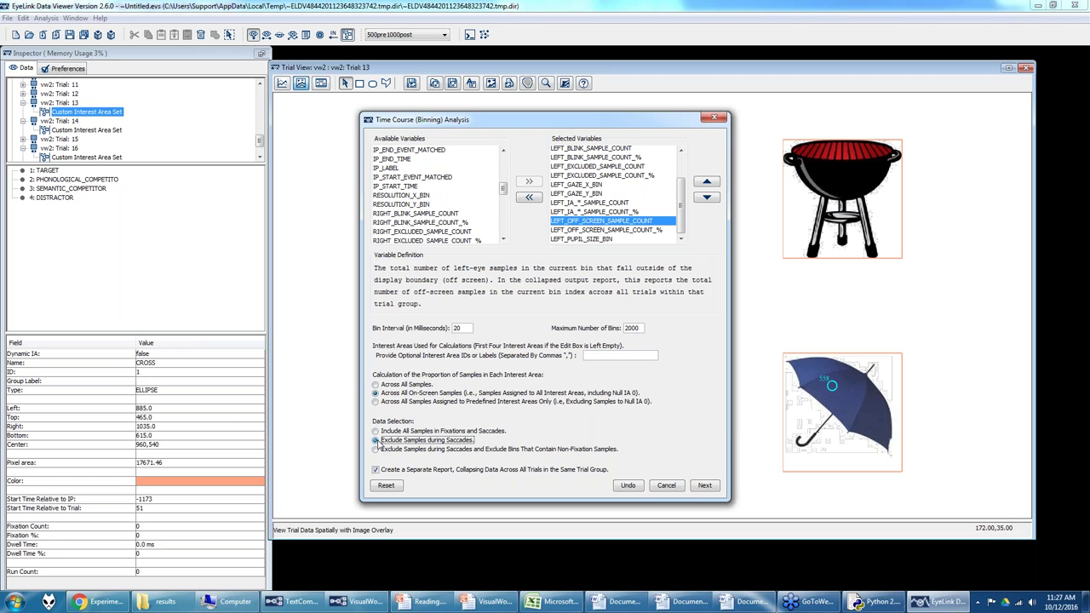
left_click(375, 432)
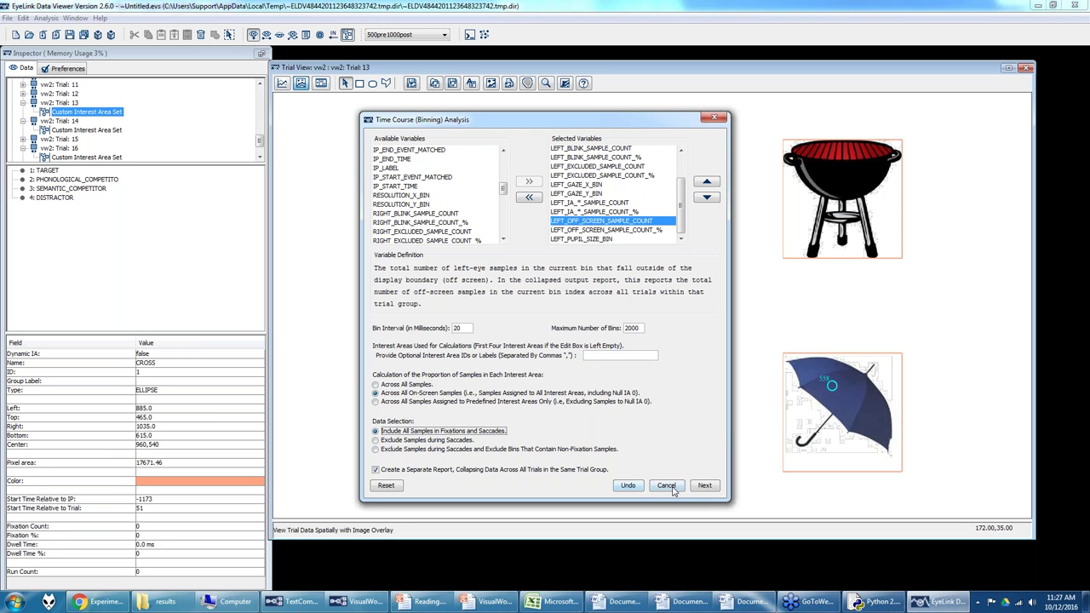
left_click(706, 487)
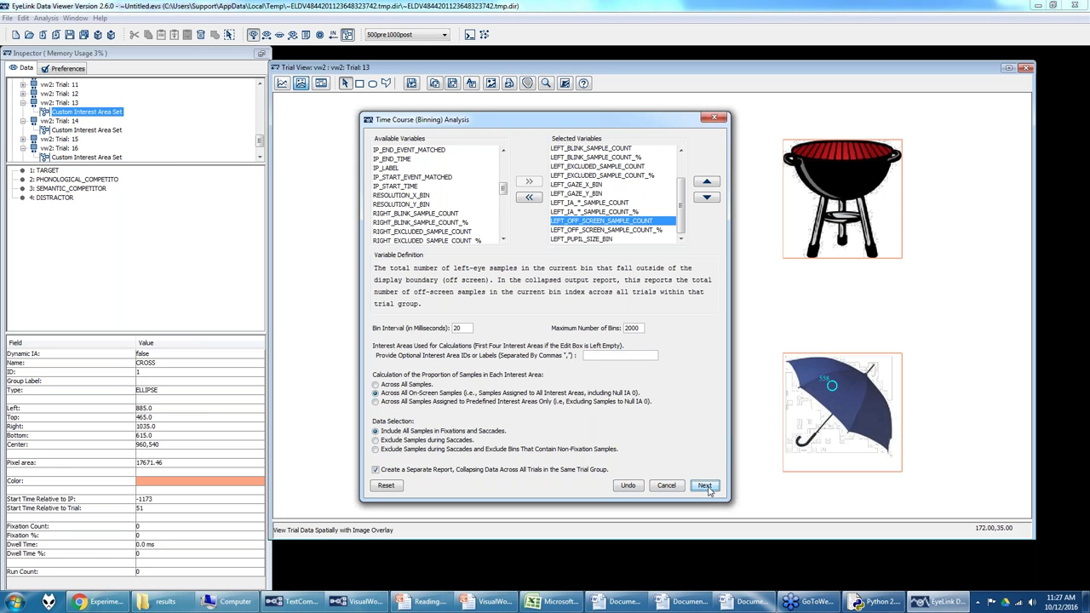
Step: Check the ACCURACY variable's definition, then bring the VisualWorldAutoDriftCheck project forward in Experiment Builder
scroll(467, 221, "down", 5)
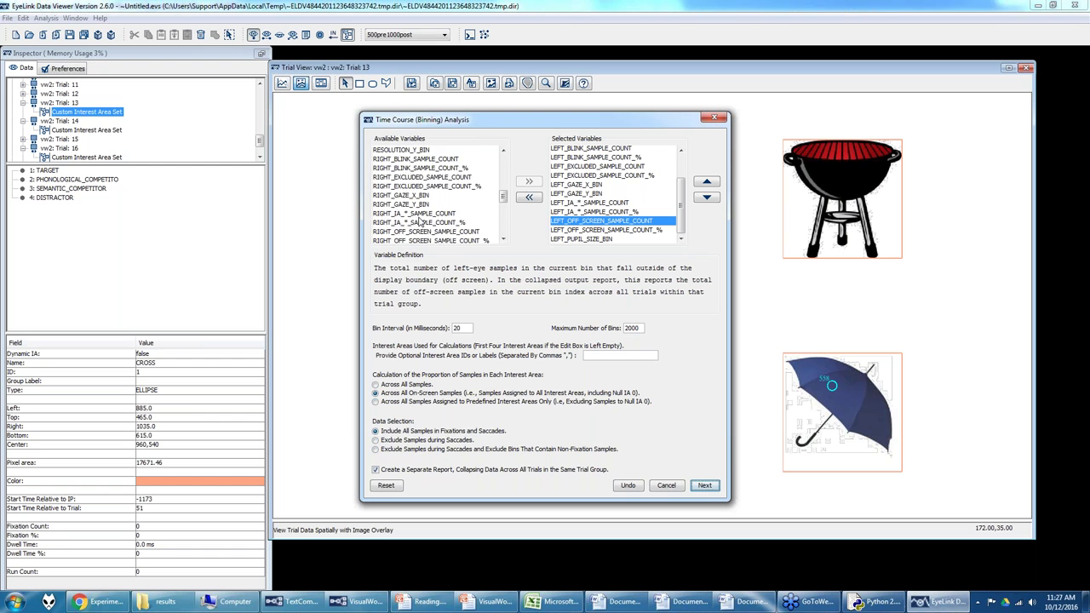
left_click(394, 178)
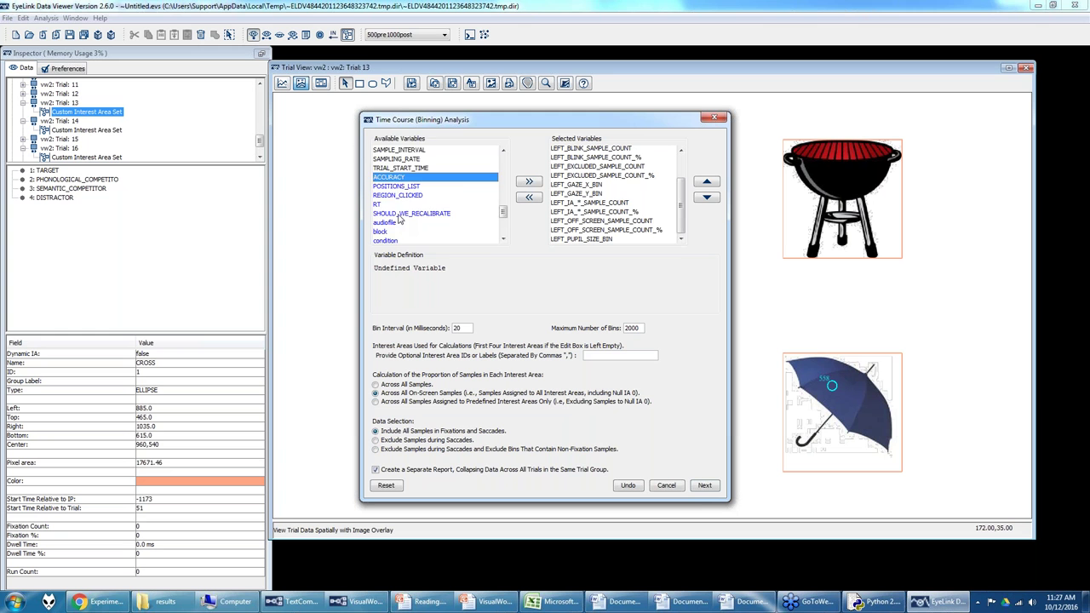
scroll(400, 205, "down", 1)
scroll(412, 198, "down", 2)
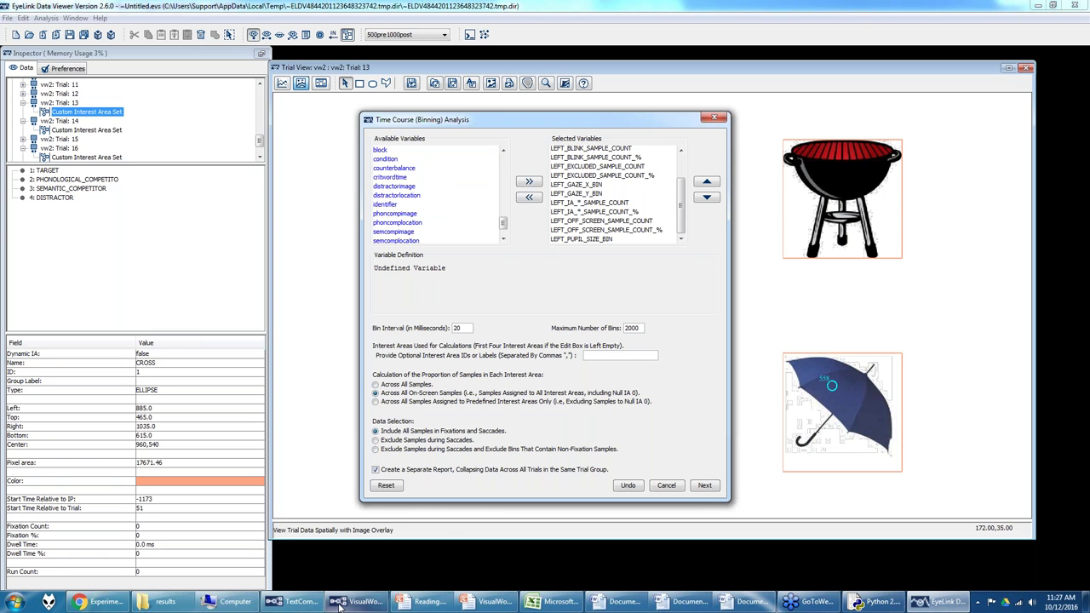
left_click(366, 554)
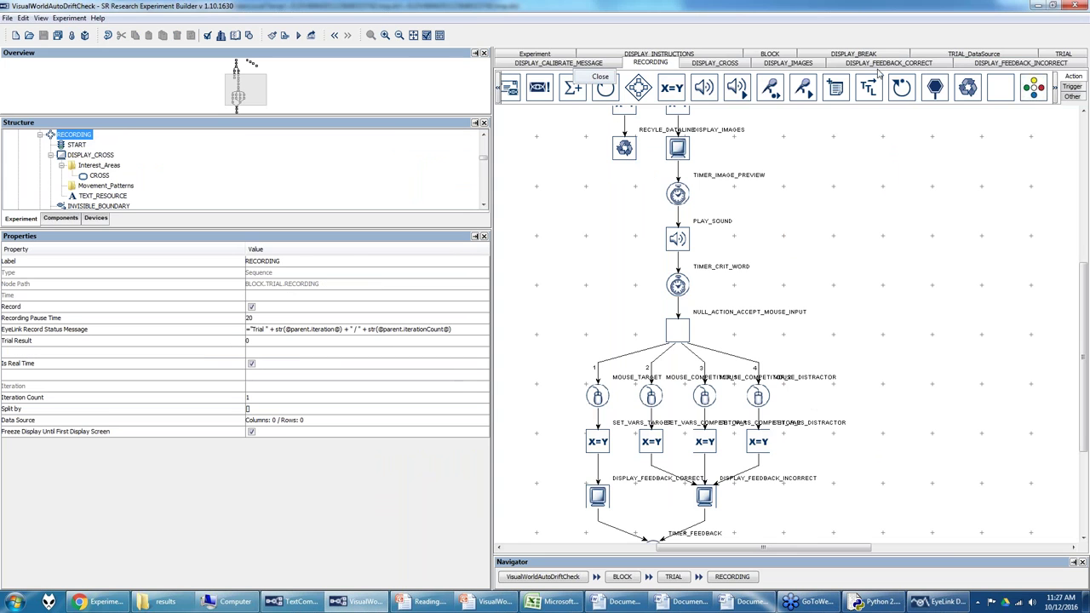
Step: View the TRIAL_DataSource table's columns, then return to Data Viewer's Time Course (Binning) setup
left_click(938, 56)
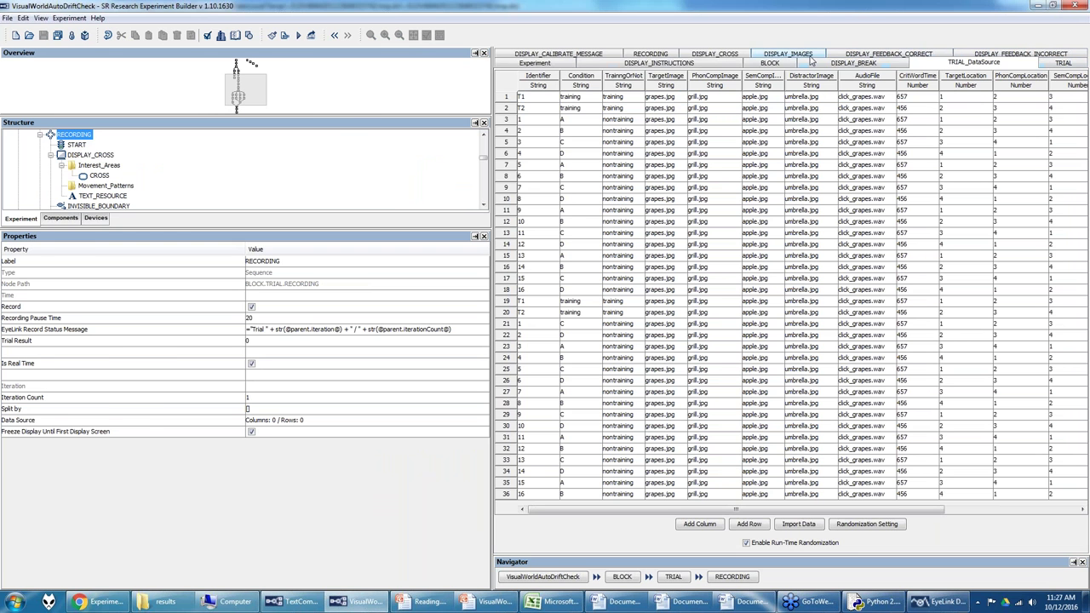
left_click(924, 603)
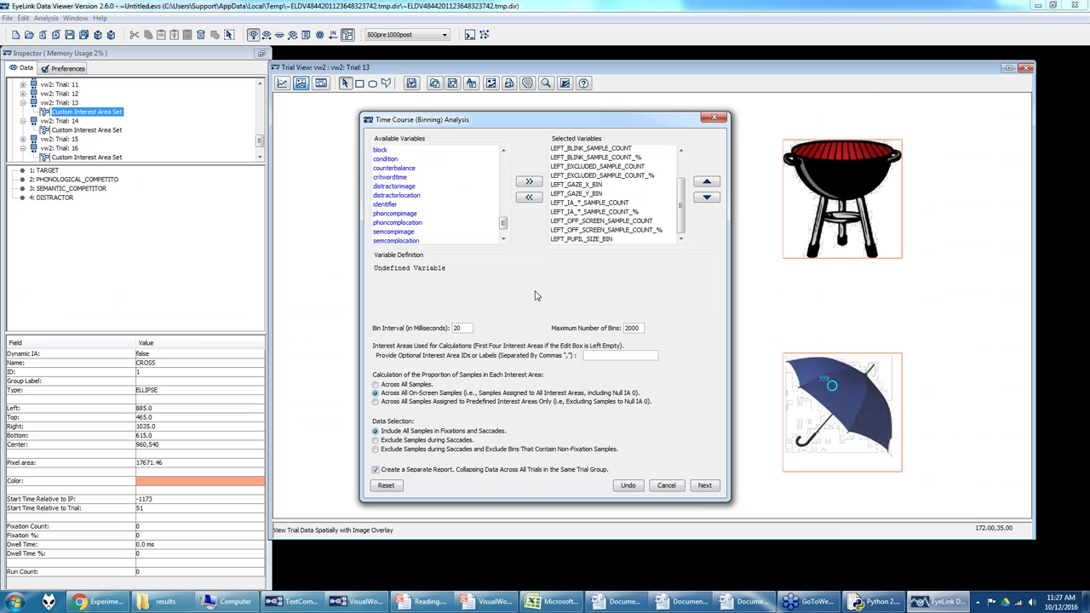
Step: Add ACCURACY and REGION_CLICKED through trainingornot to the report, untick 'Create a Separate Report', and continue
left_click(529, 181)
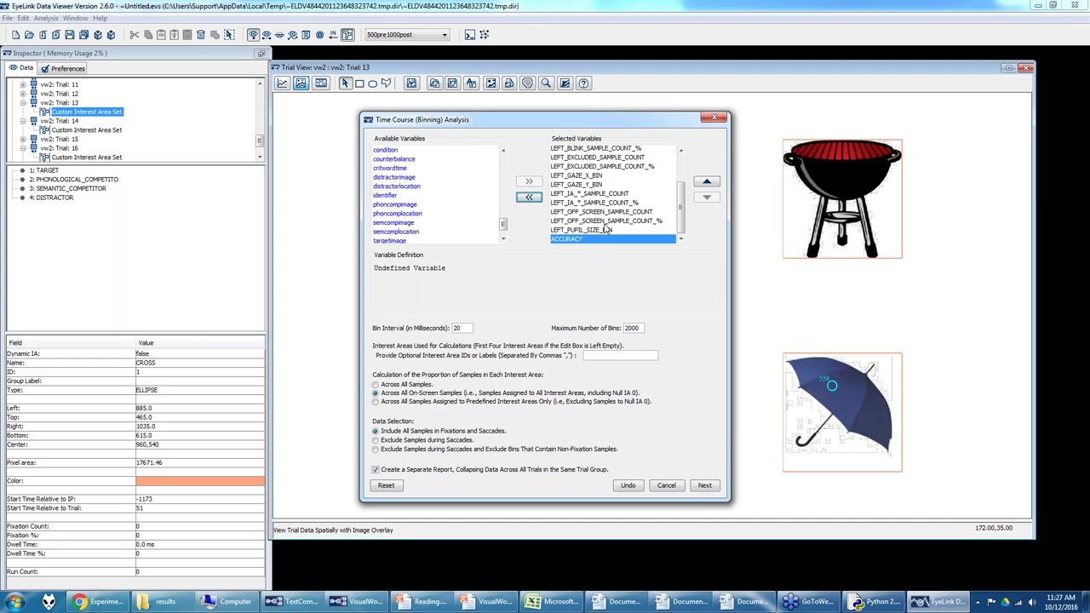
scroll(402, 170, "up", 2)
scroll(402, 173, "up", 2)
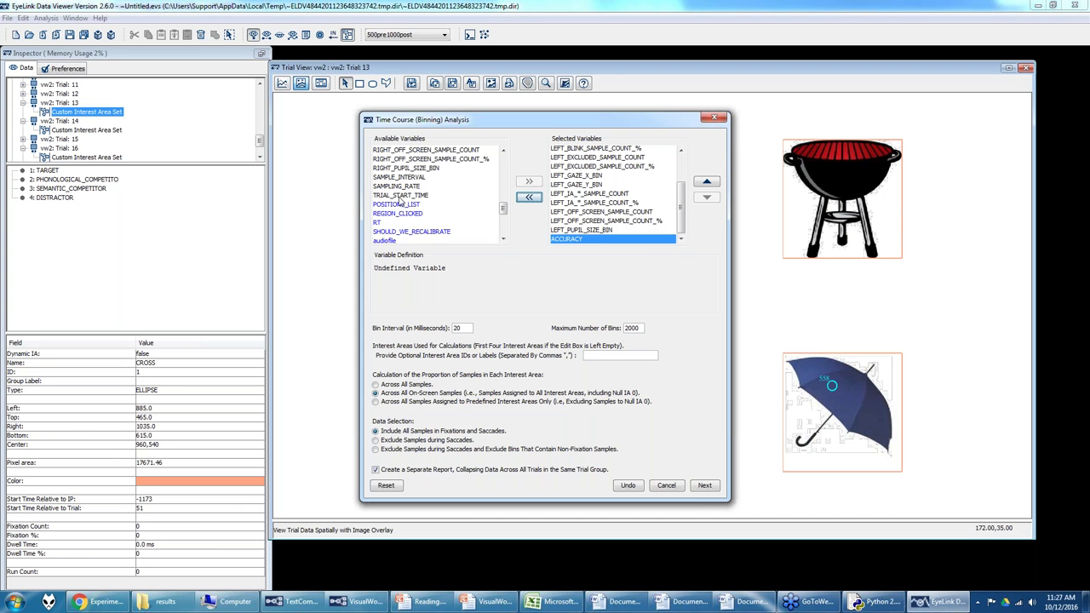
left_click(400, 215)
scroll(402, 218, "down", 4)
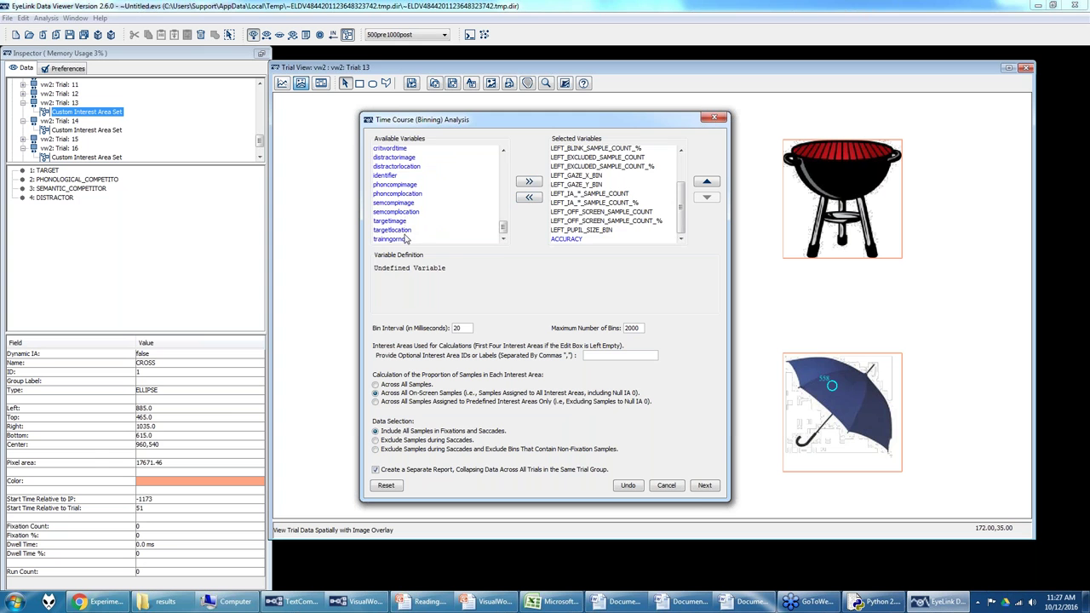
left_click(407, 239, "shift")
left_click(528, 181)
left_click(638, 204)
scroll(634, 215, "up", 3)
scroll(635, 215, "down", 3)
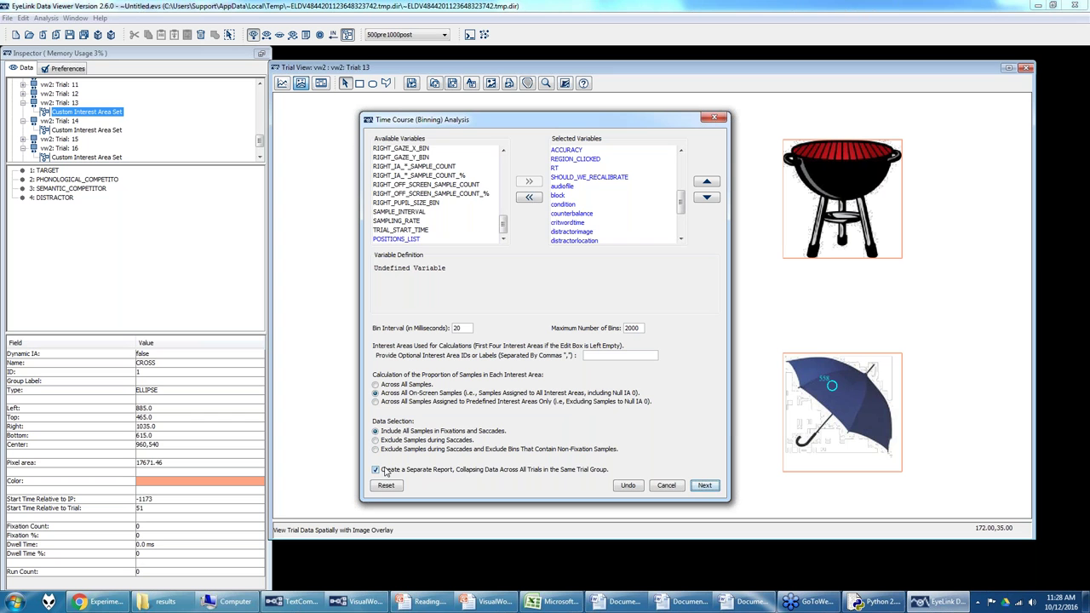
left_click(383, 472)
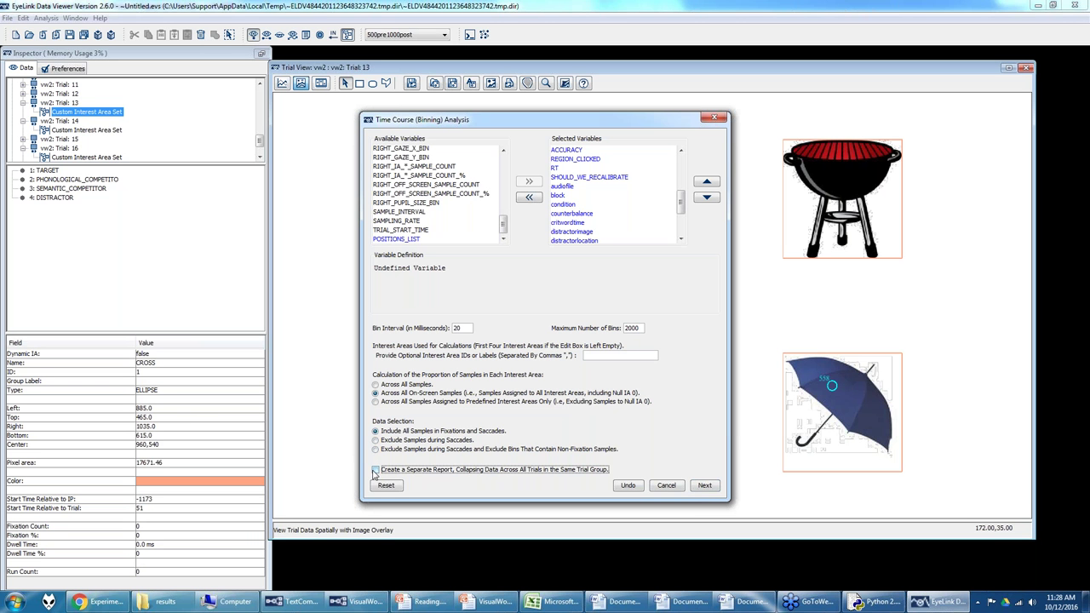
left_click(706, 486)
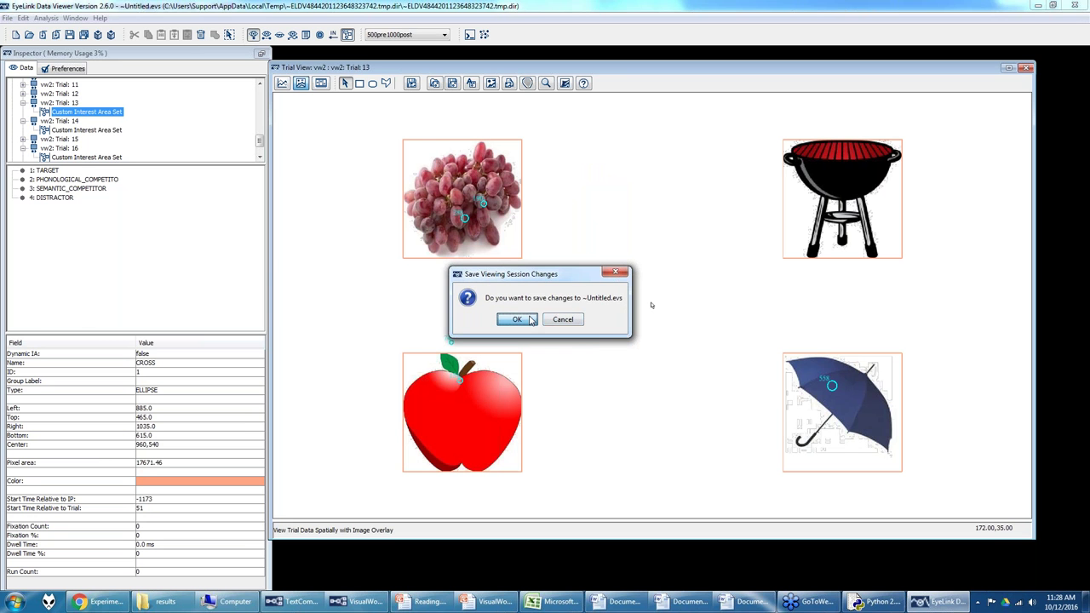
Step: Agree to save the viewing session and browse the location to G:\Psycholinguistics
left_click(517, 320)
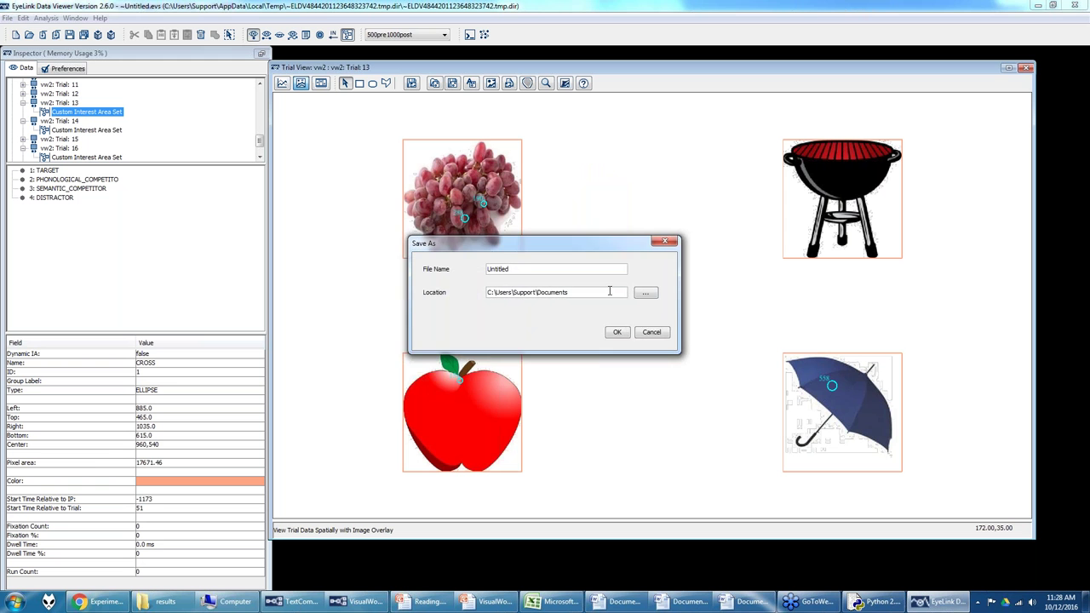
left_click(646, 294)
left_click(410, 345)
double_click(490, 262)
double_click(482, 338)
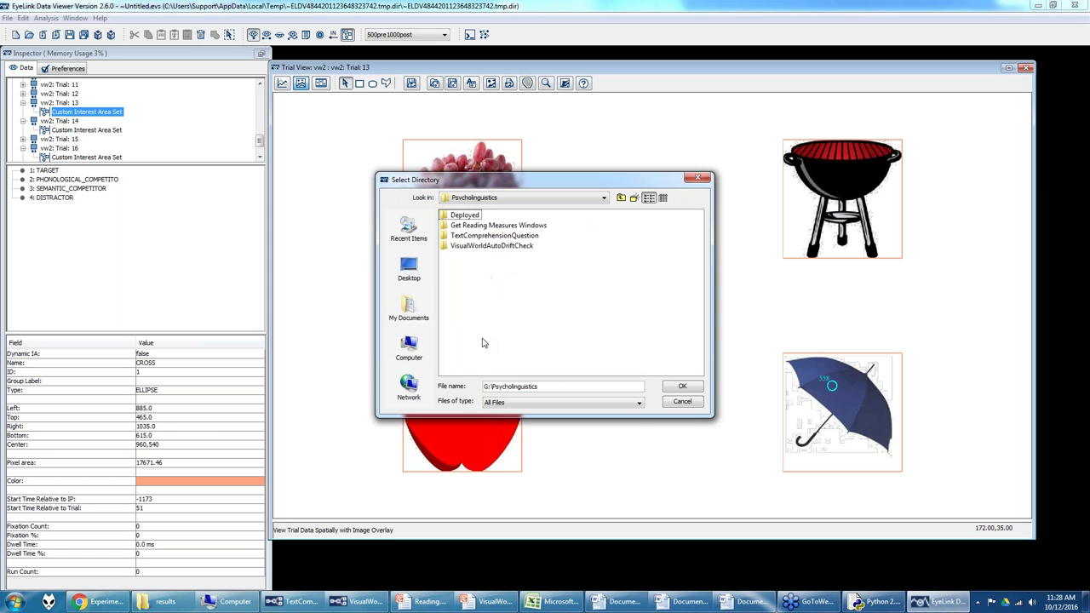
Step: Create the VWViewingSession folder, set it as the save location, and start naming the session VW1
left_click(633, 197)
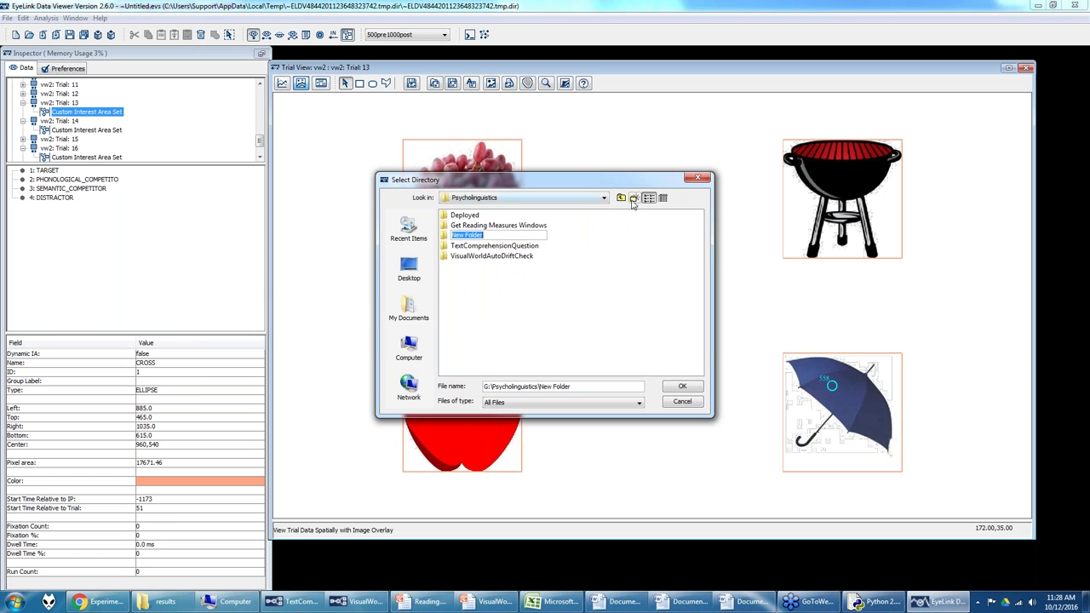
type("Vi")
key("Return")
double_click(449, 234)
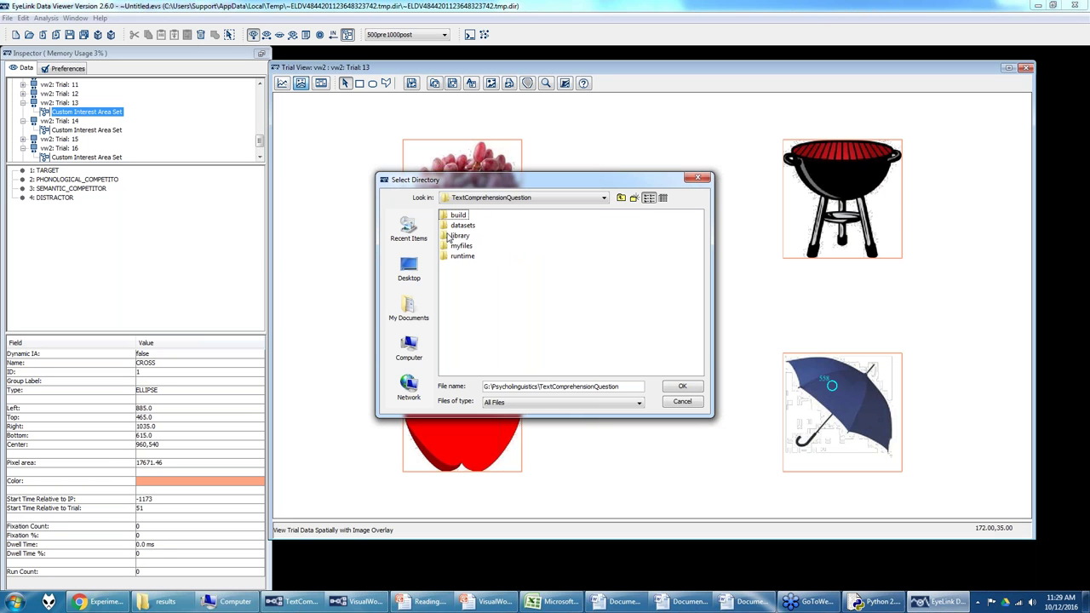
left_click(621, 197)
double_click(477, 257)
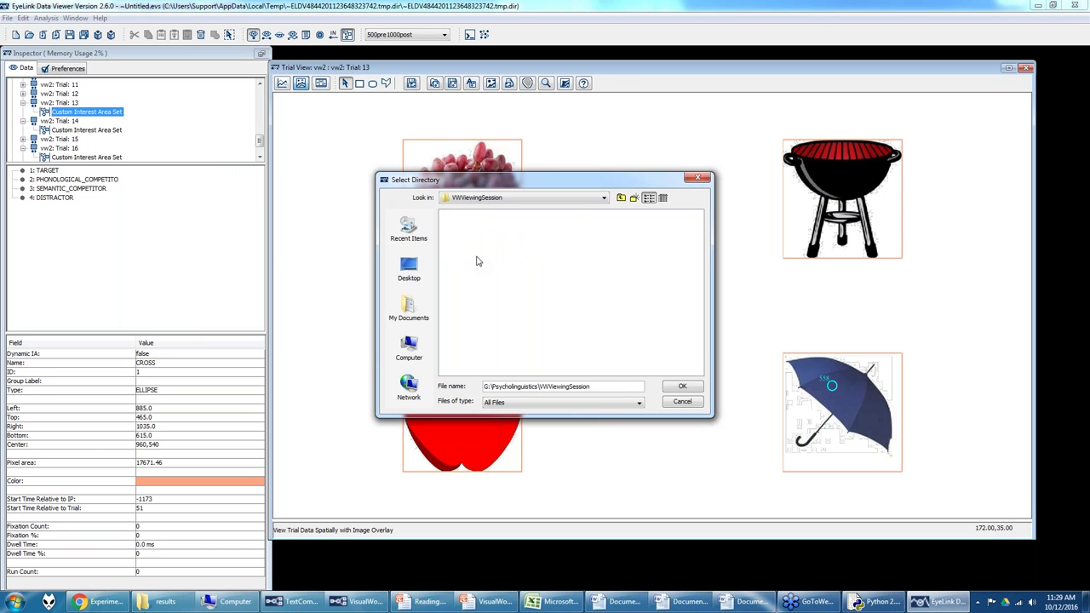
left_click(681, 388)
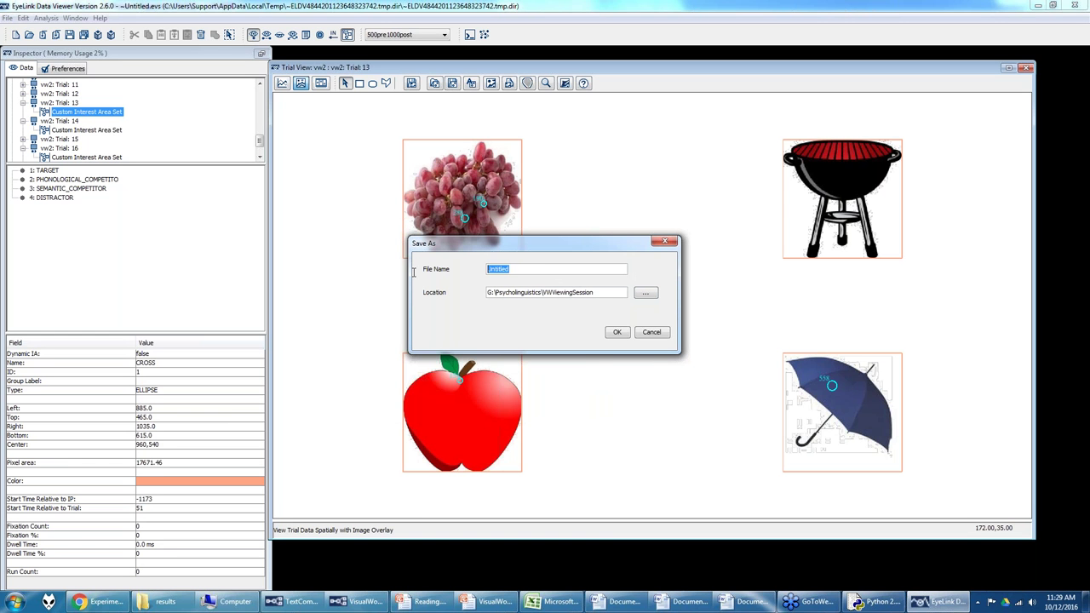
type("VW1")
Step: Save the session as VW1.evs and save the time_course_1.xls report into the Output folder
left_click(618, 334)
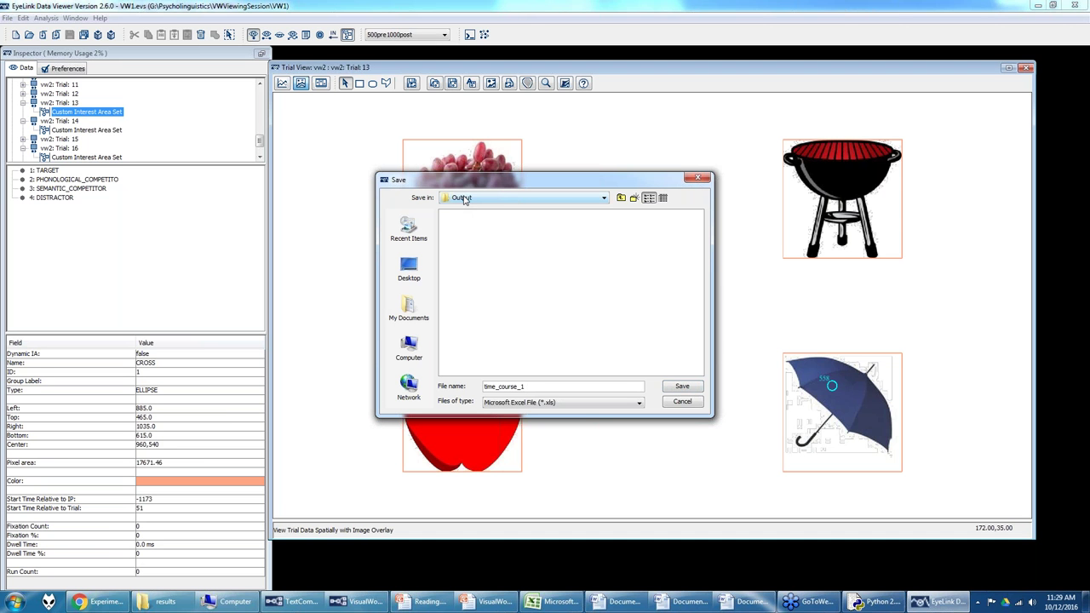
left_click(603, 197)
scroll(560, 247, "up", 2)
scroll(545, 258, "down", 2)
scroll(545, 256, "up", 1)
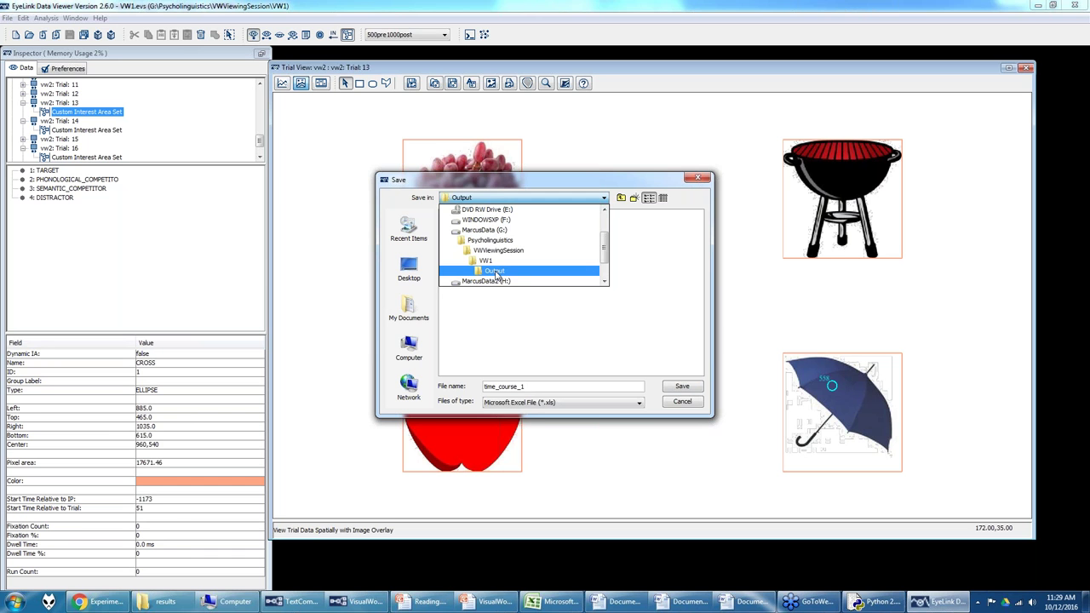
left_click(496, 272)
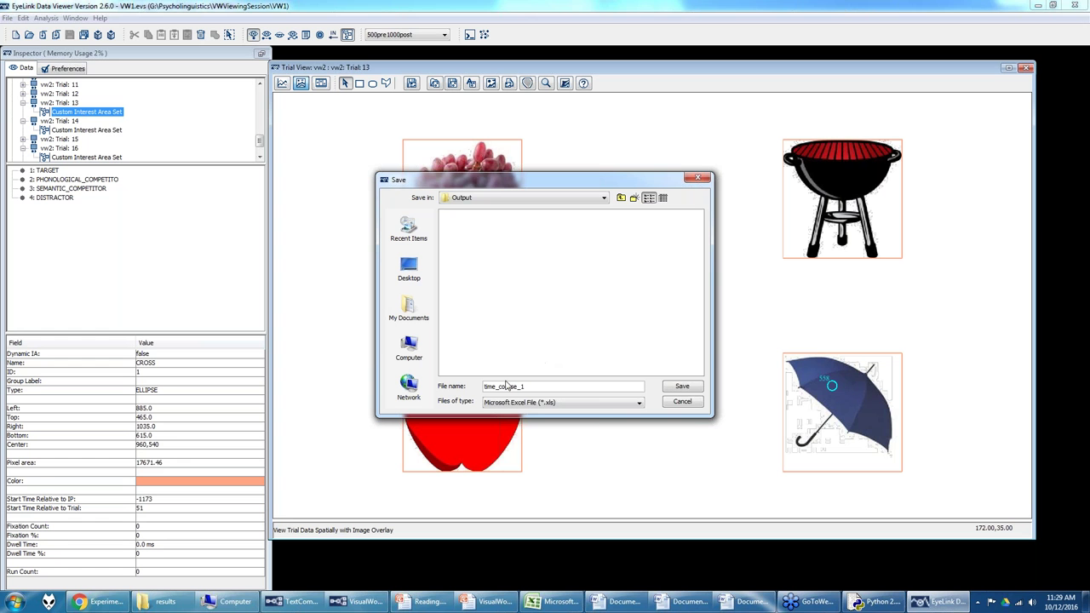
left_click(687, 389)
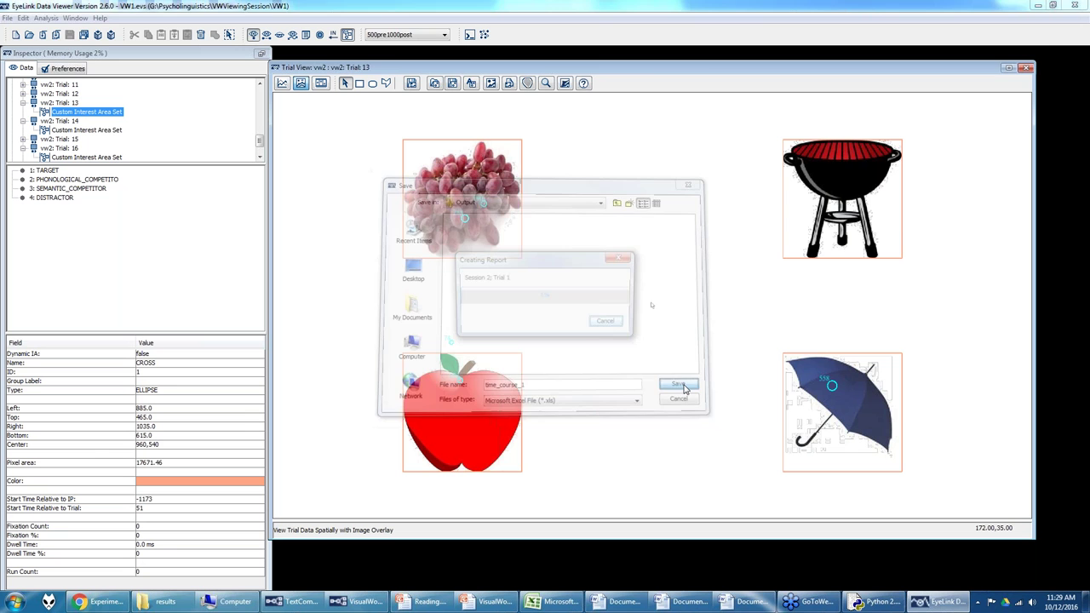
left_click(163, 602)
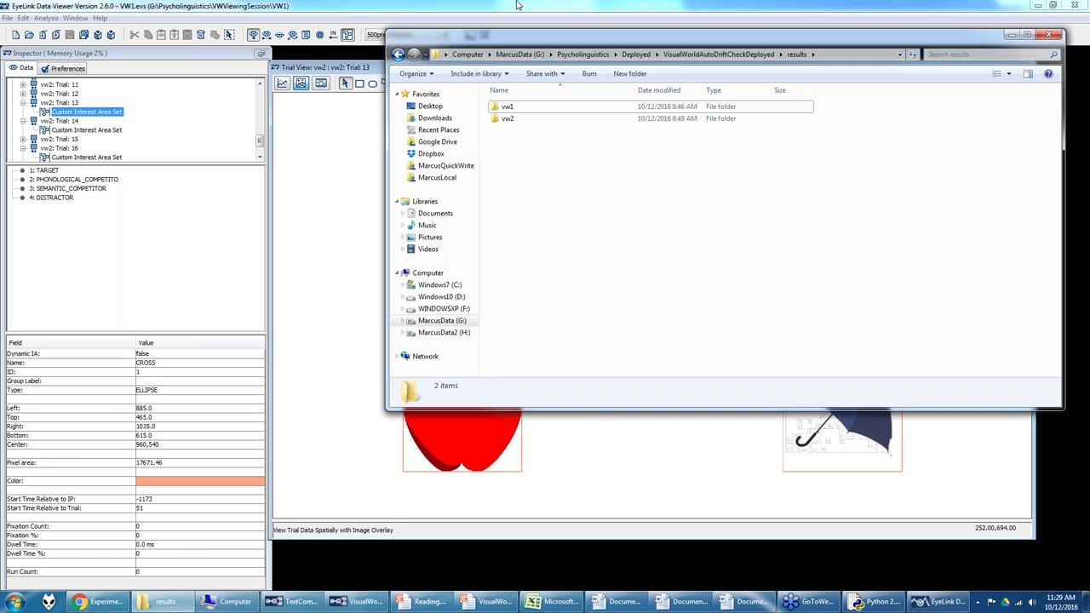
Step: Go up to Psycholinguistics, open VWViewingSession > VW1 > Output, and open time_course_1.xls in Excel
left_click(583, 54)
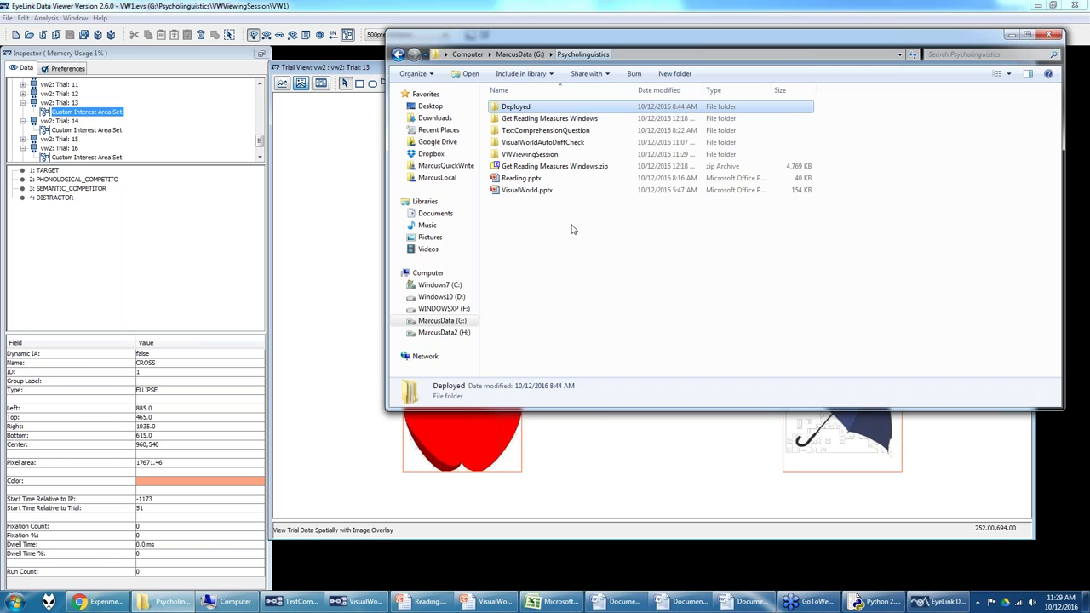
double_click(528, 154)
double_click(509, 108)
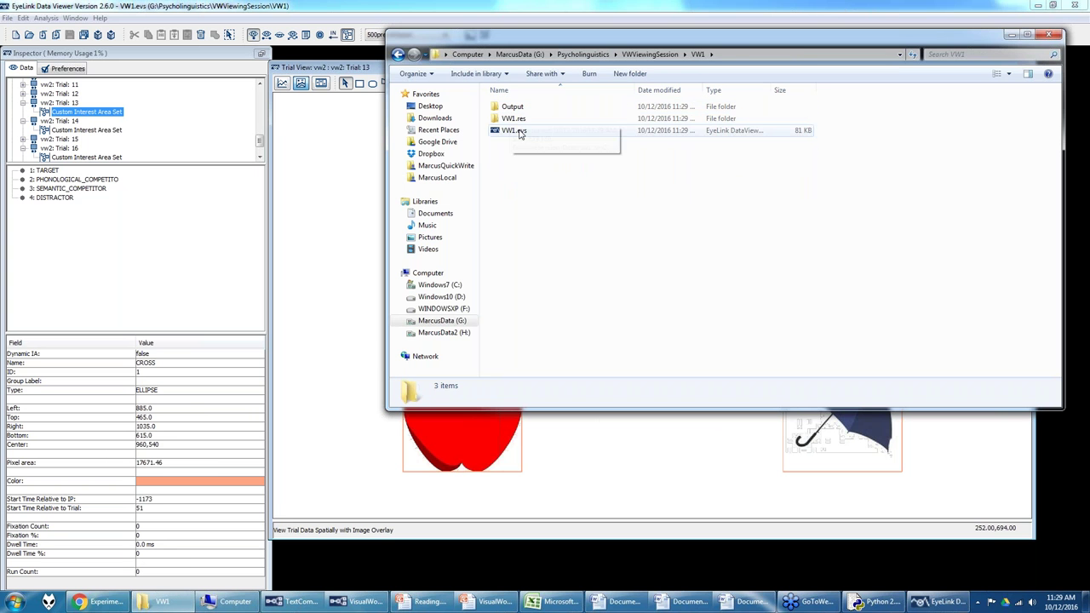
double_click(514, 107)
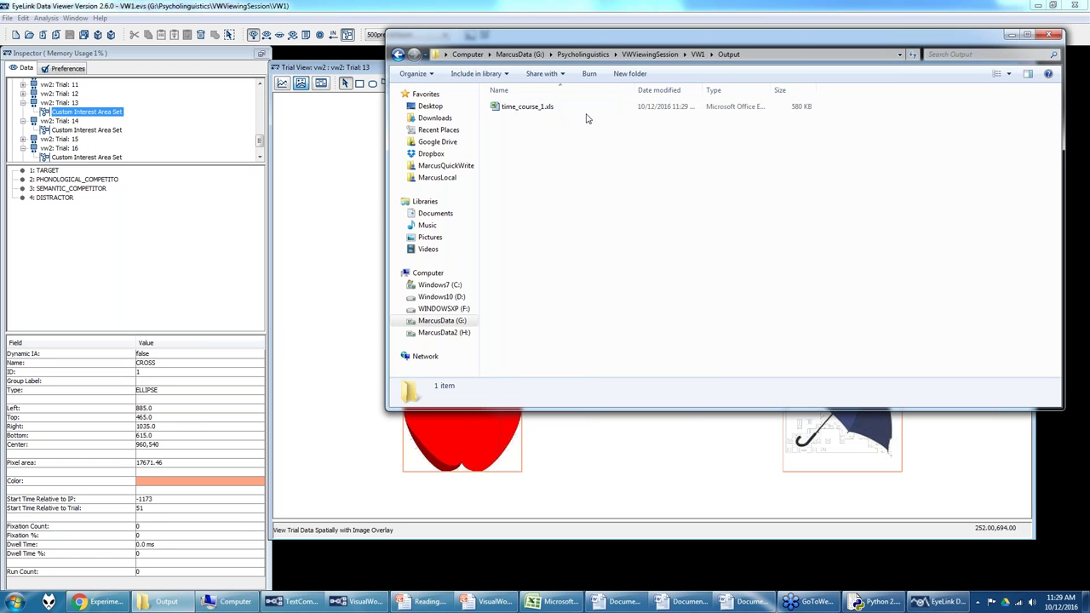
double_click(515, 107)
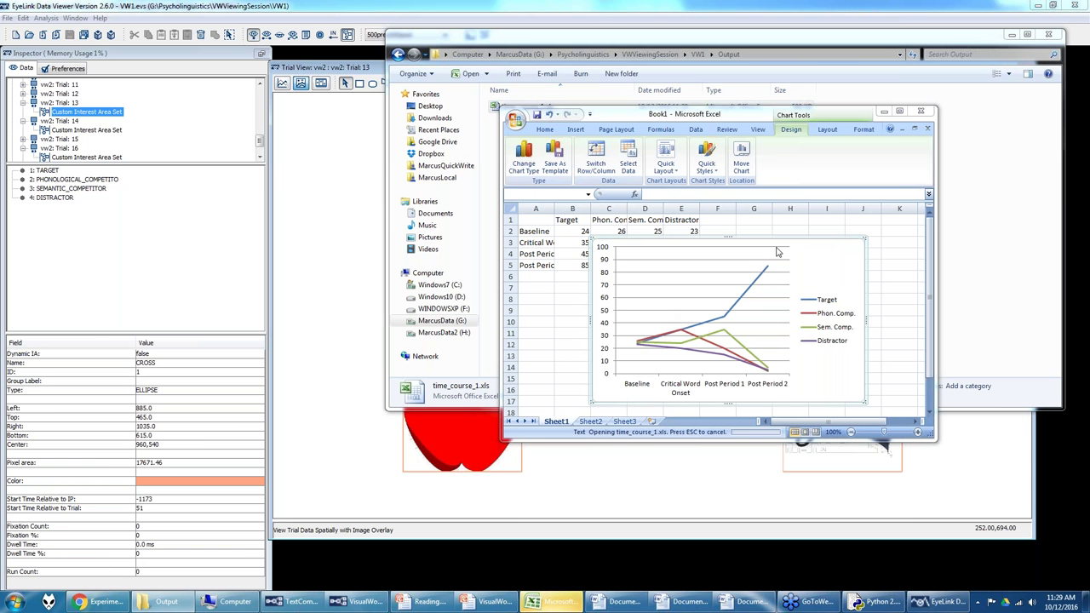
Step: Accept the file-format warning, maximize Excel, and select the BIN_INDEX values in column D
mouse_move(769, 269)
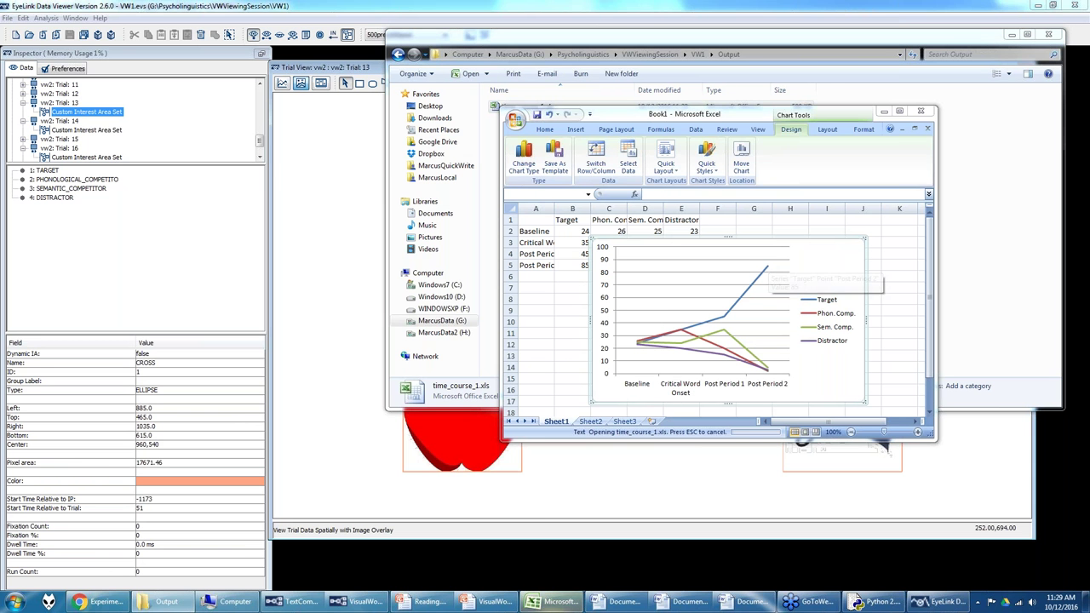
left_click(504, 329)
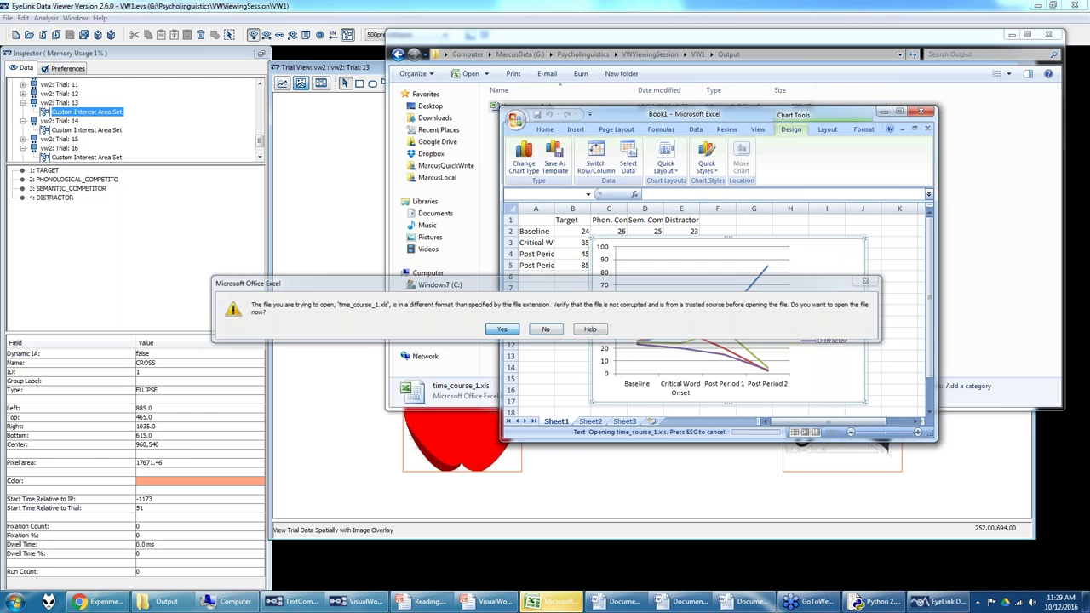
left_click(899, 111)
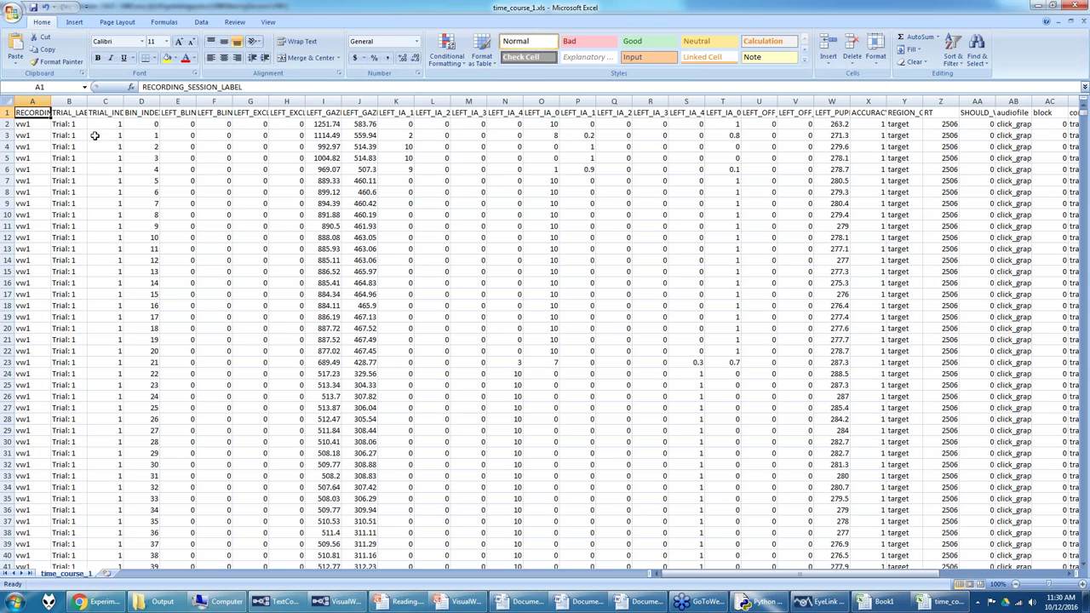
left_click_drag(152, 126, 154, 429)
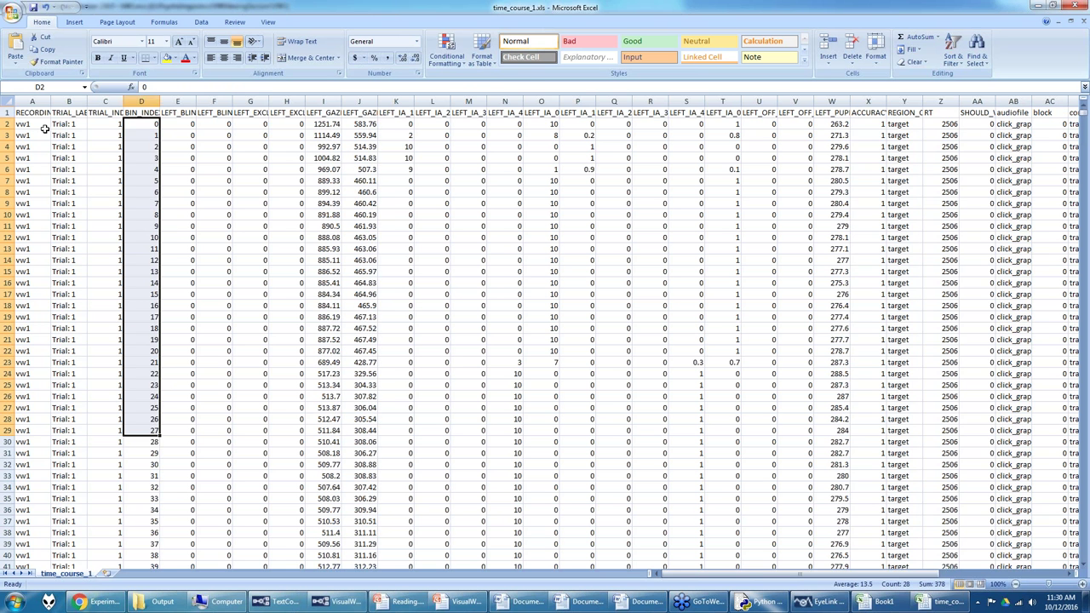
Step: Scroll the sheet and inspect the LEFT_IA_1 through LEFT_IA_4 sample-count column headers
scroll(154, 389, "down", 12)
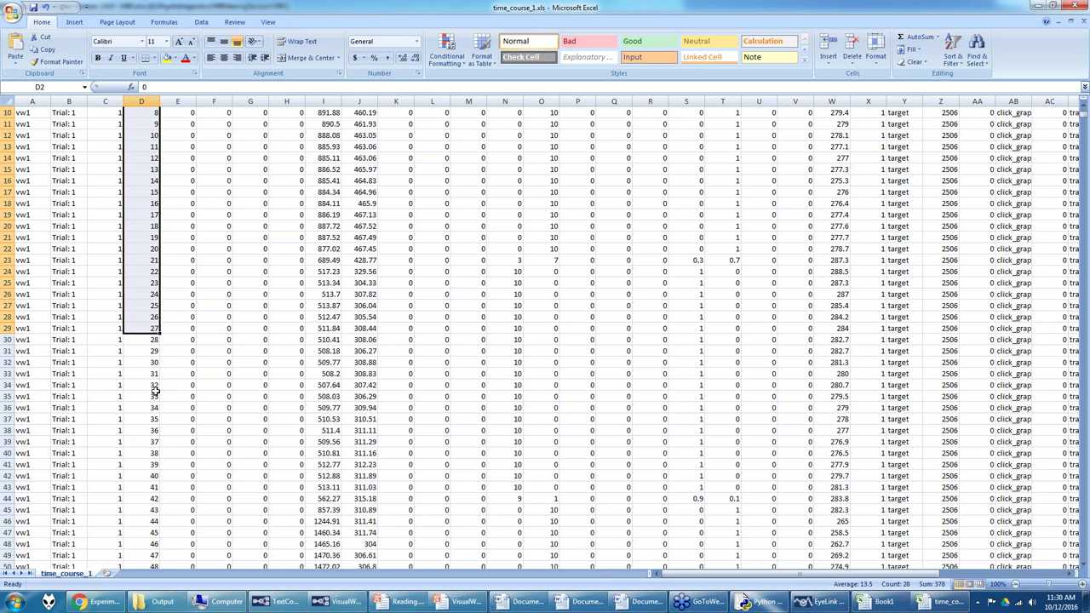
scroll(100, 413, "down", 12)
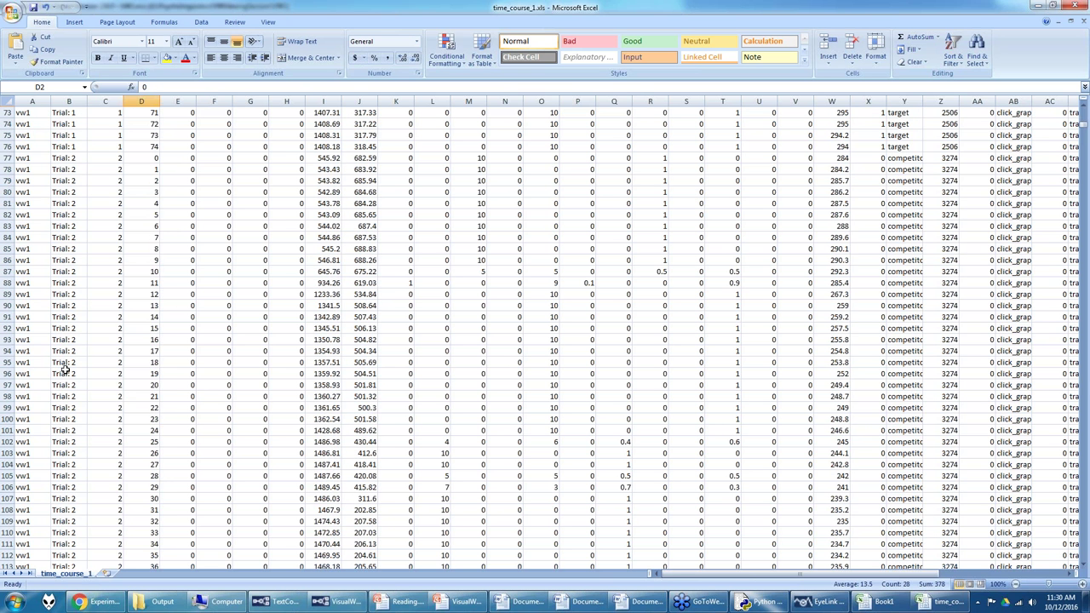
scroll(173, 234, "up", 4)
scroll(173, 235, "up", 20)
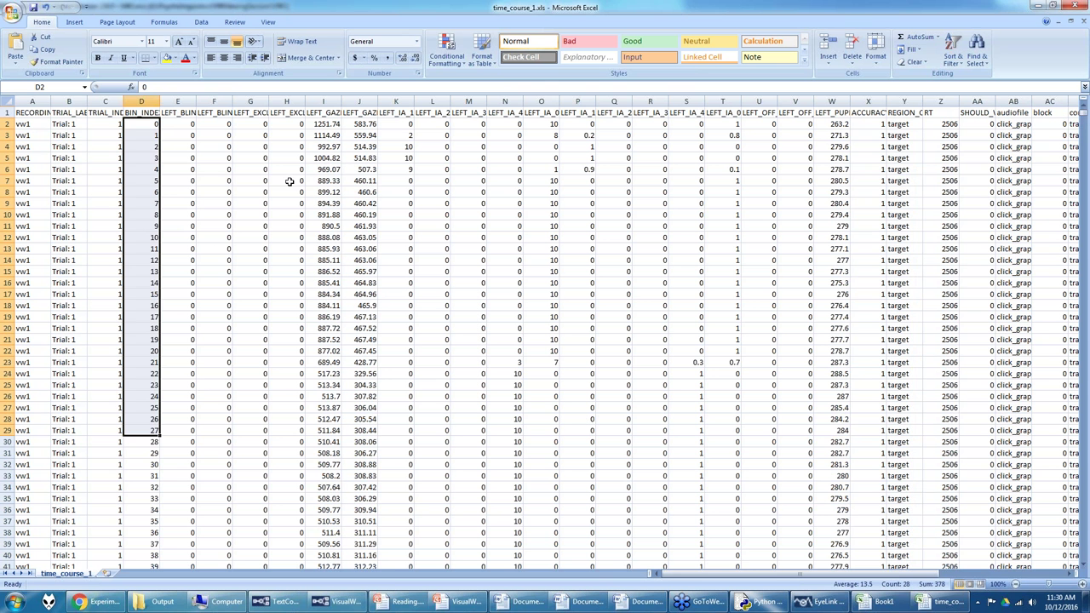
left_click(408, 112)
left_click(426, 114)
left_click(461, 114)
left_click(505, 121)
left_click(505, 113)
left_click(401, 112)
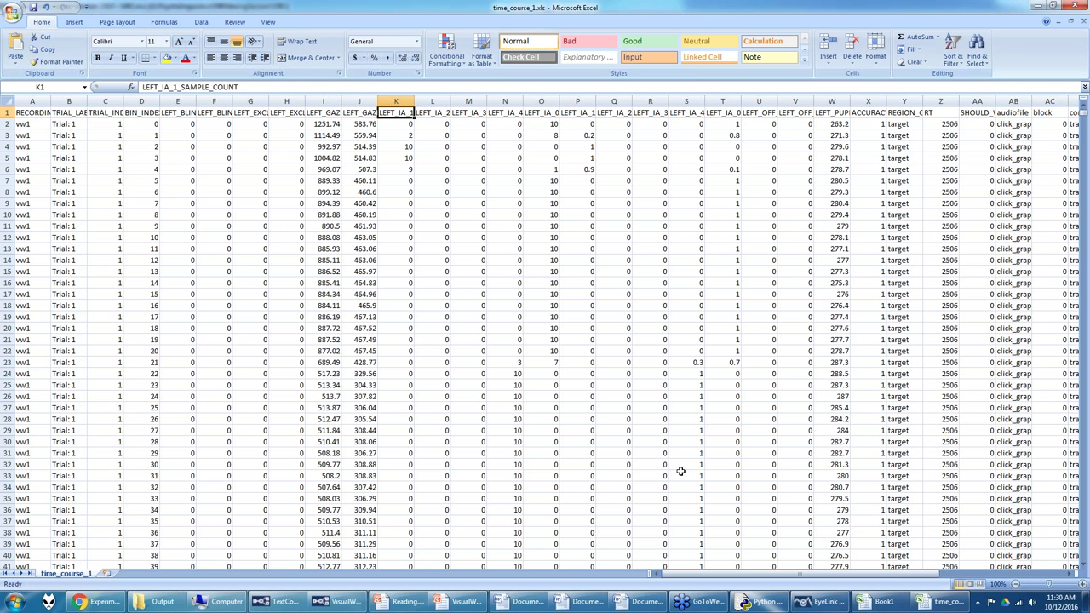
Step: Switch between Data Viewer's trial 13 view and the spreadsheet, then bring up Experiment Builder
left_click(819, 601)
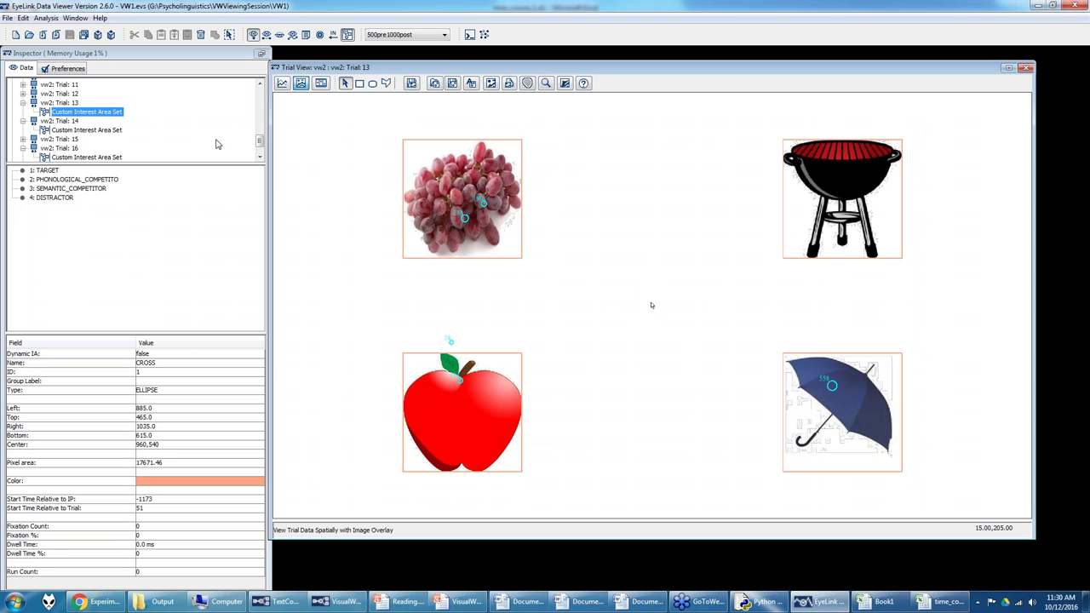
mouse_move(819, 601)
left_click(927, 602)
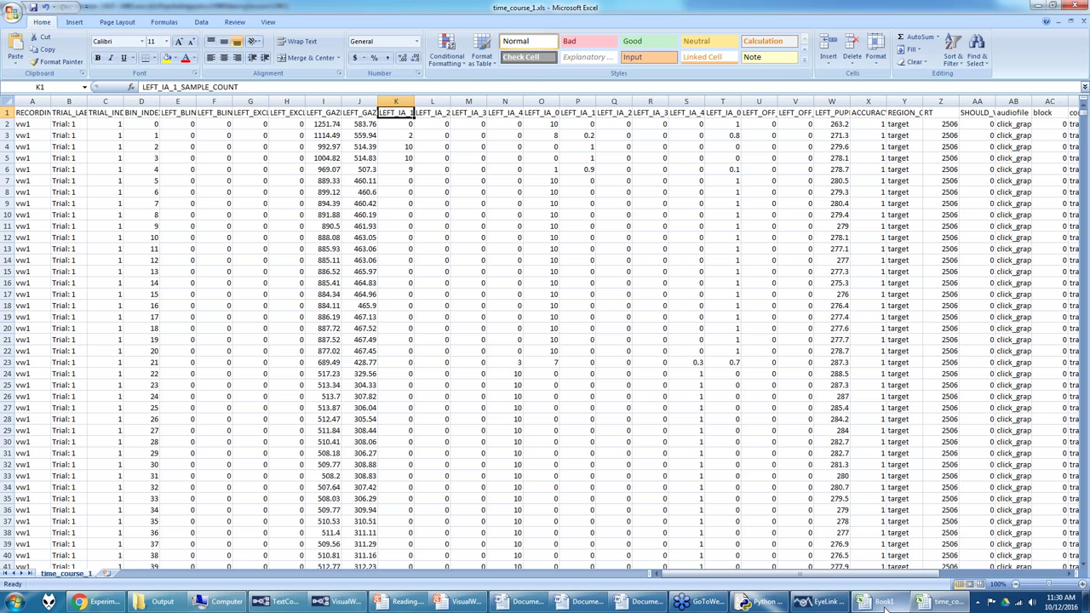
left_click(821, 603)
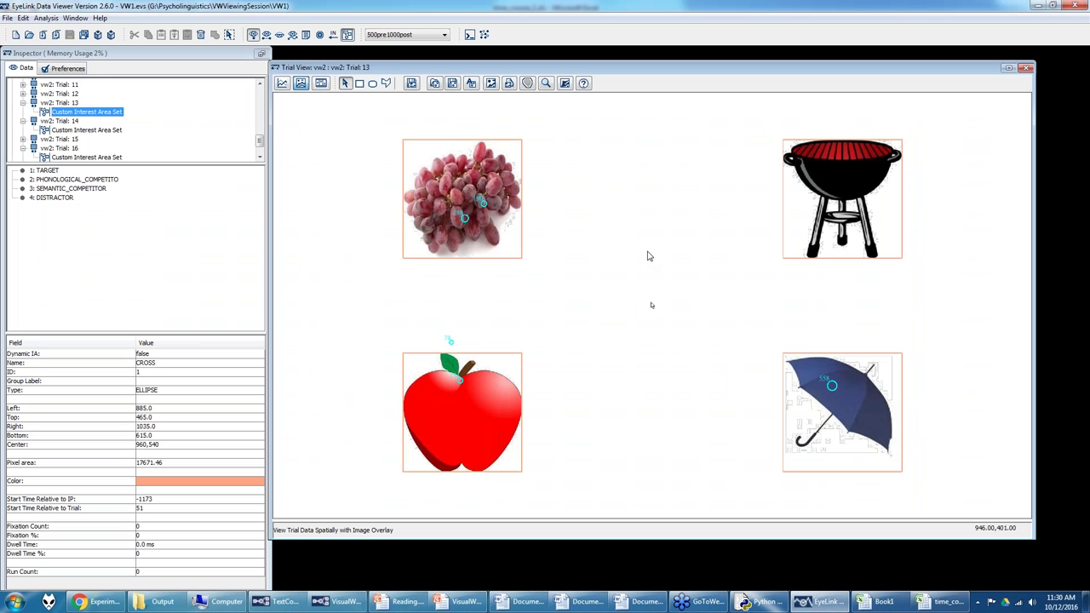
left_click(336, 602)
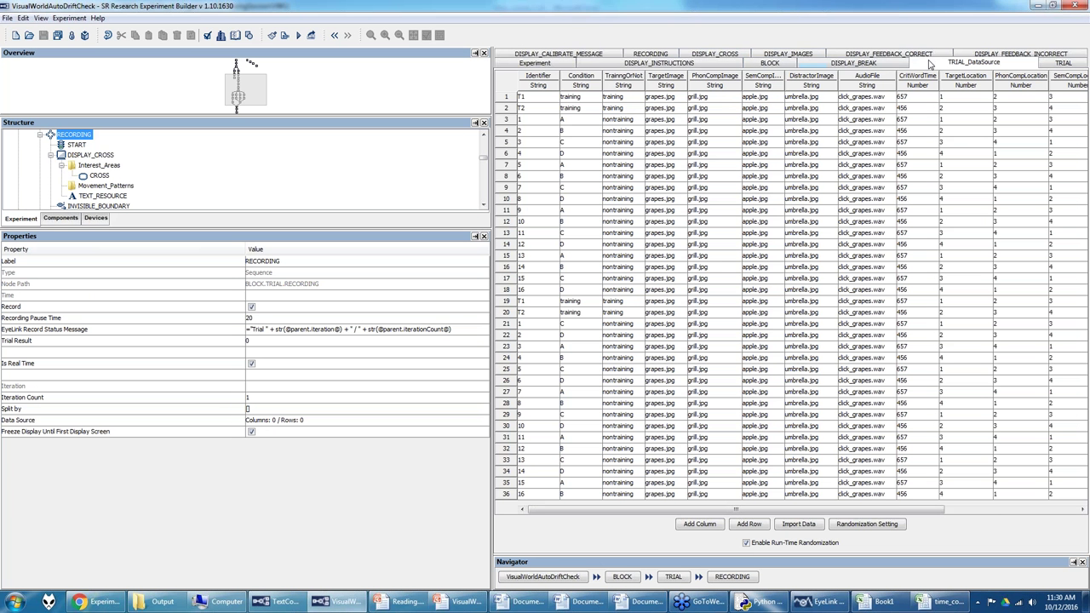
Step: Open TRIAL > RECORDING > DISPLAY_CROSS, confirm the CROSS interest area's ID is 1, then return to Excel
left_click(779, 67)
double_click(894, 384)
double_click(882, 409)
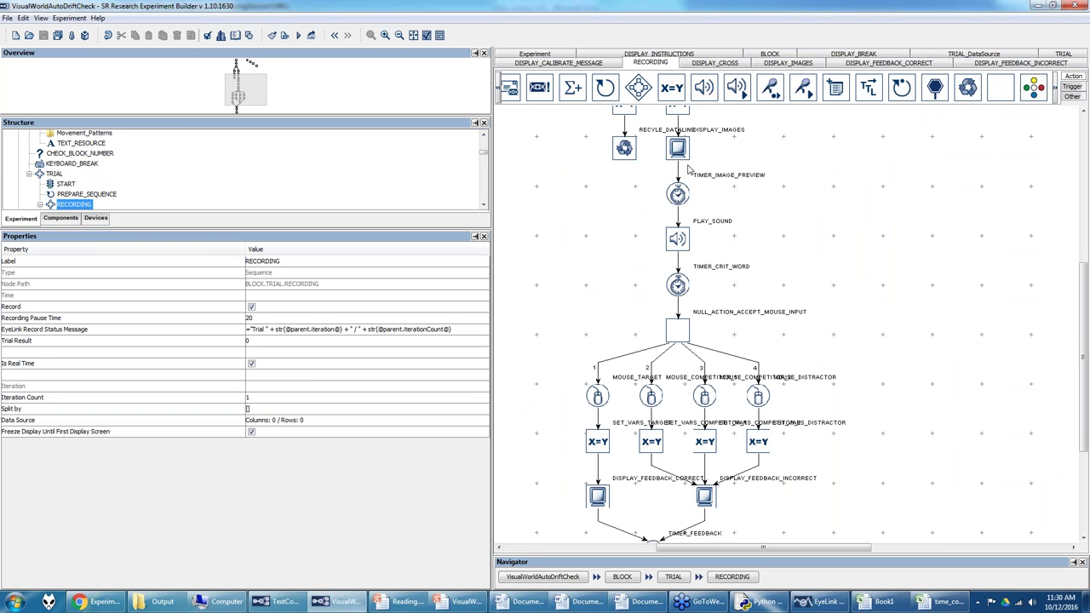
scroll(1077, 223, "up", 3)
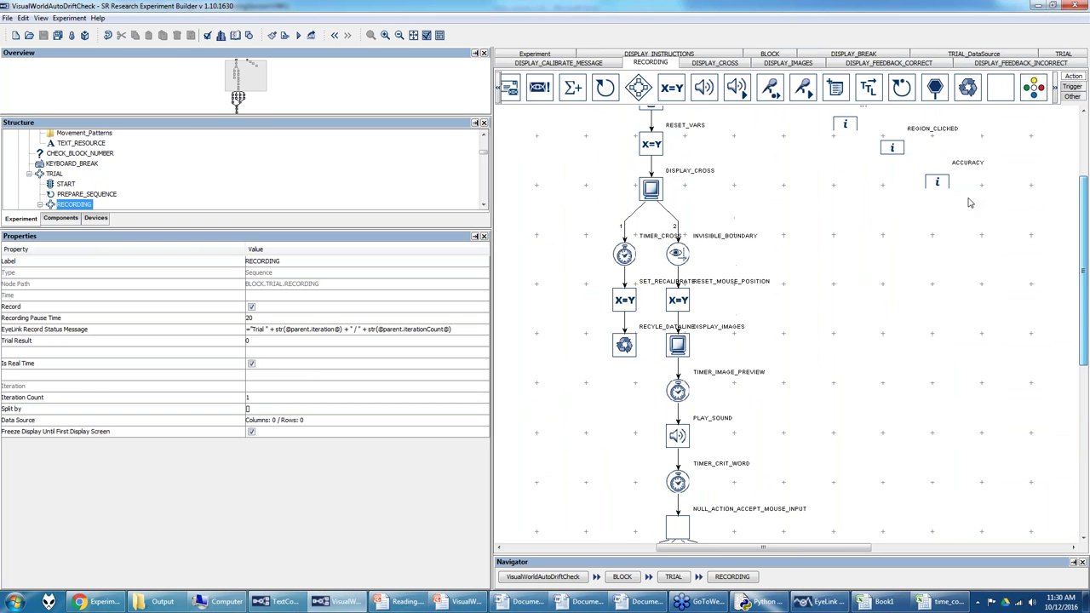
double_click(651, 189)
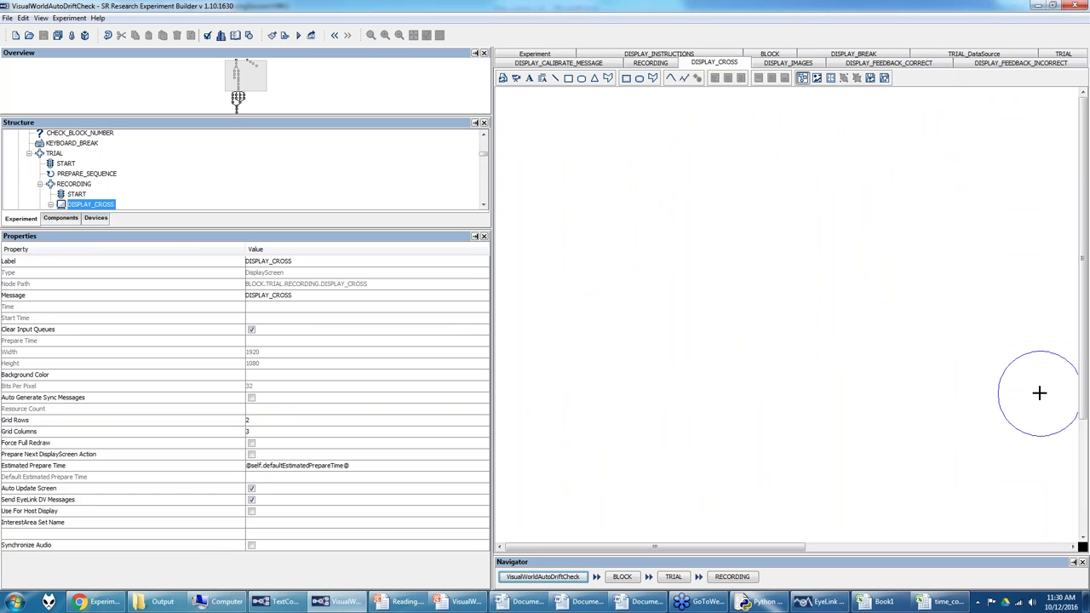
left_click(1006, 366)
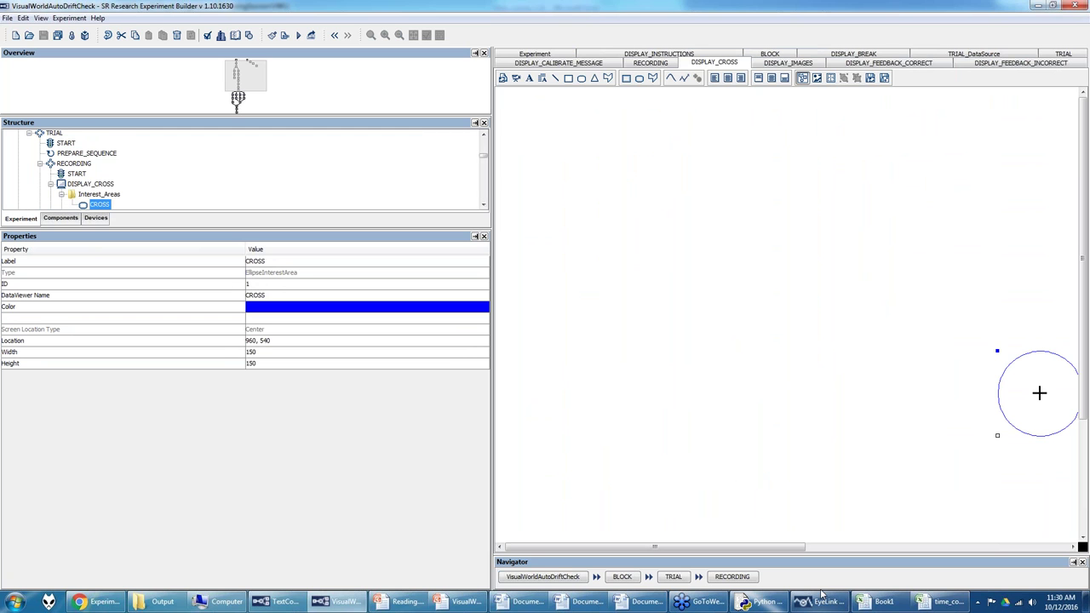
mouse_move(910, 601)
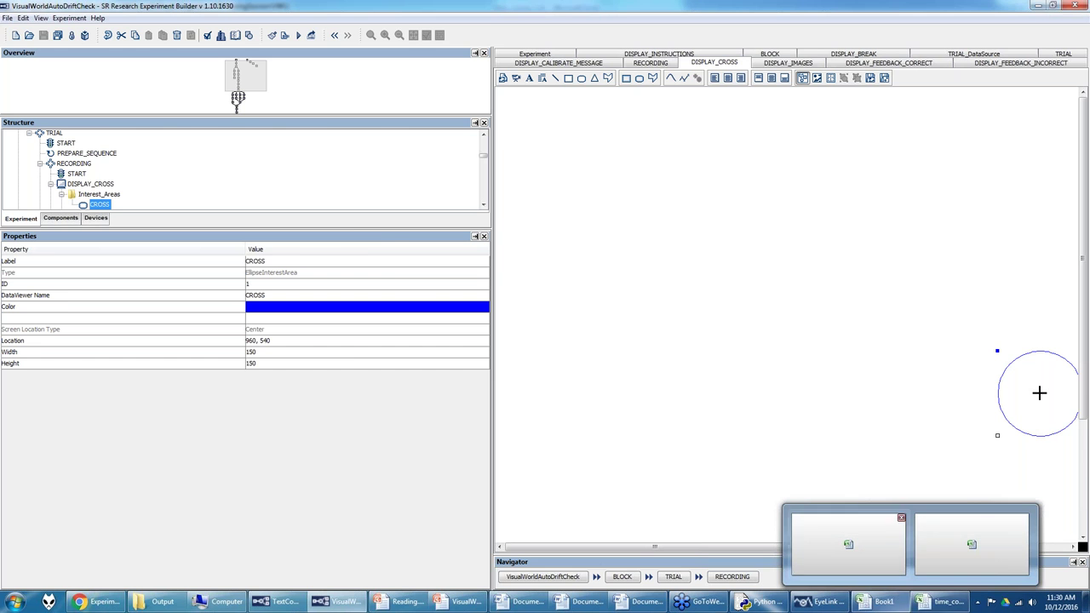
left_click(849, 545)
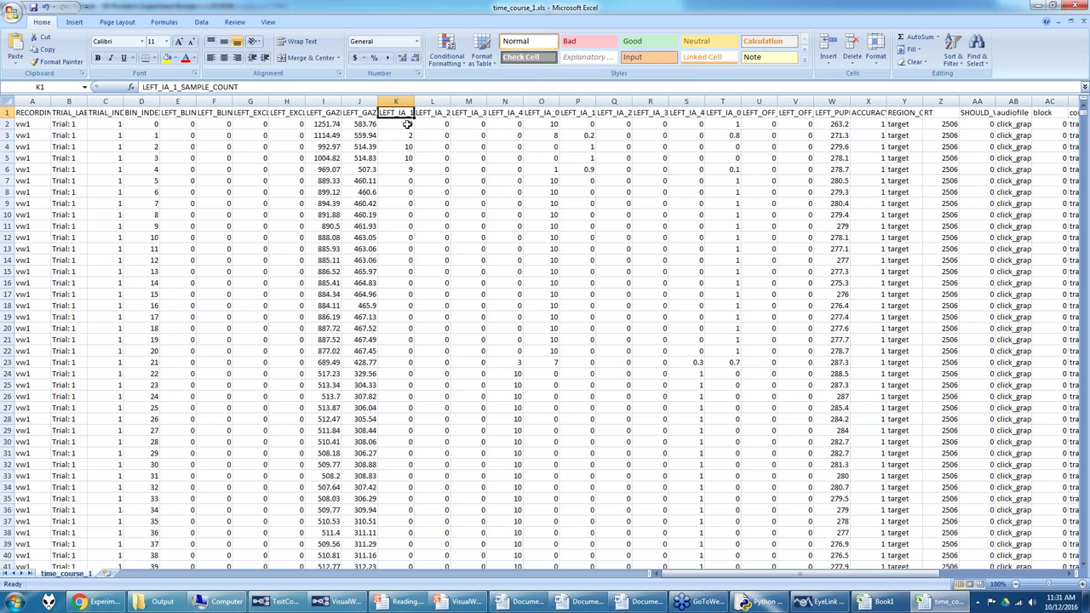
Step: Widen columns K and P for the LEFT_IA_1_SAMPLE_COUNT headers, checking row 2 values L2–O2
left_click_drag(415, 98, 477, 99)
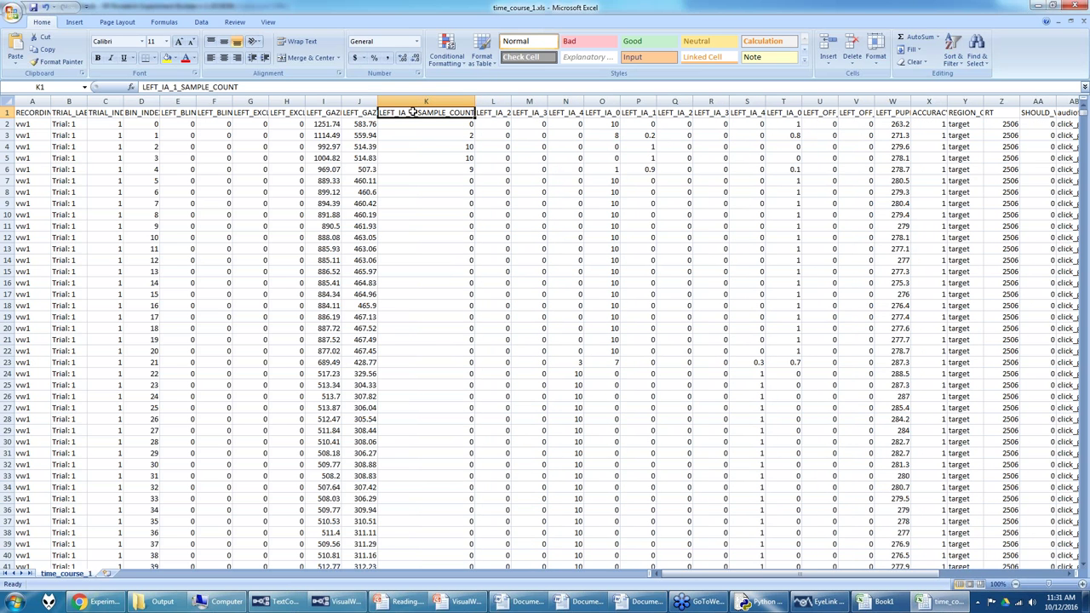
left_click(496, 123)
left_click(523, 126)
left_click(574, 125)
left_click(611, 124)
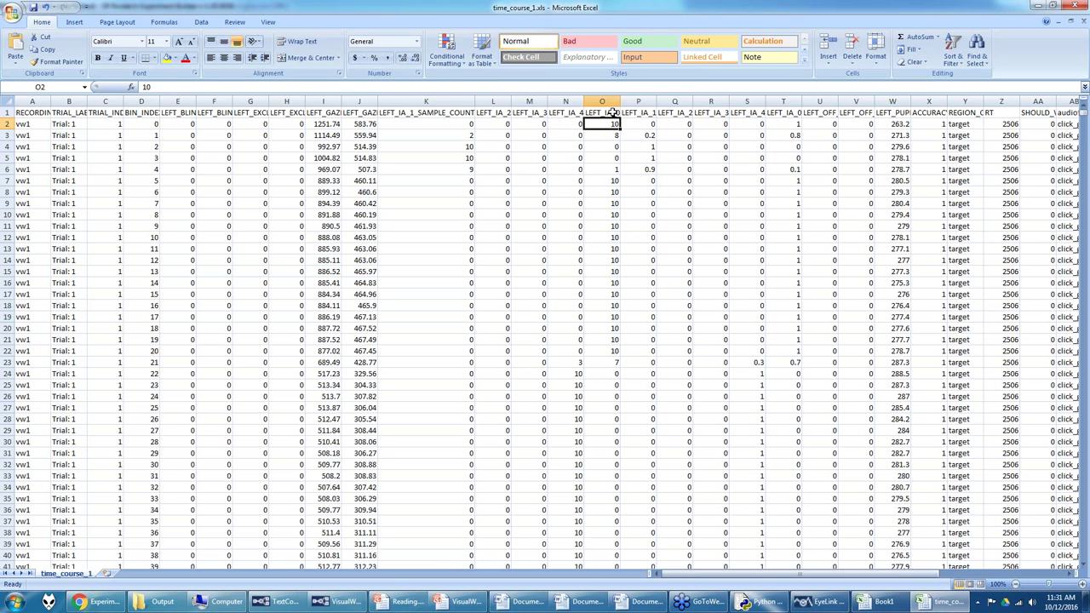
left_click_drag(656, 102, 729, 101)
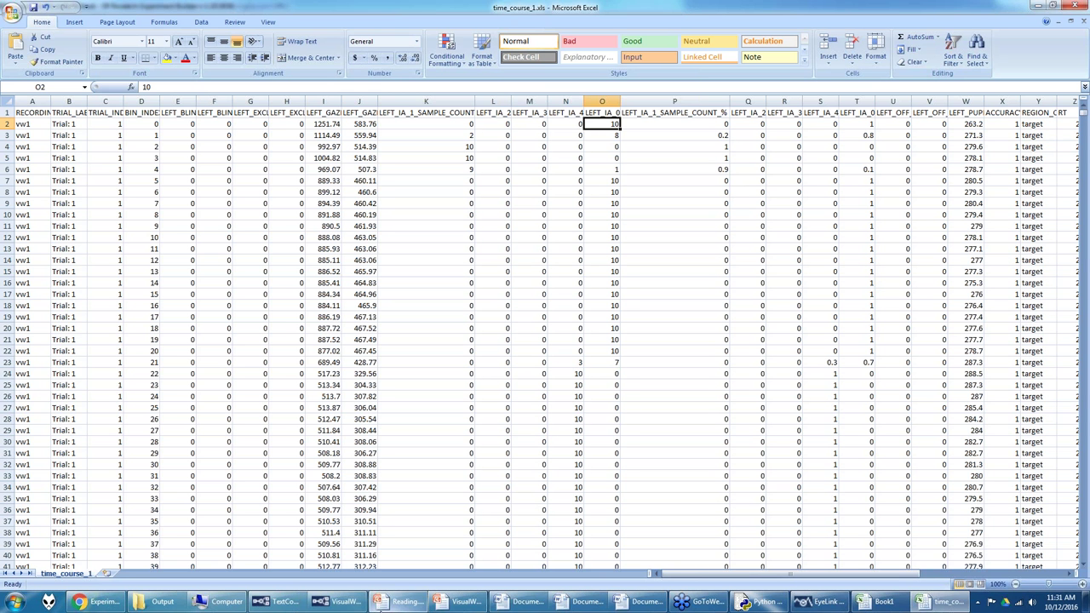
Step: View slide 7's % Looks over Time chart in VisualWorld.pptx, then return to Data Viewer via Excel
mouse_move(460, 606)
left_click(489, 544)
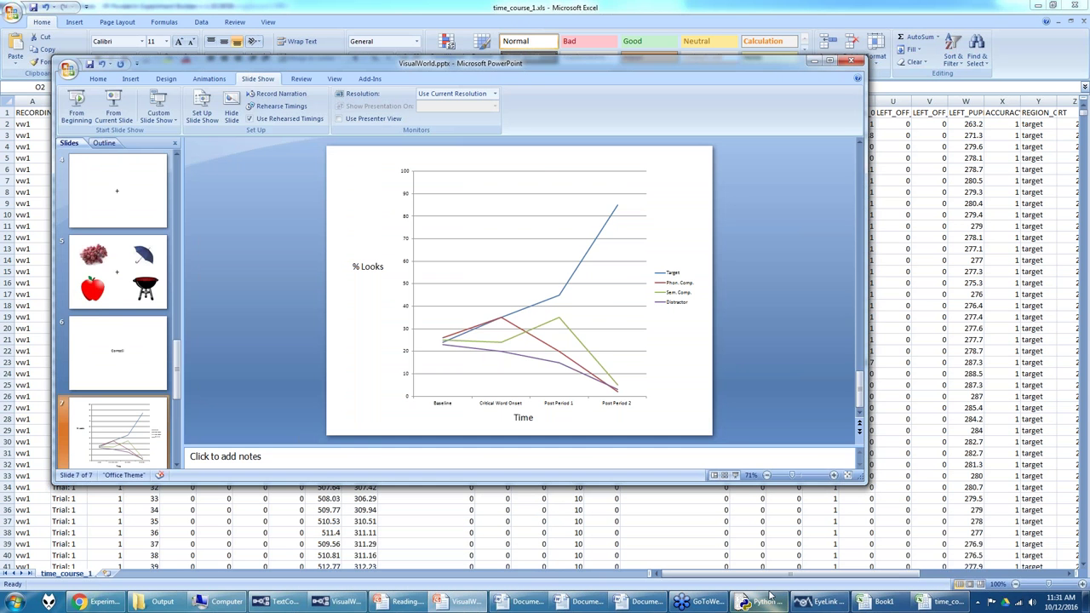
left_click(879, 282)
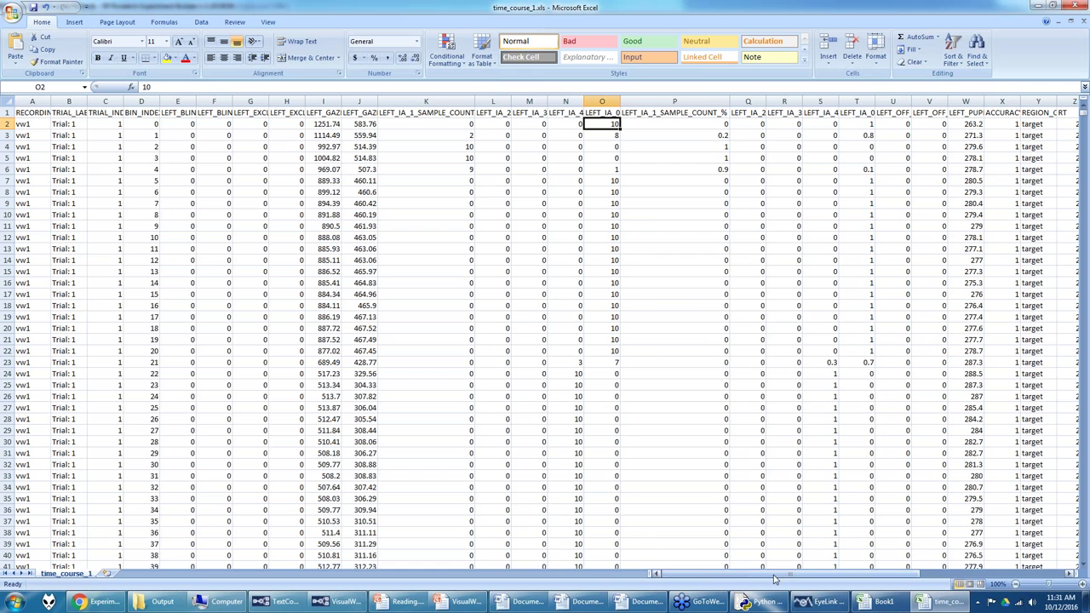
left_click(818, 601)
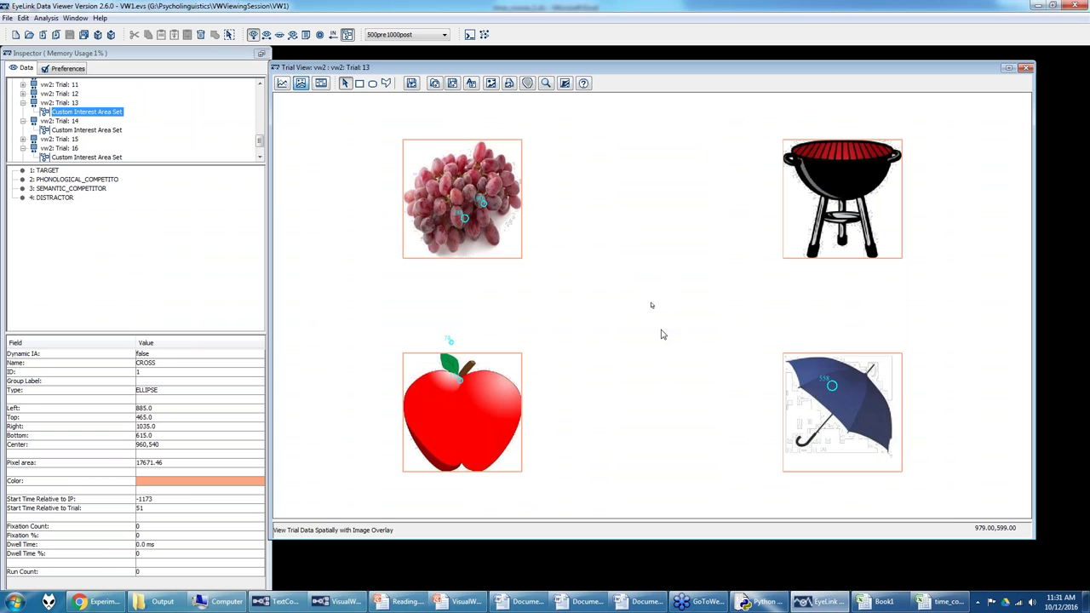
Step: Open the Edit Trial Grouping settings and scroll to the location variables
scroll(86, 133, "up", 1)
scroll(136, 141, "up", 10)
scroll(127, 128, "up", 1)
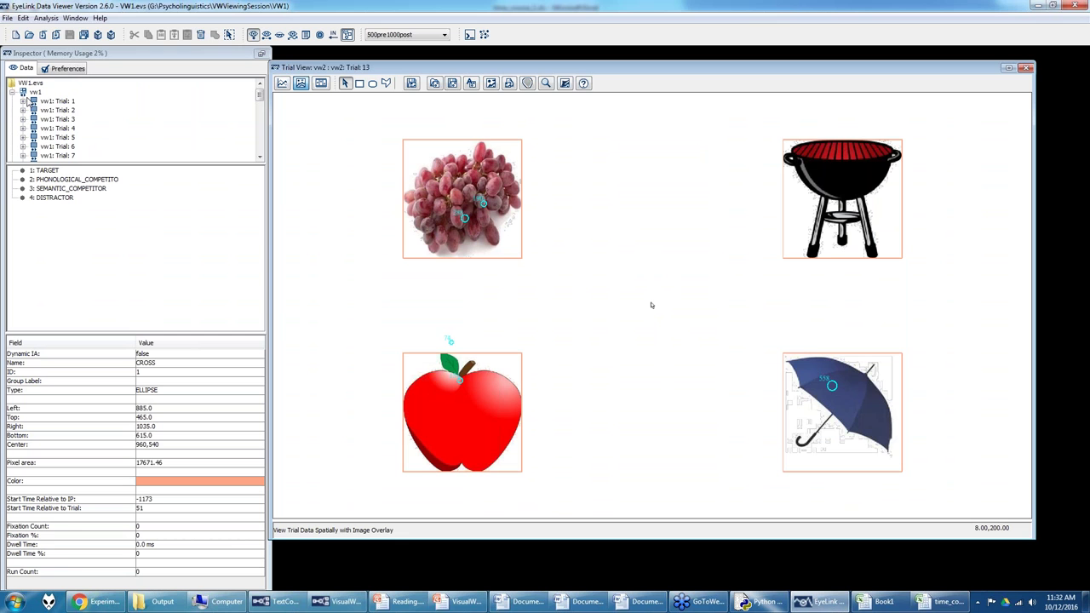
left_click(23, 17)
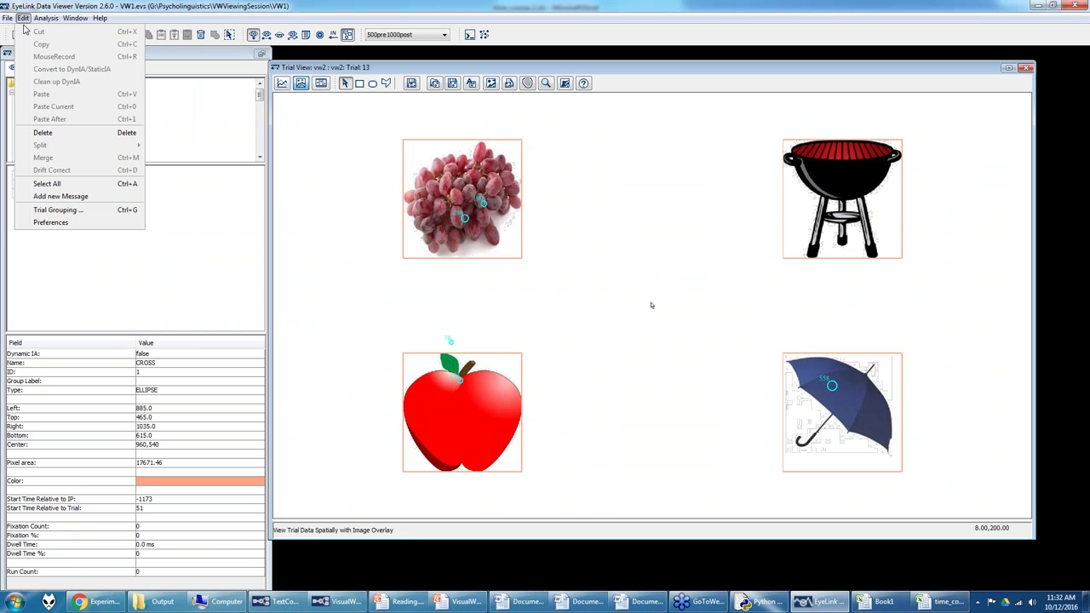
left_click(51, 211)
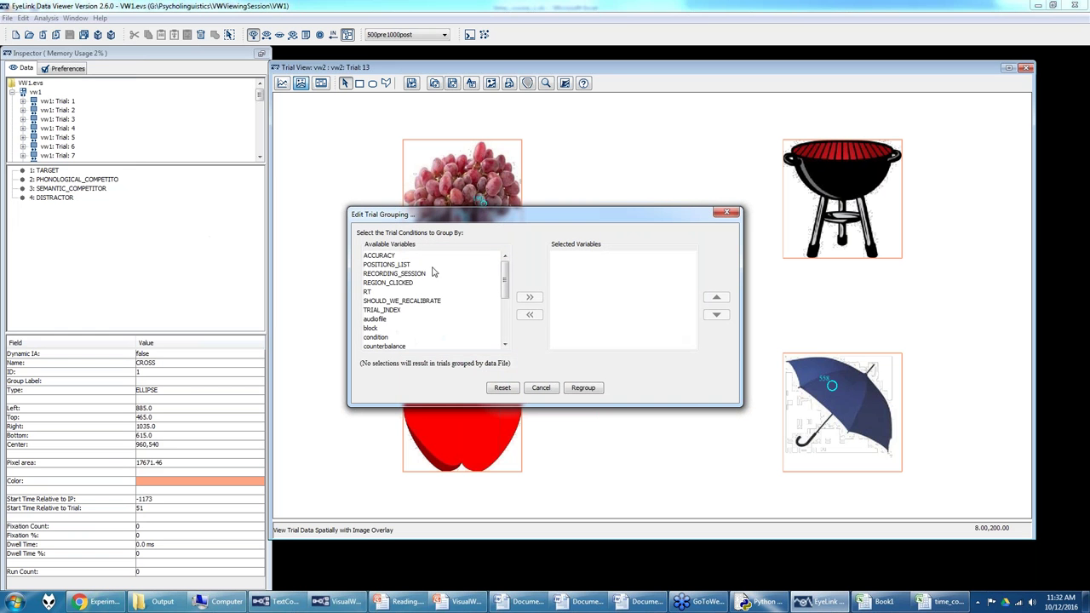
scroll(422, 293, "down", 1)
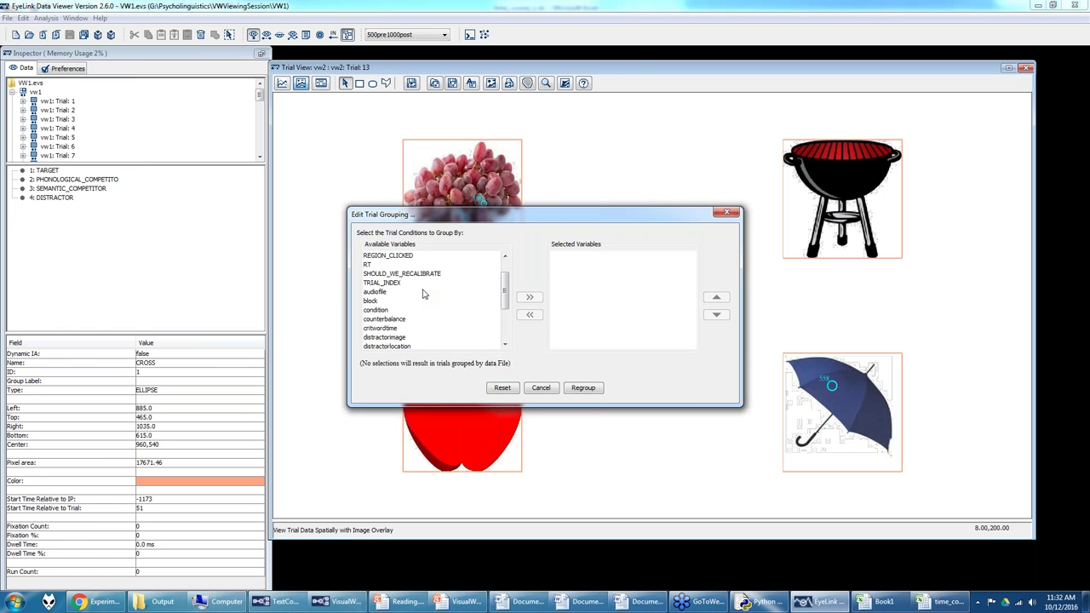
scroll(424, 293, "down", 1)
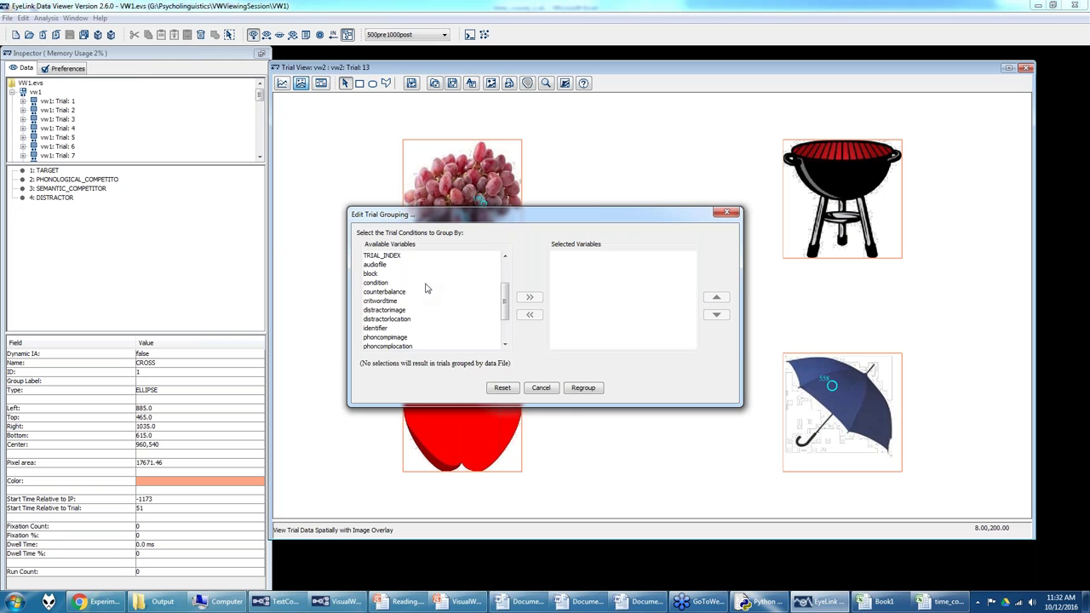
scroll(426, 289, "down", 2)
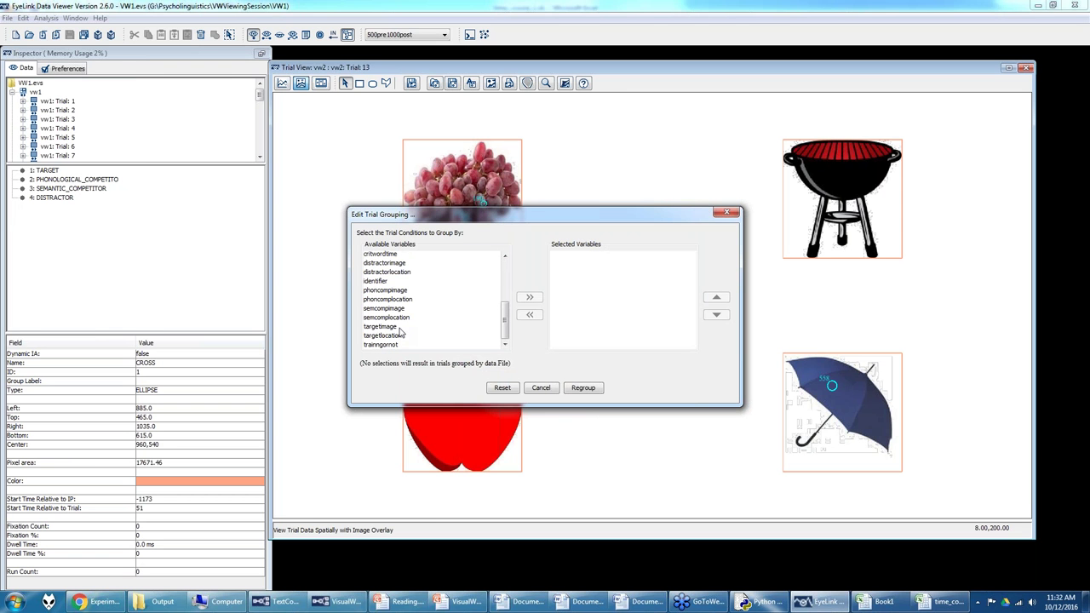
Step: Group trials by distractor, phonological, semantic and target location, then view group 1: 3: 4: 2
left_click(397, 300)
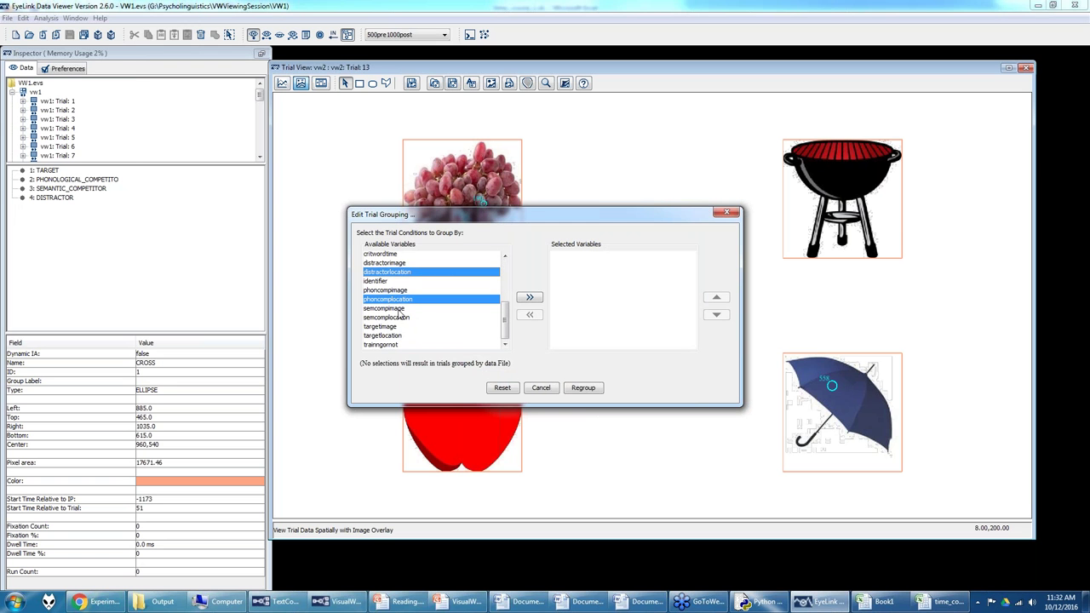
left_click(400, 317, "ctrl")
left_click(404, 336, "ctrl")
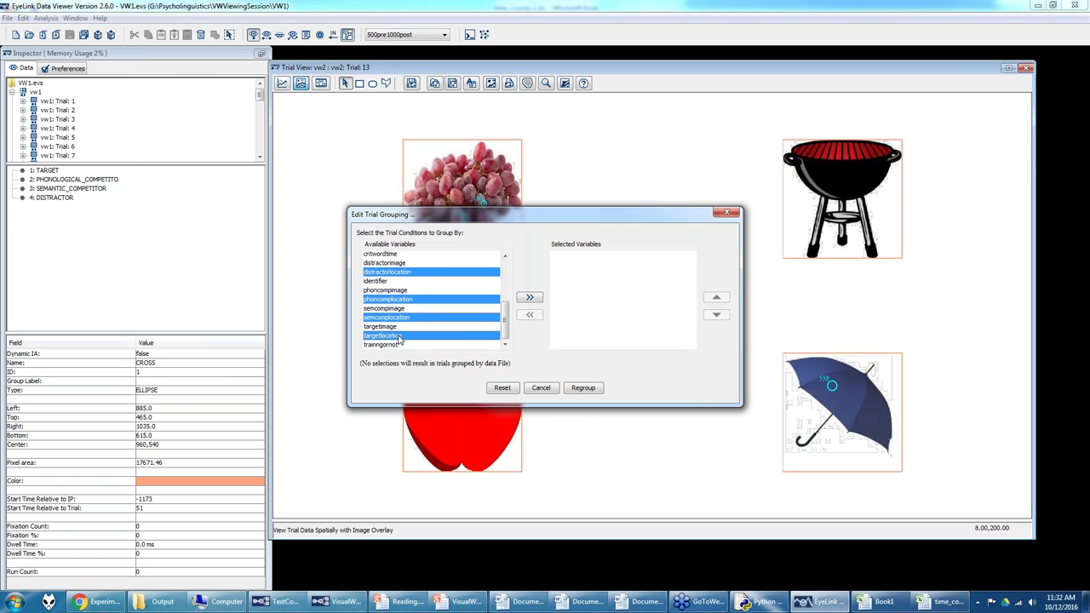
left_click(530, 297)
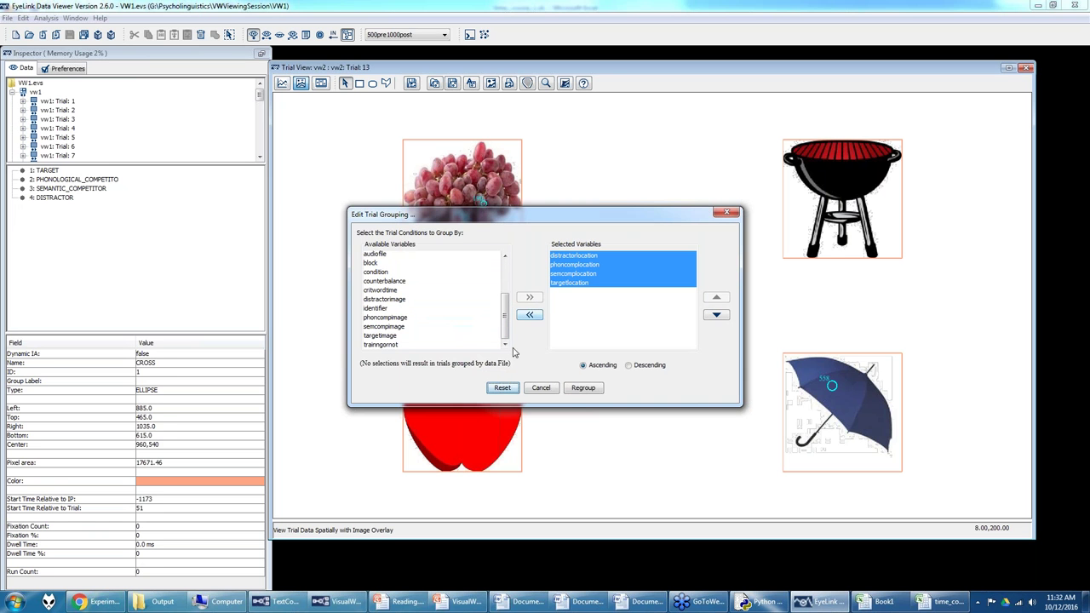
left_click(583, 388)
left_click(39, 91)
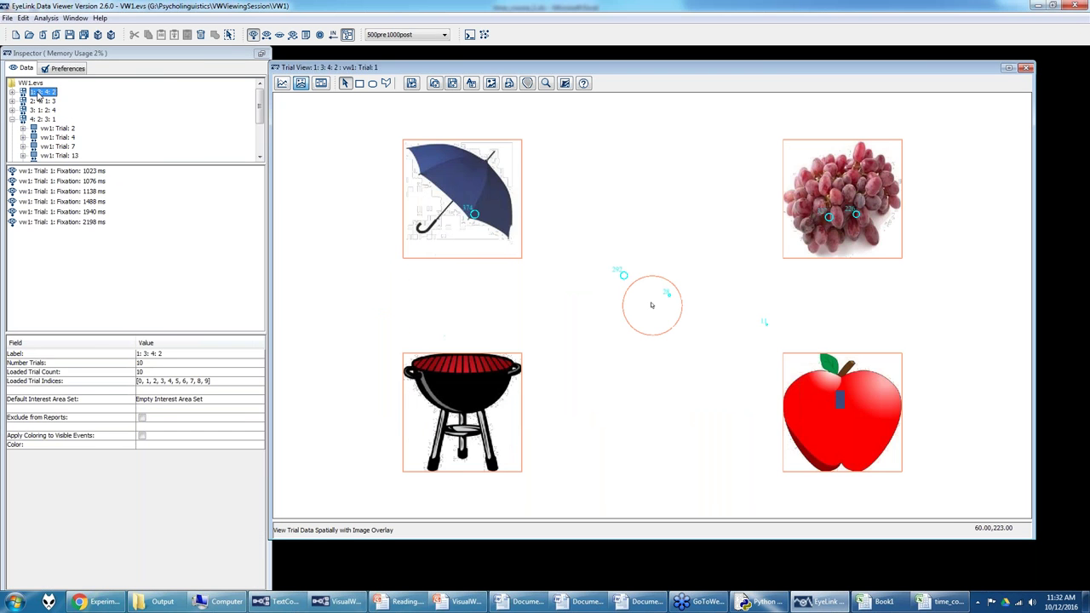
Step: Delete the central CROSS interest area from vw1 Trial 1 in group 1: 3: 4: 2
left_click(12, 92)
left_click(72, 92)
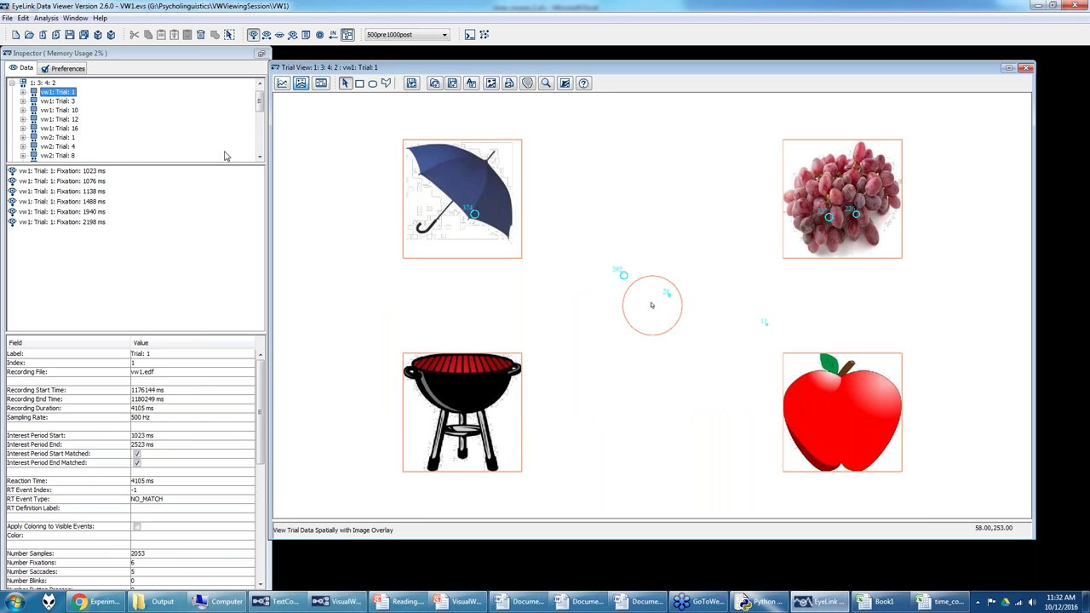
left_click(667, 284)
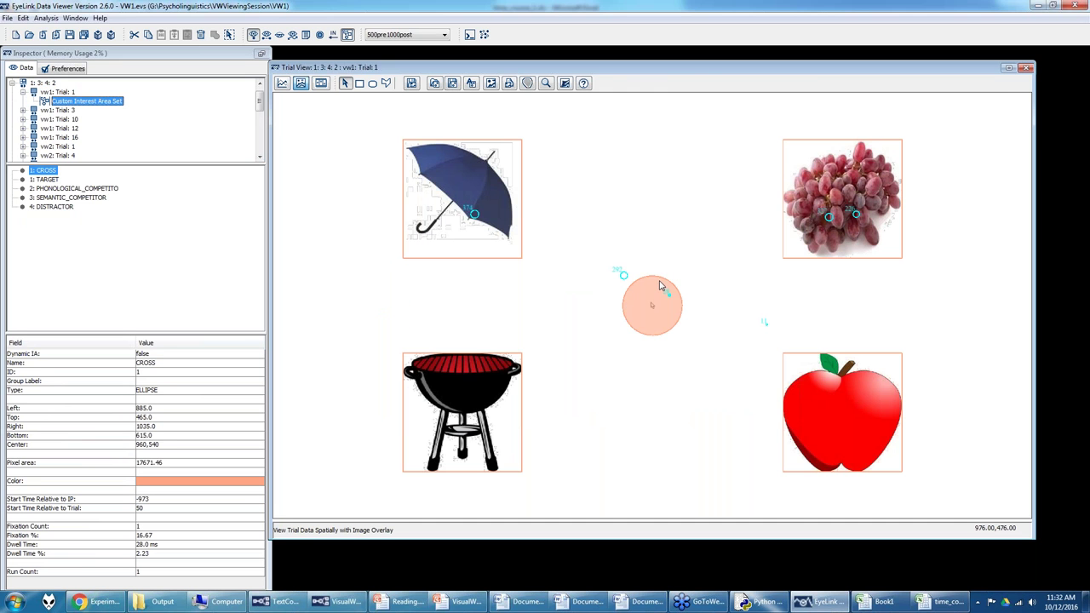
key("Delete")
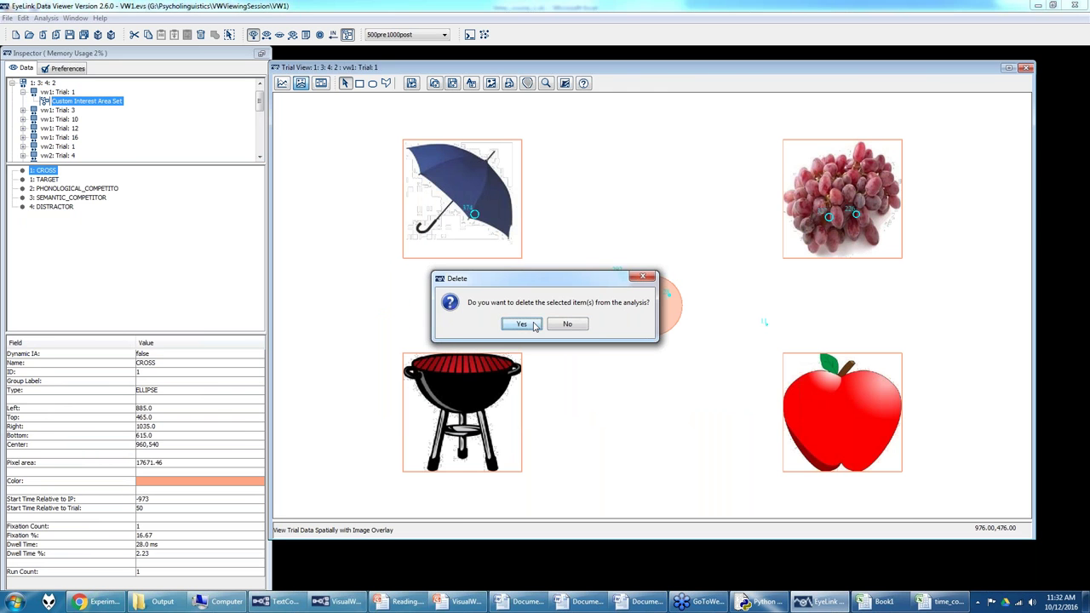
left_click(535, 324)
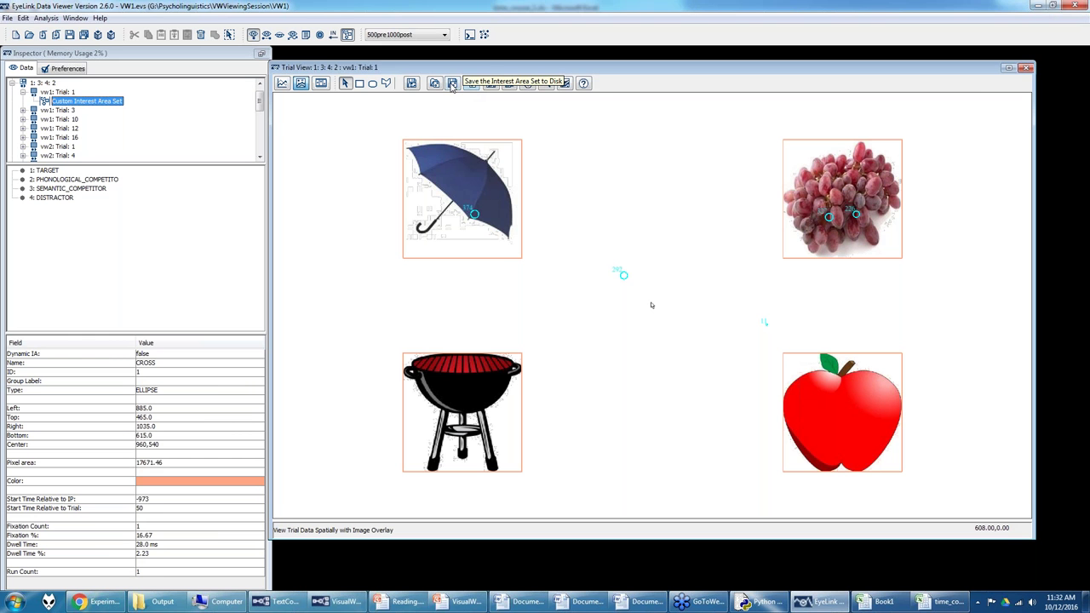
Step: Save the interest area set to the Desktop as 1342 and add it to the templates
left_click(471, 84)
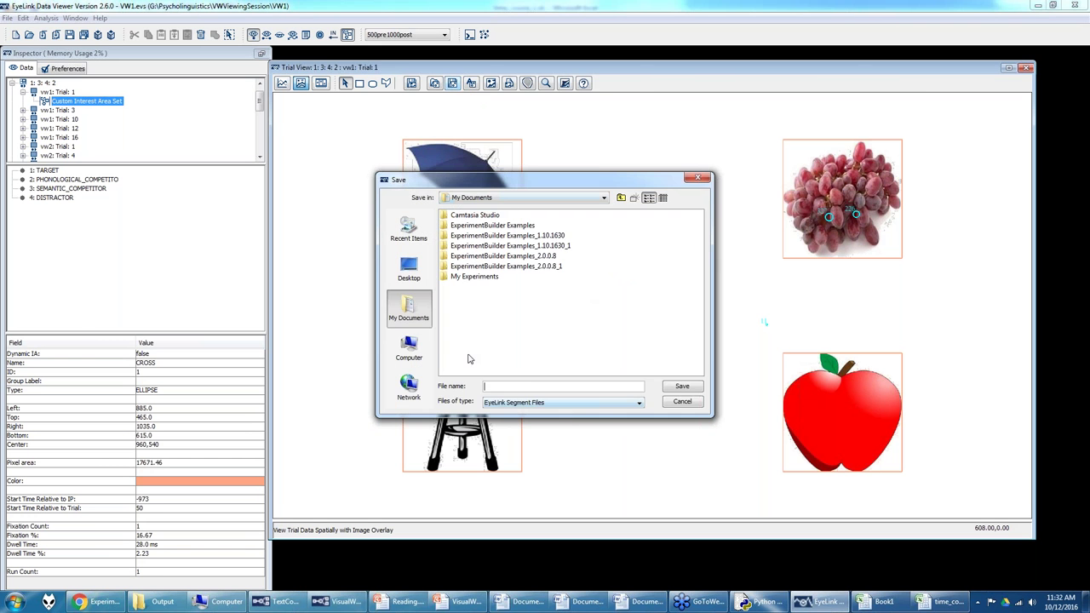
left_click(408, 271)
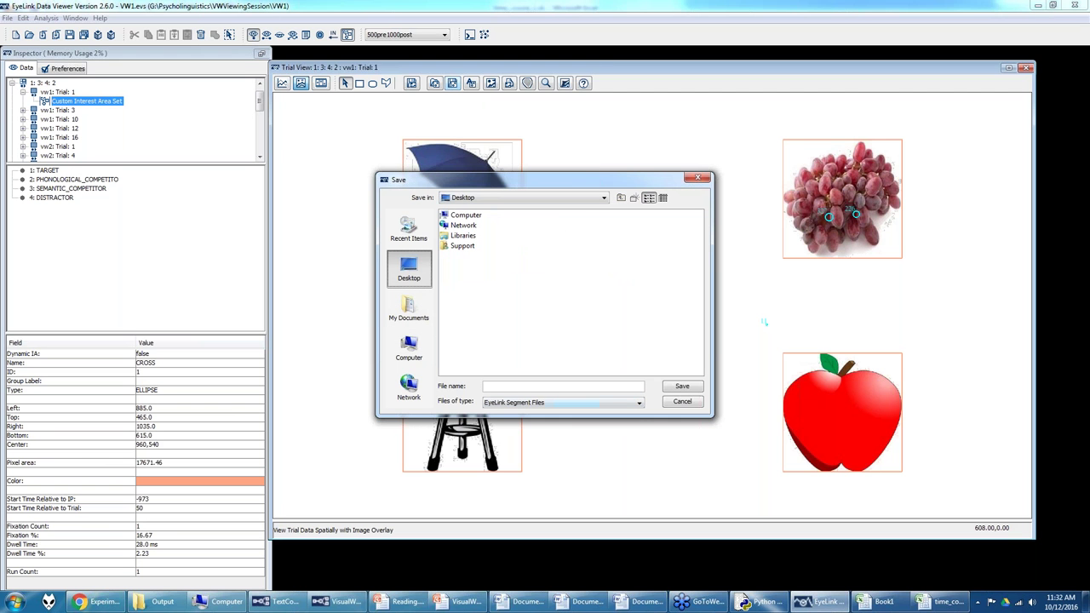
type("1342")
left_click(679, 388)
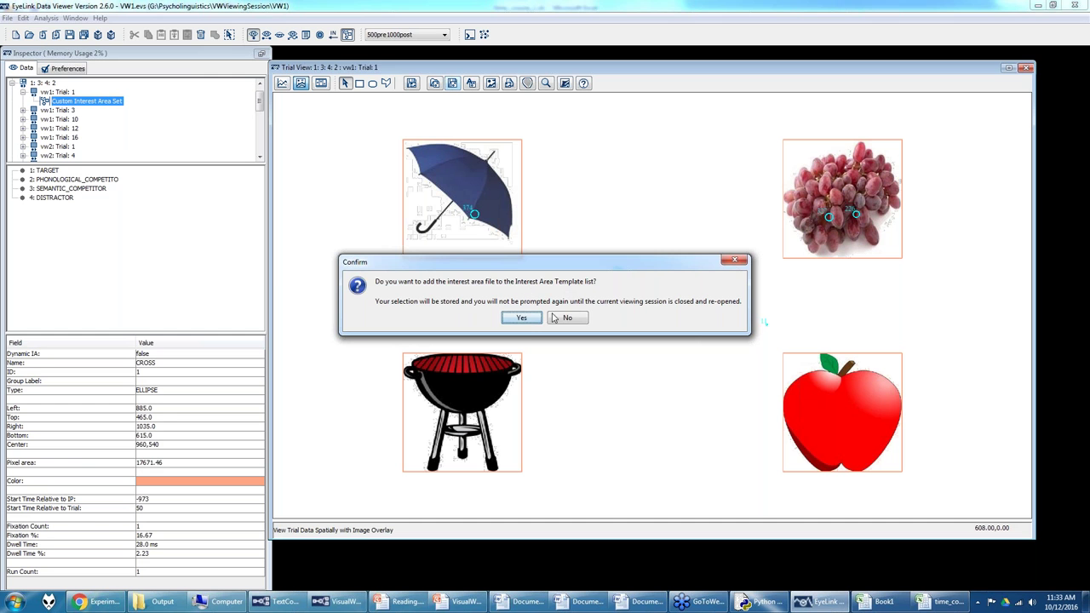
left_click(526, 319)
Step: Check Trials 3, 10 and 12 of the group
left_click(54, 110)
left_click(57, 119)
left_click(57, 128)
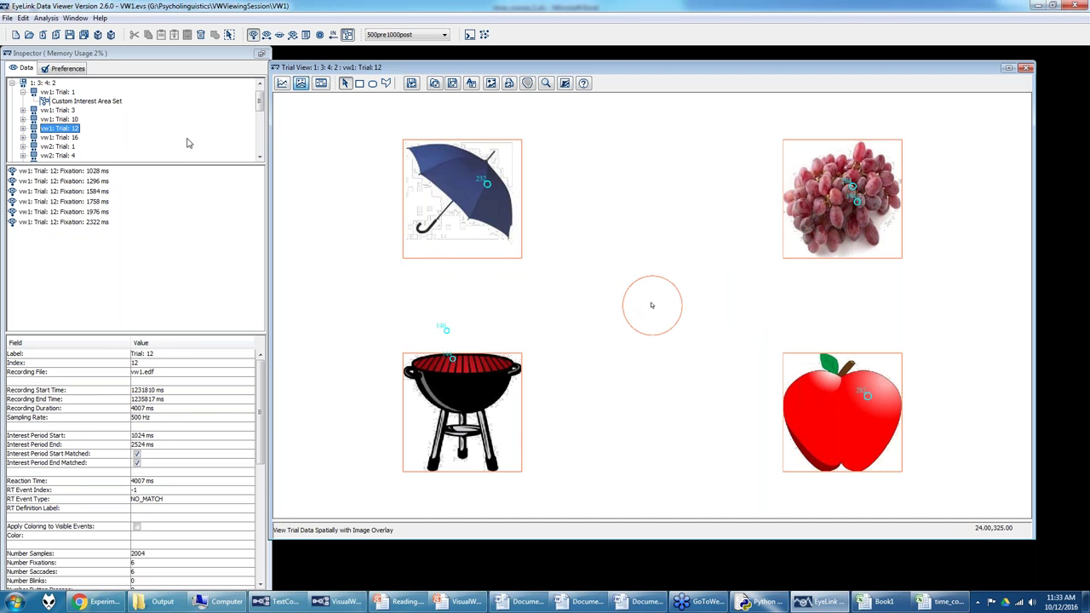
Step: Set 1342.ias as the group's Default Interest Area Set
left_click(46, 83)
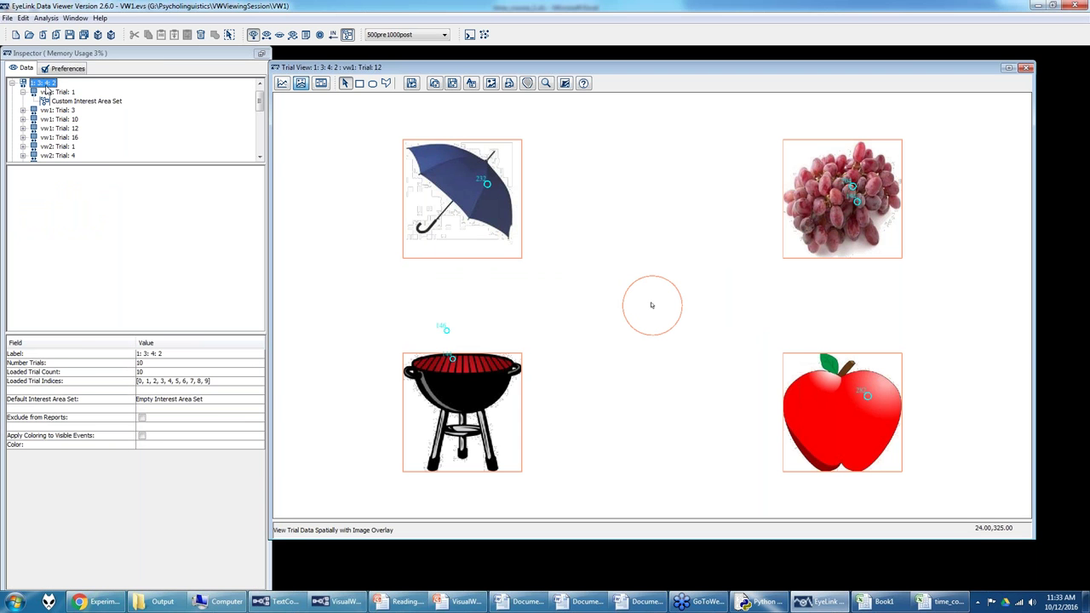
left_click(188, 398)
left_click(169, 419)
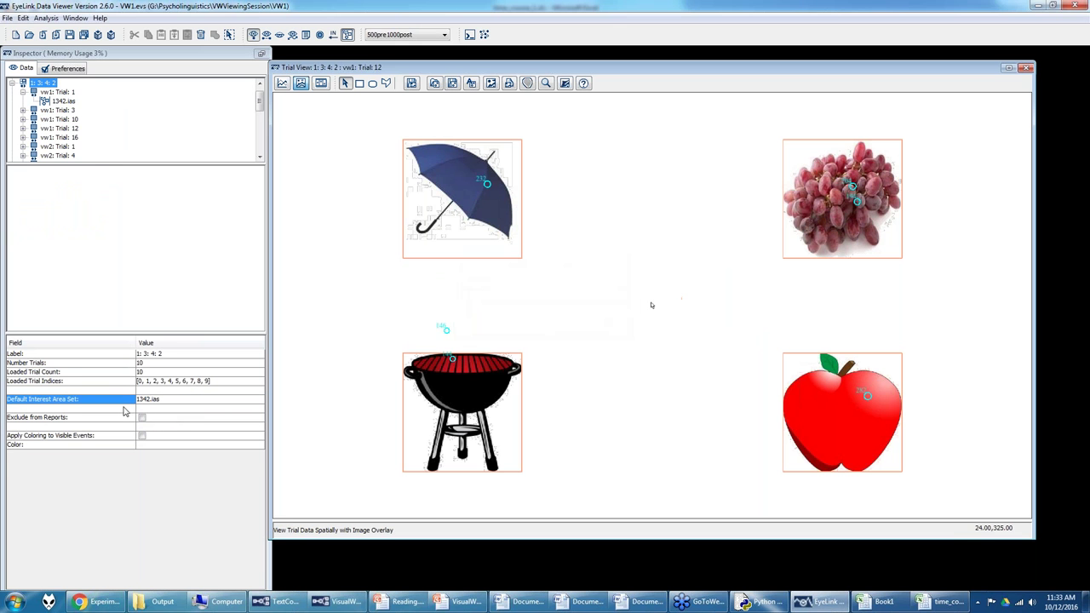
Step: Step through the group's trials to Trial 16, then return to the time_course_1 spreadsheet
left_click(66, 114)
left_click(65, 121)
left_click(65, 129)
left_click(66, 139)
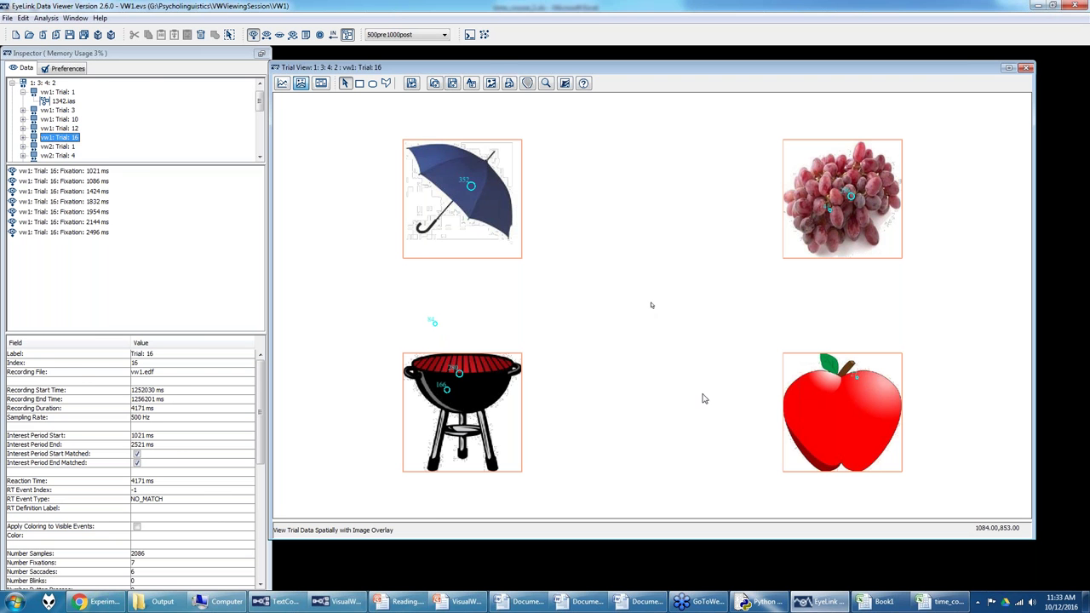
left_click(945, 601)
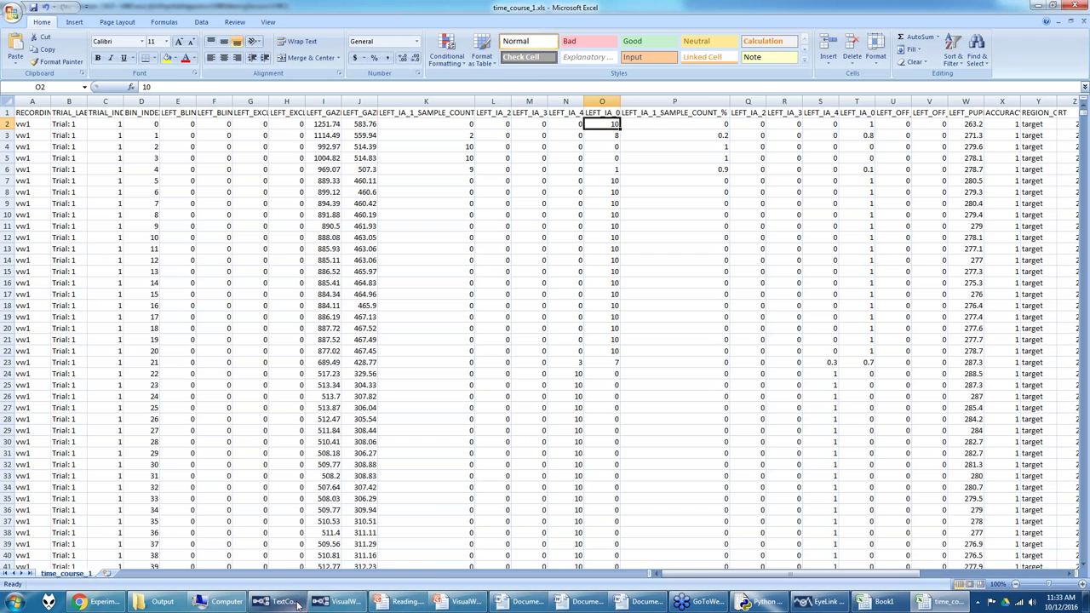
Step: Leave Excel and bring up the Reading.pptx presentation from the taskbar previews
mouse_move(334, 605)
left_click(368, 543)
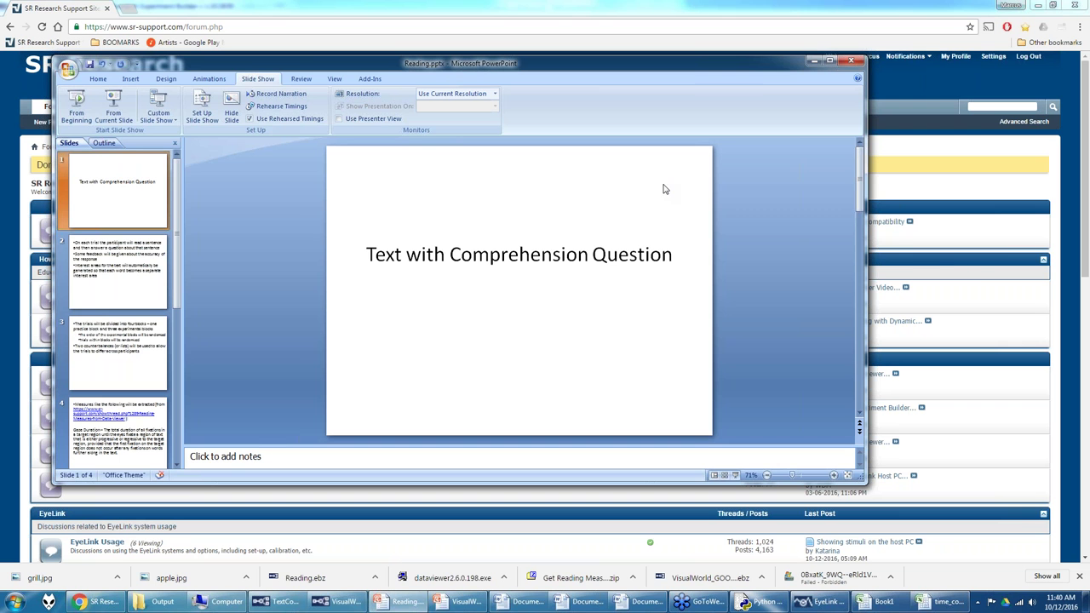
Step: Browse the Experiment Builder Video Tutorial Series thread's links, then go back to Video Tutorials
left_click(977, 270)
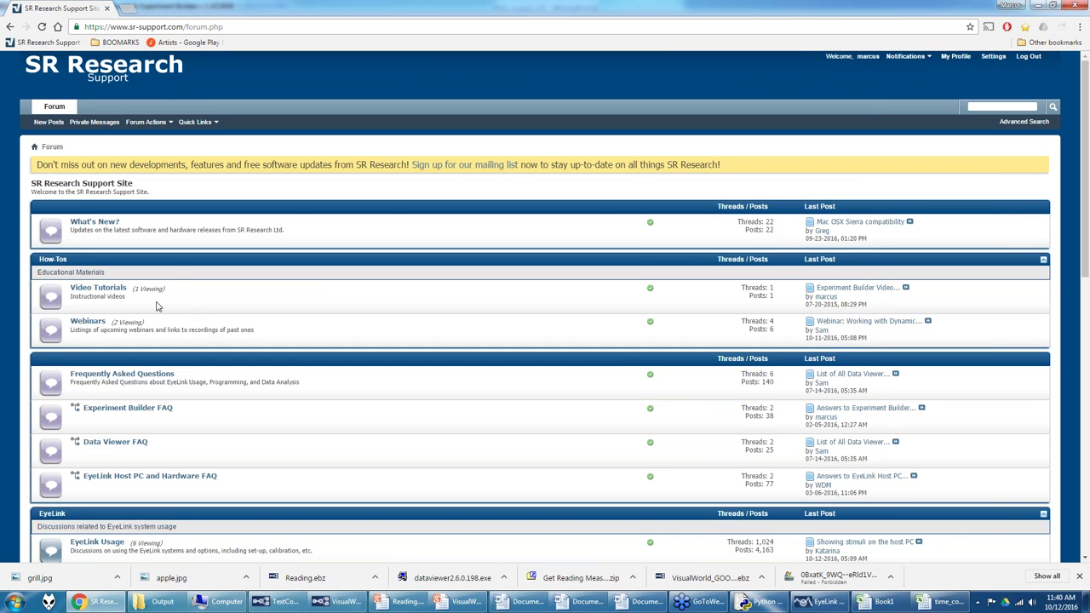
left_click(120, 290)
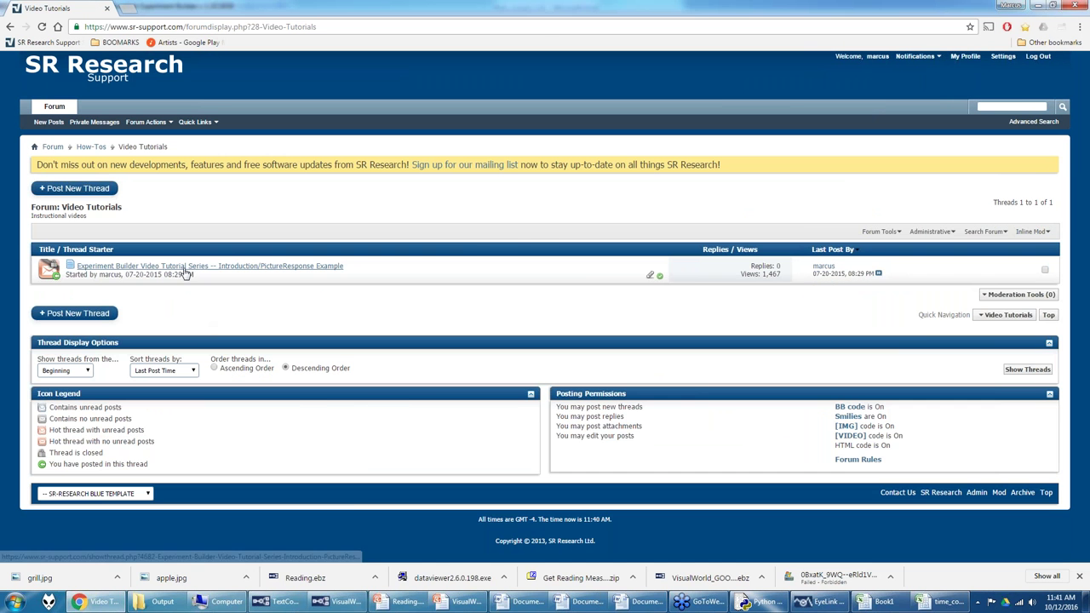
left_click(185, 266)
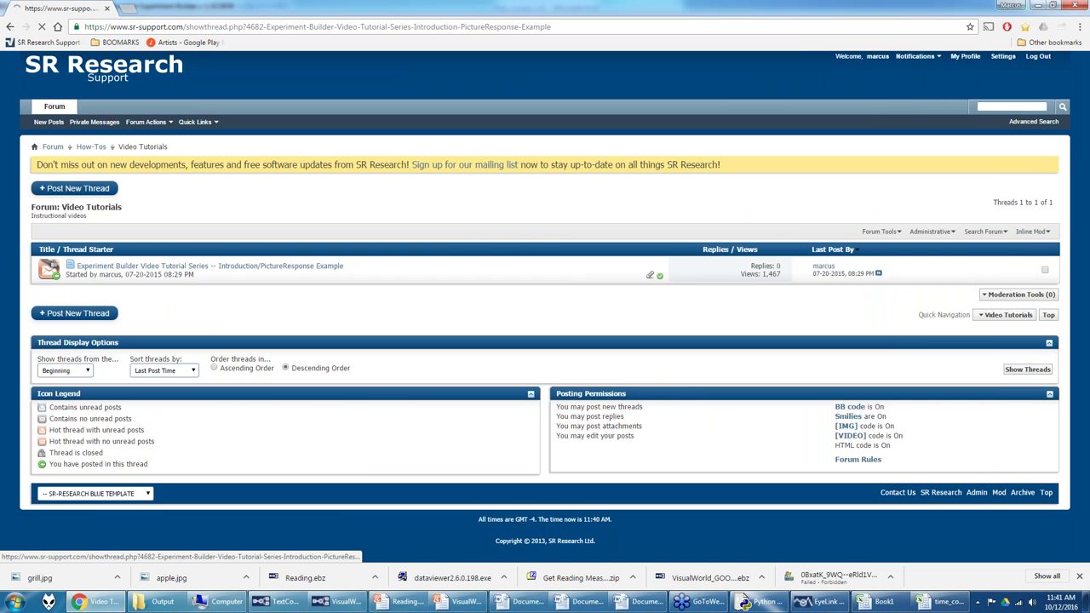
scroll(545, 307, "down", 1)
scroll(229, 347, "down", 4)
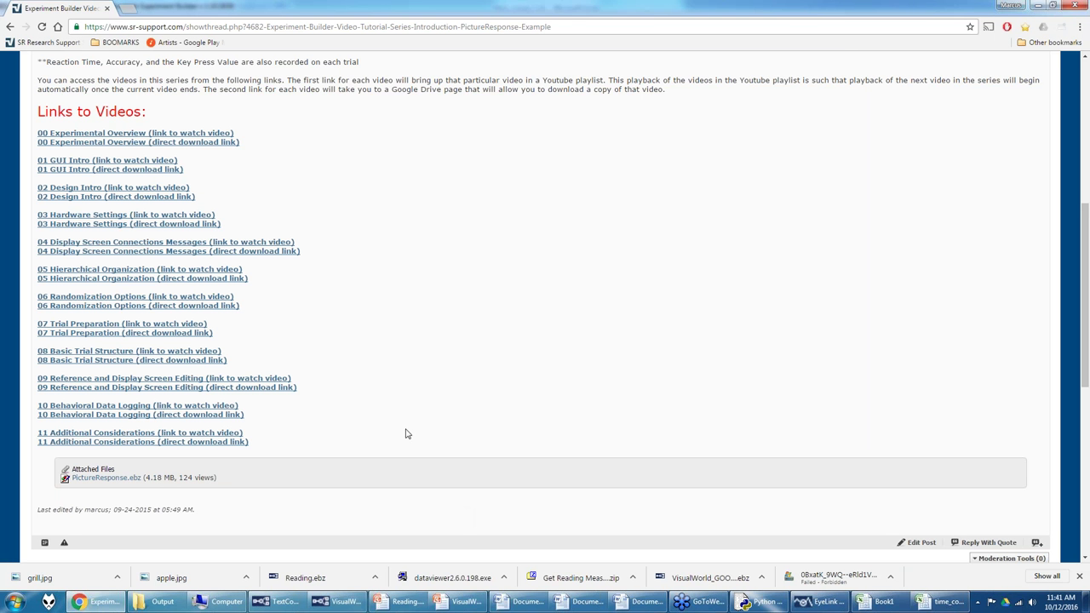
scroll(407, 372, "up", 4)
left_click(10, 27)
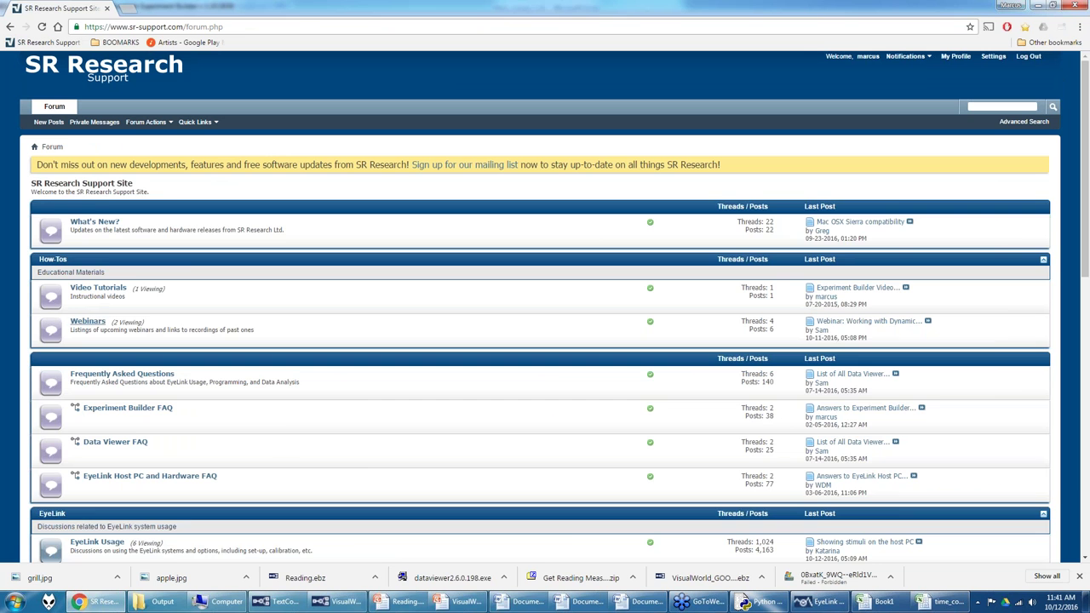
Step: Preview the Webinars forum threads, then switch to TextComprehensionQuestion in Experiment Builder
left_click(88, 321)
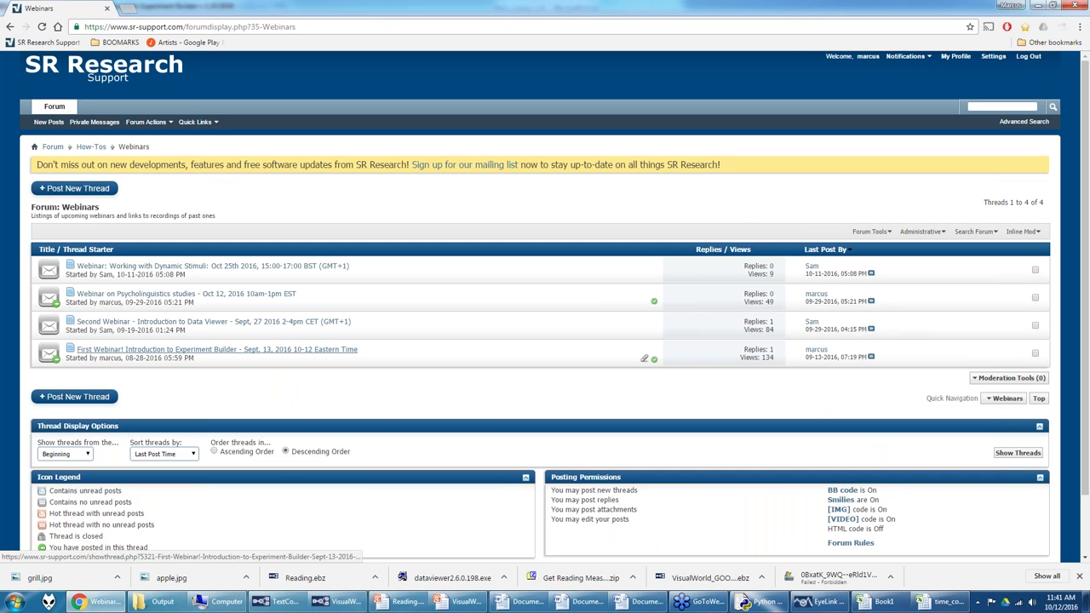
mouse_move(236, 357)
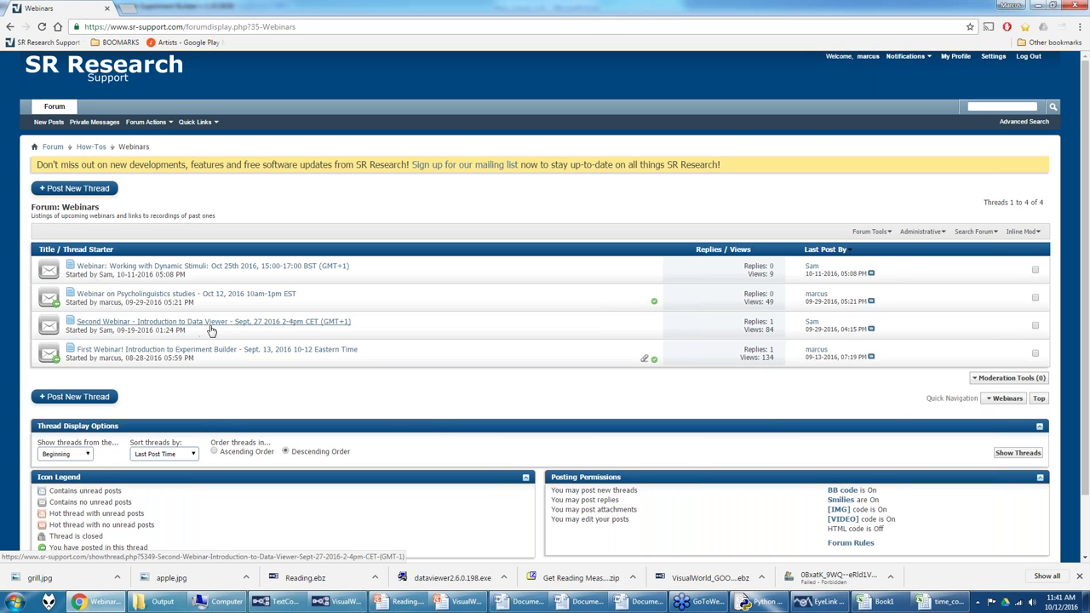
mouse_move(211, 330)
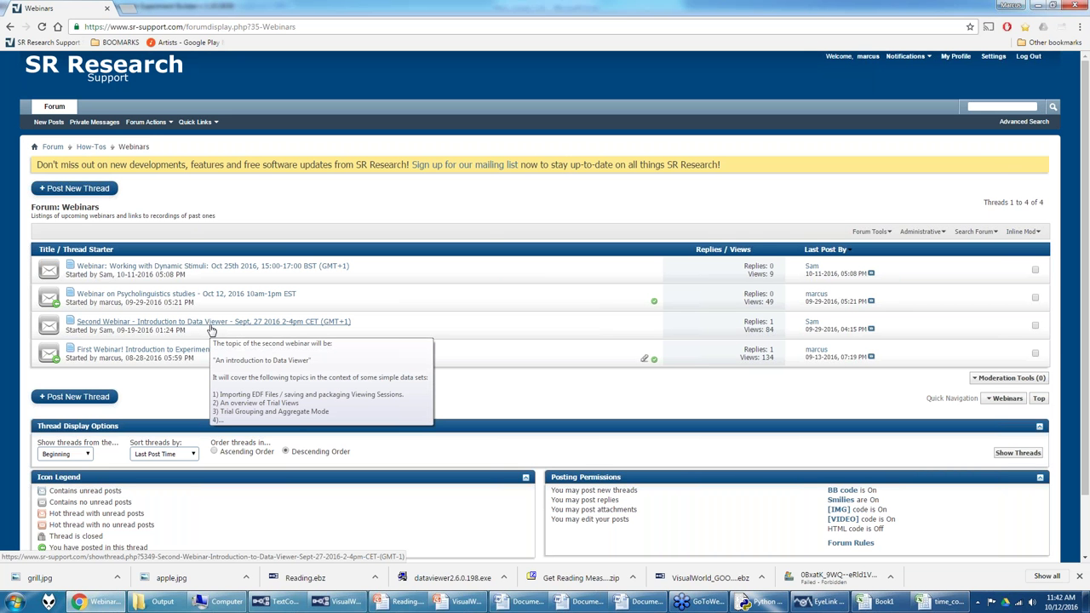
mouse_move(270, 603)
left_click(245, 545)
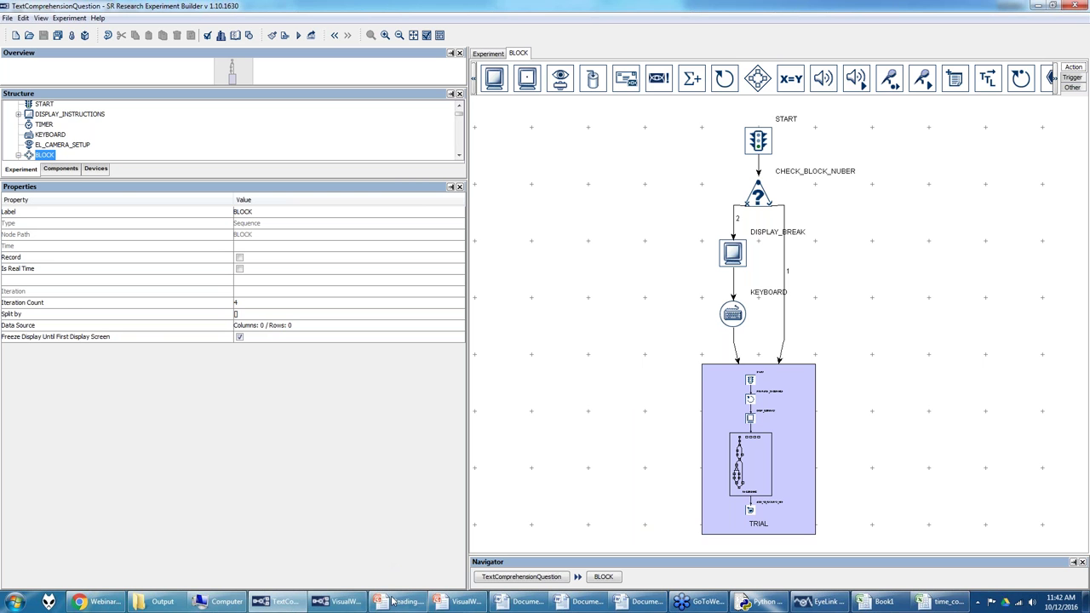
Step: Bring Reading.pptx in PowerPoint back in front of Experiment Builder
mouse_move(395, 604)
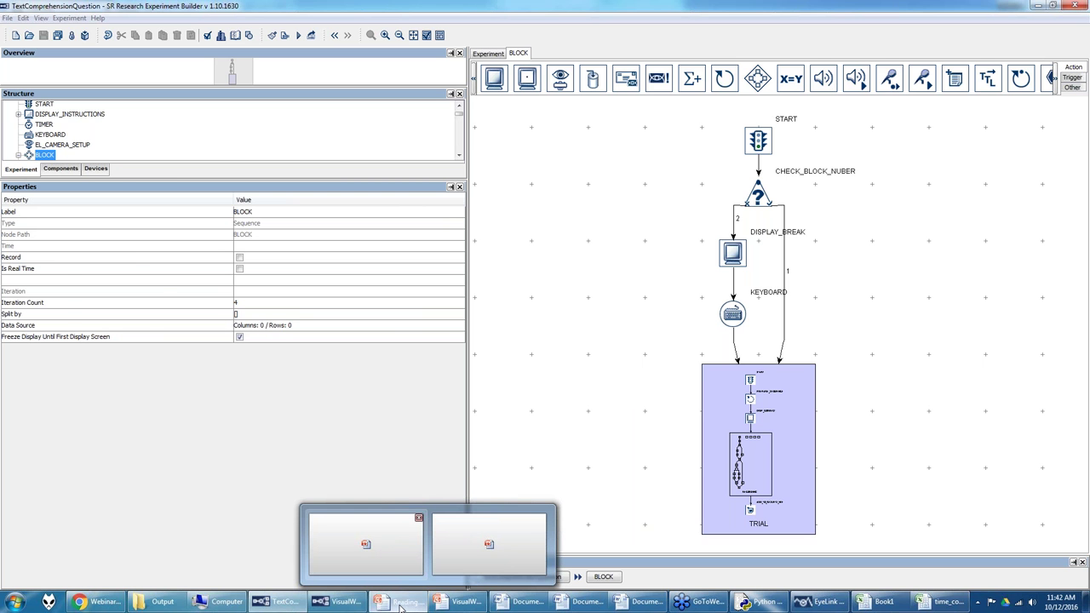
left_click(401, 549)
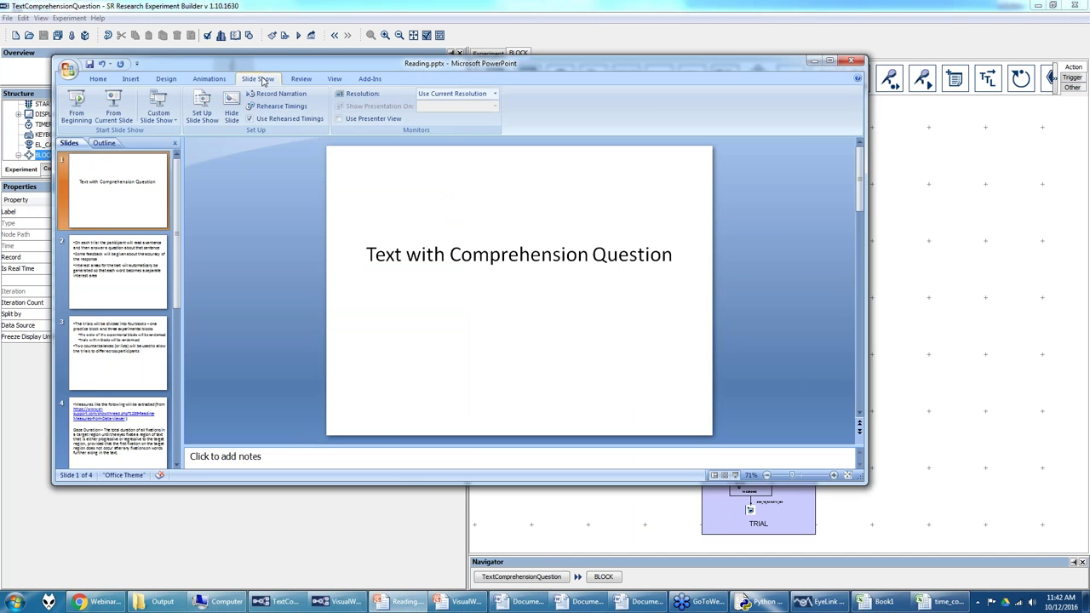
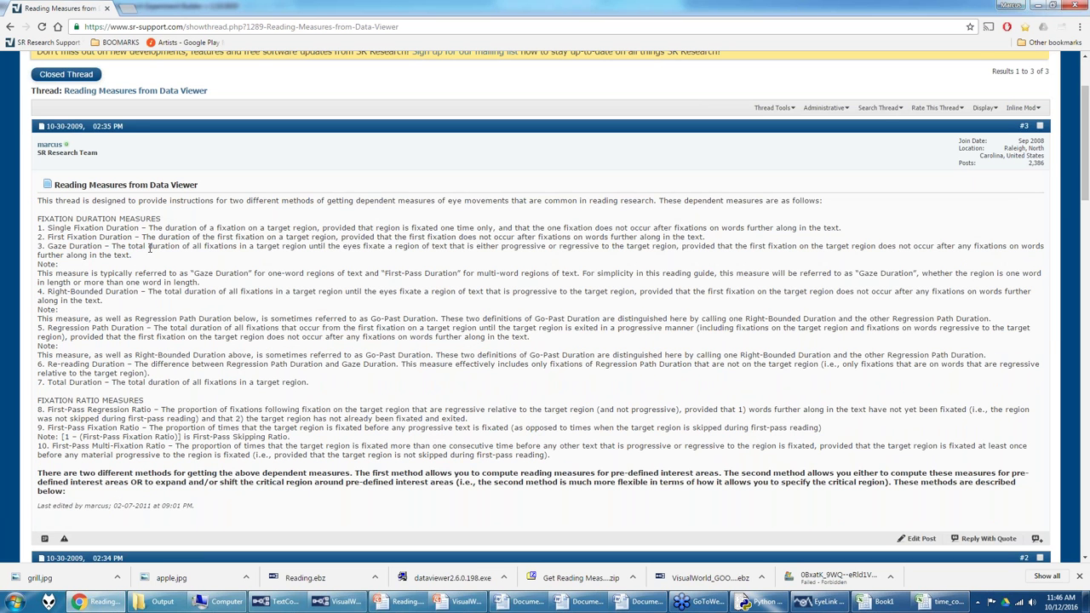
Step: Bring the TextComprehensionQuestion Experiment Builder project window to the front
scroll(149, 248, "down", 8)
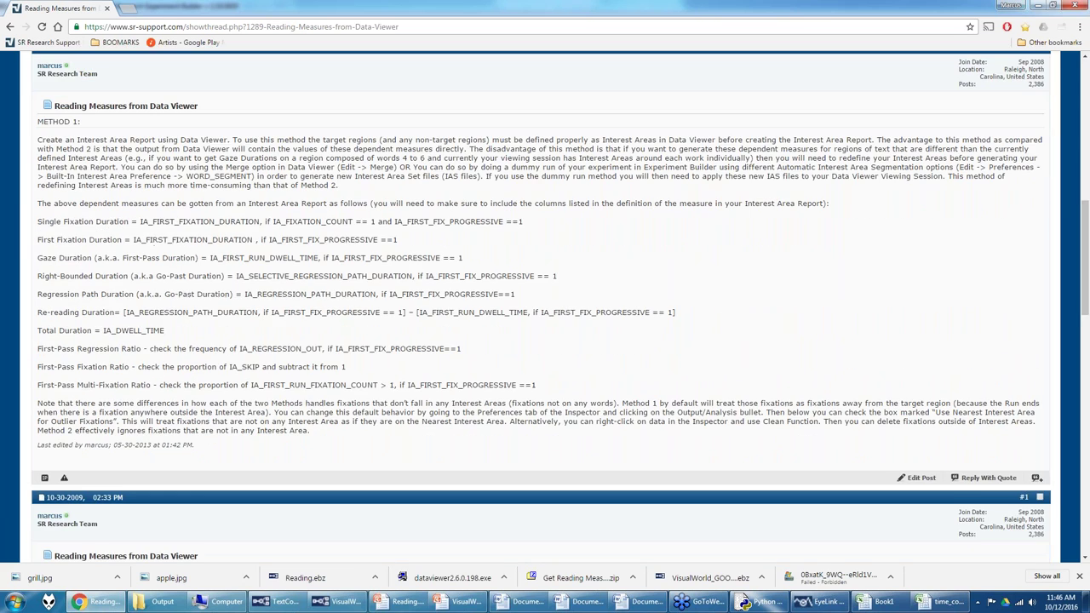
scroll(217, 334, "down", 4)
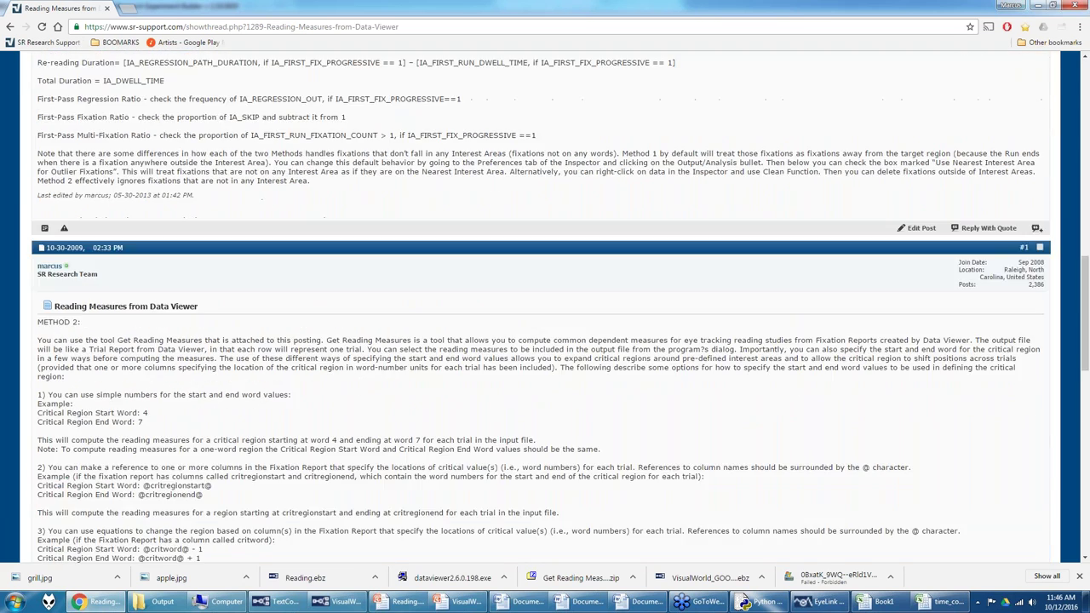
scroll(204, 358, "down", 3)
scroll(208, 359, "up", 9)
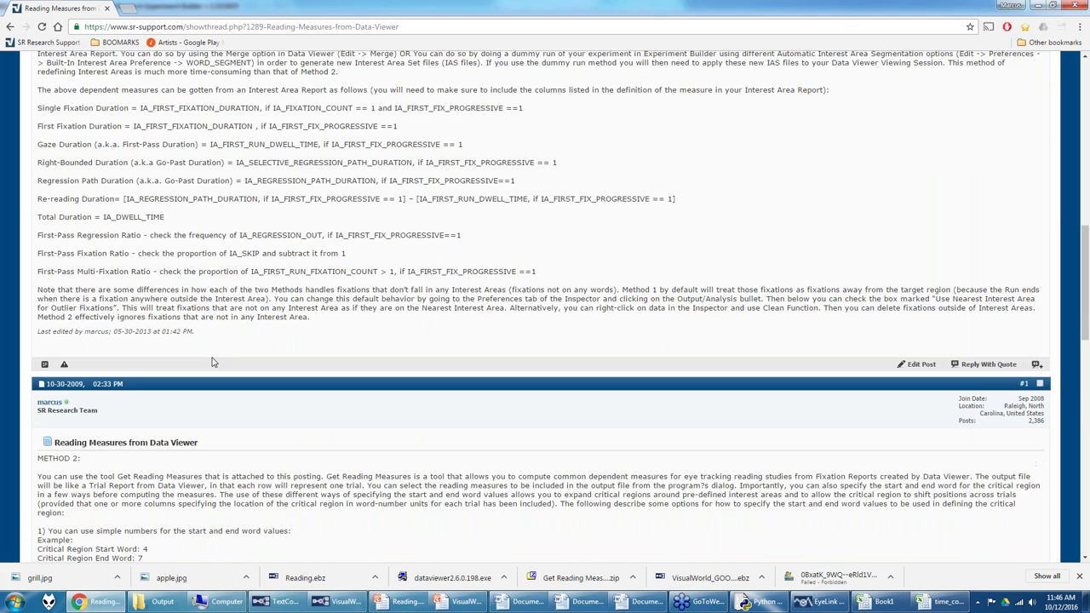
scroll(345, 308, "up", 5)
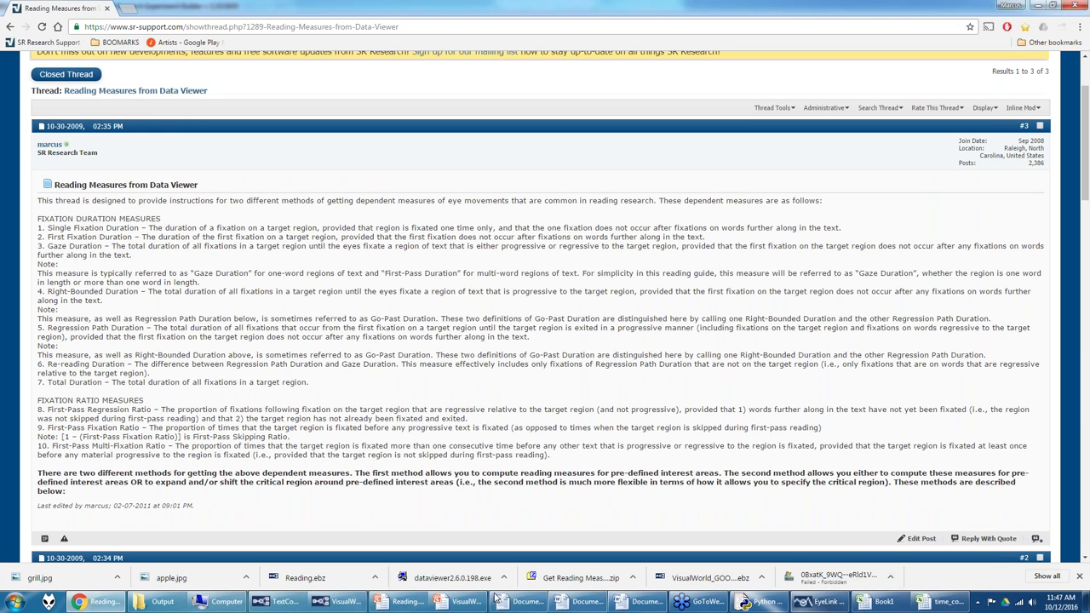
mouse_move(279, 601)
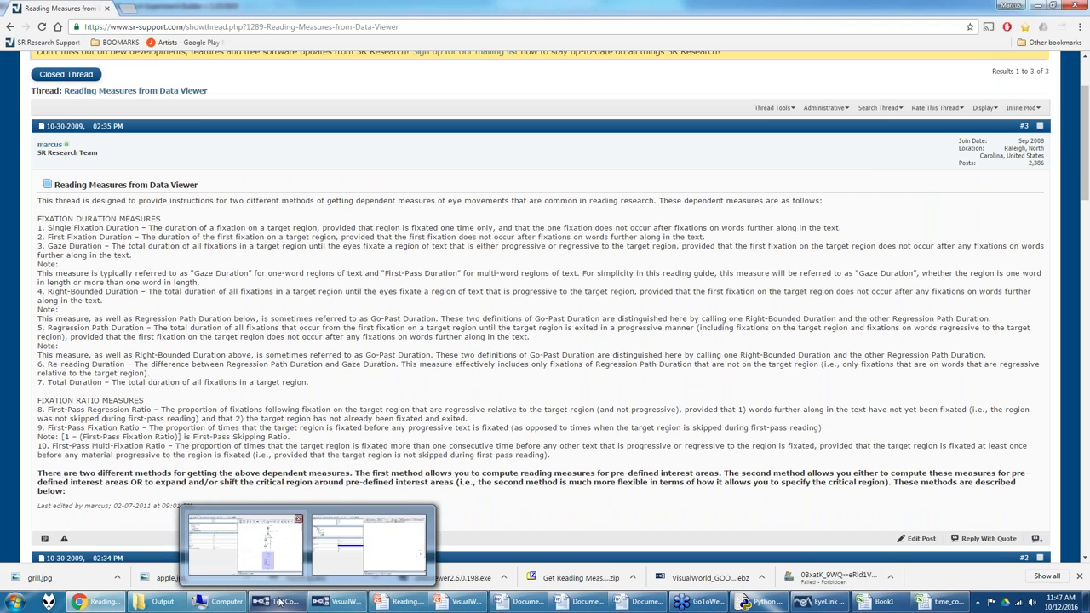
left_click(256, 540)
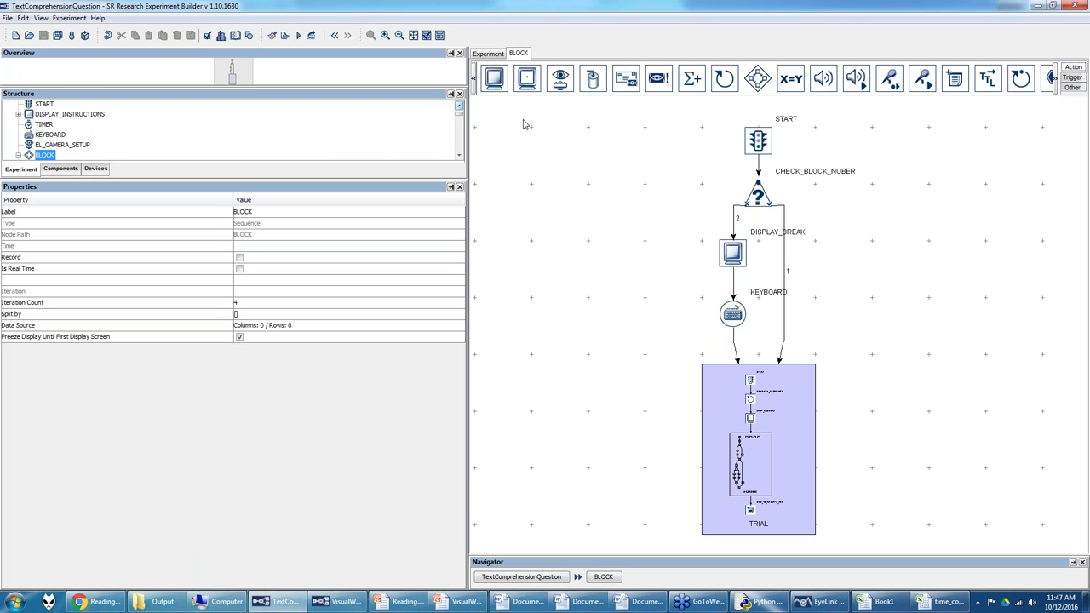
Step: Show the top-level experiment flow with the BLOCK tab closed and the canvas widened
left_click(501, 53)
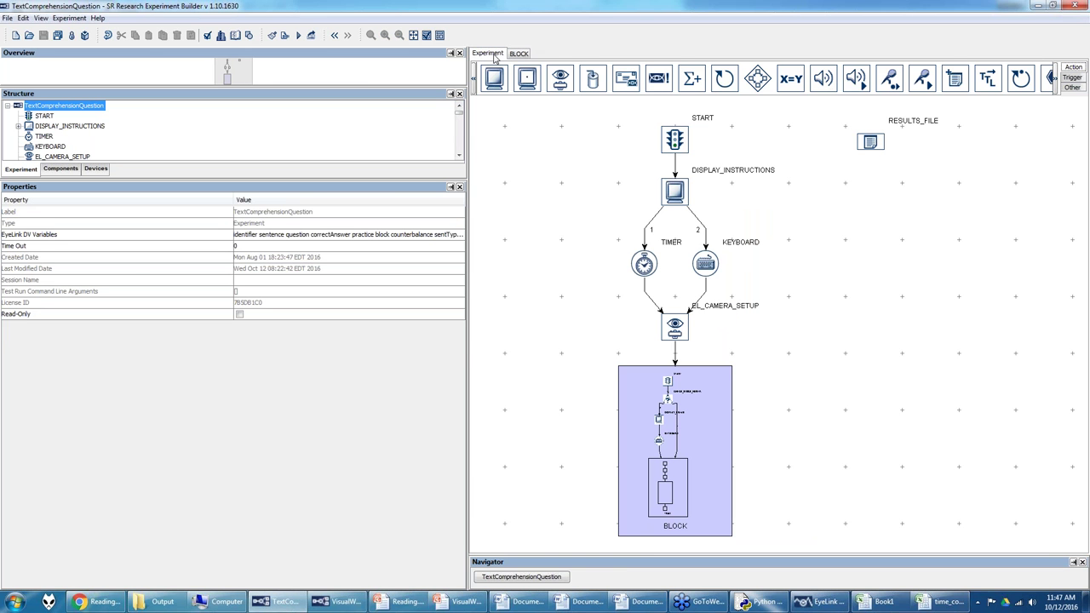
left_click(521, 54)
left_click(528, 57)
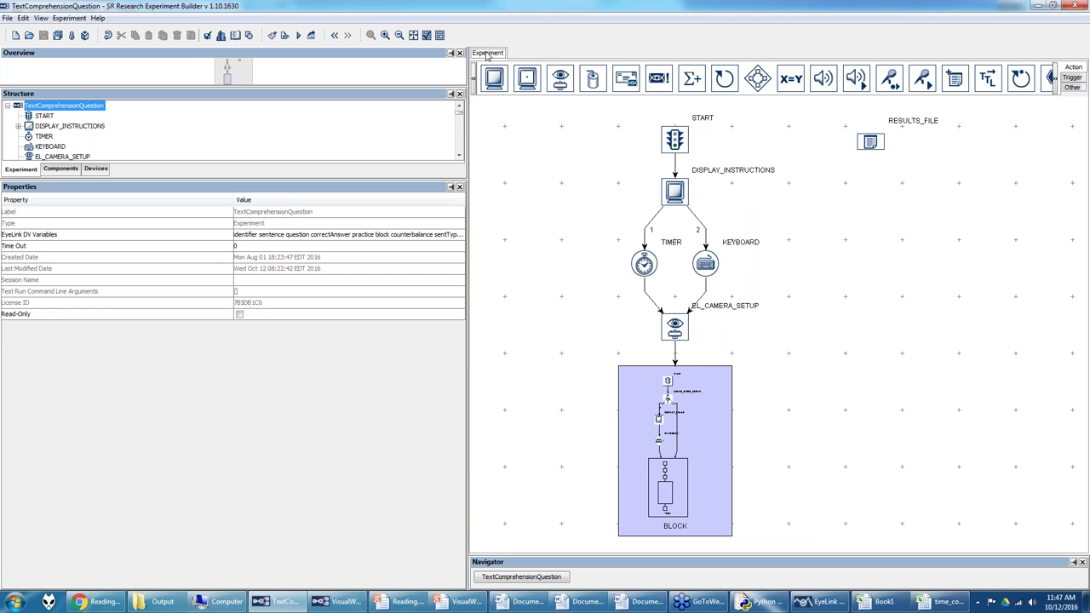
left_click_drag(467, 149, 381, 149)
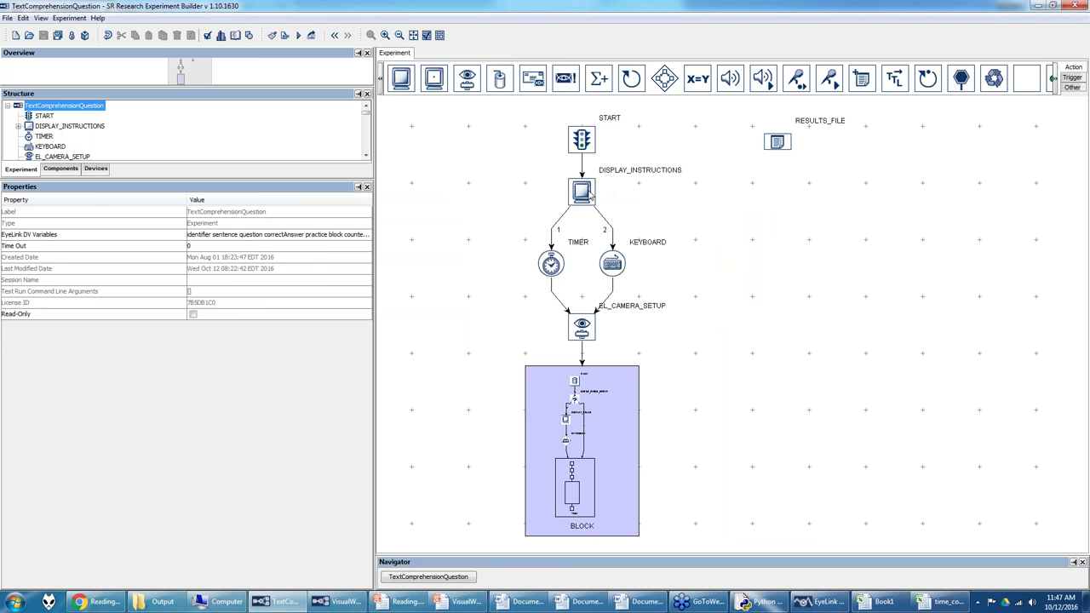
Step: Open the DISPLAY_INSTRUCTIONS screen and review its instructions text
double_click(585, 193)
double_click(491, 134)
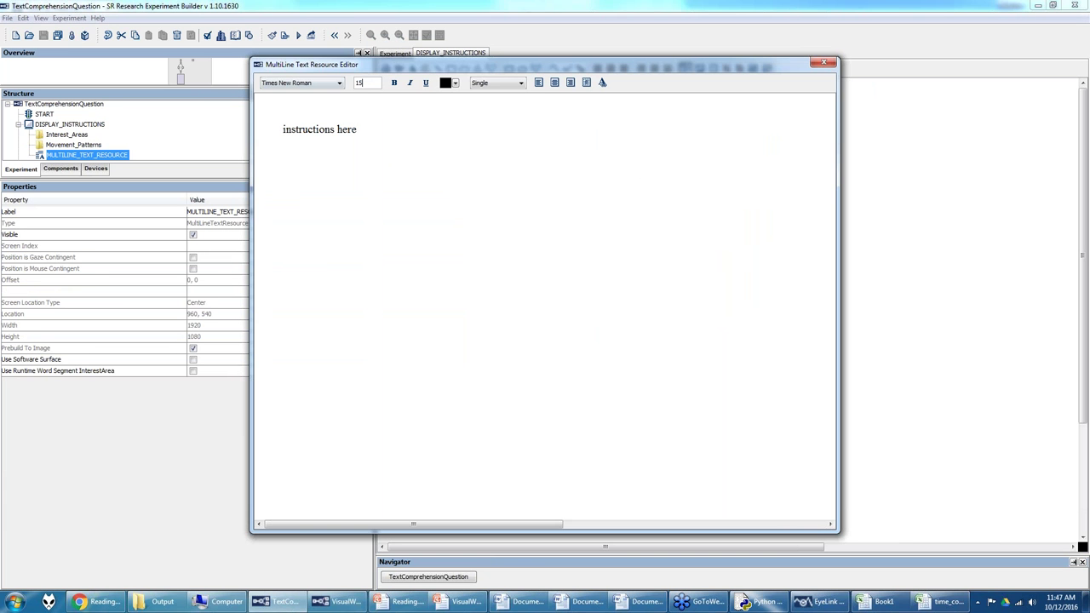
left_click(824, 64)
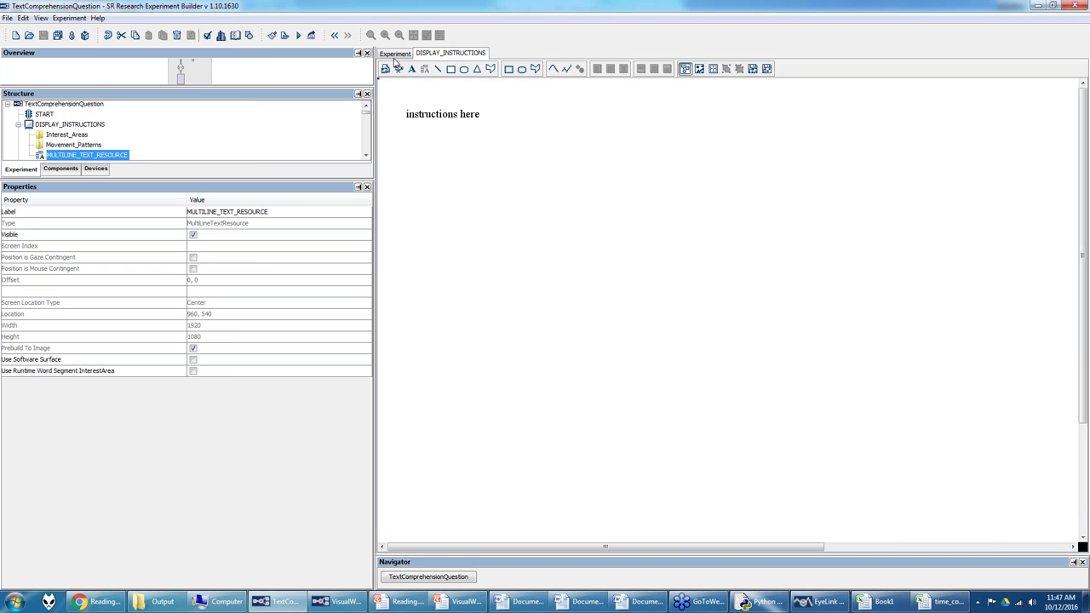
left_click(395, 55)
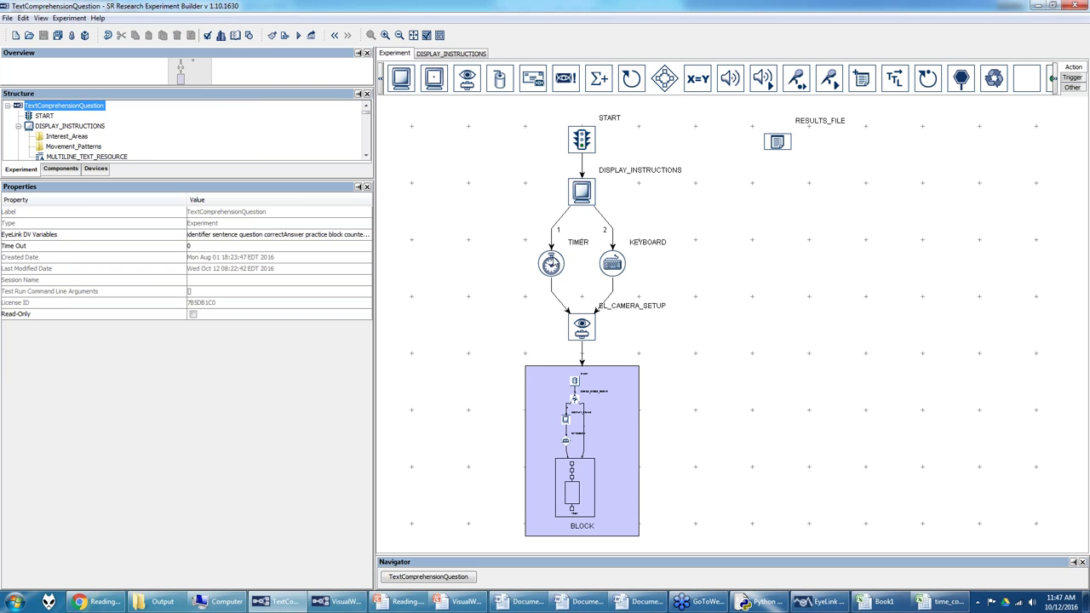
Step: Inspect the TIMER, KEYBOARD and BLOCK properties, with BLOCK's Iteration Count 4
left_click(551, 265)
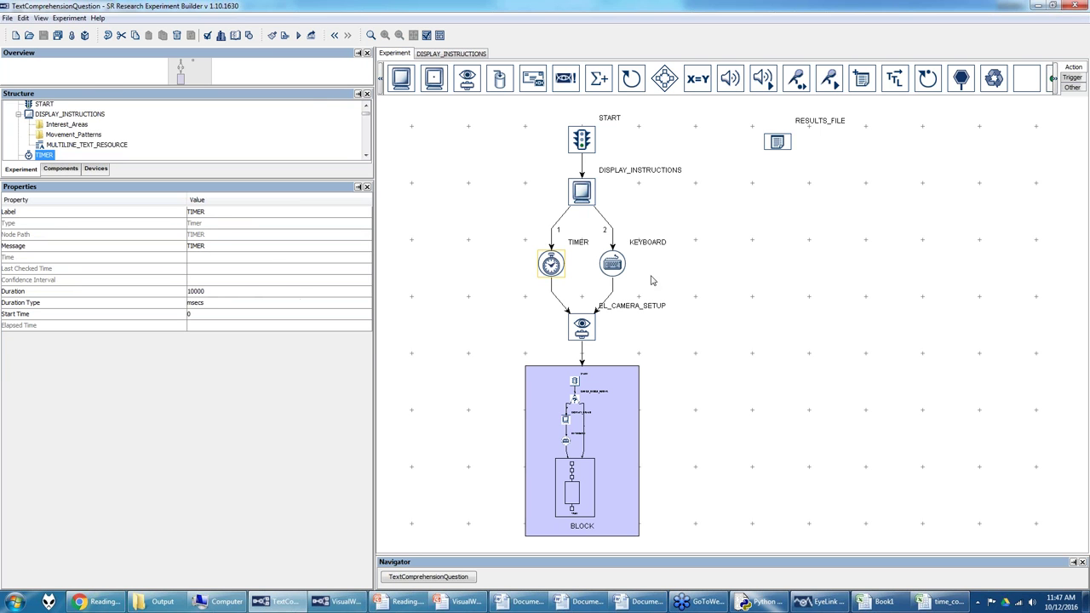
left_click(613, 265)
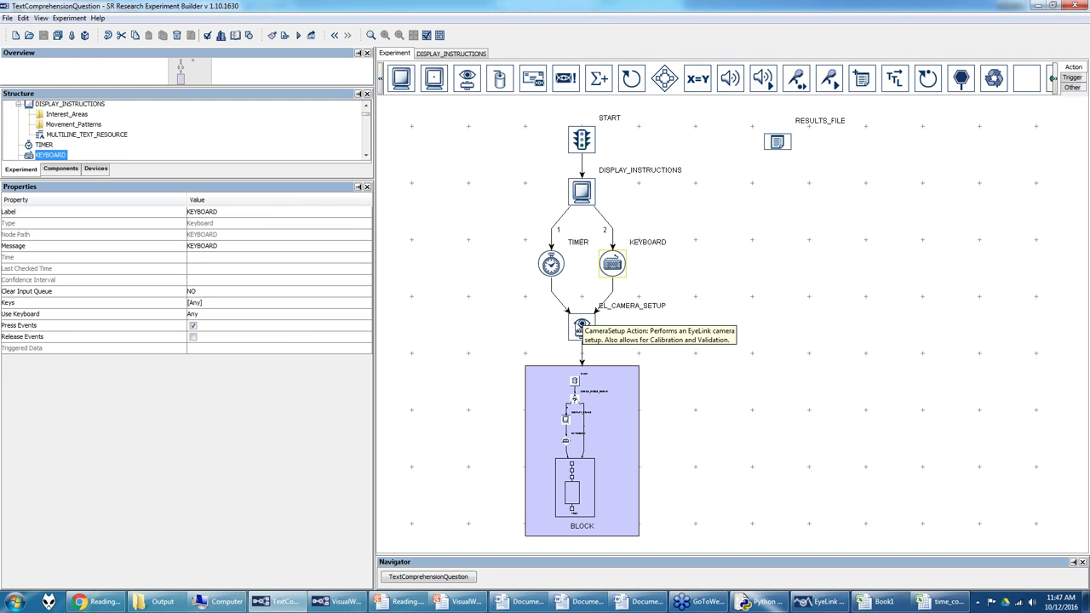
left_click(561, 385)
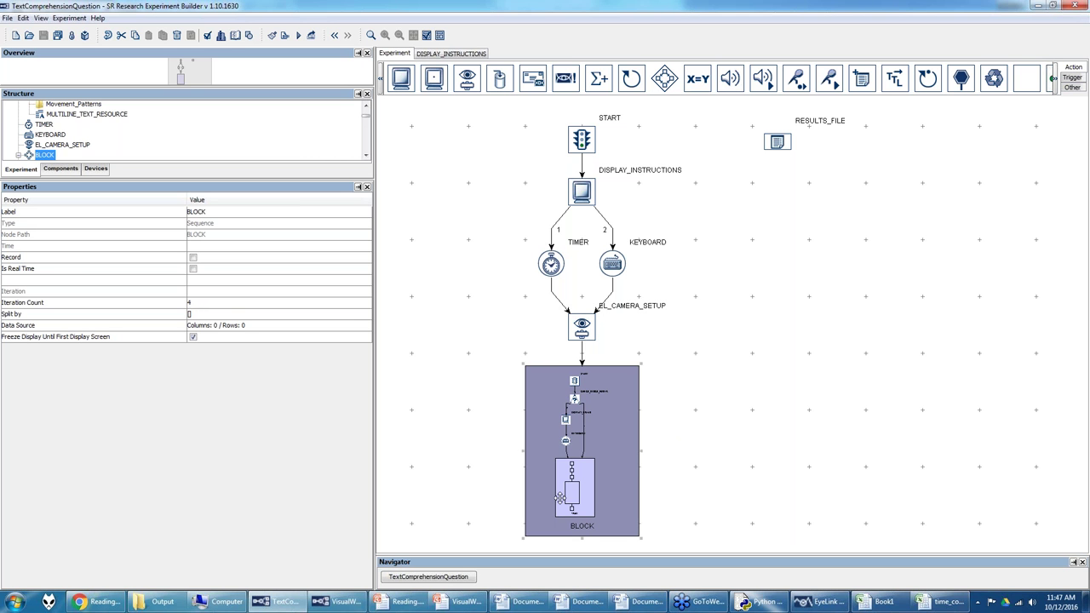
double_click(603, 436)
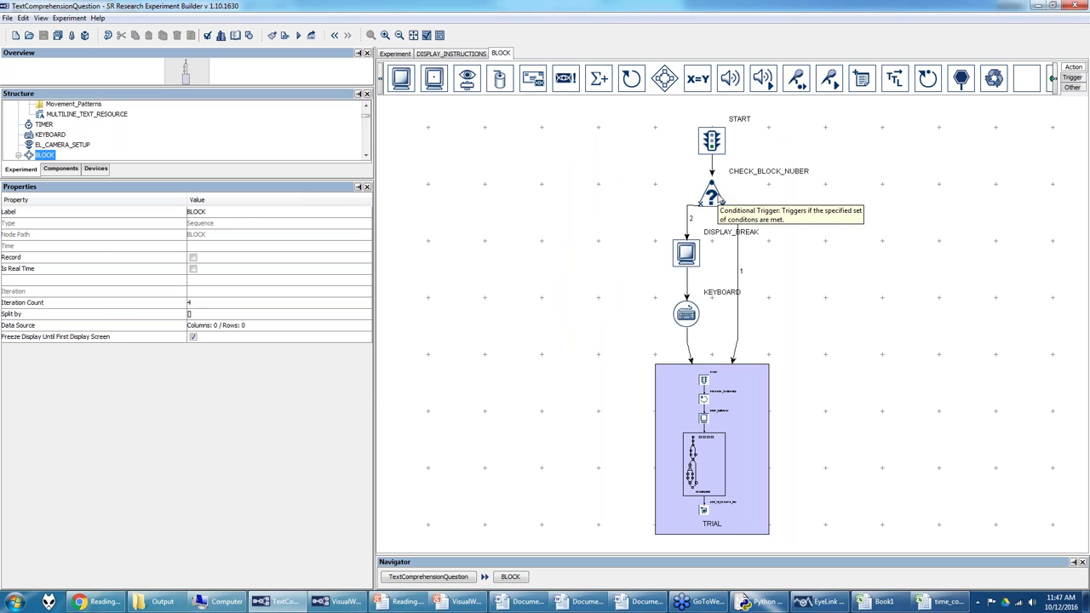
left_click(718, 196)
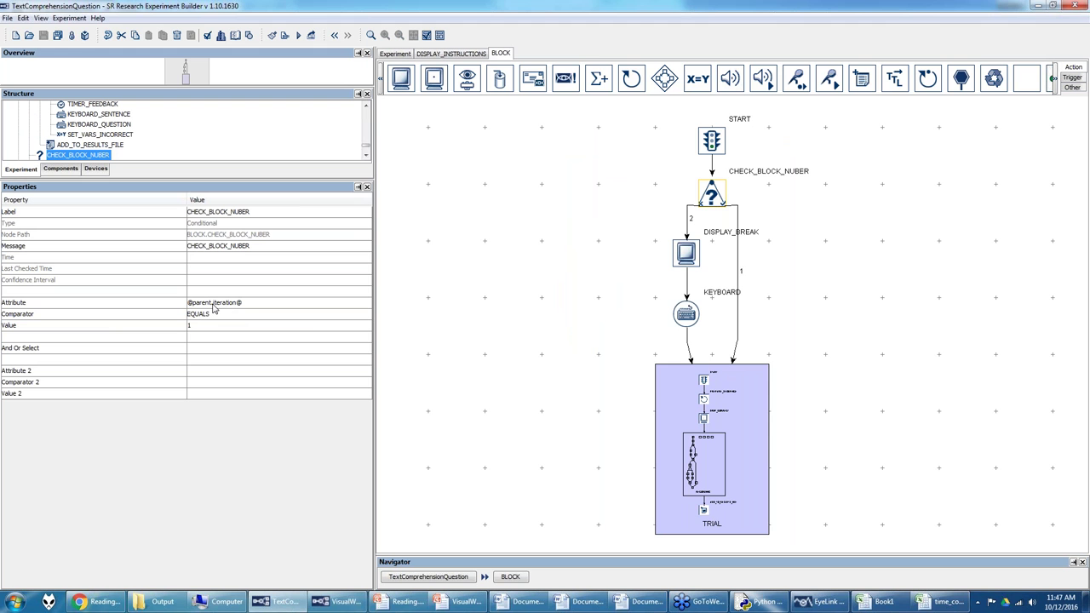
left_click(251, 306)
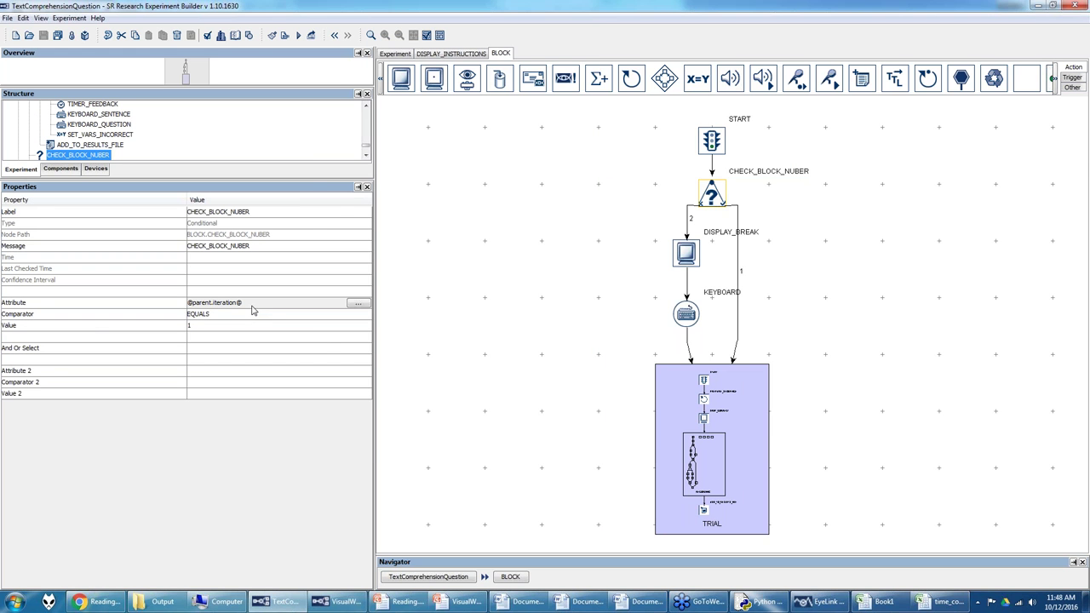
left_click(357, 304)
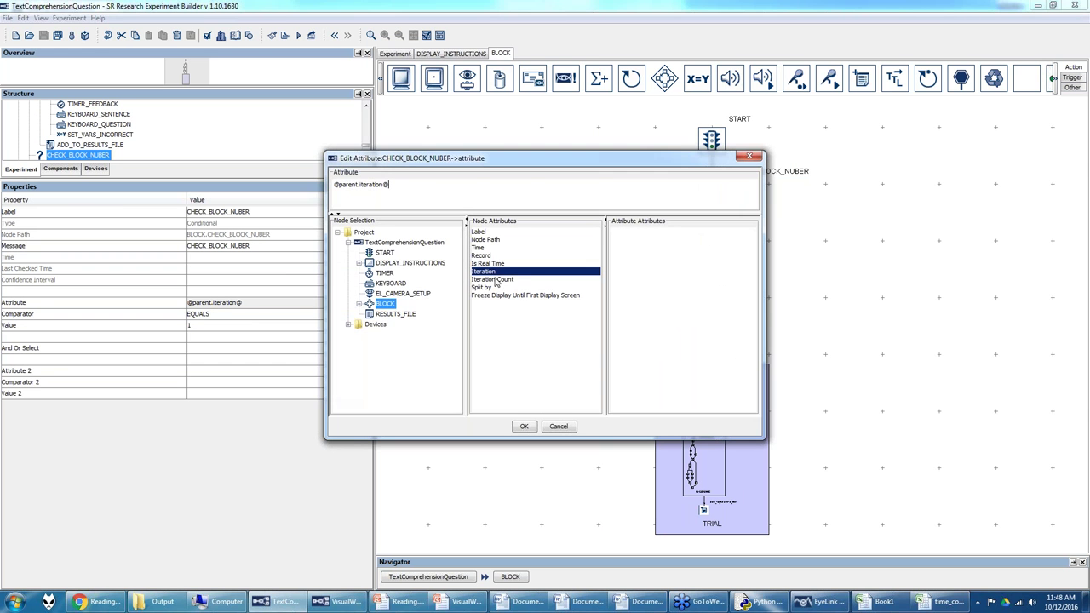
left_click(524, 426)
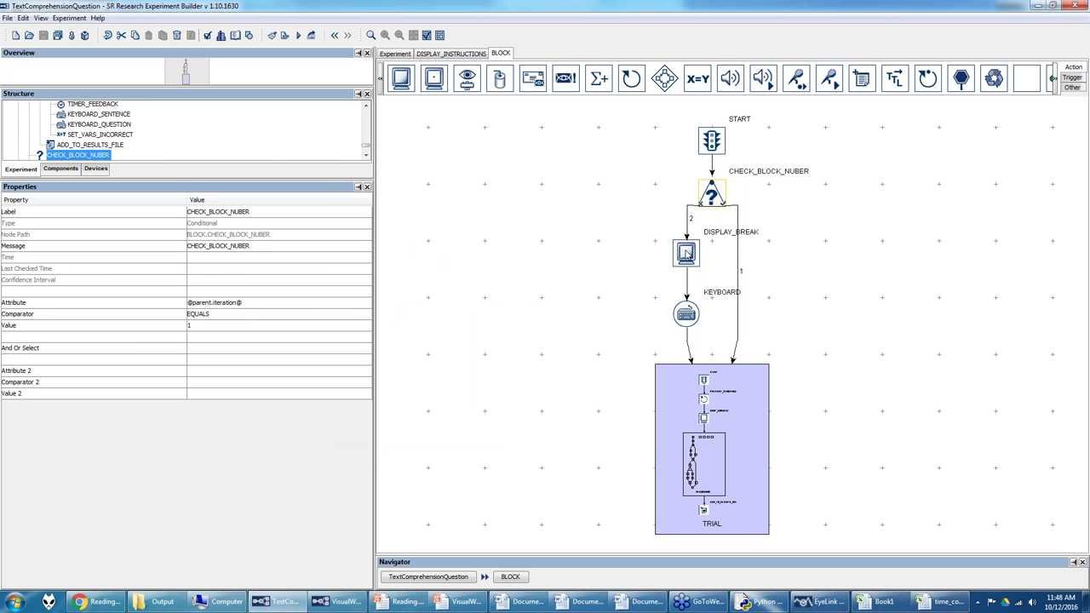
Step: View the DISPLAY_BREAK screen and check TRIAL's 28 iterations split by [2,4,4,4]
double_click(686, 254)
left_click(504, 54)
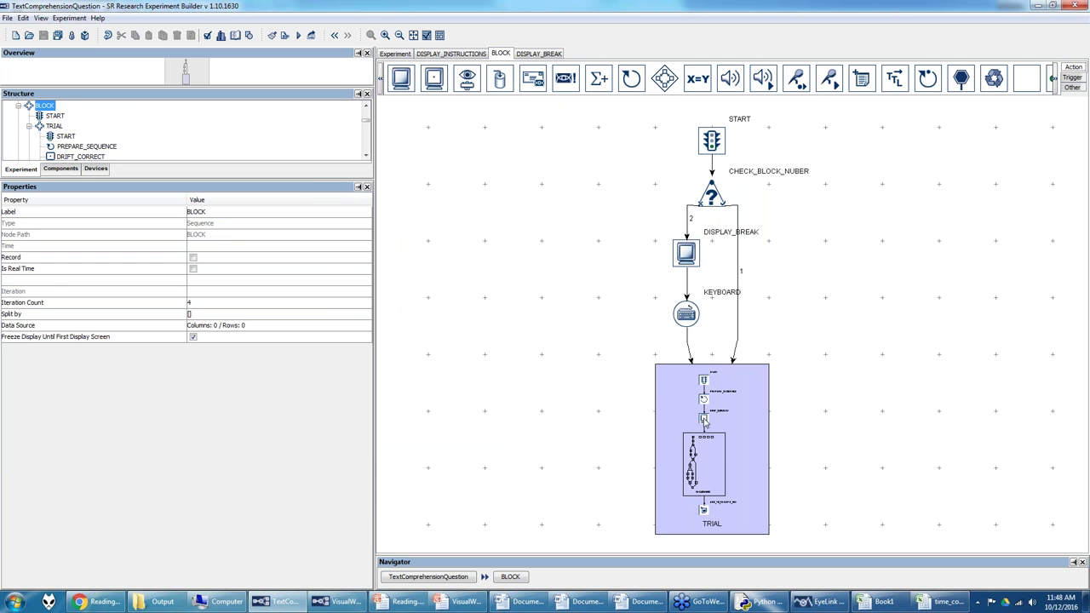
left_click(688, 388)
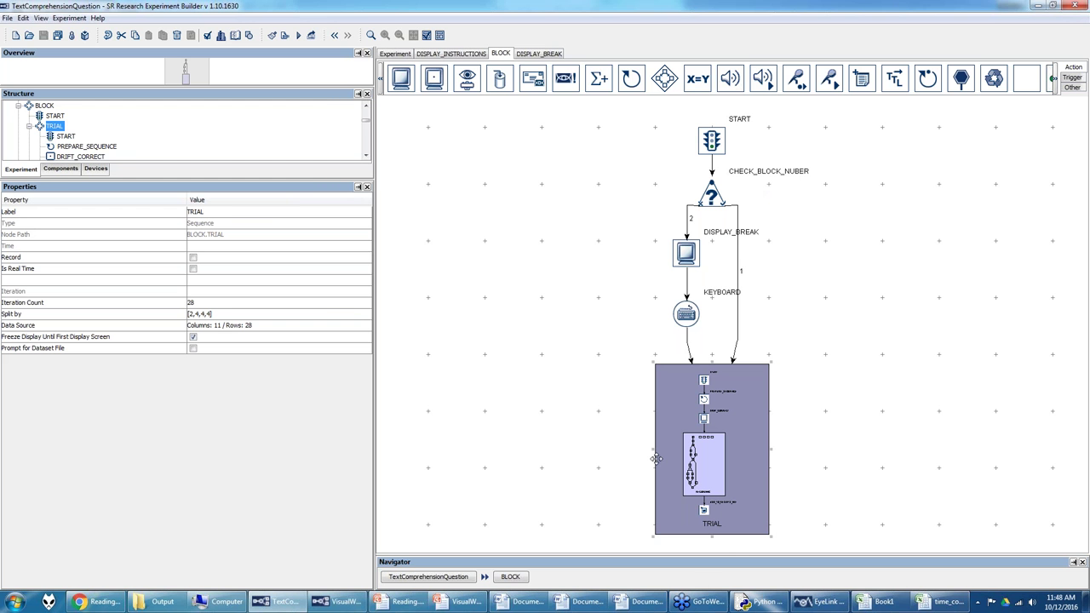
Step: Open TRIAL's 28-row data source, browse the rows, widen the sentence column, and call up Import Data
left_click(251, 327)
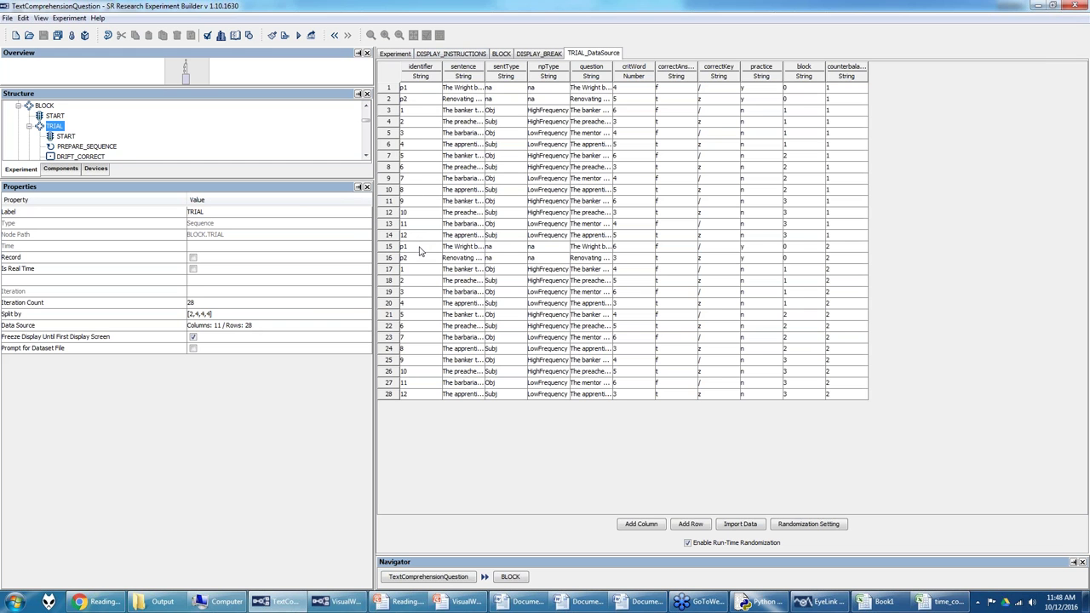
left_click_drag(417, 87, 849, 241)
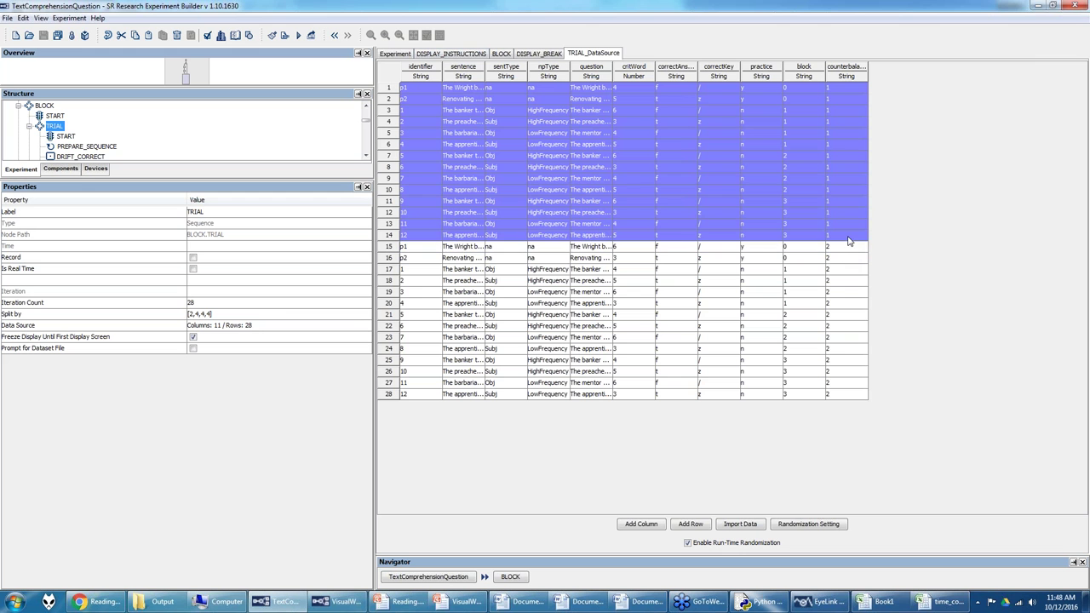
left_click_drag(403, 252, 855, 395)
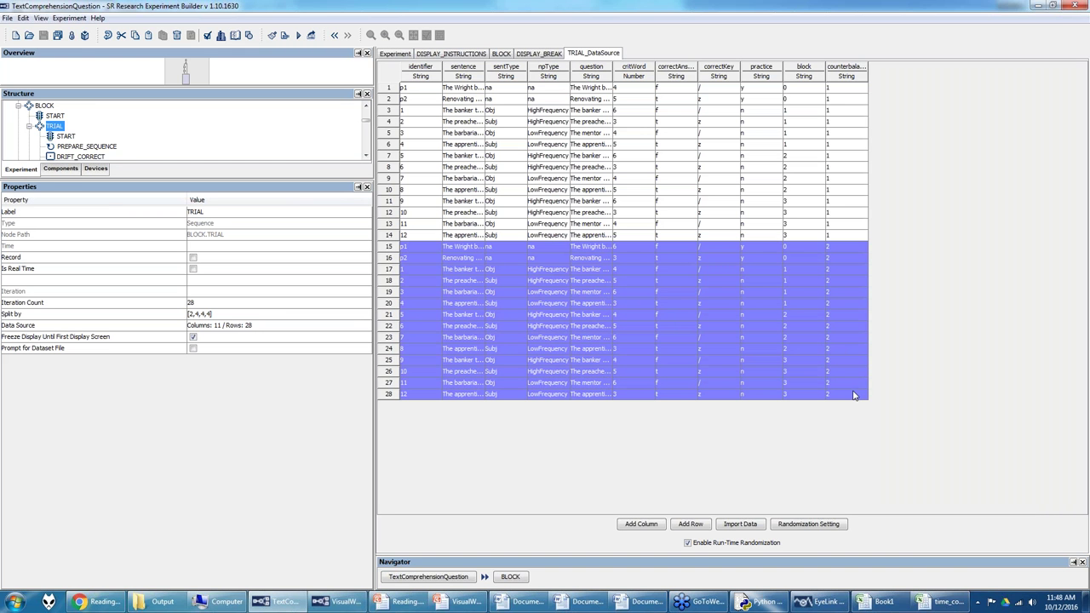
left_click(430, 71)
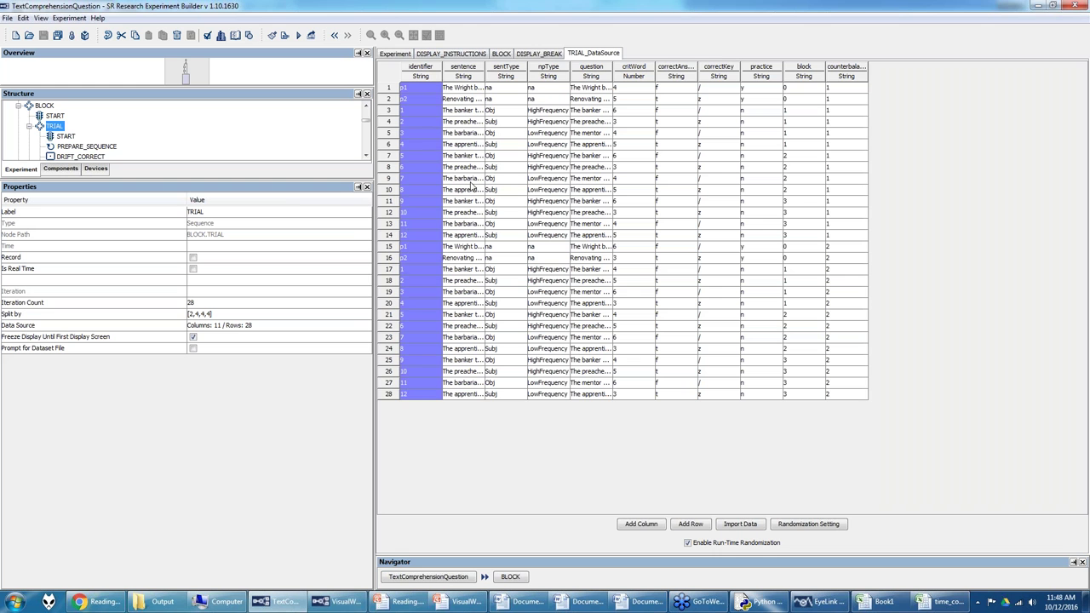
left_click_drag(411, 246, 413, 402)
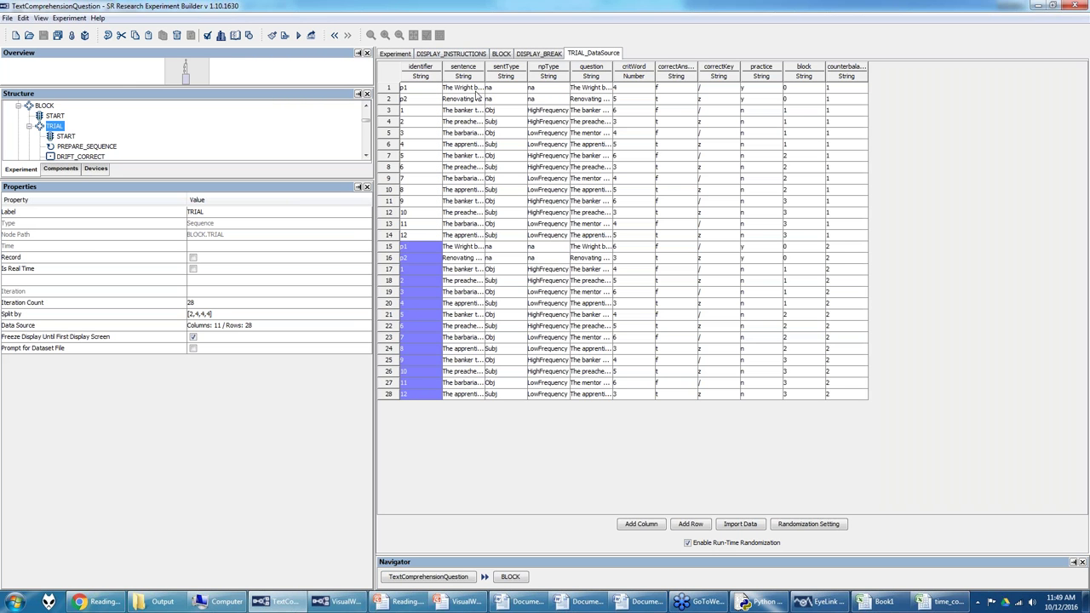
left_click_drag(485, 66, 537, 401)
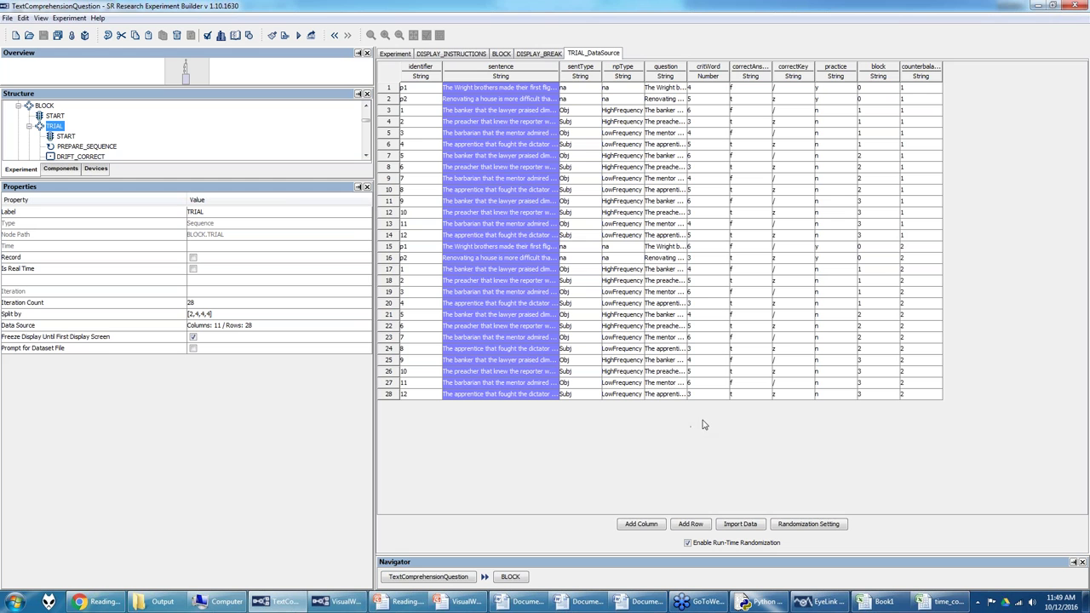
left_click(740, 526)
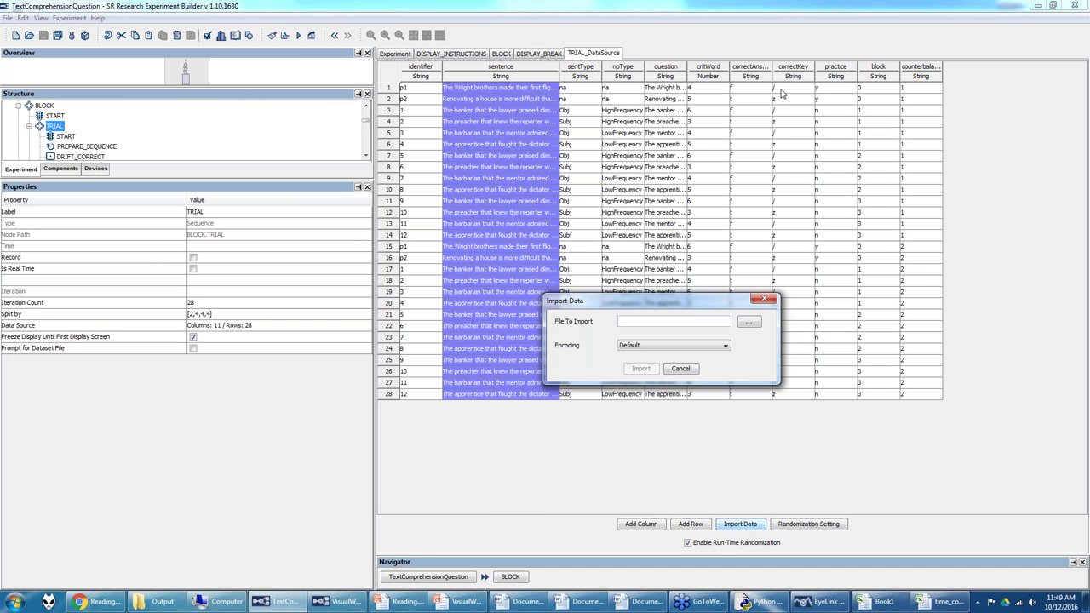
Step: Cancel the data import and widen the sentence column to show full sentences
left_click(683, 369)
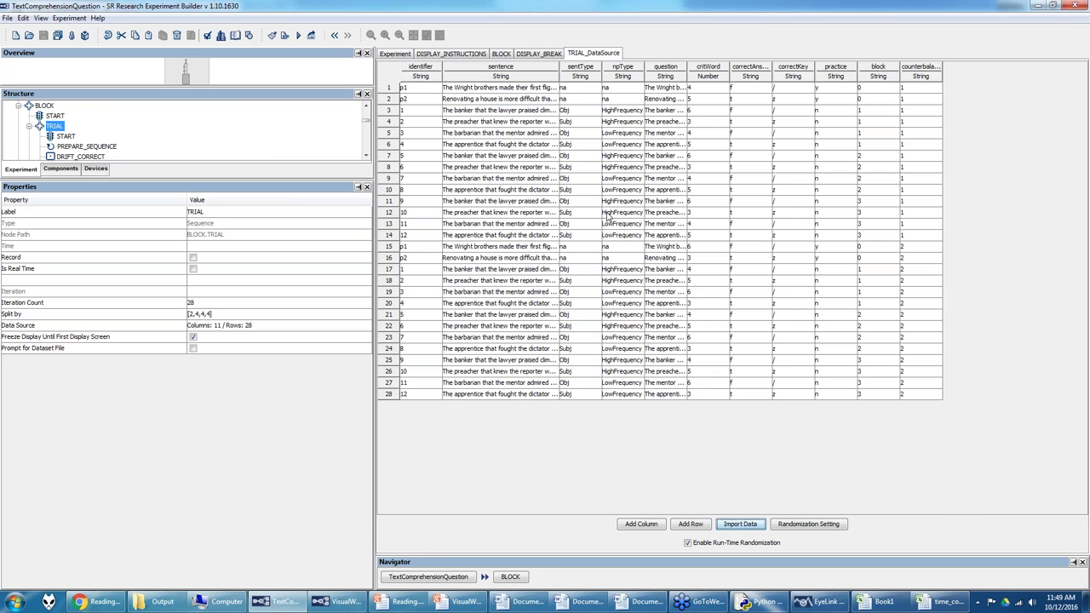
left_click_drag(559, 66, 647, 65)
left_click_drag(545, 88, 564, 400)
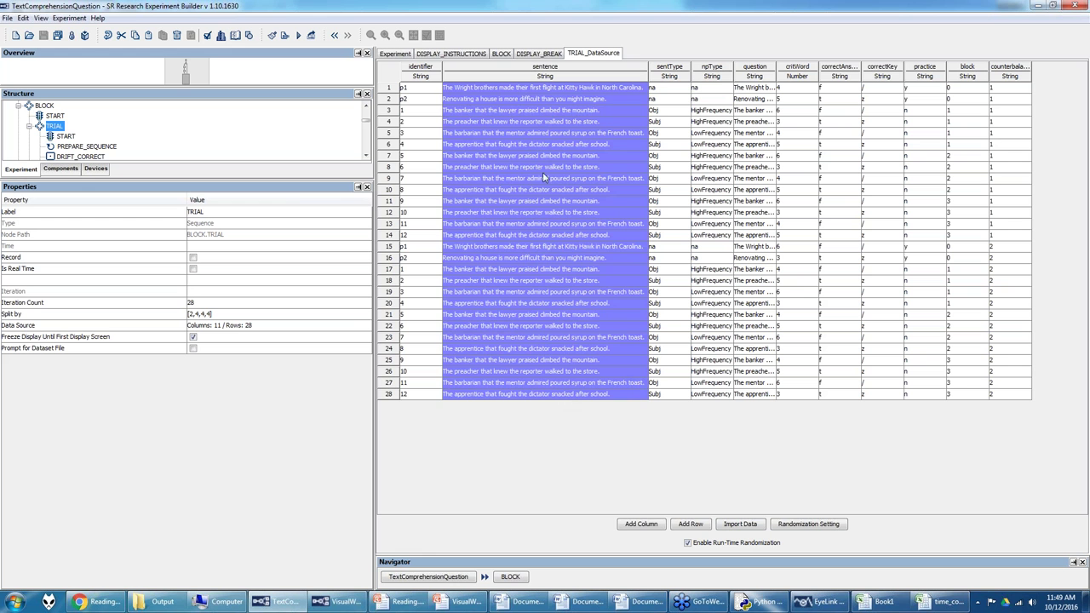
left_click(542, 156)
Step: Examine the sentences in rows 3 to 6 and select the sentType column
left_click_drag(524, 110, 521, 149)
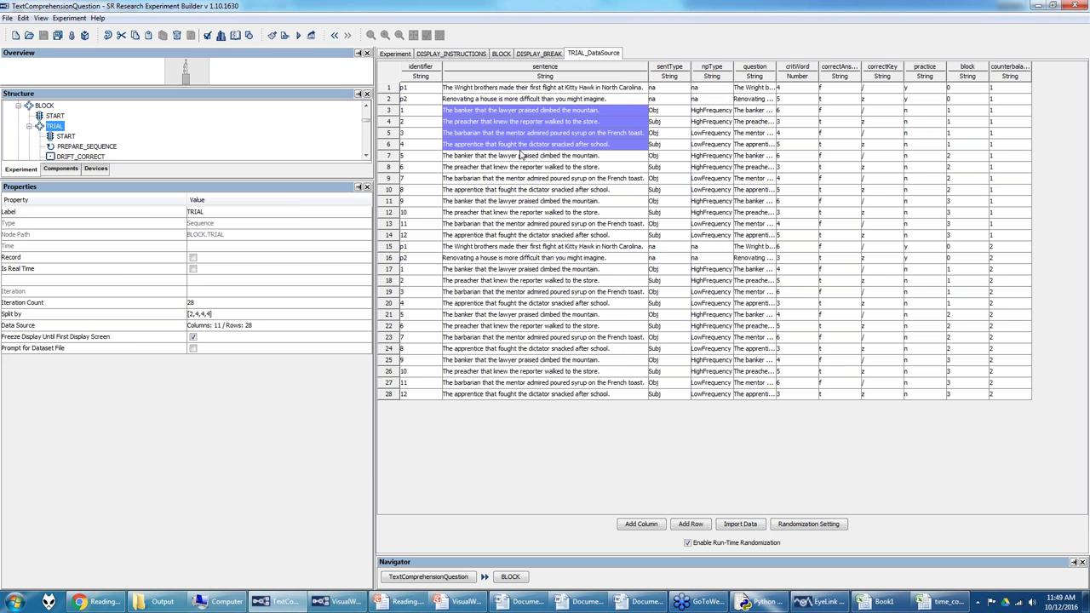
left_click_drag(519, 112, 524, 145)
left_click(504, 114)
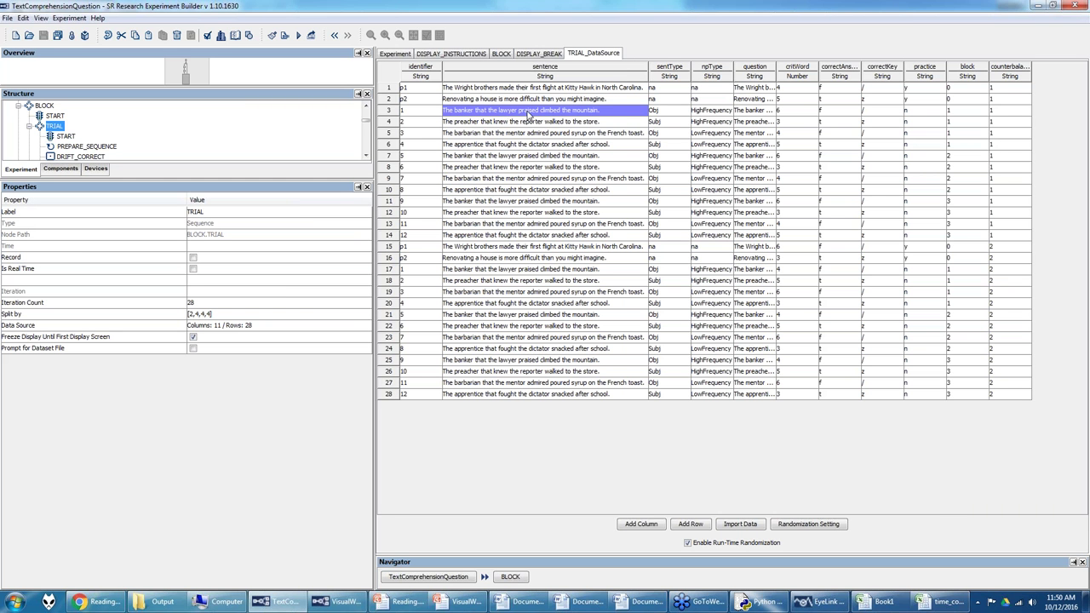
left_click(492, 126)
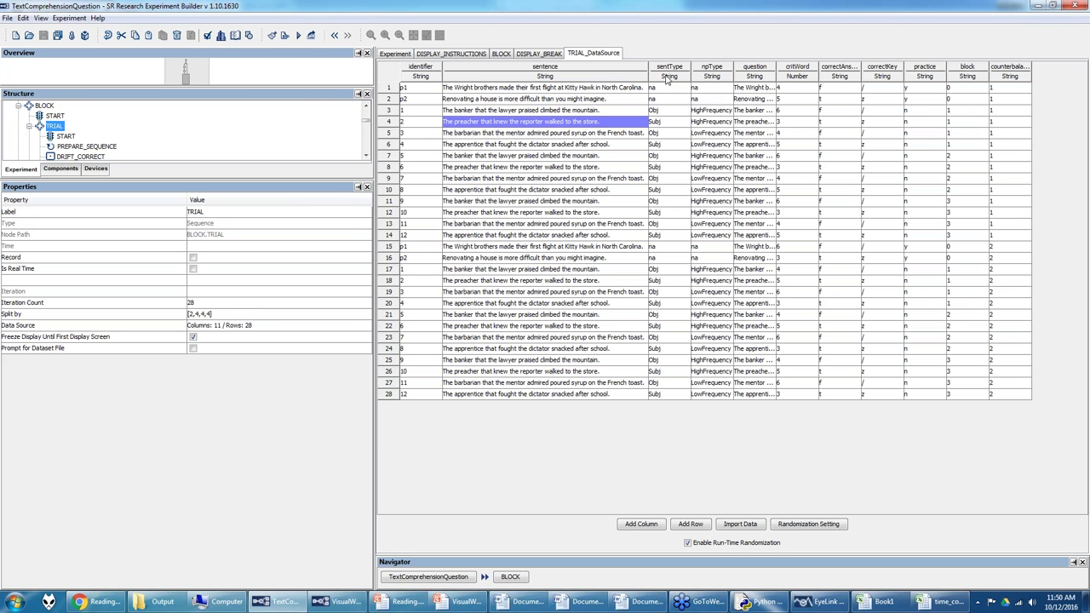
left_click(668, 77)
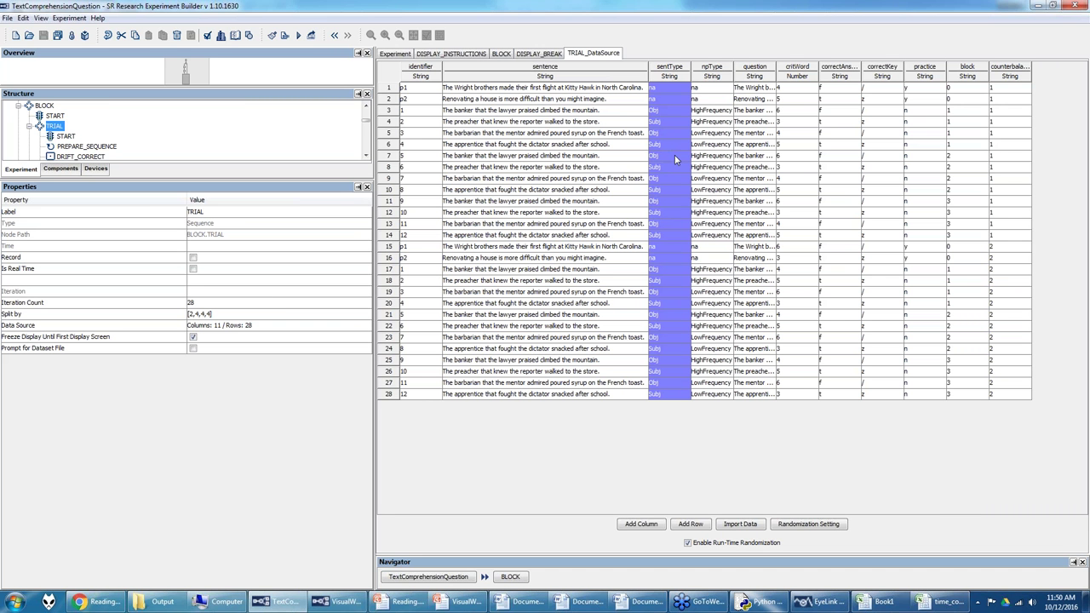
left_click(709, 75)
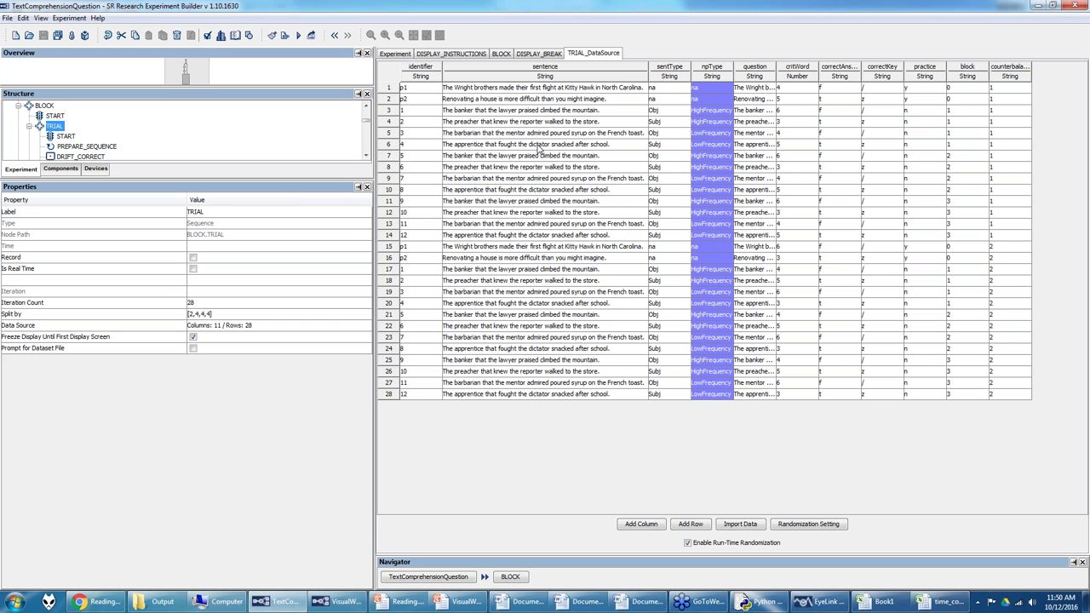
left_click(526, 146)
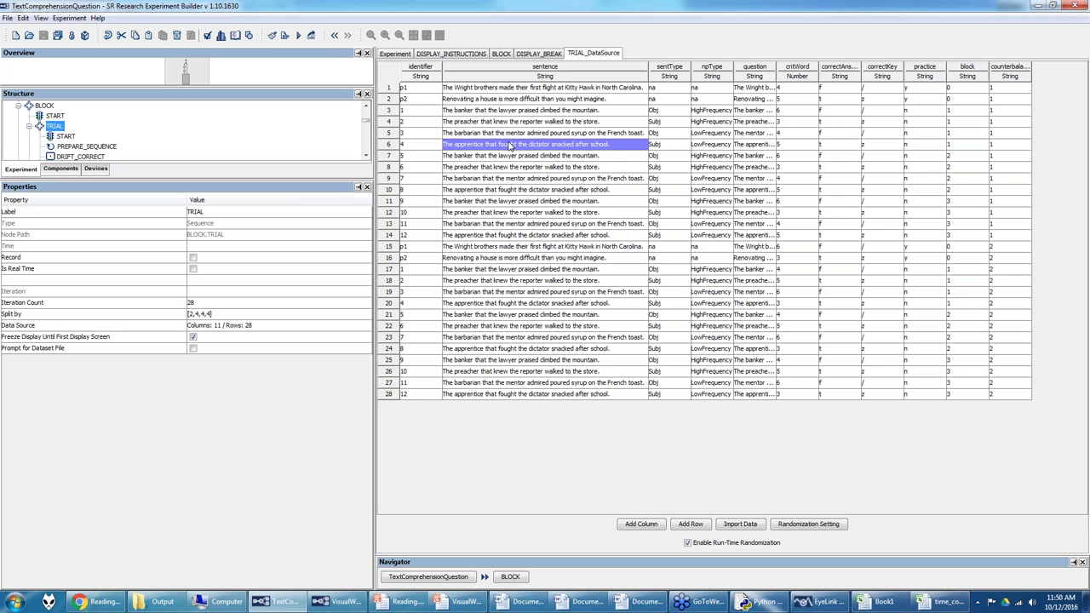
left_click(742, 111)
left_click_drag(730, 111, 726, 151)
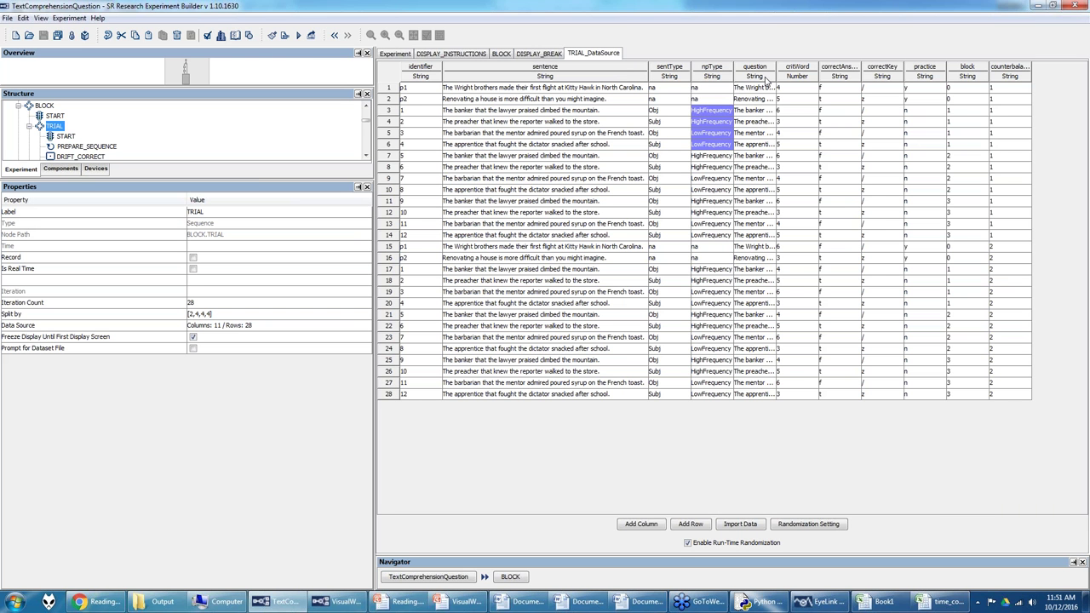
left_click_drag(775, 66, 811, 64)
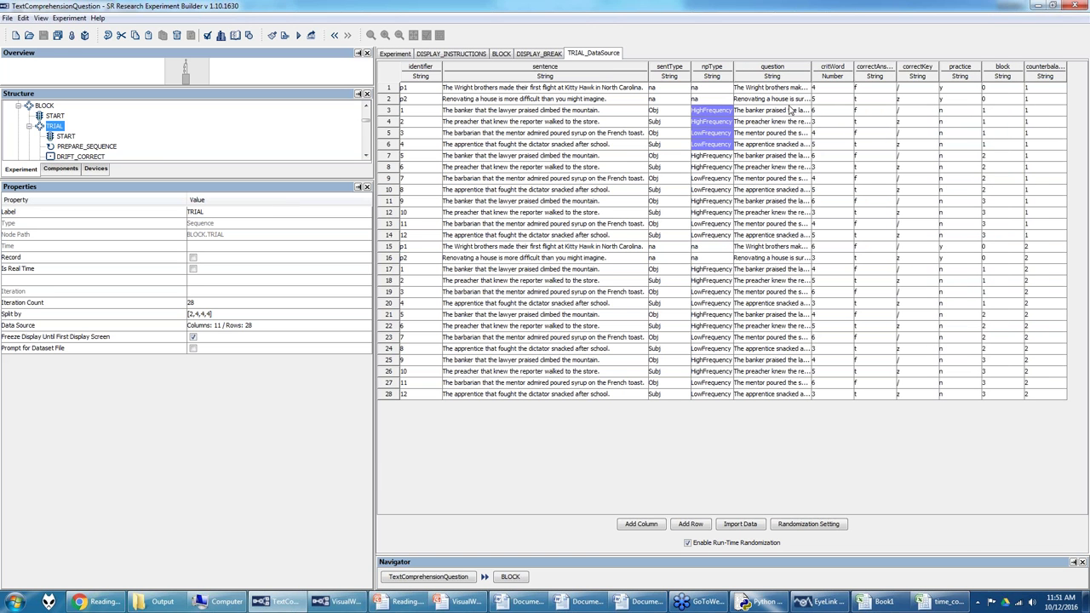
left_click_drag(811, 66, 846, 67)
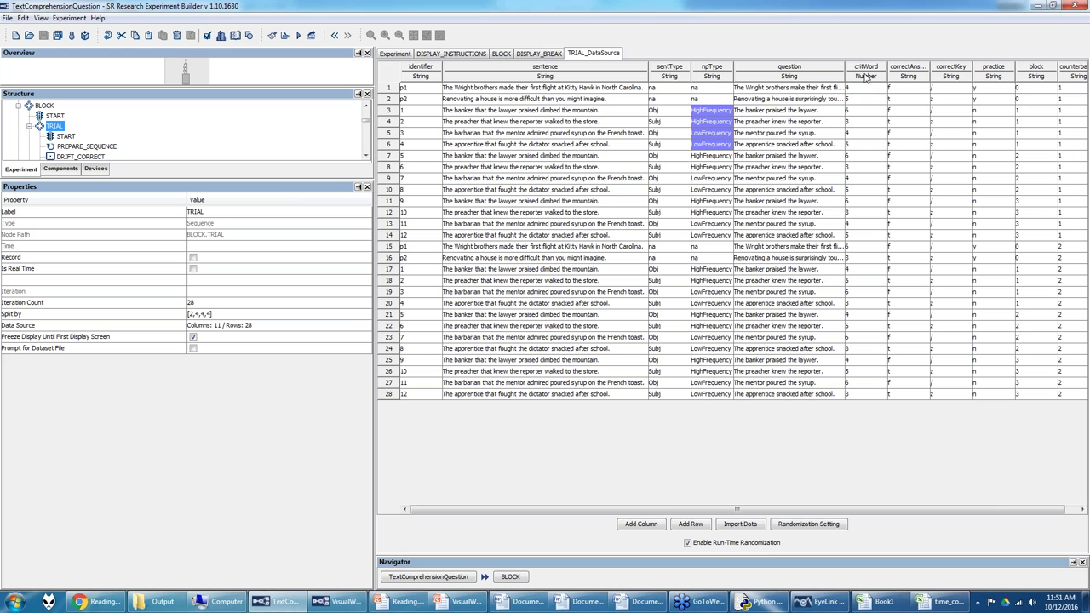
left_click(866, 74)
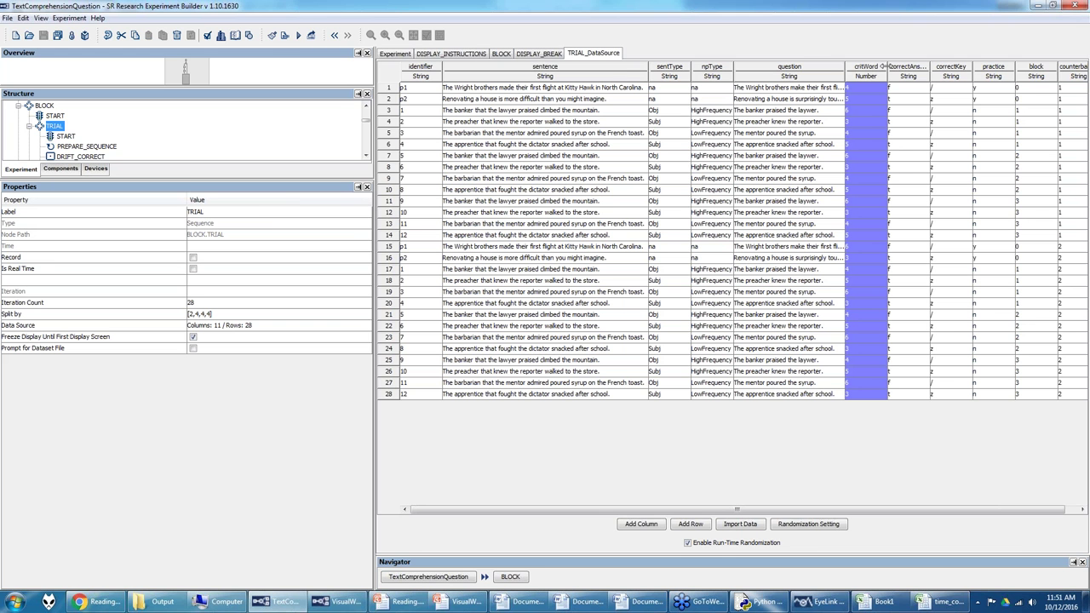
left_click_drag(845, 66, 784, 68)
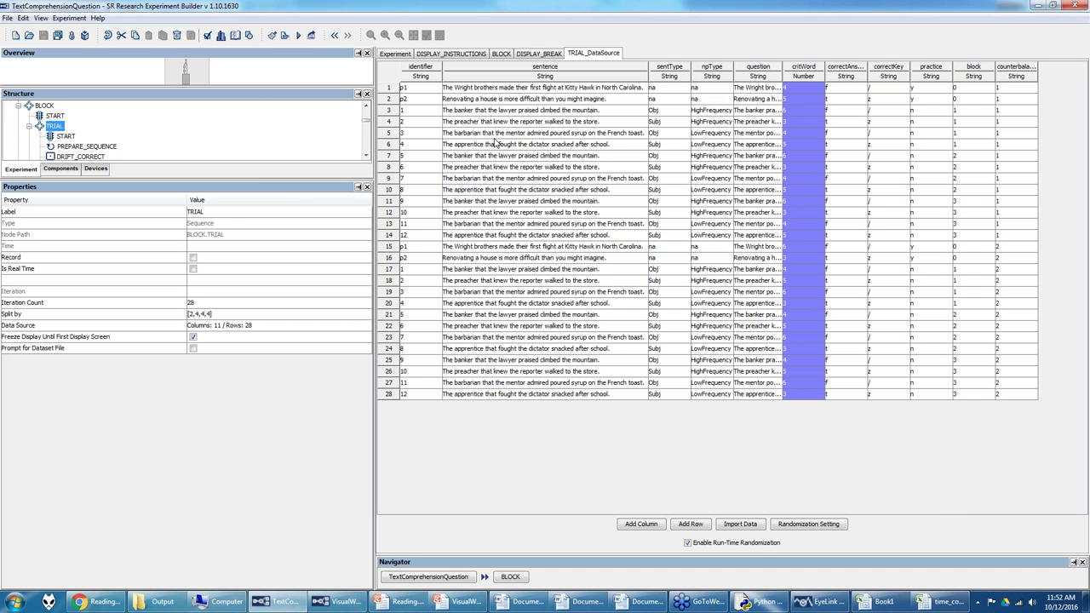
left_click(790, 91)
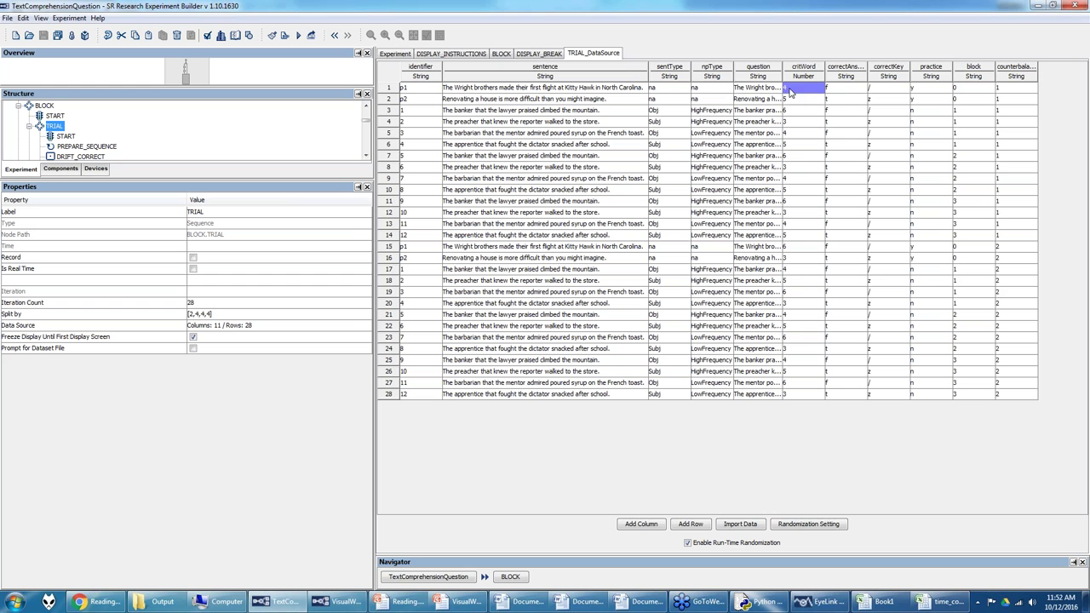
left_click(794, 101)
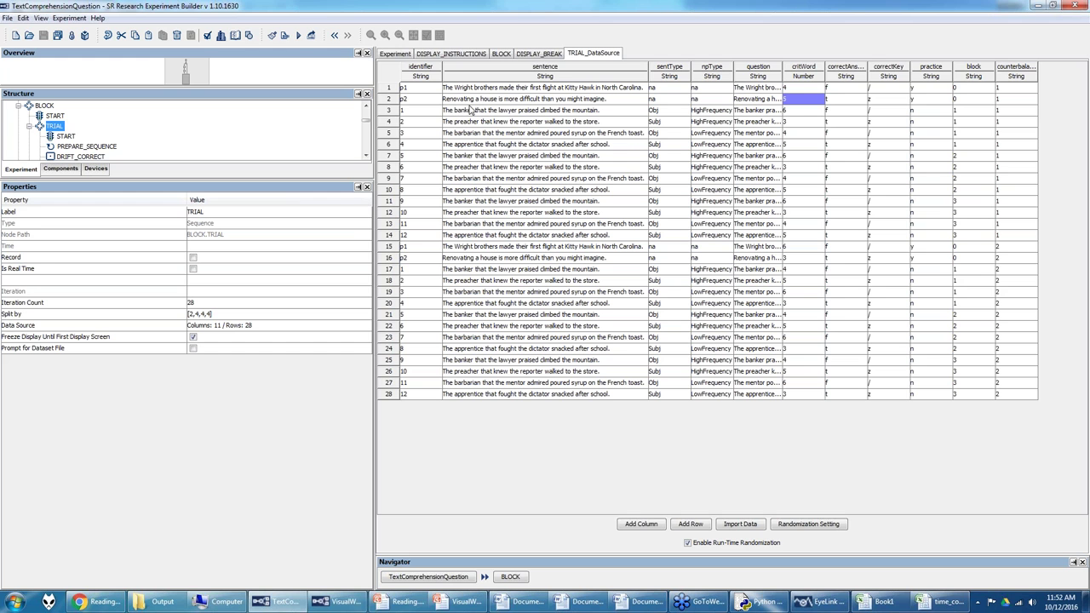
left_click(797, 111)
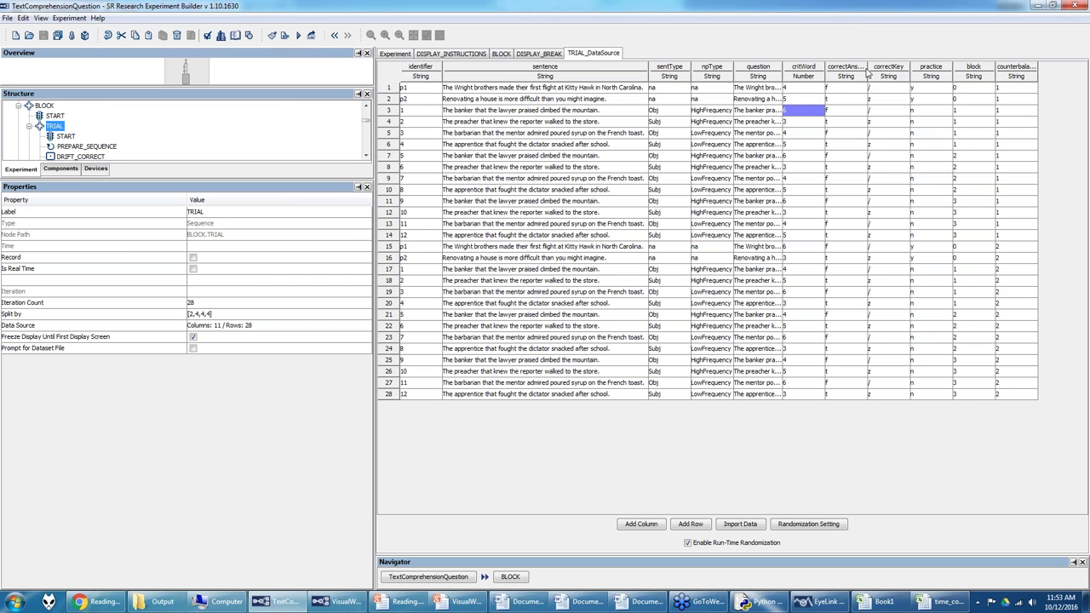
Step: Widen the correctAnswer column and highlight the correctKey values in rows 1–2
left_click_drag(867, 66, 877, 65)
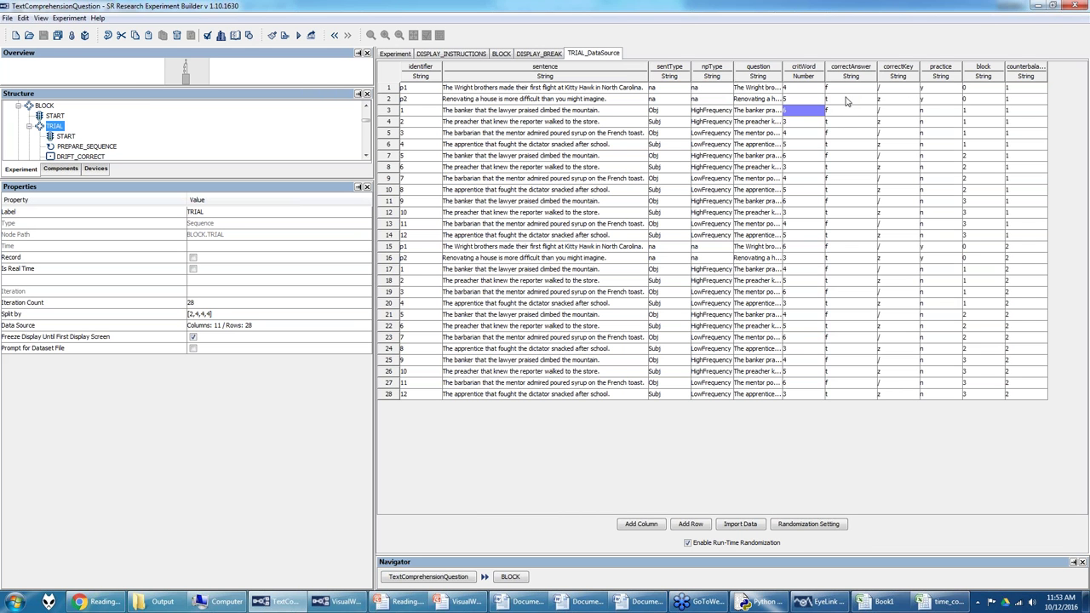
left_click_drag(891, 112, 891, 104)
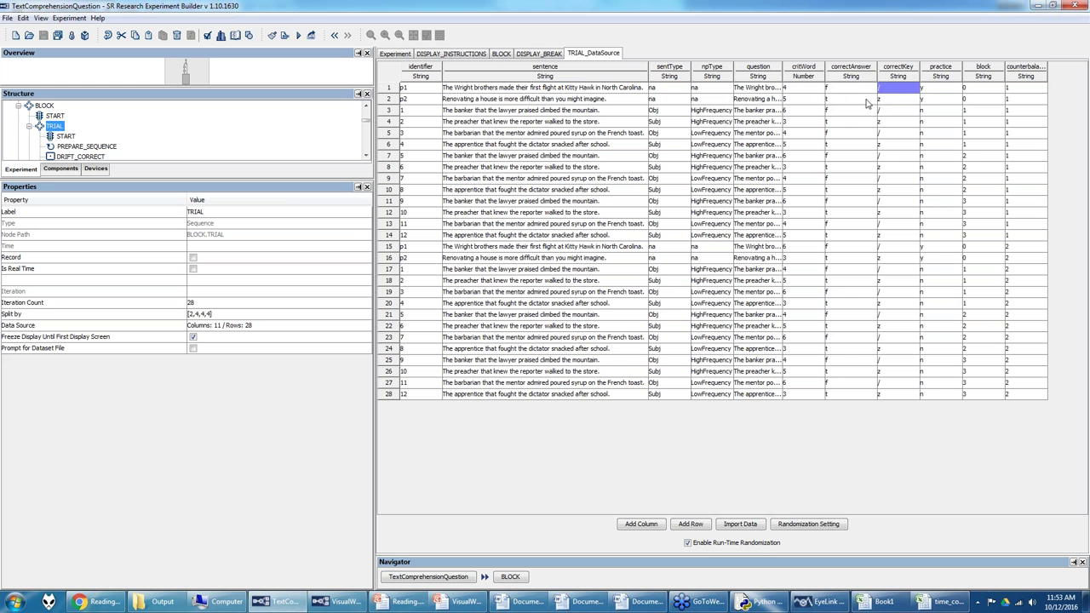
left_click(884, 101)
Step: Review the practice values in rows 1 to 15, then switch to the support forum in Chrome
left_click_drag(940, 93, 1023, 399)
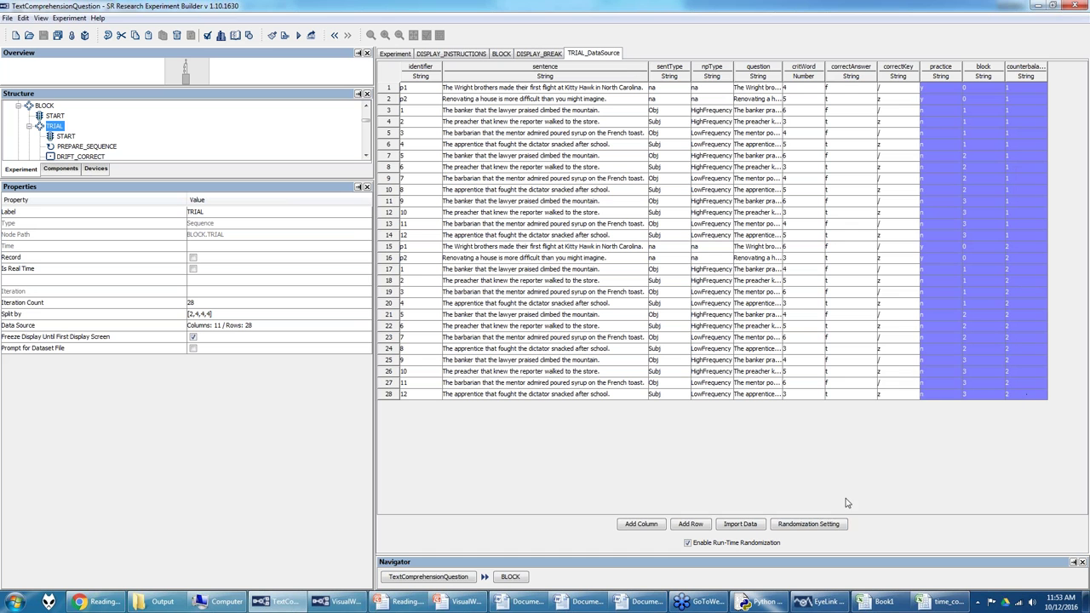
left_click_drag(940, 89, 942, 103)
left_click(931, 249)
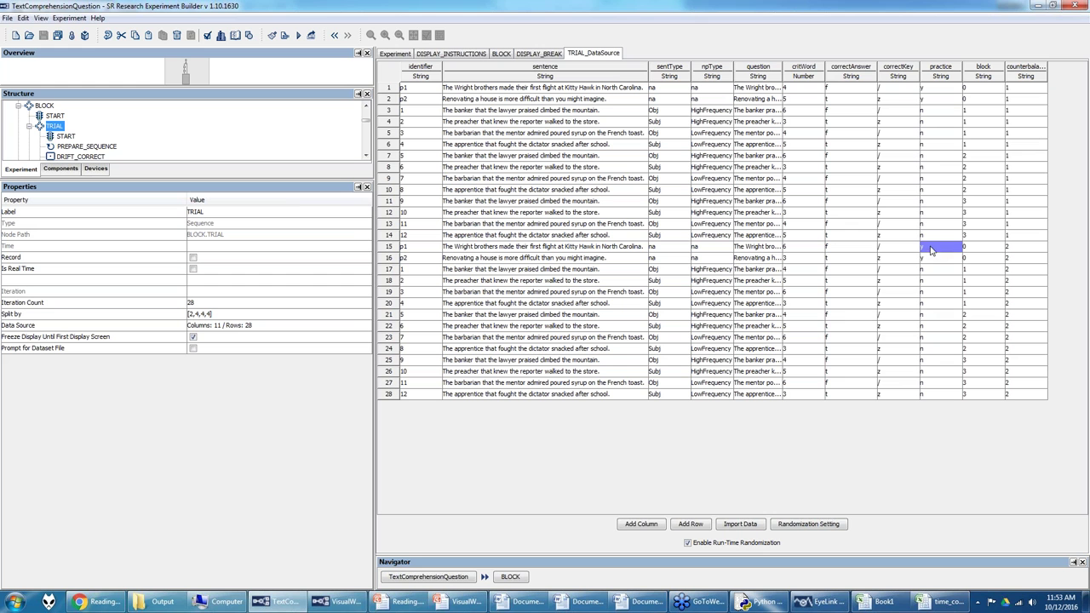
left_click_drag(930, 235, 927, 147)
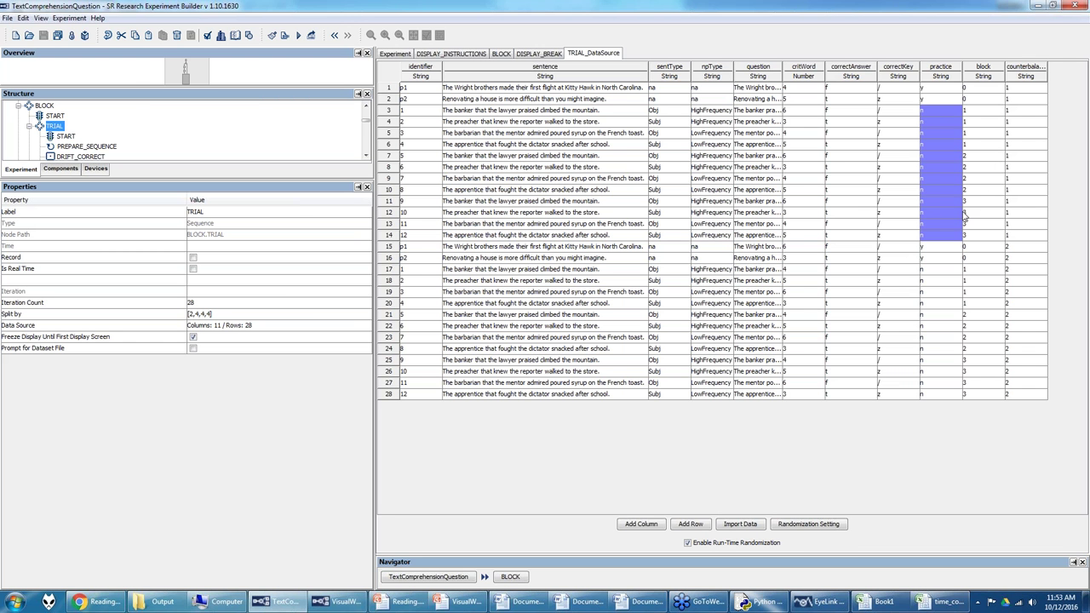
left_click(101, 604)
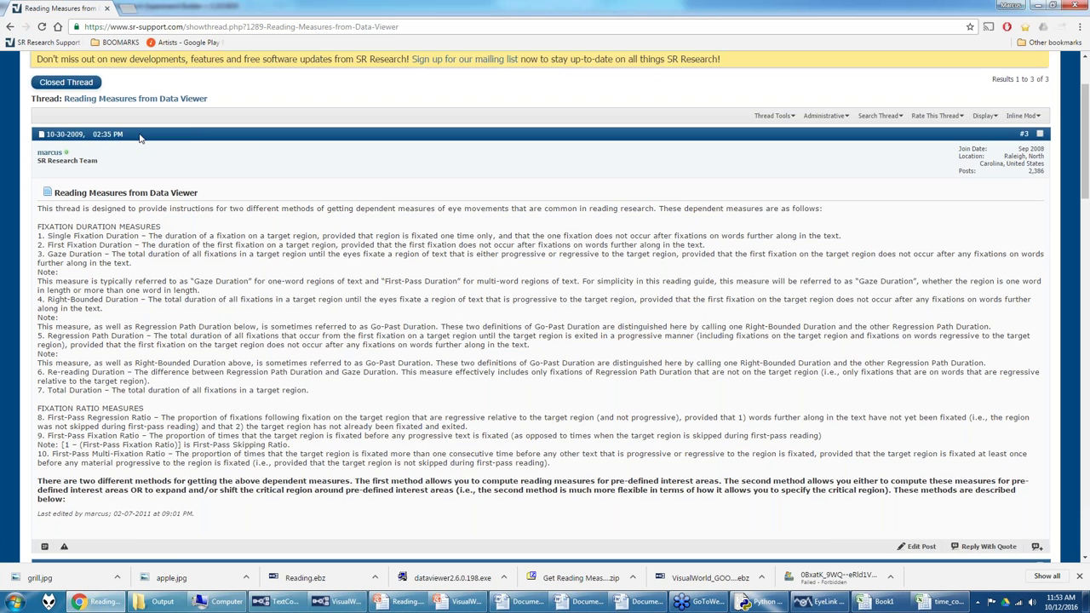
Step: Browse Video Tutorials to the Experiment Builder Video Tutorial Series thread, then return to Experiment Builder
scroll(141, 138, "up", 2)
left_click(52, 147)
left_click(98, 288)
left_click(170, 267)
scroll(123, 426, "down", 3)
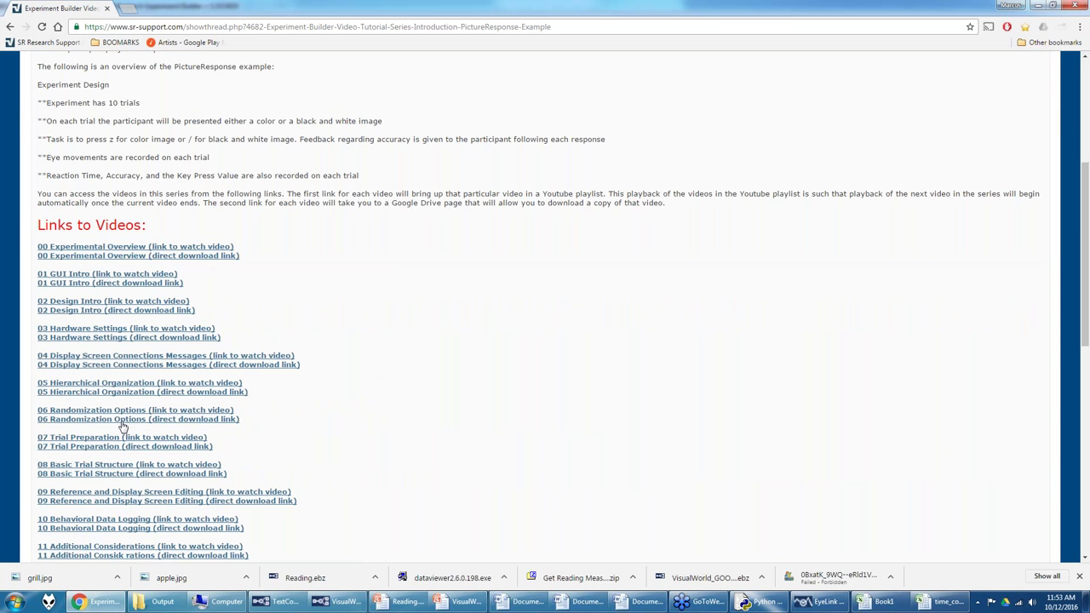
scroll(96, 500, "down", 1)
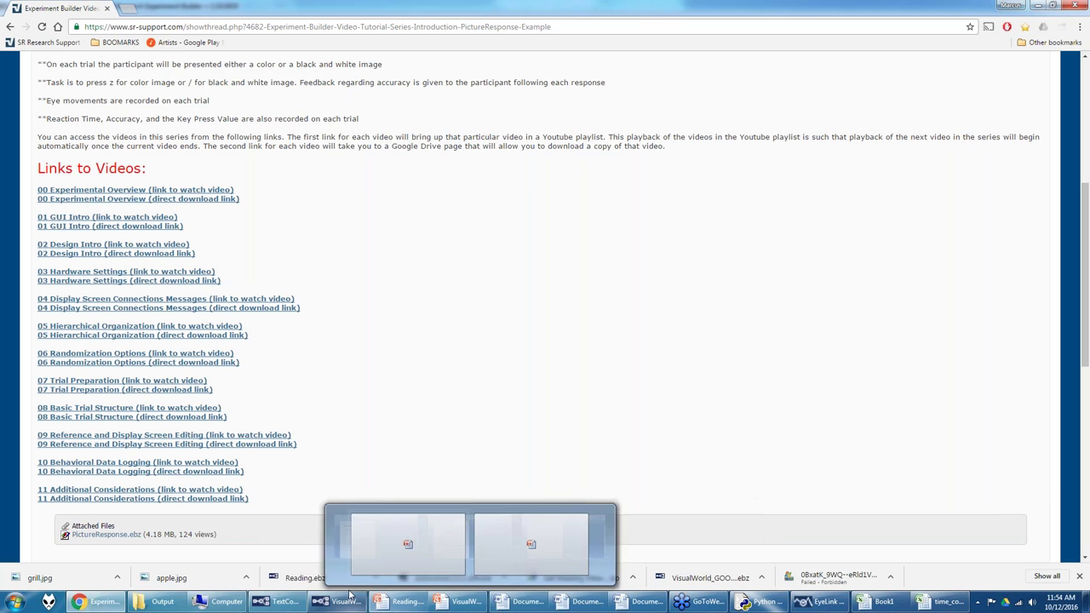
left_click(285, 602)
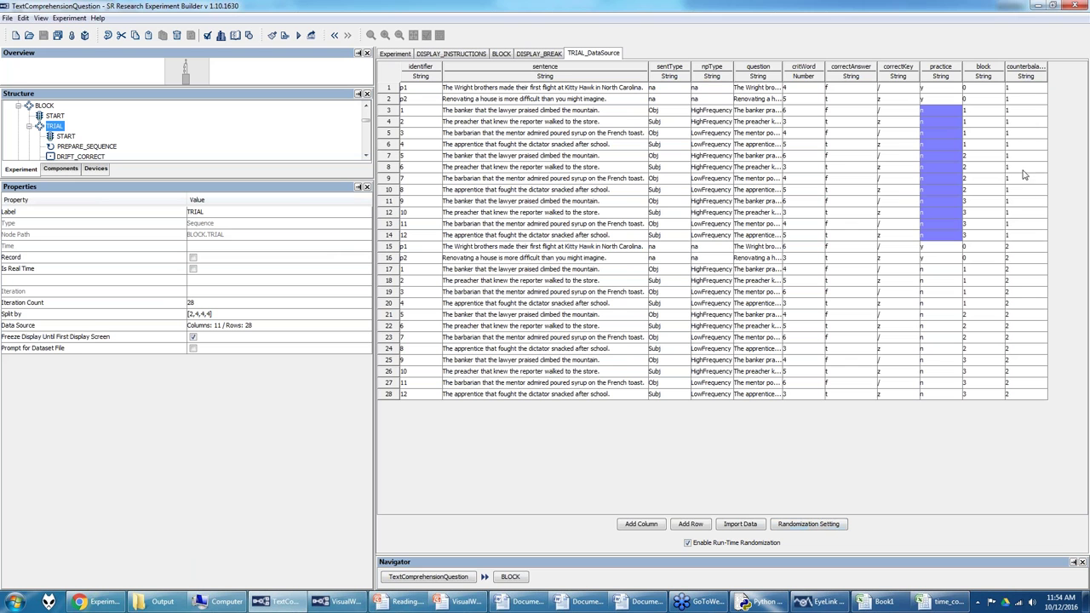
Step: Accept TRIAL's randomization settings unchanged and go back to the BLOCK flow diagram
left_click(809, 525)
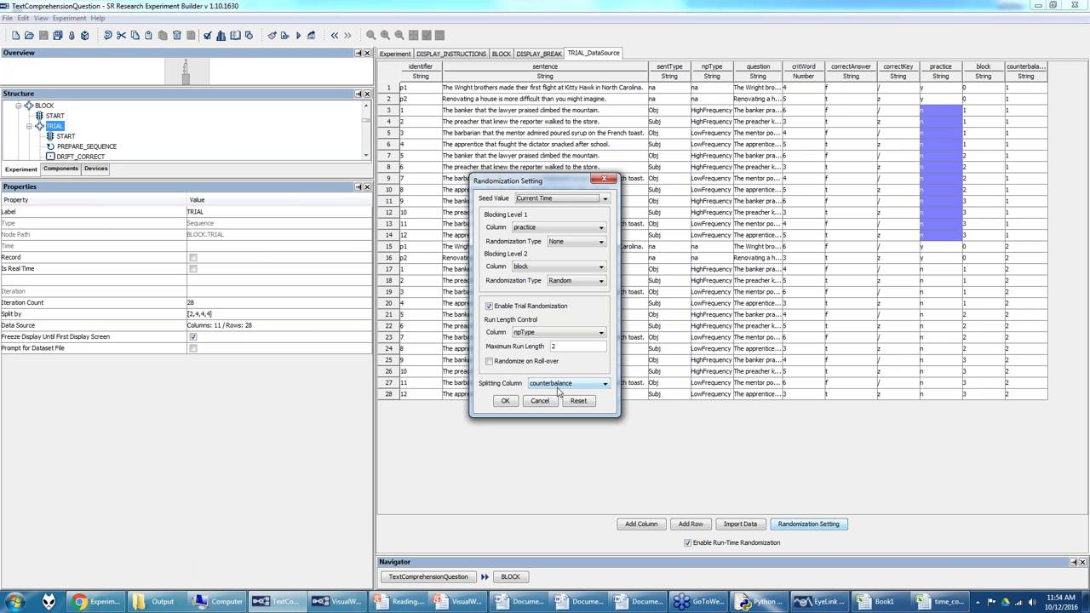
left_click(509, 401)
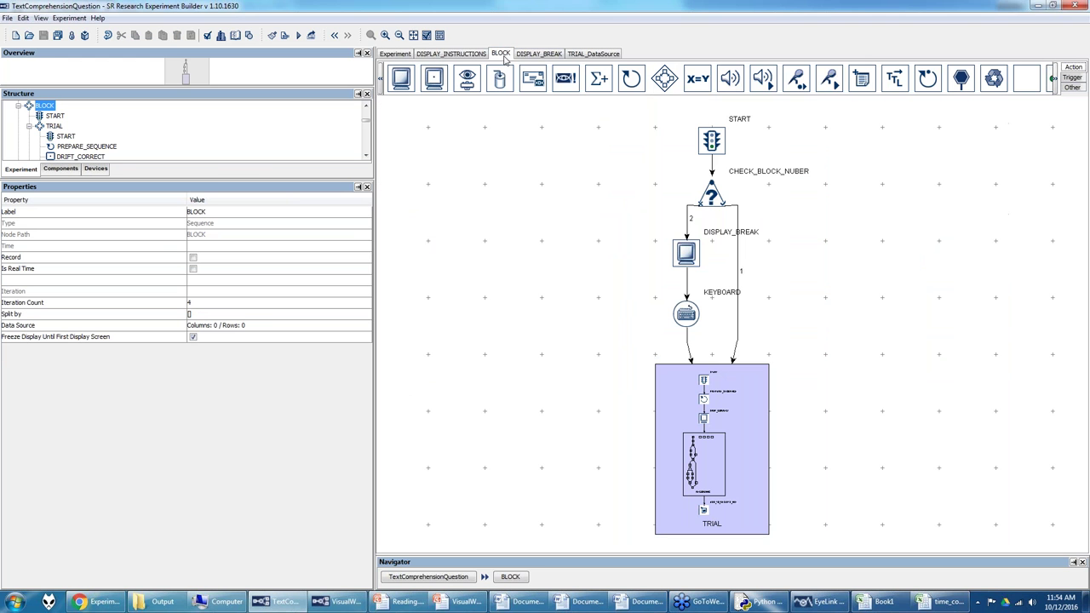
left_click(507, 58)
Step: Open the TRIAL sequence and inspect PREPARE_SEQUENCE, DRIFT_CORRECT and RECORDING properties
double_click(734, 402)
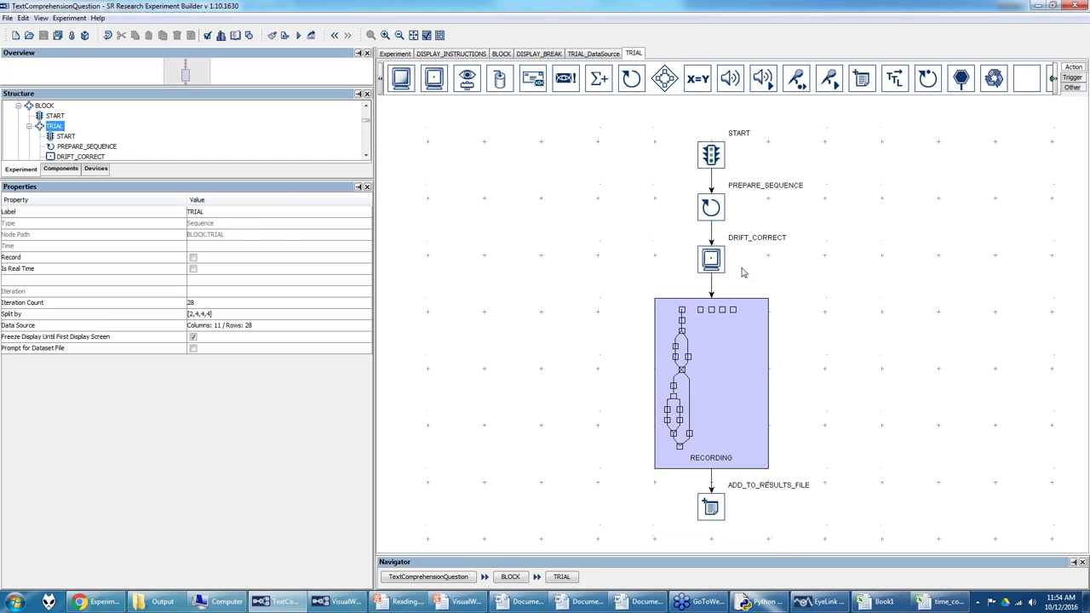
left_click(714, 207)
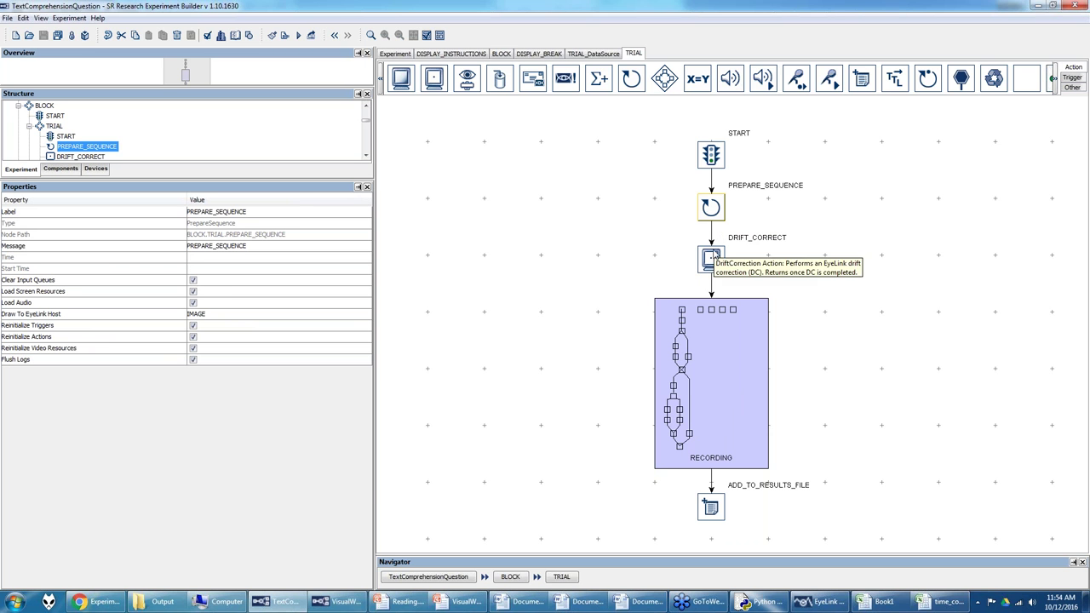
left_click(712, 257)
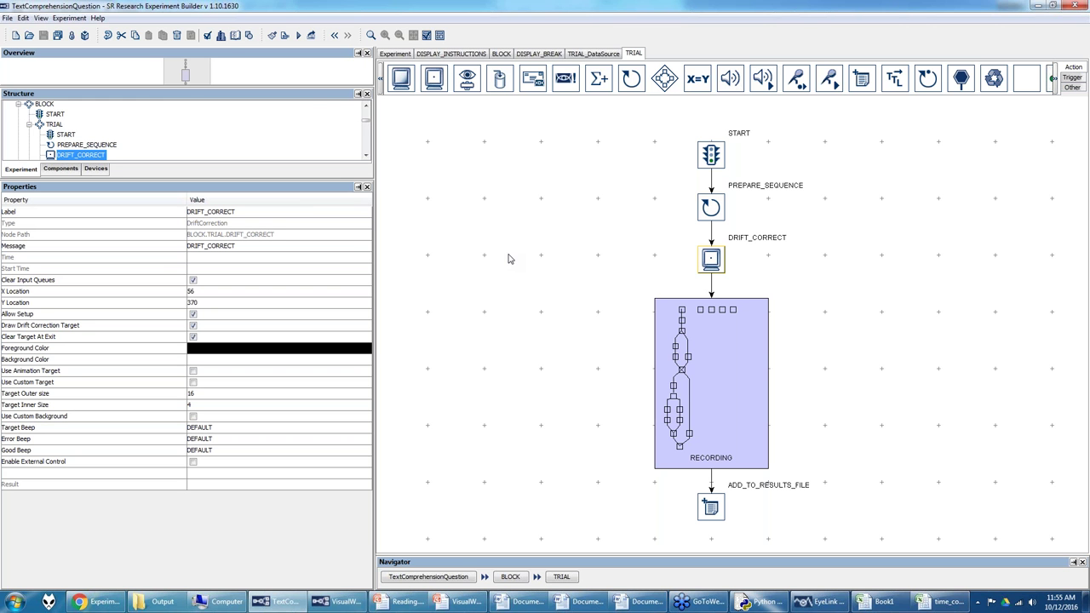
left_click(707, 317)
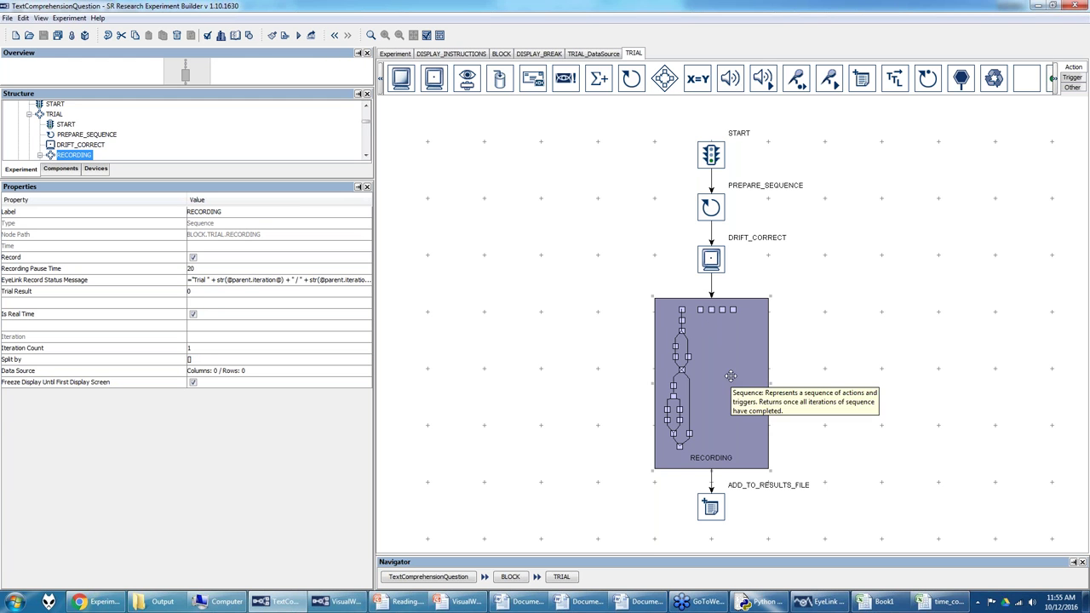
Step: Open RECORDING and drag QUESTION_RT, ACCURACY and QUESTION_BUTTON_PRESSED down from the top row
double_click(731, 375)
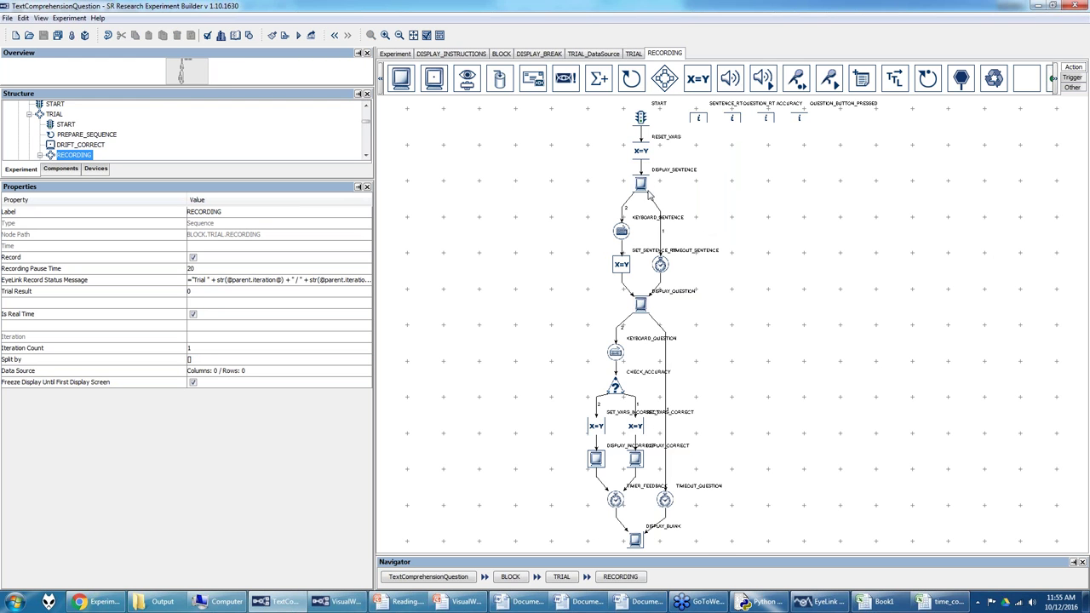
left_click(641, 151)
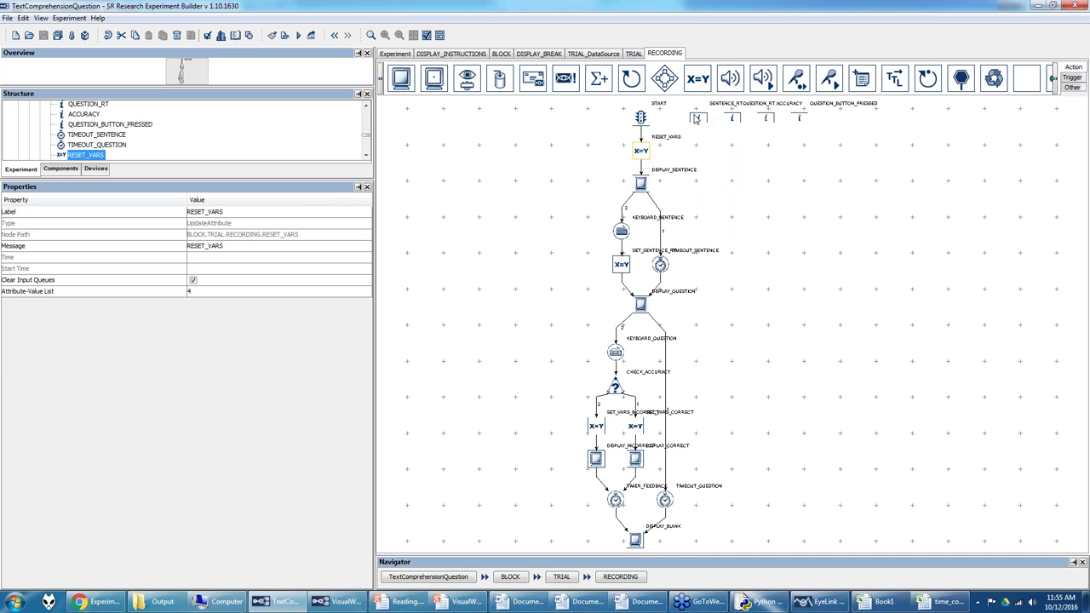
left_click_drag(734, 118, 766, 160)
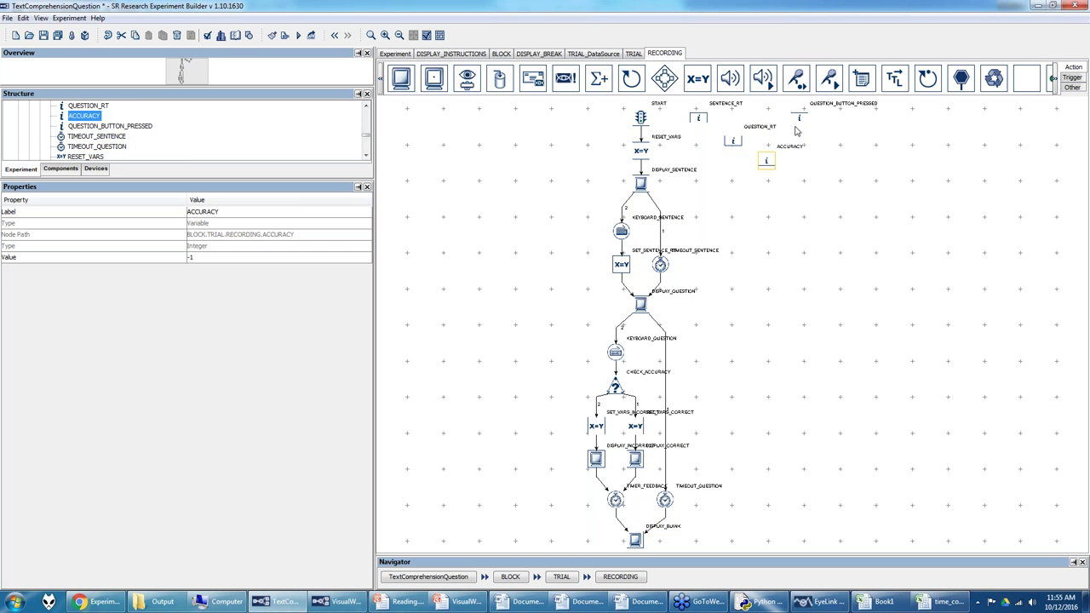
left_click_drag(800, 119, 801, 192)
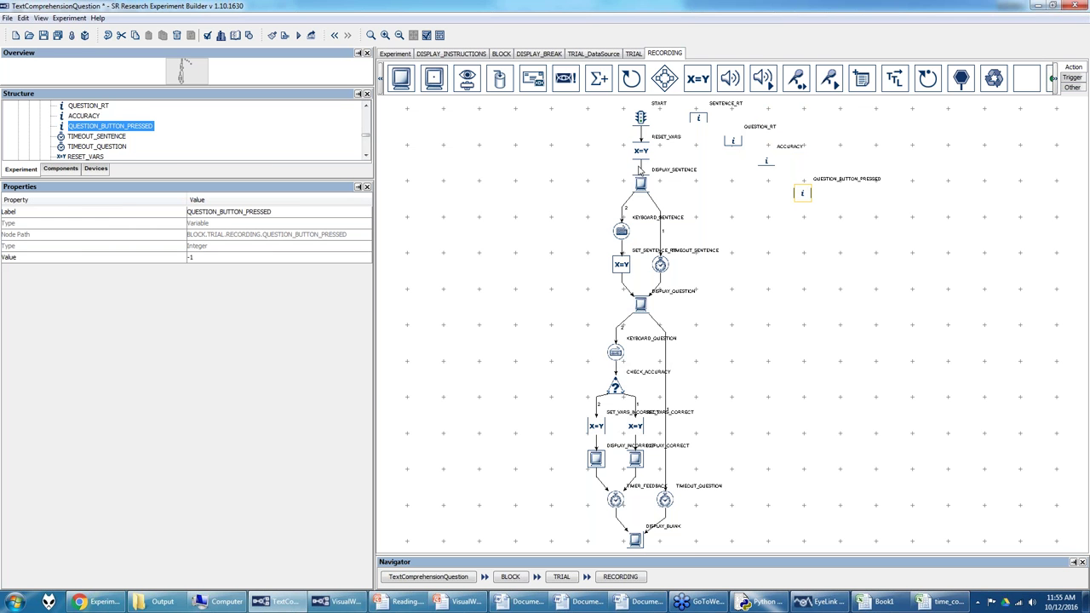
Step: Check that RESET_VARS sets SENTENCE_RT, QUESTION_RT, ACCURACY and QUESTION_BUTTON_PRESSED to -1
left_click(642, 157)
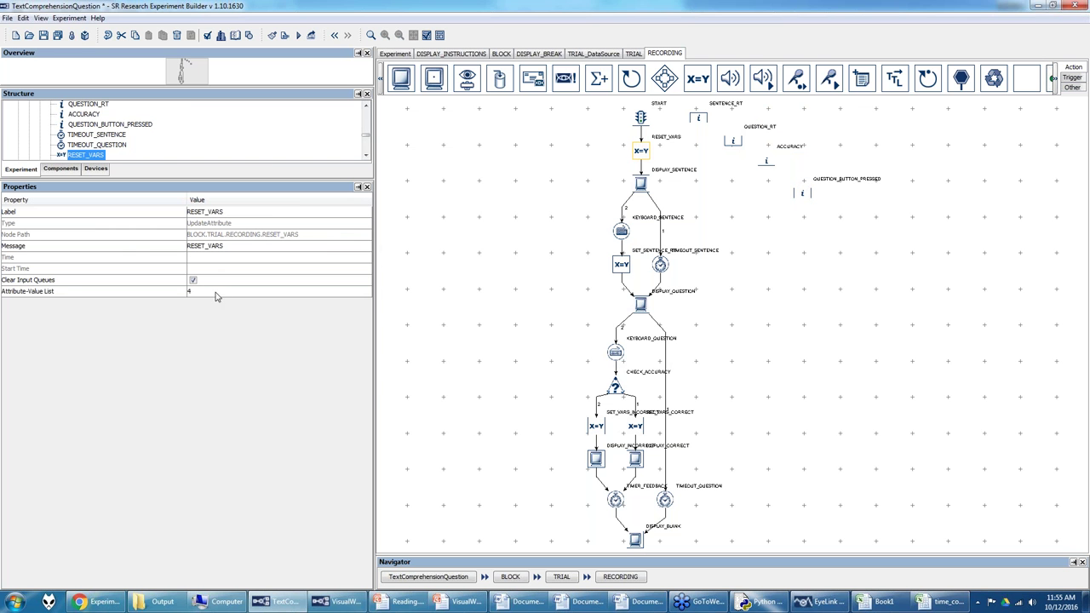
left_click(216, 292)
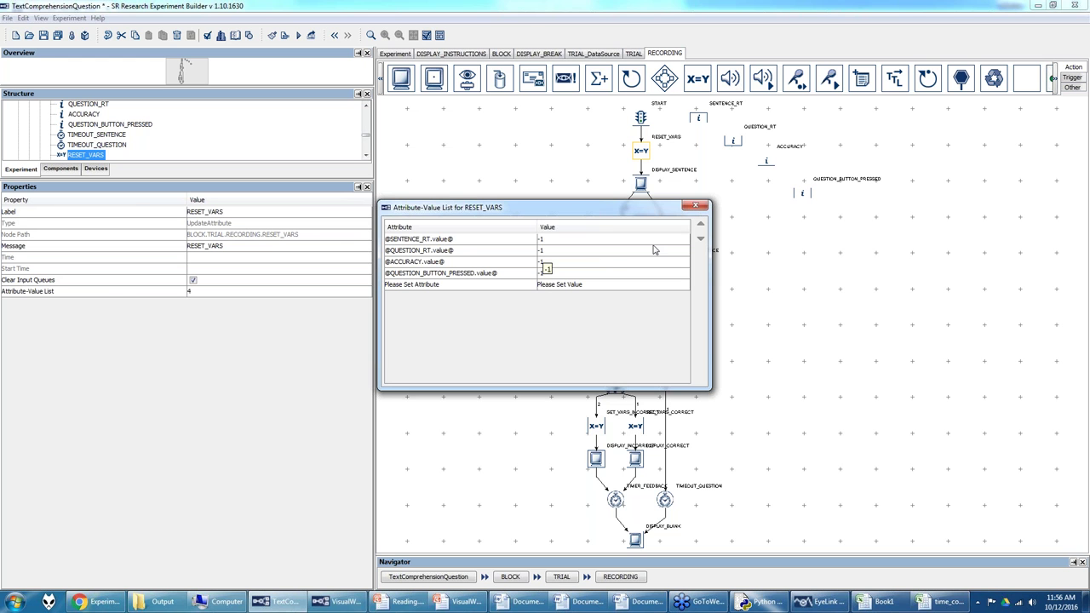
left_click(696, 207)
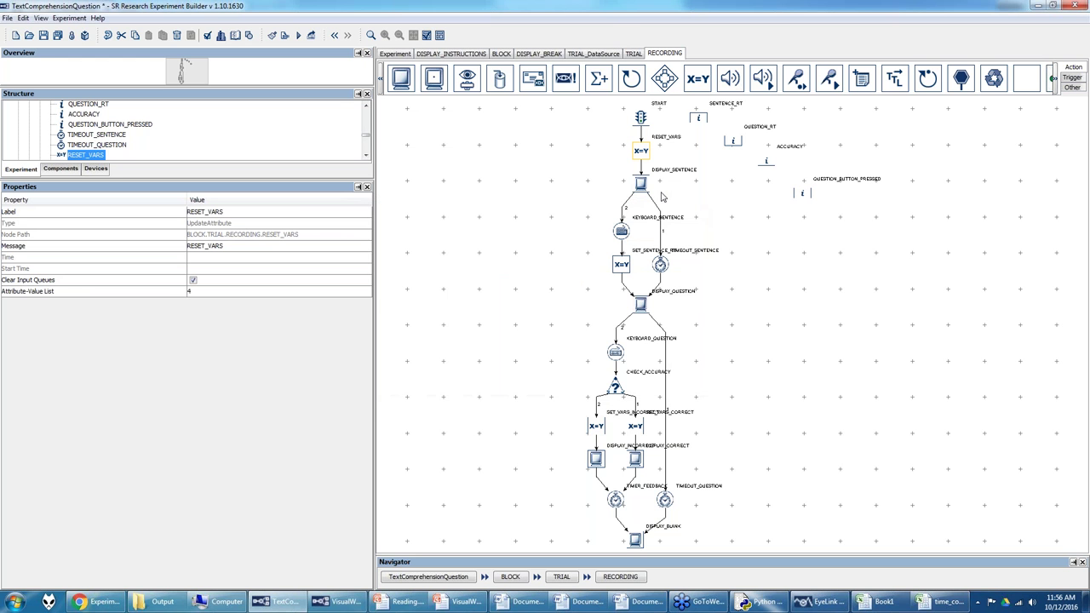
left_click(643, 183)
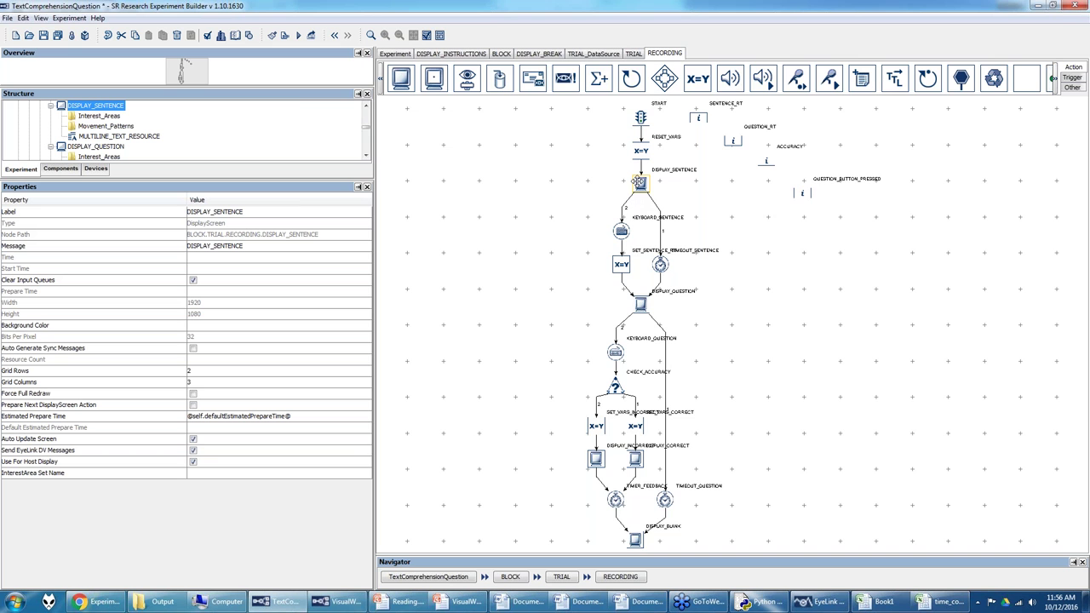
Step: Place a multi-line text resource on DISPLAY_SENTENCE, clear its test text, and start an attribute reference
double_click(639, 182)
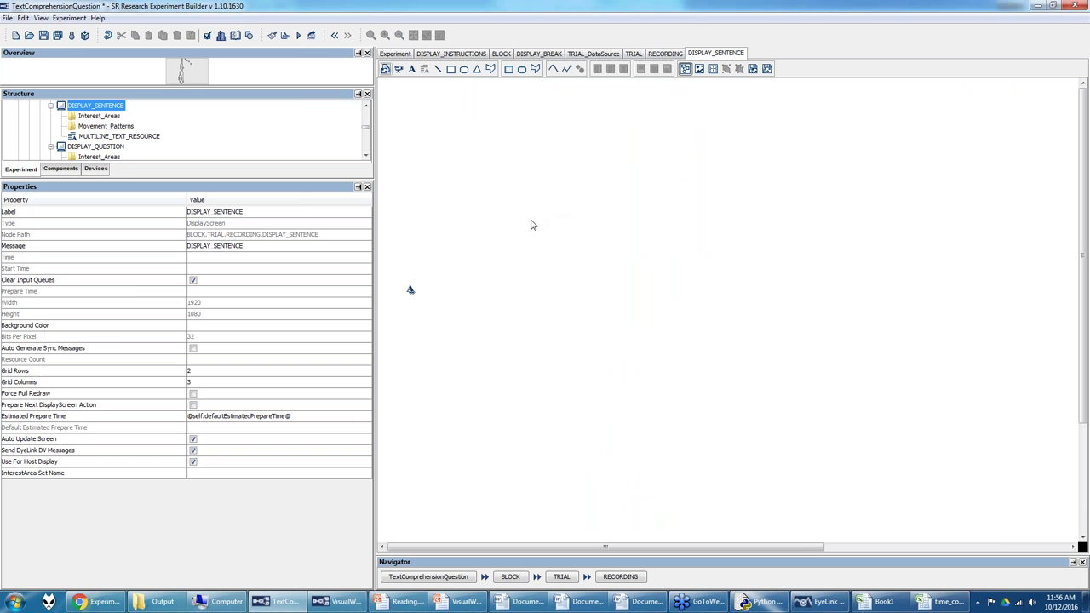
left_click(427, 72)
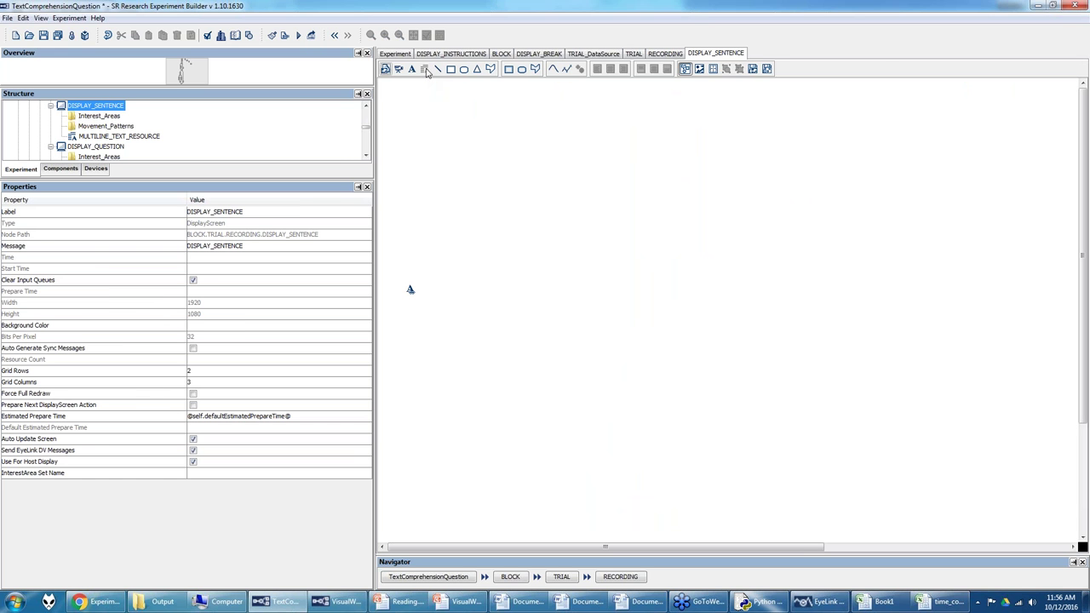
left_click(542, 153)
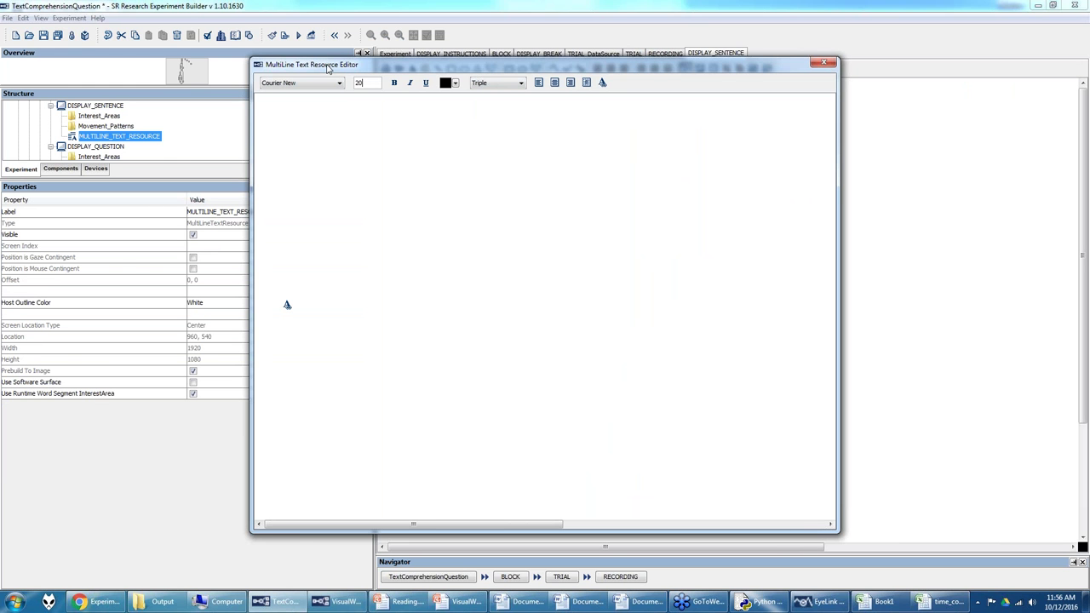
left_click(371, 167)
type("ffdgsfjdks;bnj")
key("BackSpace")
key("BackSpace")
key("BackSpace")
key("BackSpace")
key("BackSpace")
key("BackSpace")
key("BackSpace")
key("BackSpace")
key("BackSpace")
key("BackSpace")
key("BackSpace")
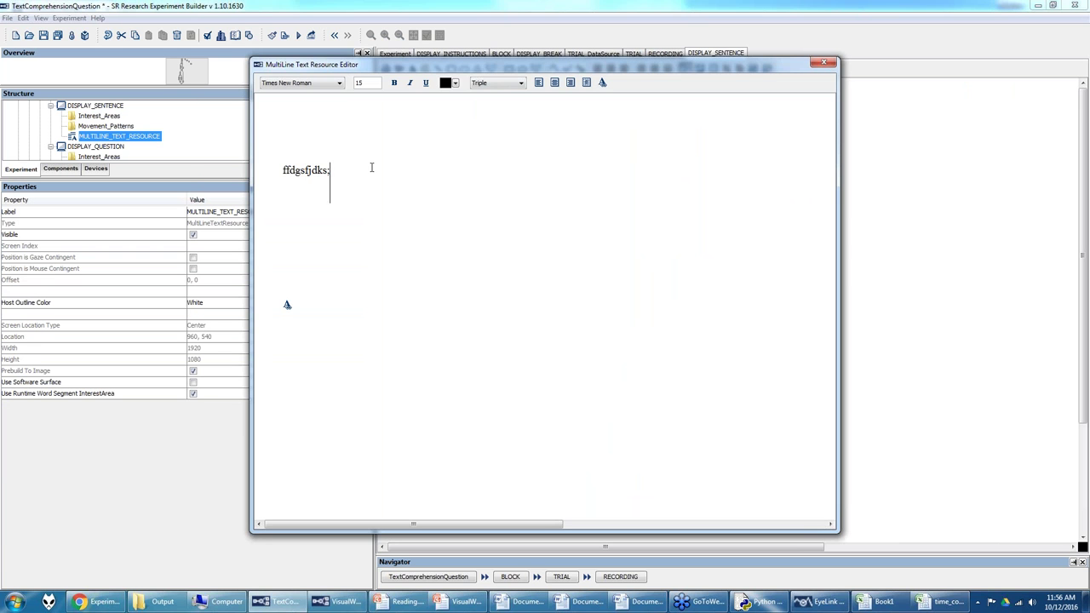
key("BackSpace")
key("BackSpace")
key("BackSpace")
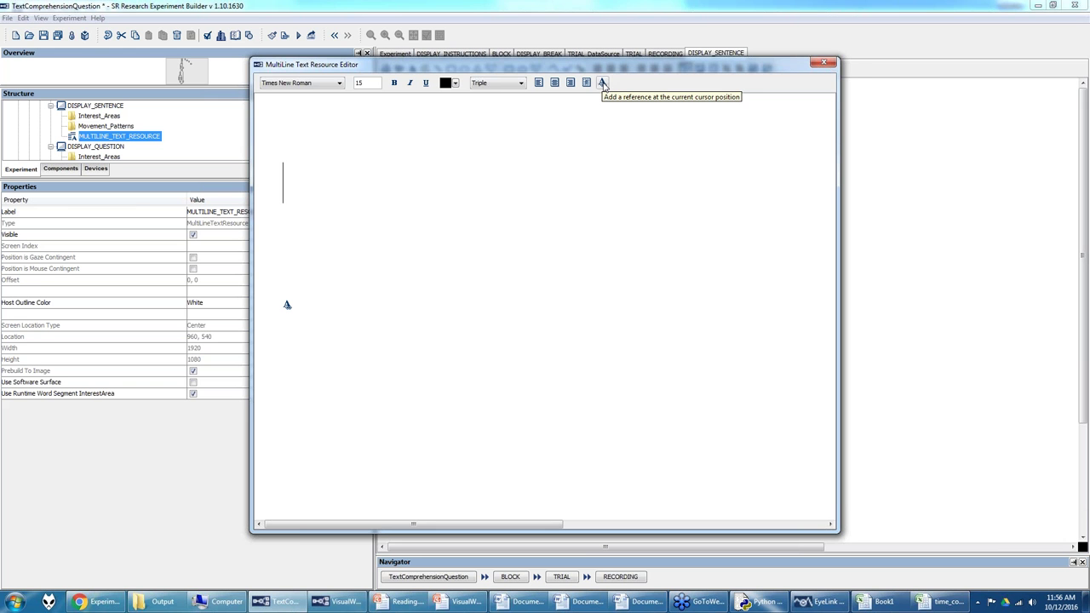
left_click(602, 84)
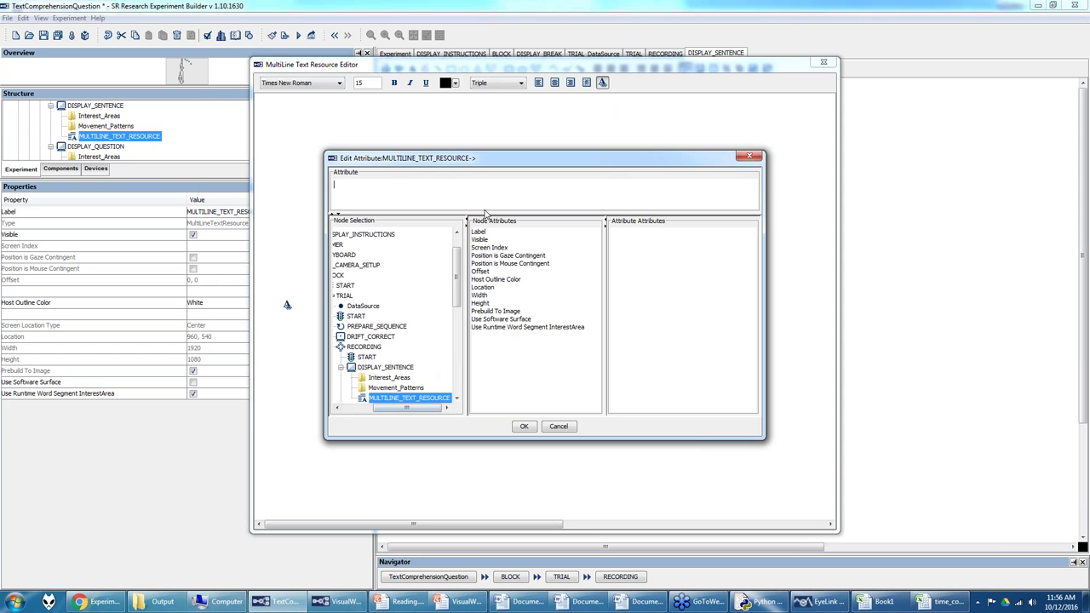
Step: Insert a reference to the TRIAL DataSource sentence column into DISPLAY_SENTENCE's multiline text
left_click_drag(423, 411, 411, 411)
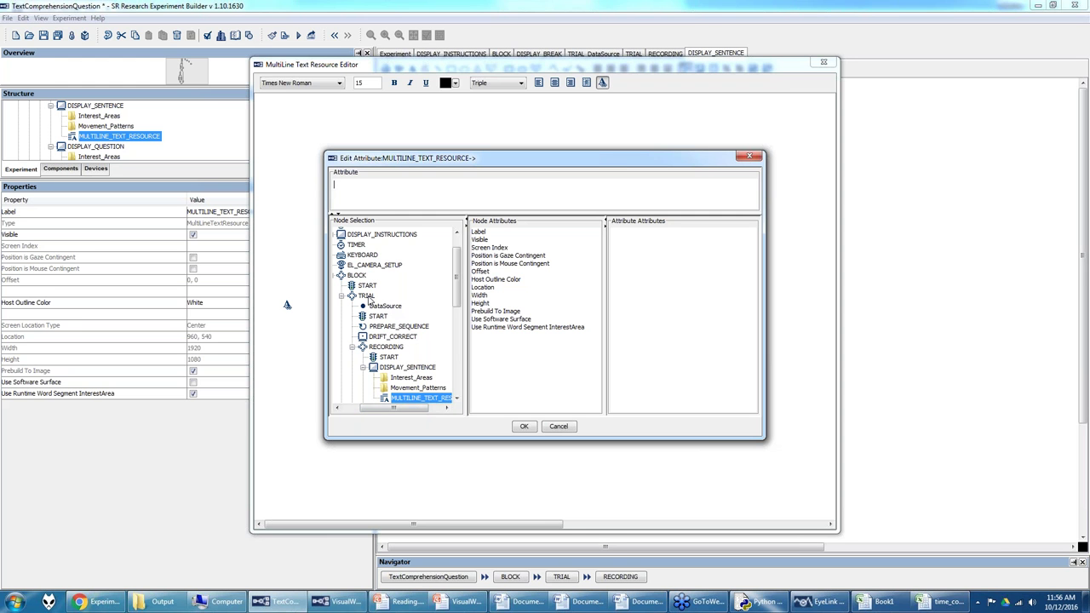
left_click(382, 306)
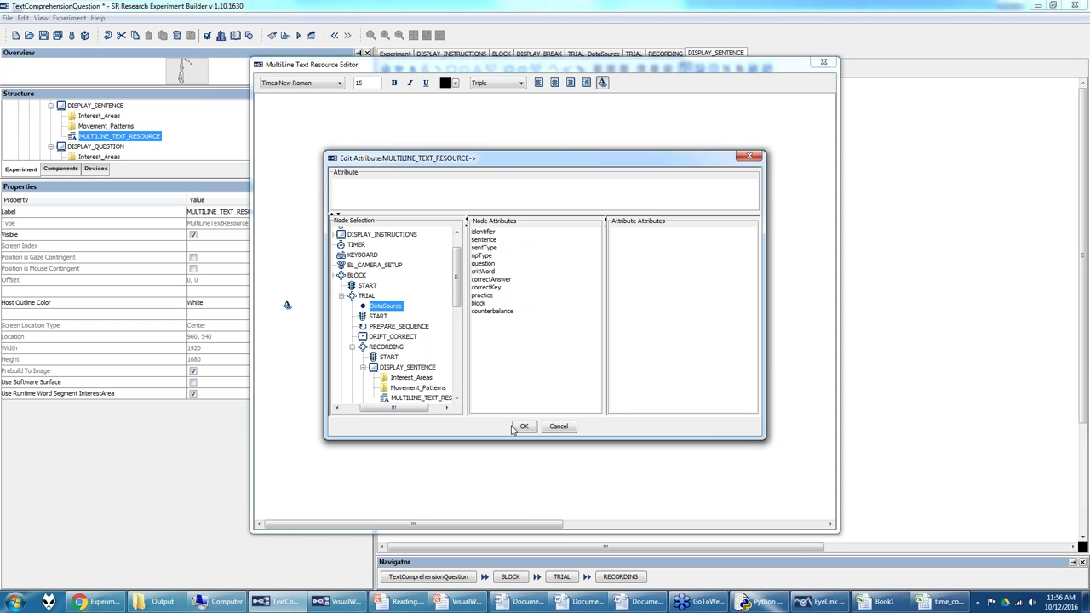
left_click(486, 240)
left_click(524, 426)
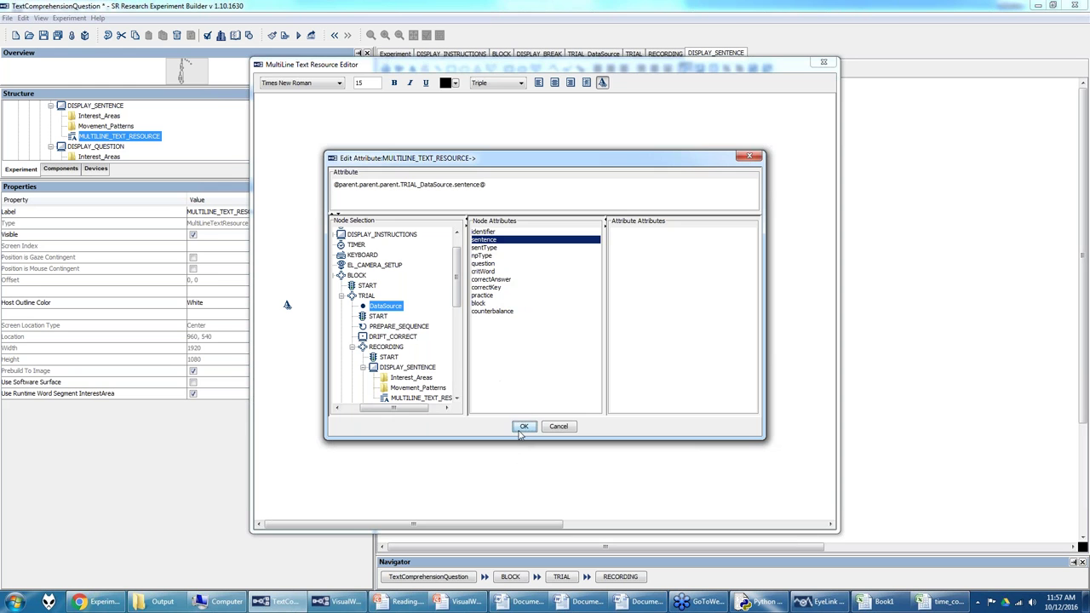
Step: Delete the duplicate reference and confirm the remaining one points to sentence
key("BackSpace")
left_click(290, 299)
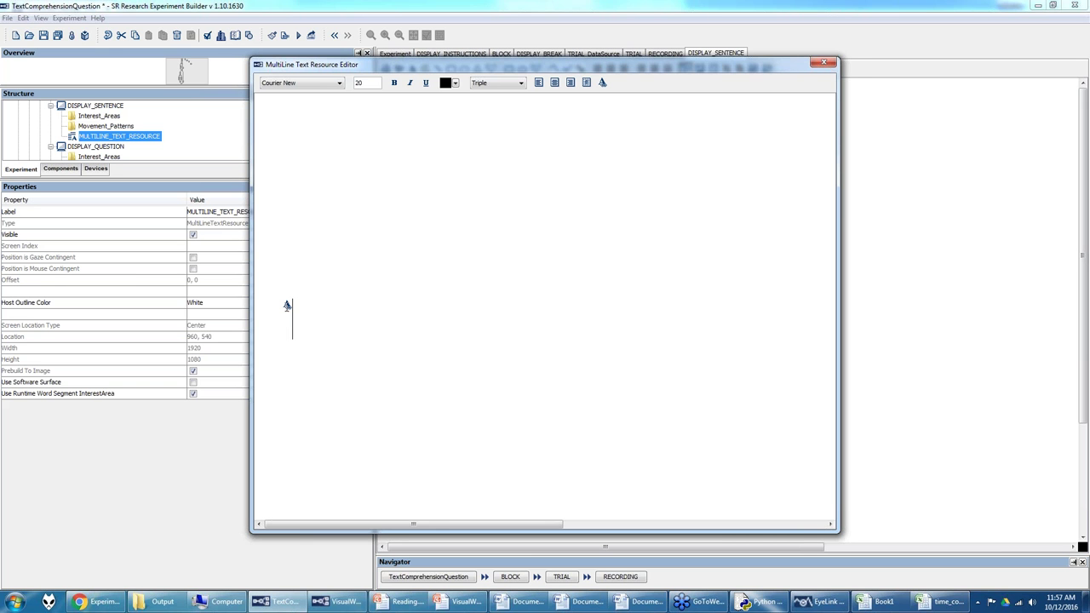
double_click(287, 305)
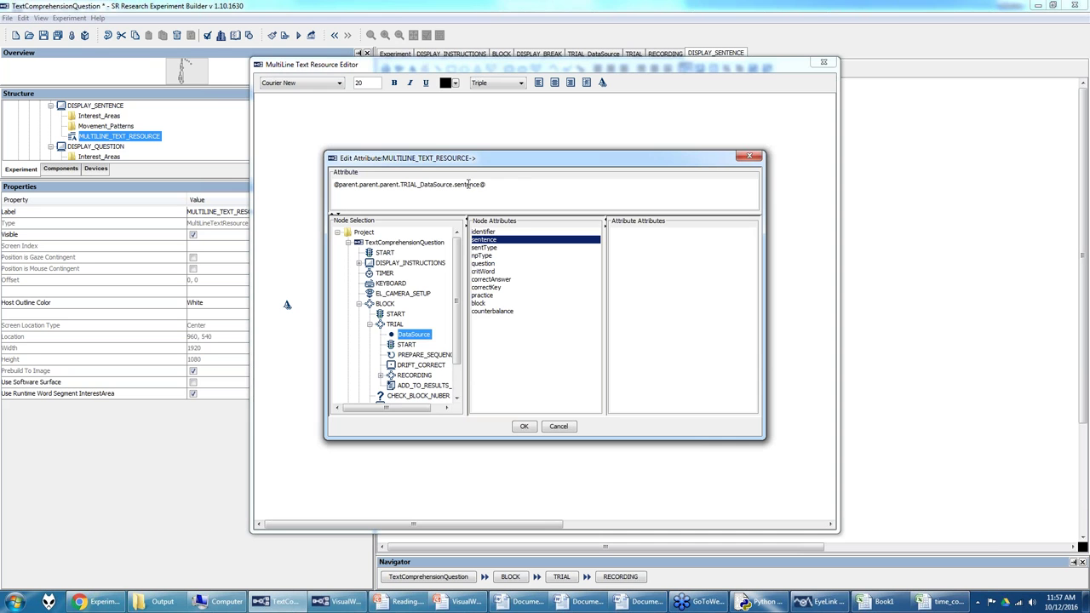
left_click(523, 426)
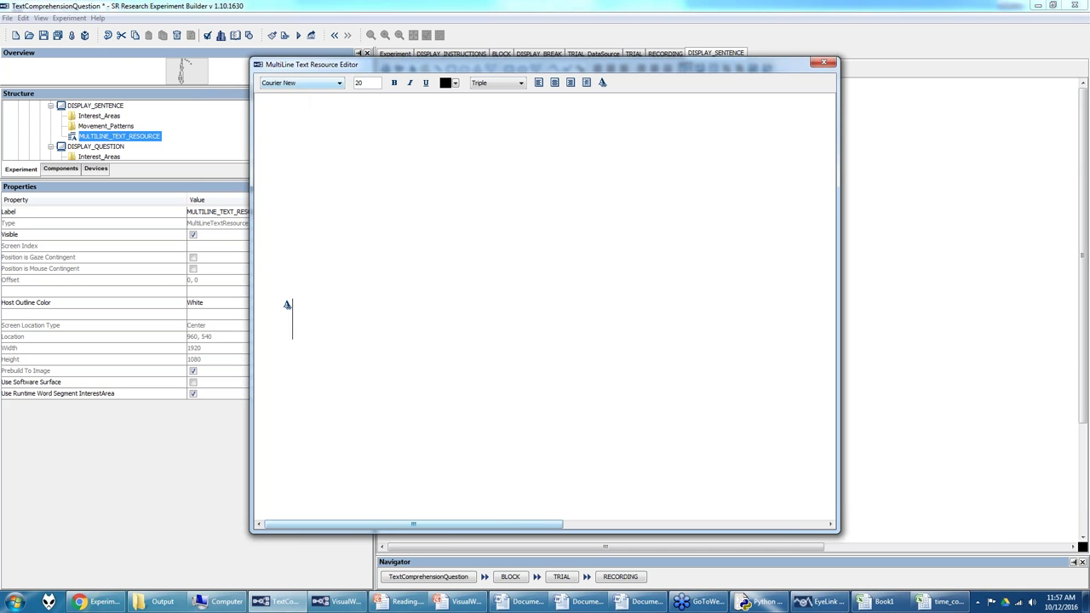
Step: Switch to the Word Document3 window holding the coordinate list
mouse_move(656, 606)
left_click(700, 545)
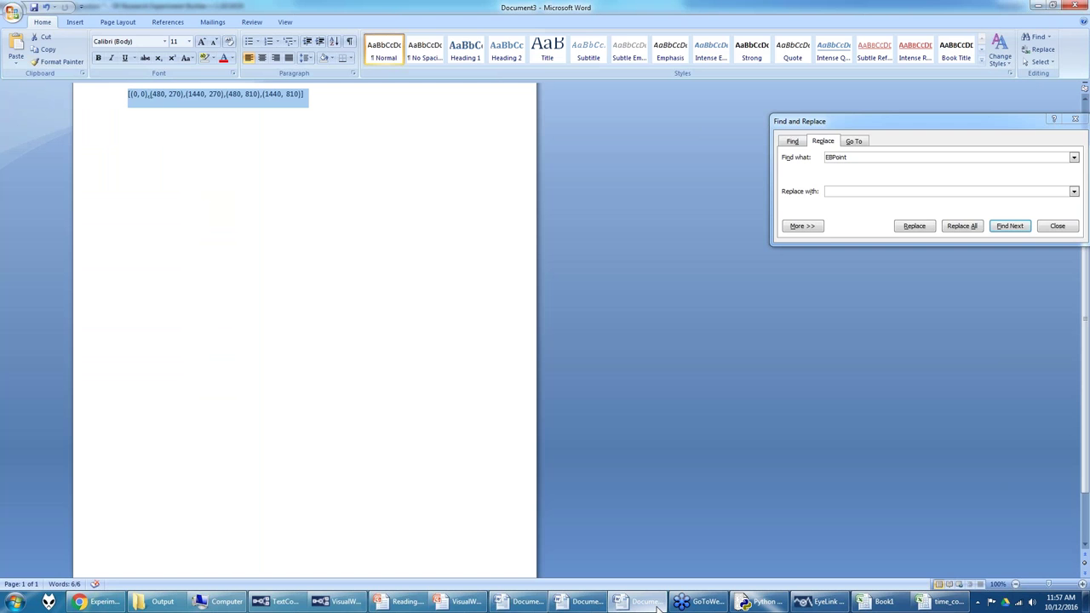
Step: Replace the coordinate list line with 'Hello' in Times New Roman
right_click(366, 105)
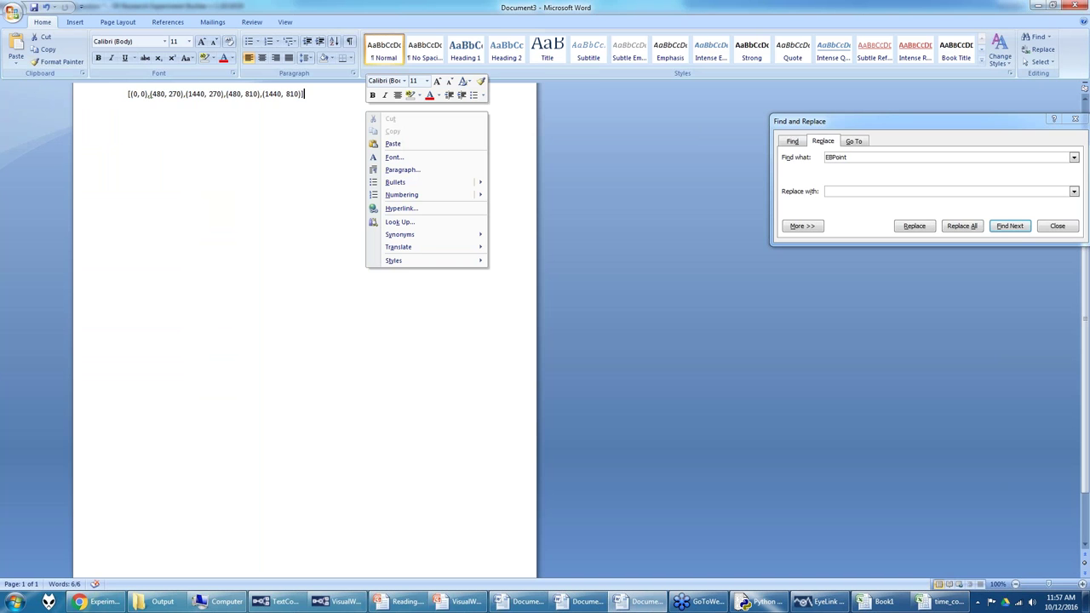
left_click_drag(343, 100, 108, 90)
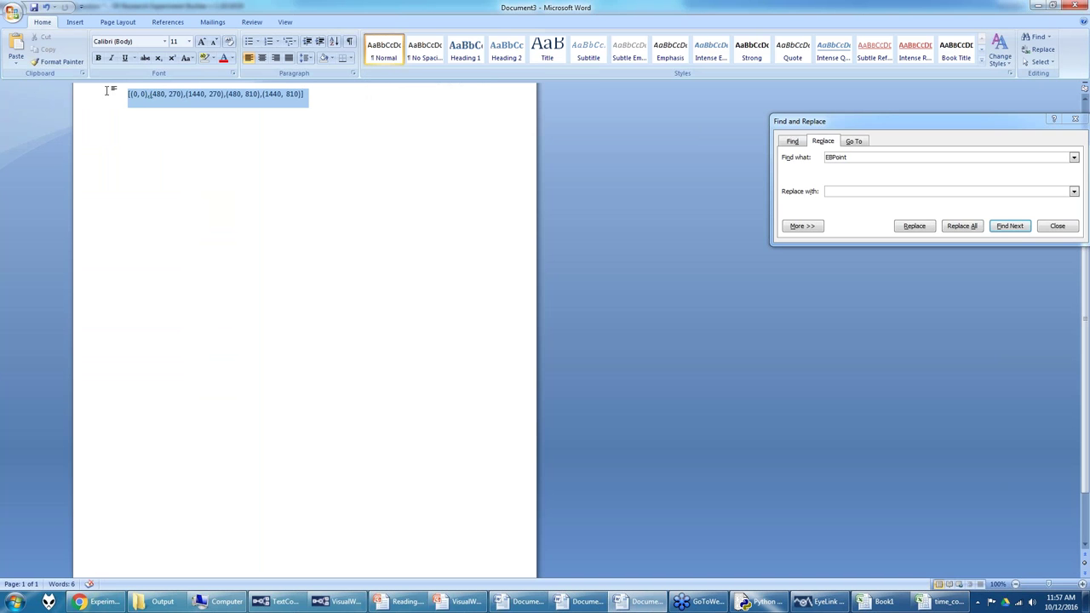
key("Delete")
left_click(165, 42)
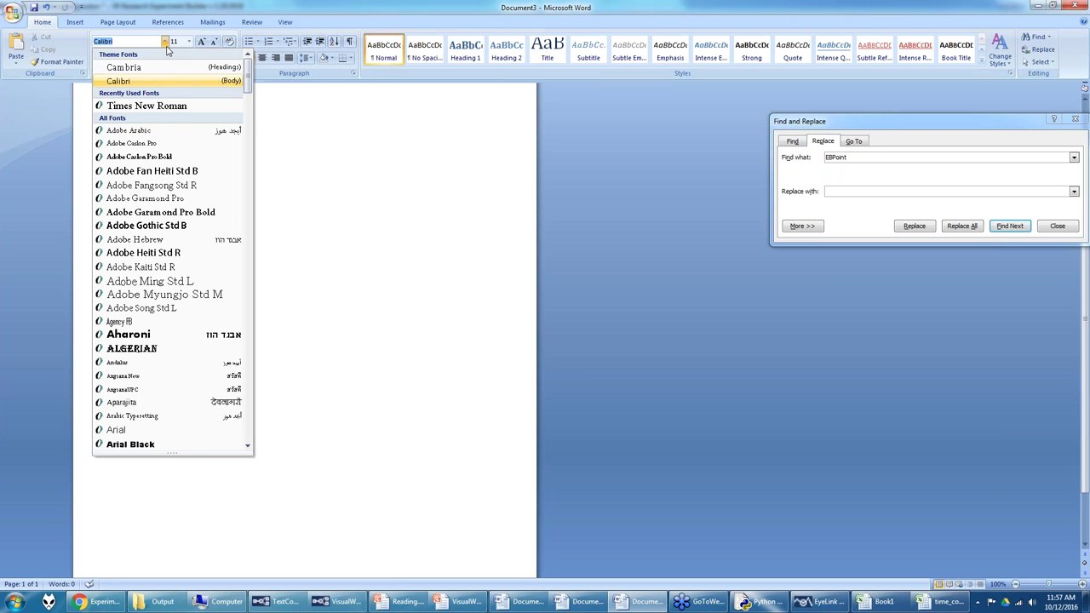
scroll(174, 255, "down", 20)
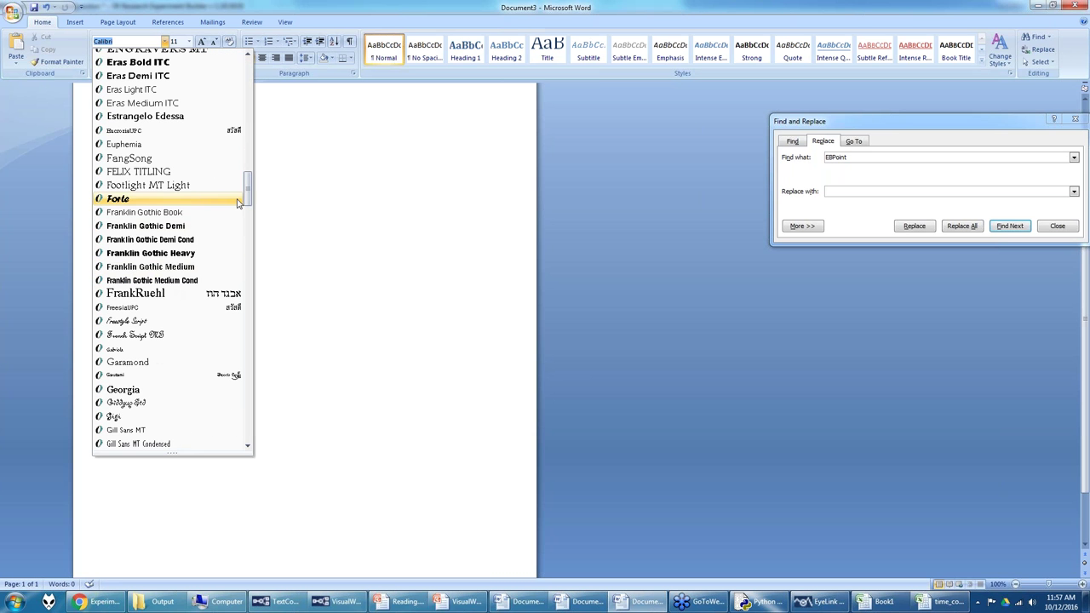
left_click_drag(248, 196, 247, 410)
left_click(185, 377)
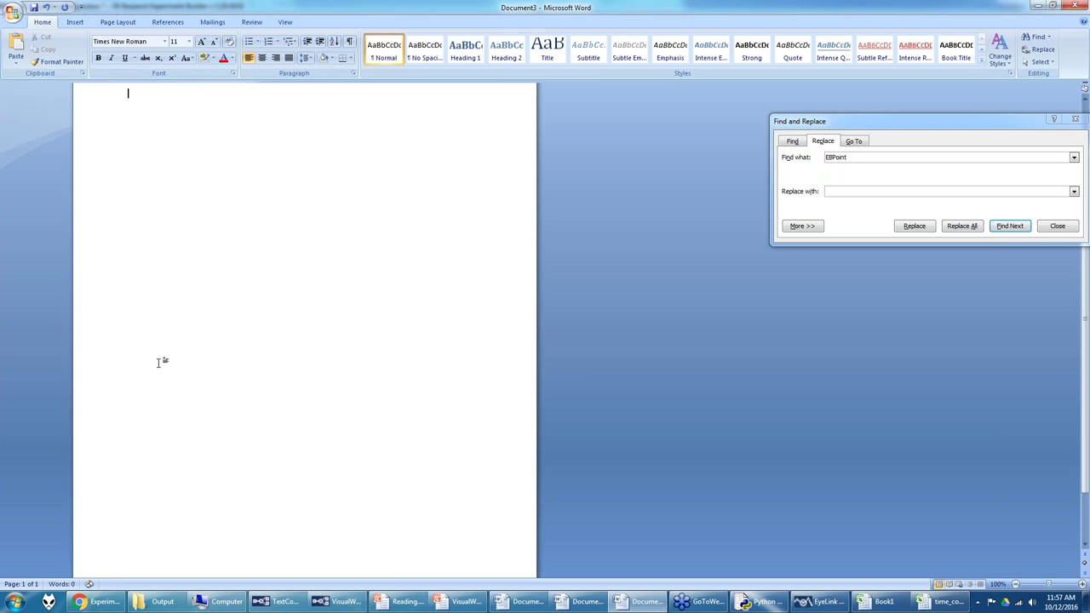
type("Hello")
Step: Add a second 'Hello' line in Courier New and return to Experiment Builder
left_click(165, 41)
scroll(157, 209, "down", 10)
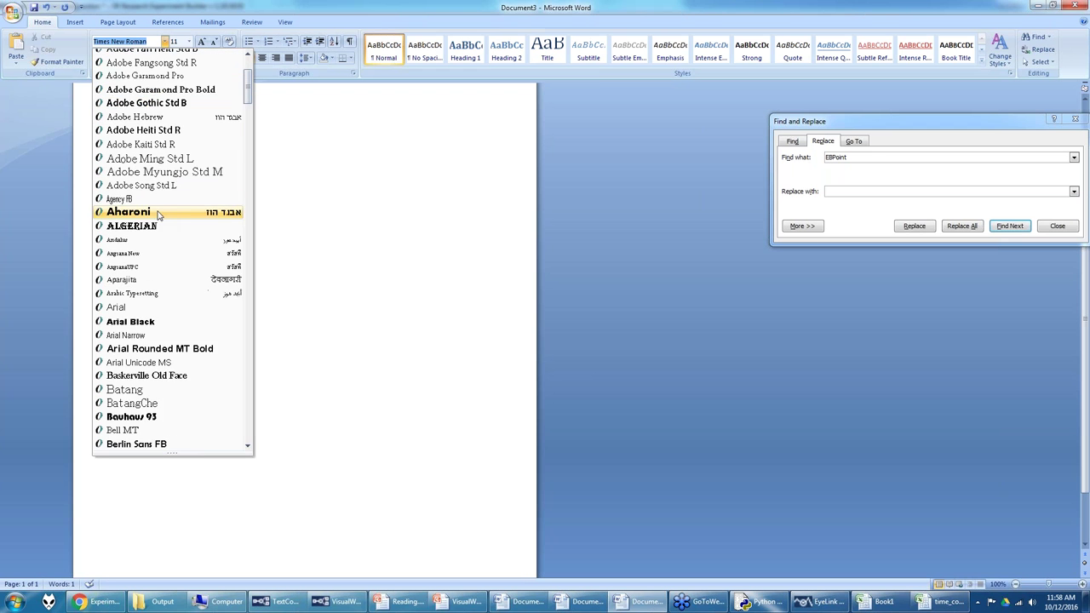
scroll(161, 321, "down", 7)
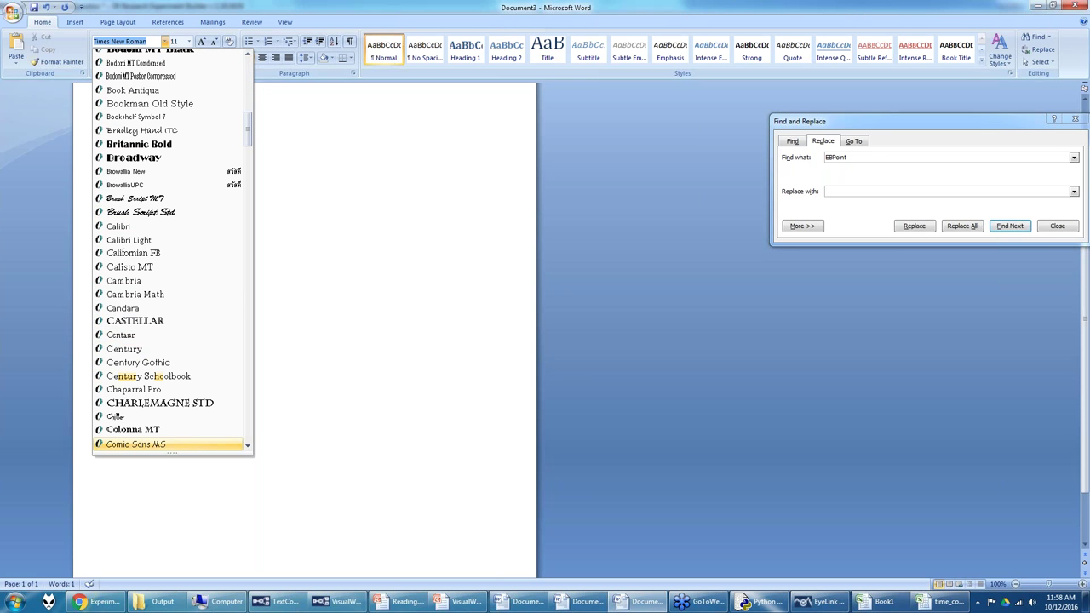
scroll(145, 392, "down", 2)
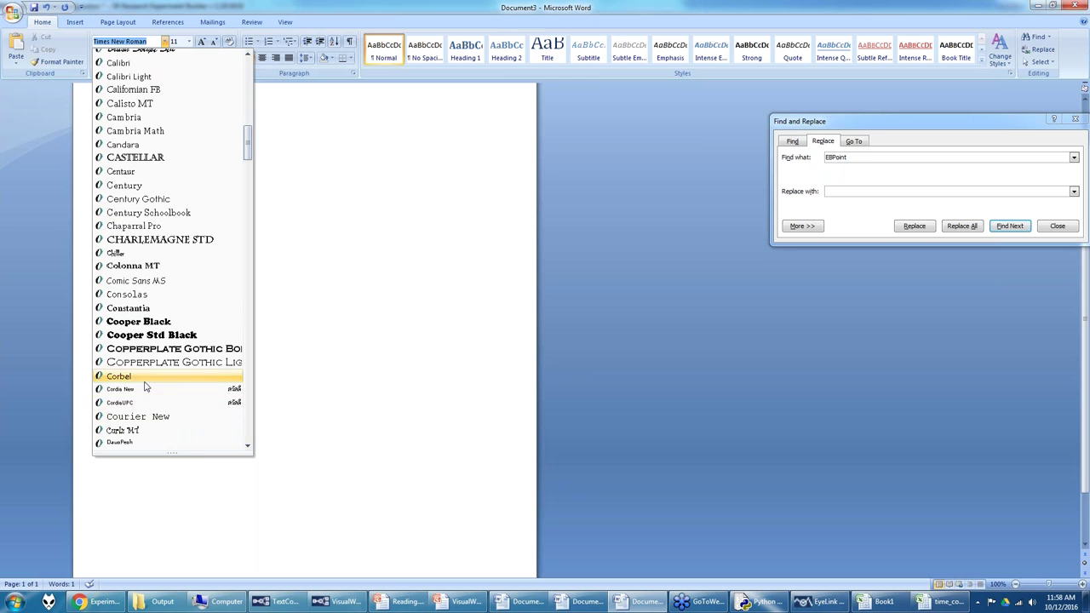
left_click(139, 416)
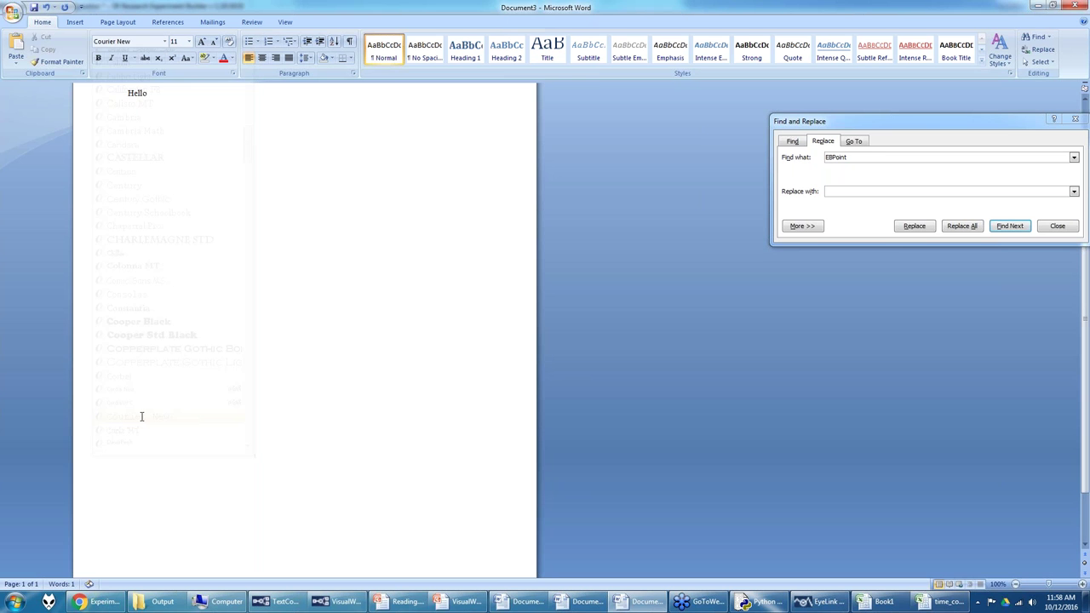
type("Hello")
mouse_move(339, 607)
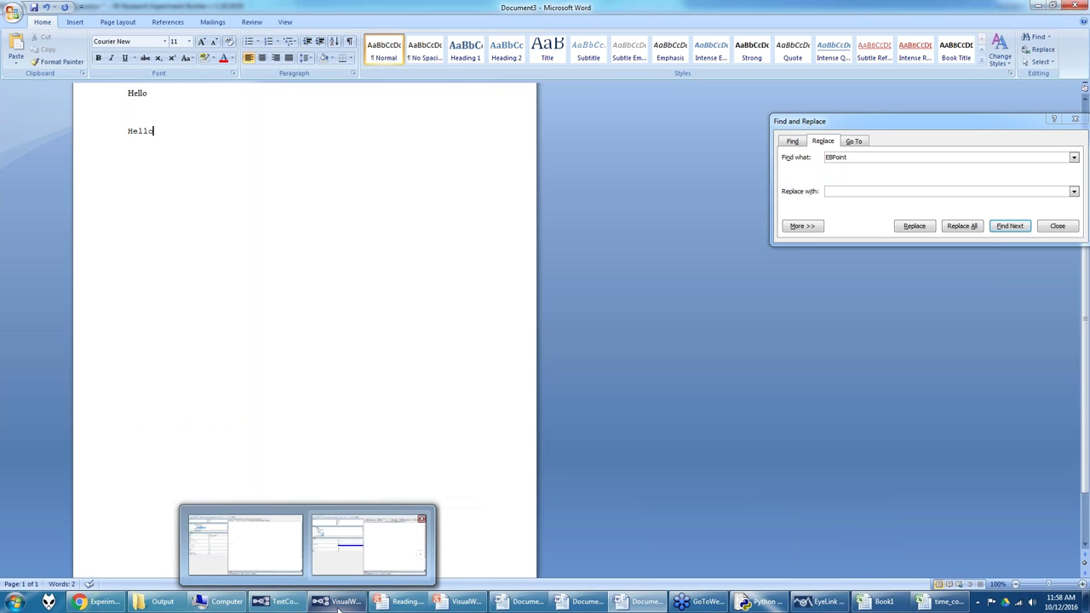
left_click(281, 602)
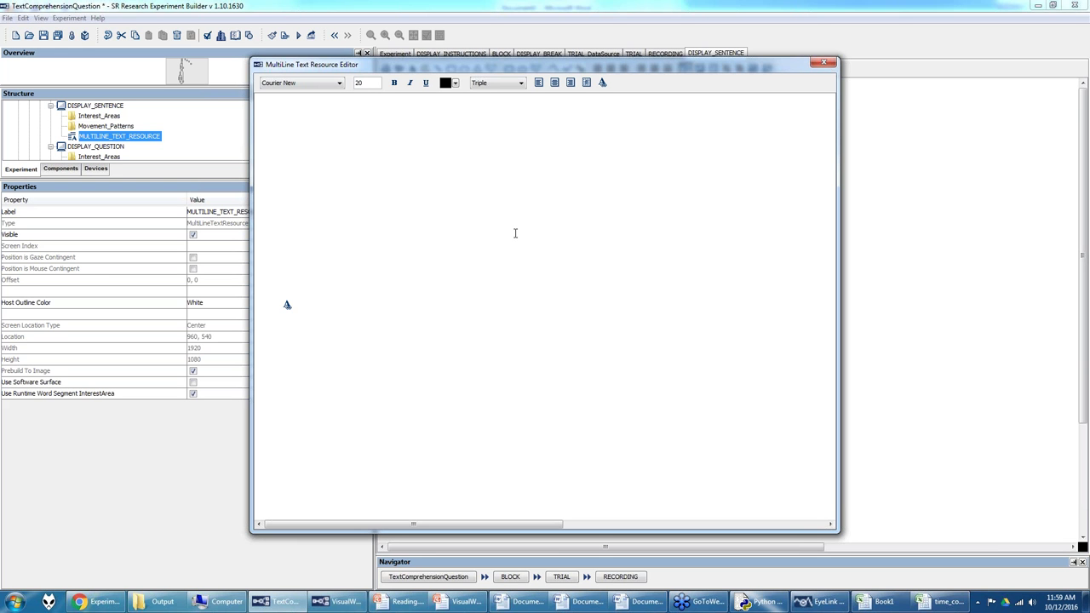
Step: Close DISPLAY_SENTENCE's MultiLine Text Resource Editor
left_click(823, 62)
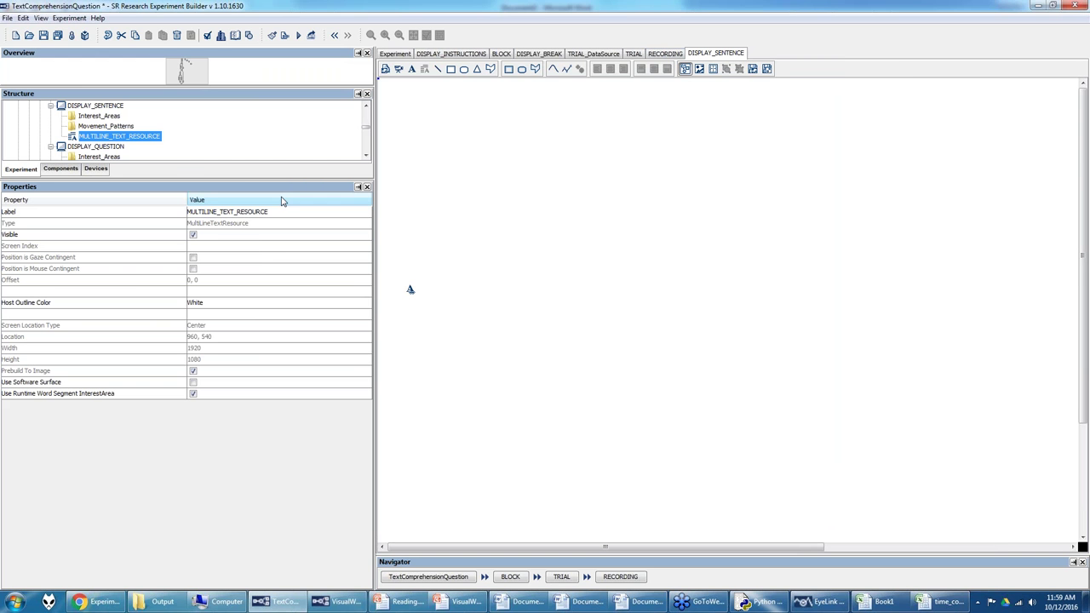
left_click(125, 141)
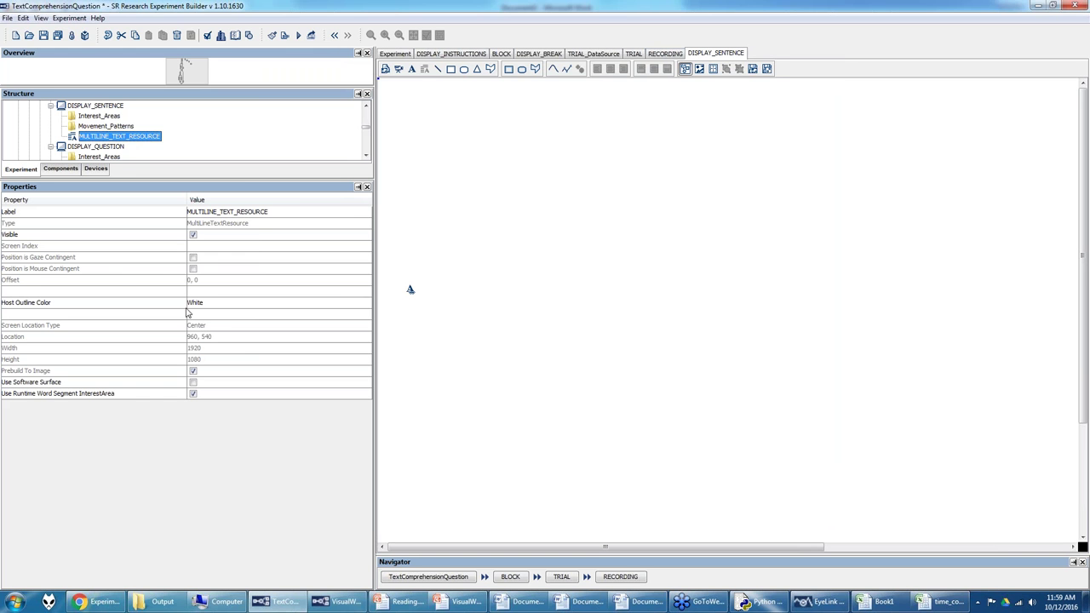
mouse_move(6, 399)
left_click(26, 19)
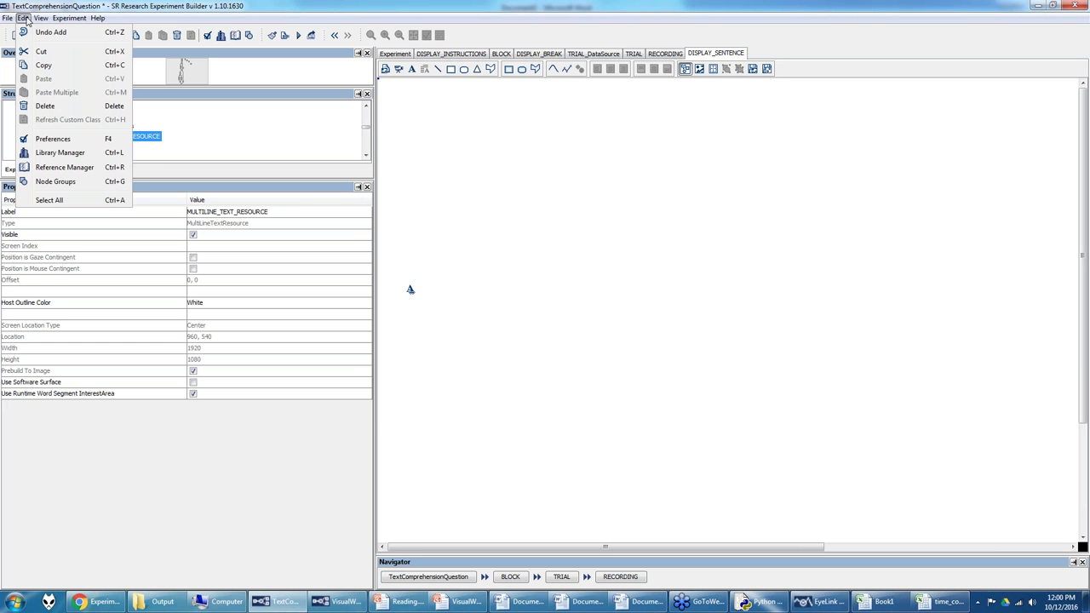
Step: Show the WORD_SEGMENT interest area preferences and inspect the delimiter and replacement character fields
left_click(51, 138)
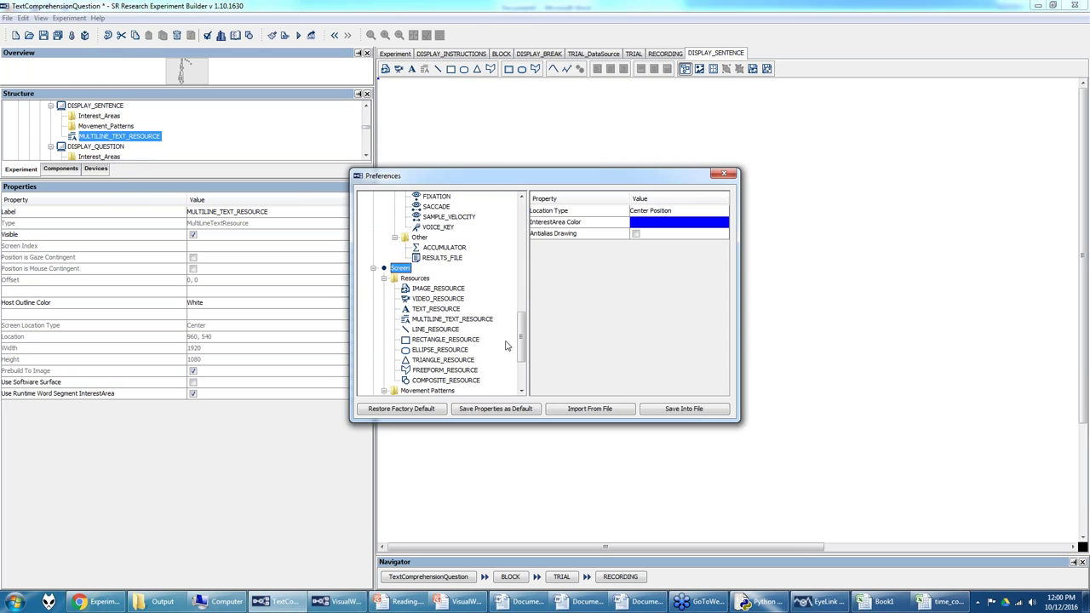
left_click_drag(518, 338, 517, 358)
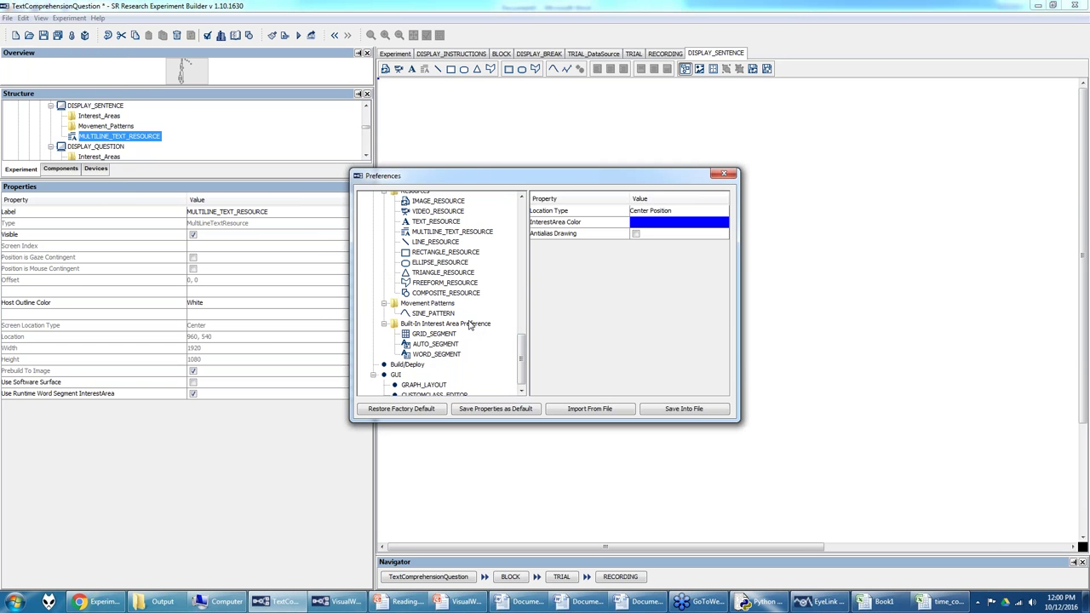
left_click(428, 355)
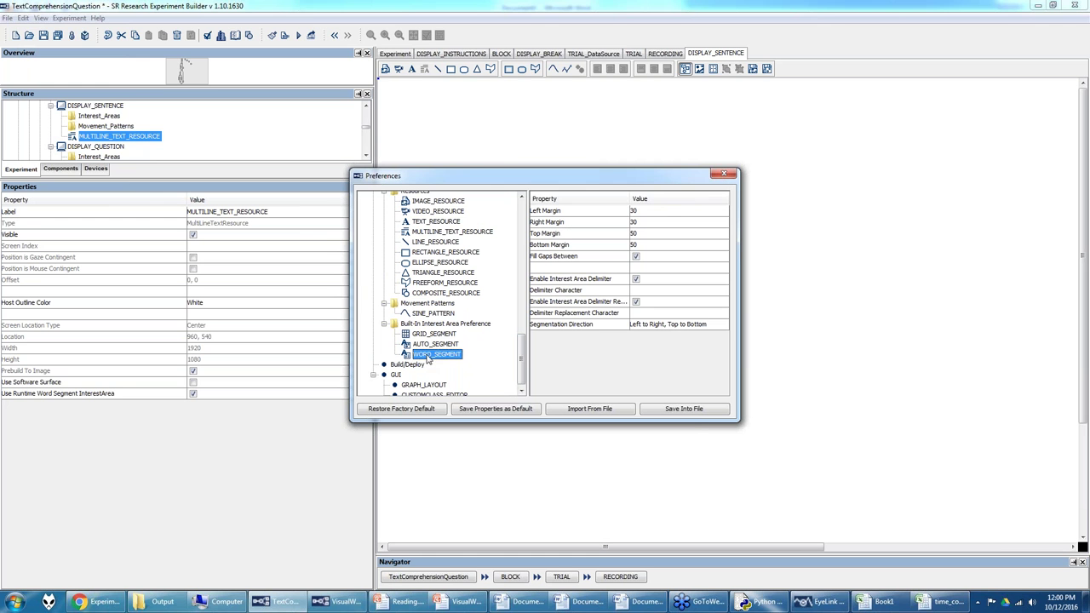
left_click(521, 390)
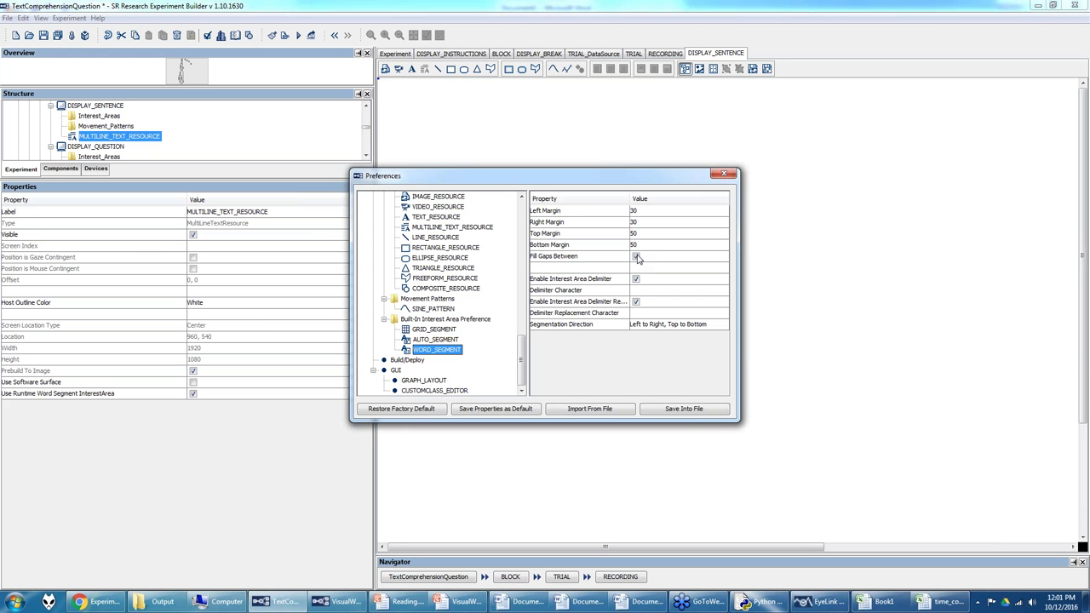
left_click(639, 294)
mouse_move(628, 308)
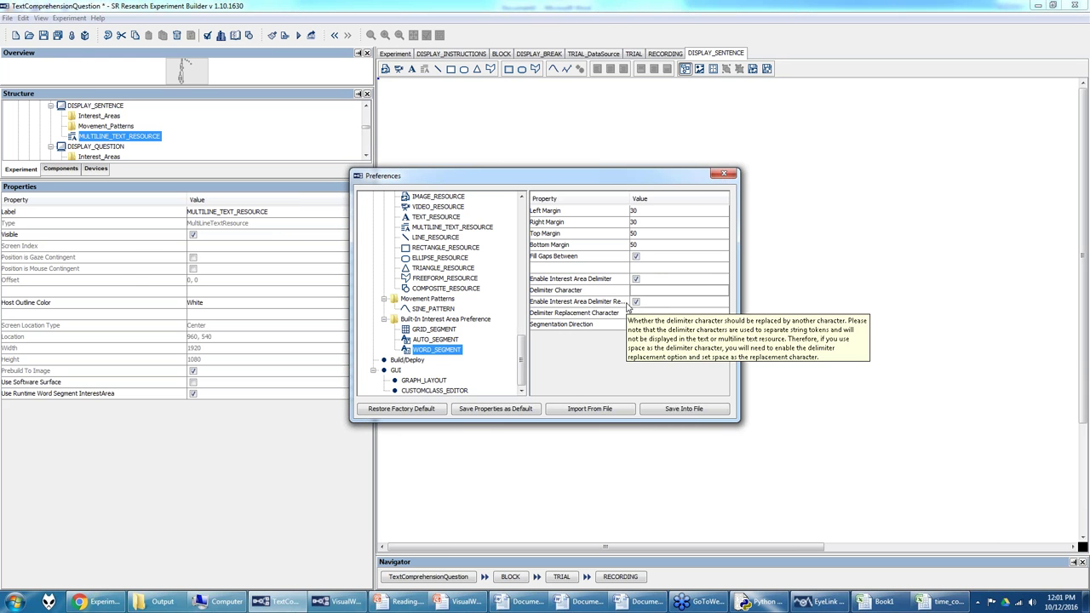
left_click(634, 313)
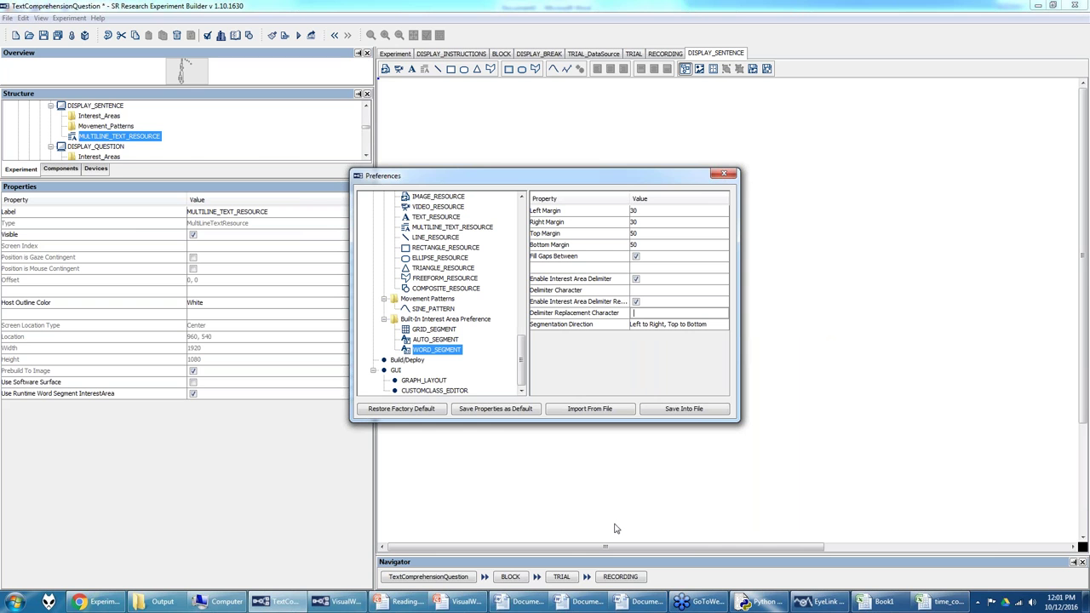
Step: Compare with the asterisk-delimited Word example, then view the TRIAL_DataSource table
mouse_move(577, 598)
left_click(448, 545)
left_click_drag(127, 157, 471, 162)
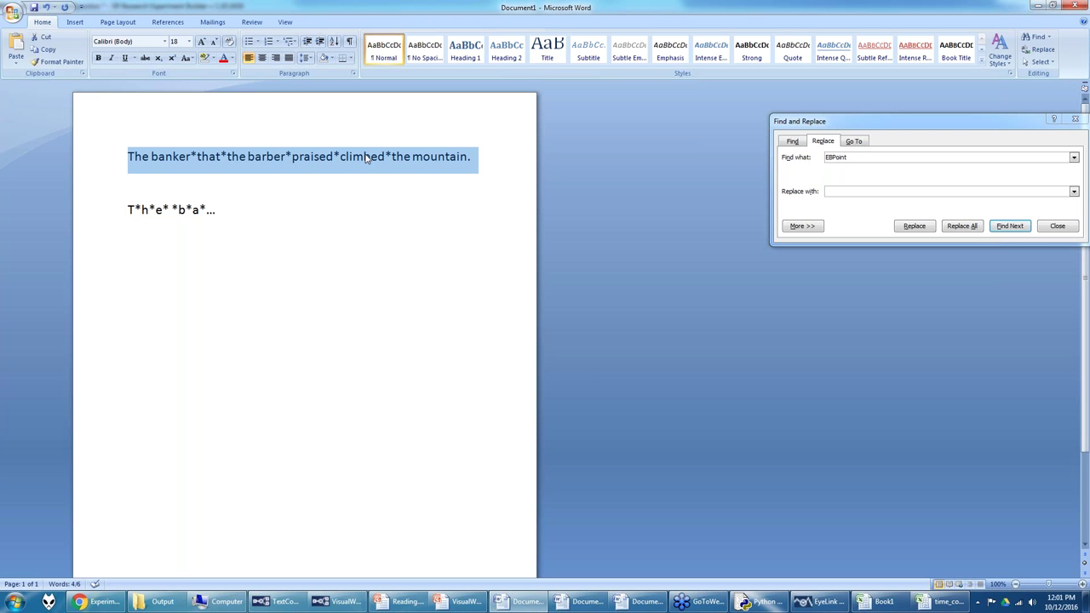
left_click(297, 597)
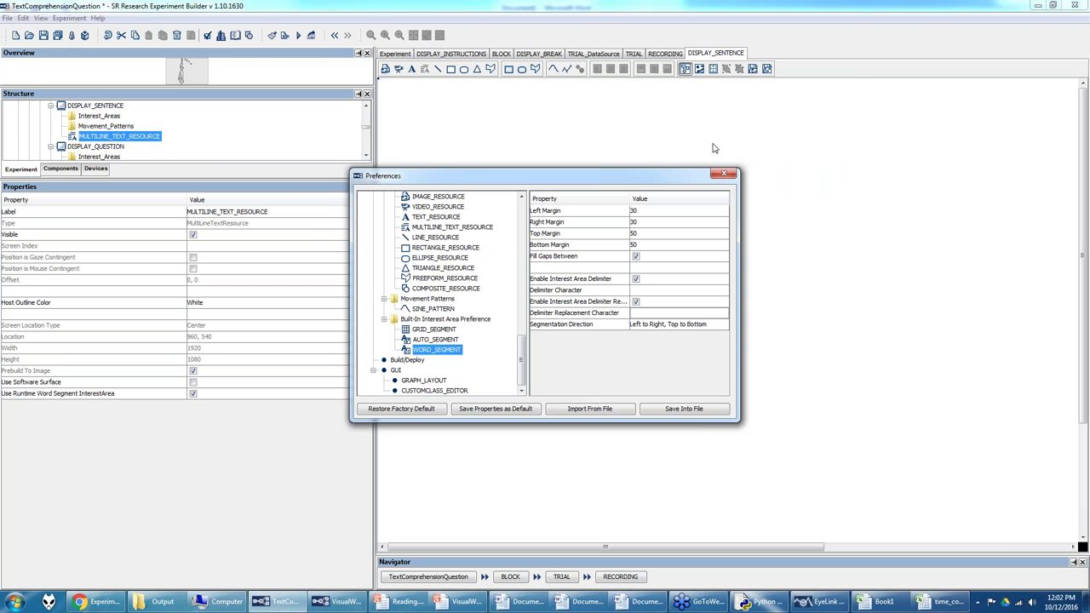
left_click(725, 177)
left_click(581, 54)
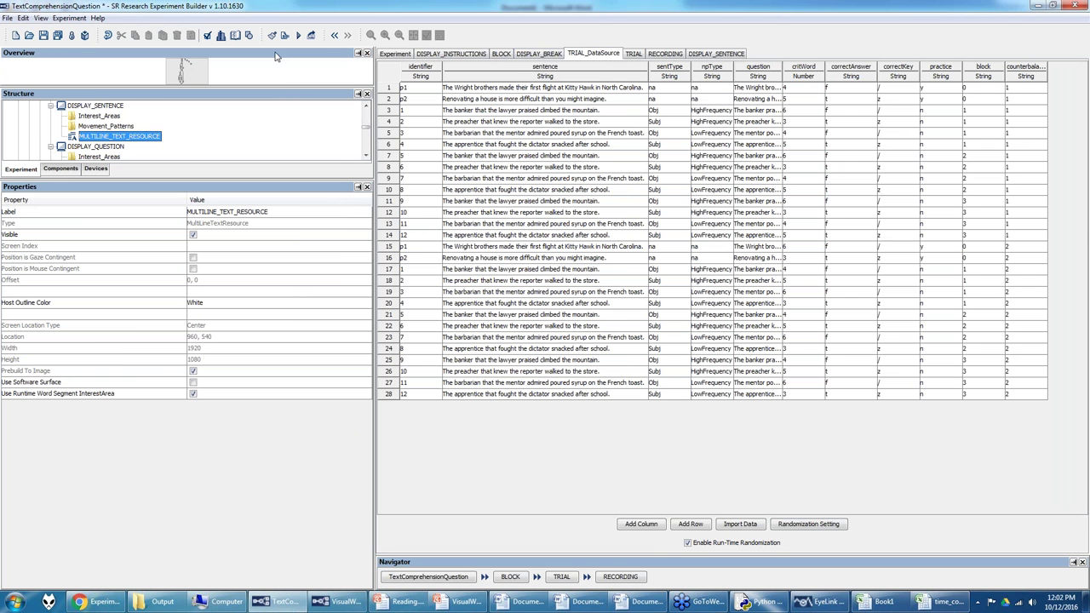
Step: Reopen Preferences and compare against the letter-by-letter delimited example in Word
left_click(23, 18)
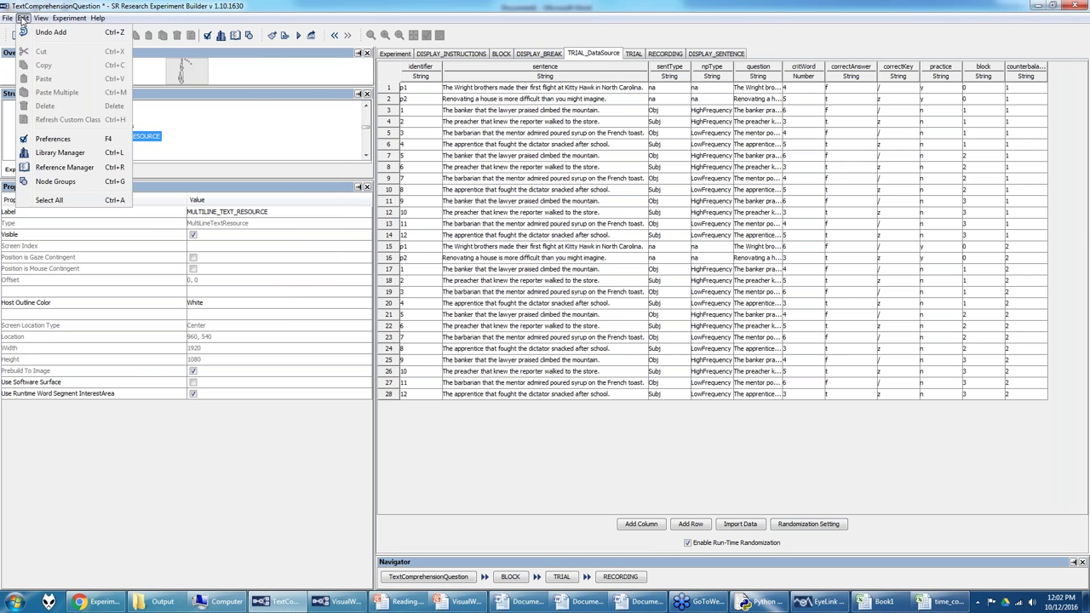
left_click(38, 140)
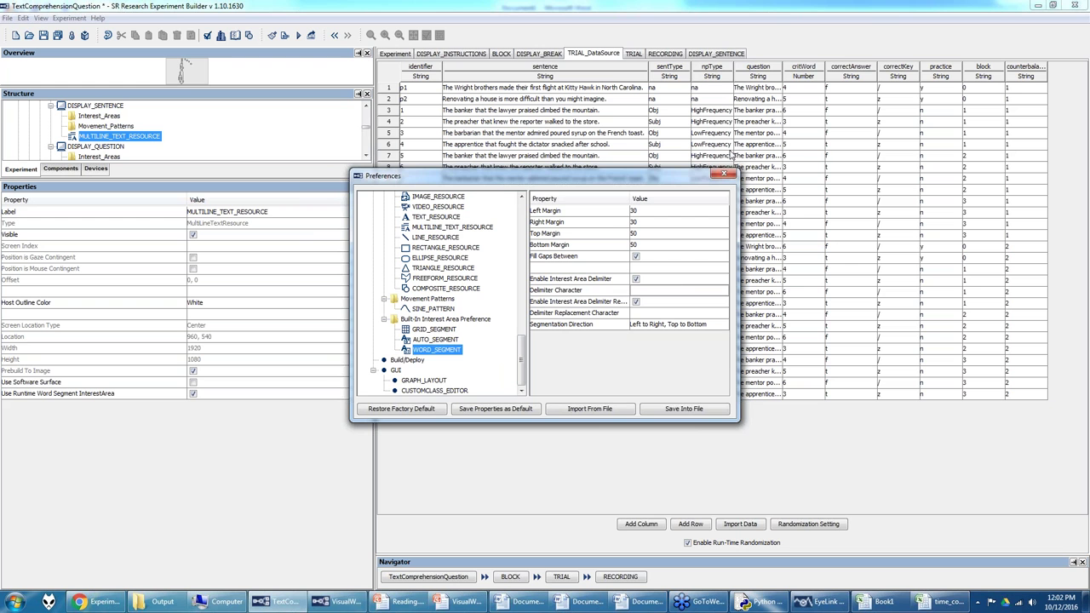
left_click(723, 177)
left_click(524, 602)
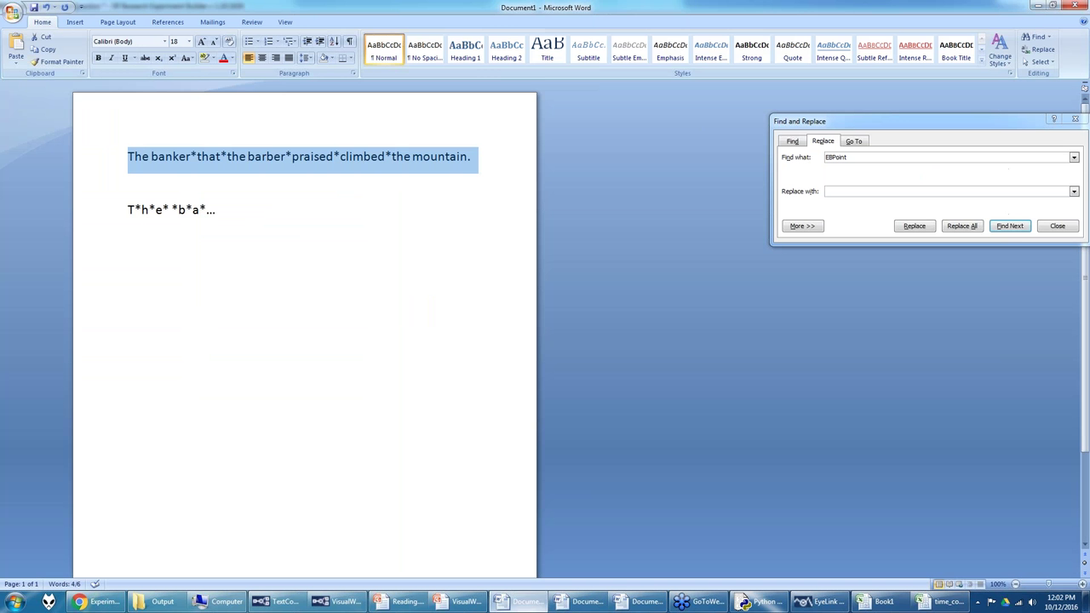
left_click_drag(230, 210, 128, 209)
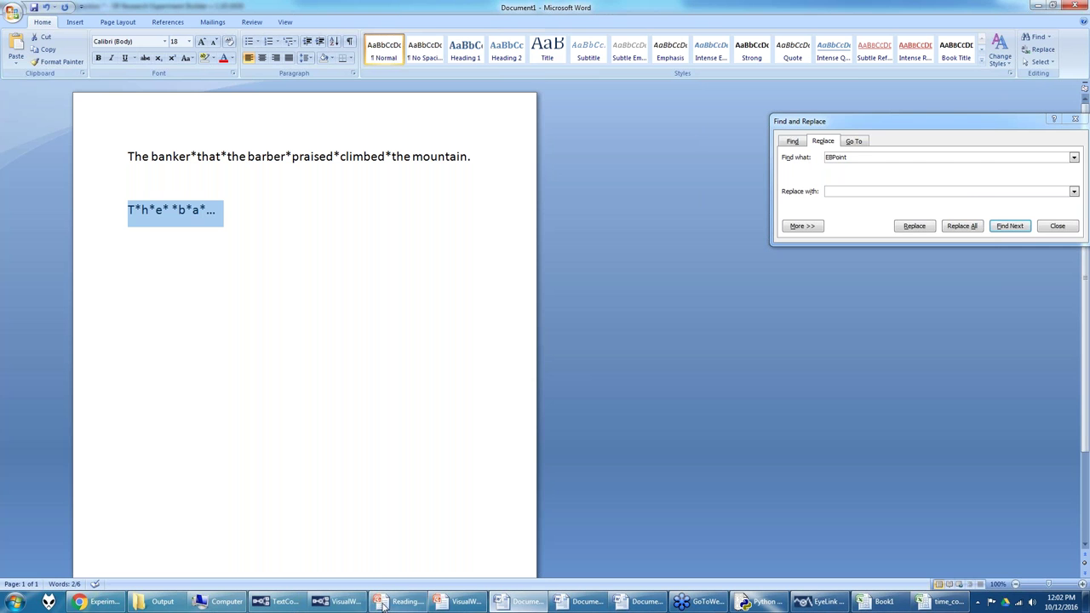
left_click(291, 605)
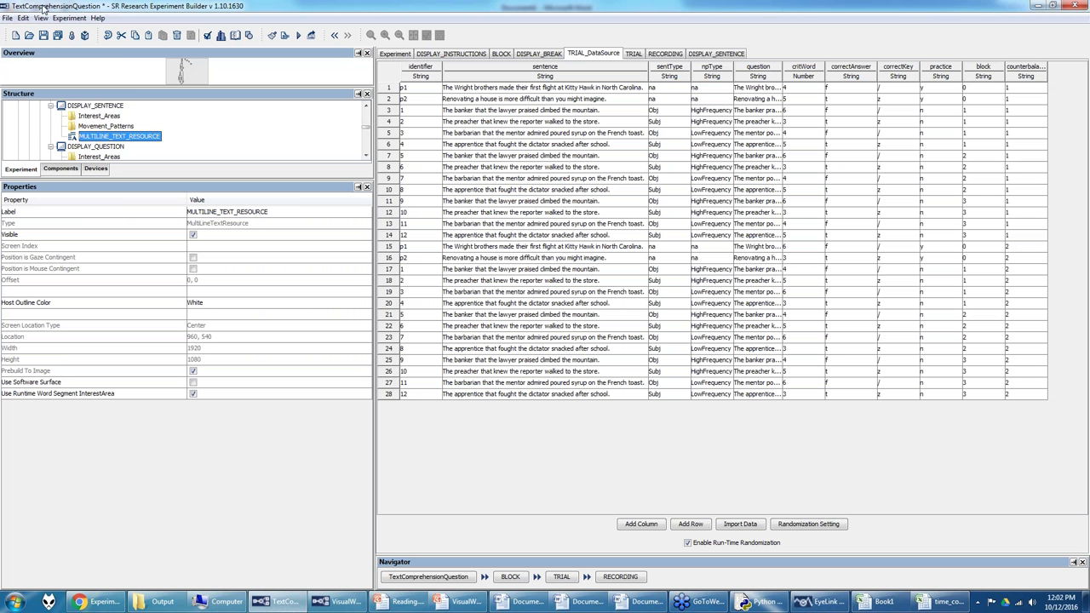
Step: Edit the WORD_SEGMENT delimiter character and keep delimiter replacement enabled
left_click(23, 18)
left_click(53, 138)
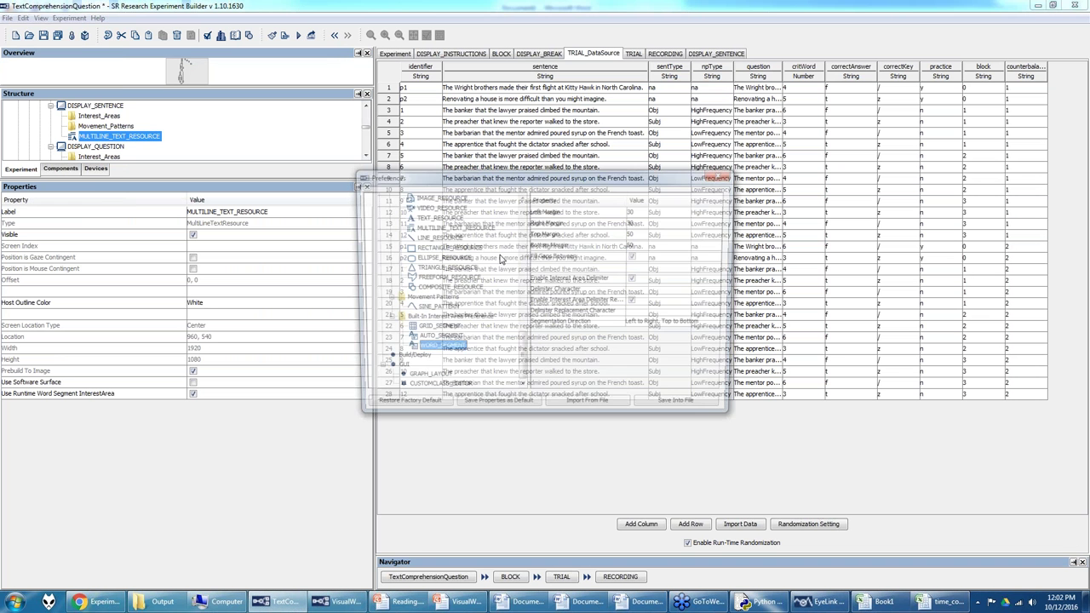
left_click(584, 292)
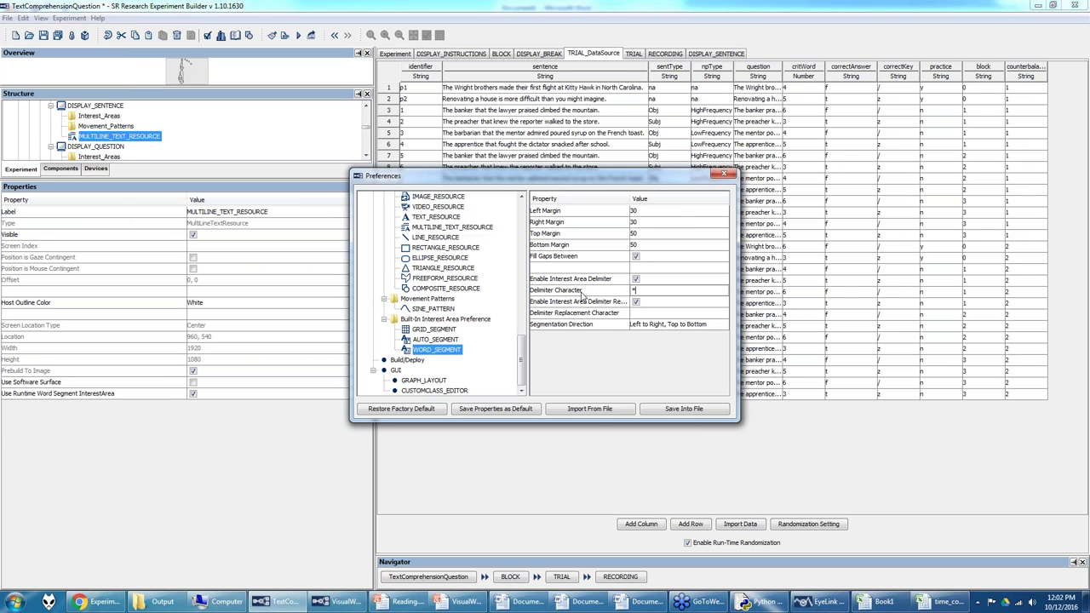
left_click(636, 303)
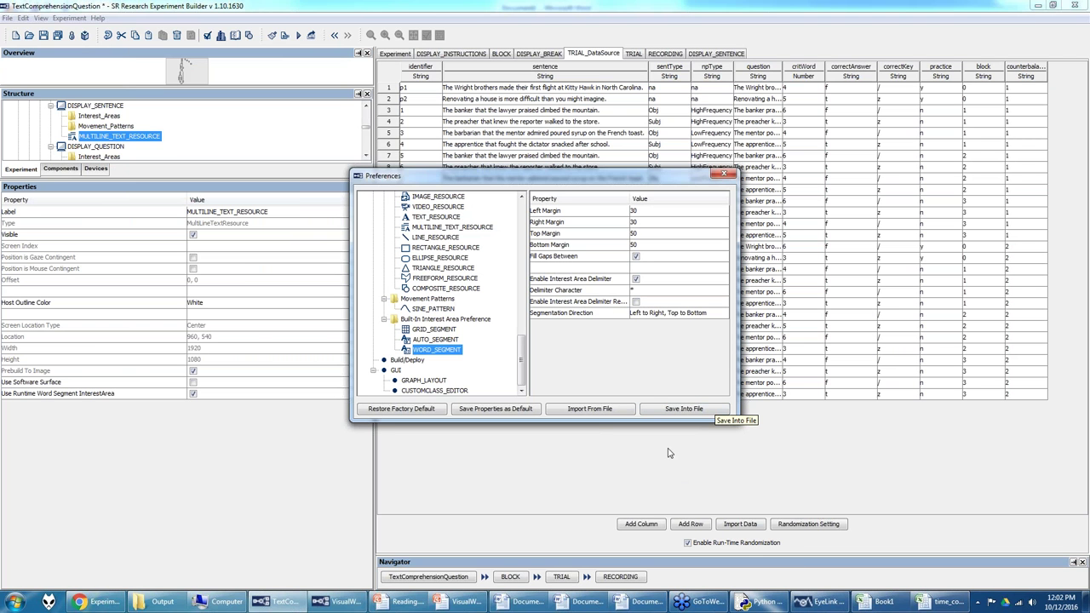
left_click(636, 302)
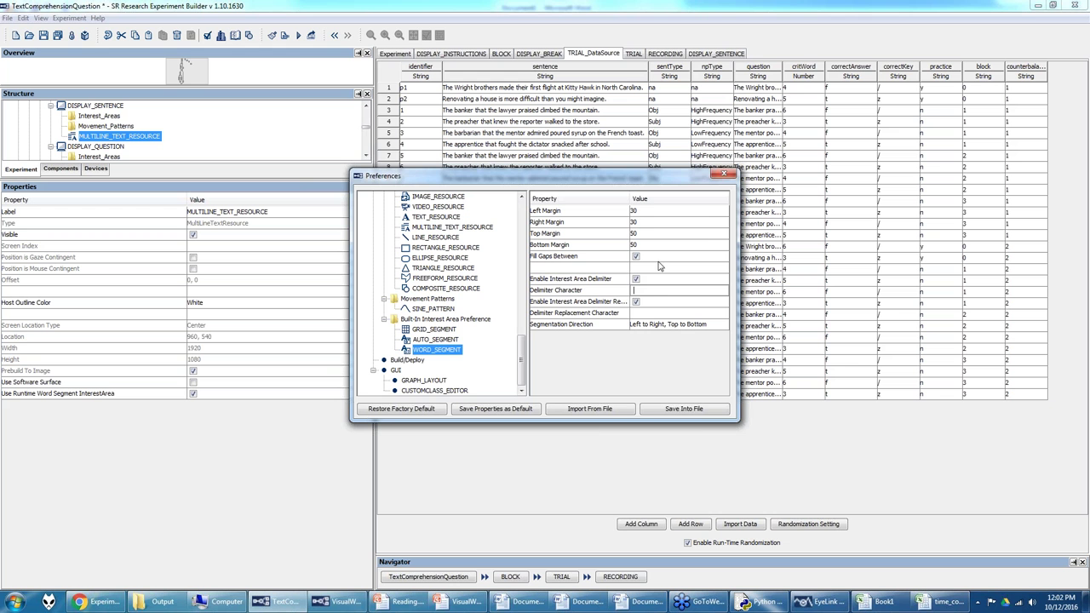
left_click(724, 177)
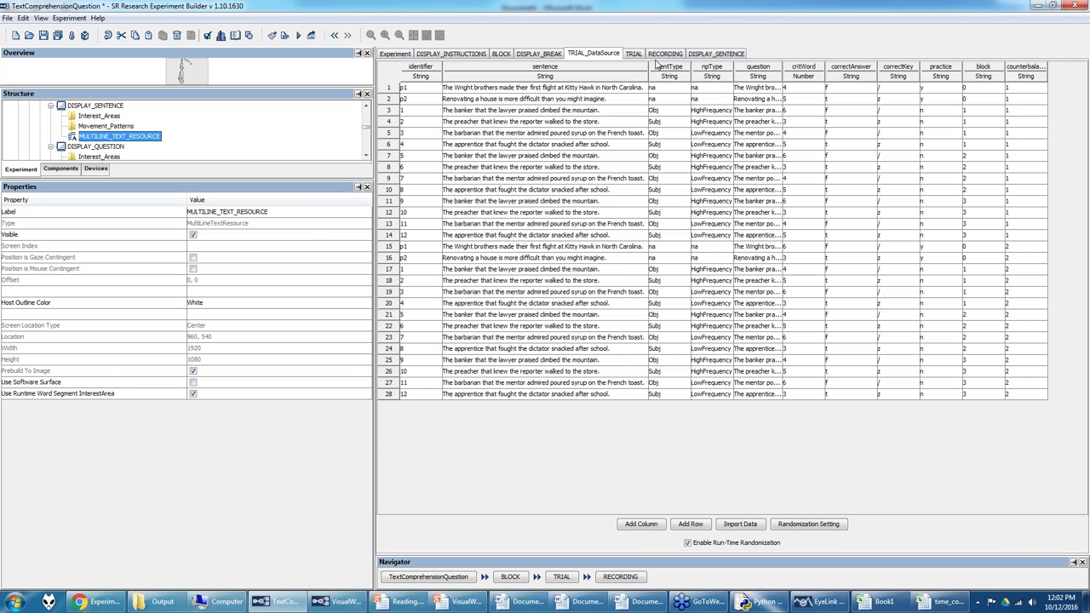
left_click(658, 55)
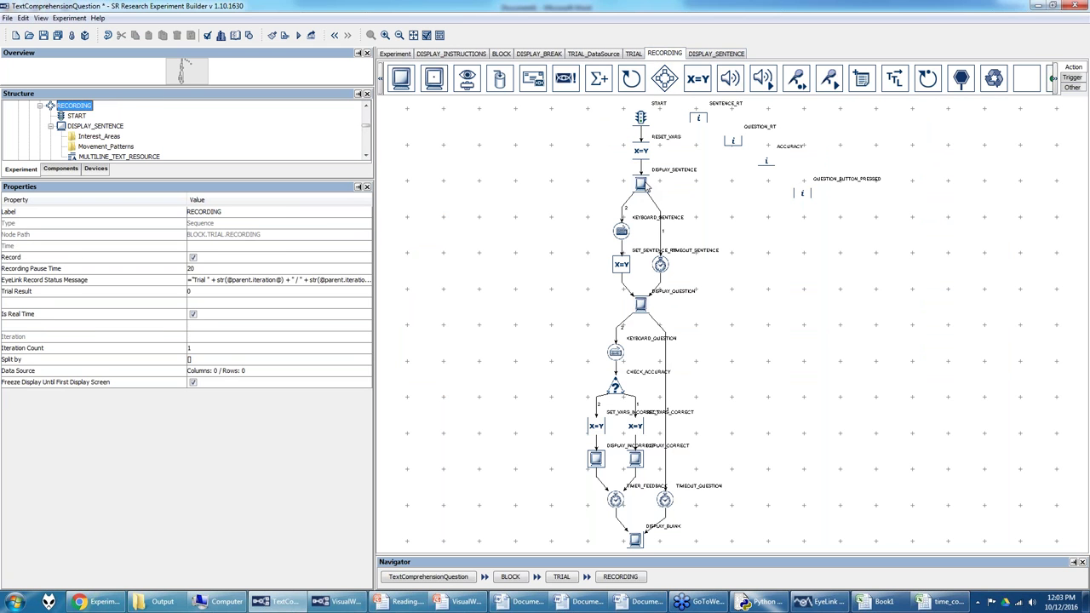
left_click(622, 231)
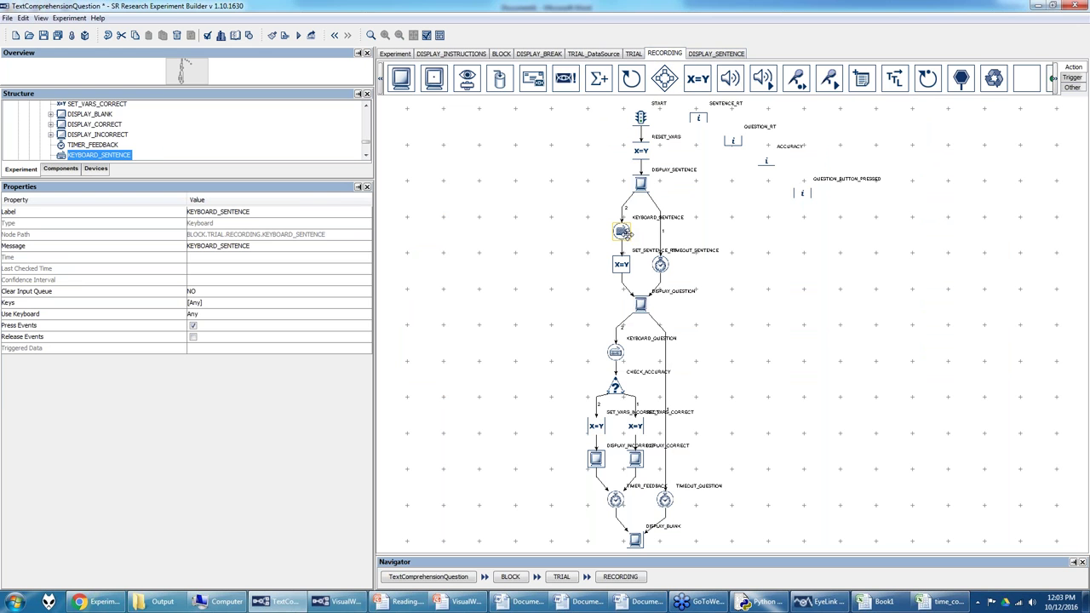
left_click(663, 267)
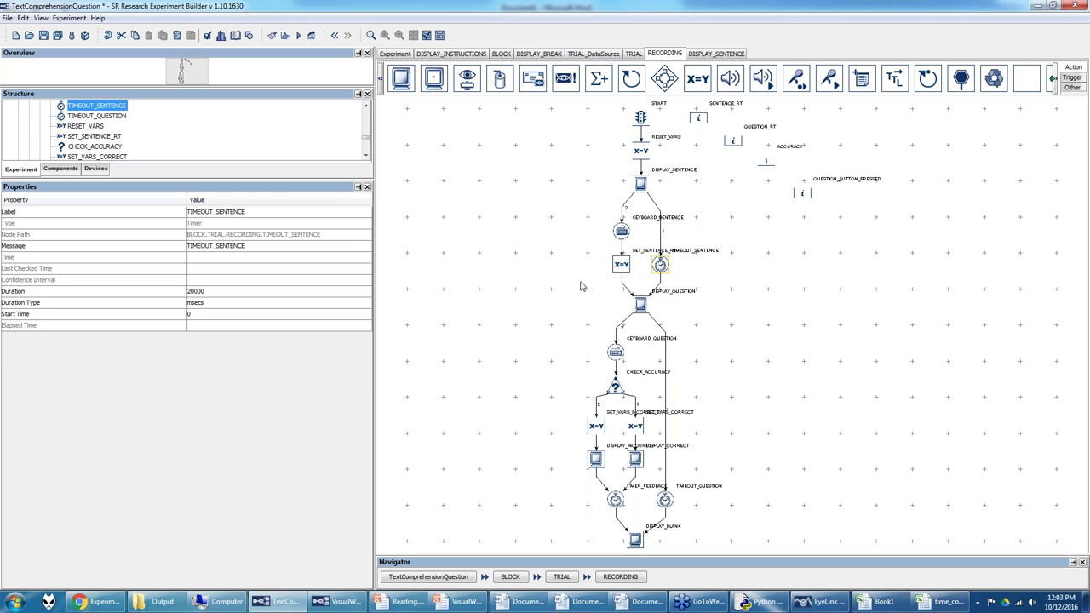
left_click(621, 264)
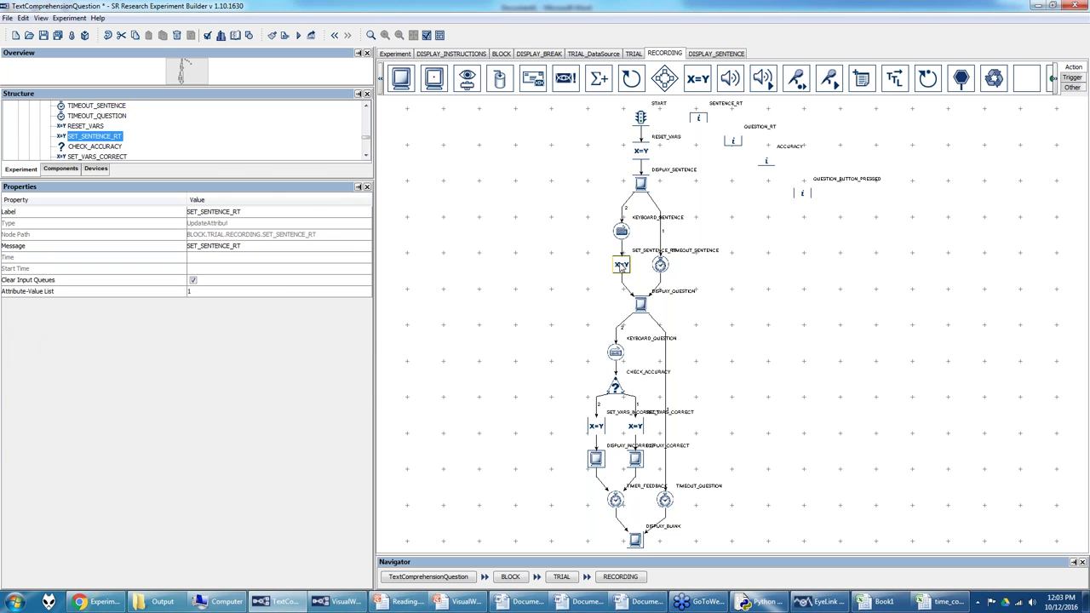
left_click(287, 300)
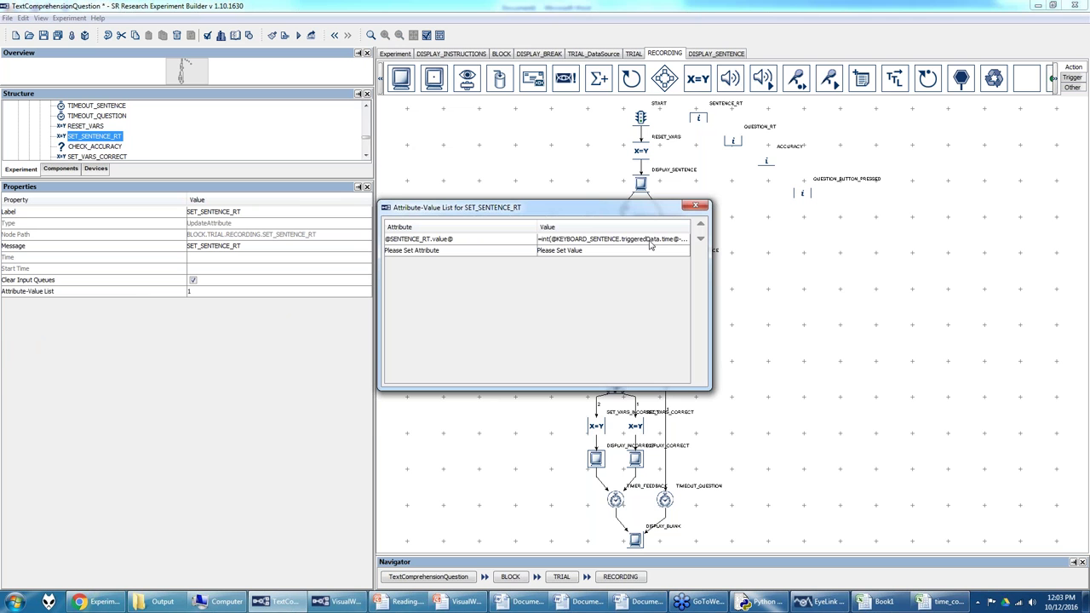
left_click(678, 242)
left_click(677, 240)
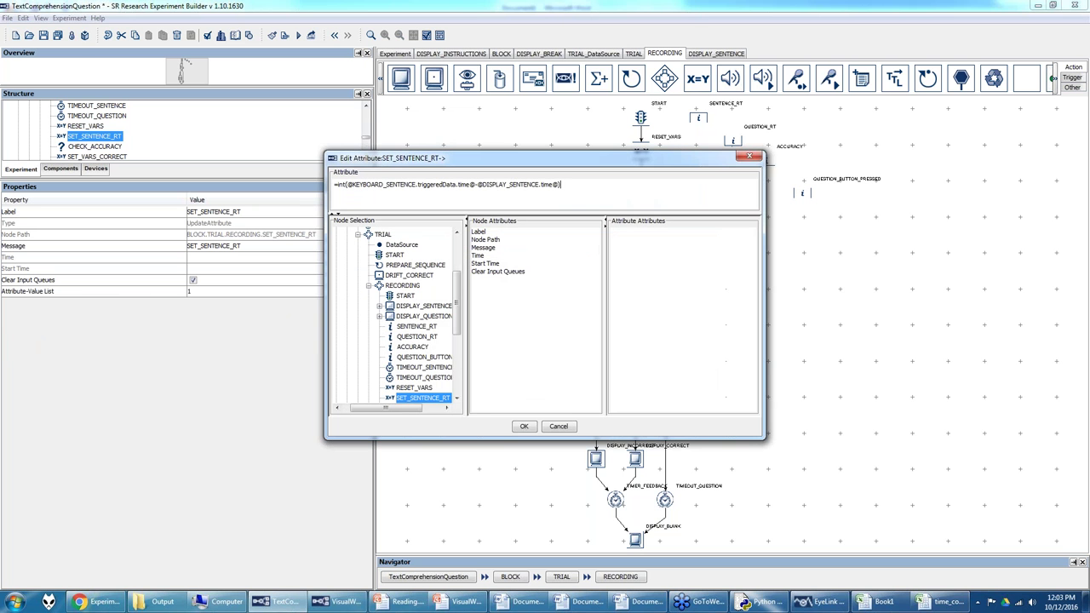
left_click(524, 426)
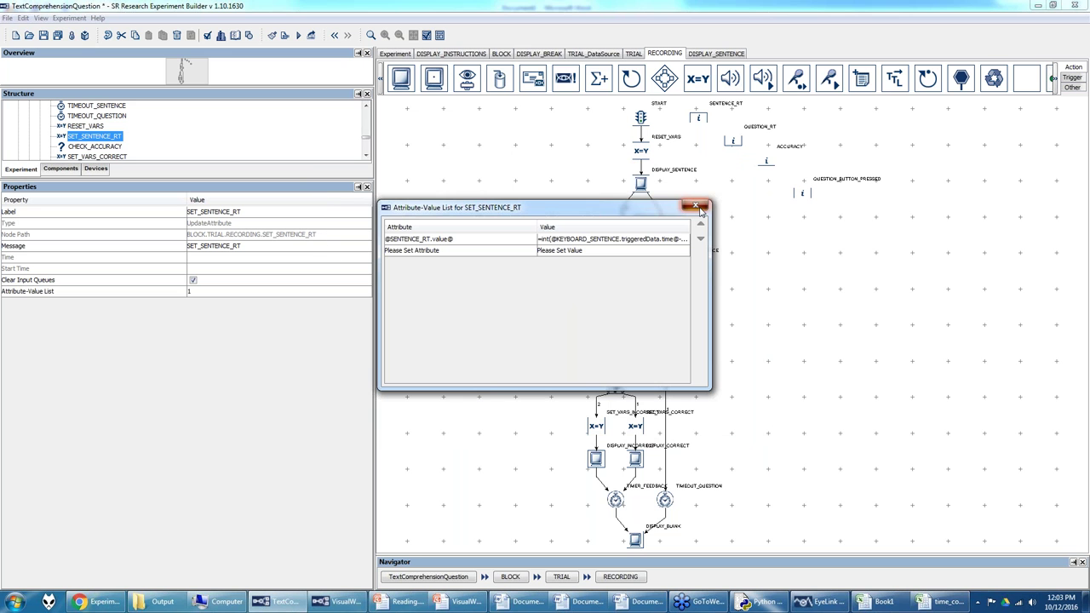
left_click(696, 207)
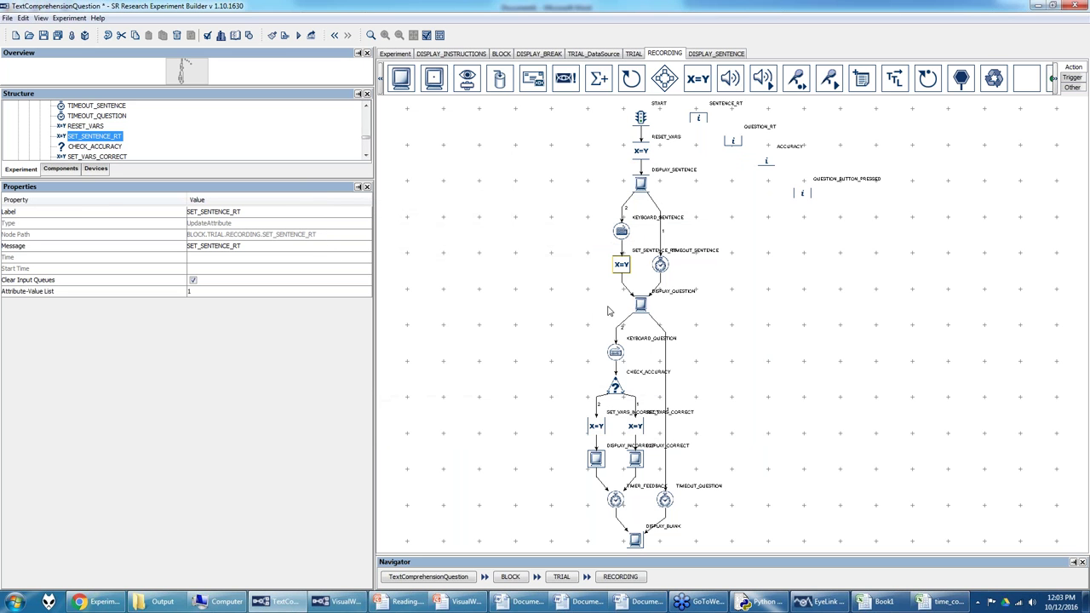
left_click(643, 305)
Step: Verify DISPLAY_QUESTION's multiline text references DataSource.question, then go back to the RECORDING sequence
double_click(644, 305)
double_click(415, 293)
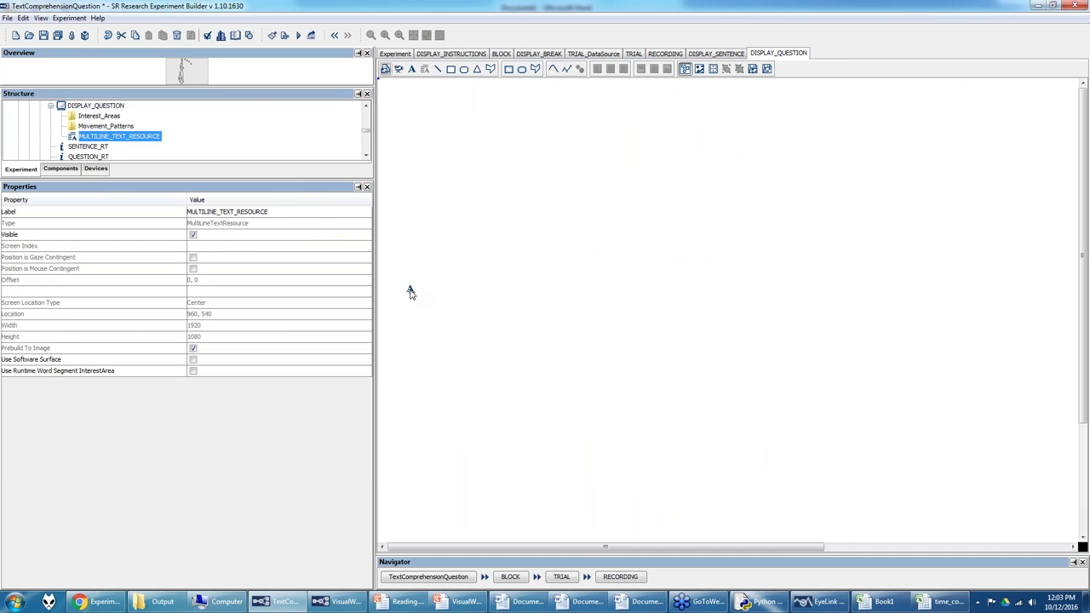
left_click(287, 306)
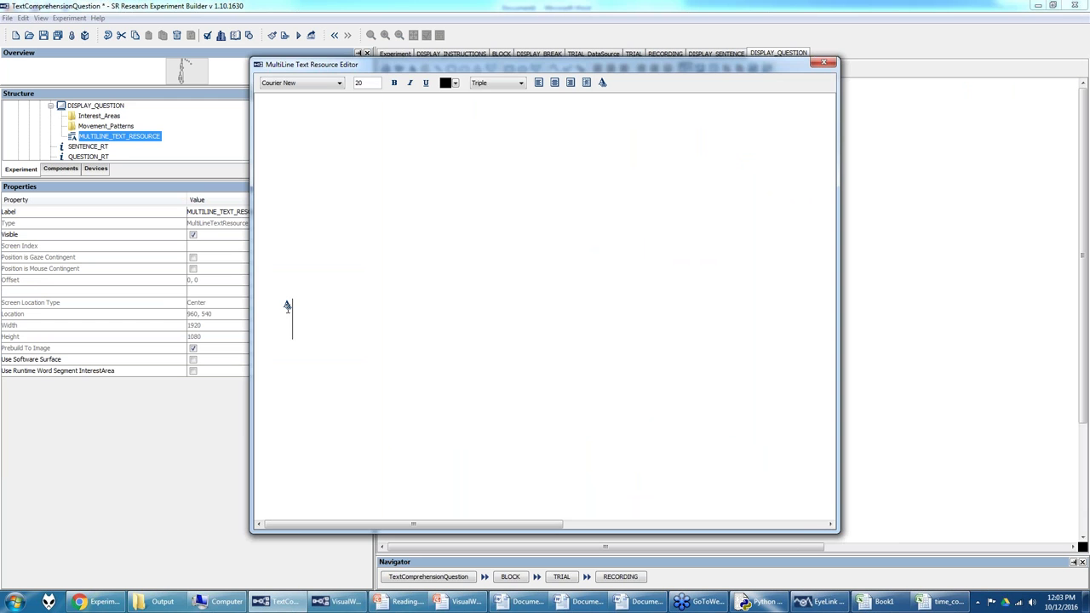
key("ctrl+r")
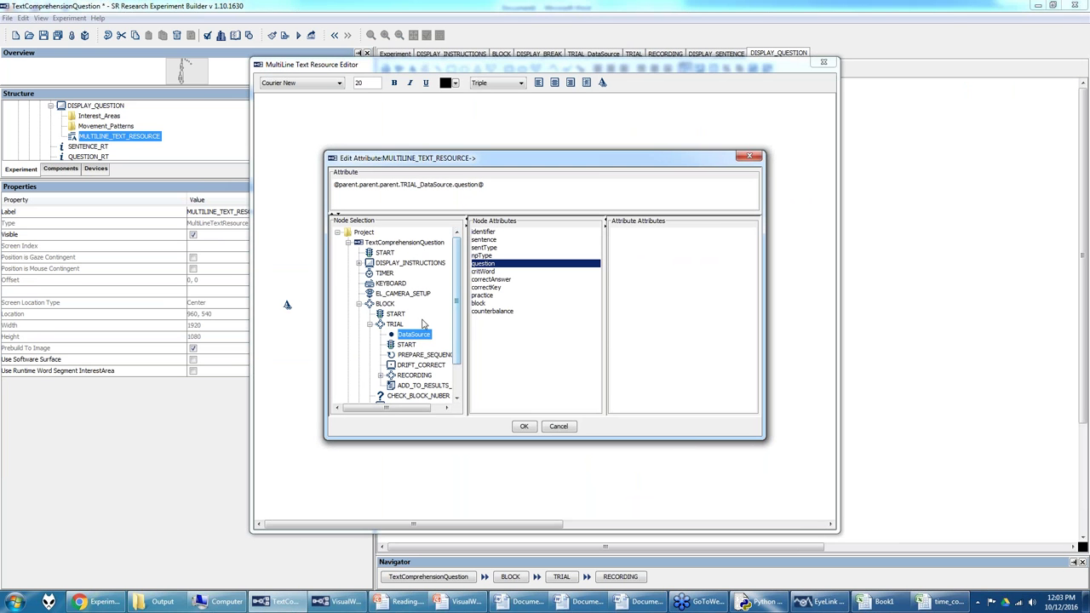
left_click(526, 426)
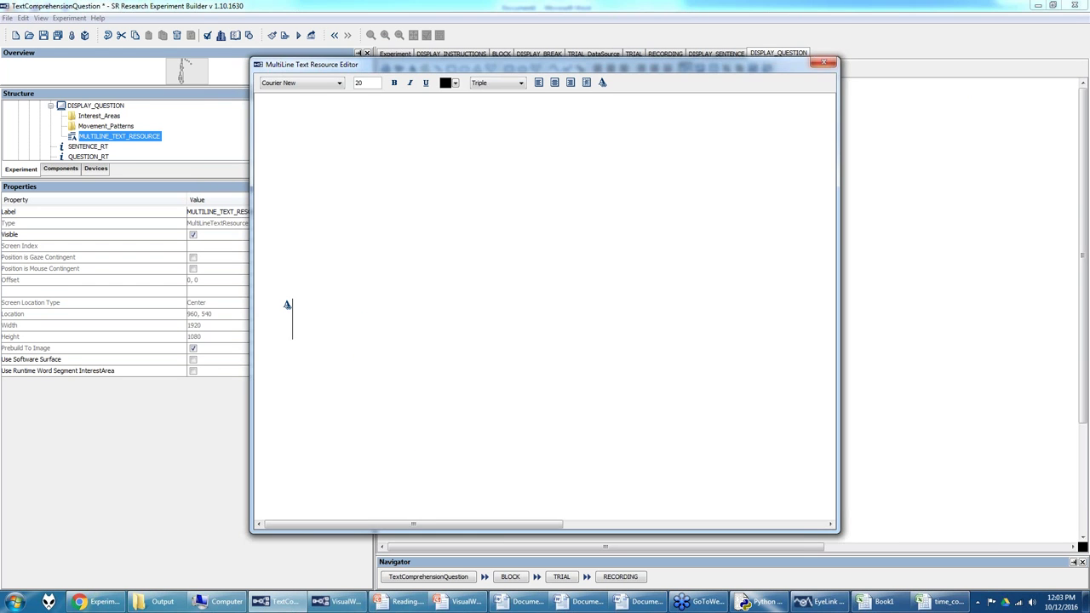
left_click(823, 63)
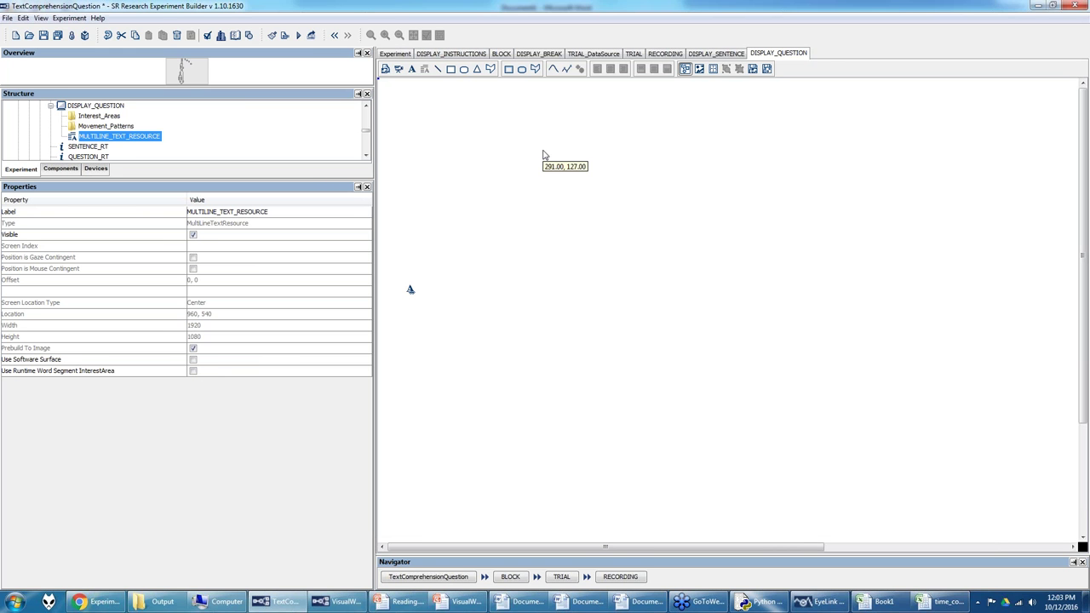
mouse_move(78, 380)
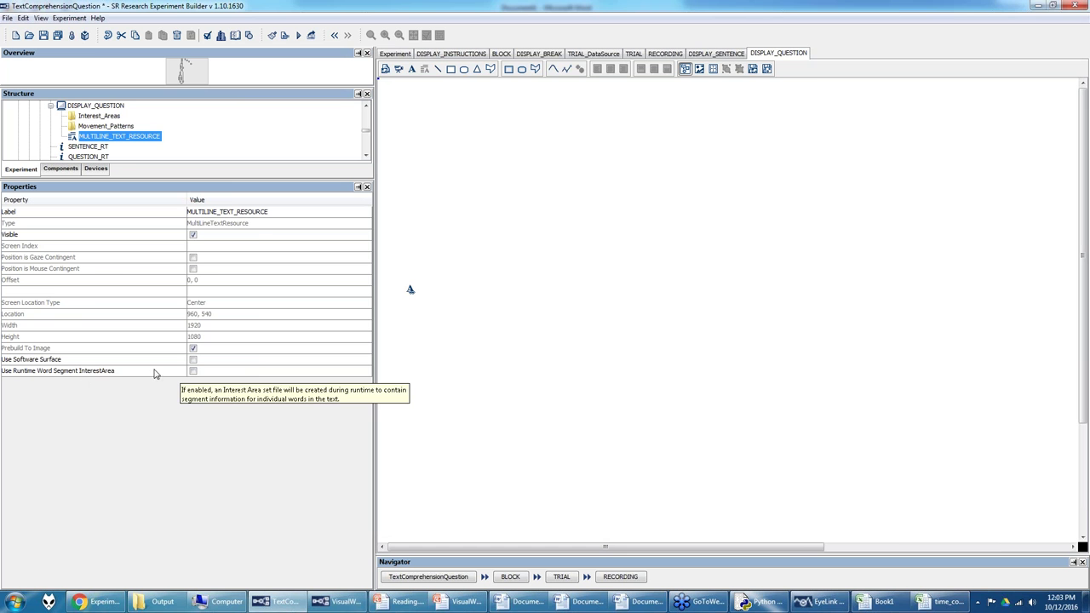
left_click(673, 55)
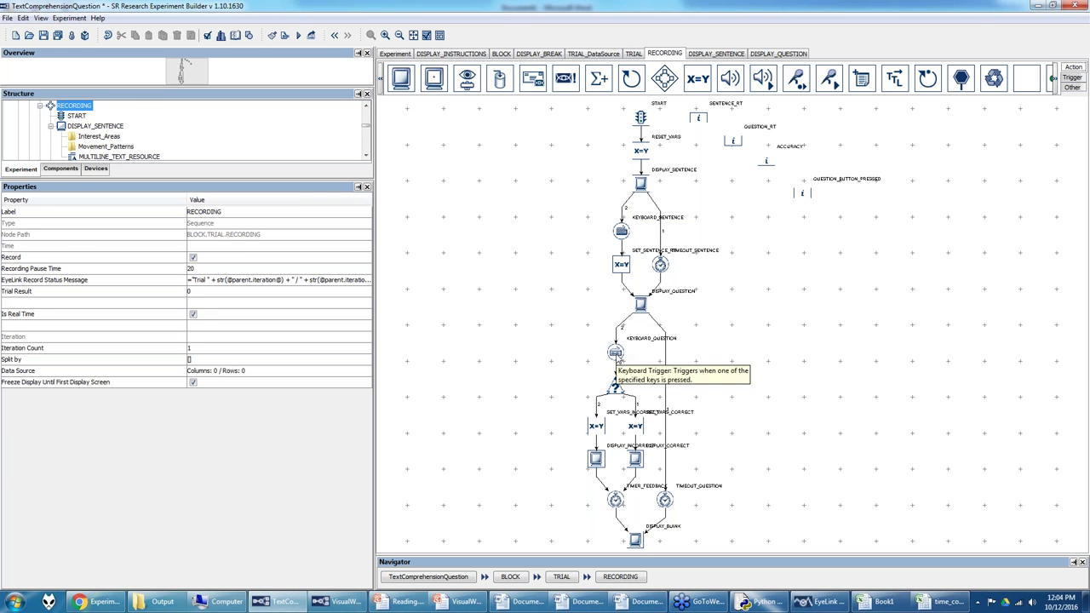
left_click(666, 501)
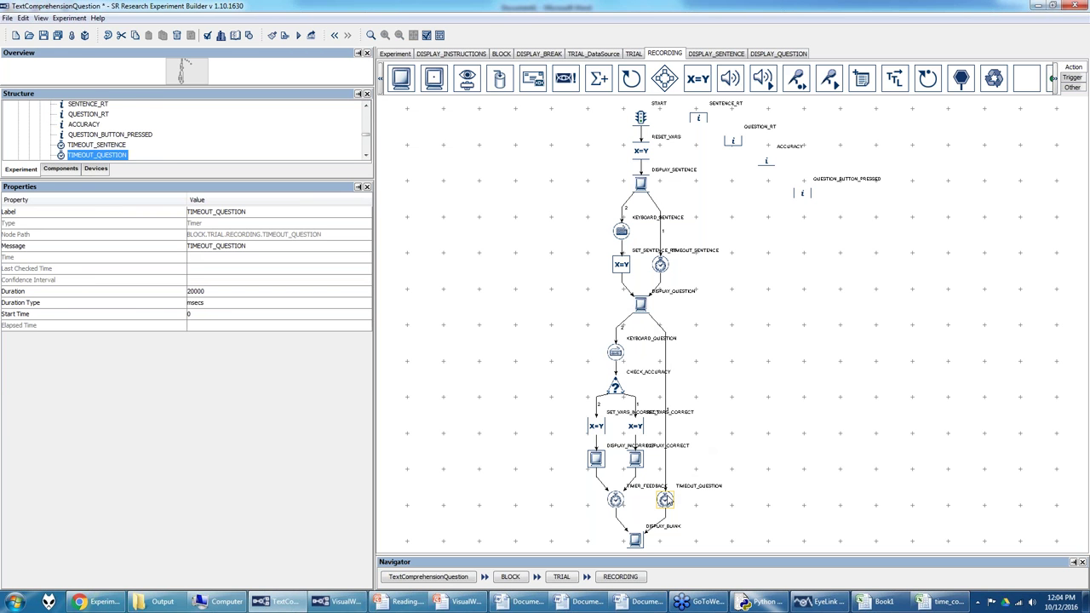
left_click(615, 353)
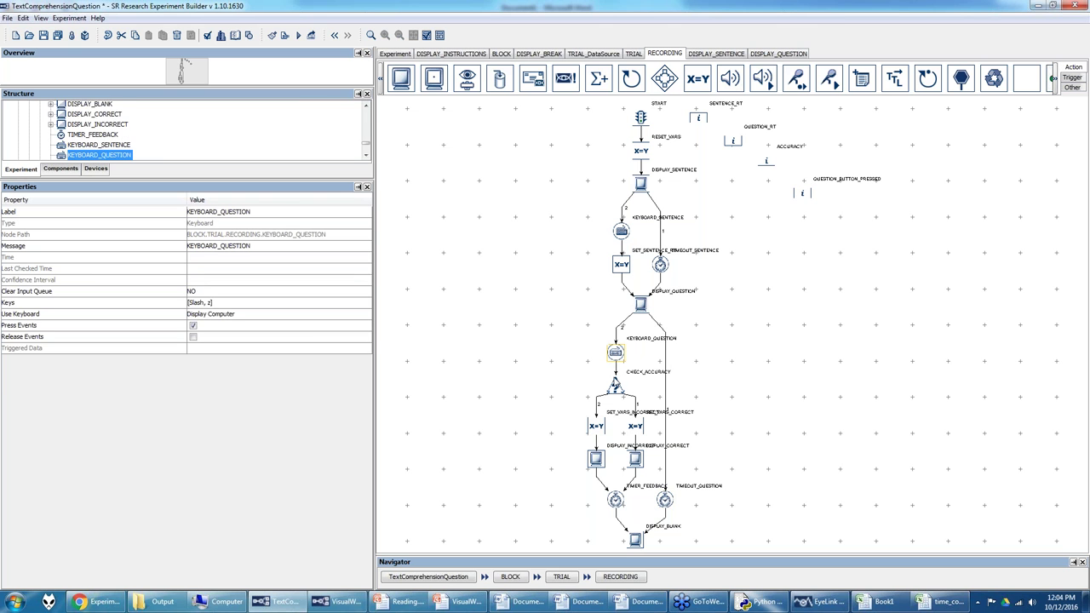
left_click(615, 389)
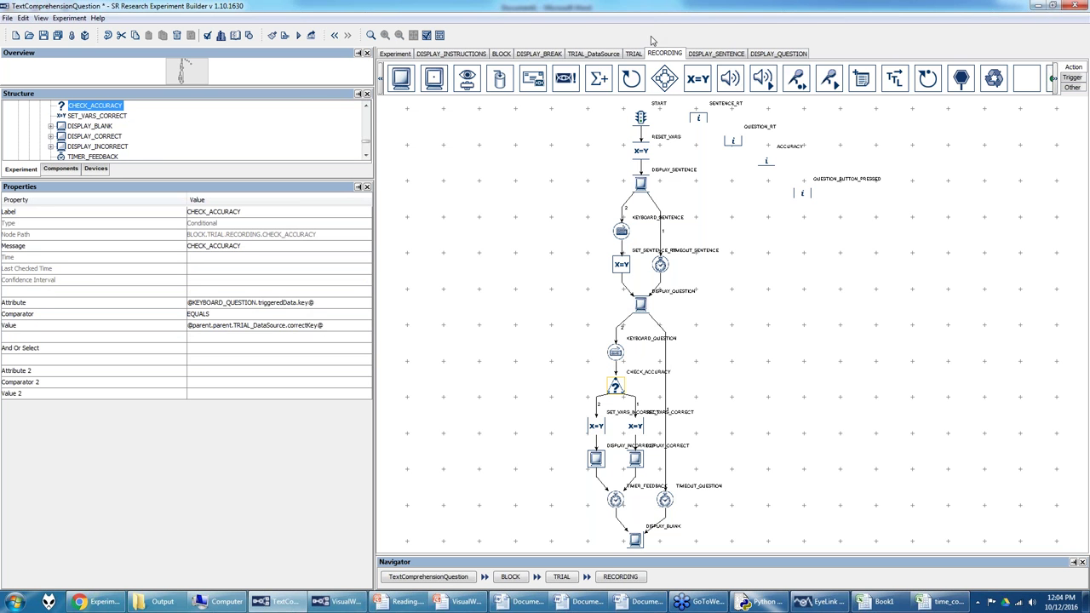
left_click(594, 53)
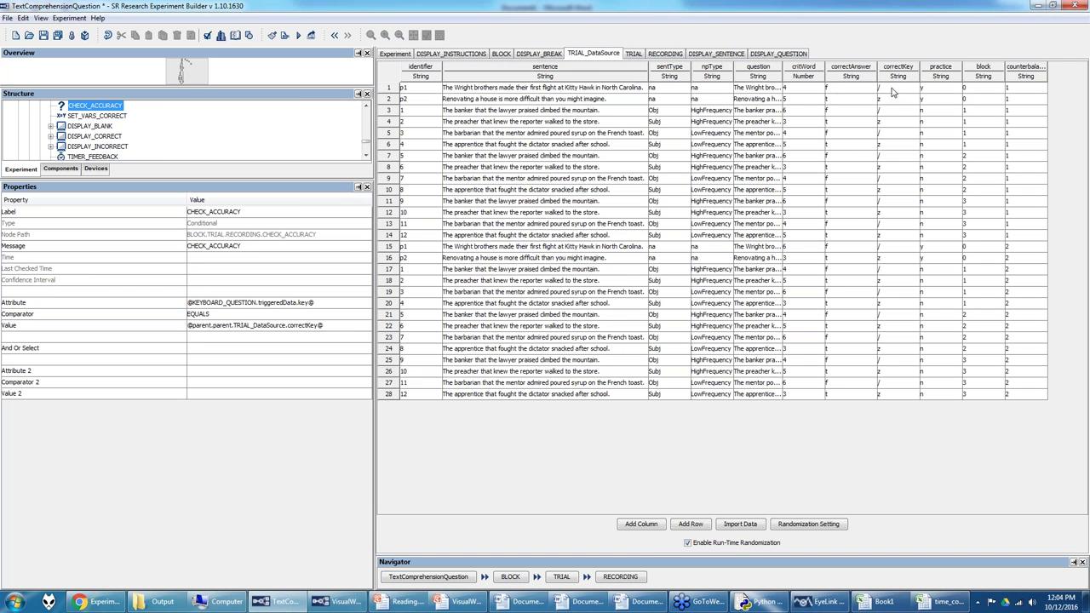
left_click(661, 54)
left_click(636, 433)
double_click(273, 290)
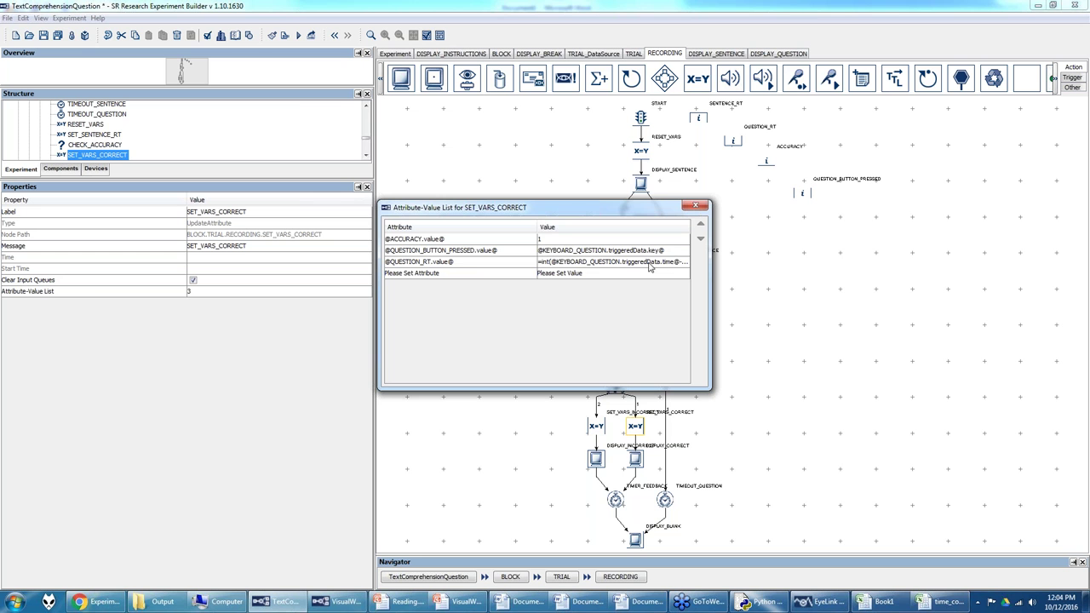
left_click(696, 206)
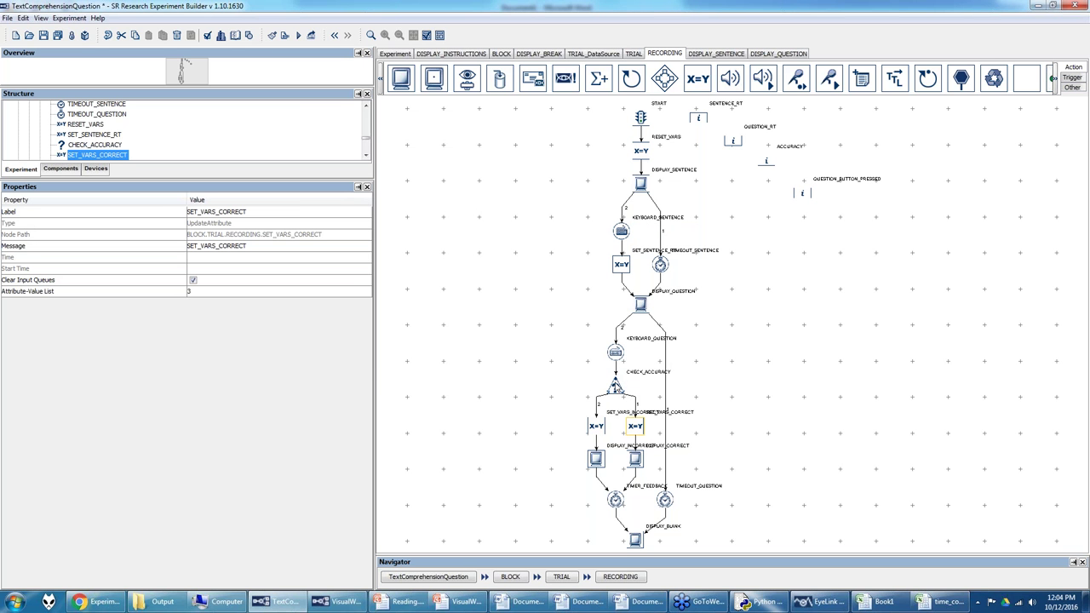
left_click(593, 53)
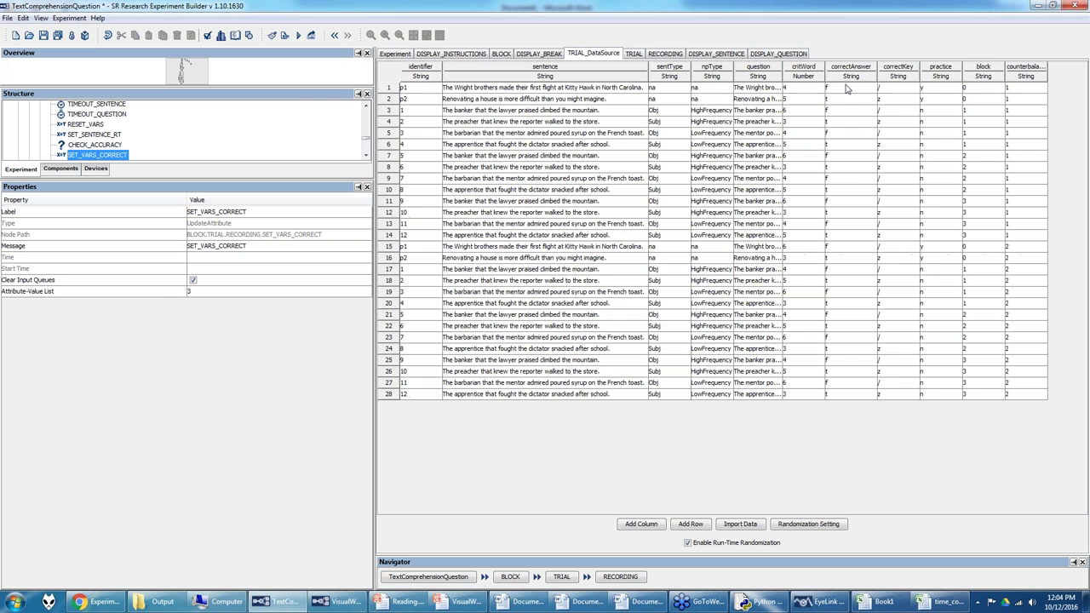
left_click_drag(881, 89, 886, 379)
left_click(673, 56)
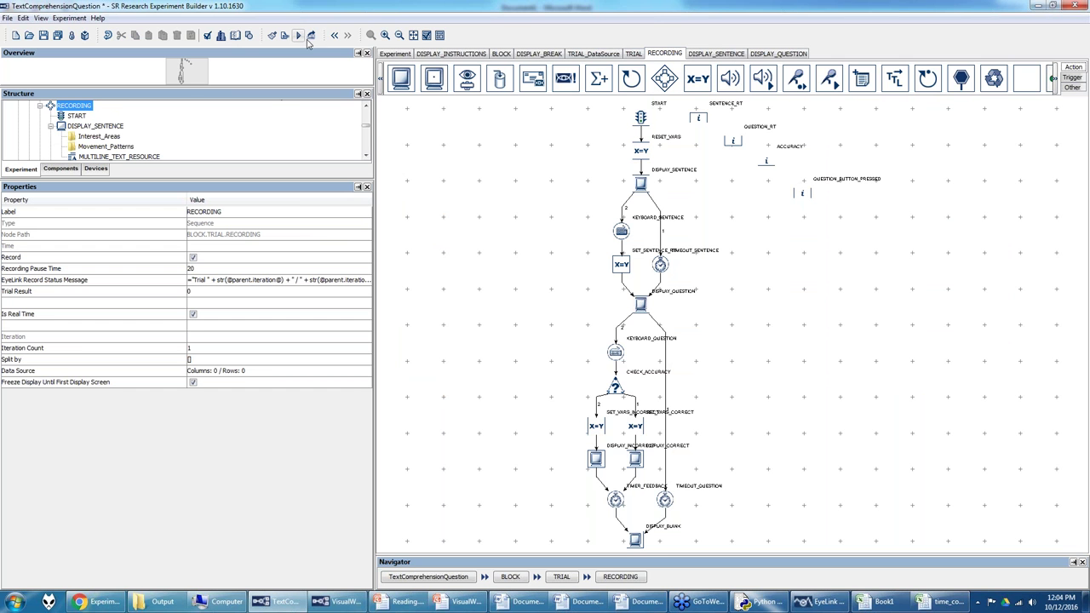
Step: Enlarge the RECORDING flow and review SET_VARS_INCORRECT's attribute values
left_click(384, 35)
left_click(385, 35)
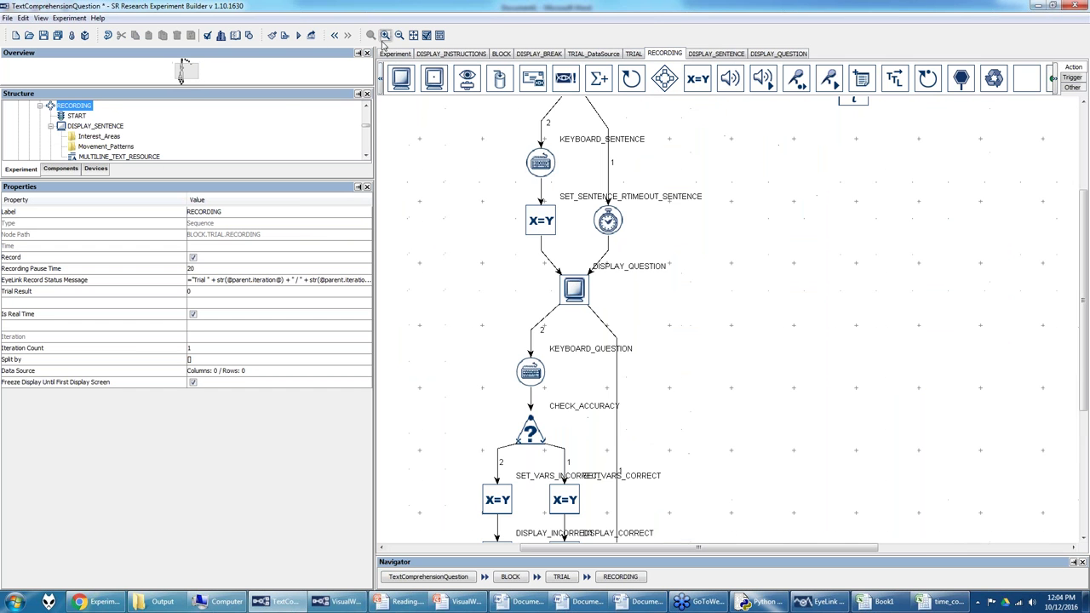
left_click_drag(186, 68, 184, 77)
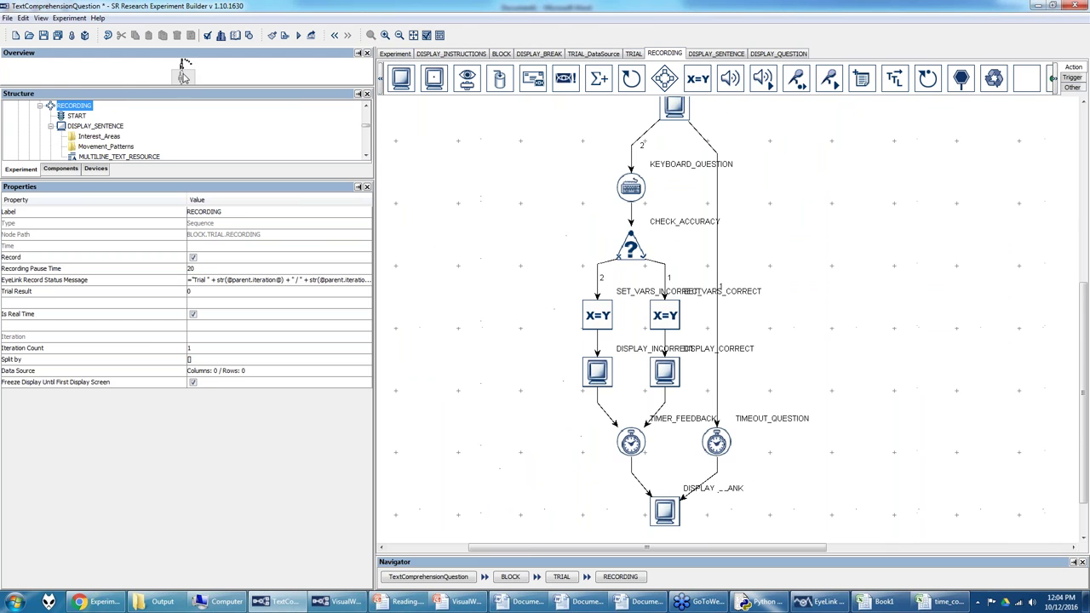
left_click(611, 319)
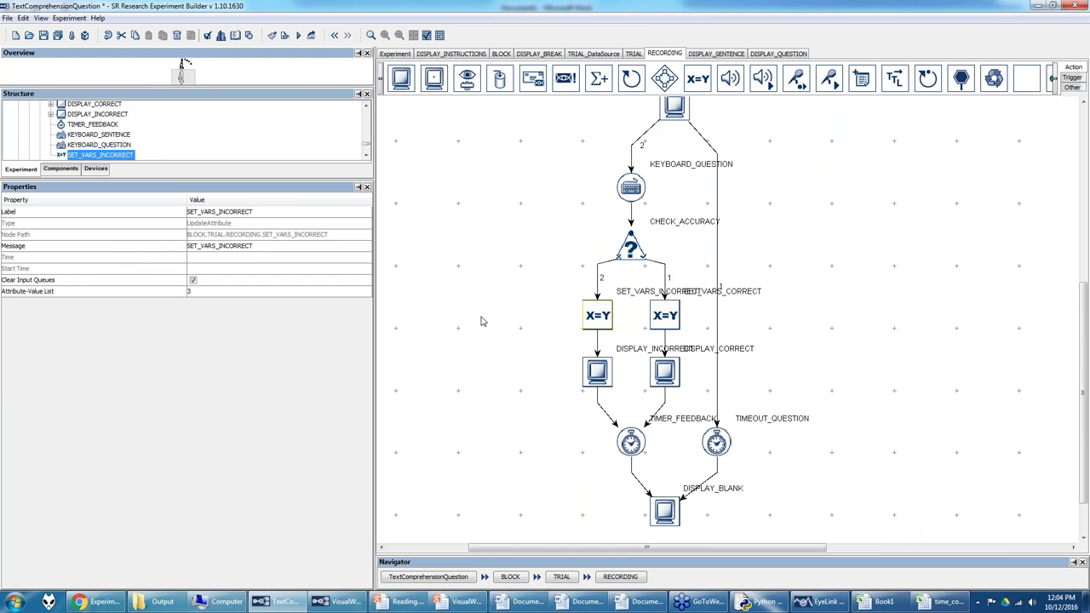
left_click(311, 293)
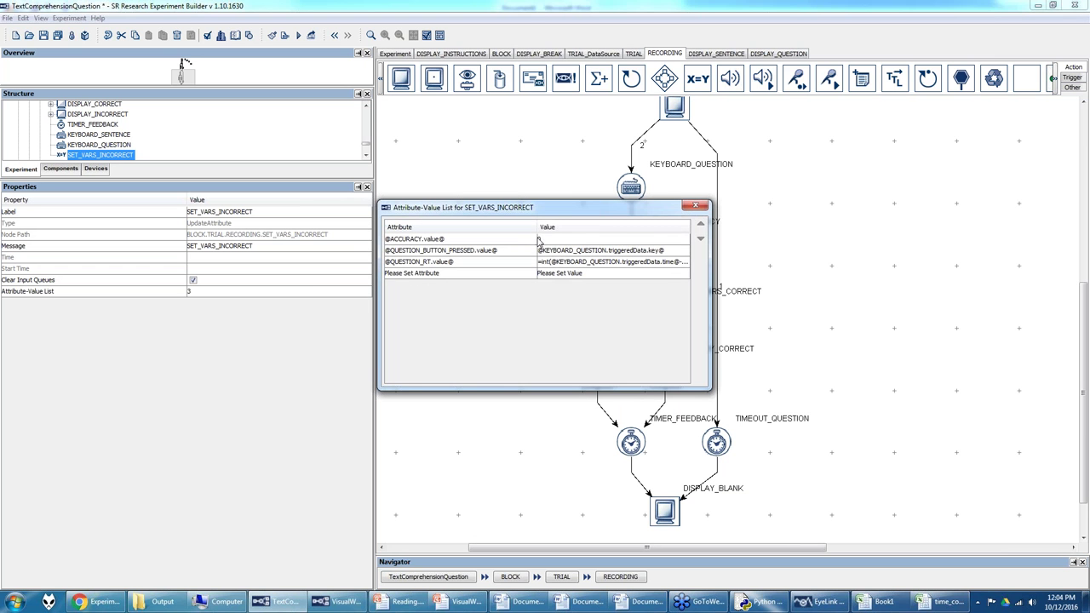
left_click(696, 205)
Step: Inspect both feedback screens and confirm TIMER_FEEDBACK is set to 1500 msecs
double_click(597, 371)
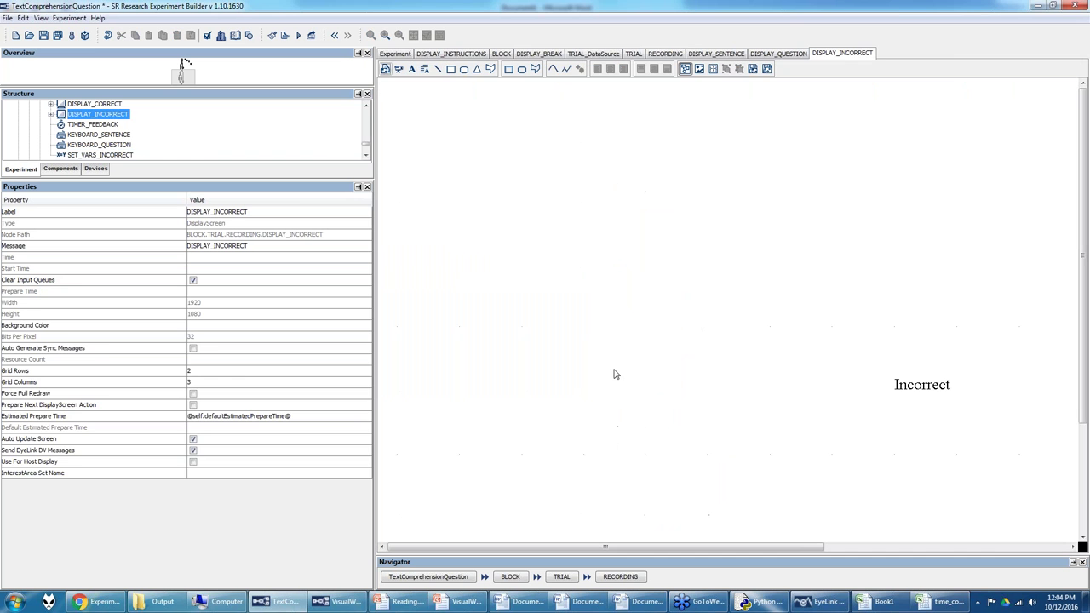
left_click(659, 56)
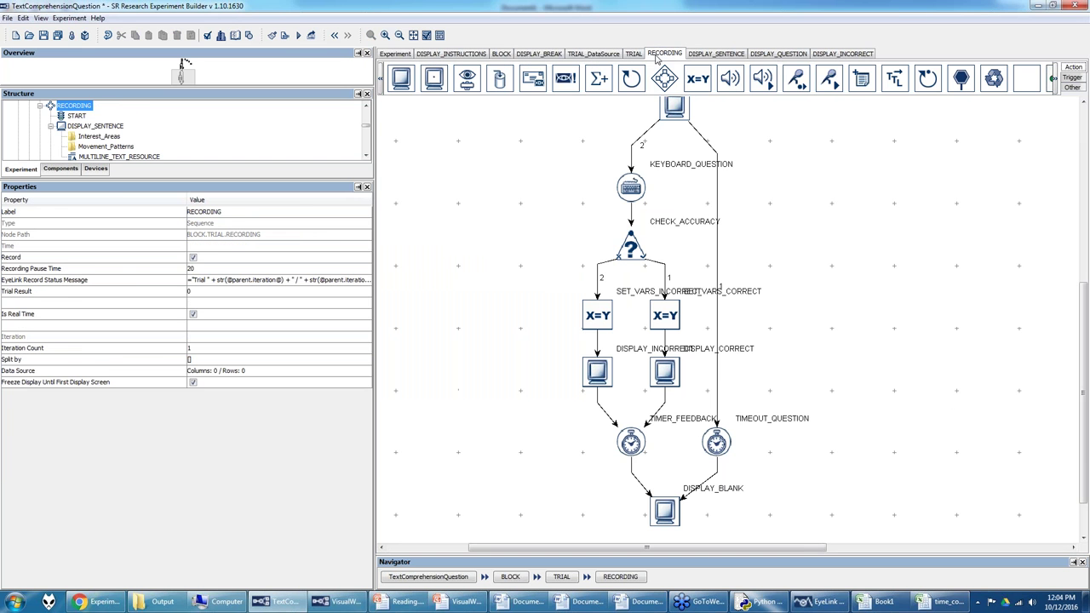
double_click(659, 372)
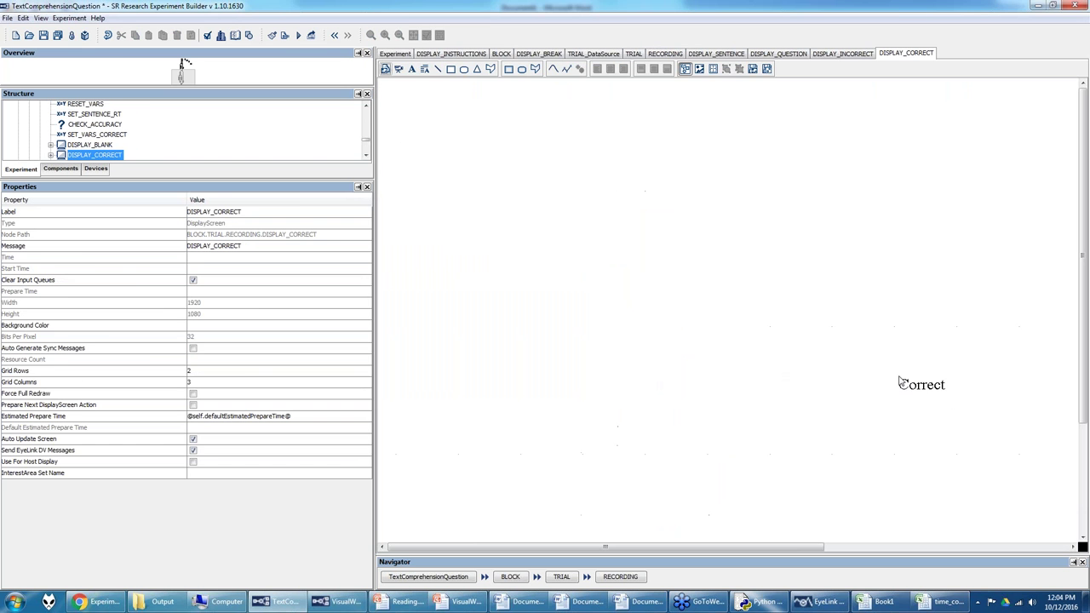
left_click(663, 56)
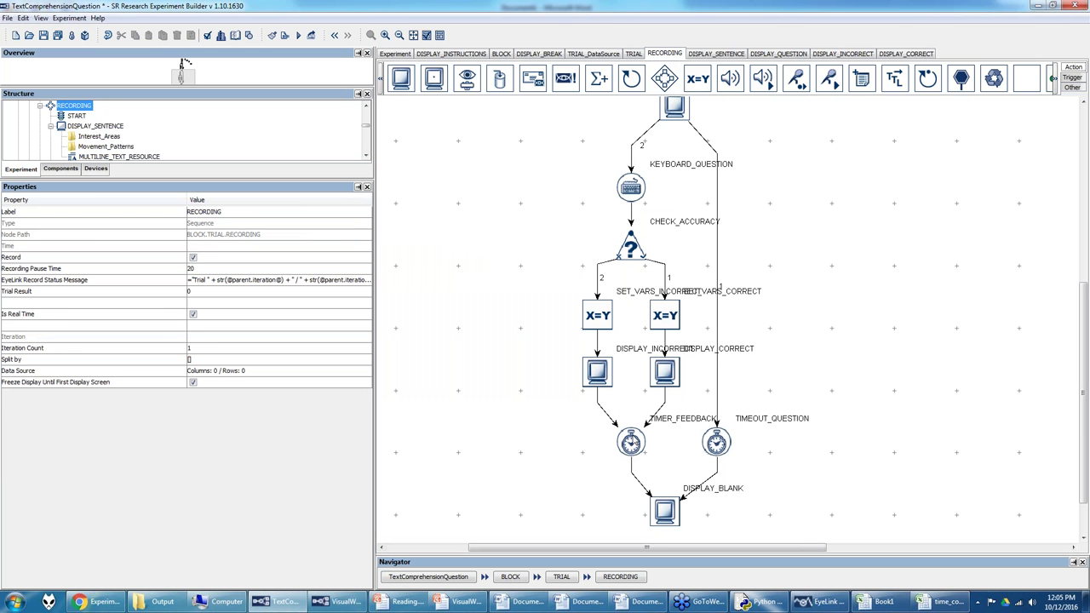
left_click(631, 441)
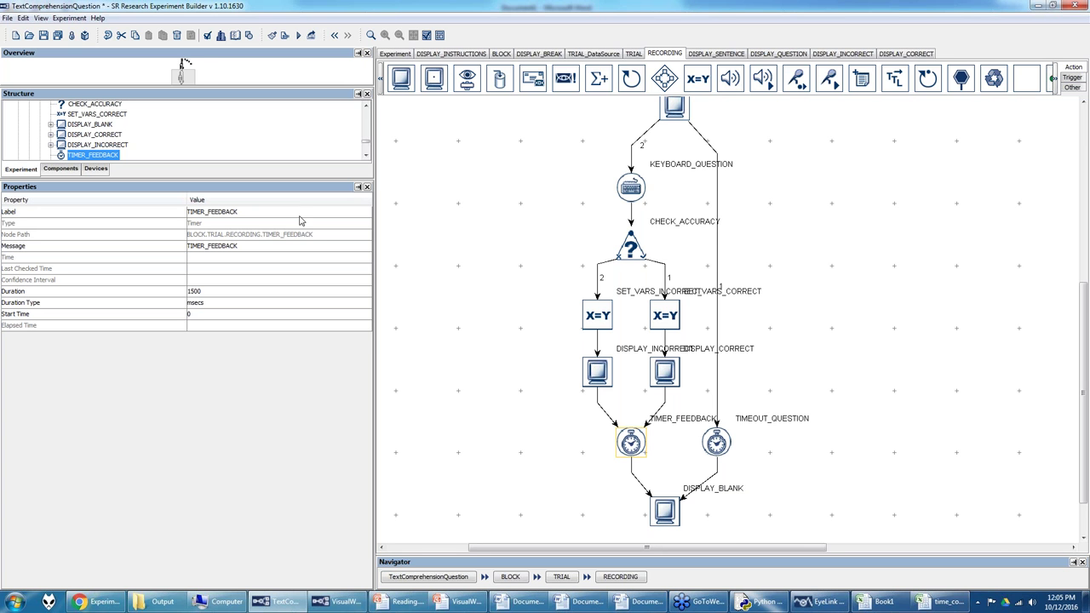
left_click_drag(184, 70, 188, 65)
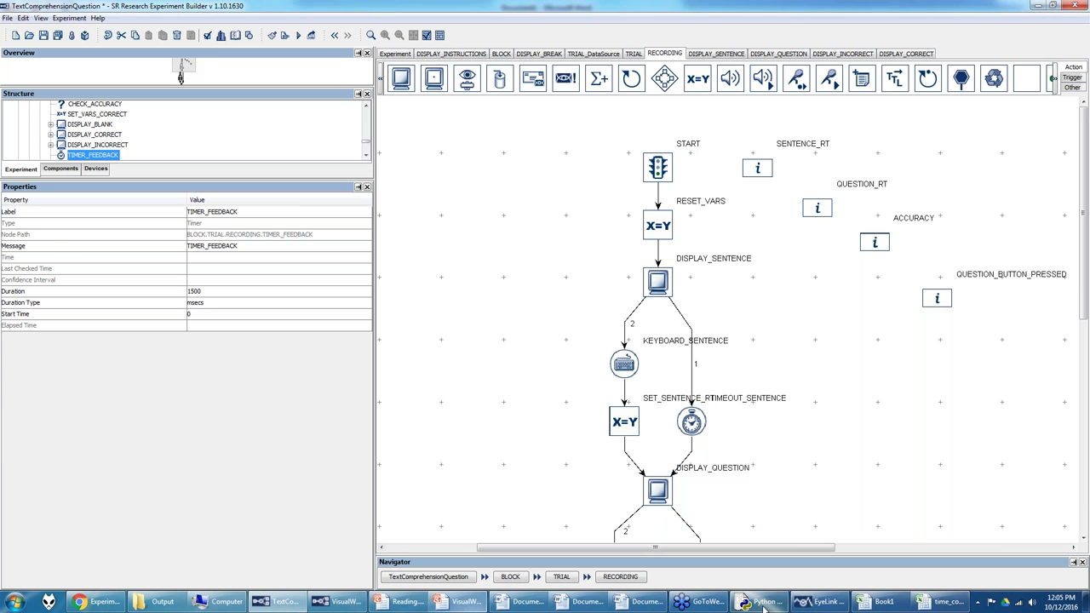
Step: In Data Viewer, create a new Untitled.evs session after saving changes to VW1.evs
left_click(837, 603)
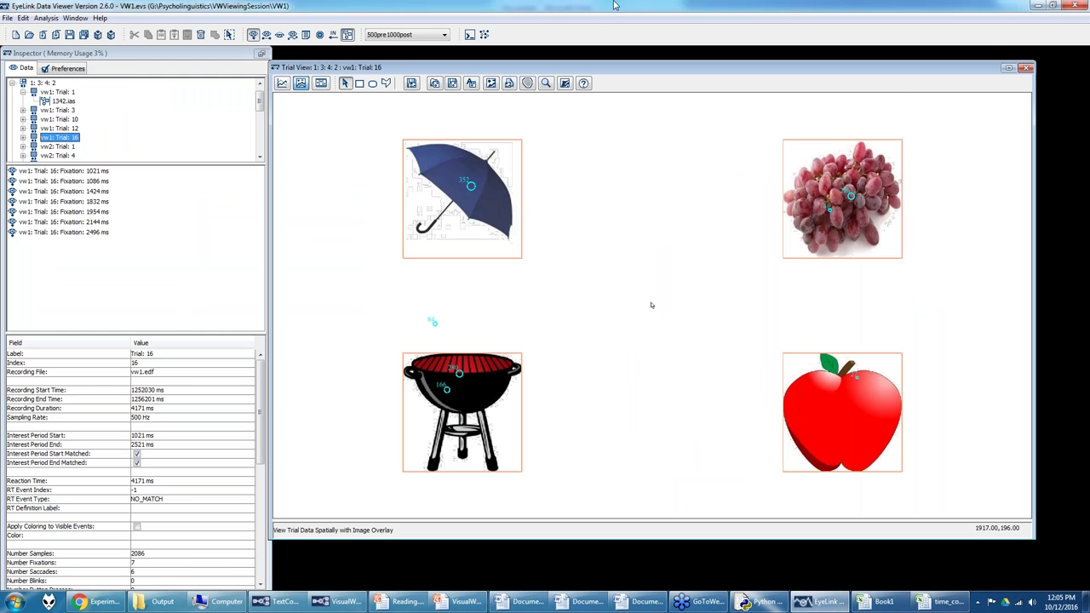
left_click(6, 17)
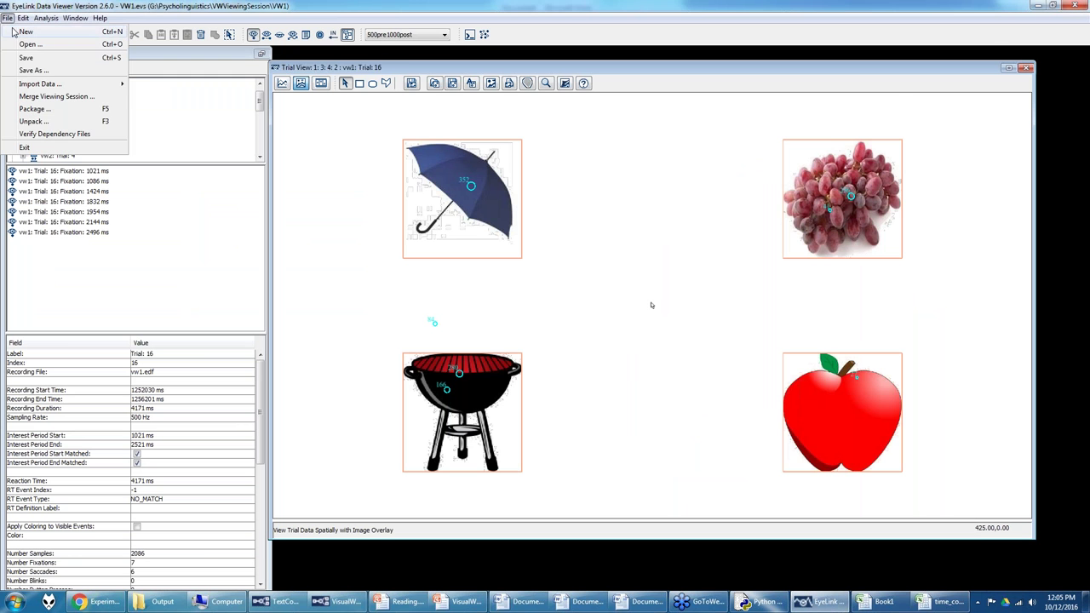
left_click(15, 34)
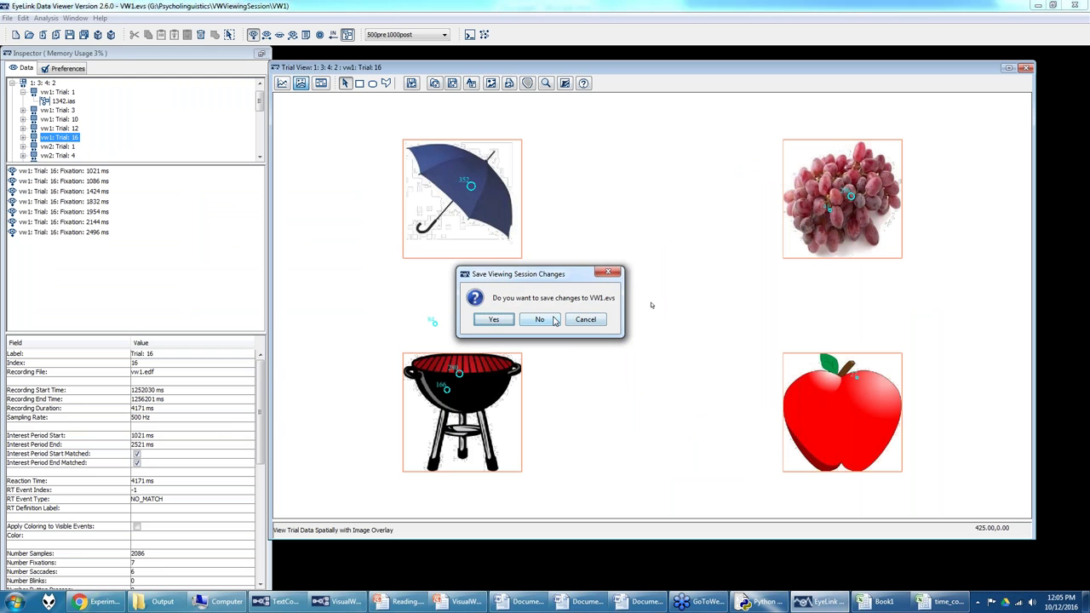
left_click(494, 320)
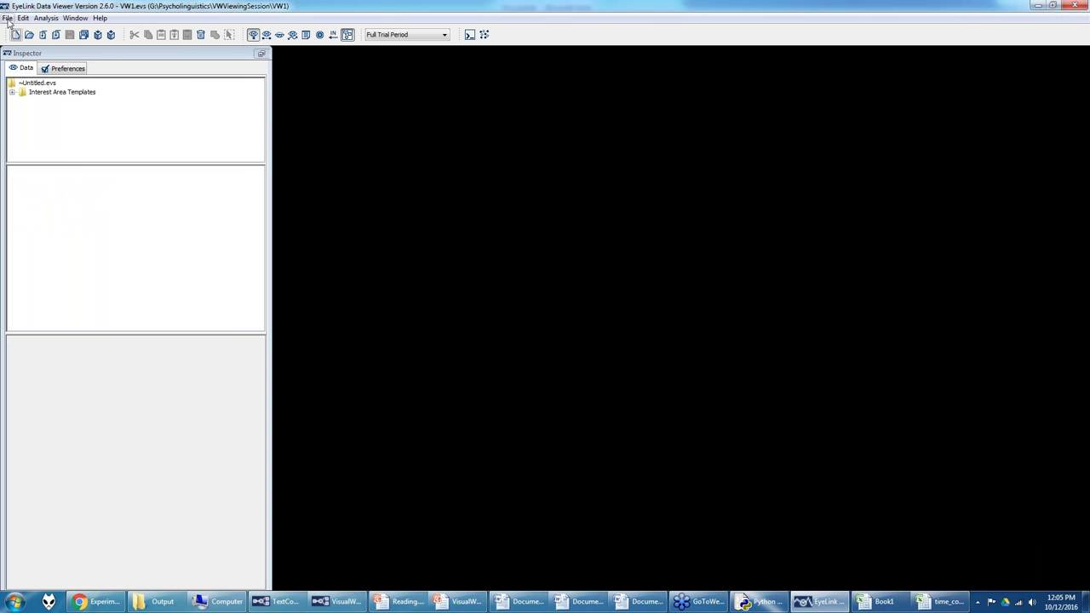
Step: Browse from Output up to Psycholinguistics, then return to the TextComprehensionQuestion project
left_click(158, 601)
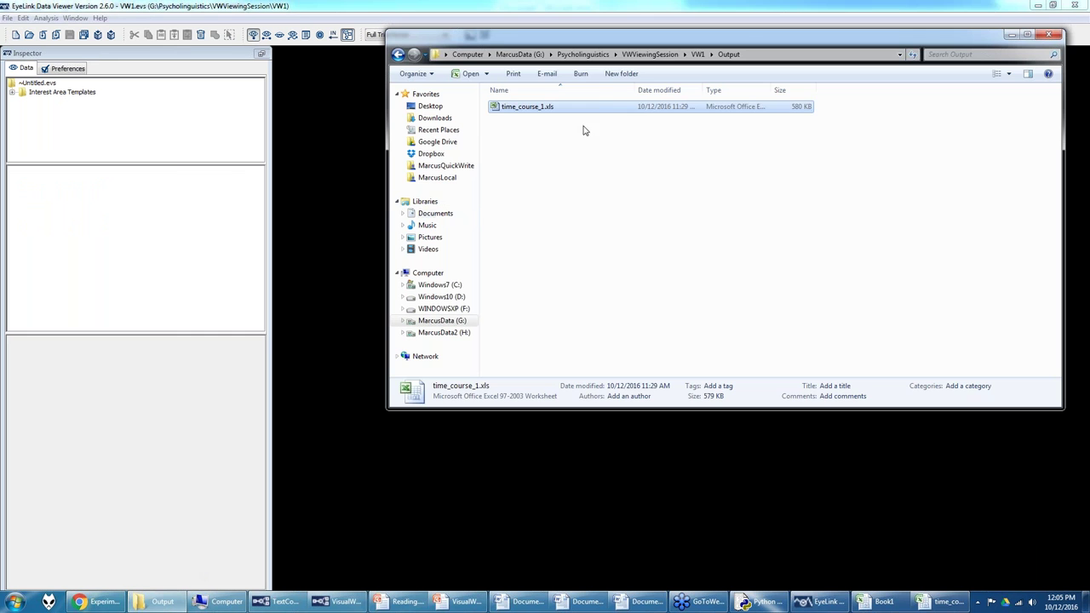
left_click(583, 53)
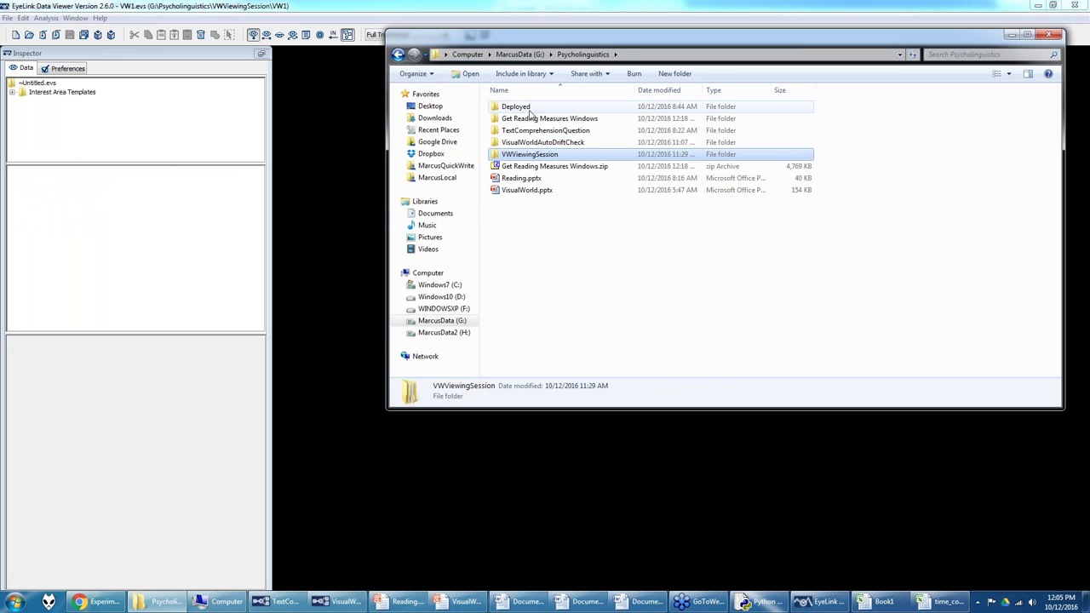
mouse_move(328, 604)
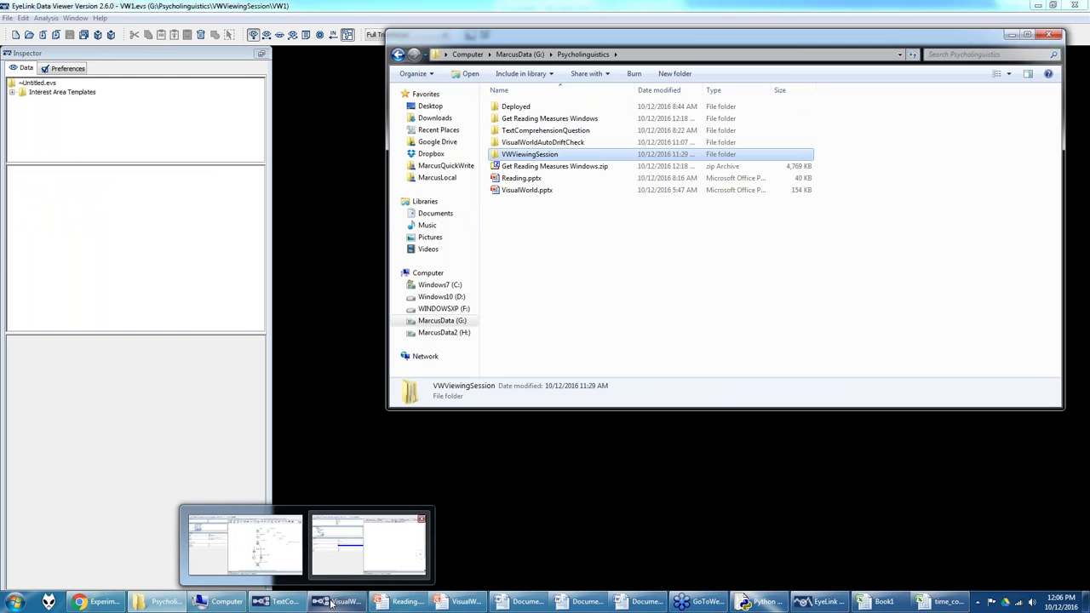
left_click(271, 604)
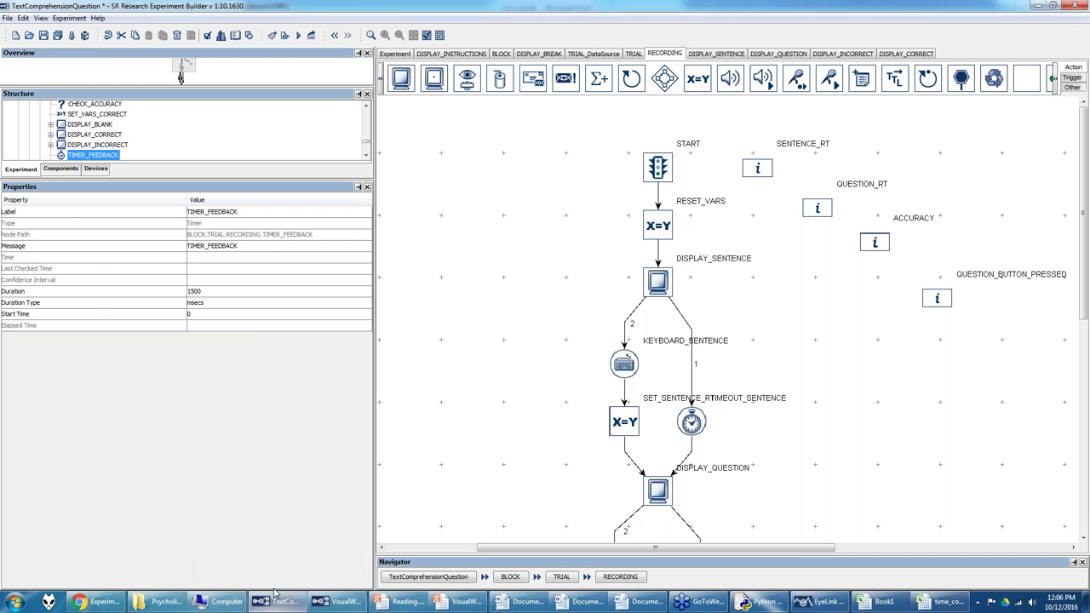
left_click(69, 18)
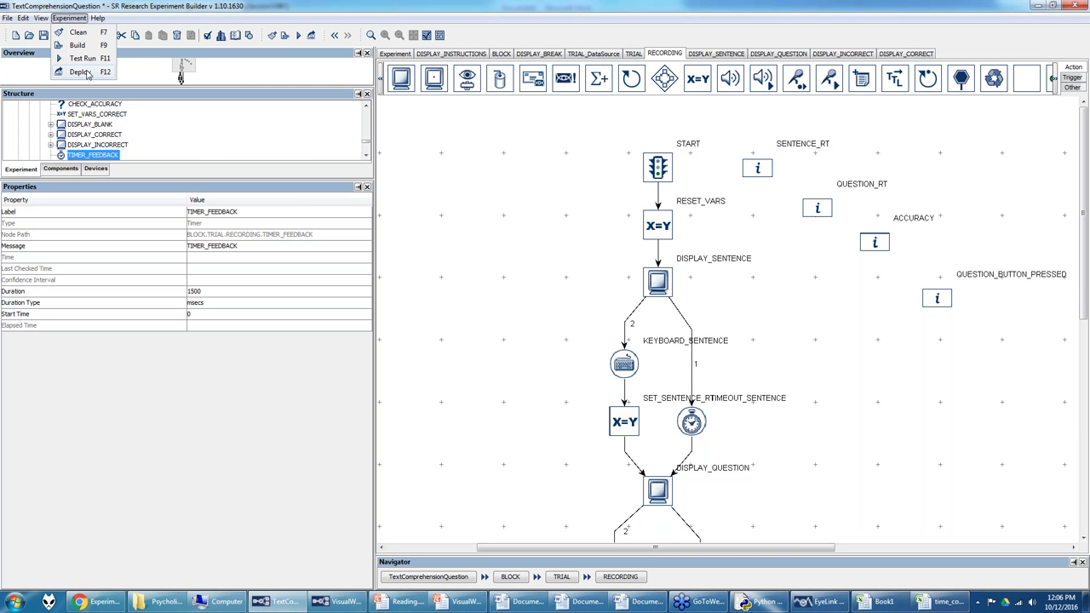
left_click(270, 467)
Step: In Explorer, open Deployed > TextComprehensionQuestionDeployed > results to show the test1 and test2 recordings
left_click(161, 601)
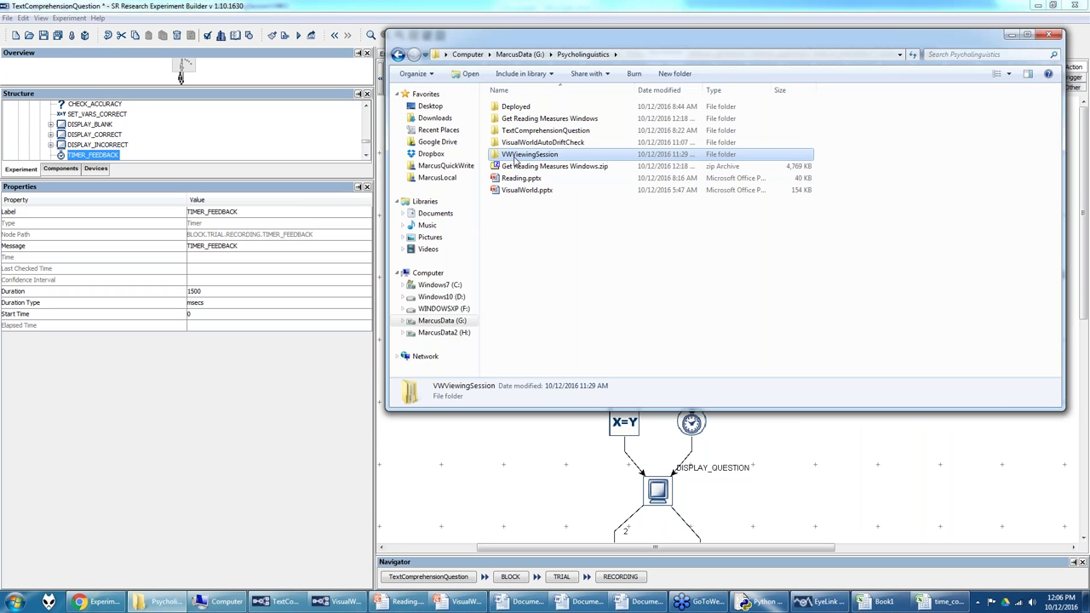
left_click(516, 107)
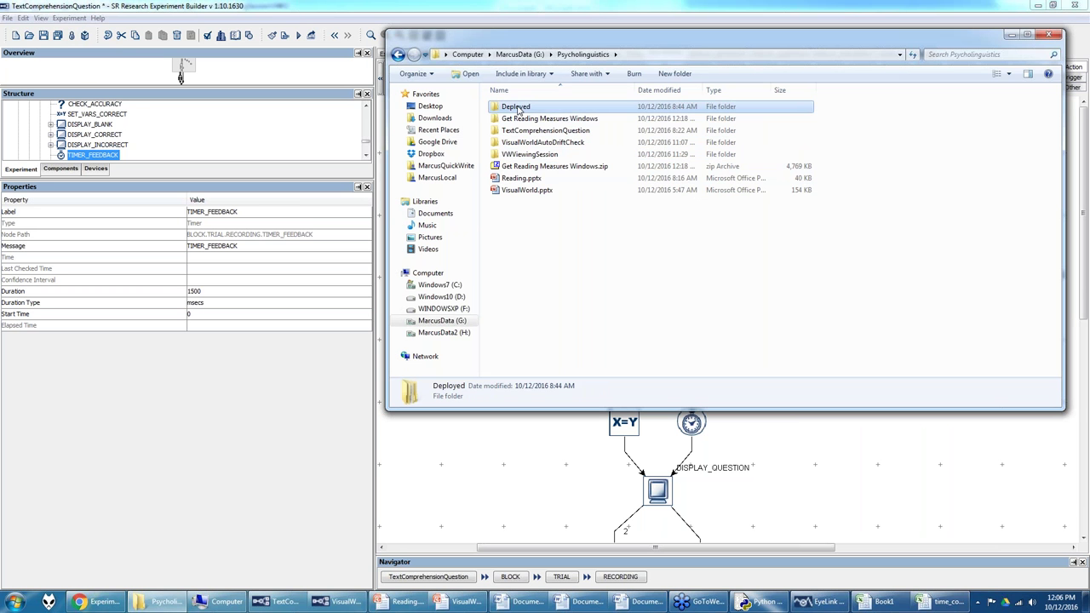
double_click(521, 109)
double_click(519, 109)
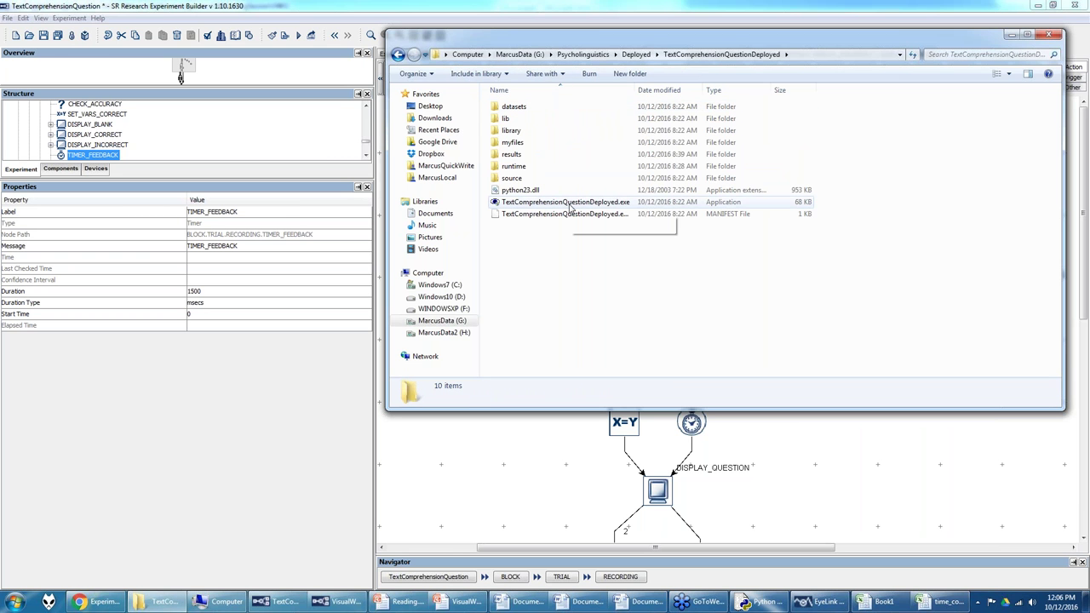
double_click(506, 156)
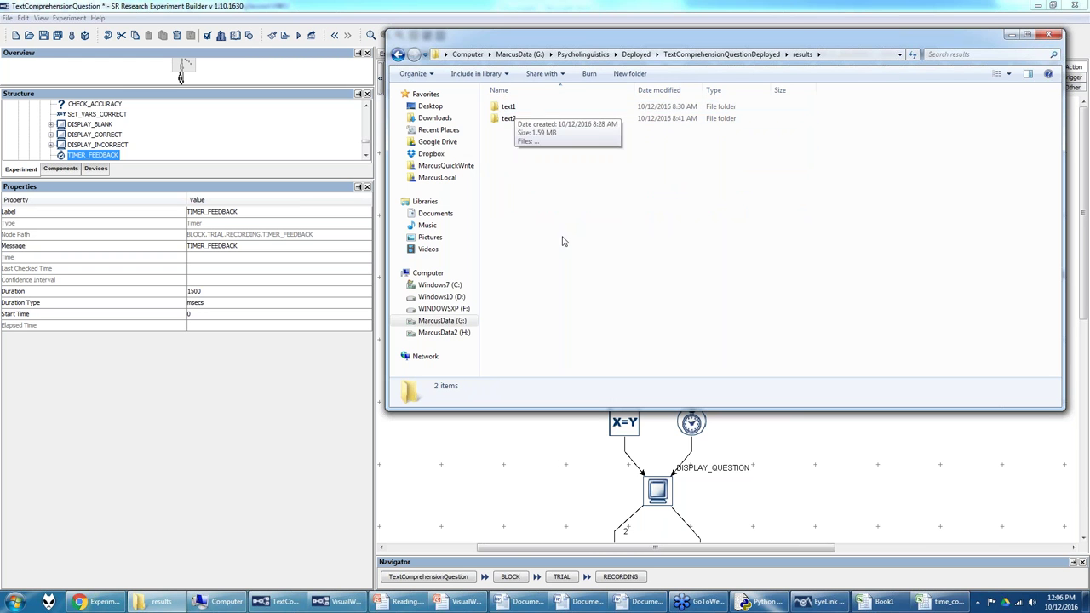
left_click(820, 601)
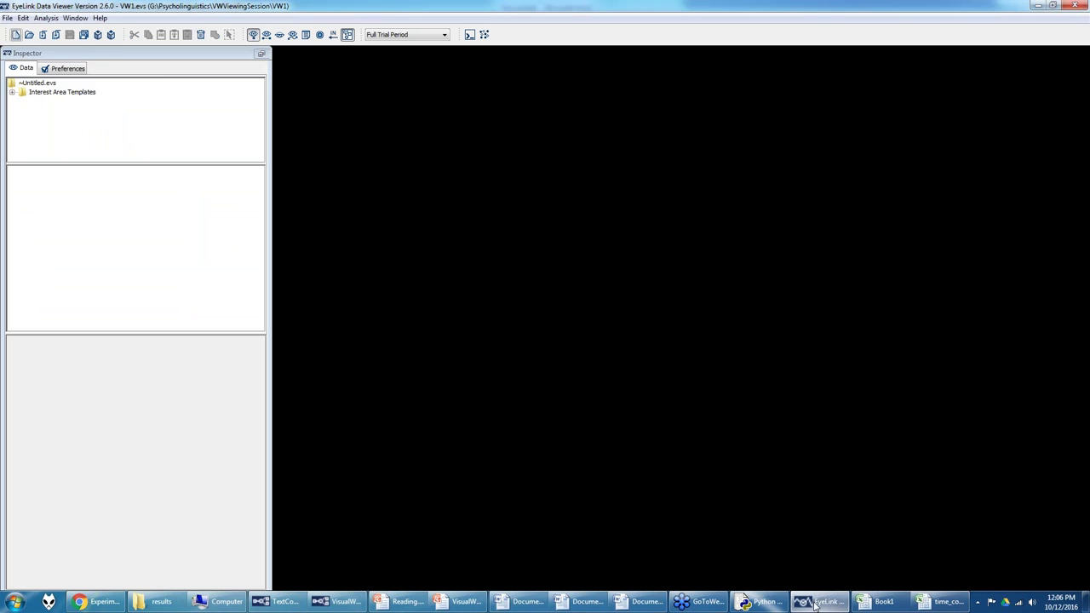
Step: Import text1.edf and text2.edf from G:\Psycholinguistics\Deployed\TextComprehensionQuestionDeployed as multiple EyeLink data files
left_click(7, 17)
mouse_move(61, 88)
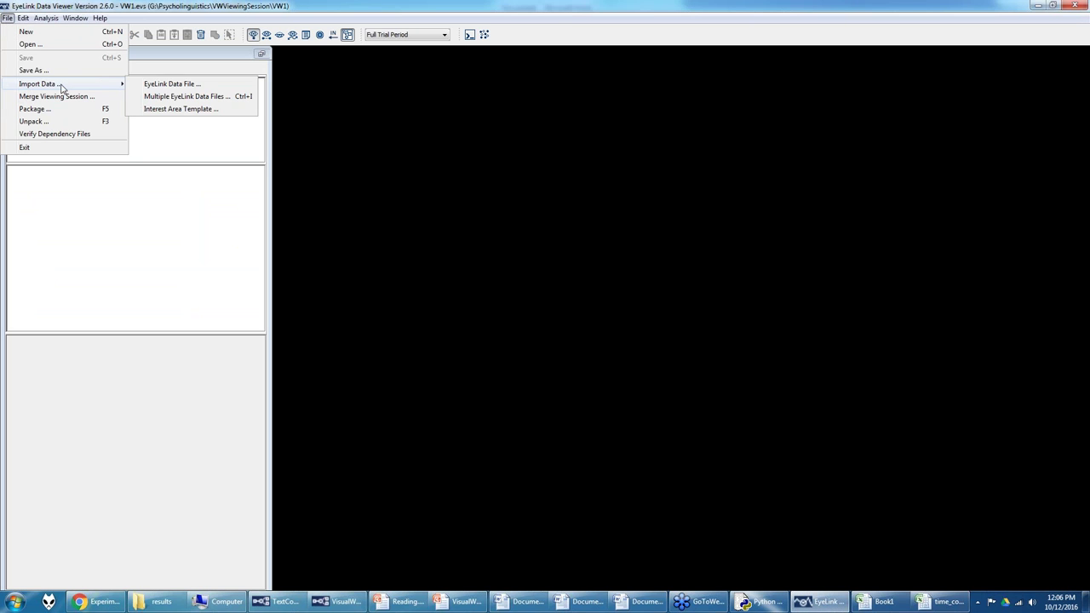
left_click(174, 97)
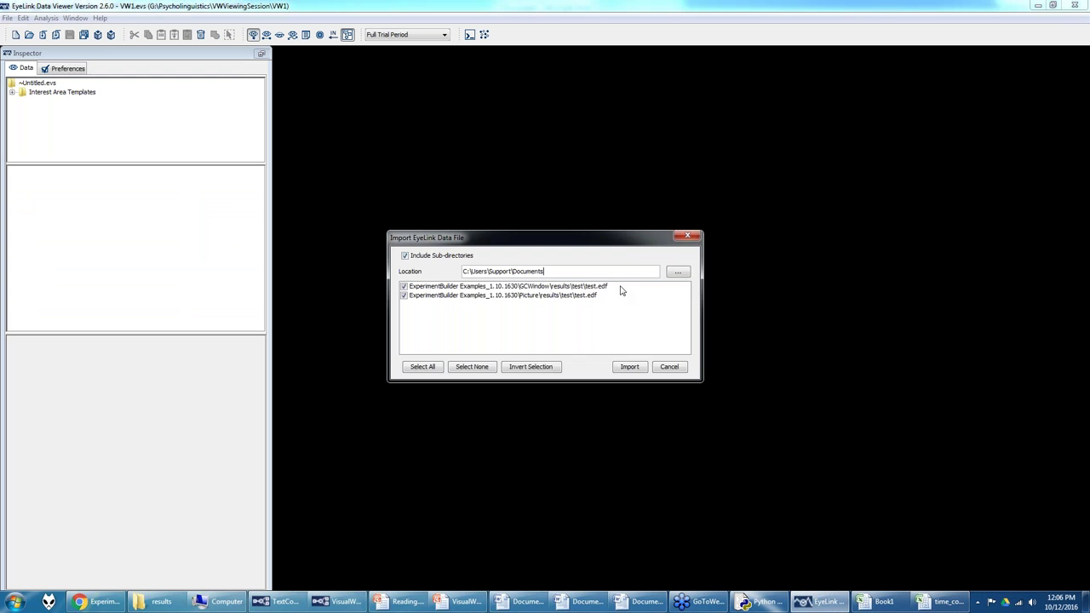
left_click(678, 271)
left_click(409, 347)
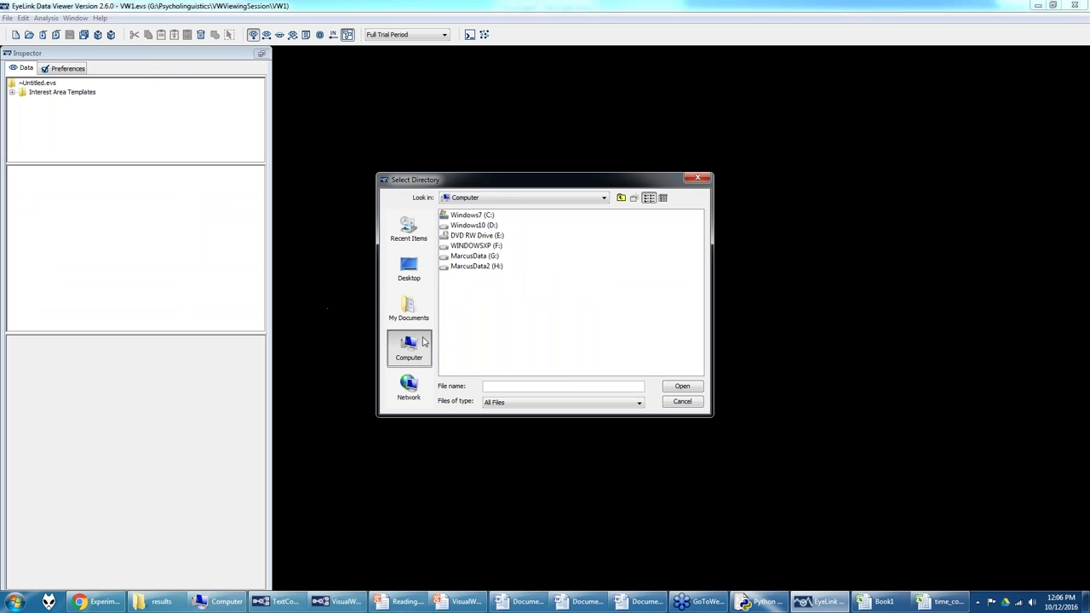
double_click(470, 256)
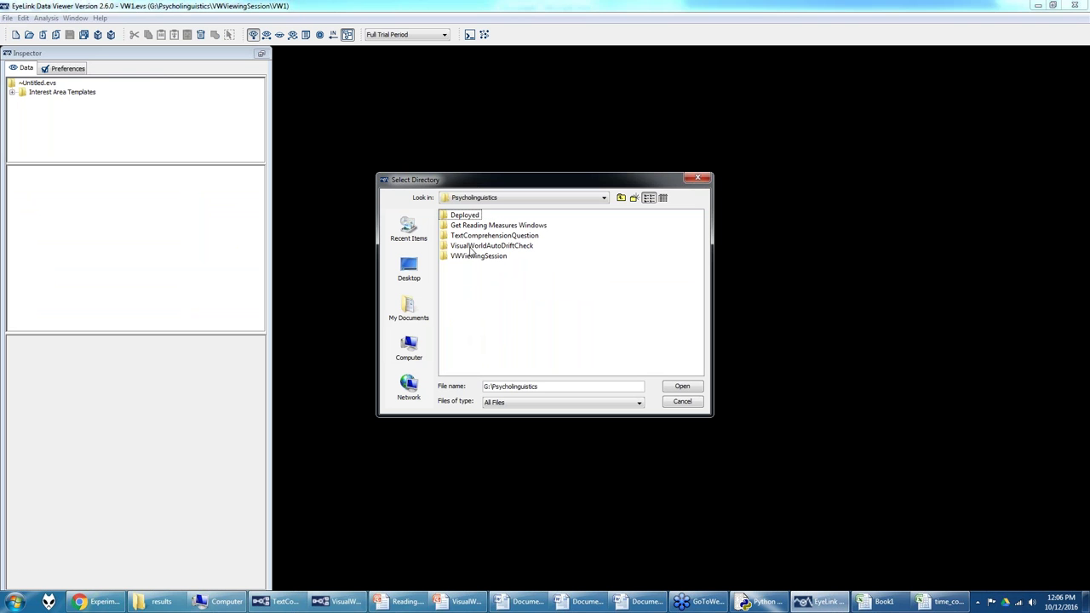
double_click(469, 215)
left_click(468, 218)
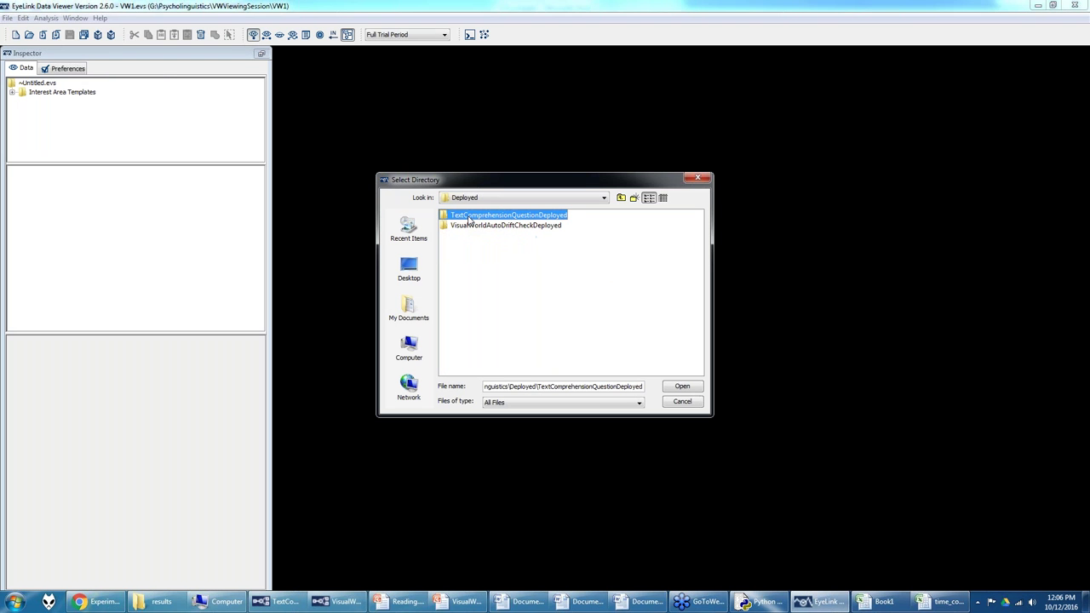
left_click(683, 386)
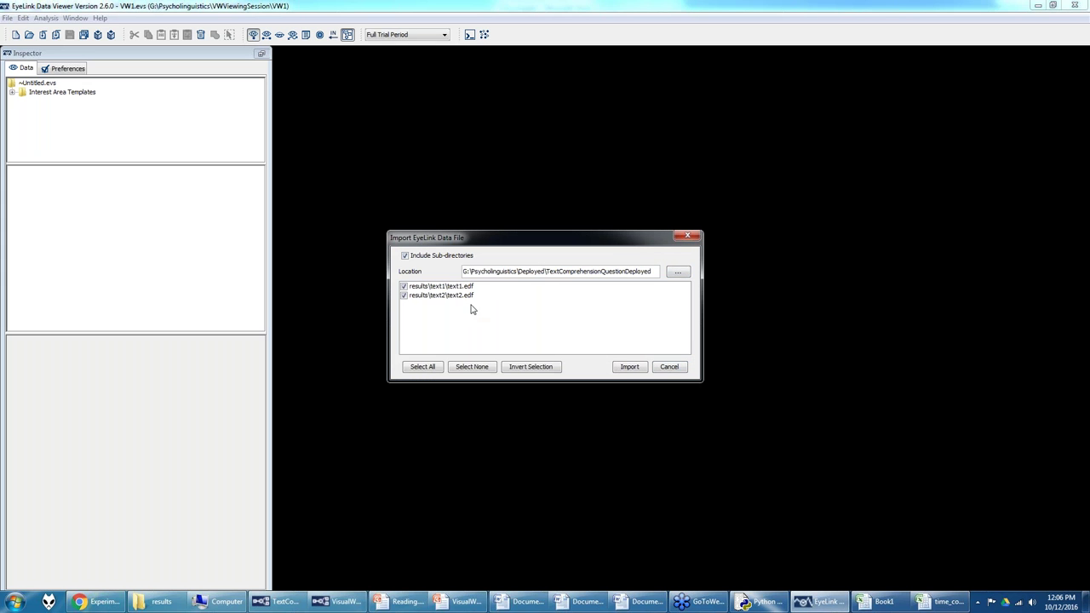
left_click(629, 367)
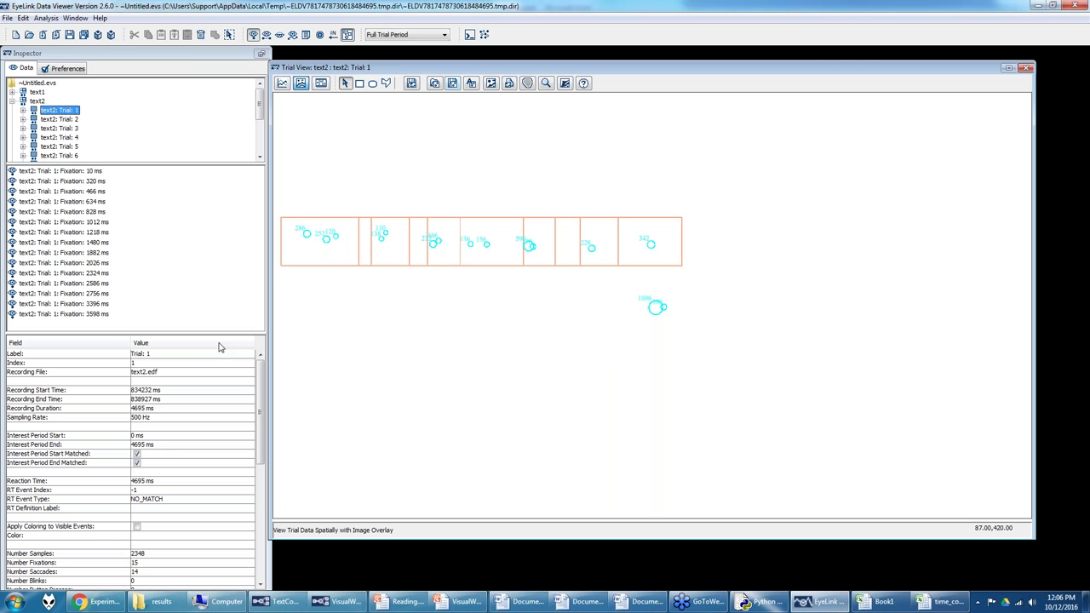
left_click(13, 102)
left_click(13, 102)
left_click(59, 96)
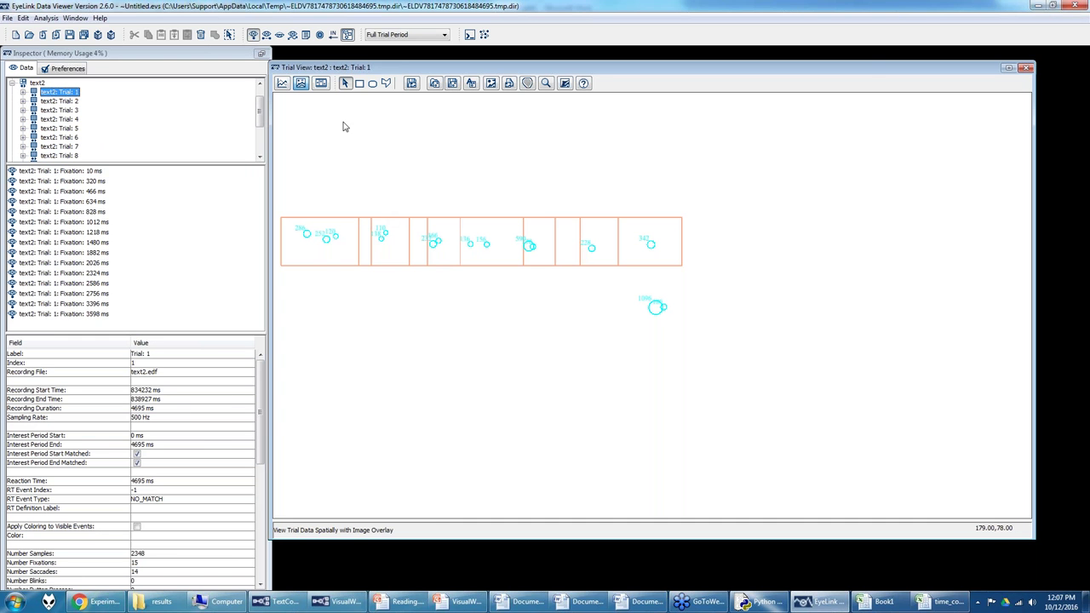
left_click(64, 101)
left_click(64, 110)
left_click(66, 119)
left_click(66, 137)
left_click(68, 147)
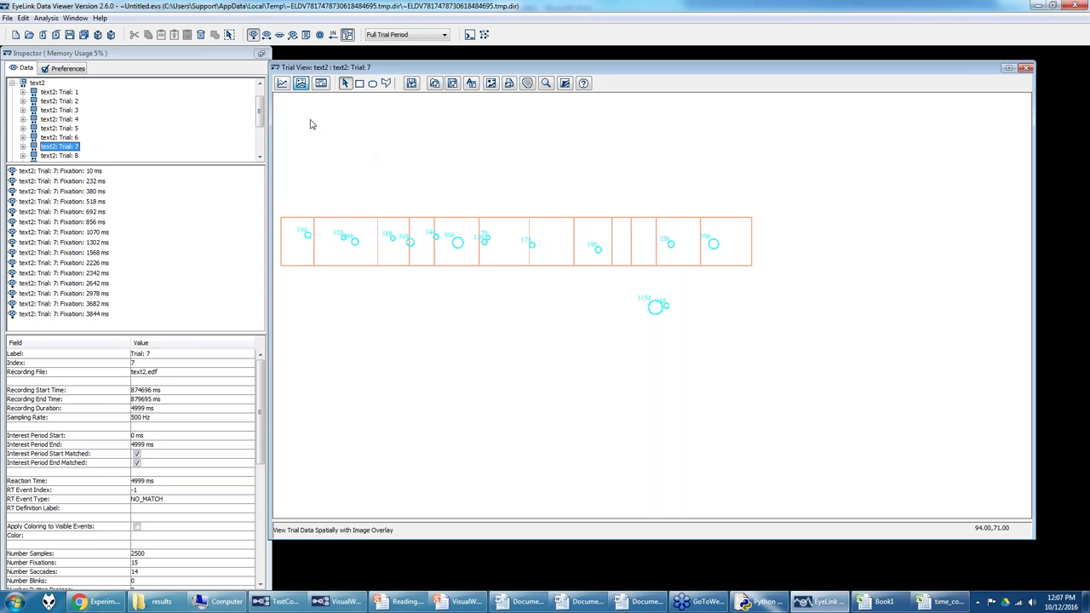
left_click(320, 83)
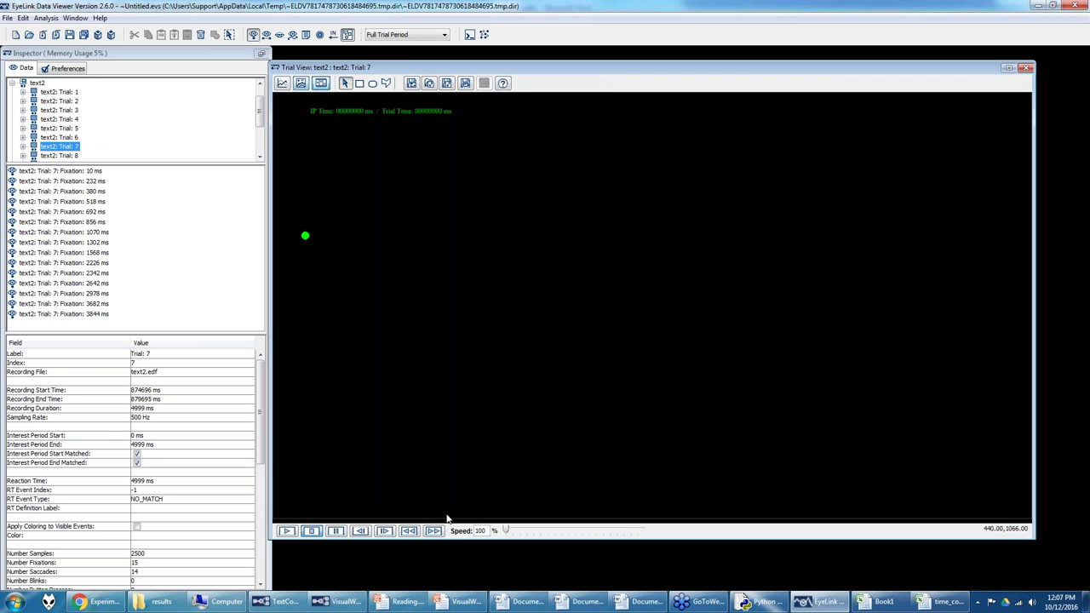
left_click(287, 531)
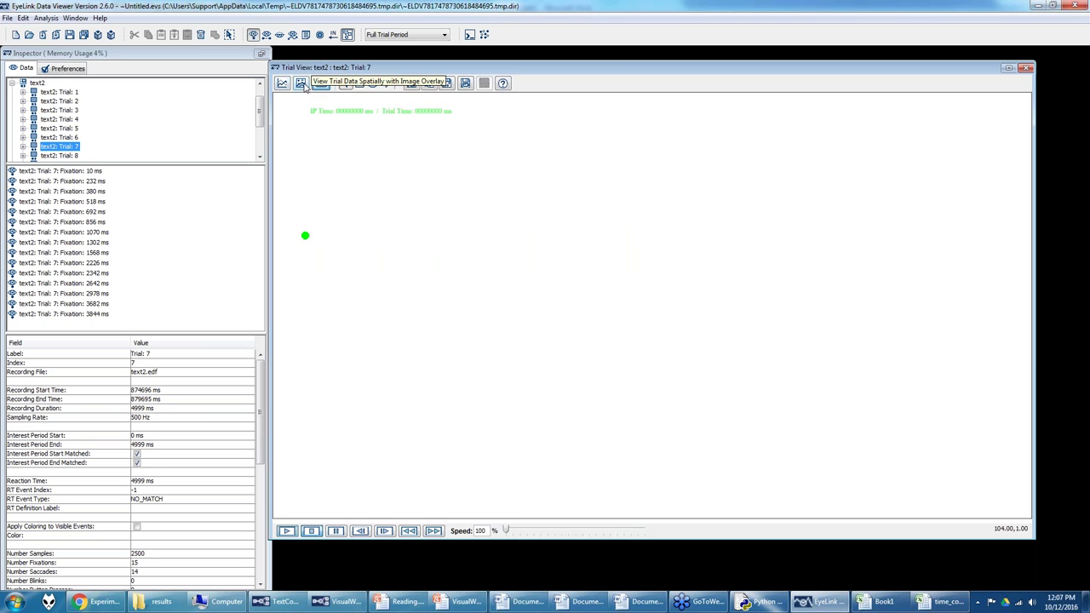
left_click(302, 86)
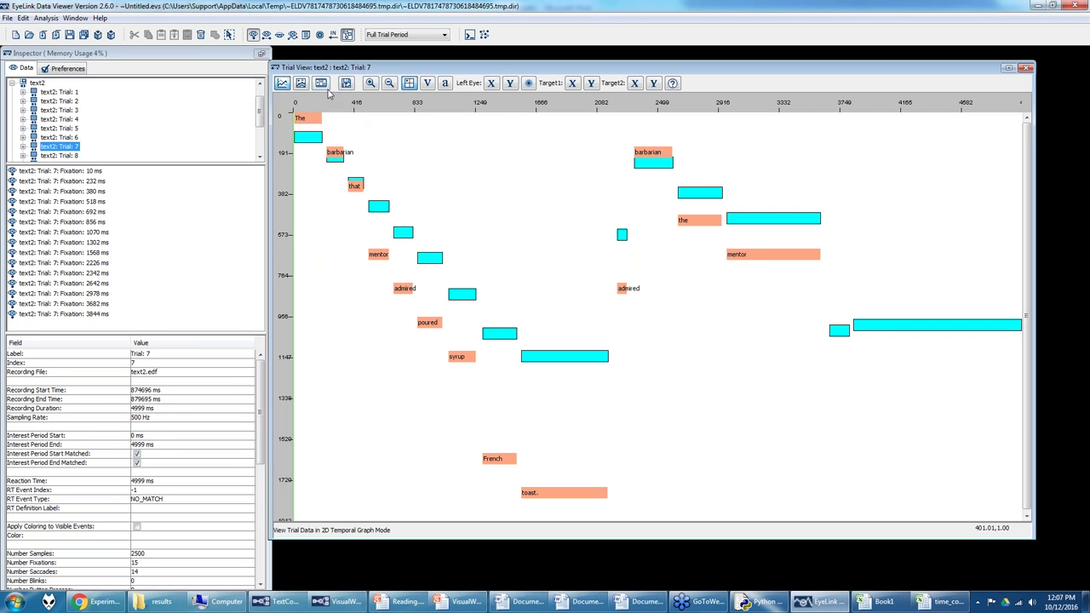
left_click(301, 87)
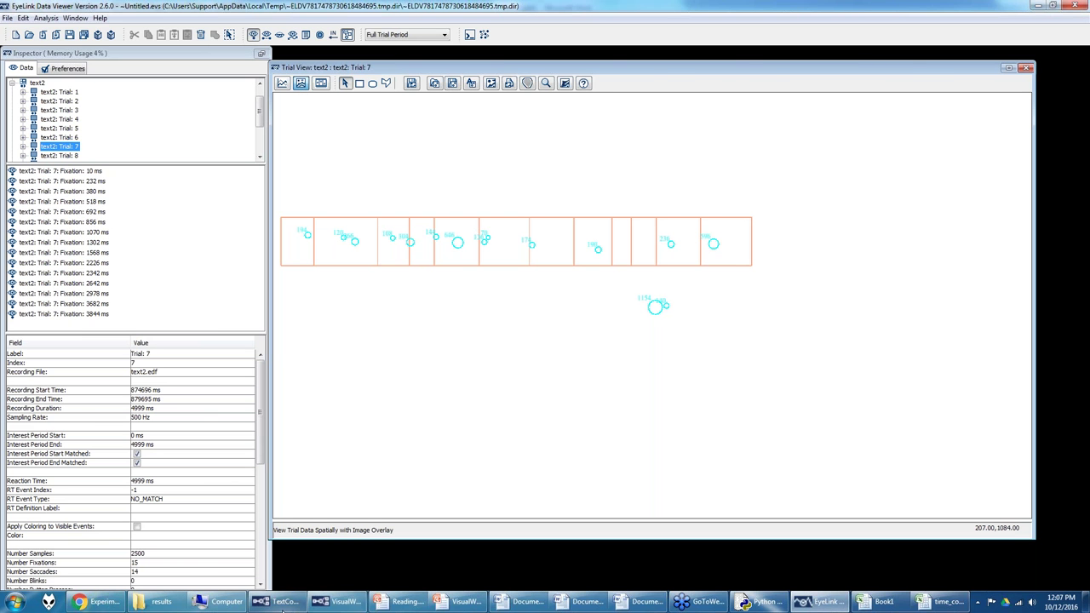
left_click(319, 588)
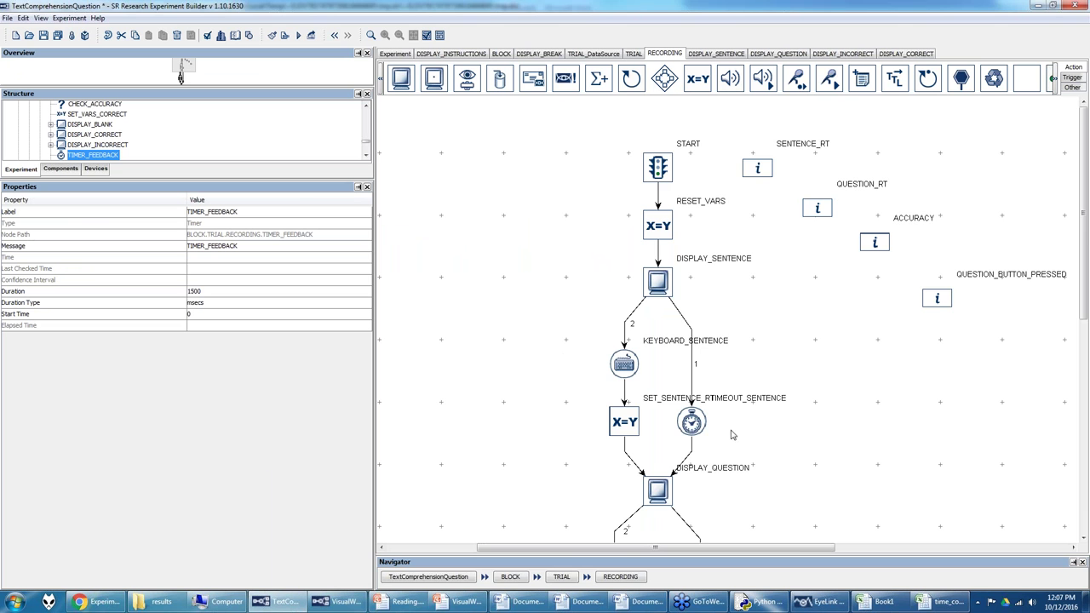
Step: In the RECORDING sequence, inspect the DISPLAY_SENTENCE and DISPLAY_QUESTION screens' properties
scroll(1085, 269, "down", 1)
scroll(1086, 269, "down", 4)
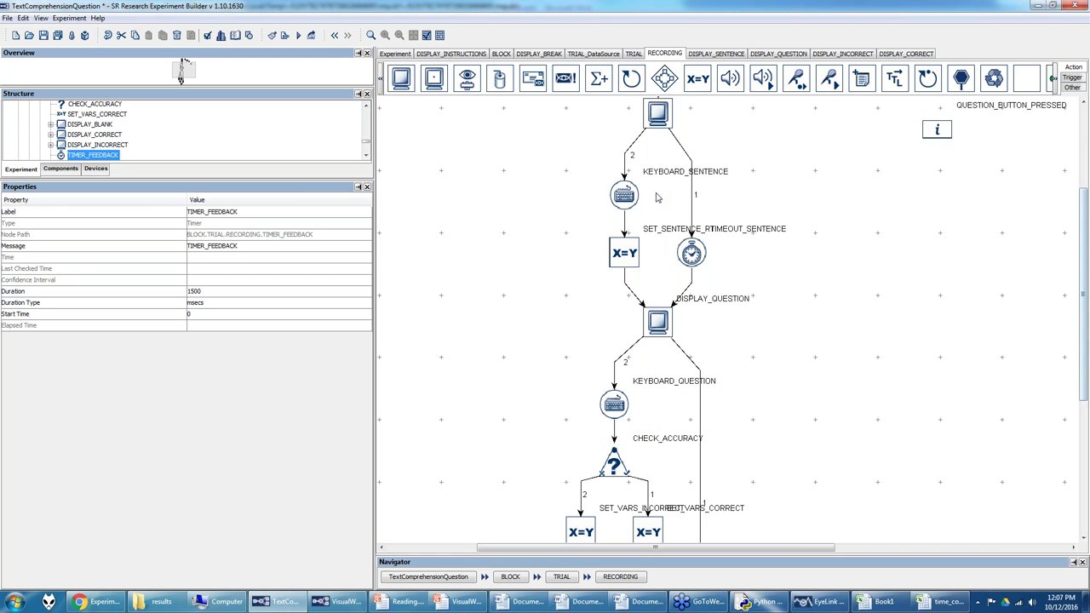
scroll(1086, 402, "down", 5)
scroll(1086, 402, "down", 3)
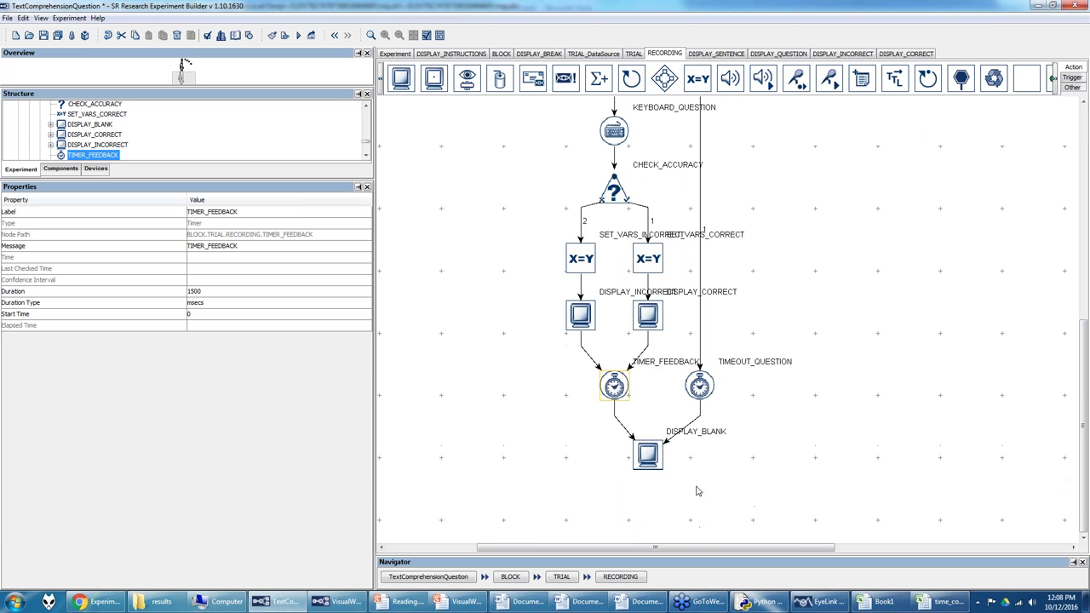
scroll(1075, 392, "up", 7)
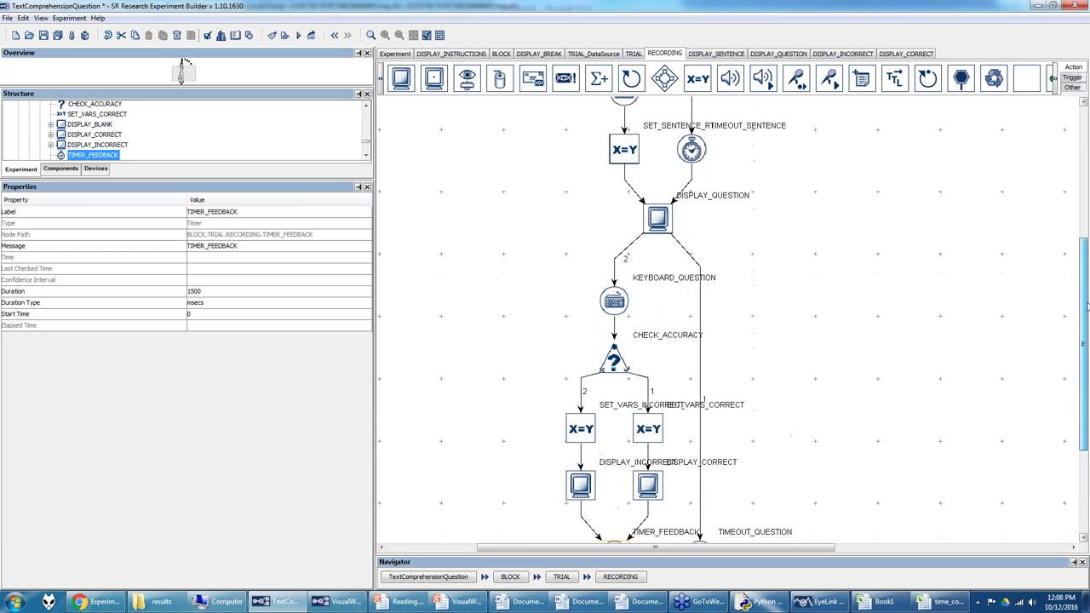
scroll(662, 209, "up", 4)
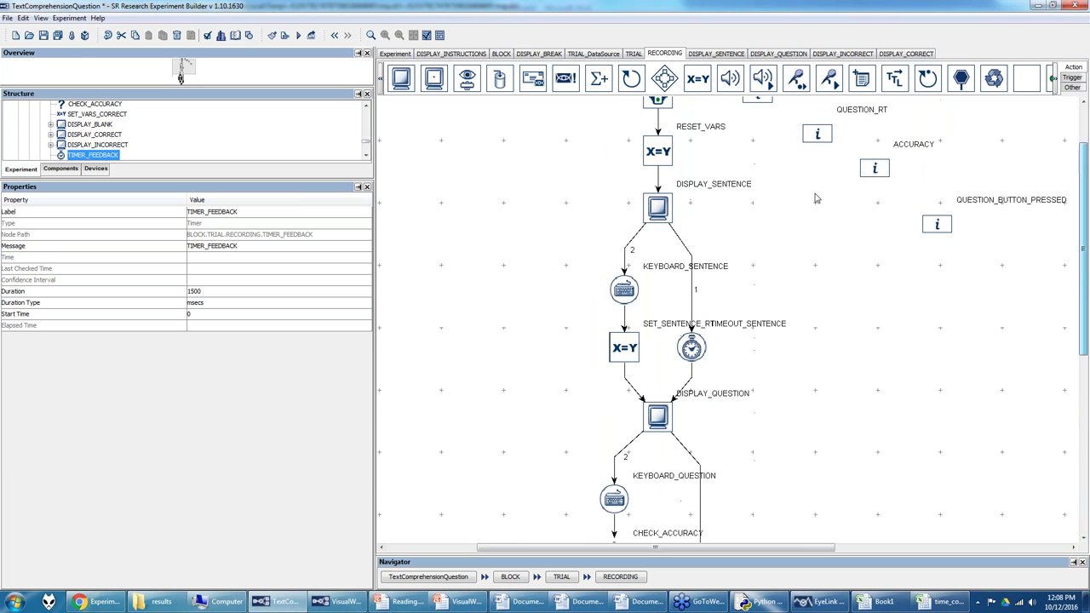
left_click(664, 207)
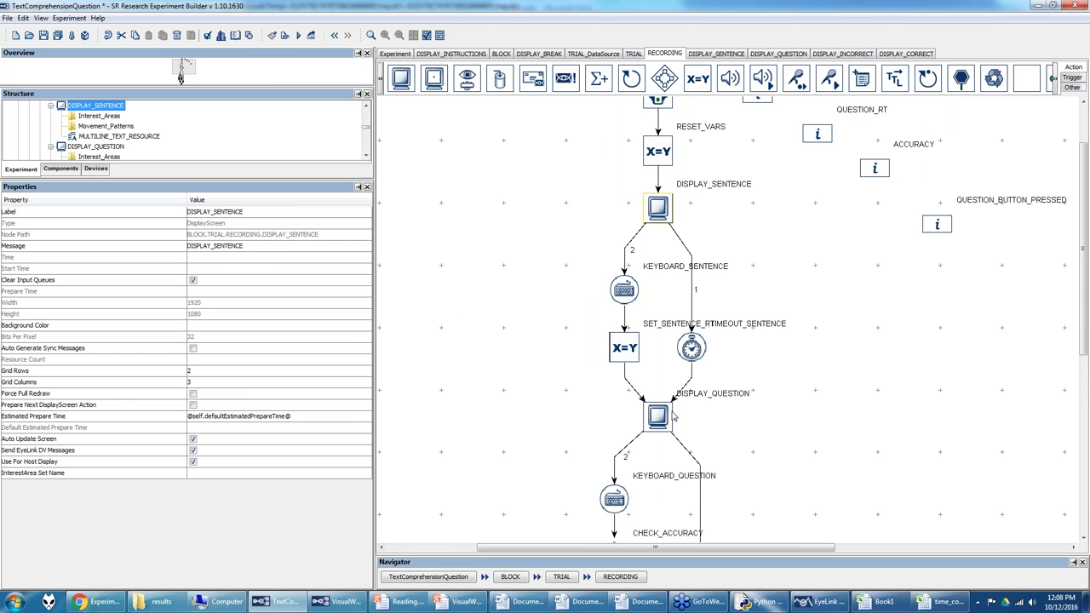
left_click(667, 417)
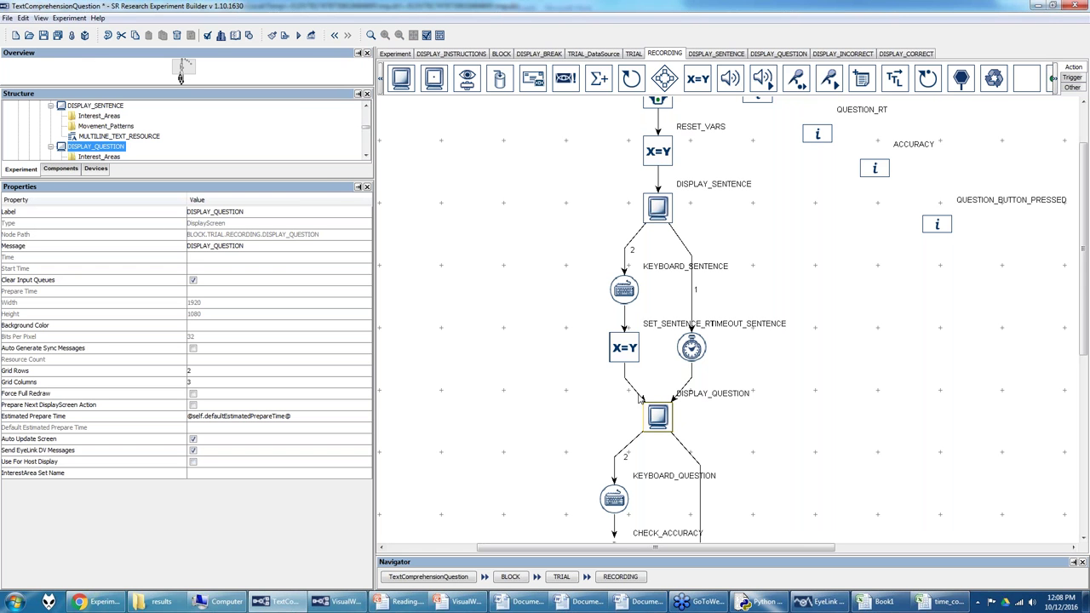
left_click(818, 605)
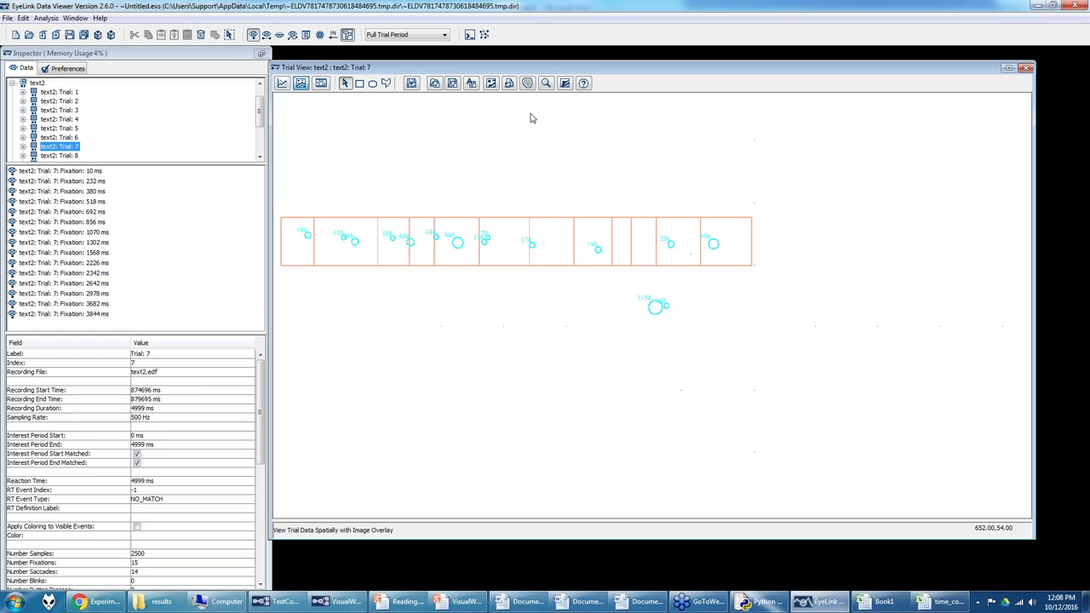
Step: Add interest period SentencePeriod, starting at DISPLAY_SENTENCE and ending at DISPLAY_QUESTION, and apply it
left_click(445, 35)
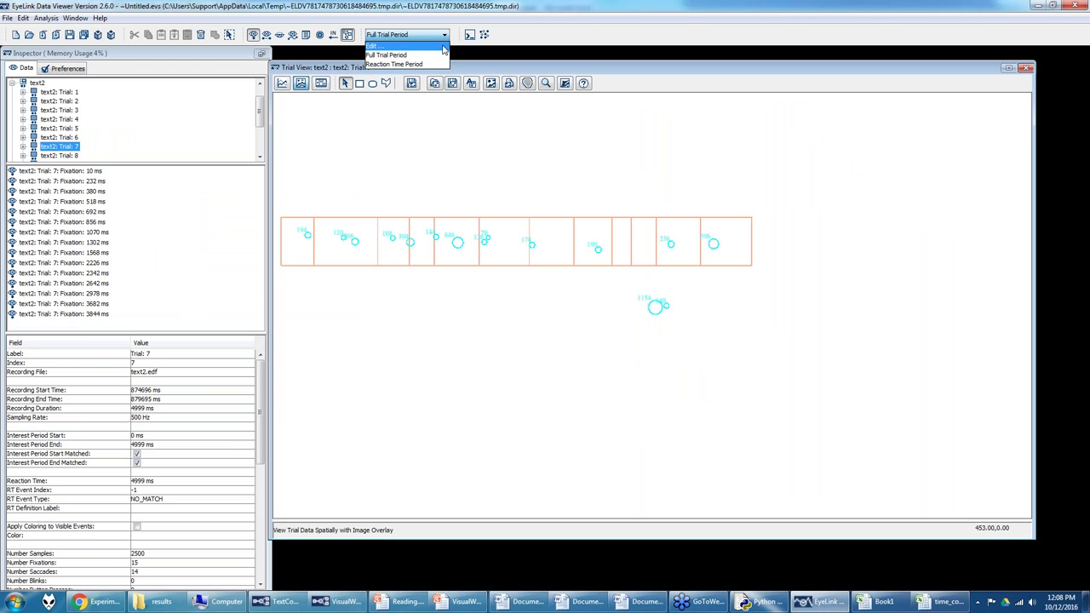
left_click(443, 47)
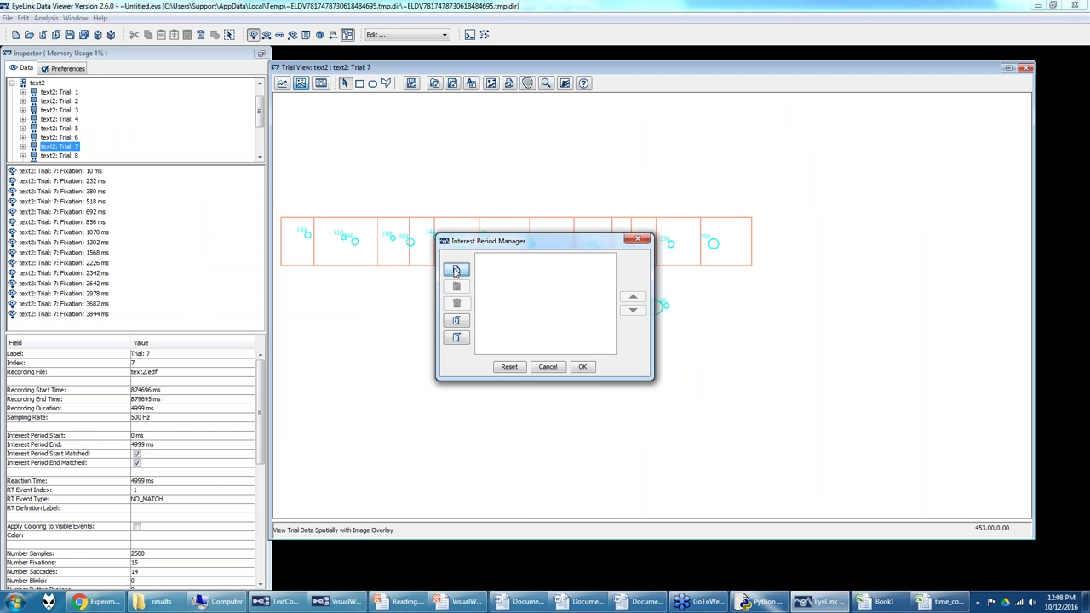
left_click(455, 271)
triple_click(520, 152)
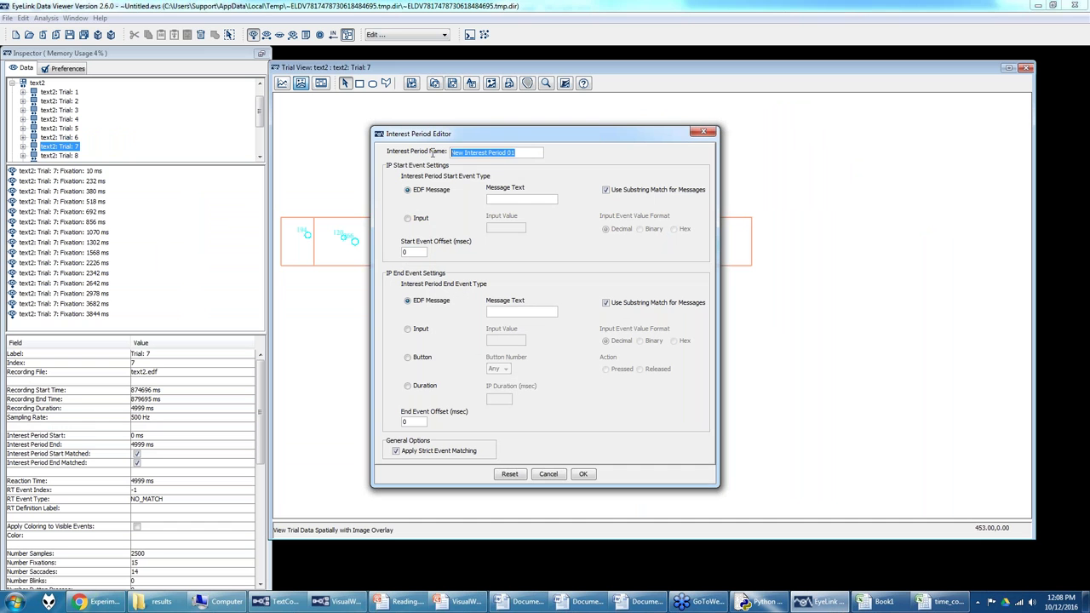
type("Se")
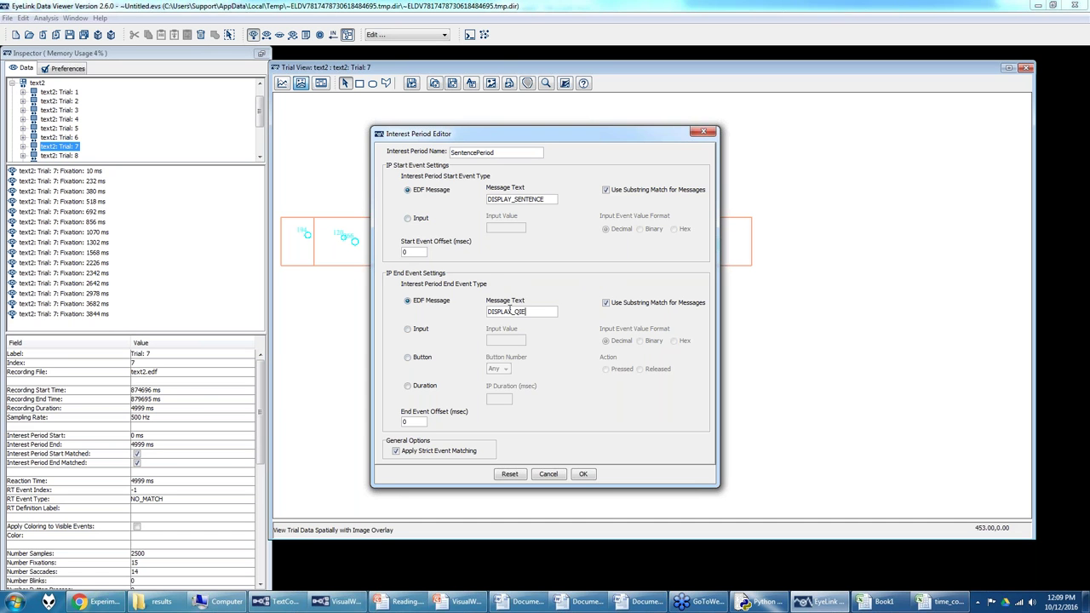
type("STION")
left_click(583, 474)
left_click(598, 368)
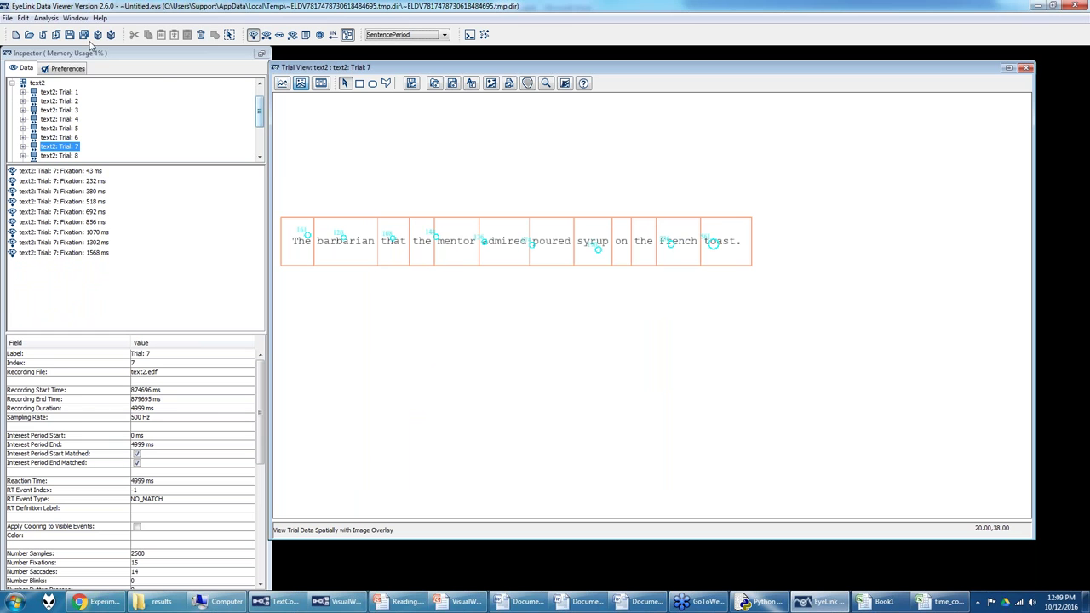
Step: Look over the Analysis > Reports list and close it without choosing a report
left_click(46, 17)
mouse_move(85, 32)
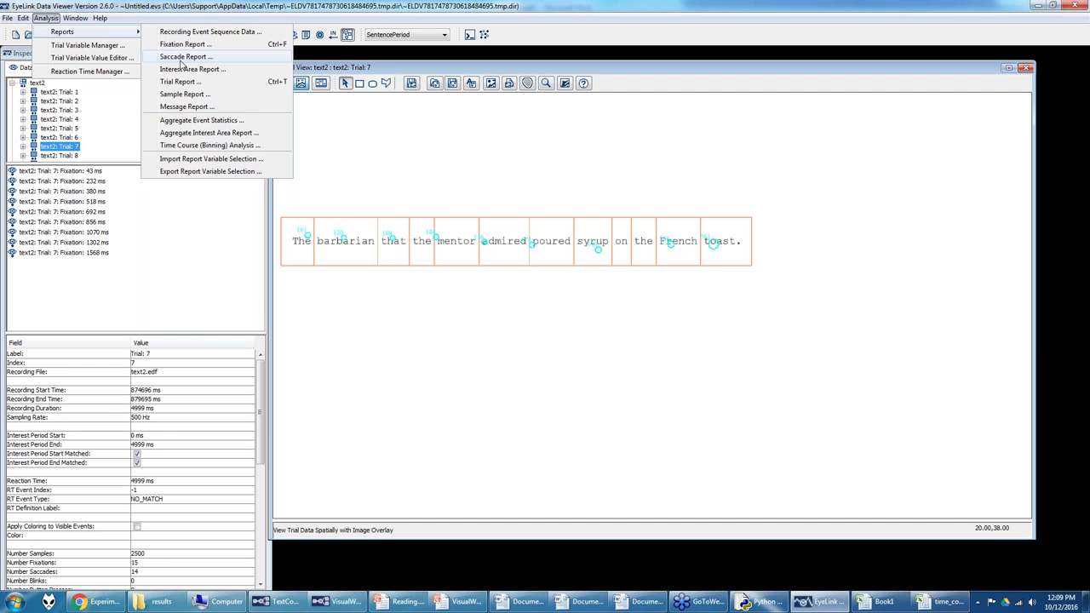
left_click(332, 135)
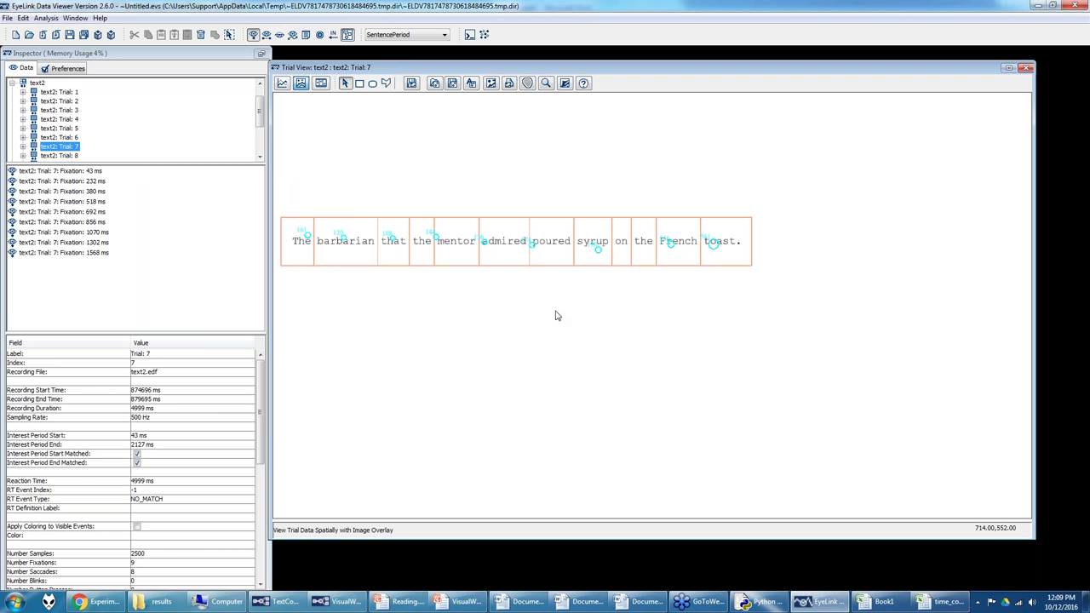
Step: Show the Data Filters preferences, pointing out the post-interest-period interest area setting
left_click(66, 74)
left_click(53, 119)
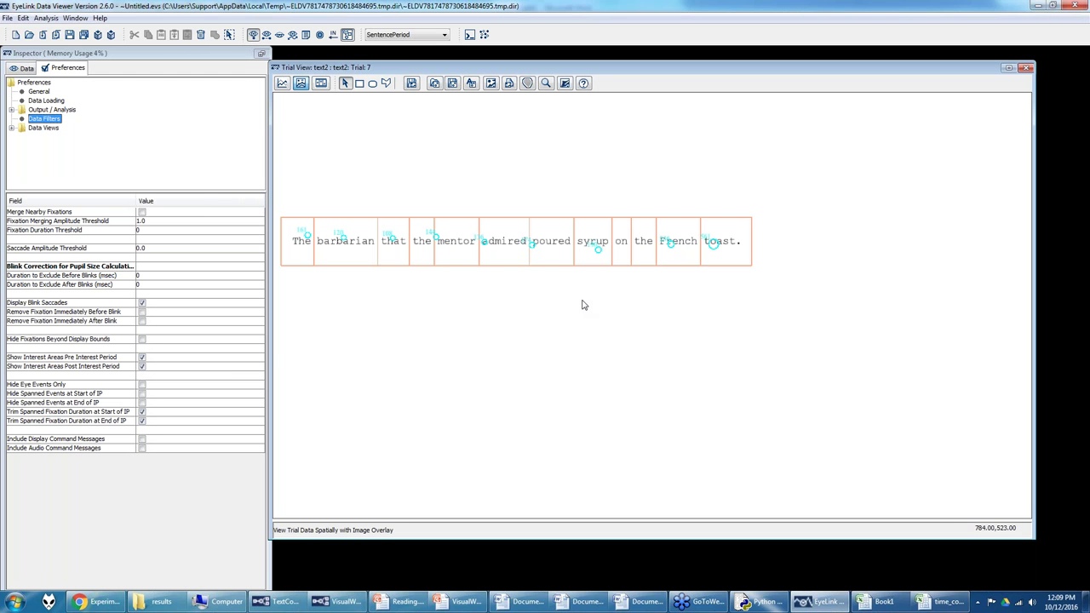
left_click(154, 370)
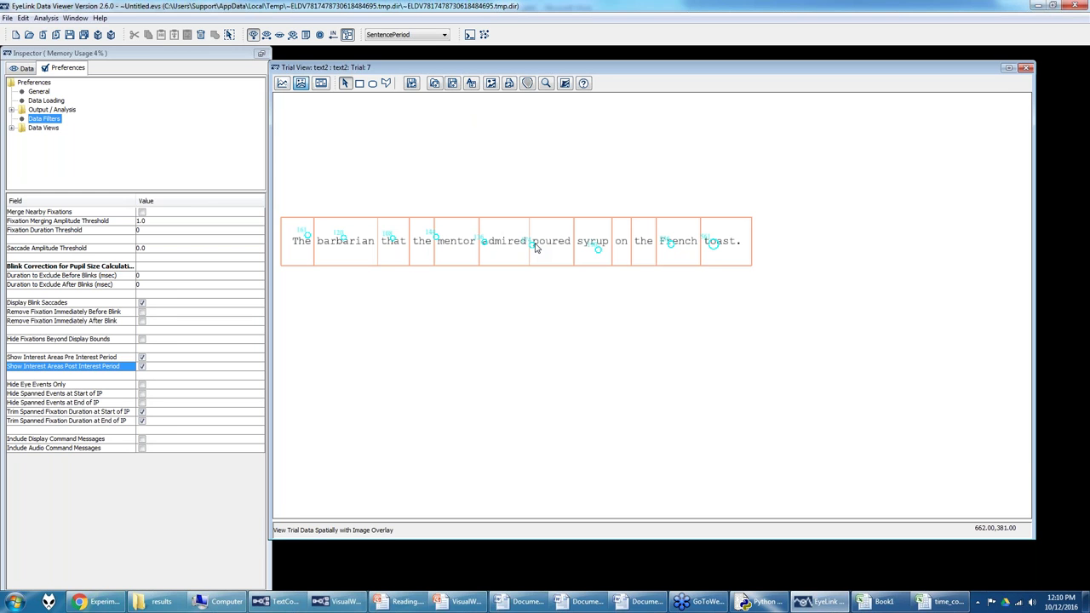
left_click(89, 604)
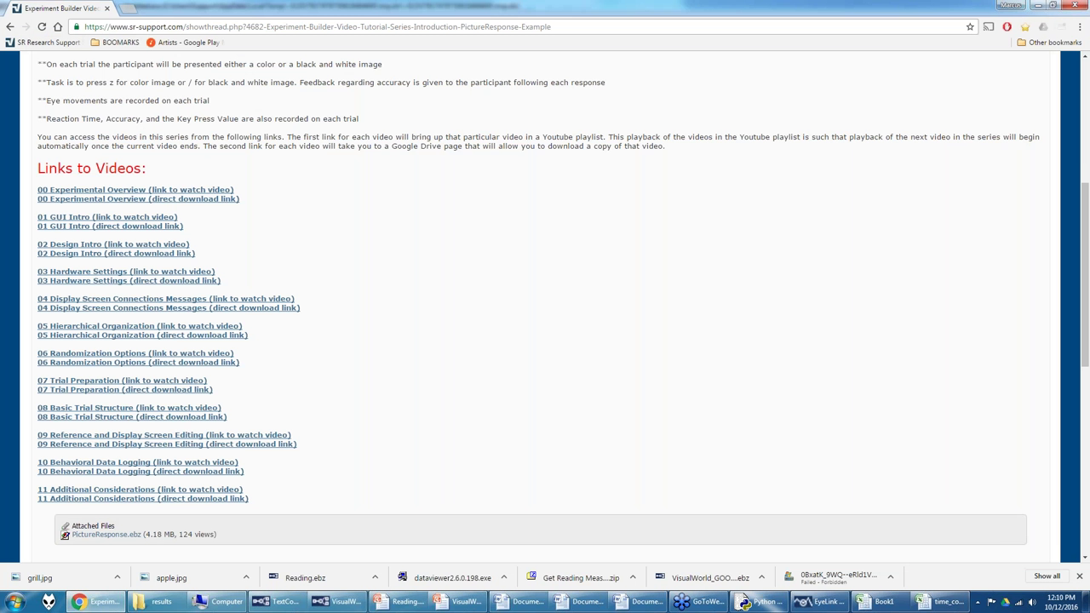
Step: From the forum index, enter the Data Viewer forum and open the 'Reading Measures from Data Viewer' sticky thread
scroll(156, 130, "up", 1)
scroll(156, 130, "up", 3)
left_click(51, 144)
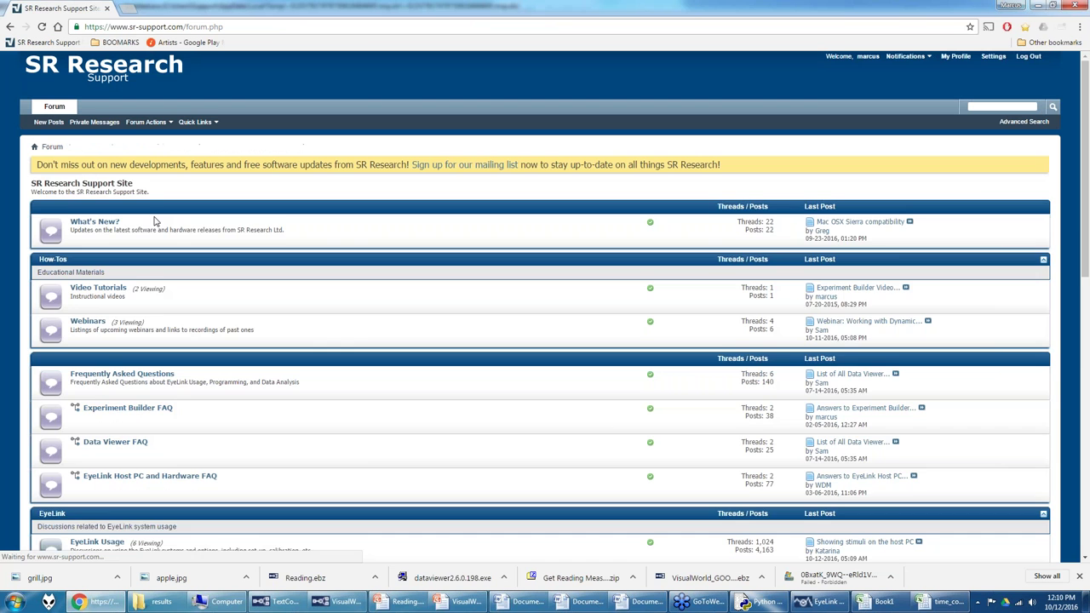
scroll(109, 385, "down", 3)
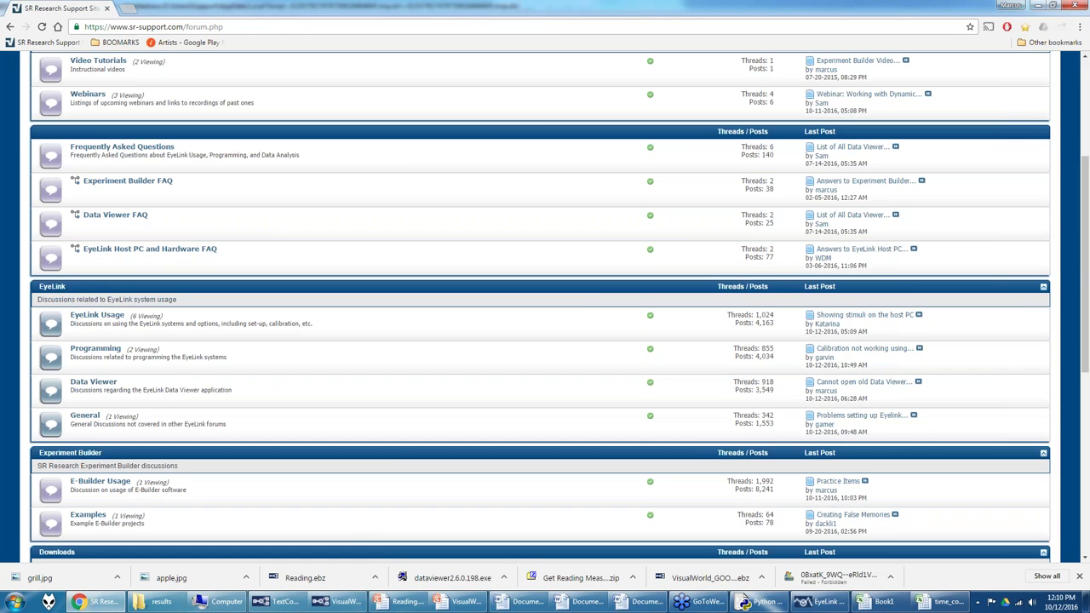
left_click(93, 382)
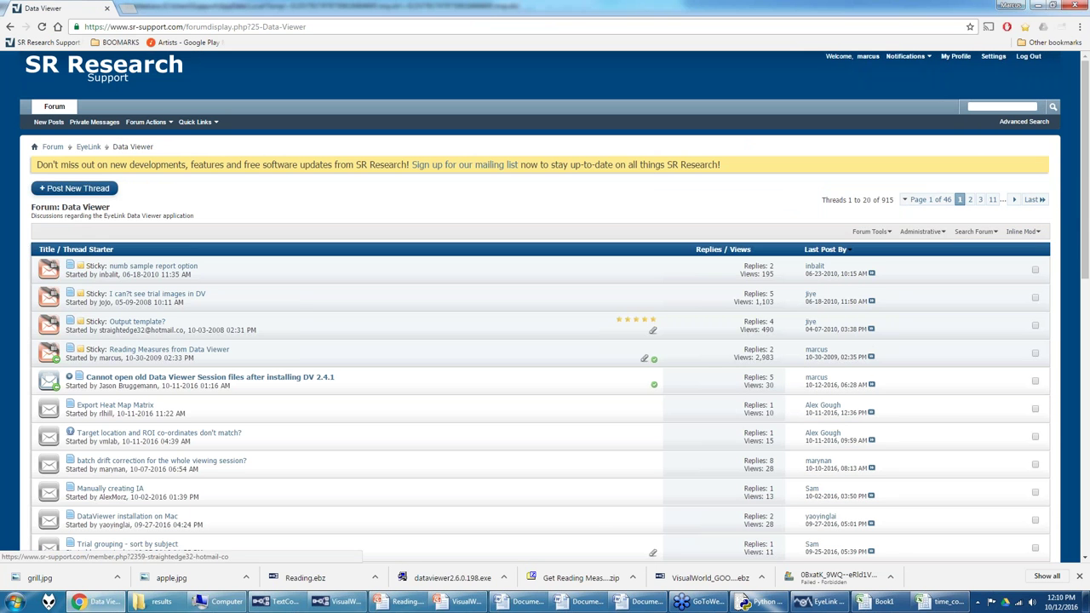
left_click(139, 351)
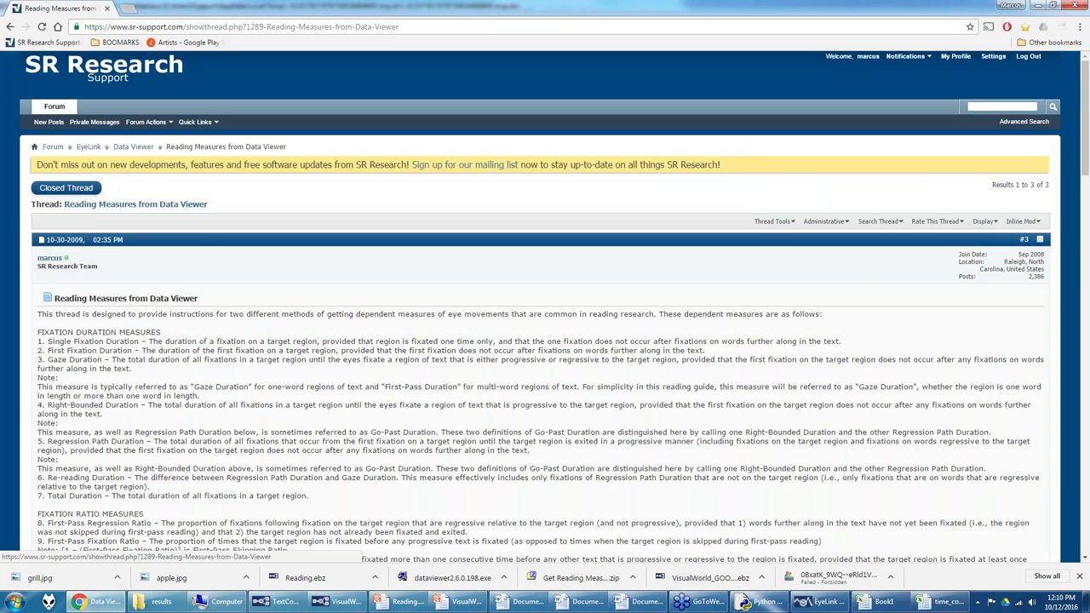
scroll(176, 338, "down", 2)
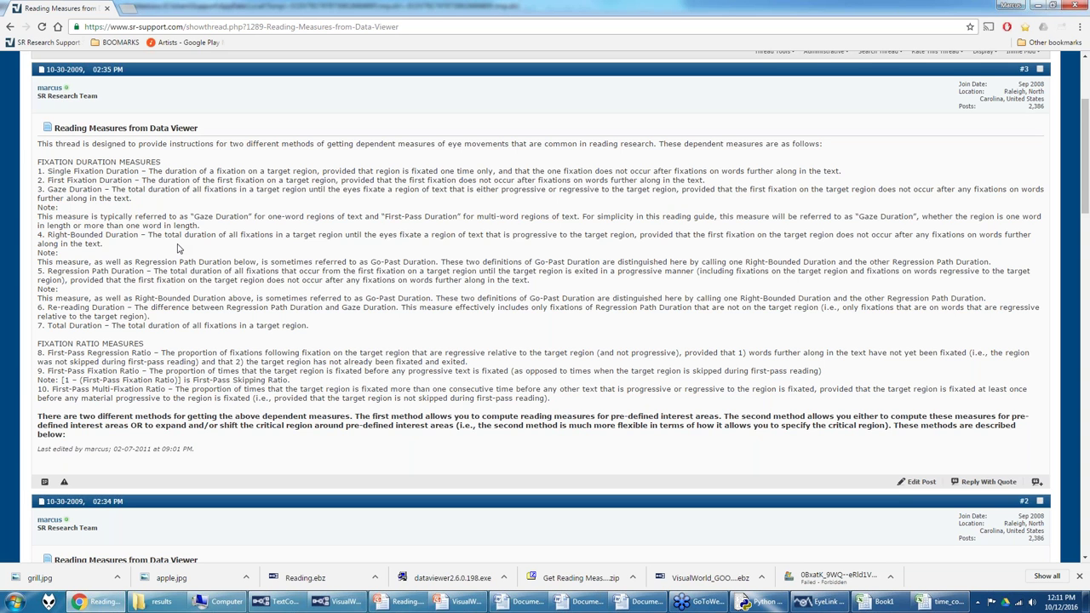
Step: Scroll the forum thread down to post #2's METHOD 1 reading-measure formulas
scroll(178, 247, "up", 1)
scroll(178, 248, "up", 1)
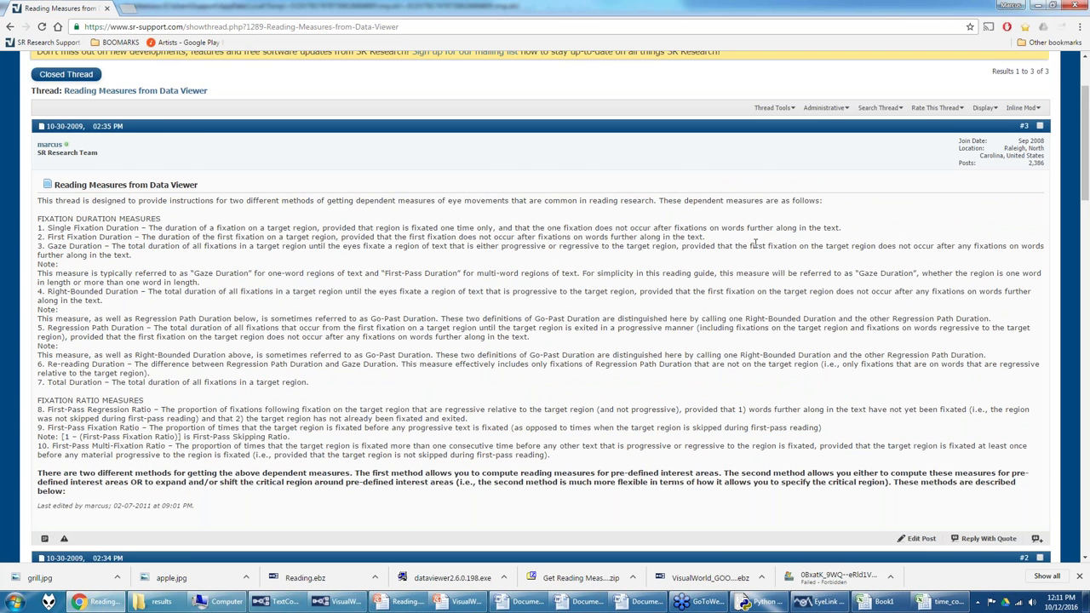
scroll(754, 243, "down", 10)
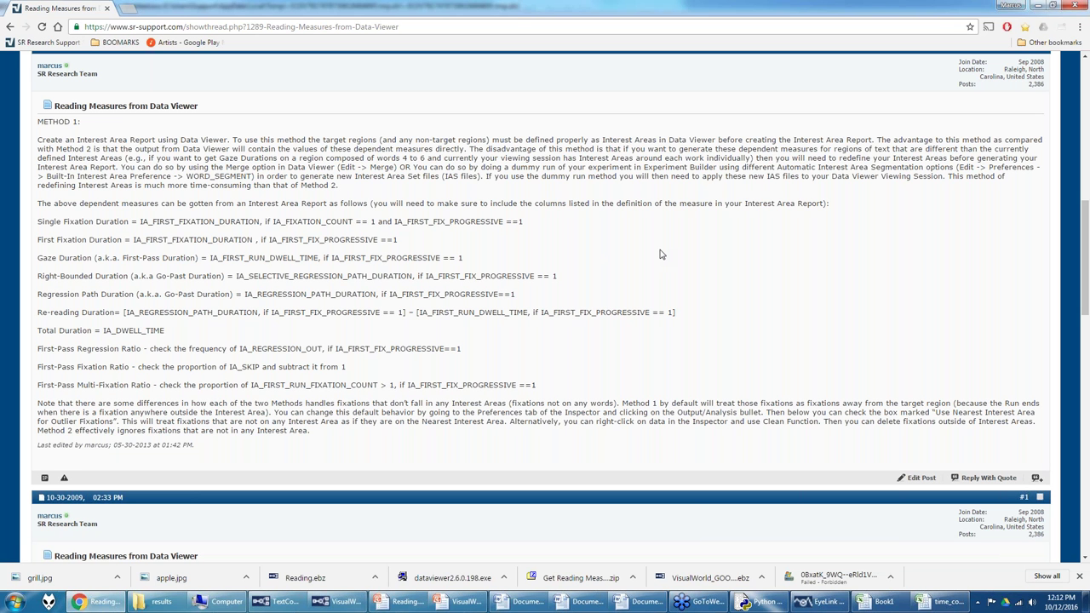
scroll(660, 254, "down", 5)
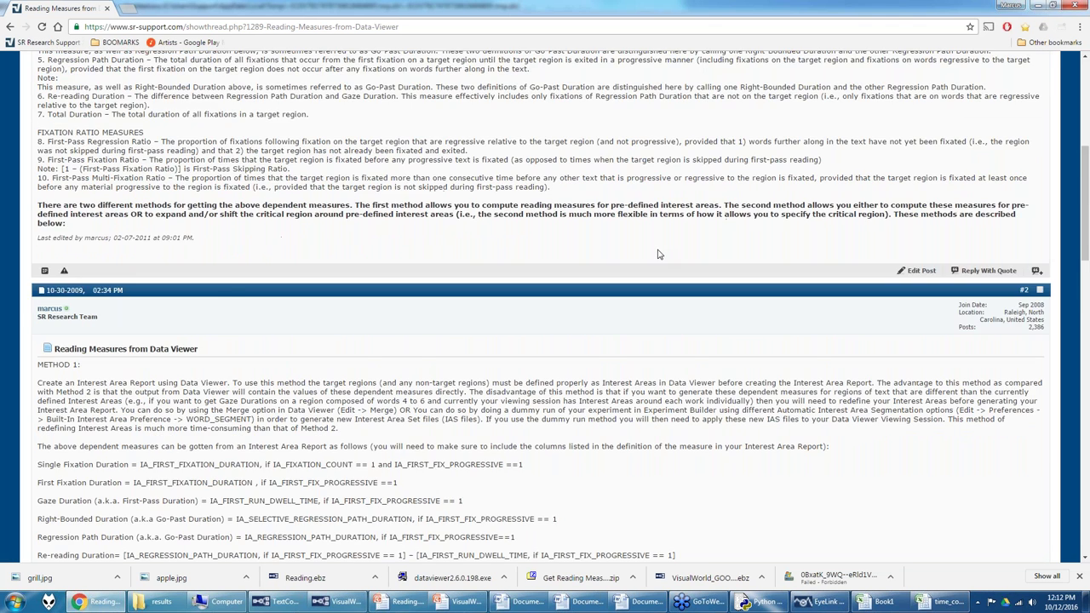
scroll(660, 254, "up", 2)
scroll(253, 214, "down", 4)
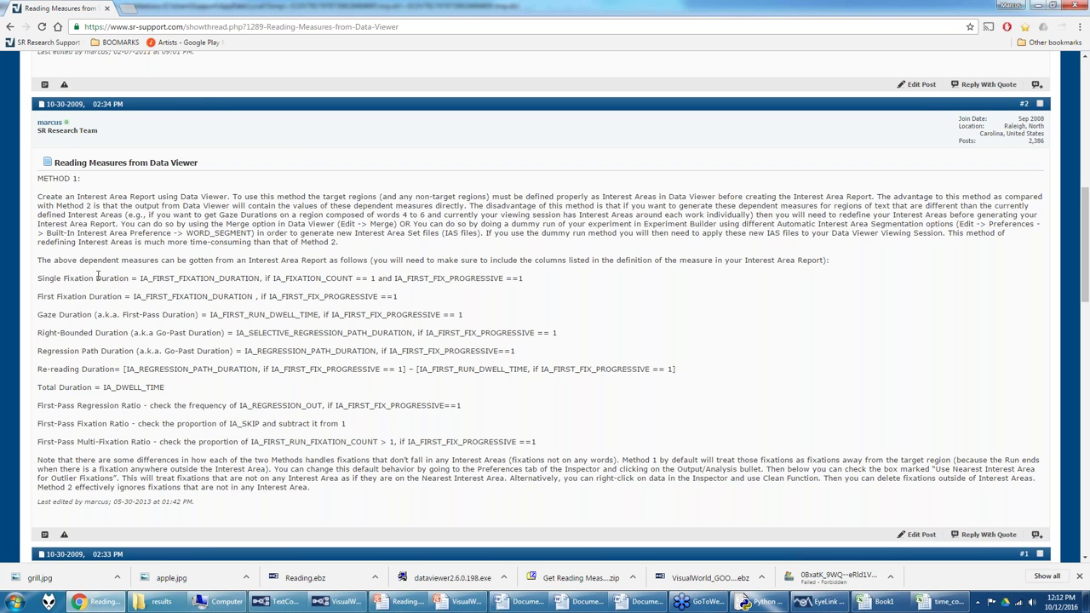
Step: Highlight the Single Fixation Duration measure name and its formula in METHOD 1
left_click_drag(38, 278, 129, 279)
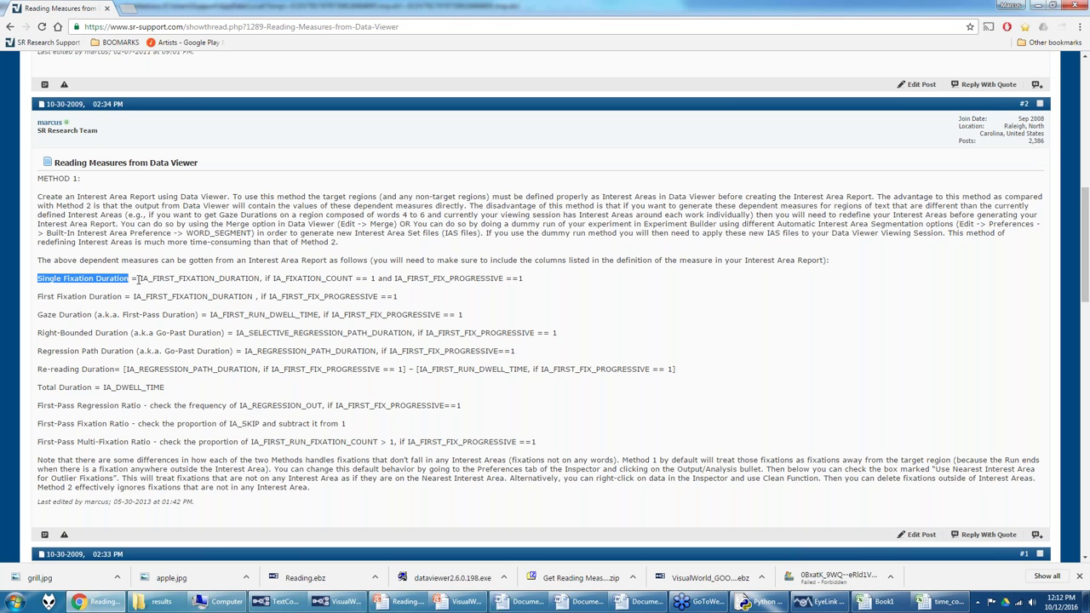
left_click_drag(140, 279, 524, 277)
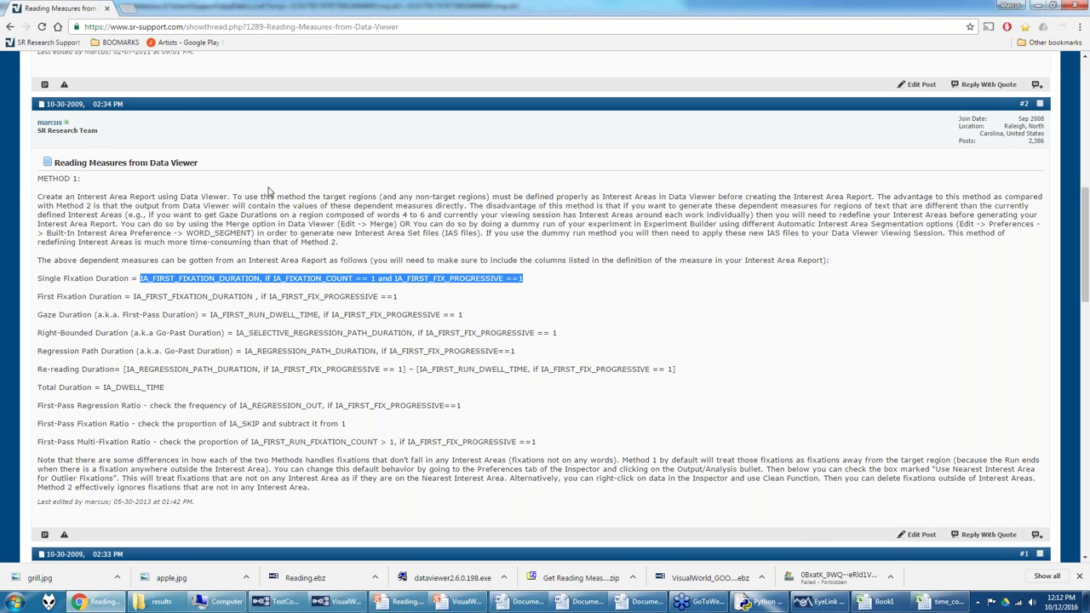
scroll(154, 235, "up", 1)
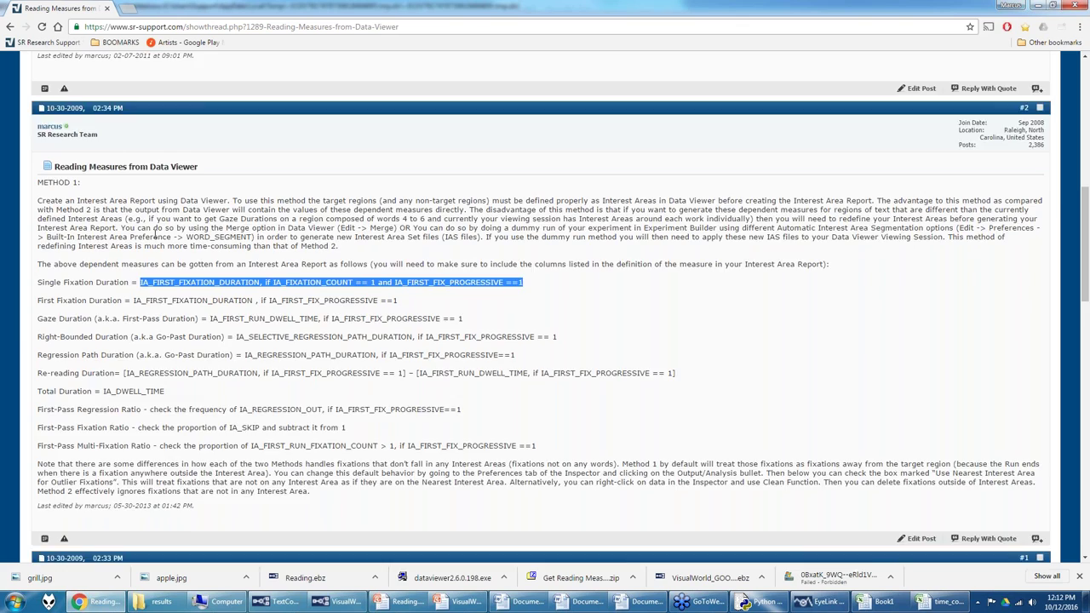
scroll(154, 235, "up", 4)
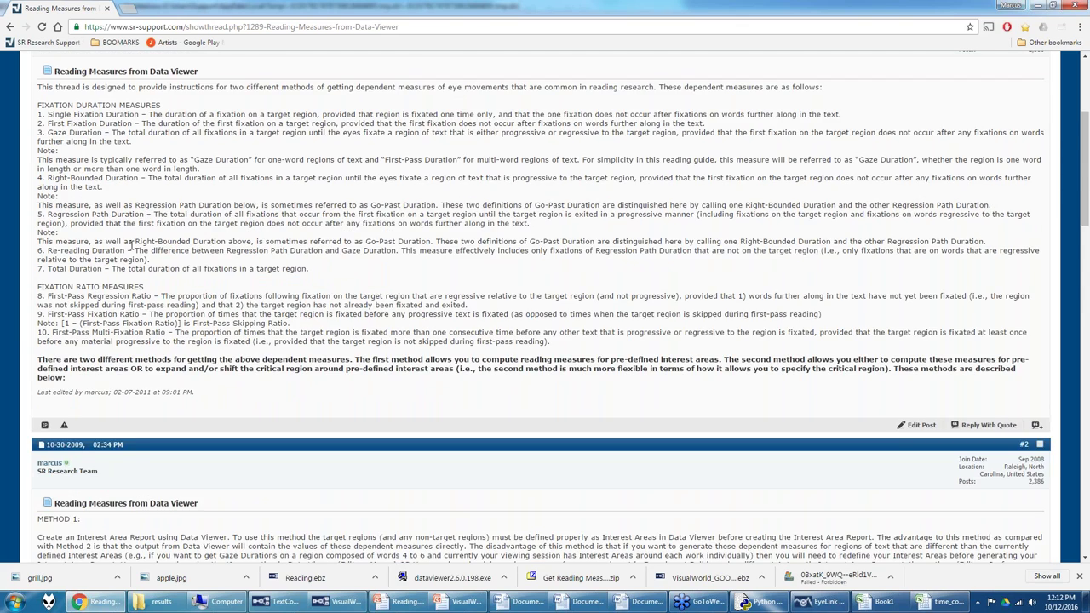
scroll(129, 246, "down", 5)
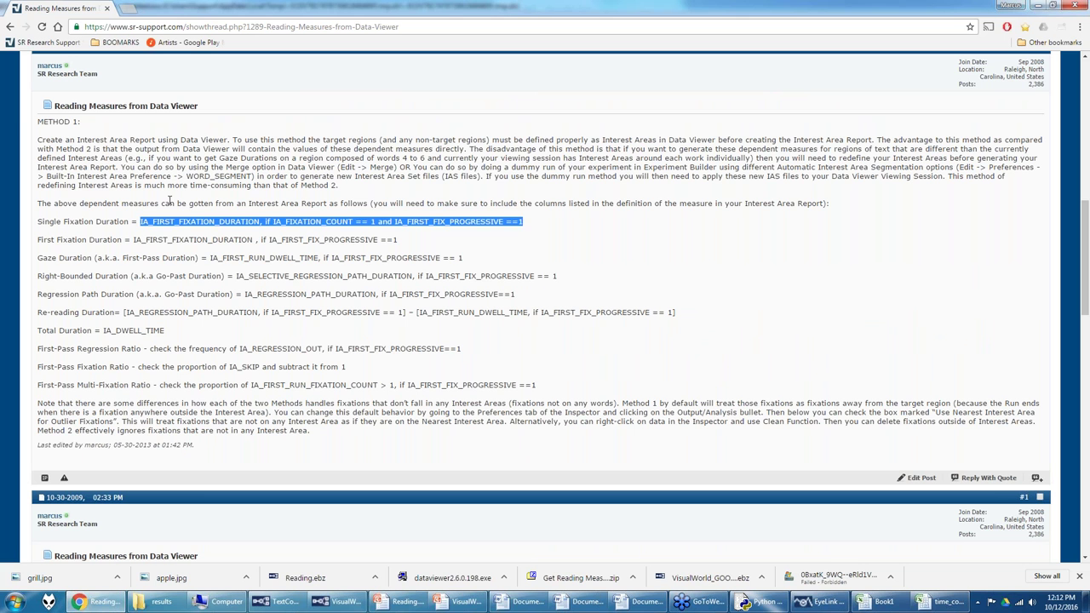
Step: Highlight the Single Fixation Duration conditions and IA_FIRST_FIX_PROGRESSIVE in First Fixation Duration's formula
left_click(345, 235)
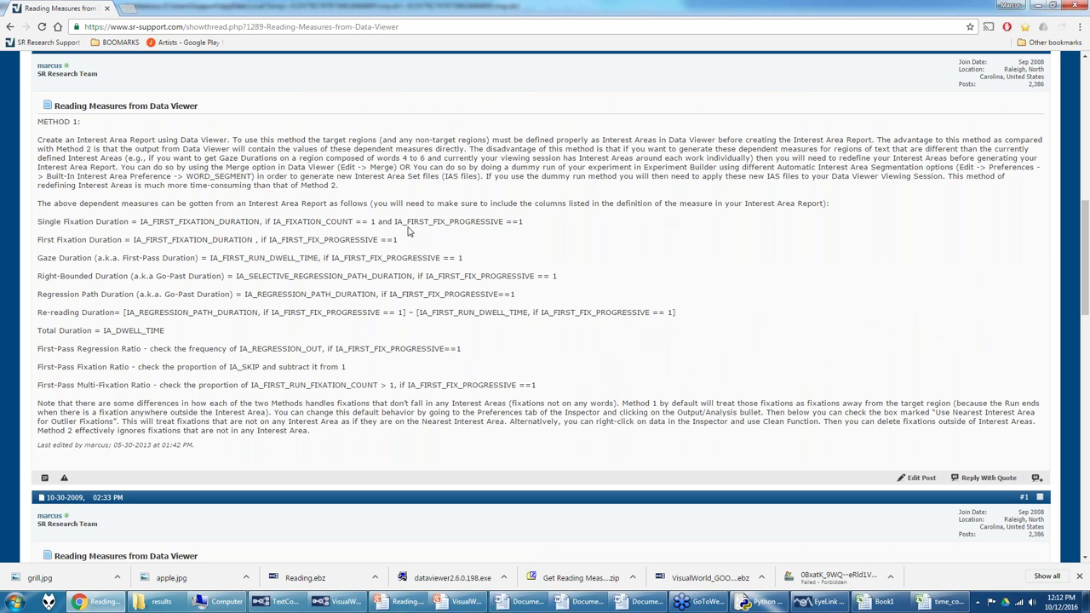
double_click(266, 221)
left_click_drag(524, 222, 265, 223)
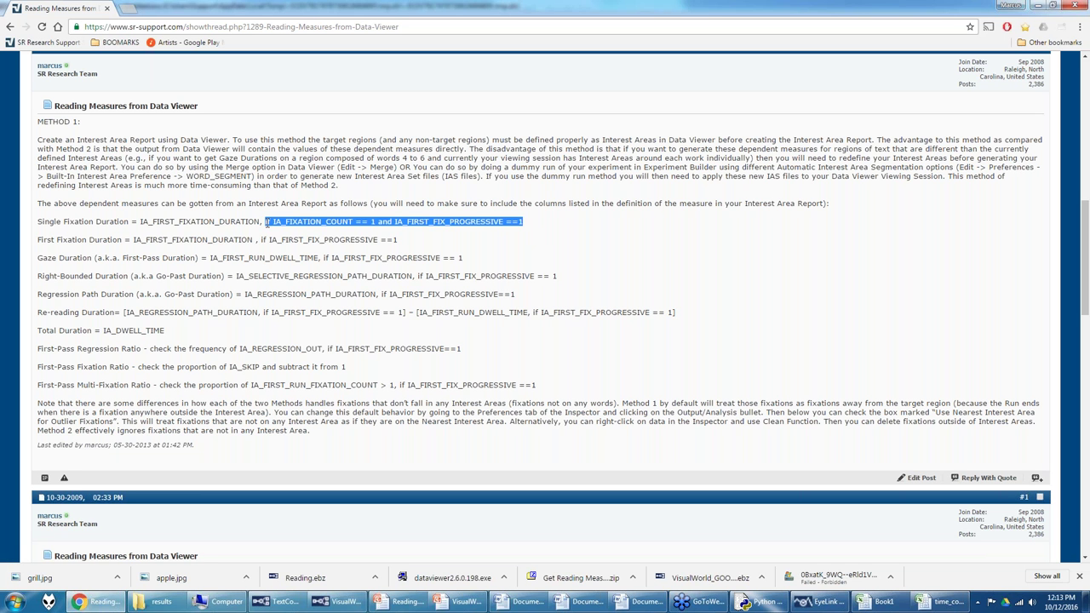
left_click_drag(271, 239, 378, 240)
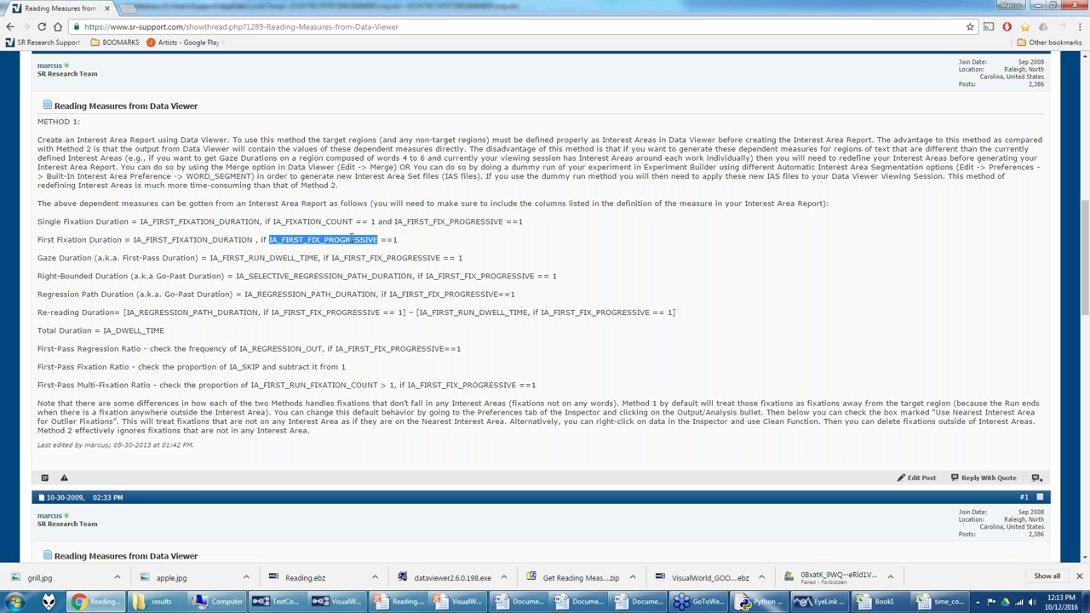
left_click(821, 609)
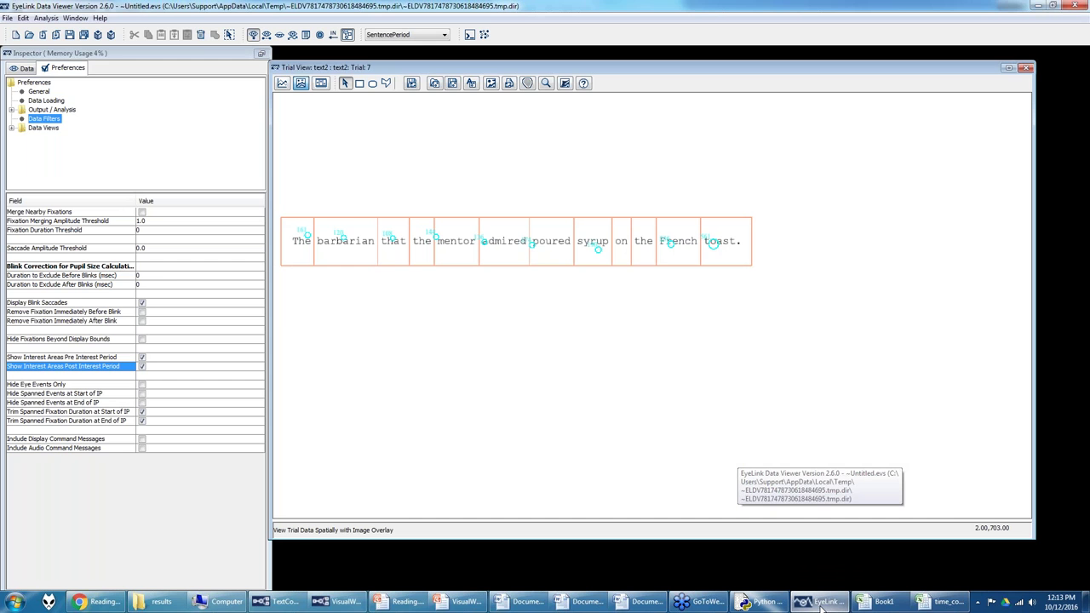
Step: Open Analysis > Reports > Interest Area Report to create a new report
left_click(57, 19)
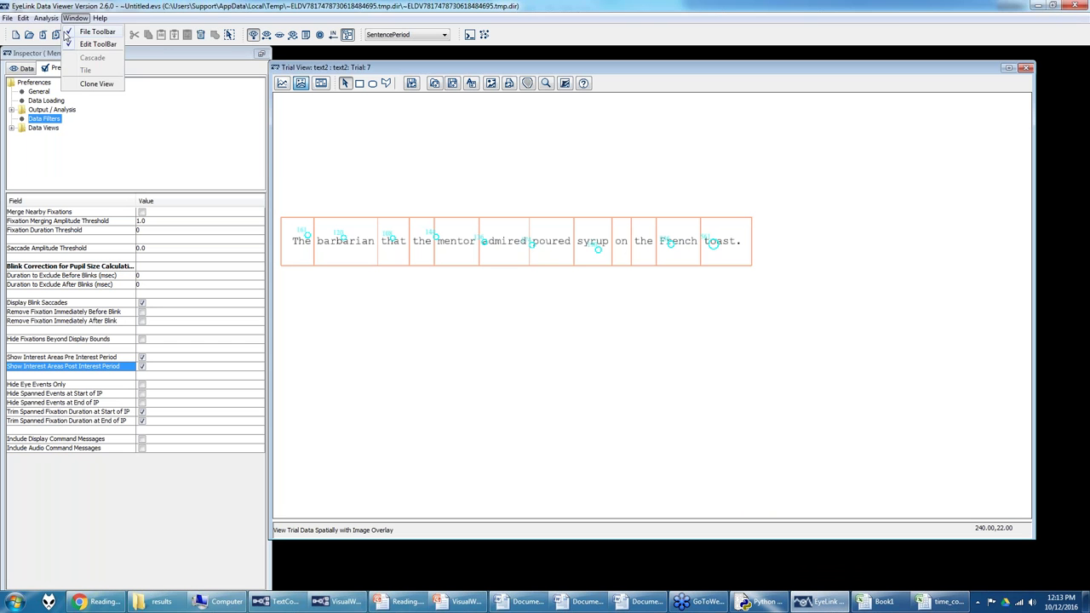
mouse_move(76, 32)
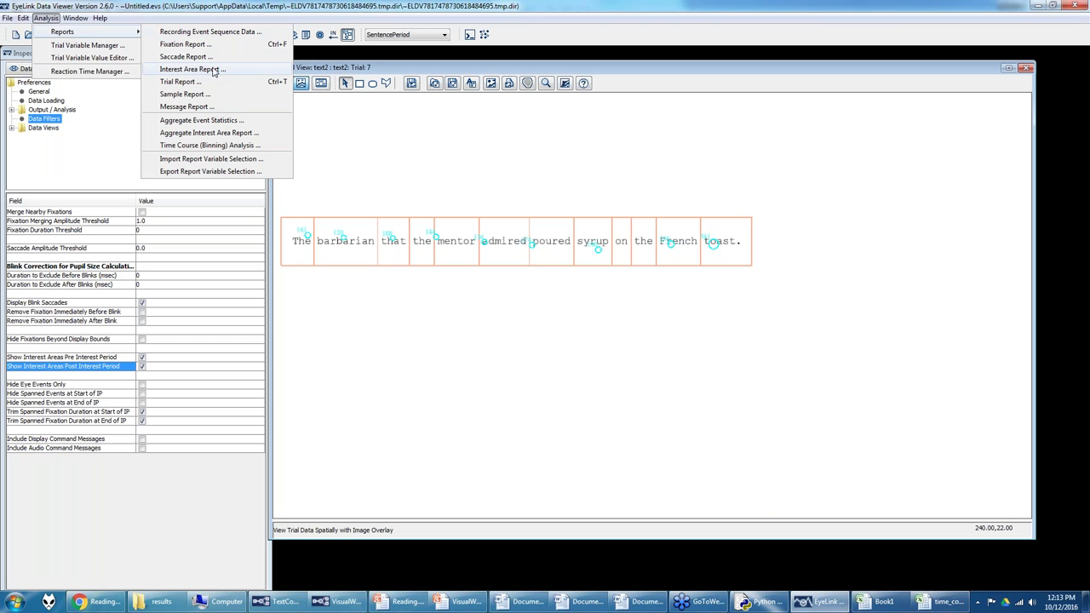
left_click(214, 71)
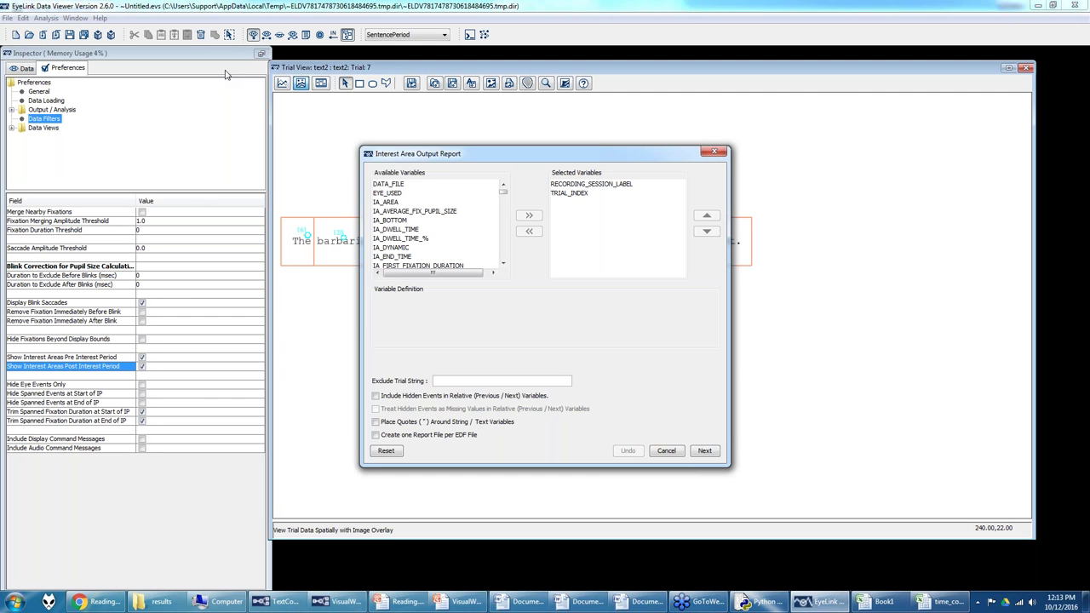
Step: Add IA_ID and IA_LABEL to the report's selected variables
scroll(441, 222, "down", 5)
scroll(441, 222, "down", 2)
left_click(437, 229)
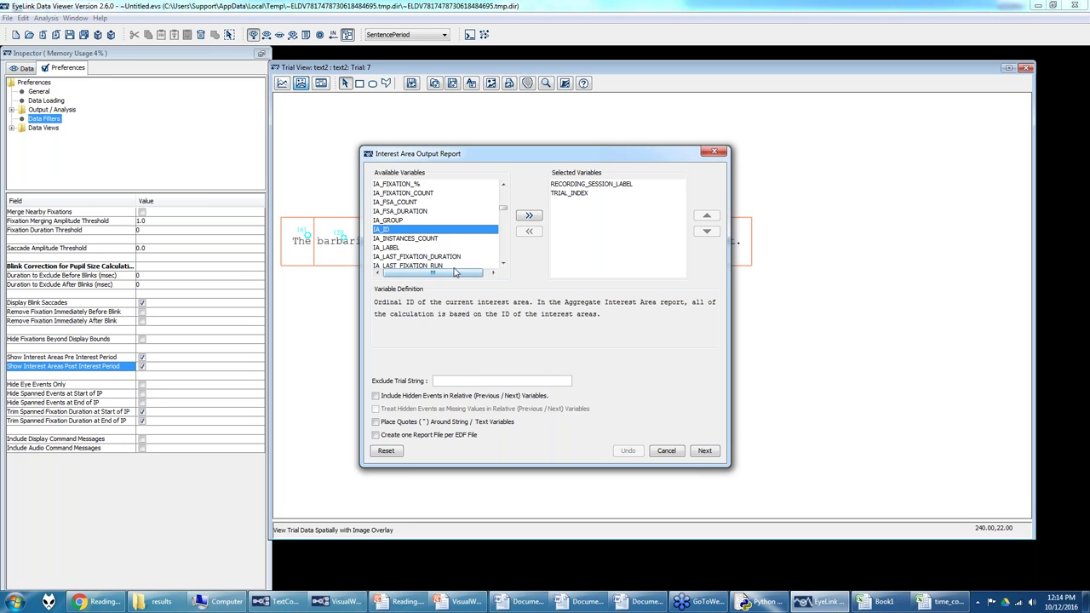
left_click(529, 217)
left_click(396, 241)
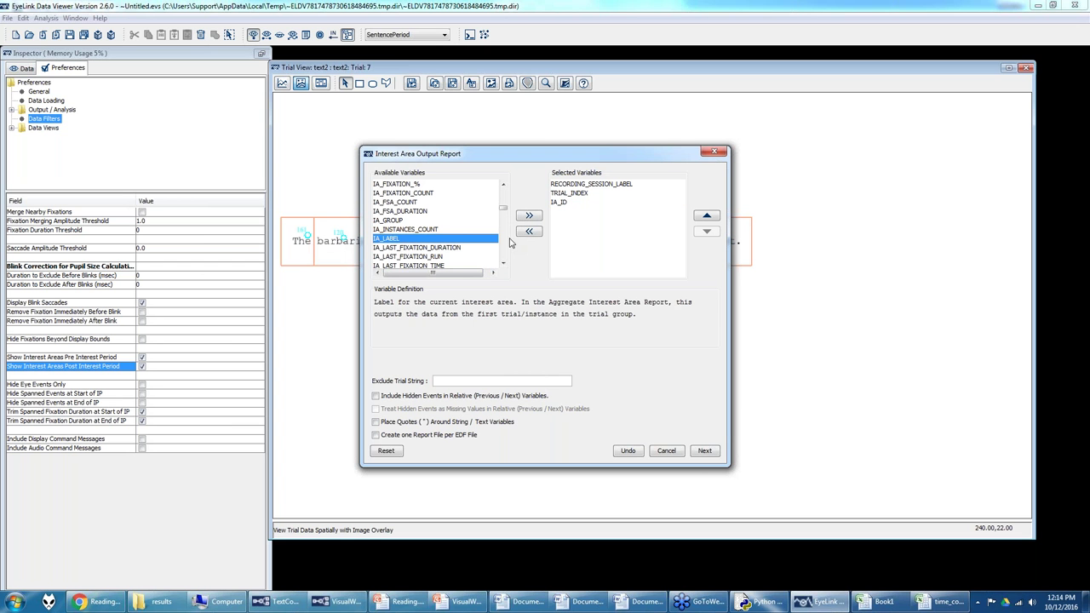
left_click(532, 217)
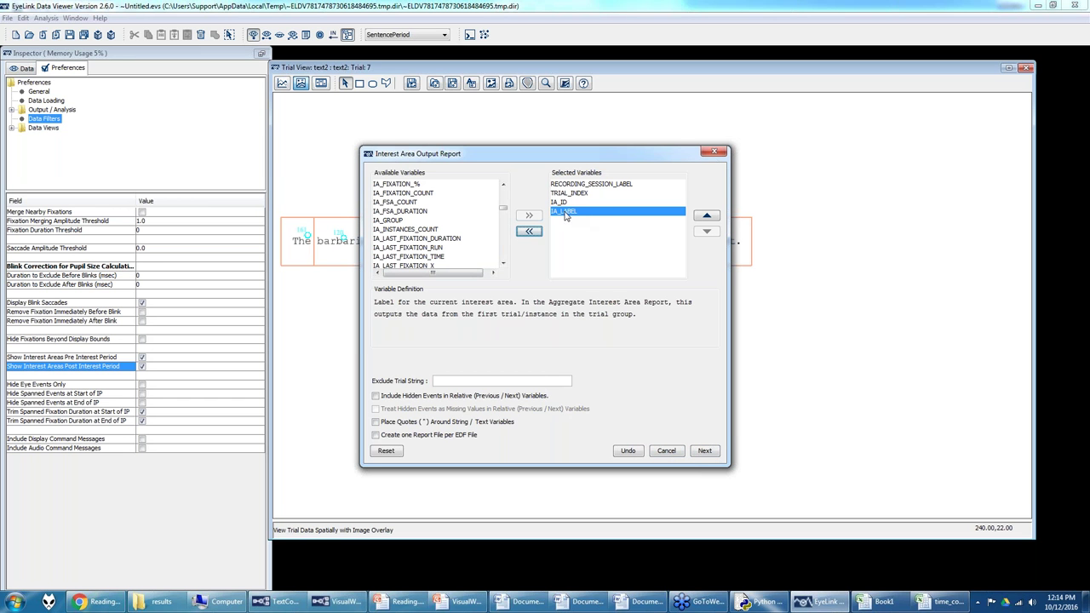
Step: Add the trial variables ACCURACY through senttype to the selected variables
scroll(451, 239, "down", 1)
scroll(452, 239, "down", 1)
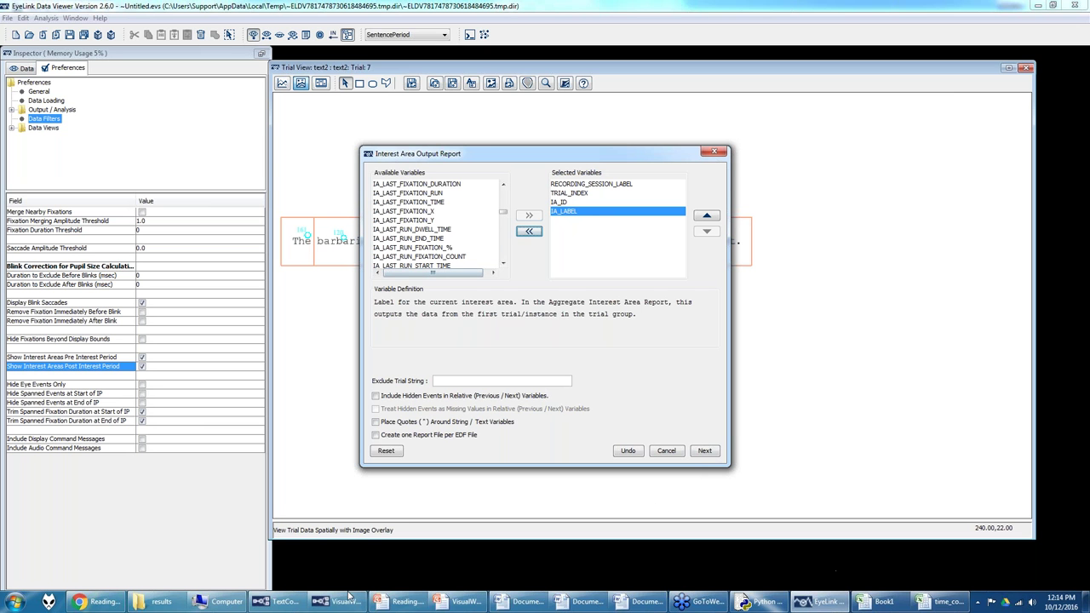
scroll(454, 247, "down", 10)
scroll(454, 247, "down", 3)
scroll(409, 217, "up", 2)
left_click(410, 217)
scroll(407, 230, "down", 3)
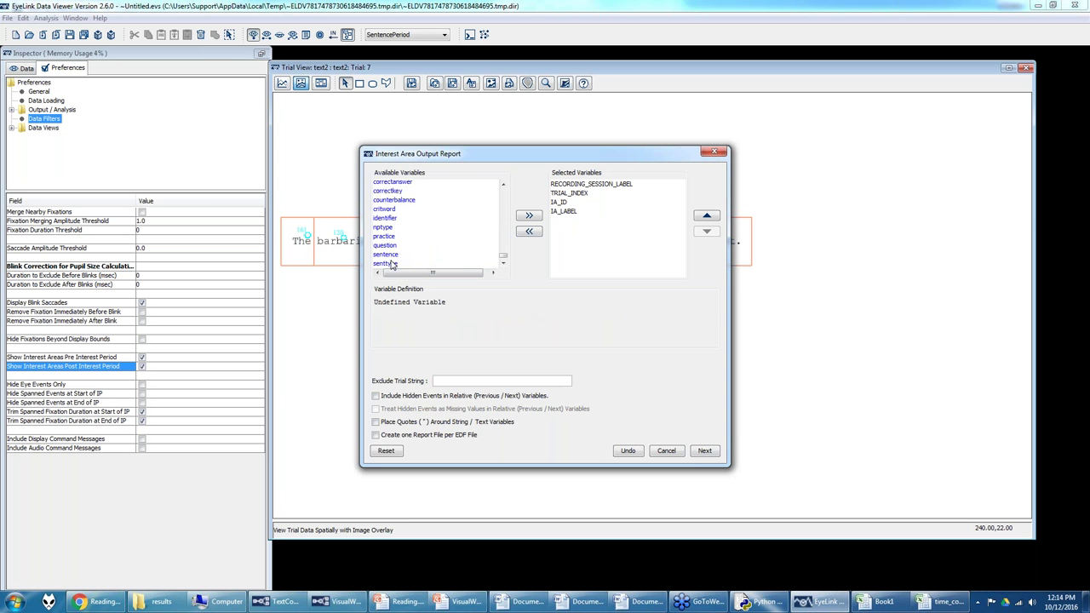
left_click(385, 263, "shift")
left_click(526, 217)
scroll(566, 219, "up", 3)
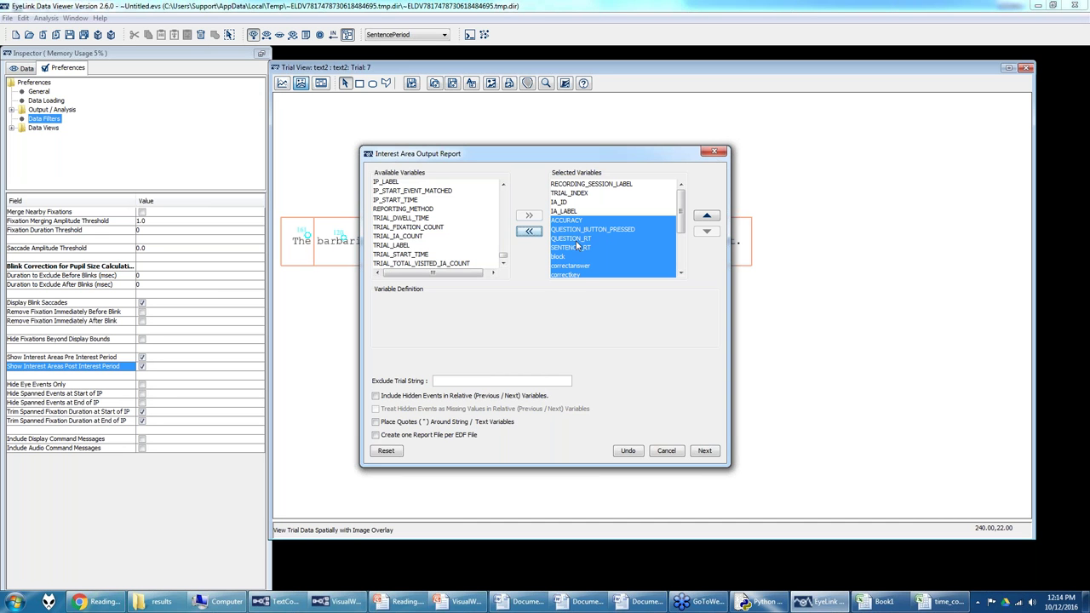
left_click(573, 211)
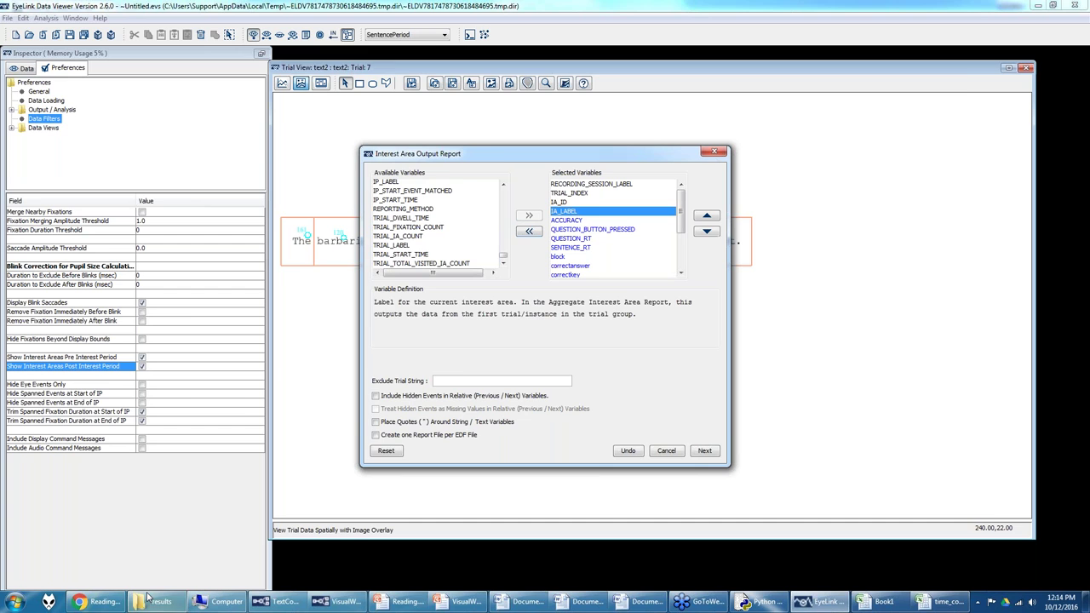
left_click(122, 607)
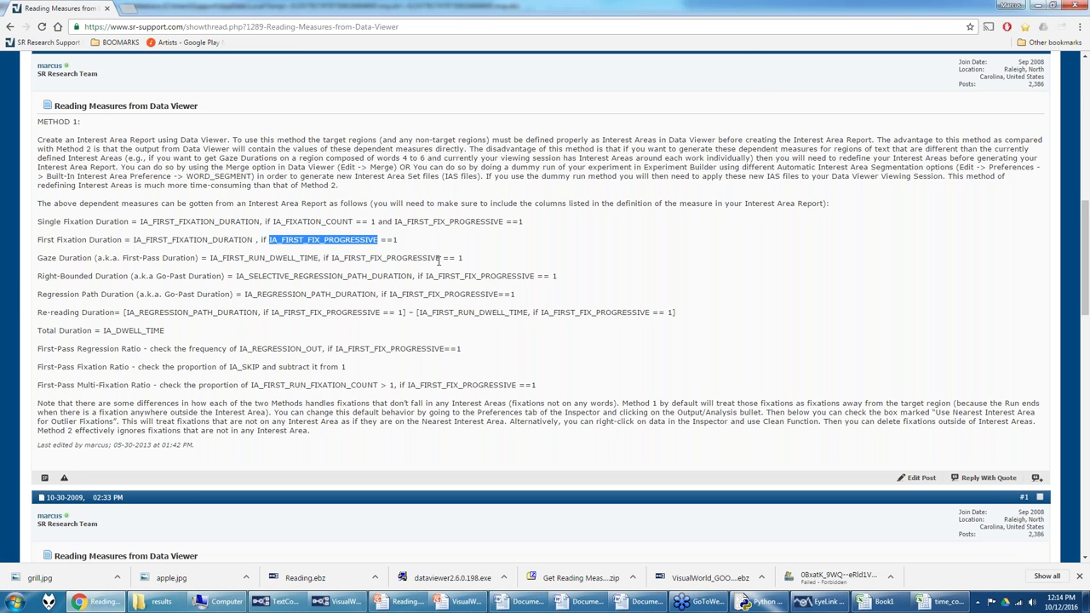
Step: Add IA_FIRST_RUN_DWELL_TIME and move it up to sit right after IA_LABEL
left_click(820, 602)
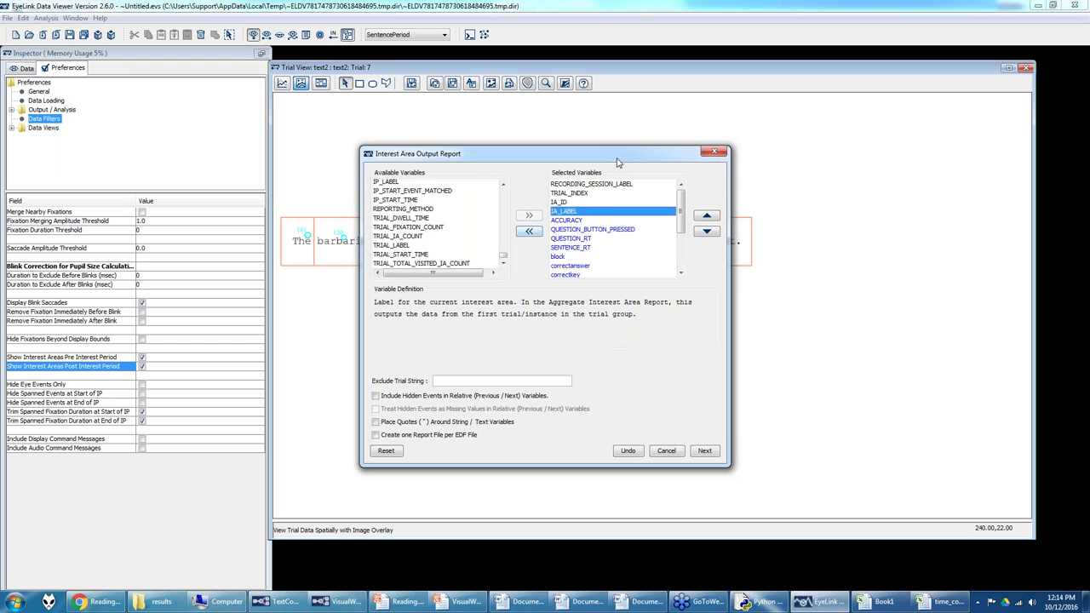
left_click(565, 203)
scroll(423, 238, "up", 1)
scroll(423, 239, "up", 8)
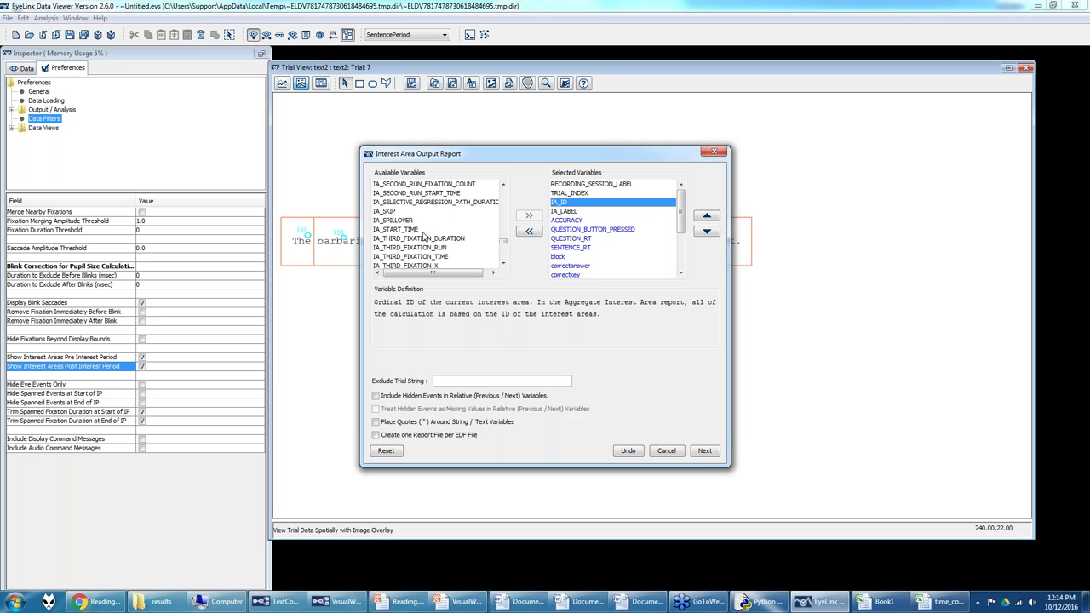
scroll(424, 239, "up", 10)
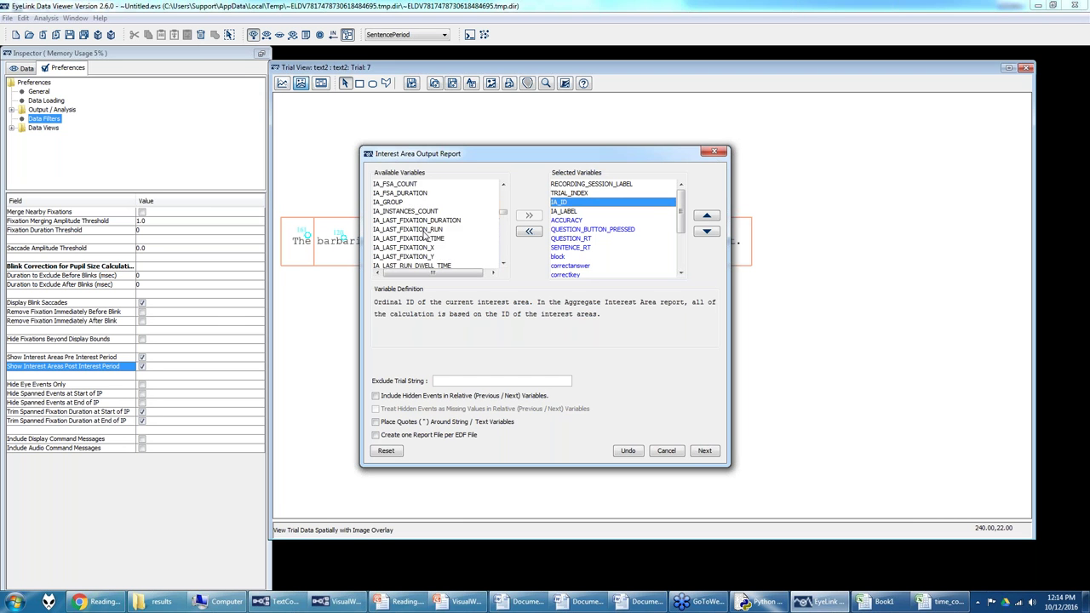
scroll(424, 239, "up", 3)
left_click(429, 212)
left_click(524, 217)
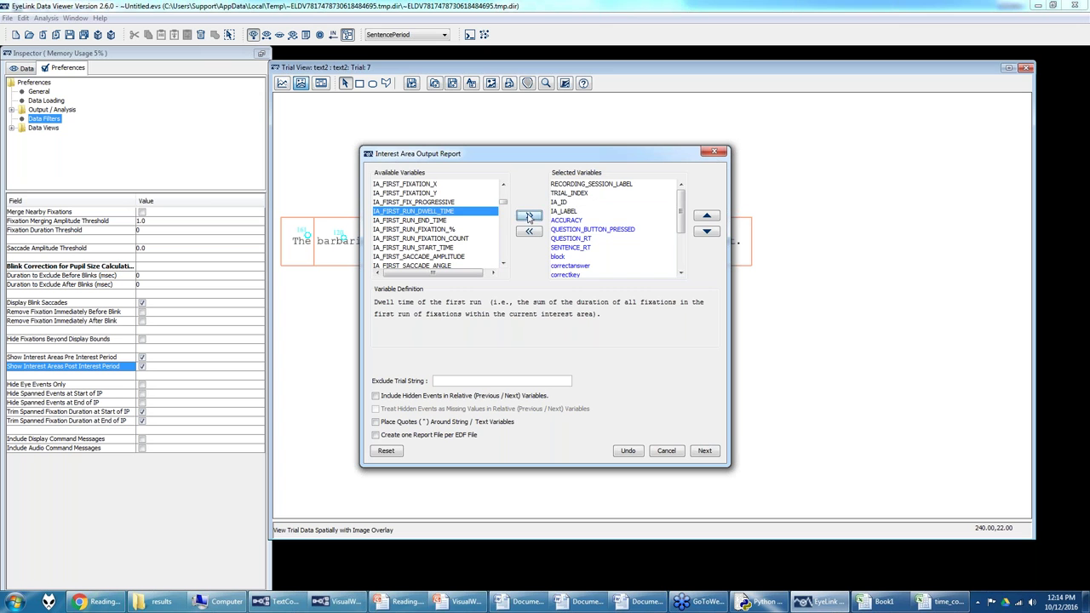
left_click(706, 218)
triple_click(706, 218)
double_click(706, 218)
double_click(706, 218)
double_click(706, 218)
scroll(683, 217, "up", 2)
scroll(683, 217, "up", 1)
double_click(706, 218)
triple_click(706, 218)
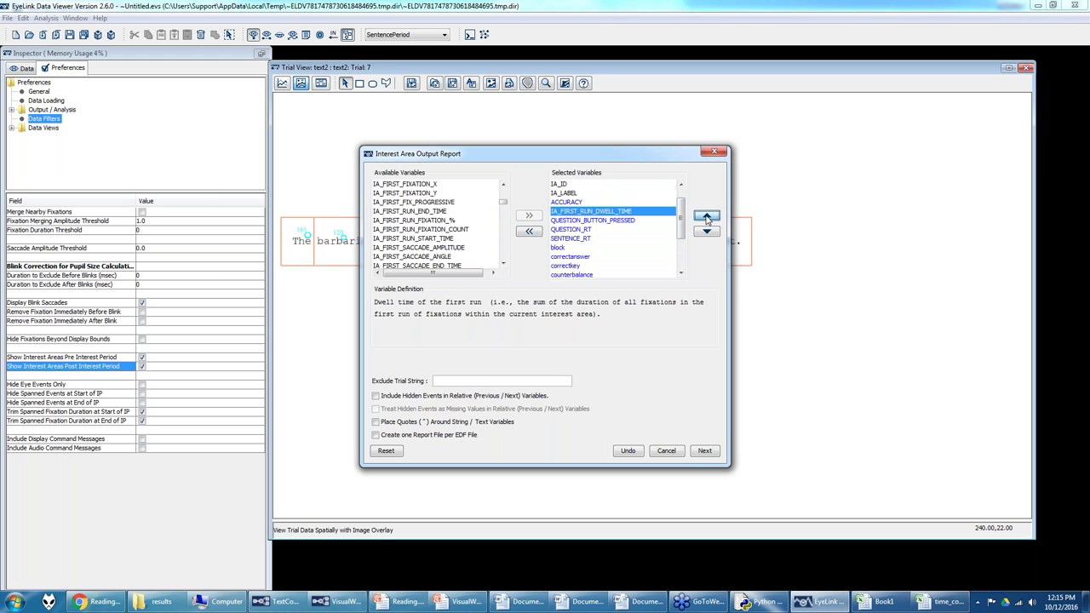
left_click(706, 218)
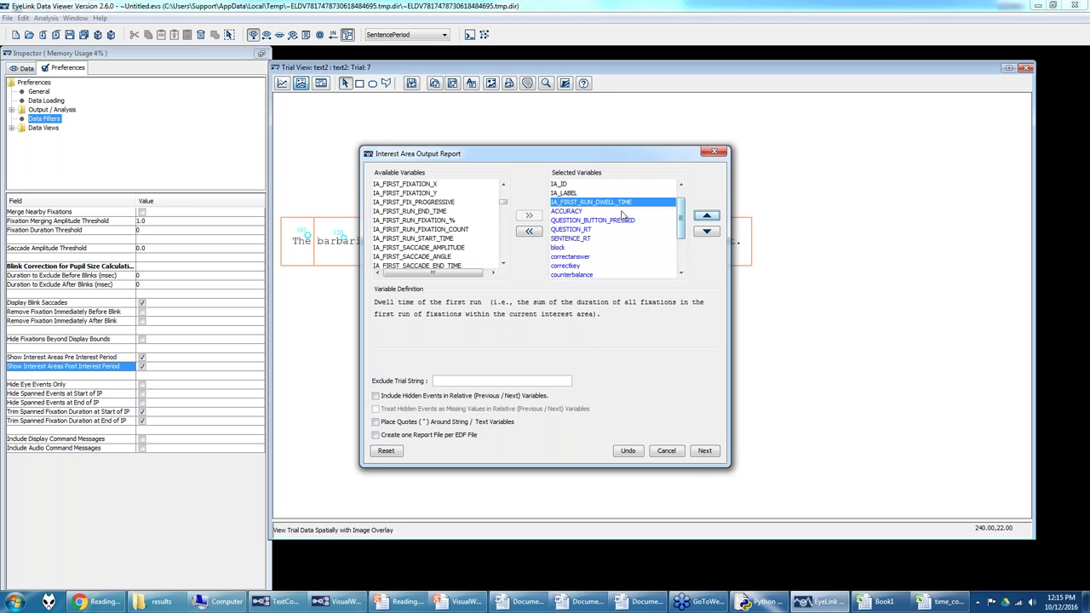
Step: Add IA_FIRST_FIX_PROGRESSIVE and move it up the column order toward the dwell time
left_click(418, 201)
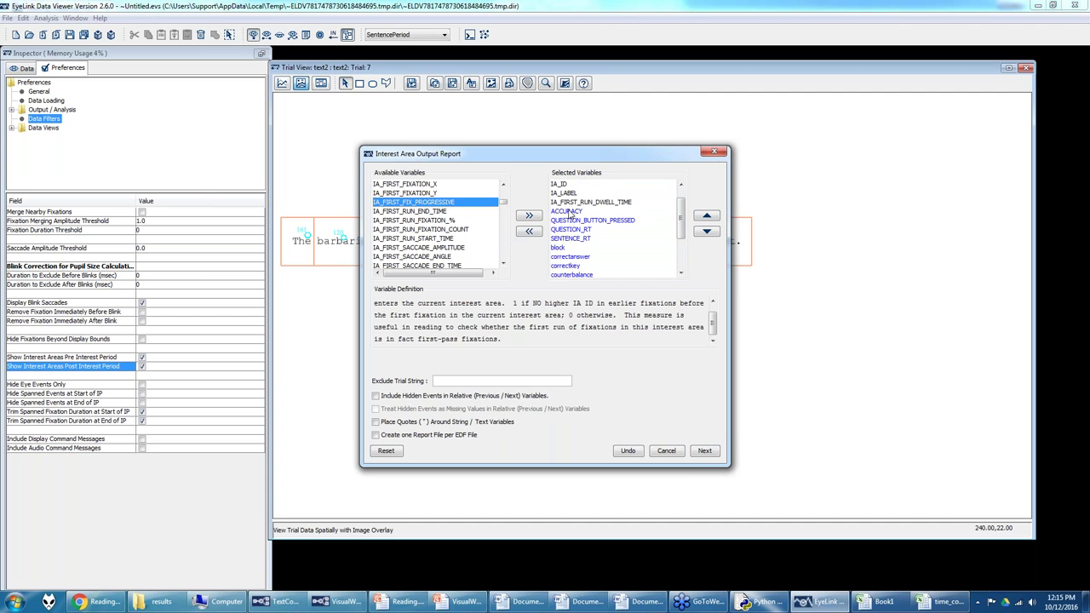
left_click(528, 215)
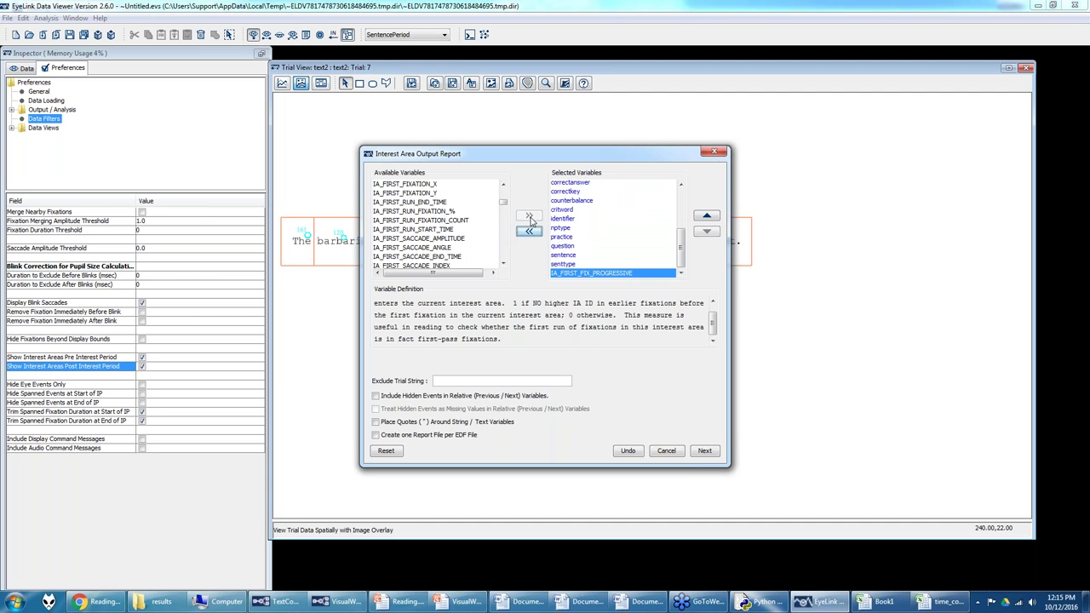
left_click(707, 216)
left_click(707, 216)
left_click(707, 216)
left_click(707, 216)
left_click(707, 216)
left_click(707, 217)
left_click(707, 216)
left_click(707, 217)
left_click(707, 216)
left_click(707, 216)
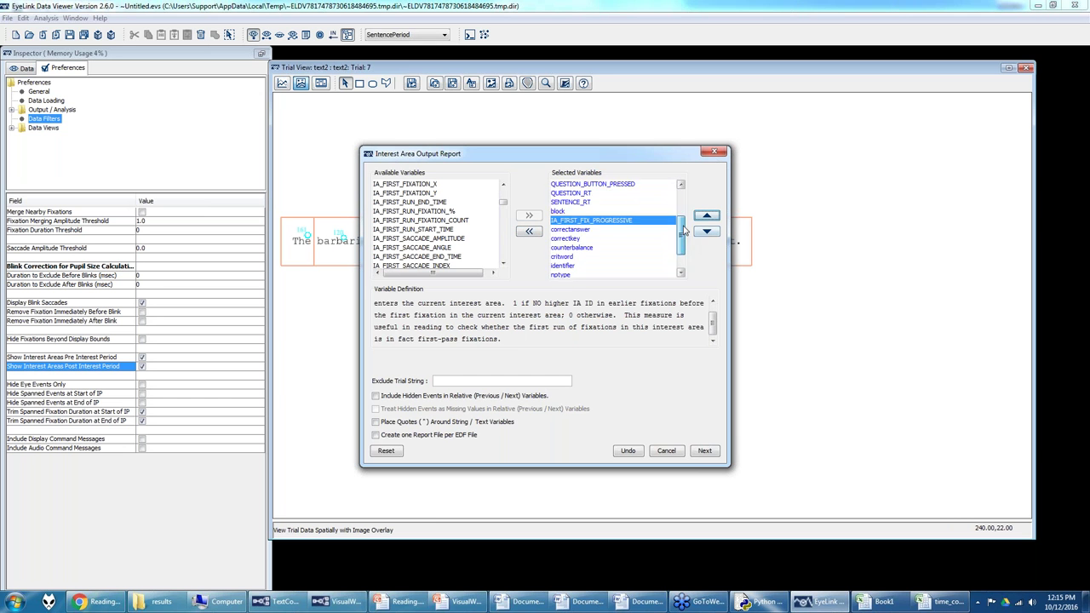
left_click(707, 216)
left_click(707, 216)
left_click(707, 217)
left_click(706, 217)
left_click(707, 216)
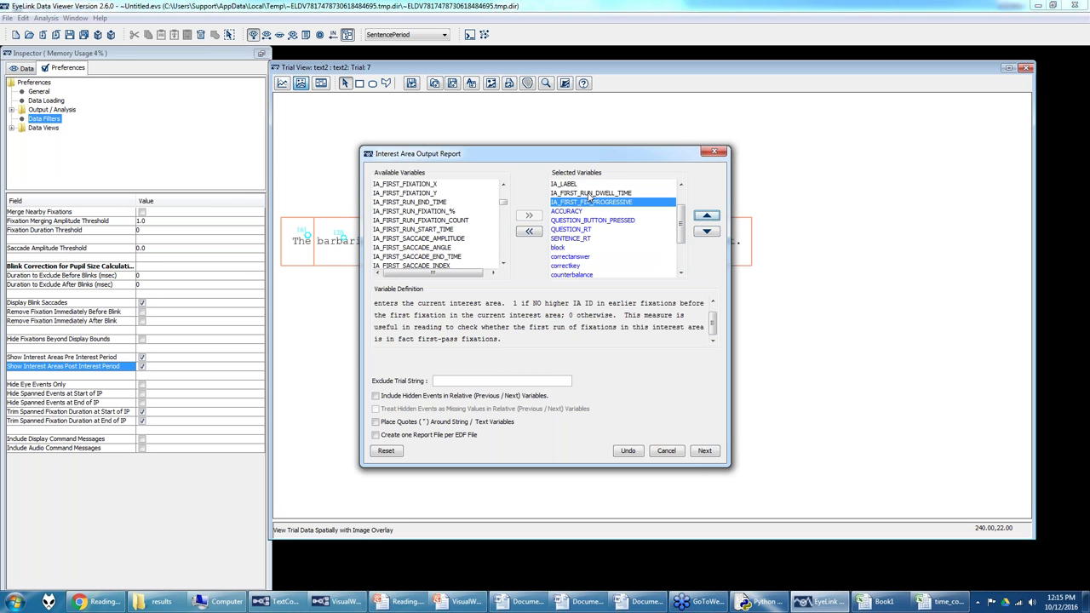
Step: Agree to save the viewing session and choose G:\Psycholinguistics as its folder
left_click(705, 452)
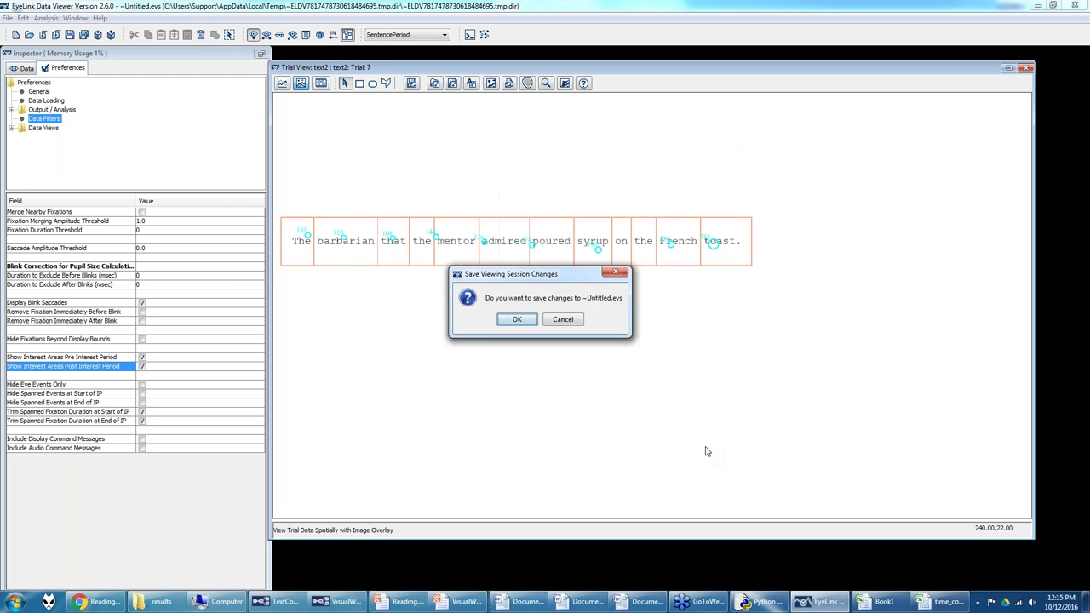
left_click(517, 319)
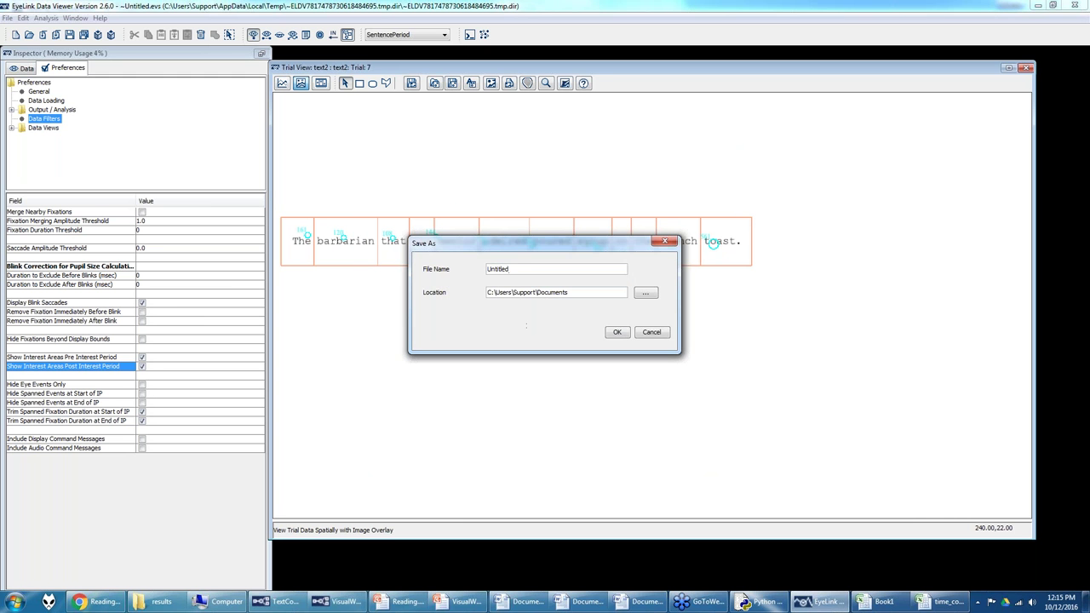
left_click(646, 294)
left_click(409, 346)
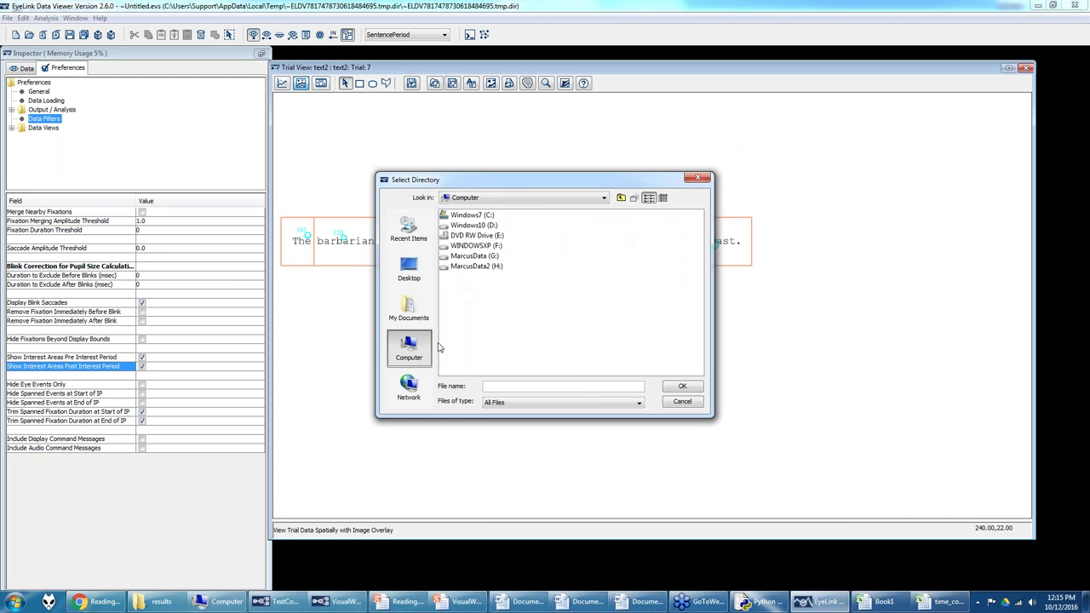
double_click(478, 257)
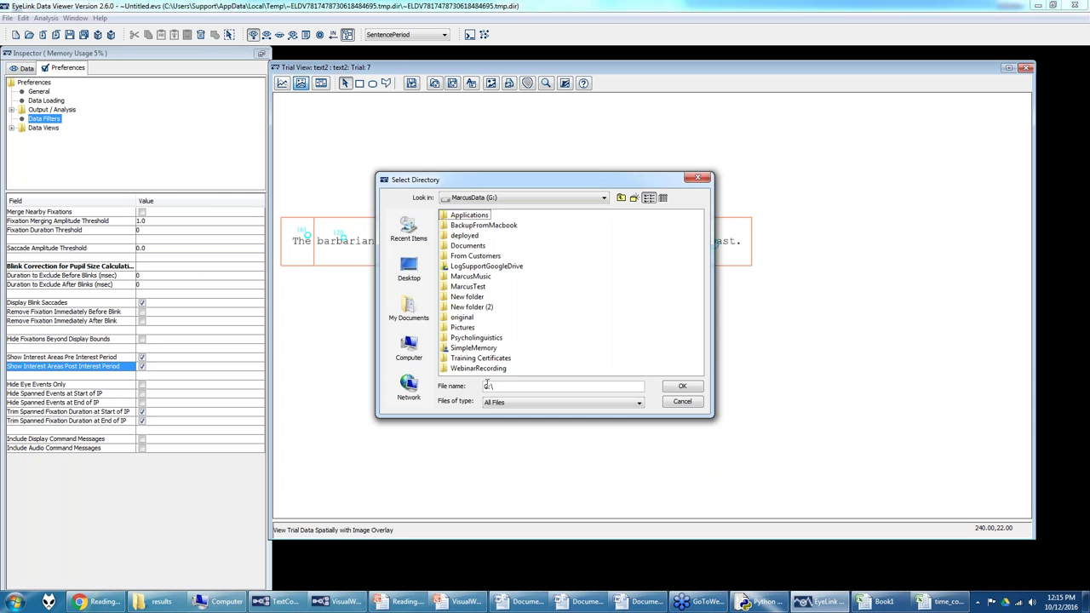
double_click(477, 338)
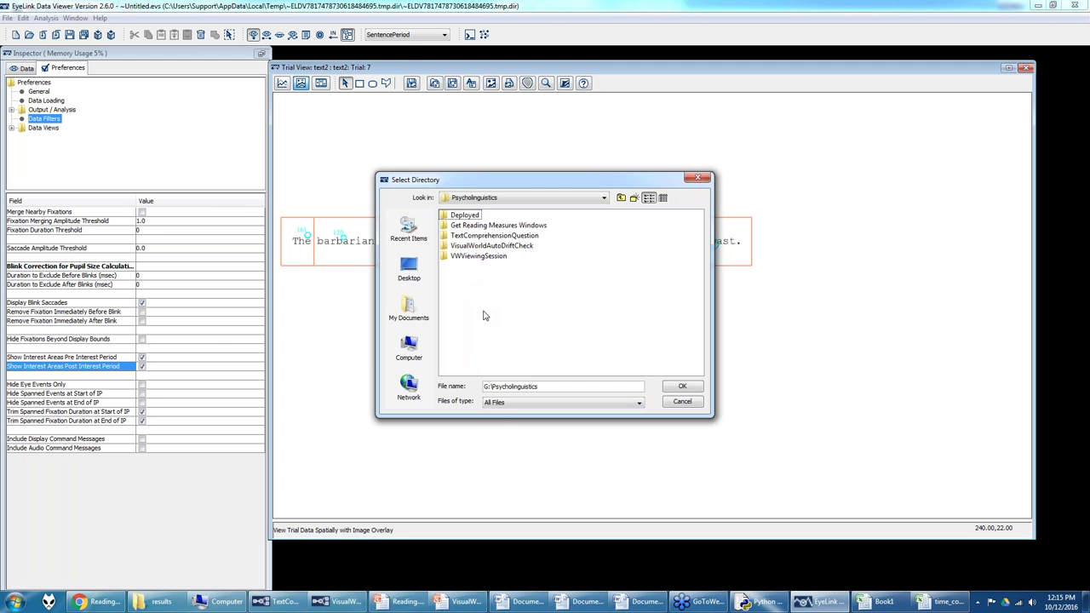
left_click(682, 386)
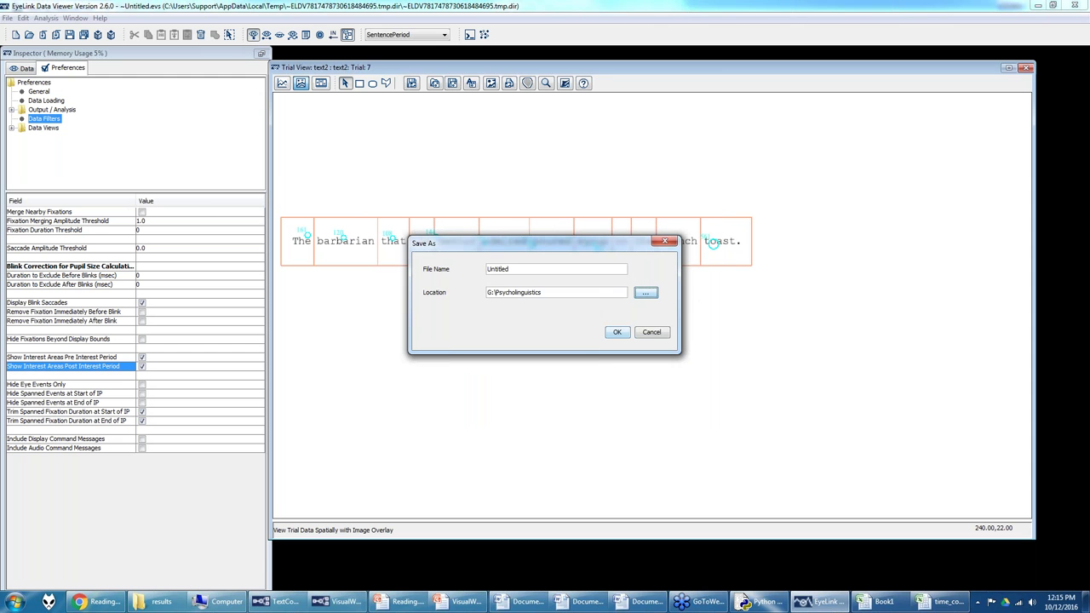
Step: Name the session ReadingViewingSession, then save the report as iareport1.xls
type("ReadingViewingSession")
left_click(616, 332)
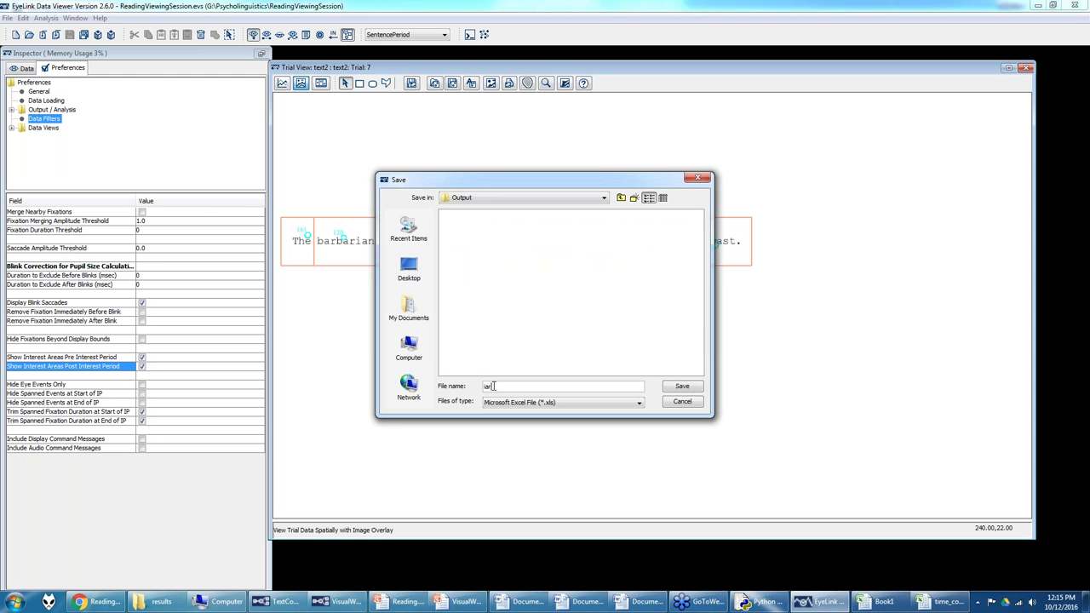
left_click(668, 391)
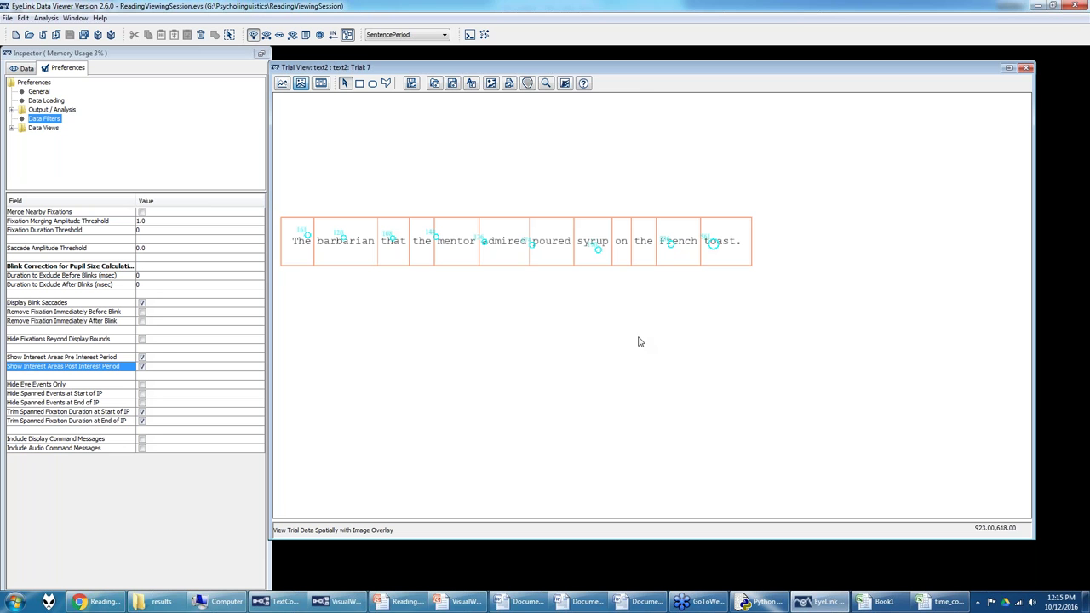
left_click(169, 601)
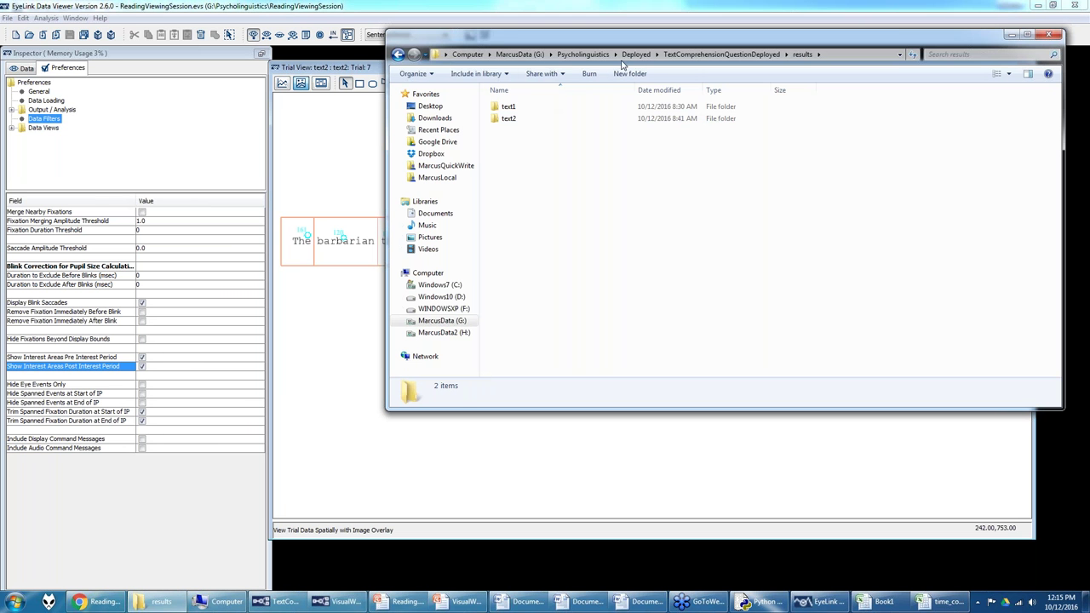
Step: Open iareport1.xls from Psycholinguistics\ReadingViewingSession\Output
left_click(582, 55)
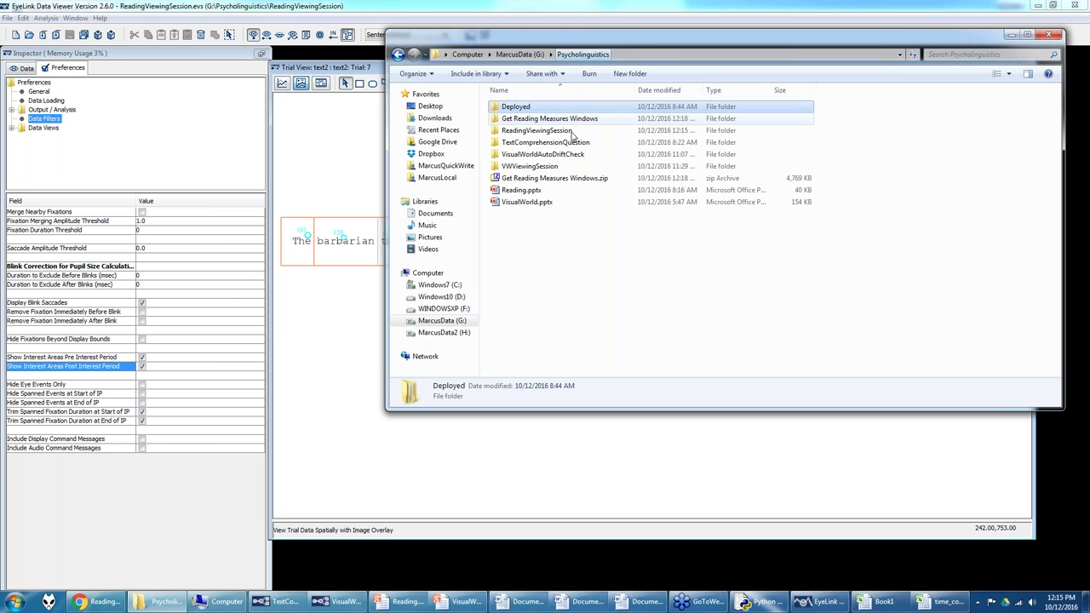
double_click(520, 131)
double_click(513, 107)
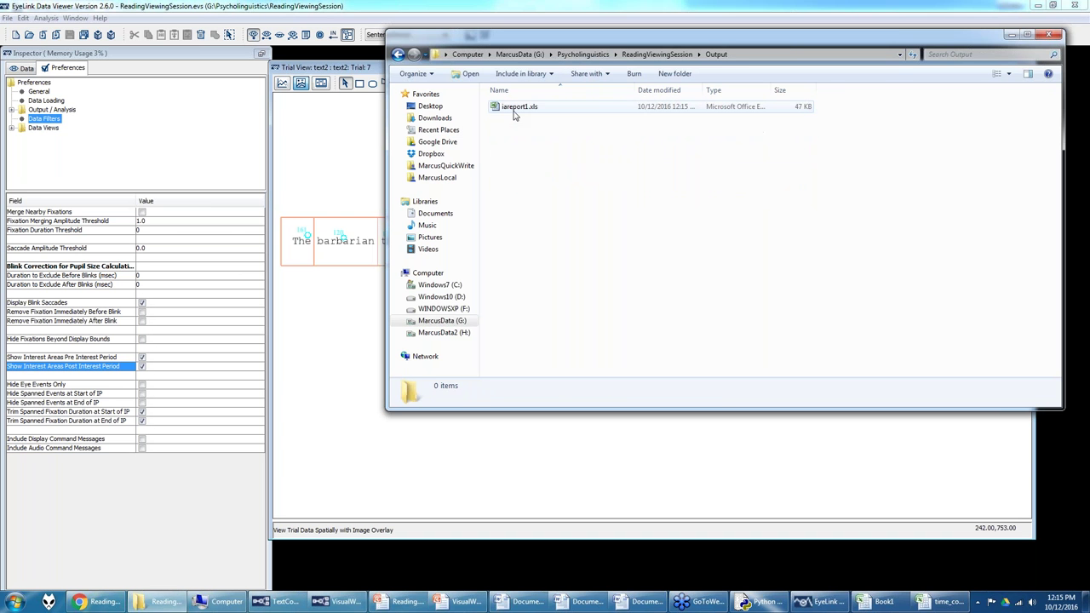
double_click(514, 111)
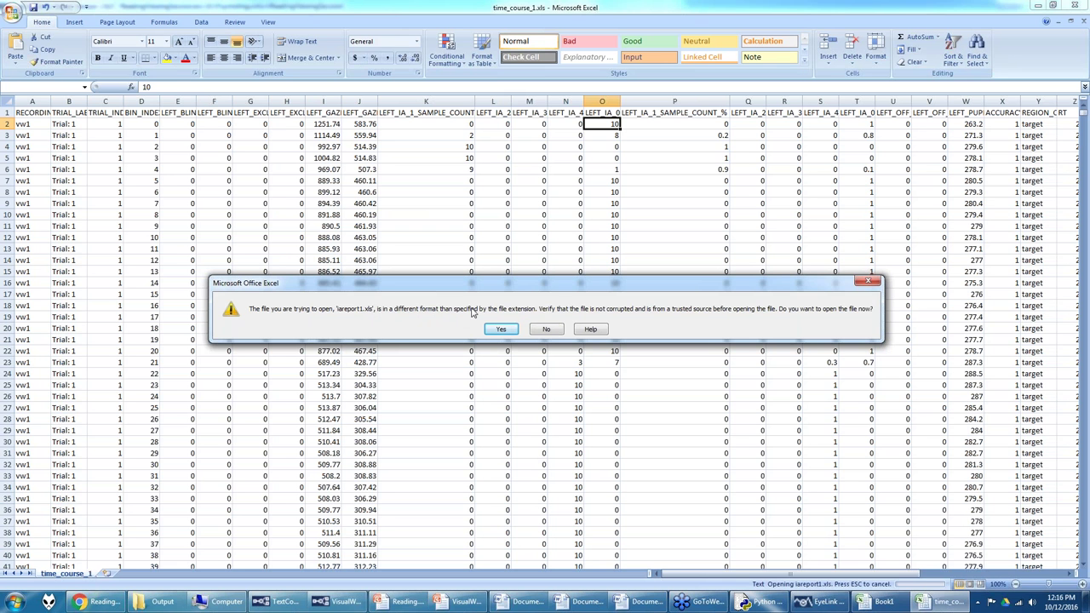
Step: Accept the format warning, widen column E, and check values in cells F2, F4 and F5
left_click(500, 331)
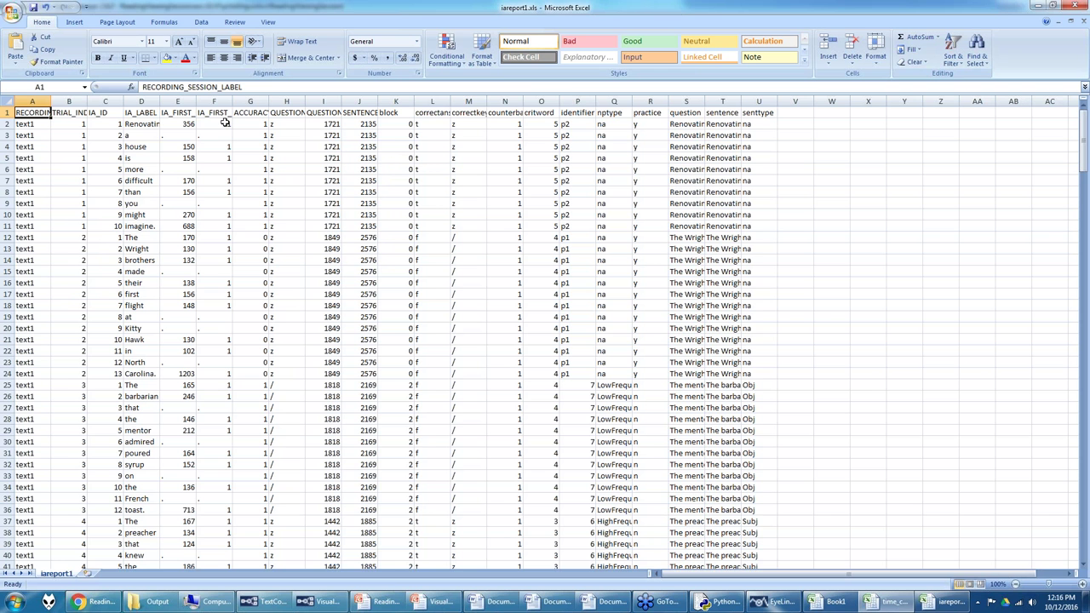
left_click_drag(195, 101, 233, 101)
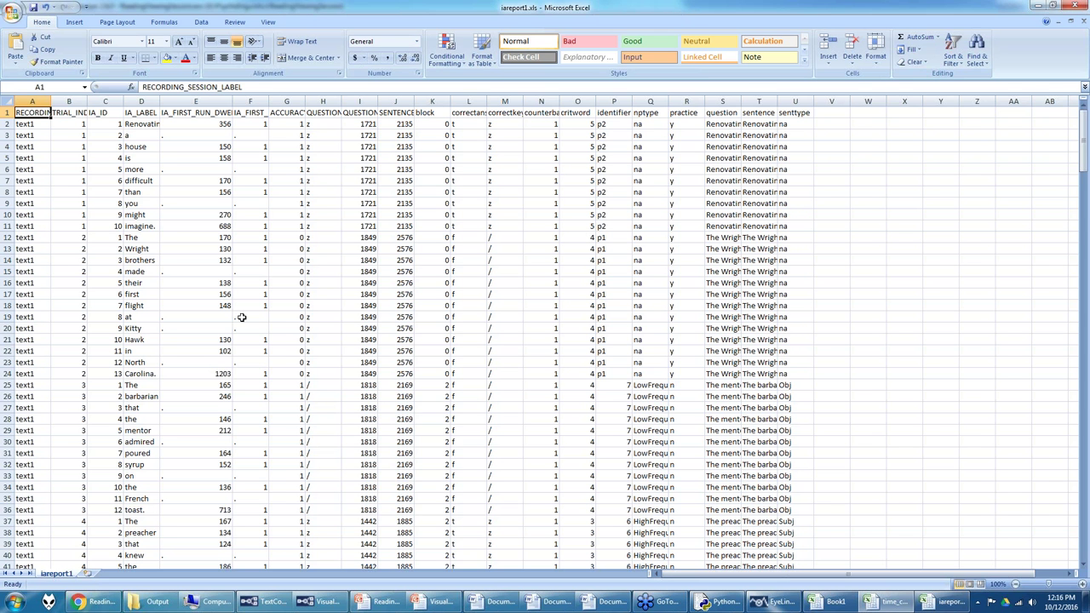
left_click(262, 124)
left_click(263, 147)
left_click(262, 159)
left_click(262, 125)
left_click(263, 146)
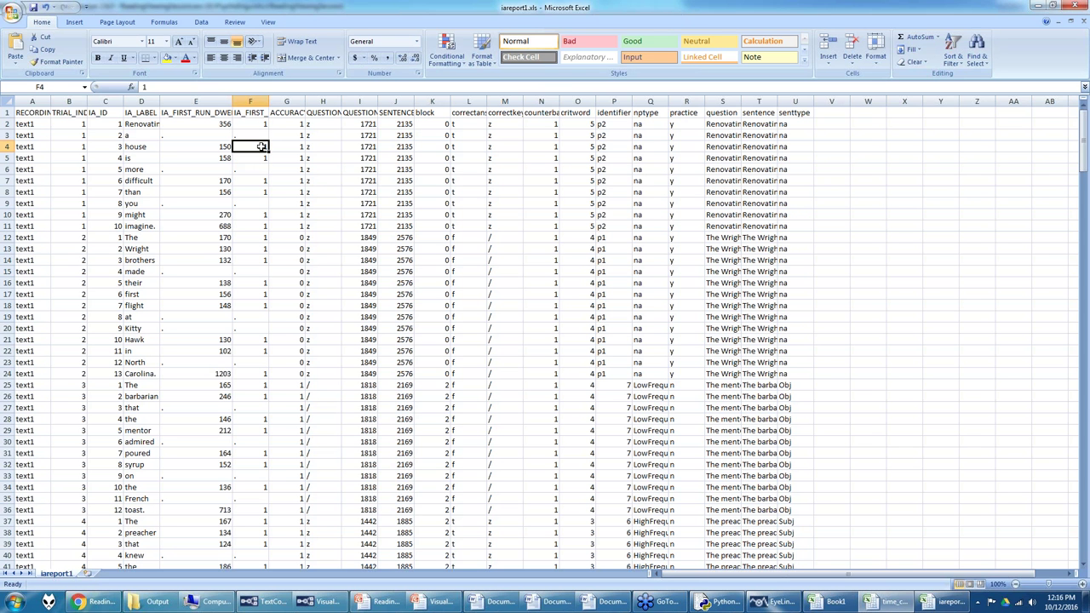
left_click(259, 124)
Step: Widen column F to reveal the full IA_FIRST_FIX_PROGRESSIVE header and scroll through the rows
left_click_drag(269, 101, 359, 101)
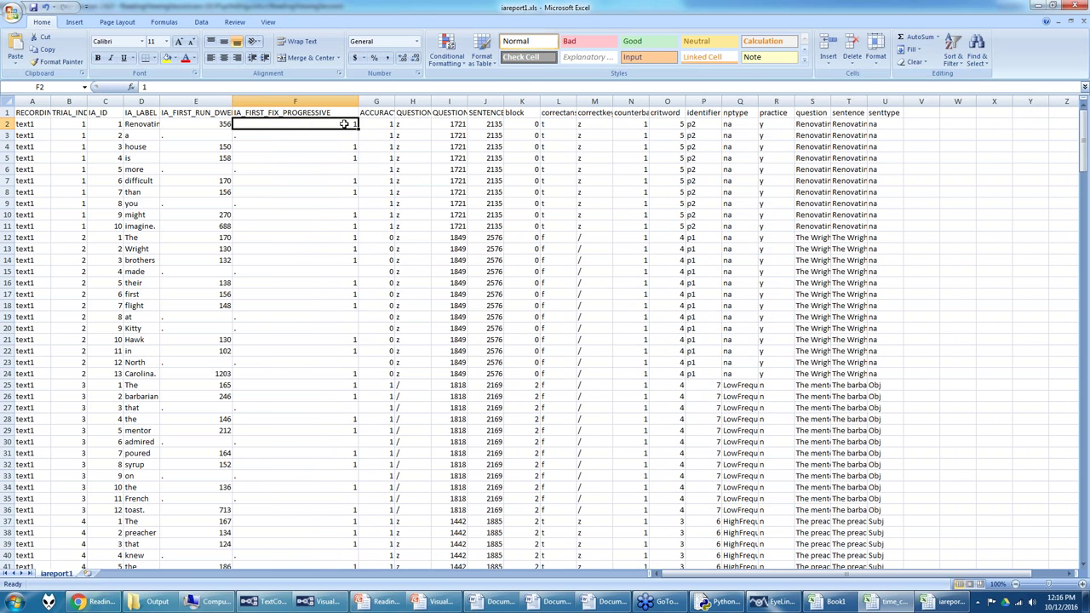
scroll(354, 258, "down", 9)
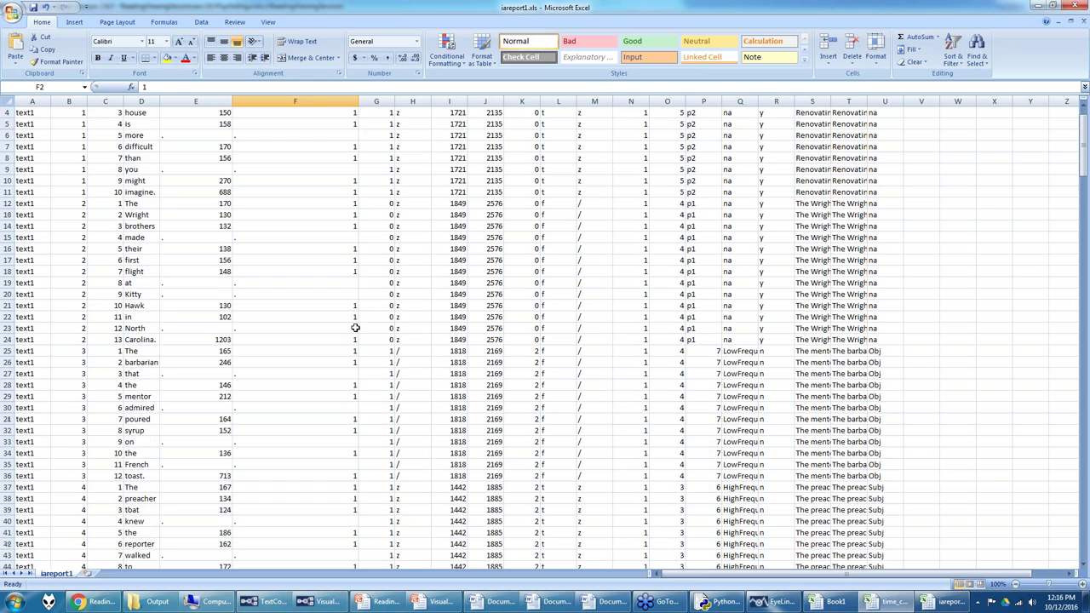
scroll(333, 394, "down", 1)
scroll(333, 394, "down", 18)
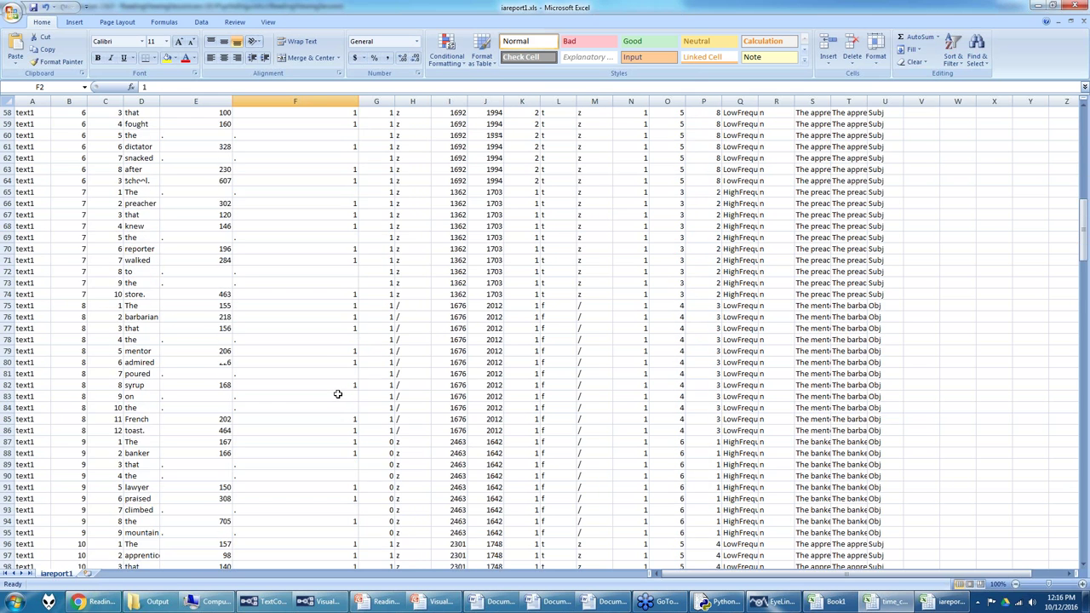
scroll(338, 390, "down", 8)
scroll(339, 390, "down", 3)
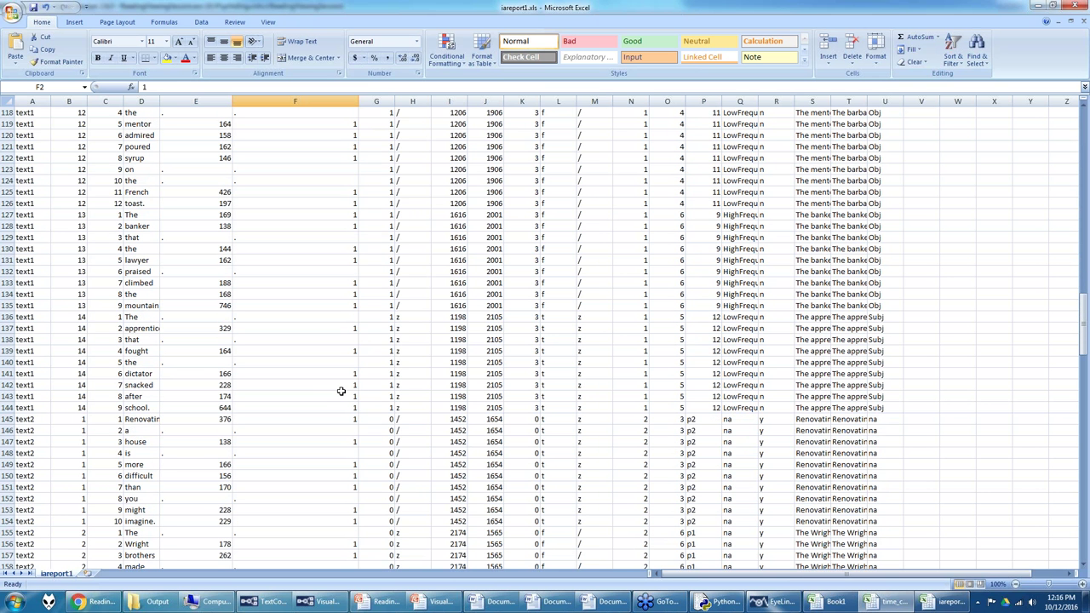
scroll(340, 391, "down", 4)
scroll(343, 391, "up", 20)
scroll(342, 376, "up", 6)
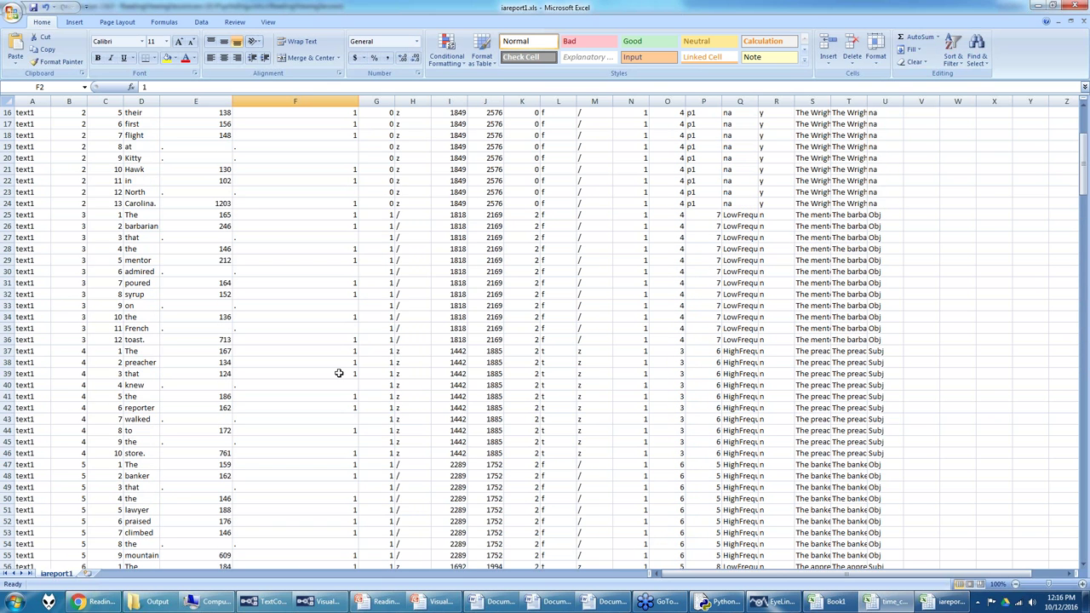
scroll(337, 372, "up", 5)
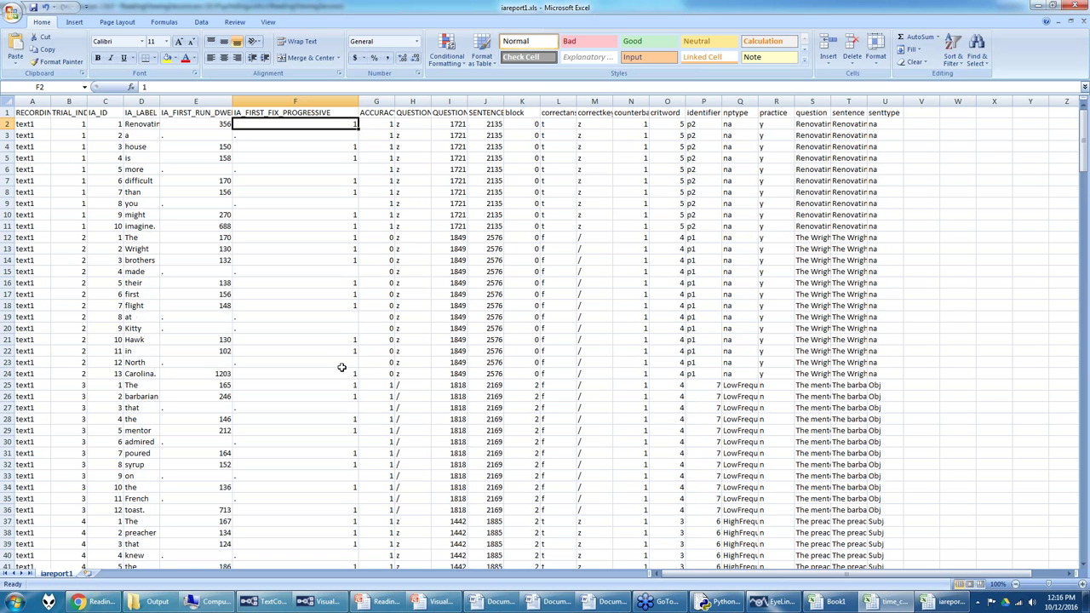
Step: Inspect the dwell time in E2 and the first-fix-progressive value in F2
left_click(213, 124)
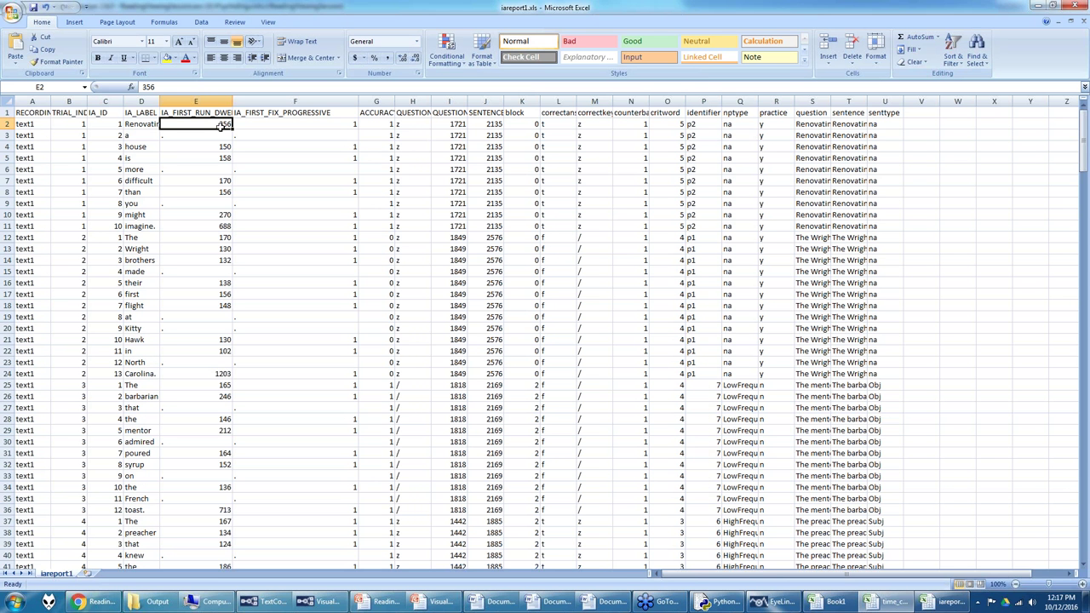
left_click(325, 126)
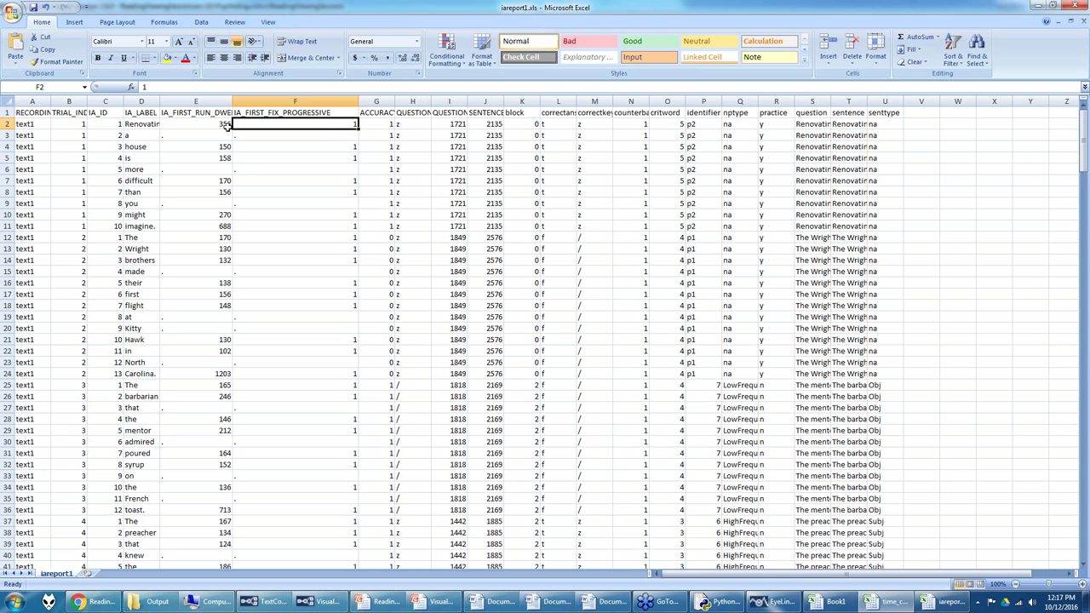
left_click(95, 603)
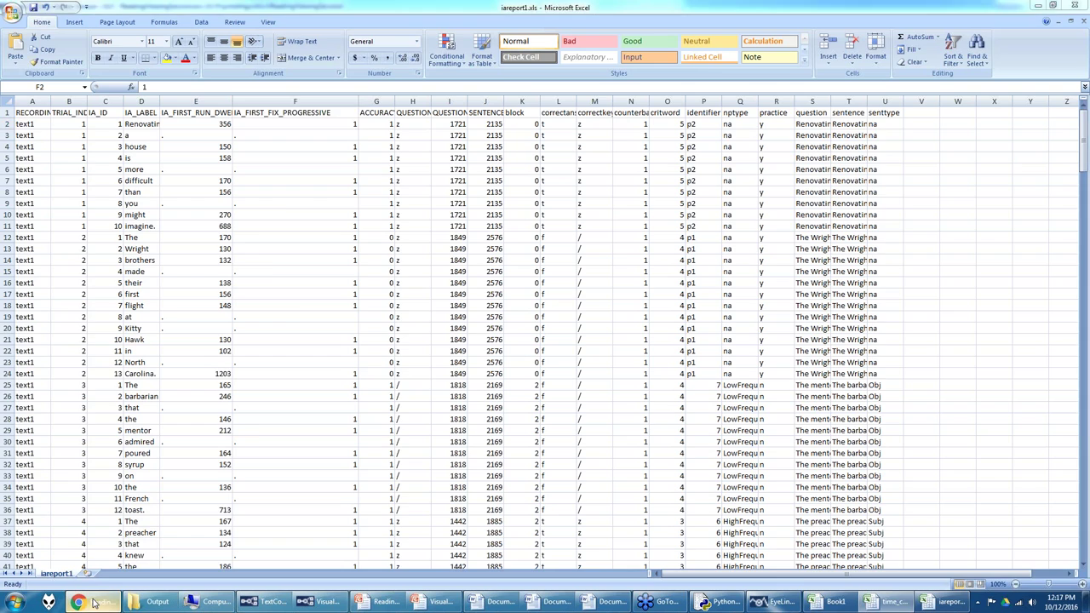
Step: Highlight the first-fixation condition in the forum's Gaze Duration definition
scroll(211, 217, "up", 15)
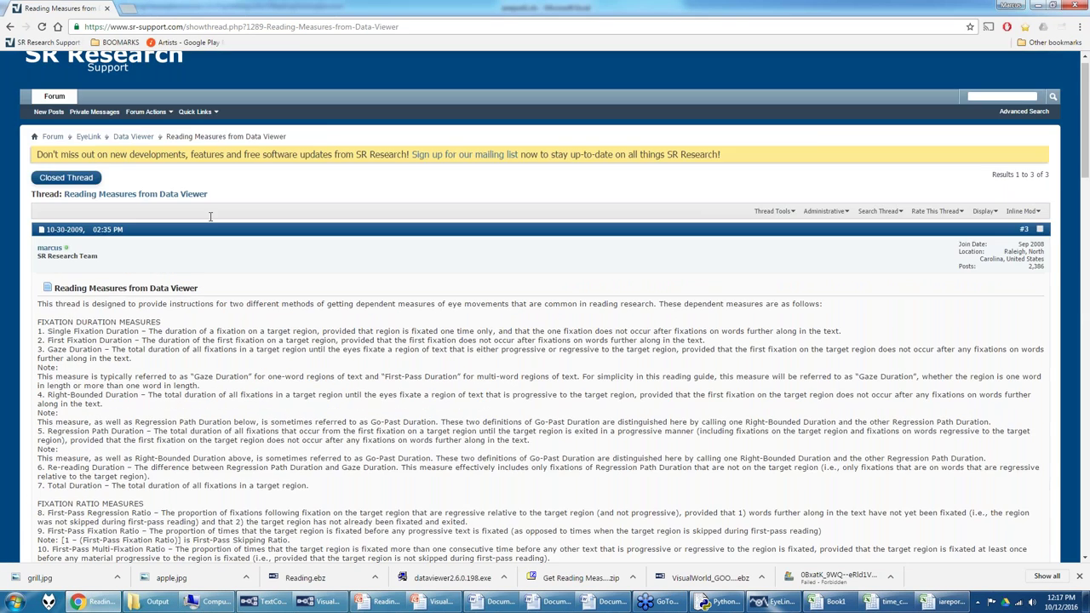
scroll(210, 216, "down", 2)
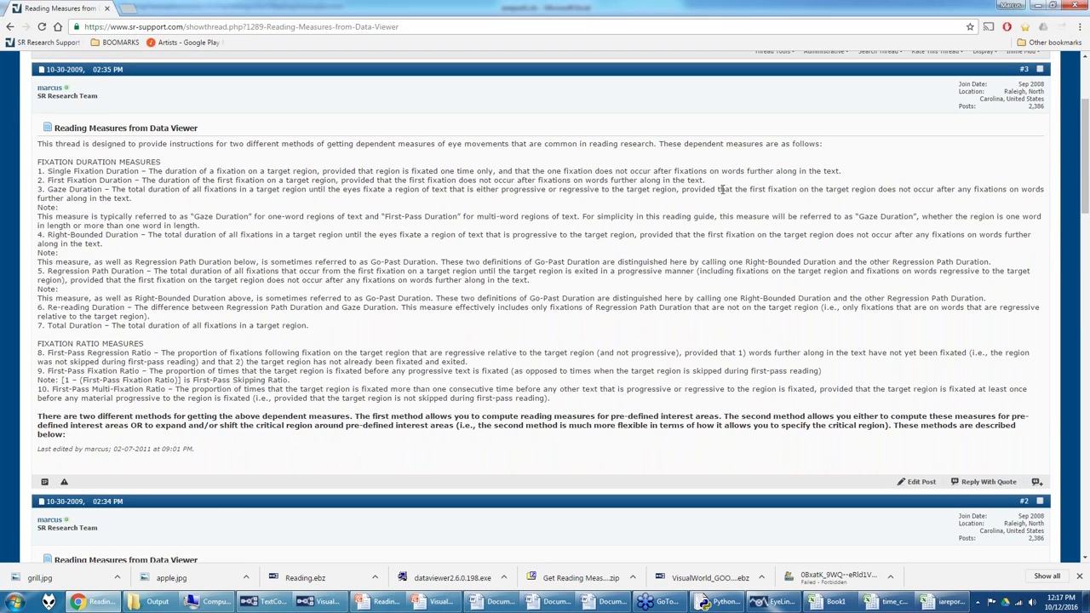
left_click_drag(683, 189, 695, 197)
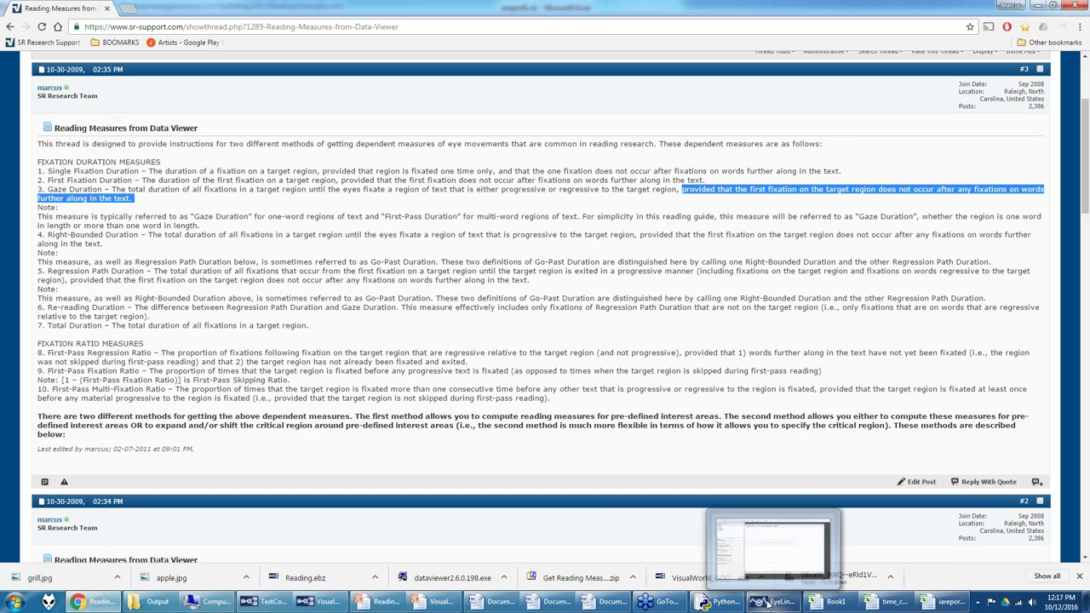
mouse_move(917, 601)
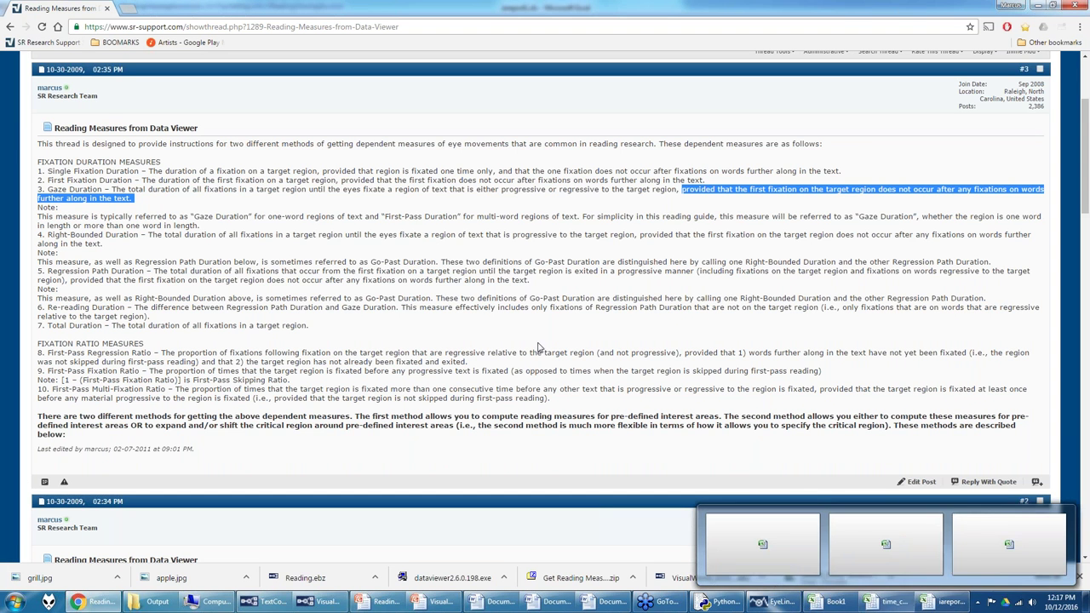
scroll(351, 322, "down", 5)
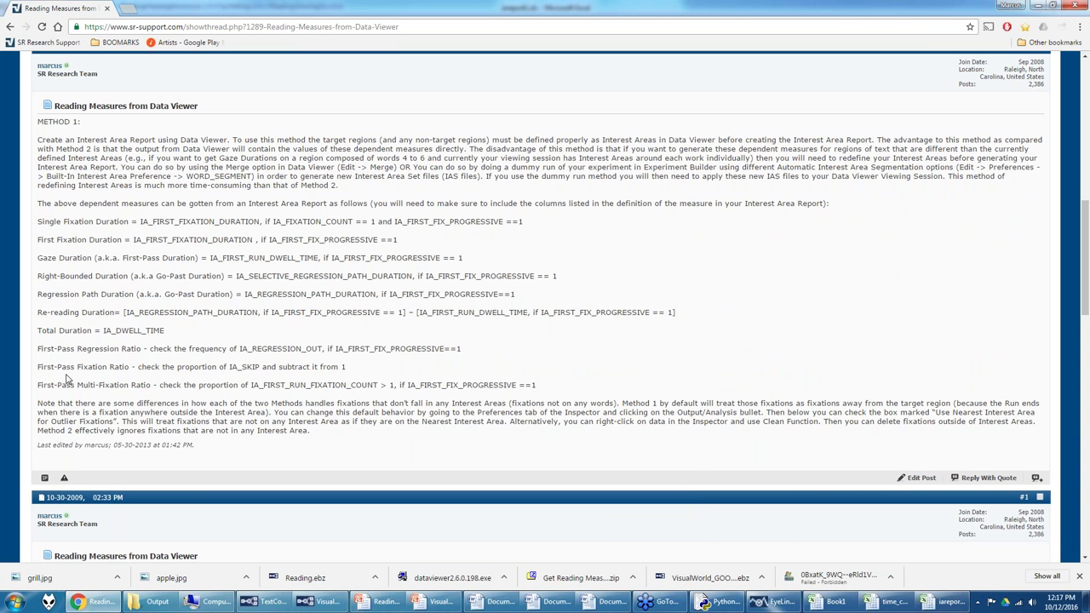
Step: Widen column E in the iareport1 spreadsheet to show its full header, then return to EyeLink
left_click(777, 601)
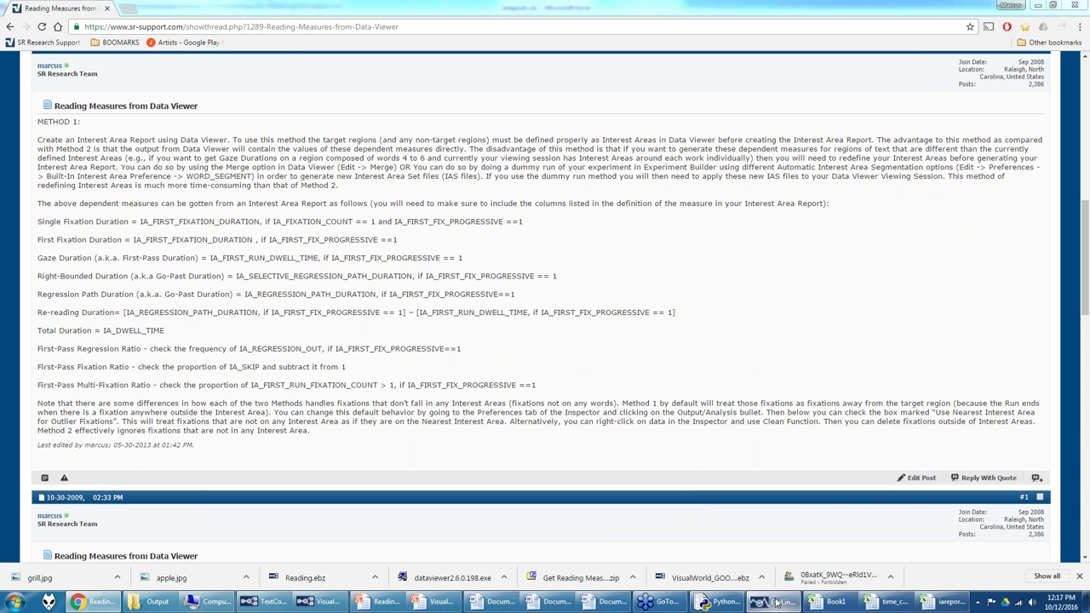
left_click(947, 602)
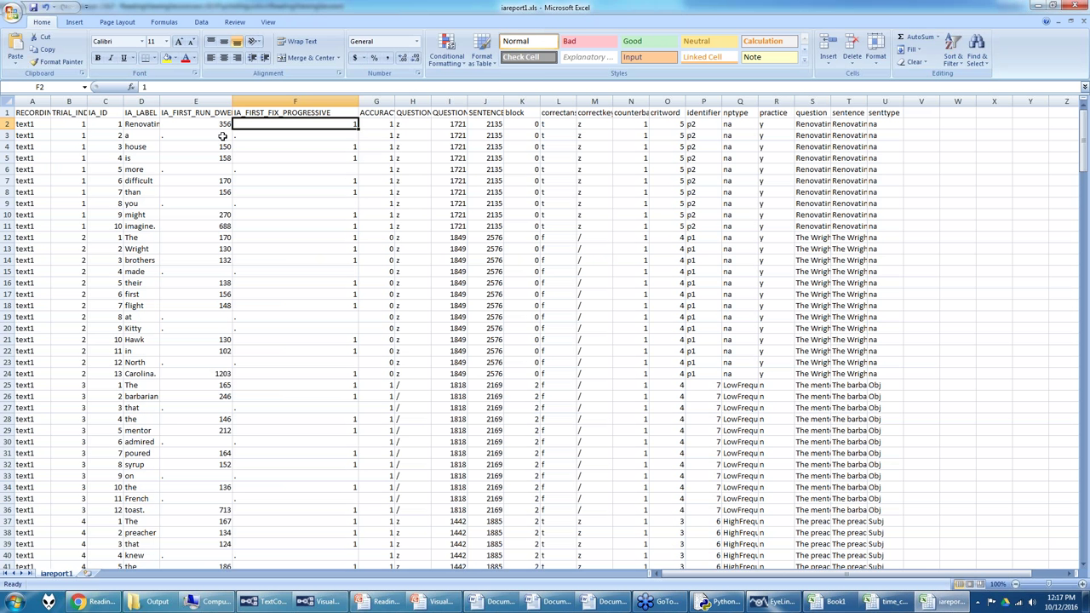
left_click_drag(232, 102, 257, 101)
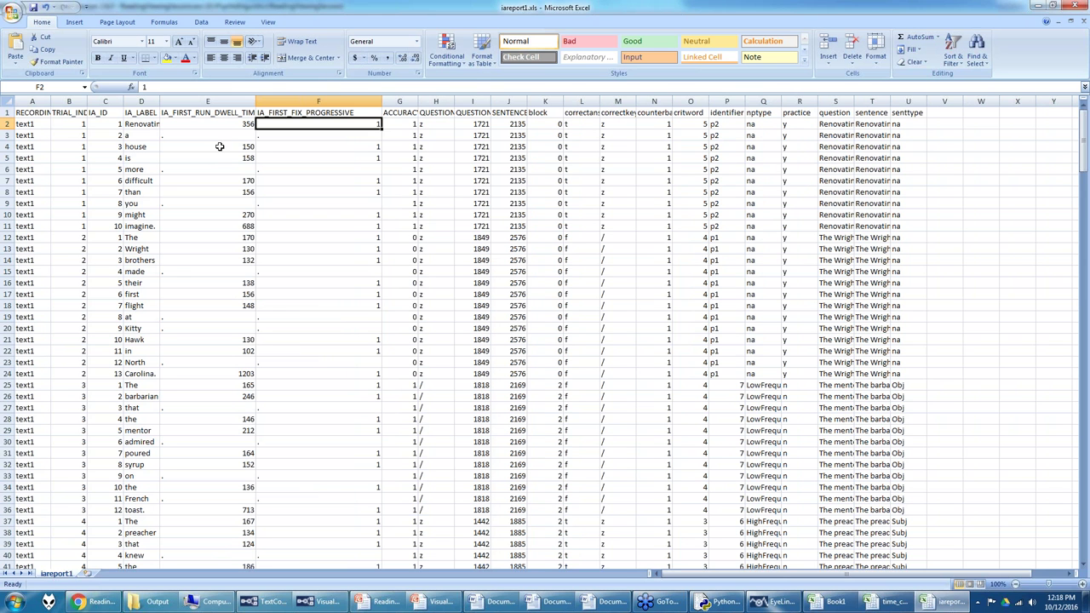
left_click(755, 605)
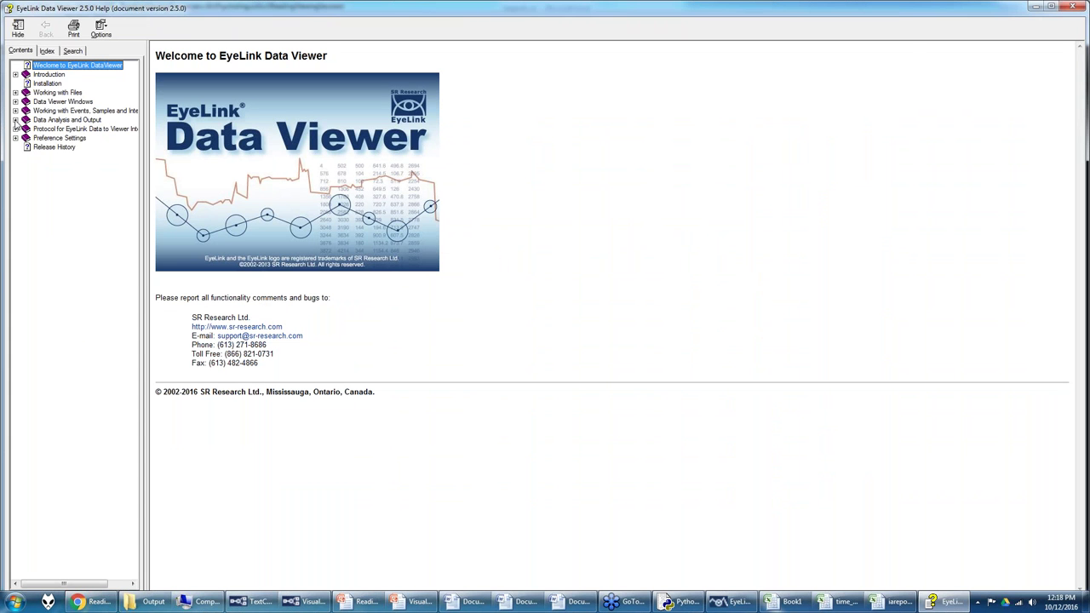
Step: Open Data Analysis and Output > Interest Area Report and scroll to the IA_FSA_COUNT/IA_FSA_DURATION definitions
left_click(15, 121)
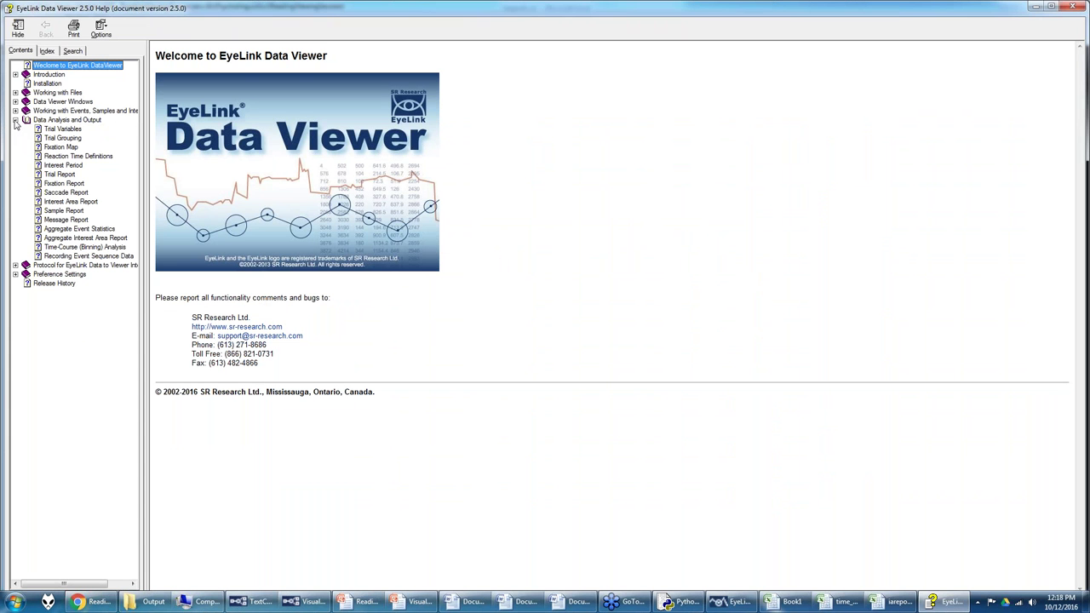
left_click(65, 201)
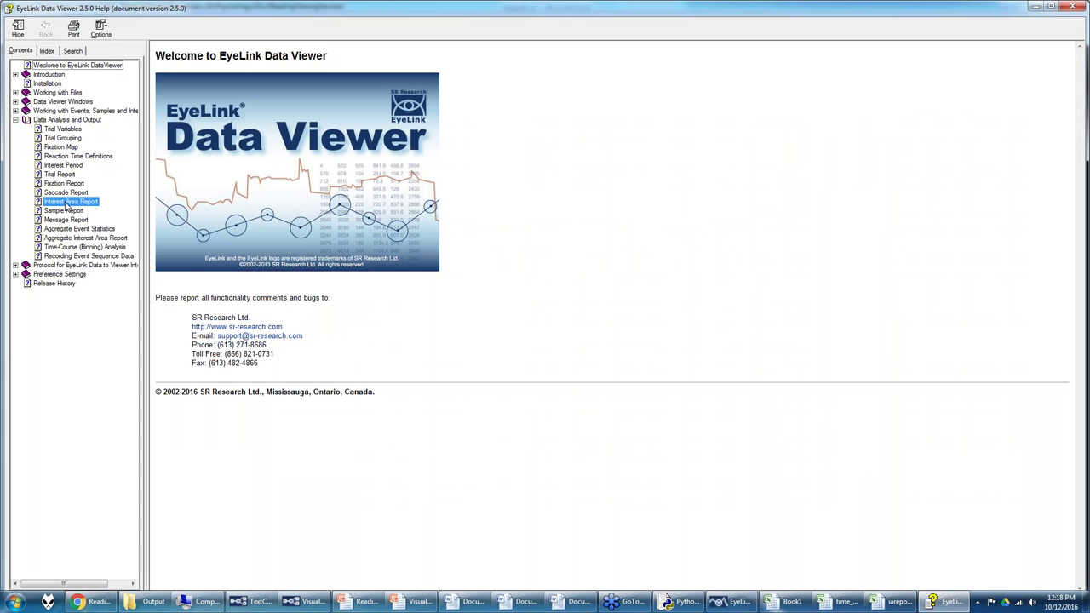
scroll(581, 256, "down", 10)
scroll(581, 252, "down", 15)
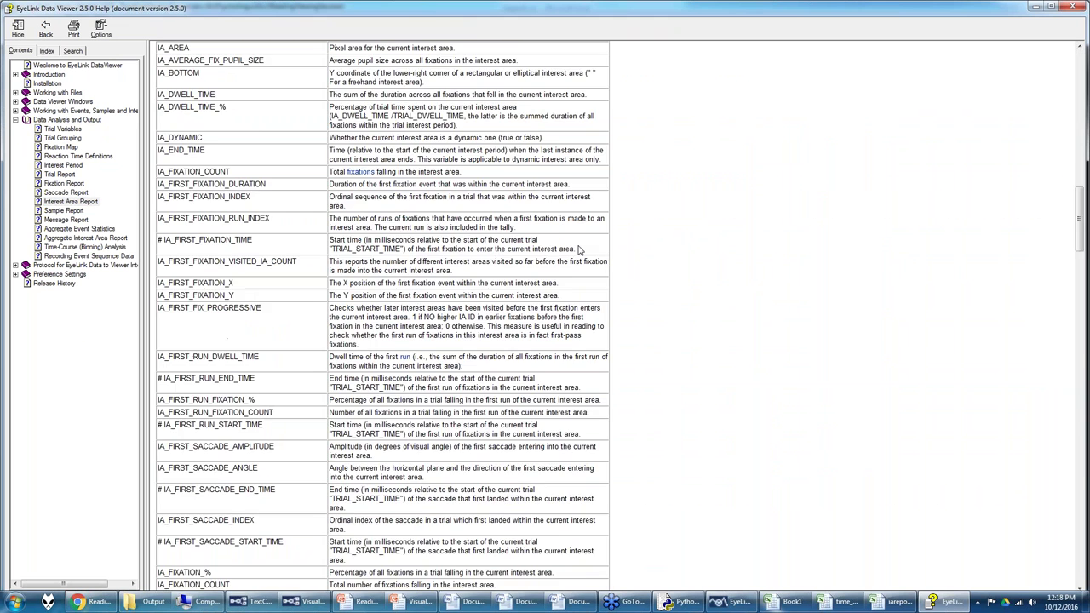
scroll(582, 247, "down", 10)
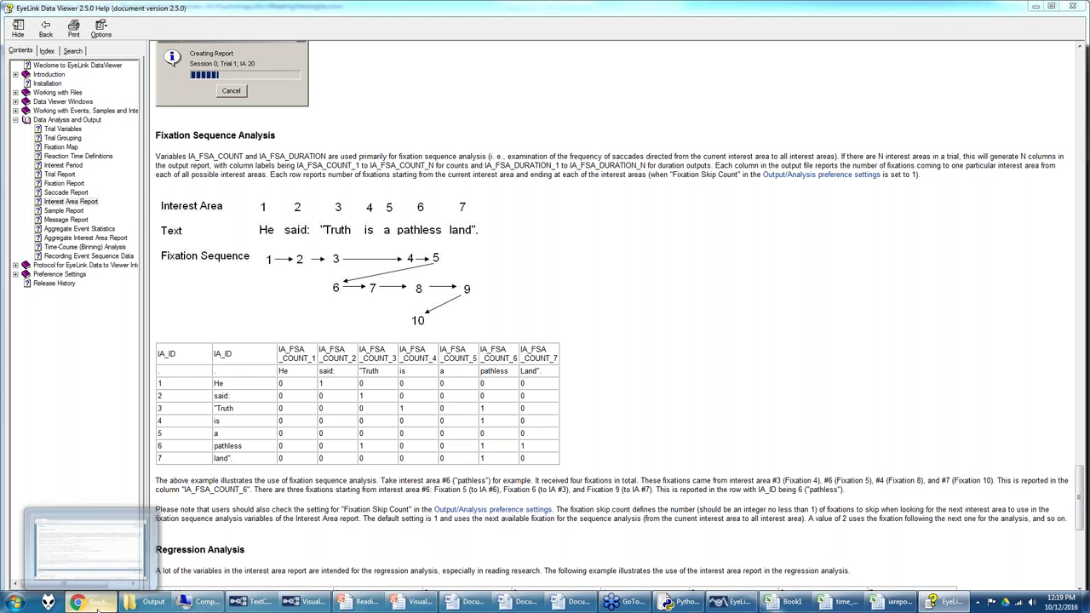
Step: Scroll the Reading Measures forum thread to the METHOD 2 post, then return to Data Viewer
left_click(96, 603)
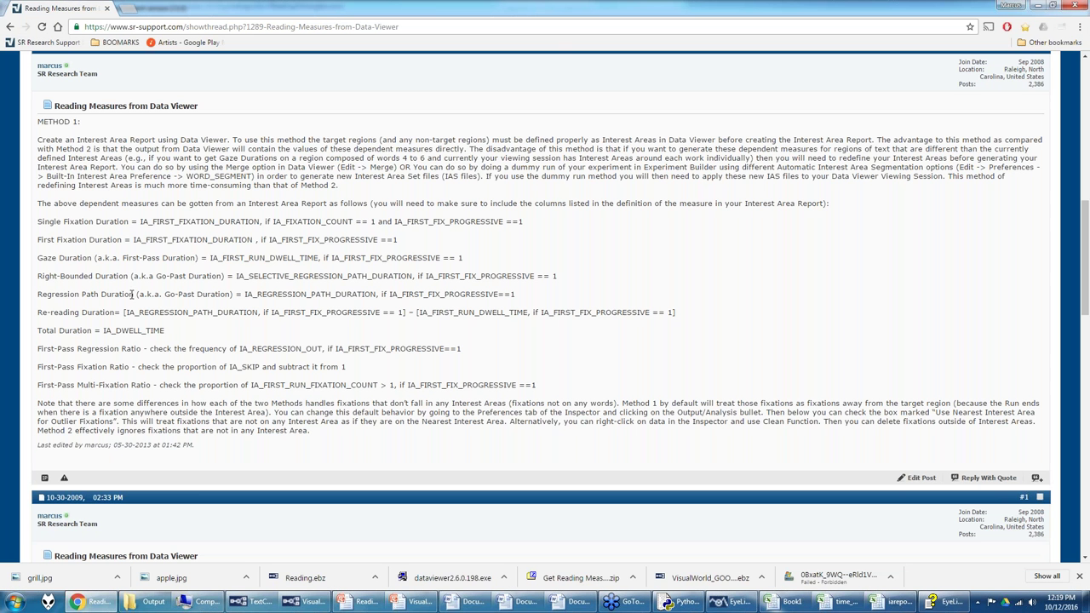
left_click(716, 603)
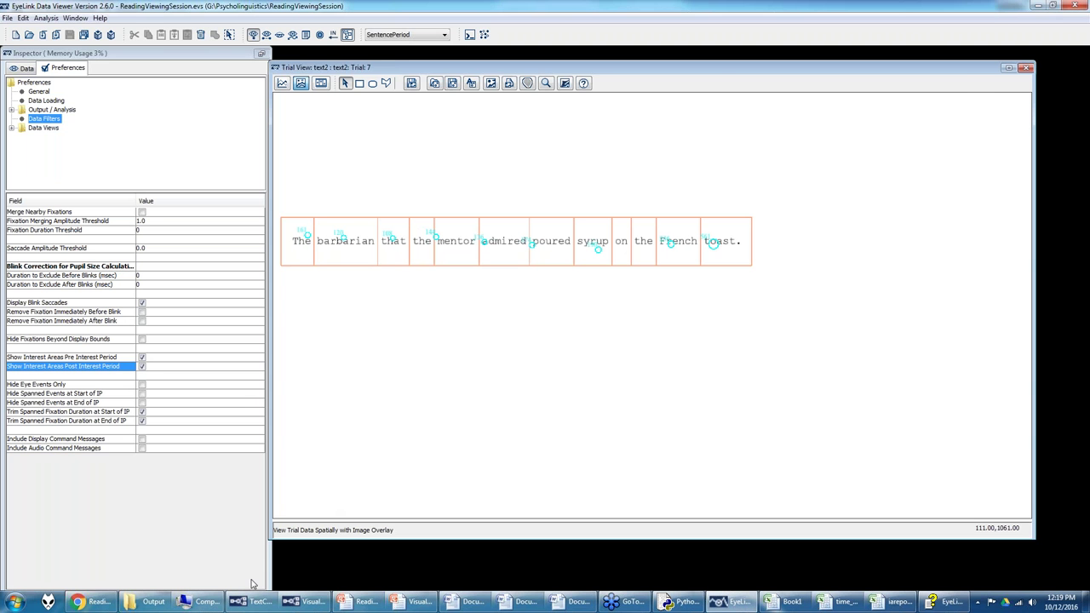
left_click(93, 601)
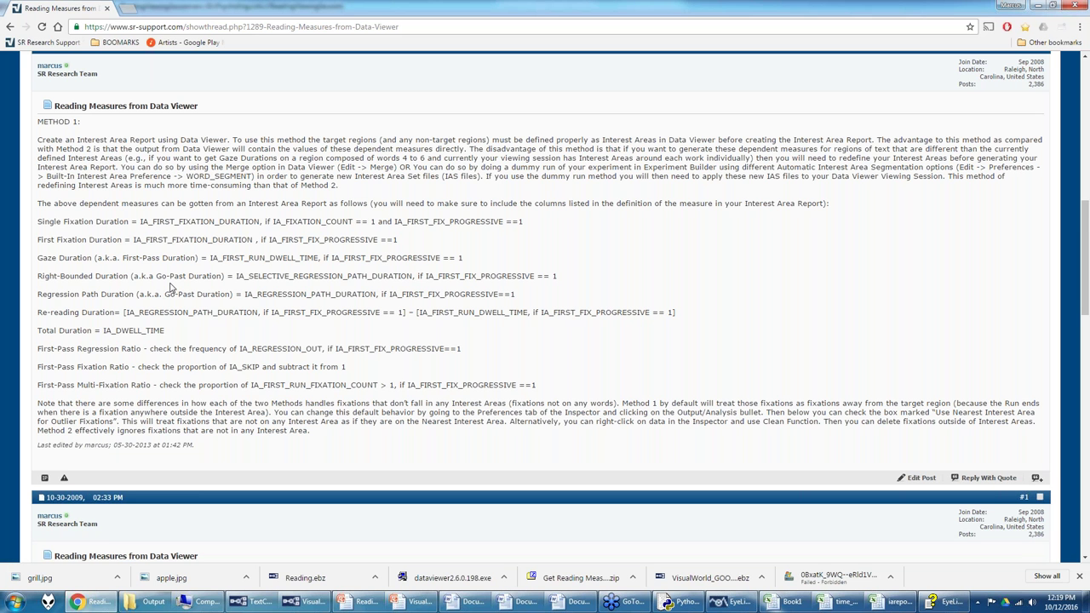
scroll(170, 287, "down", 4)
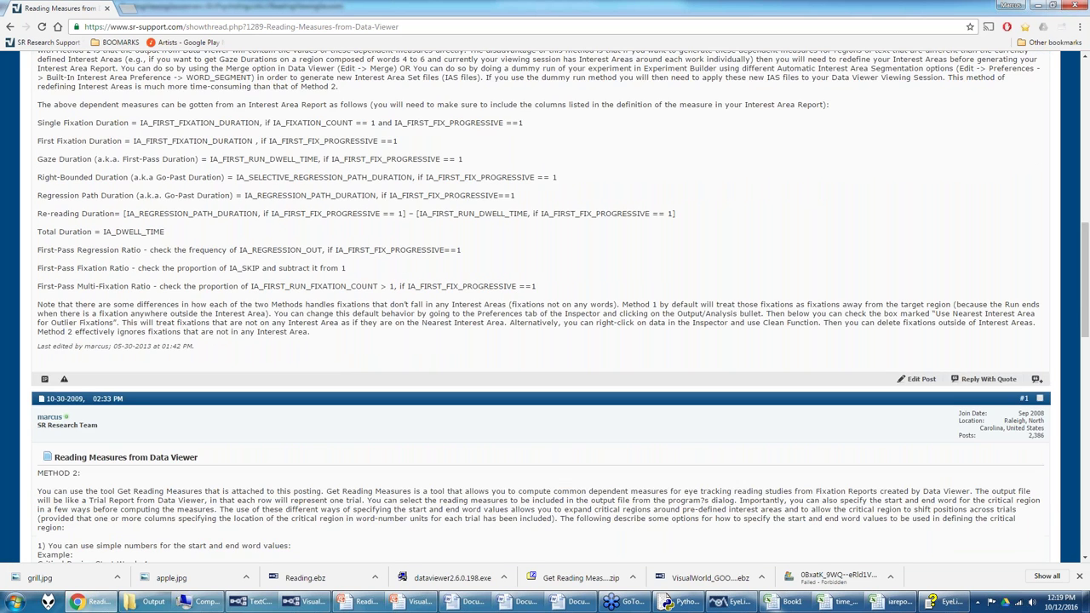
scroll(171, 288, "down", 1)
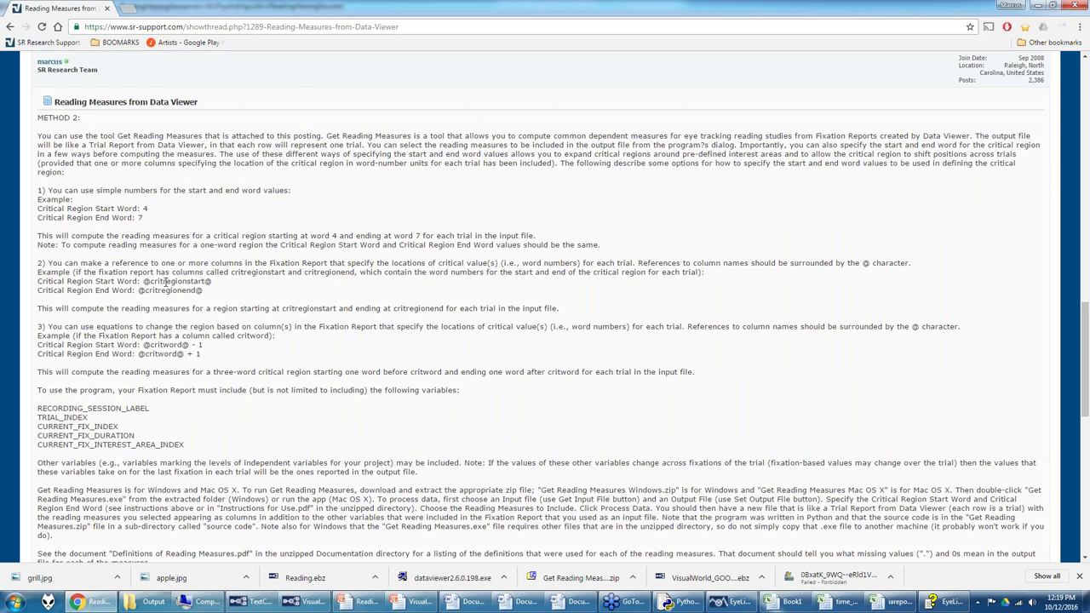
left_click(735, 601)
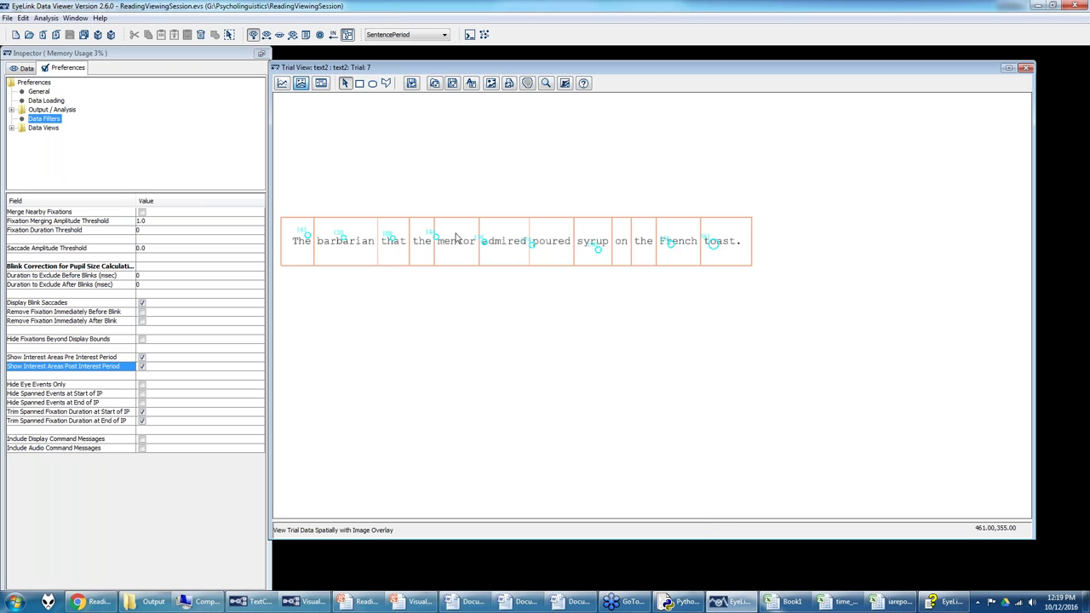
Step: Select the that, the, mentor and admired word interest areas in Trial 7's sentence
left_click(400, 249)
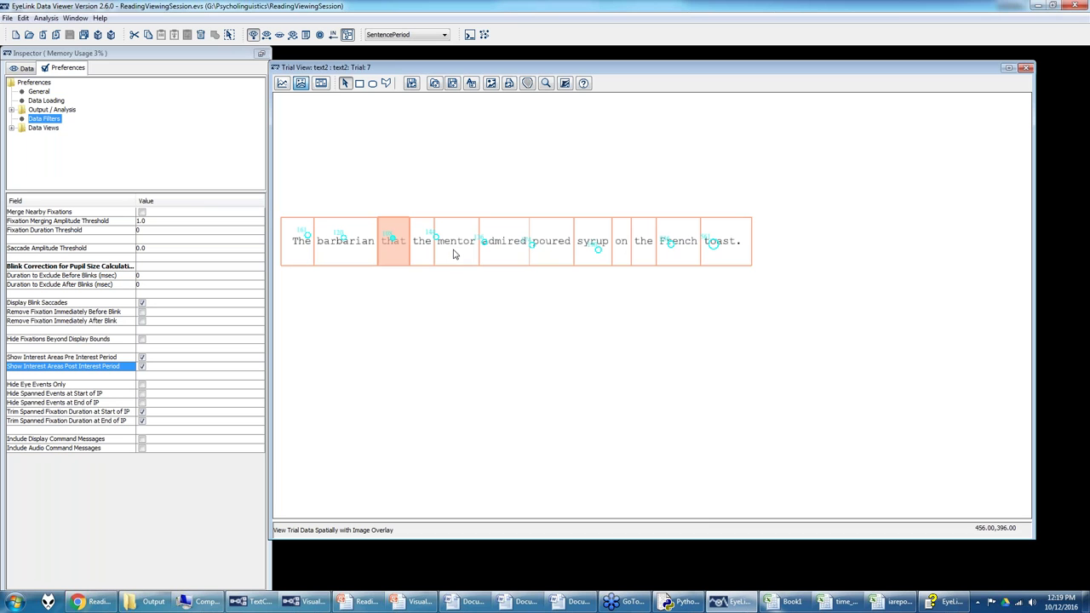
left_click(430, 264, "ctrl")
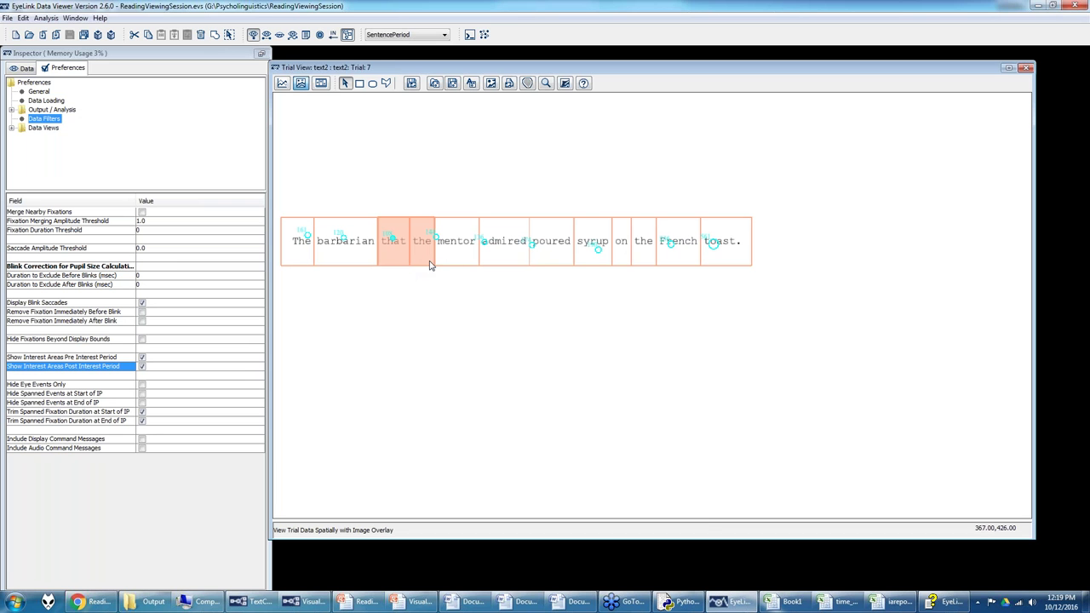
left_click(447, 264, "ctrl")
left_click(518, 250, "ctrl")
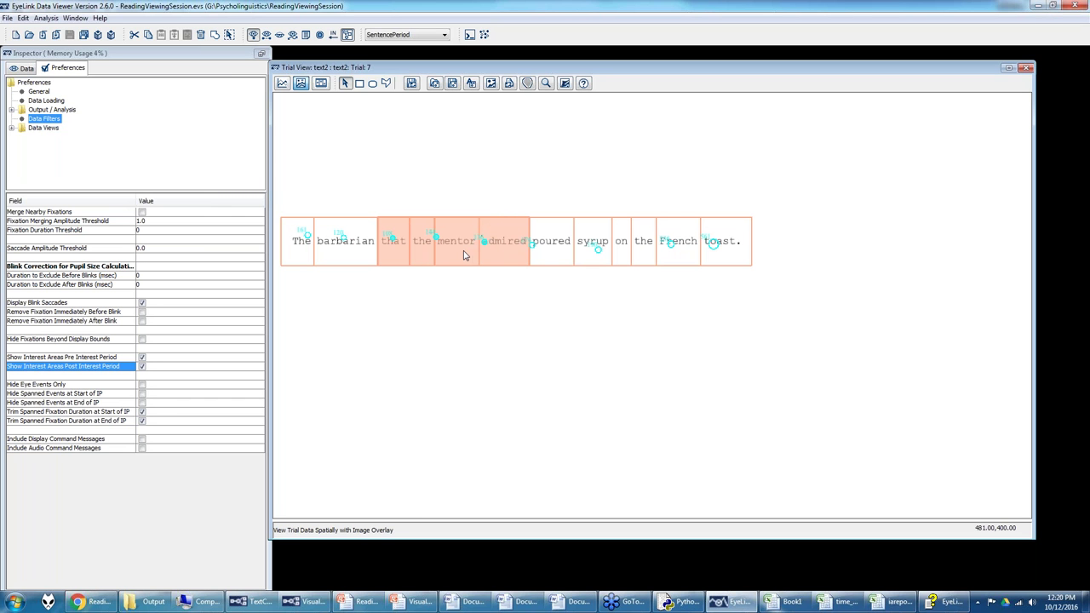
left_click(494, 264)
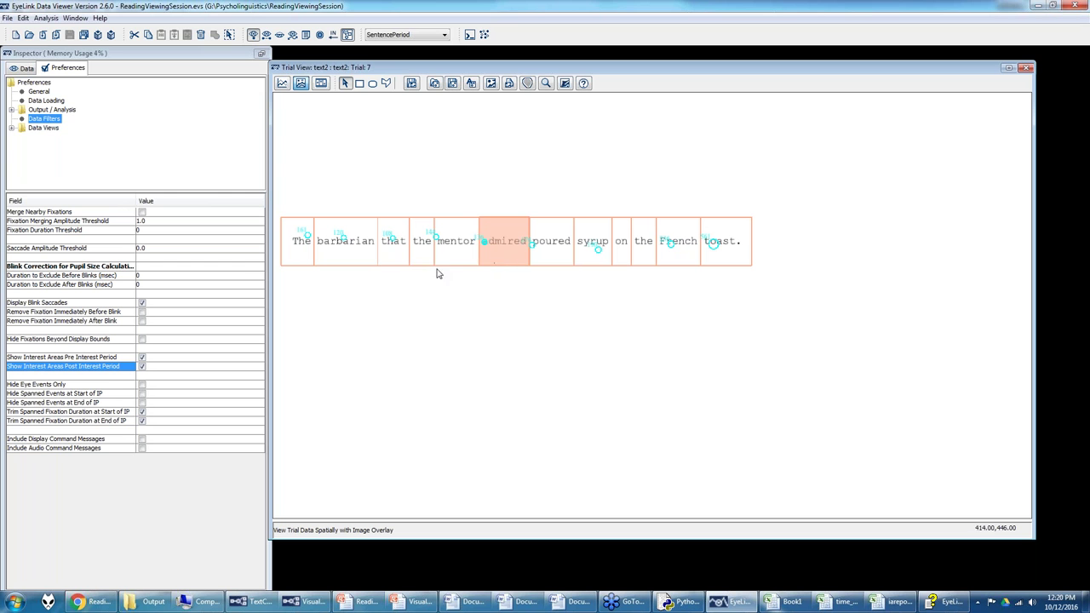
left_click(421, 264)
left_click(406, 263)
left_click(446, 264, "ctrl")
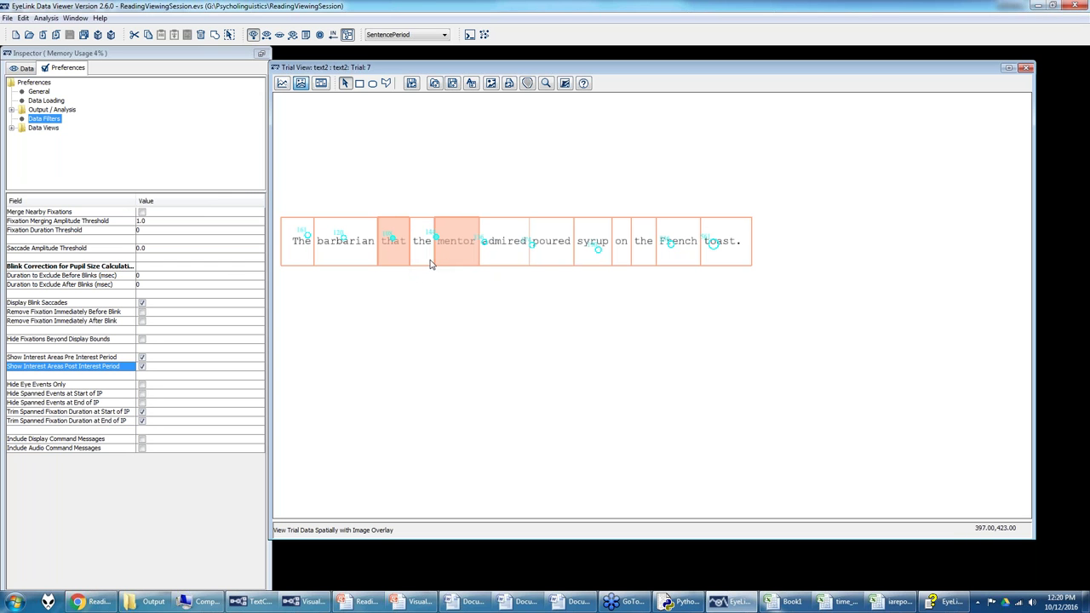
left_click(431, 263, "ctrl")
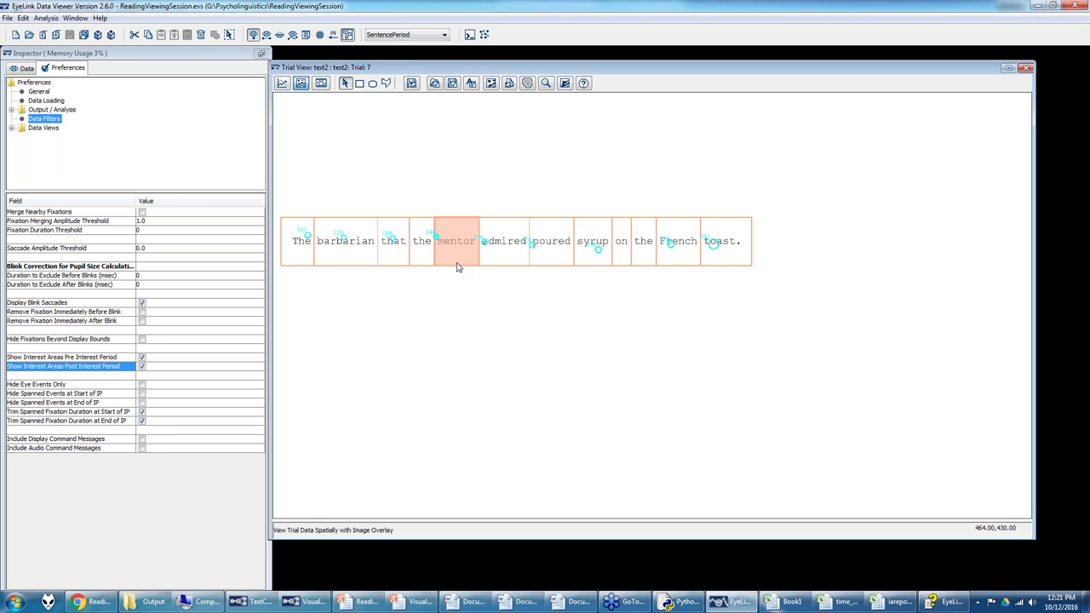
Step: Reselect the that, the, mentor and admired interest areas, then bring up Word's Document3
left_click(406, 260)
left_click(421, 263, "ctrl")
left_click(439, 256, "ctrl")
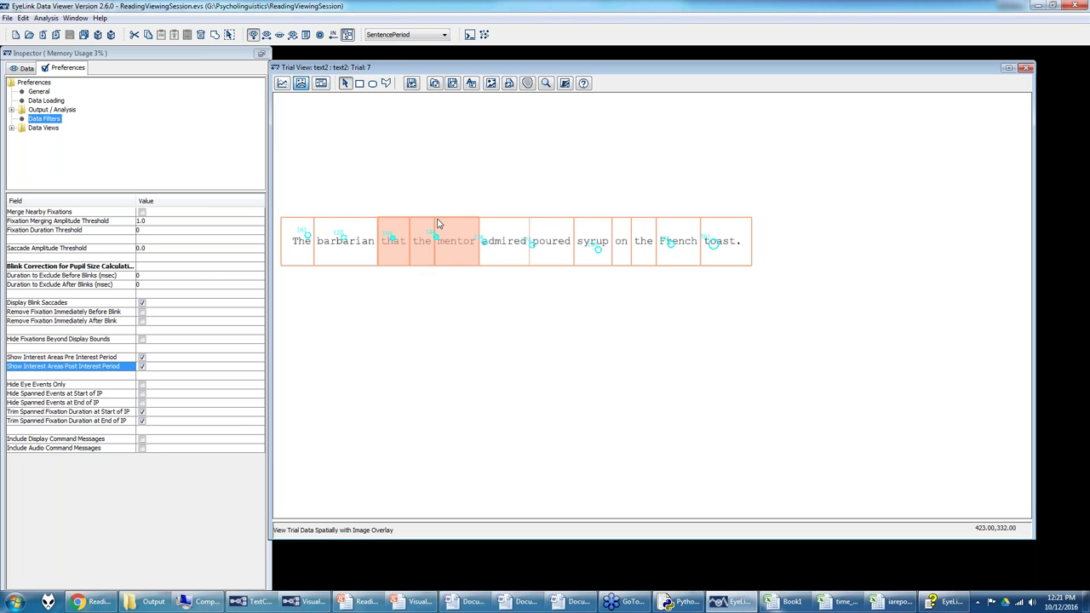
left_click(502, 252, "ctrl")
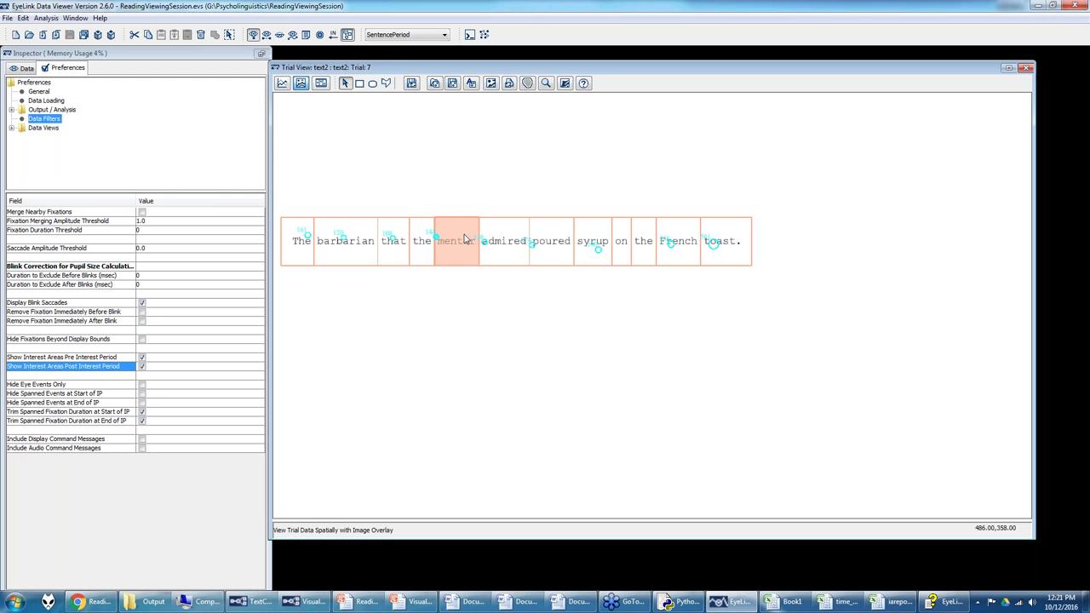
left_click_drag(404, 255, 488, 257)
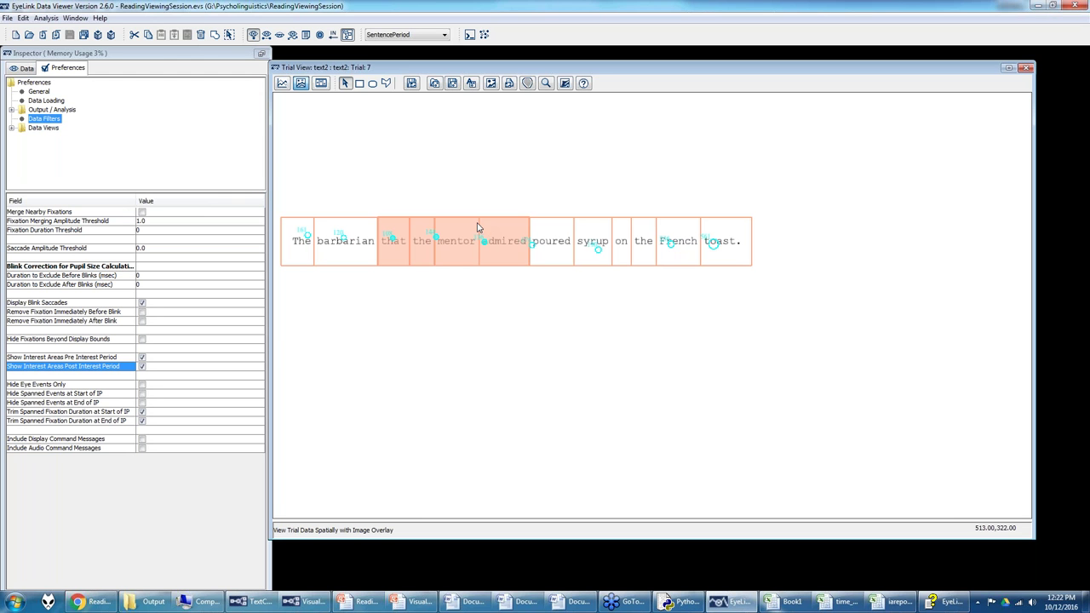
left_click(459, 254)
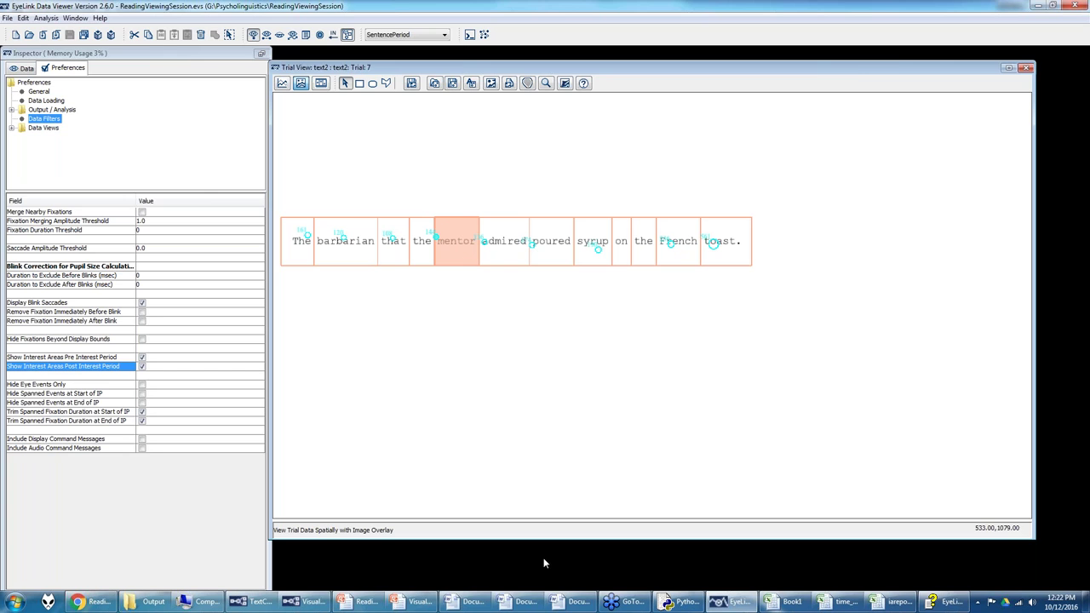
left_click(562, 601)
Step: On a new line below the Hello lines, type 'As Sally rode the pony broke into a cantor'
key("Return")
key("Return")
key("Return")
type("The")
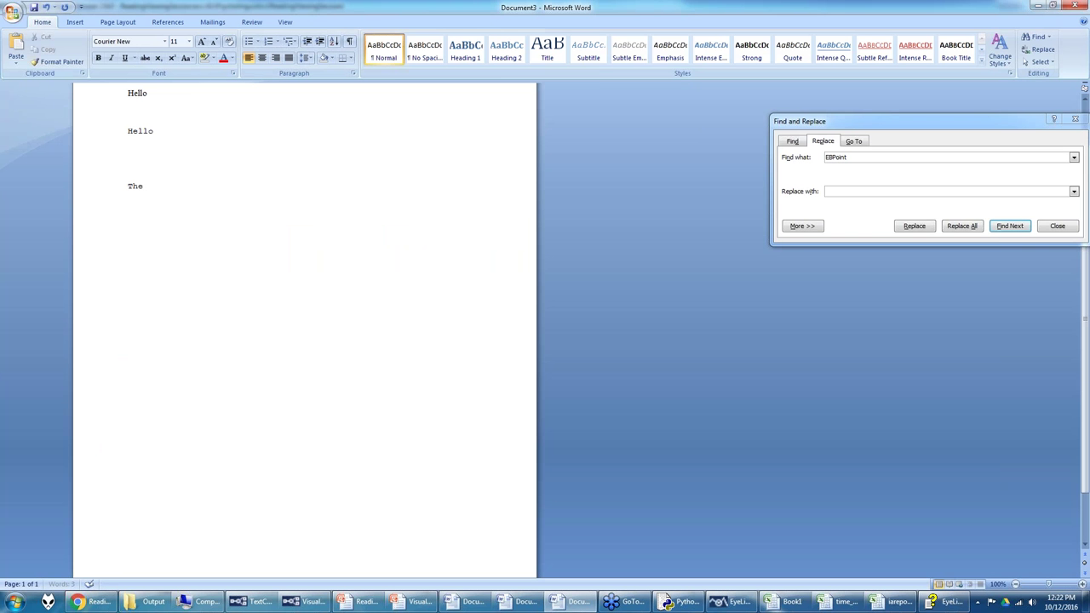
key("BackSpace")
key("BackSpace")
type("As Sally rode the pony broke into a cantor")
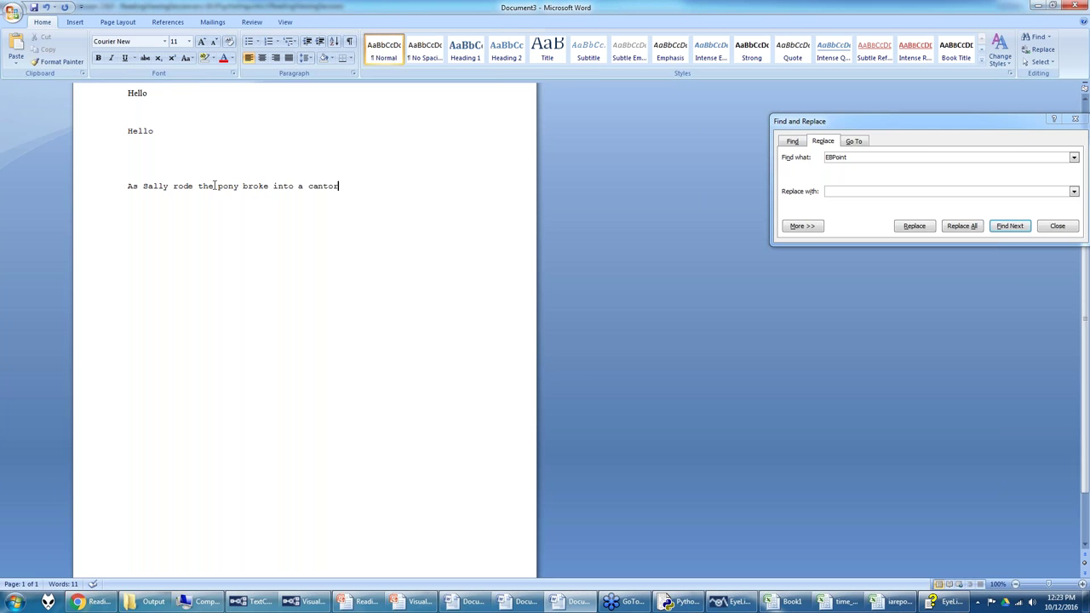
Step: Highlight 'the pony broke' in the sentence, then return to EyeLink Data Viewer
left_click_drag(202, 185, 273, 187)
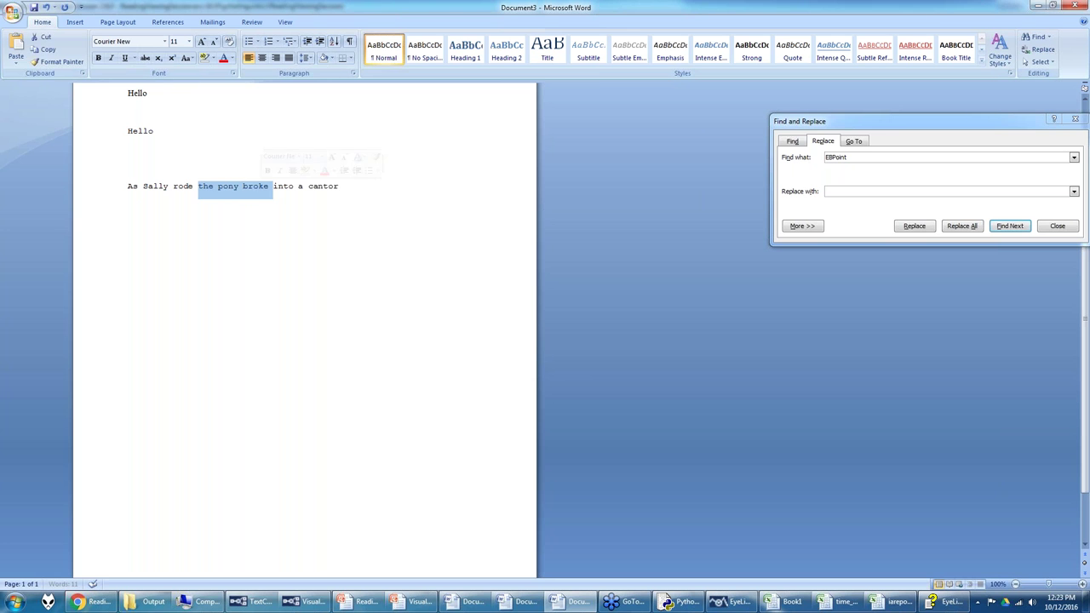
left_click(218, 185)
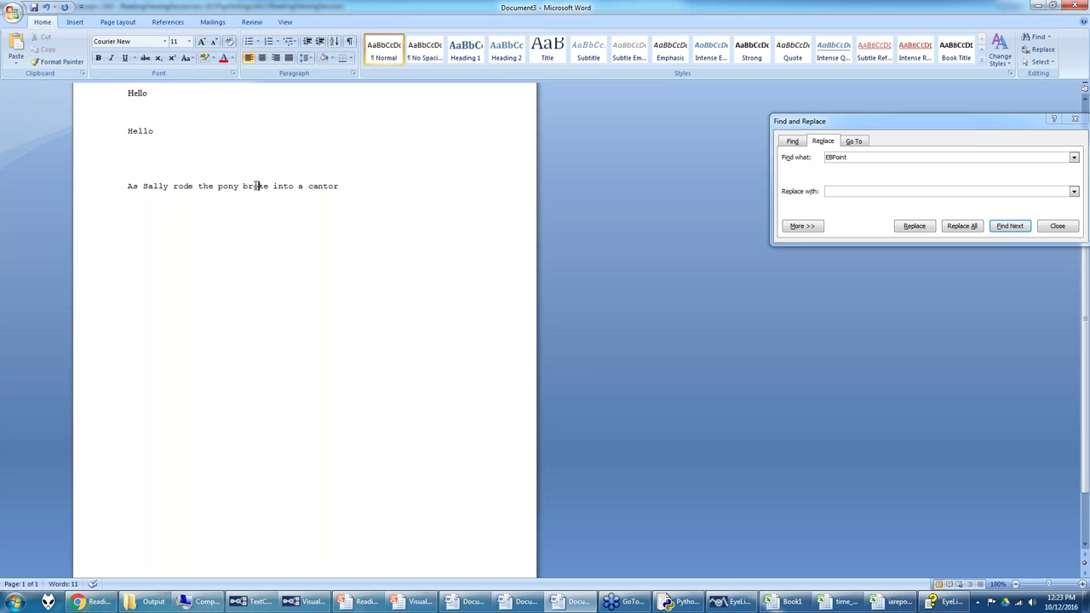
left_click(729, 596)
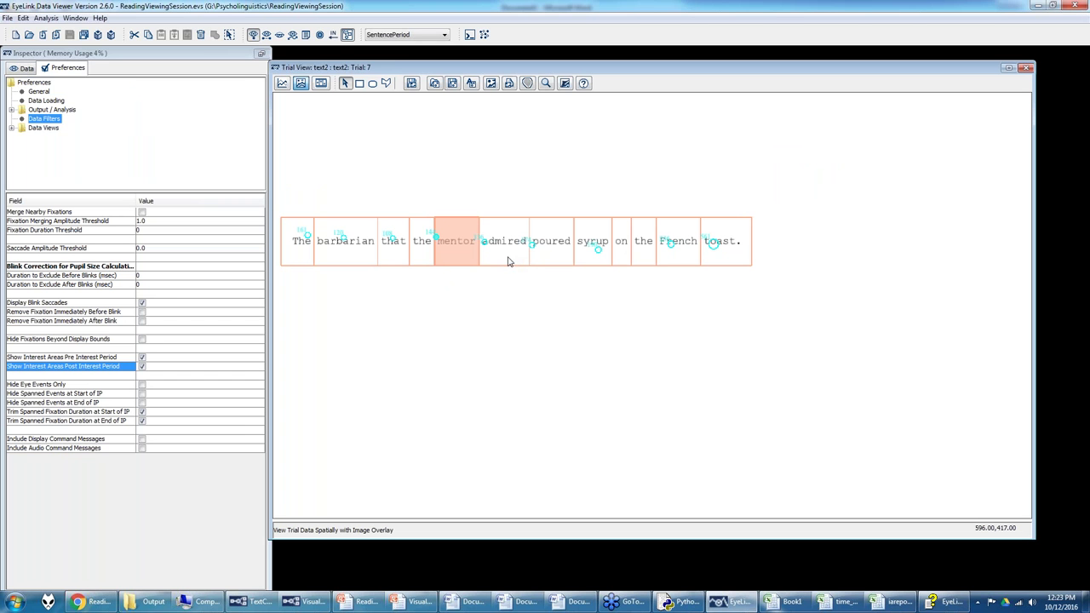
Step: Merge the that, the, mentor and admired interest areas into one region, that_the_mentor_admired
left_click(397, 256)
left_click(417, 257, "ctrl")
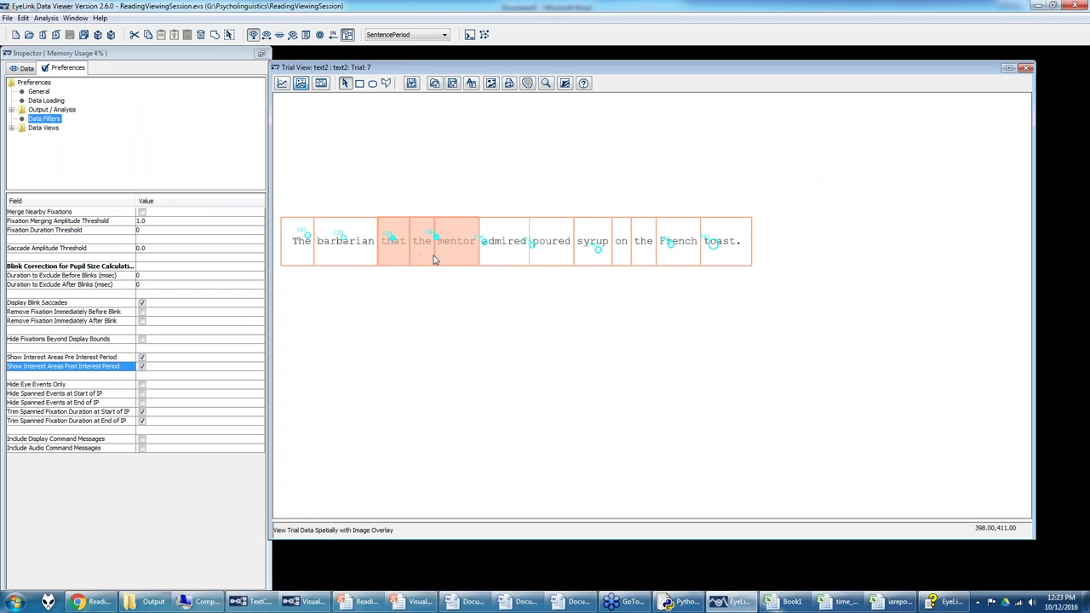
left_click(499, 262, "ctrl")
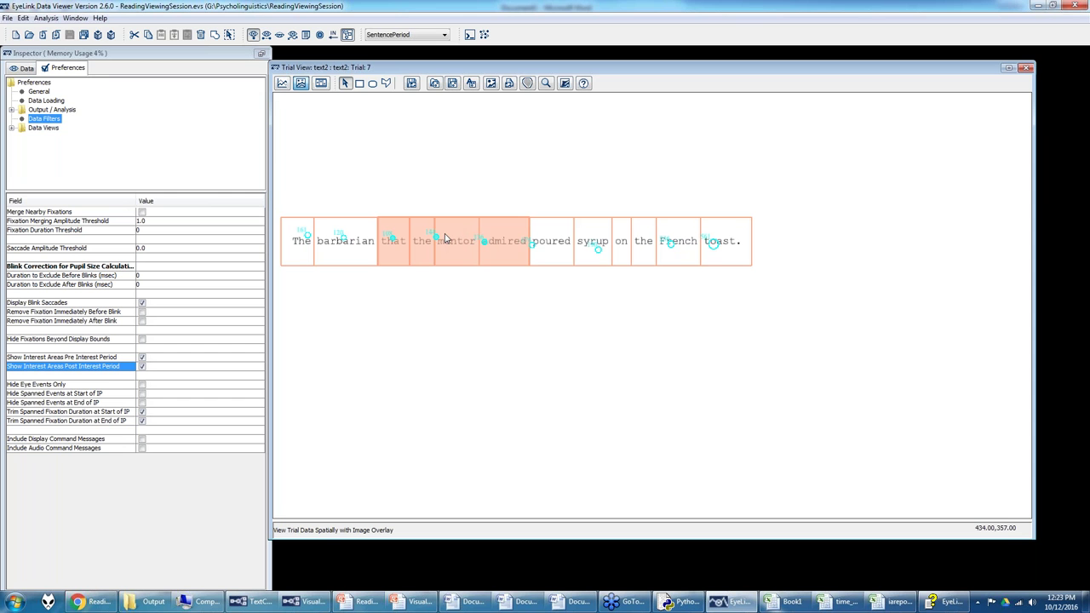
right_click(445, 239)
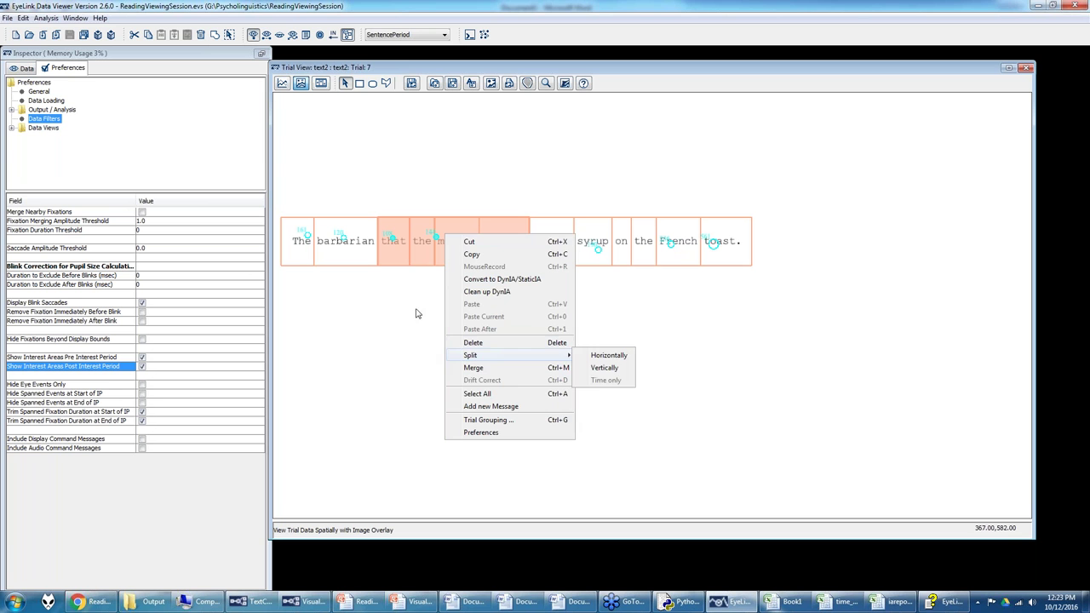
left_click(507, 372)
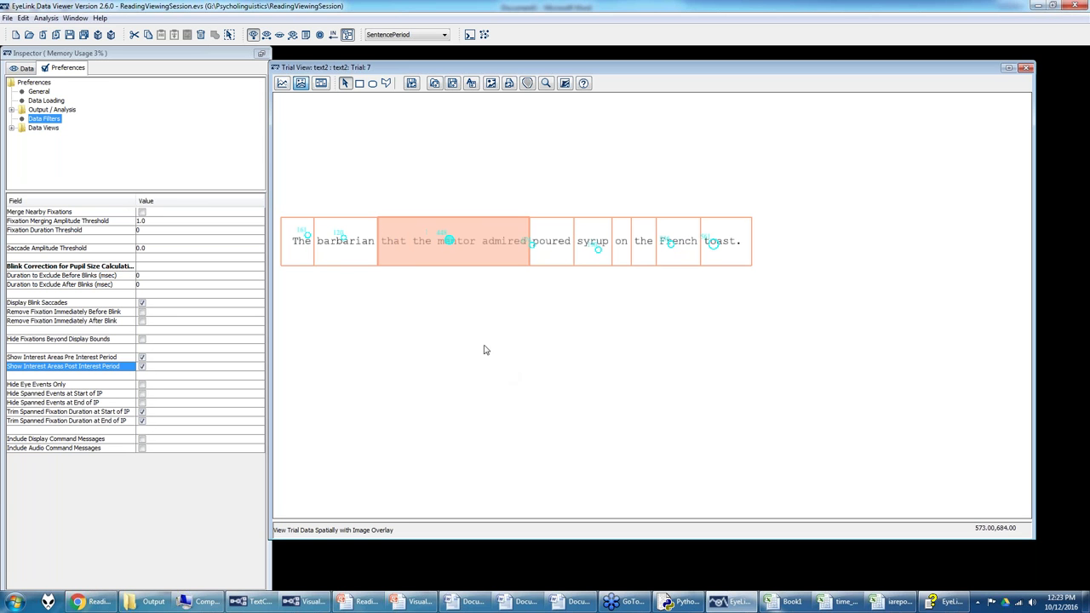
left_click(28, 68)
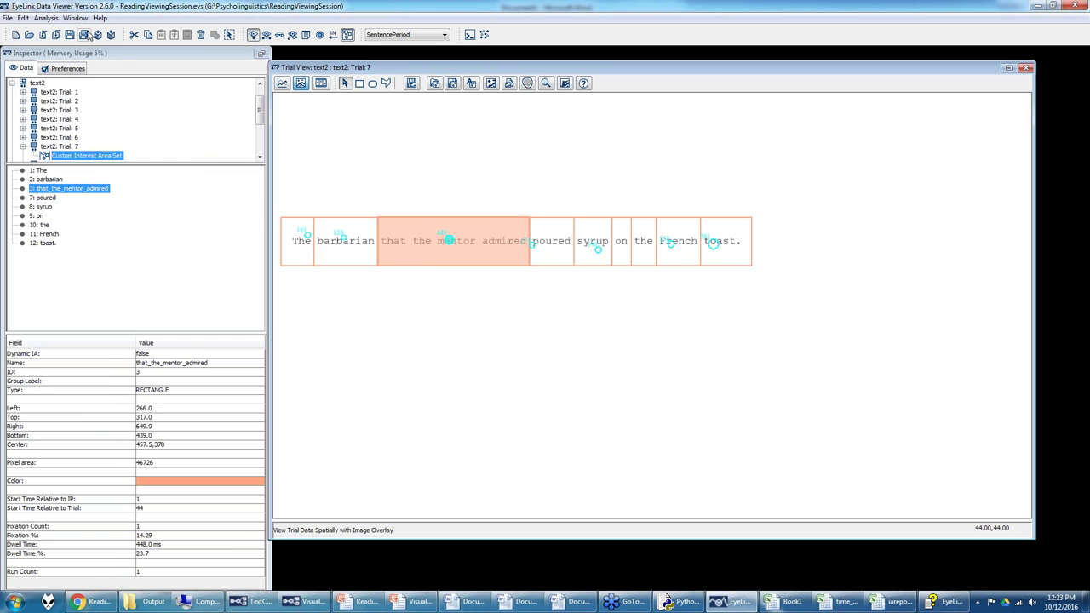
Step: In Edit > Trial Grouping, add the sentence variable to Selected Variables and regroup the trials
left_click(23, 18)
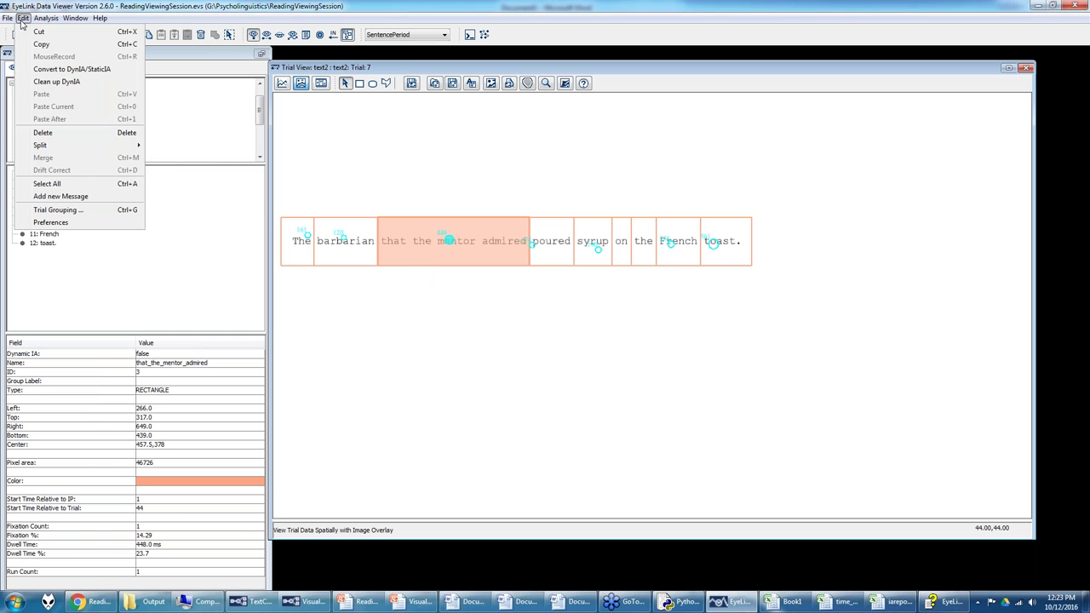
left_click(60, 210)
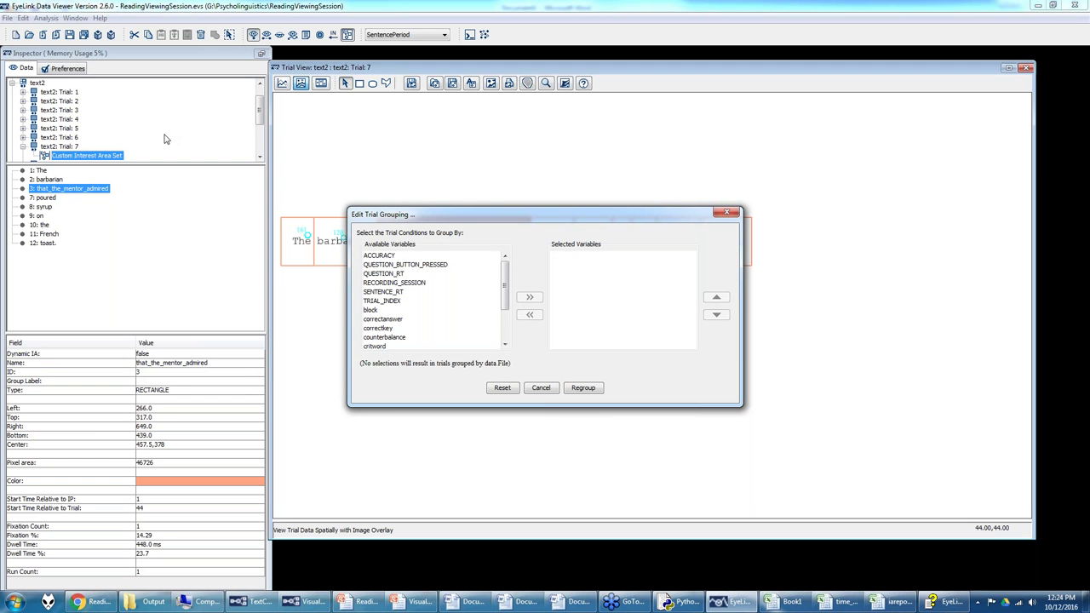
scroll(400, 310, "down", 2)
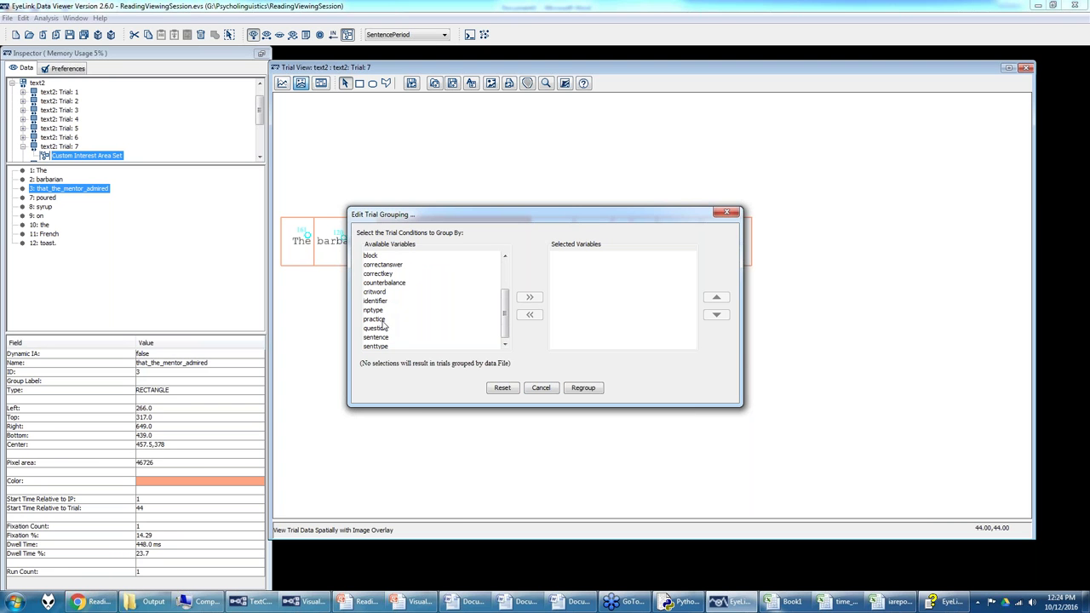
left_click(382, 338)
left_click(579, 390)
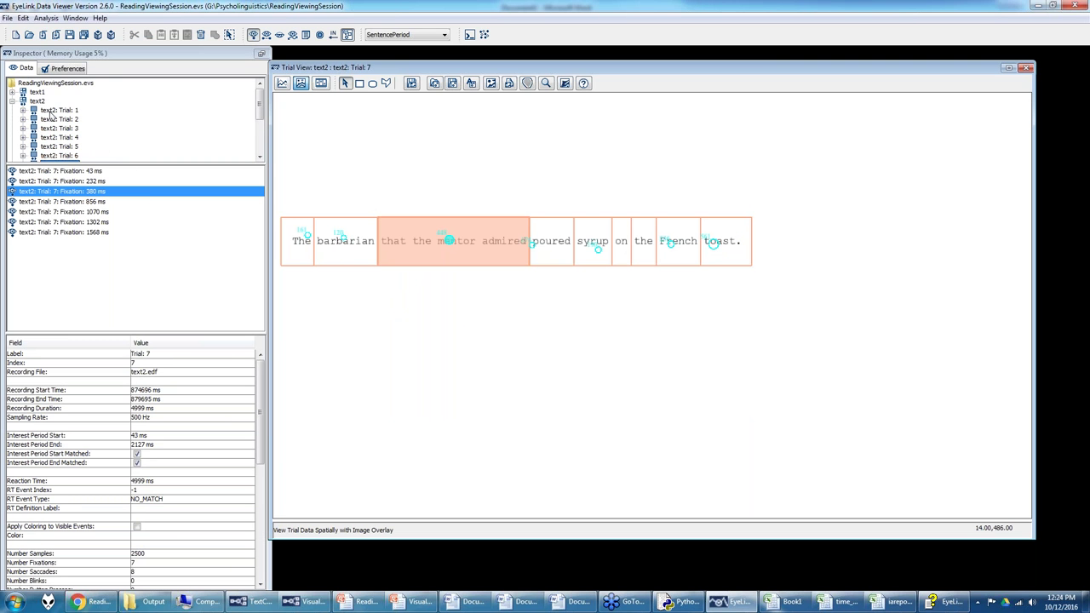
left_click(23, 18)
left_click(66, 205)
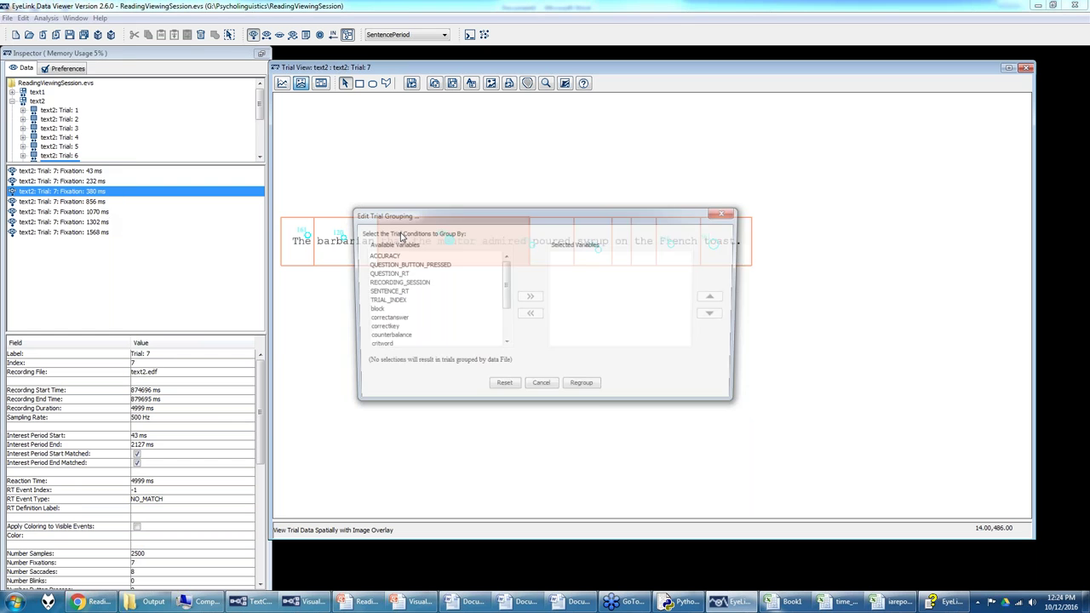
scroll(393, 302, "down", 2)
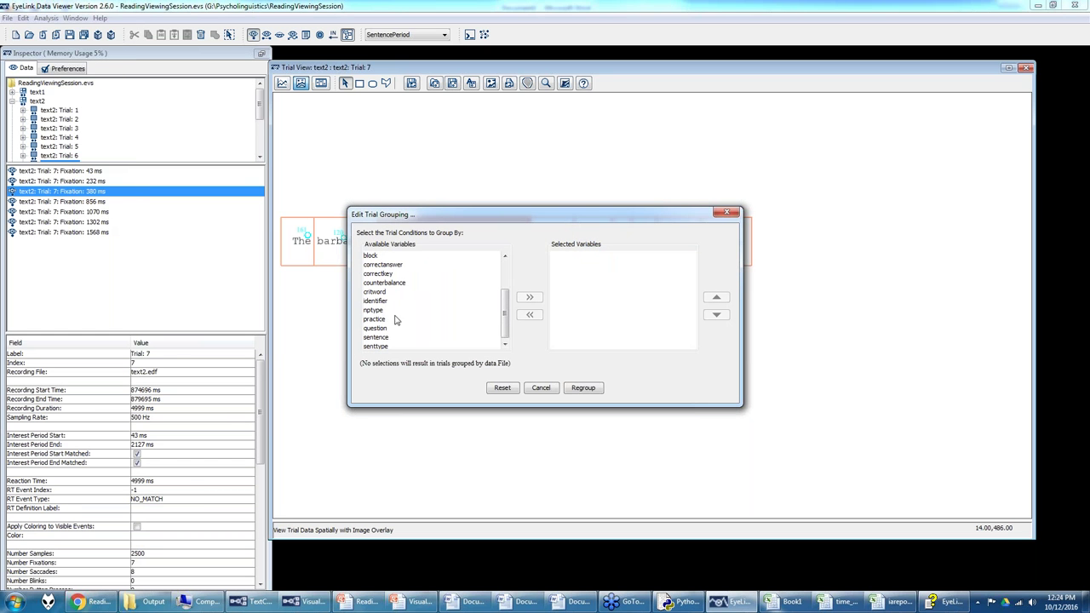
left_click(376, 336)
left_click(529, 296)
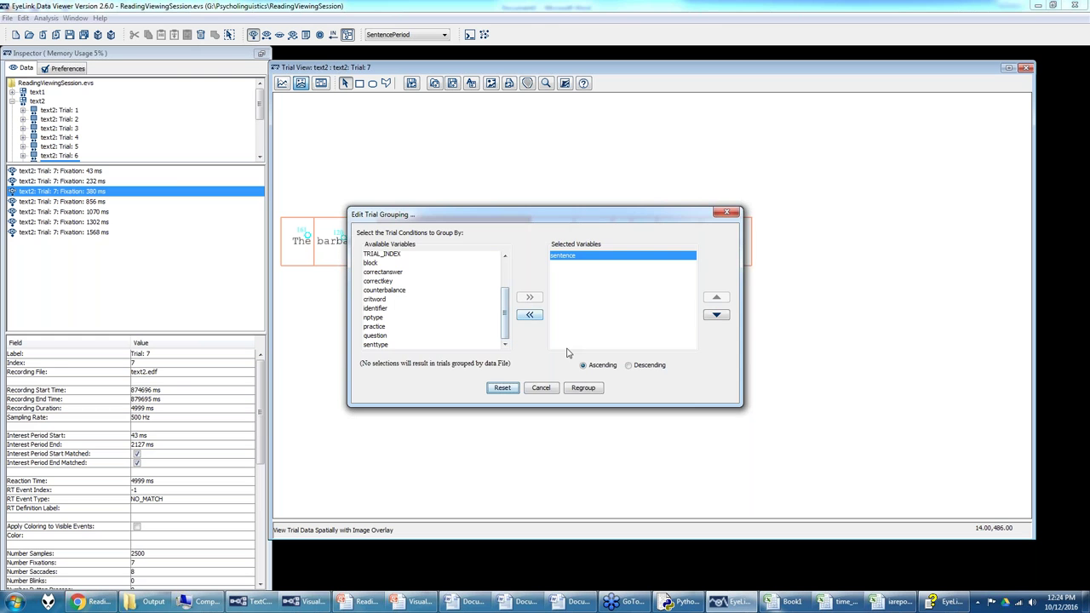
left_click(584, 389)
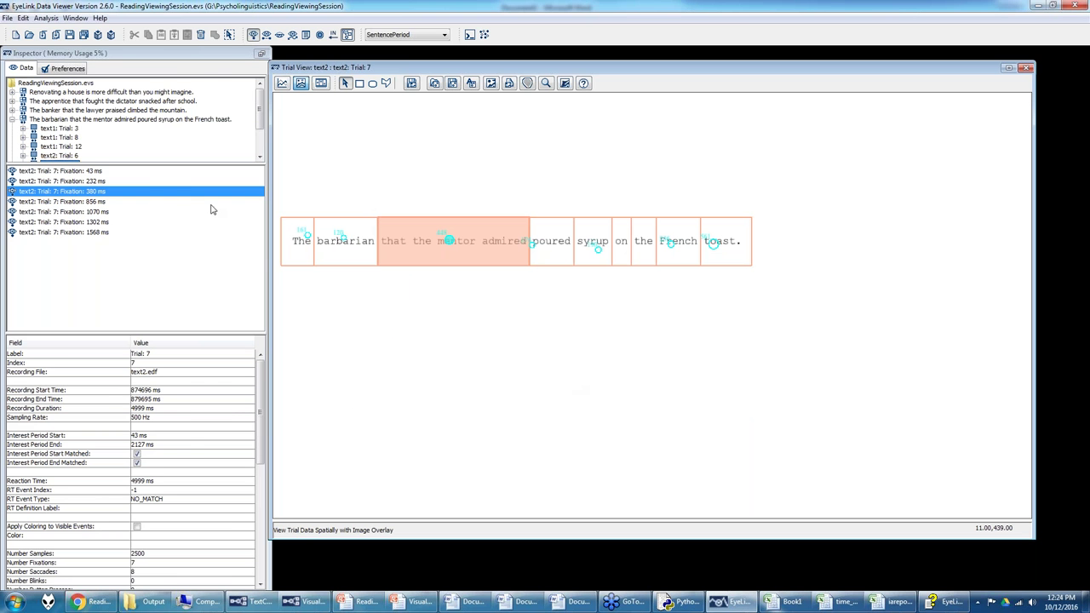
Step: Save Trial 7's interest areas to the Desktop as barbarian and add it to the templates
scroll(75, 125, "up", 1)
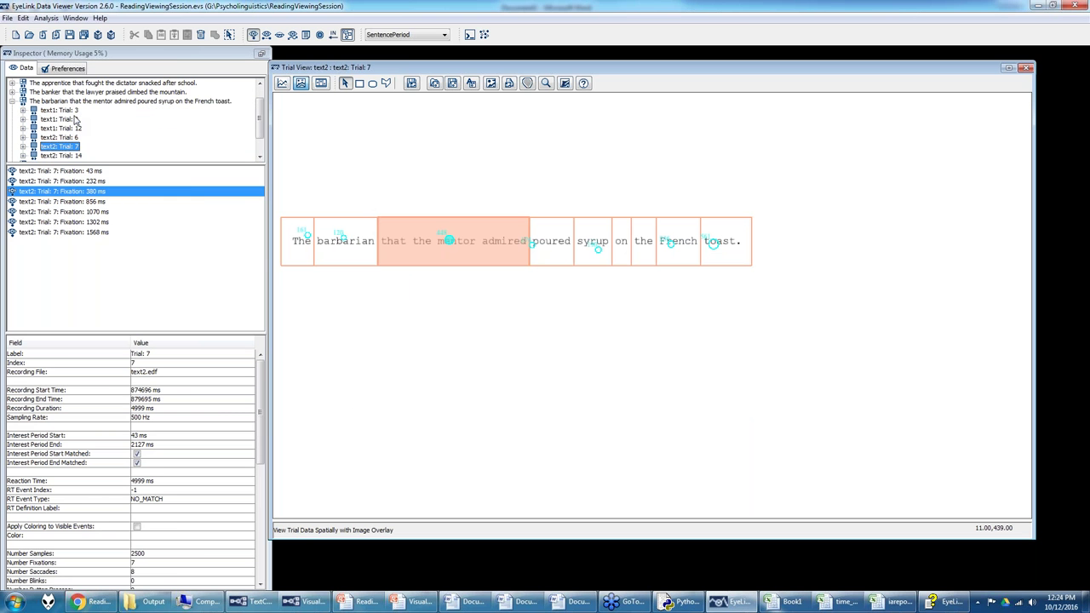
left_click(65, 112)
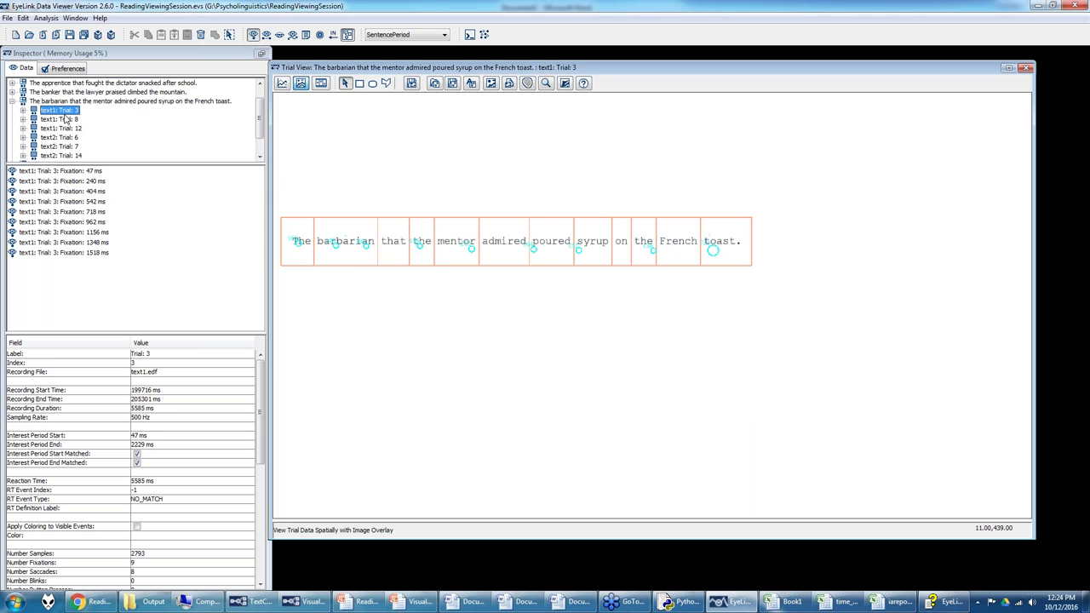
key("Down")
key("Down")
key("Down")
key("Down")
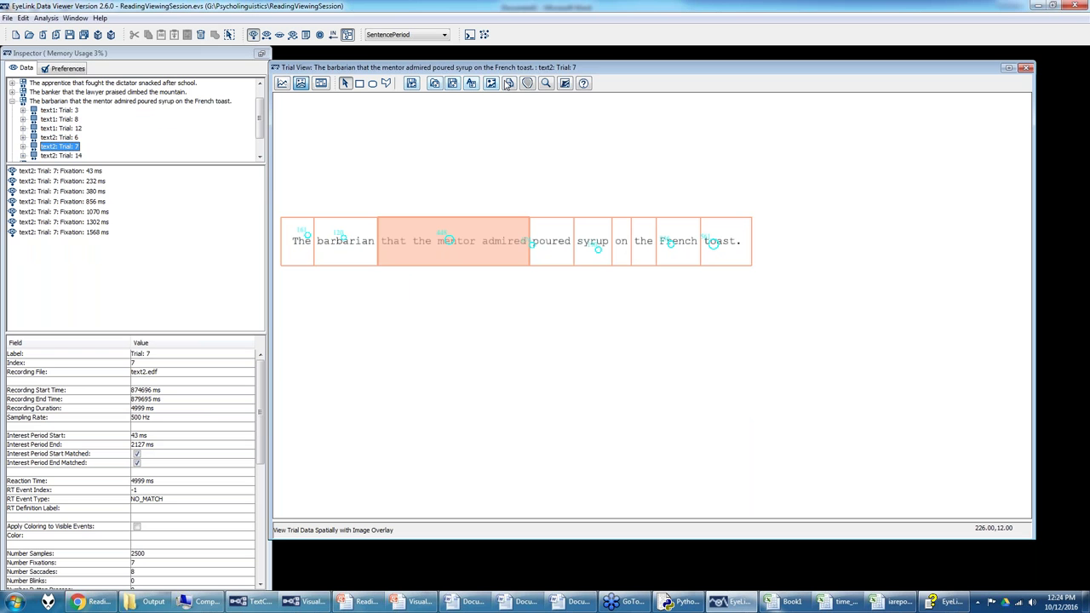
left_click(451, 86)
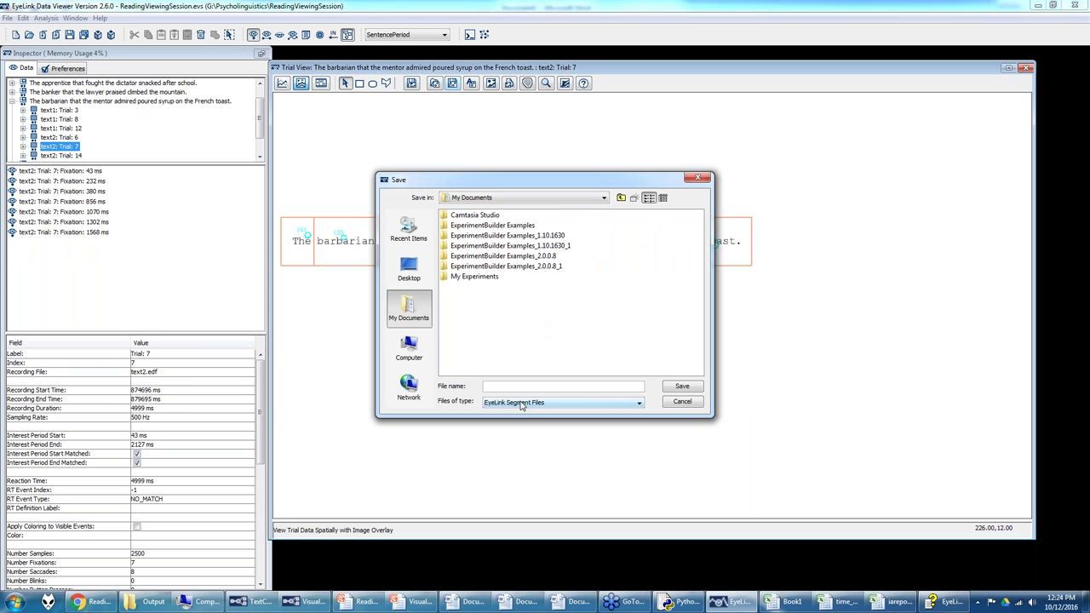
left_click(409, 269)
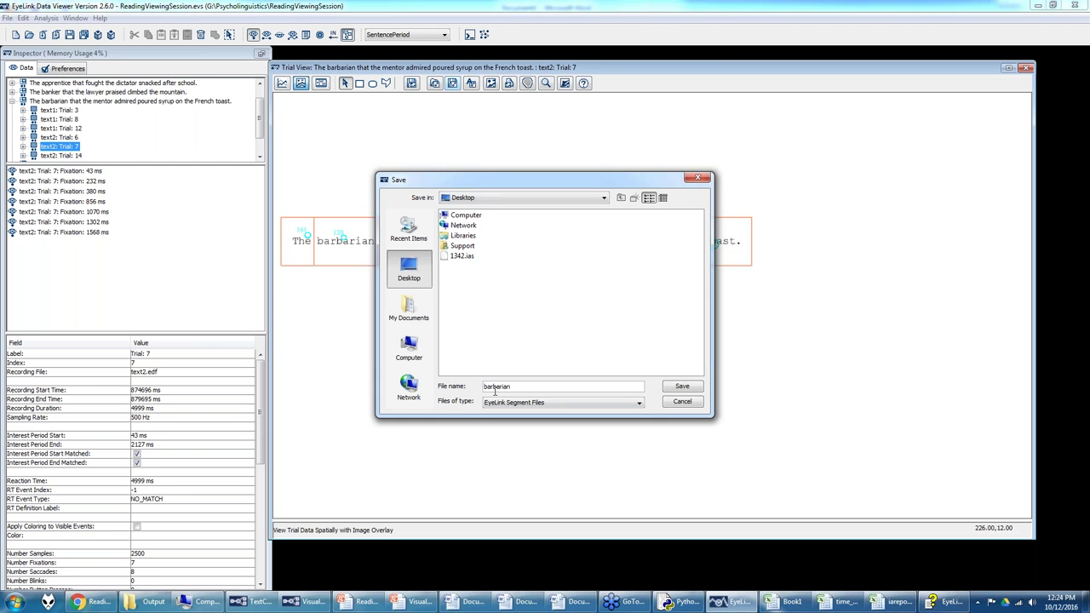
left_click(683, 387)
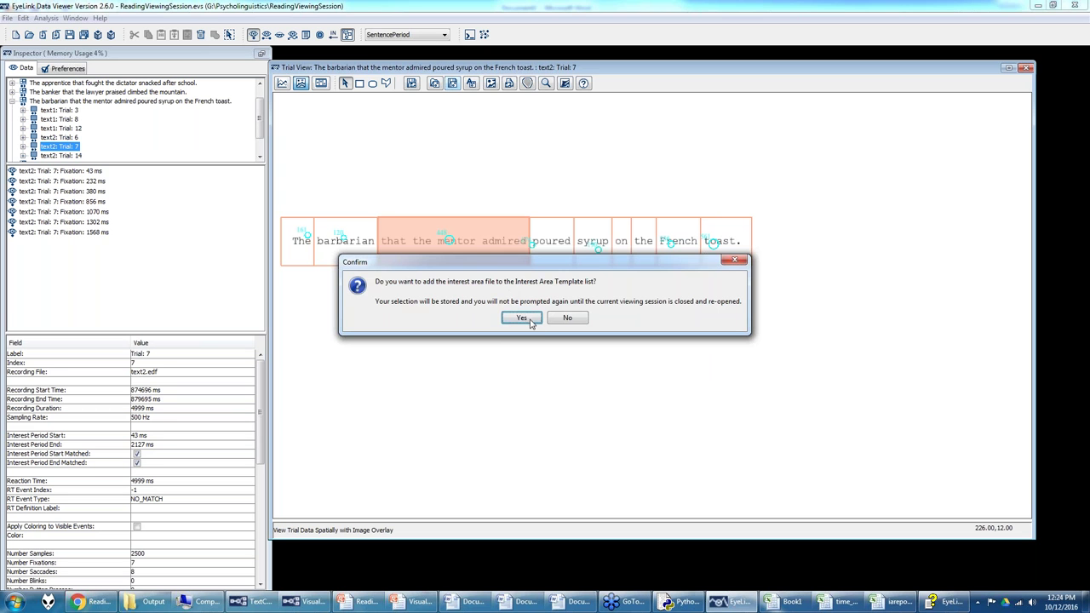
left_click(528, 320)
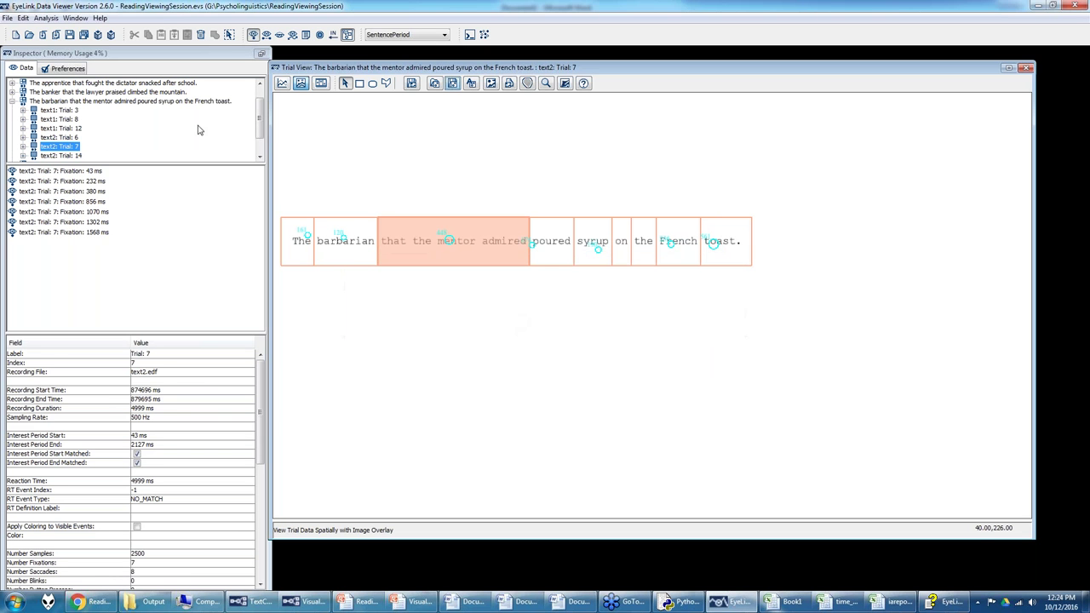
Step: Set the barbarian sentence group's Default Interest Area Set to barbarian.ias
left_click(79, 128)
left_click(85, 102)
left_click(160, 401)
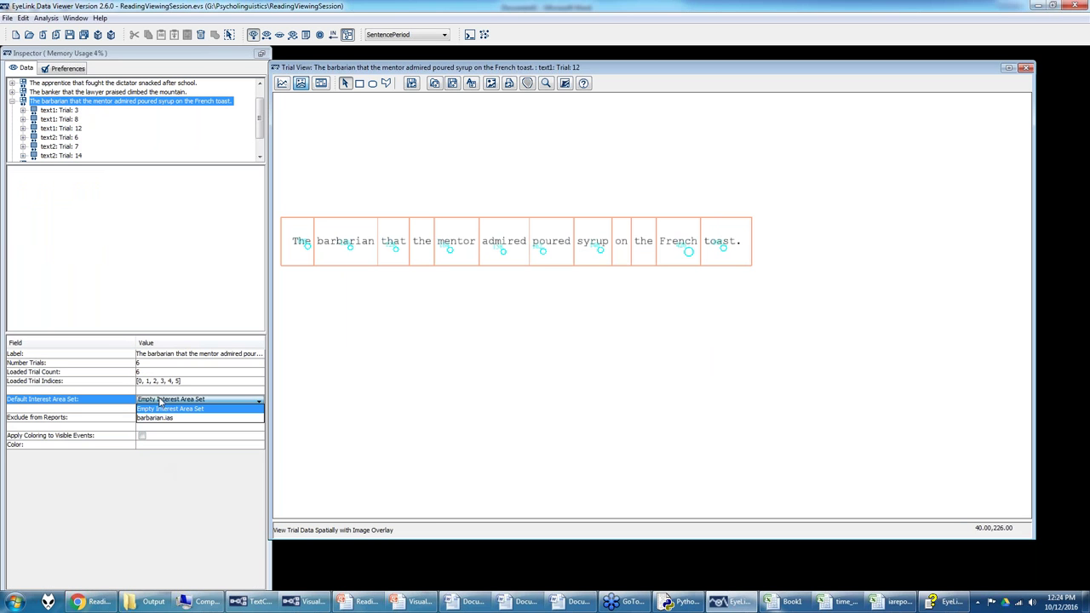
left_click(161, 418)
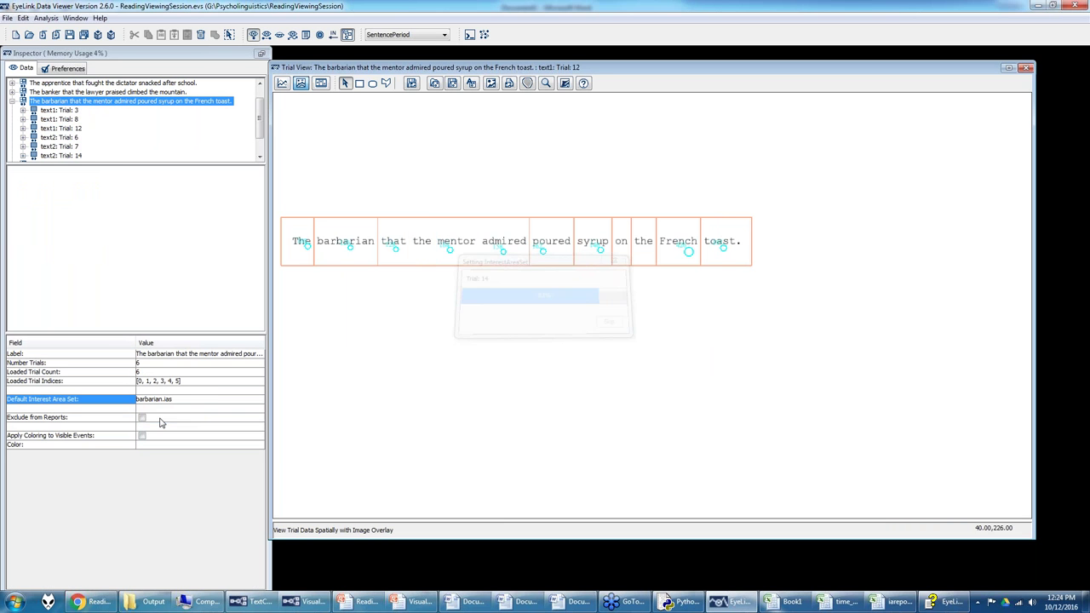
Step: Expand text2 trial 6 to confirm it has The, barbarian and that_the_mentor_admired regions
left_click(71, 111)
left_click(69, 120)
left_click(71, 128)
left_click(72, 137)
left_click(23, 137)
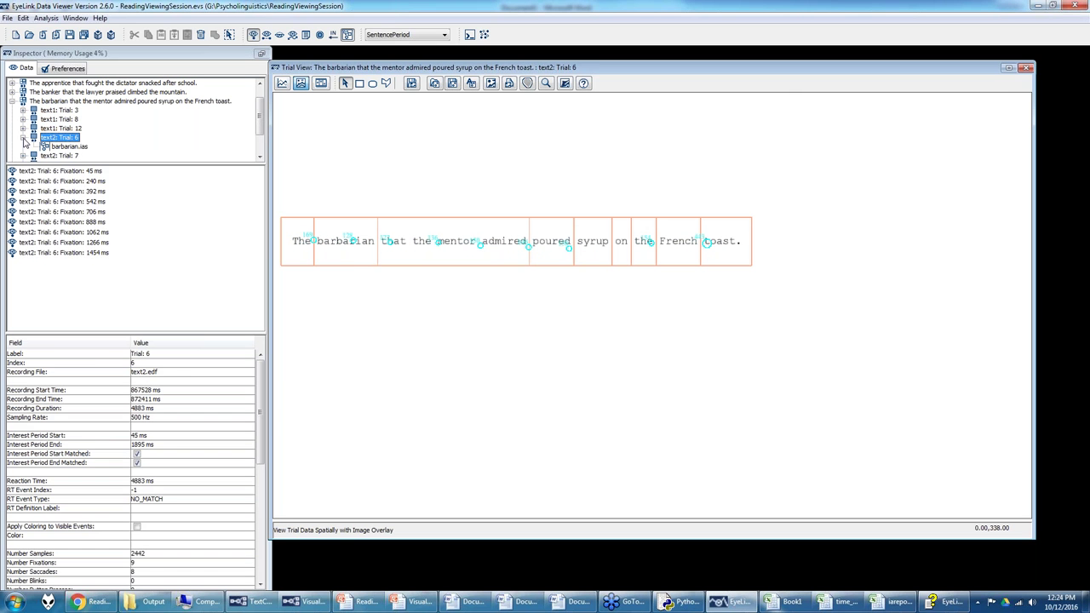
left_click(67, 149)
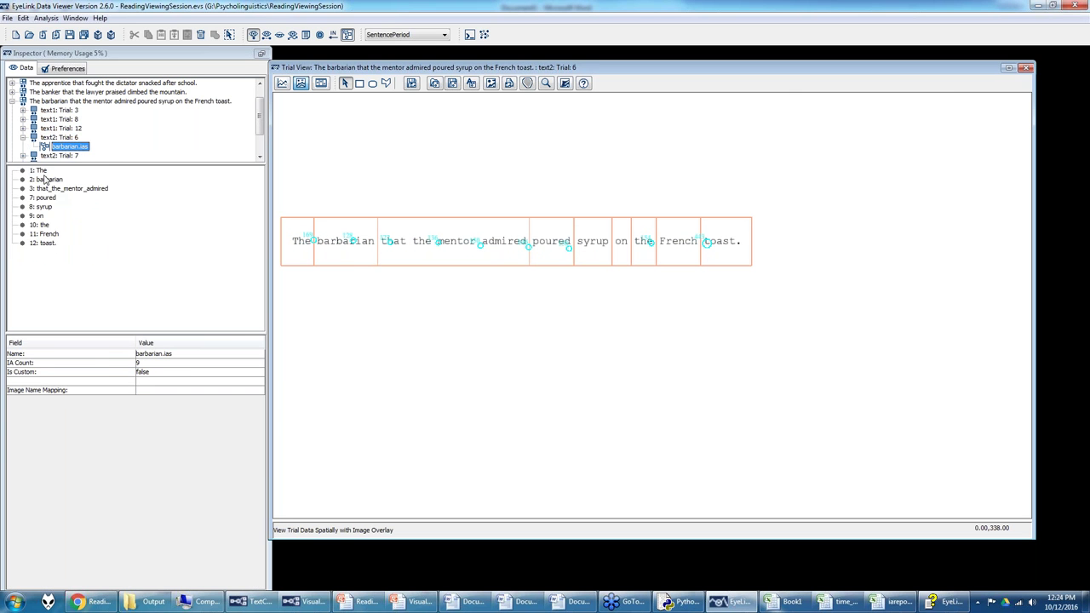
left_click(43, 171)
left_click(44, 179)
left_click(45, 188)
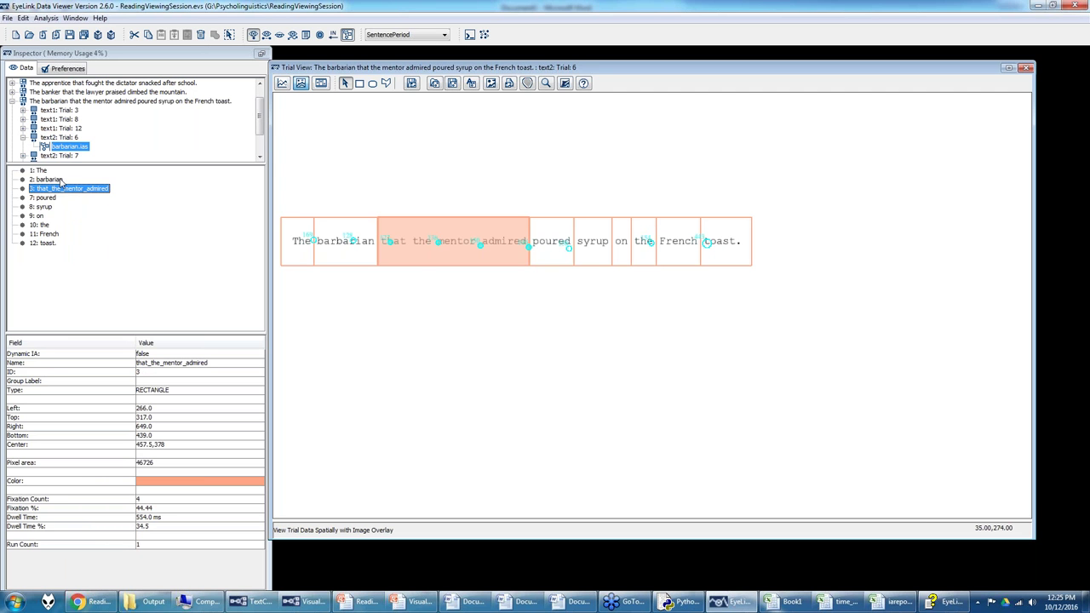
left_click(49, 180)
left_click(44, 171)
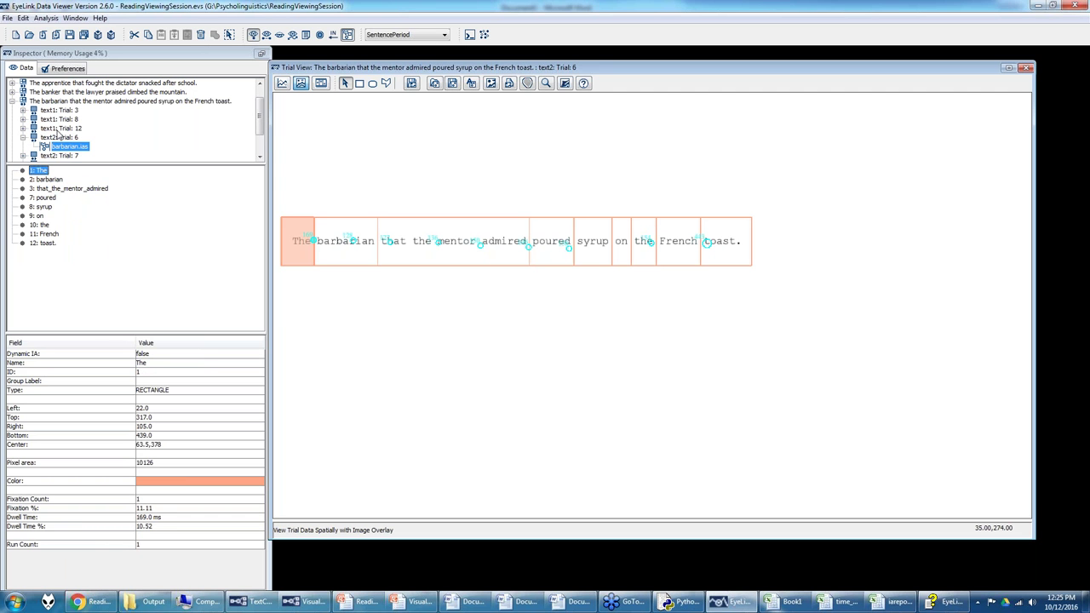
left_click(75, 101)
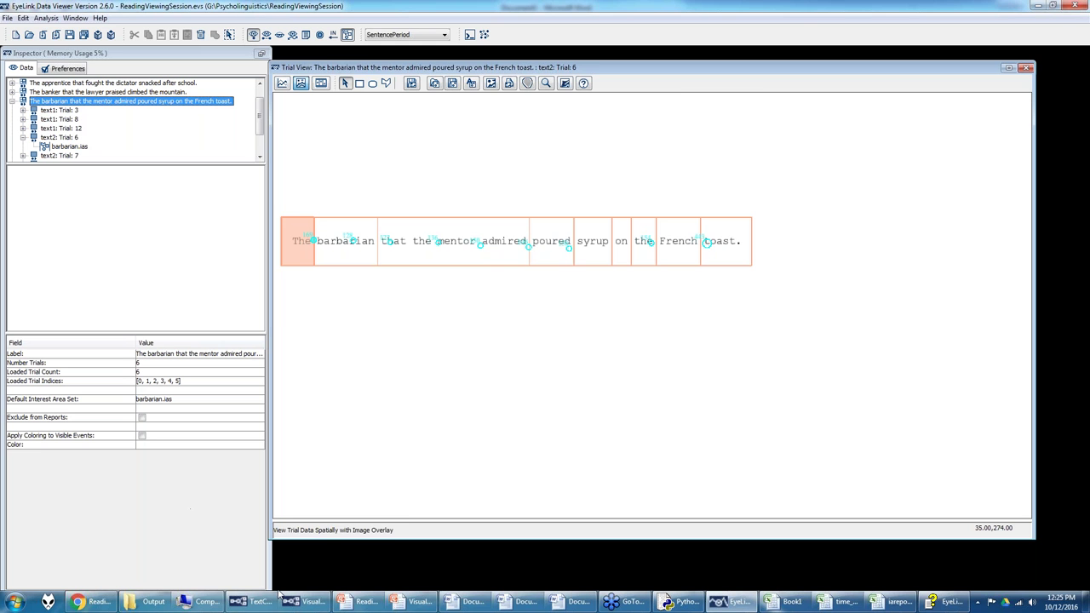
mouse_move(266, 596)
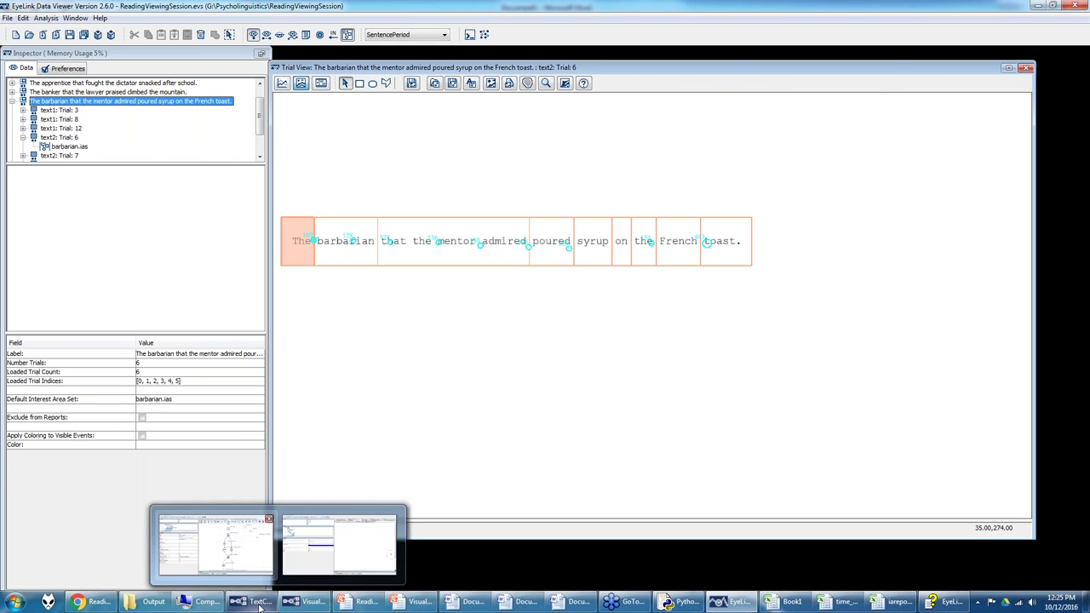
Step: Check Experiment Builder's TRIAL_DataSource sentence table and Preferences, then go back to EyeLink Data Viewer
left_click(247, 549)
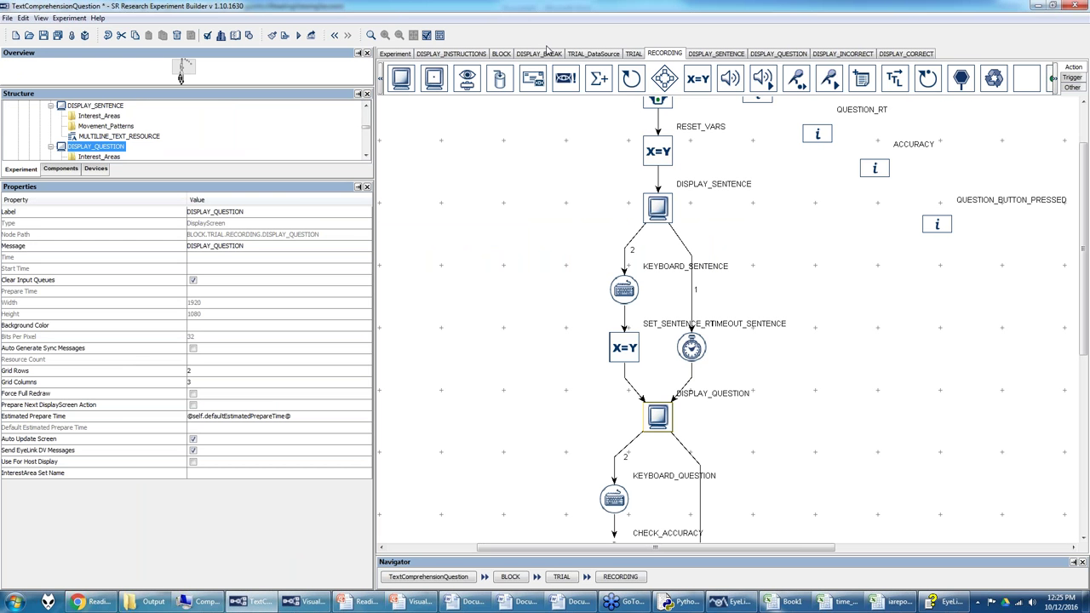
left_click(590, 54)
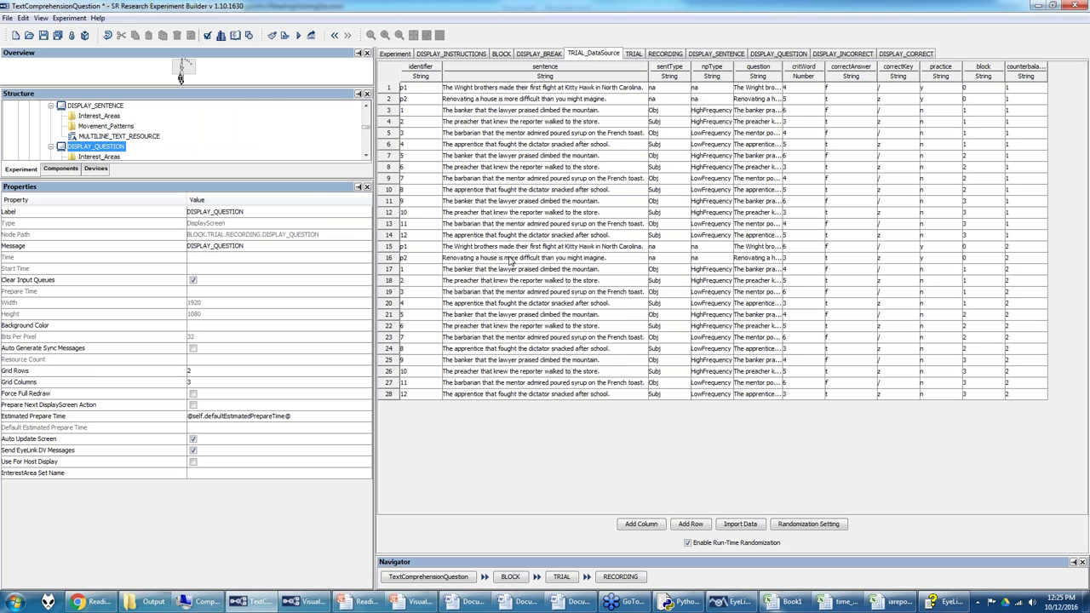
left_click(23, 18)
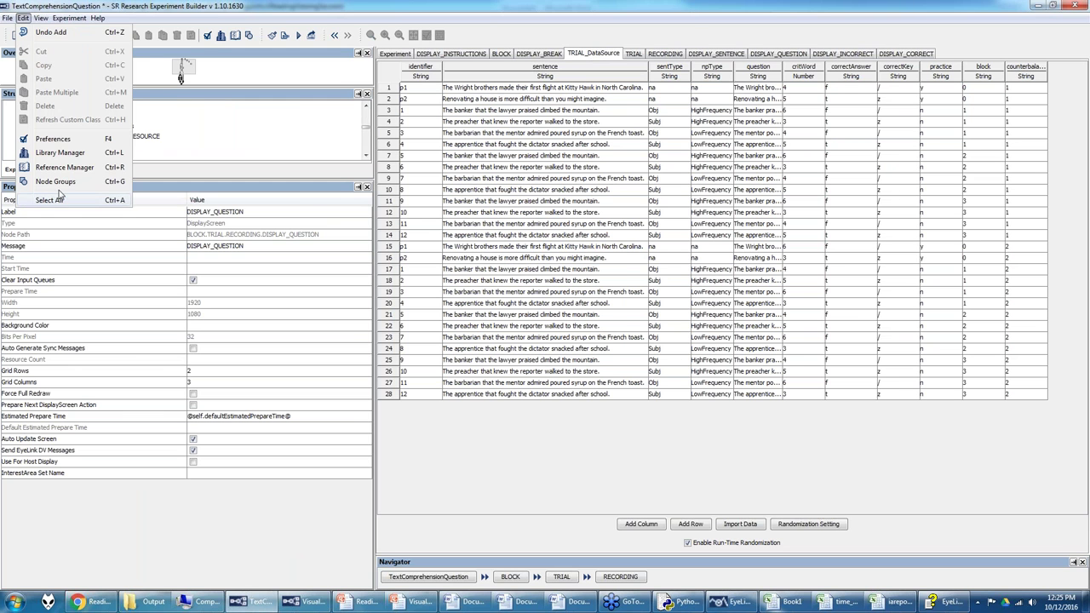
left_click(58, 140)
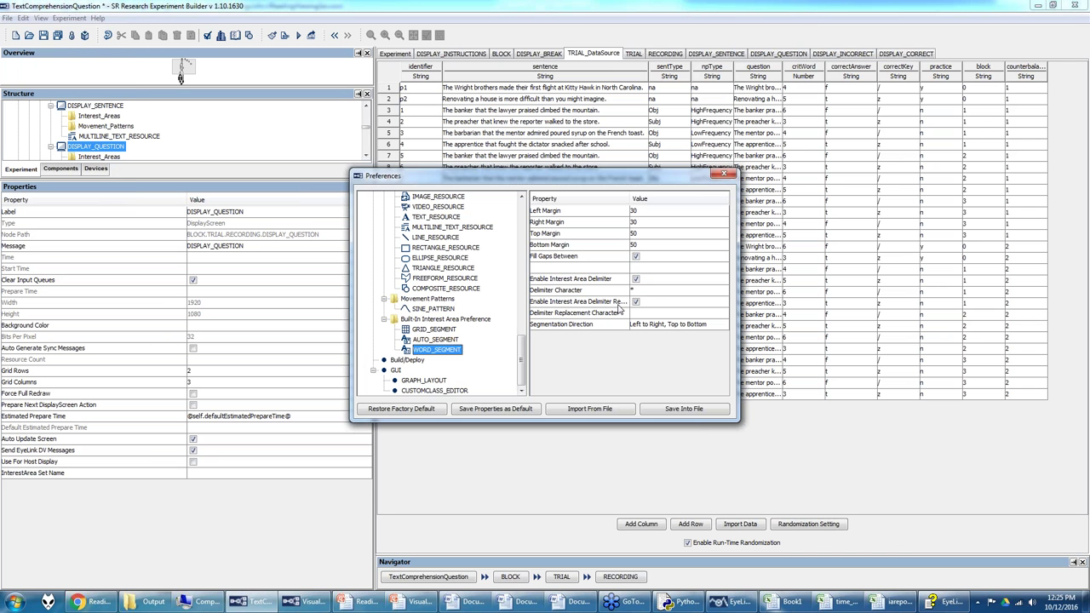
left_click(724, 174)
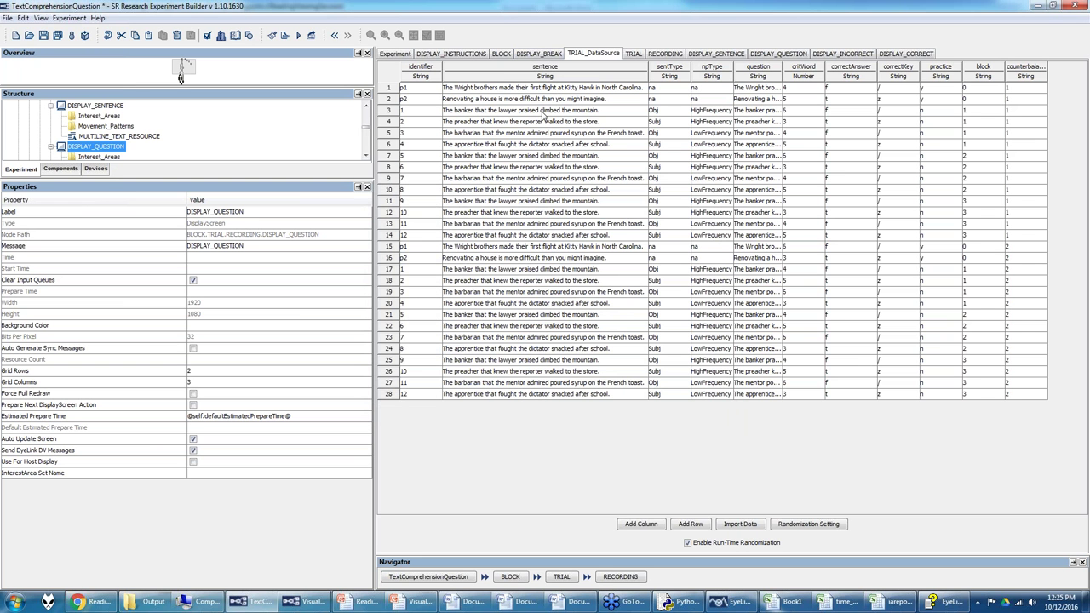
left_click(732, 601)
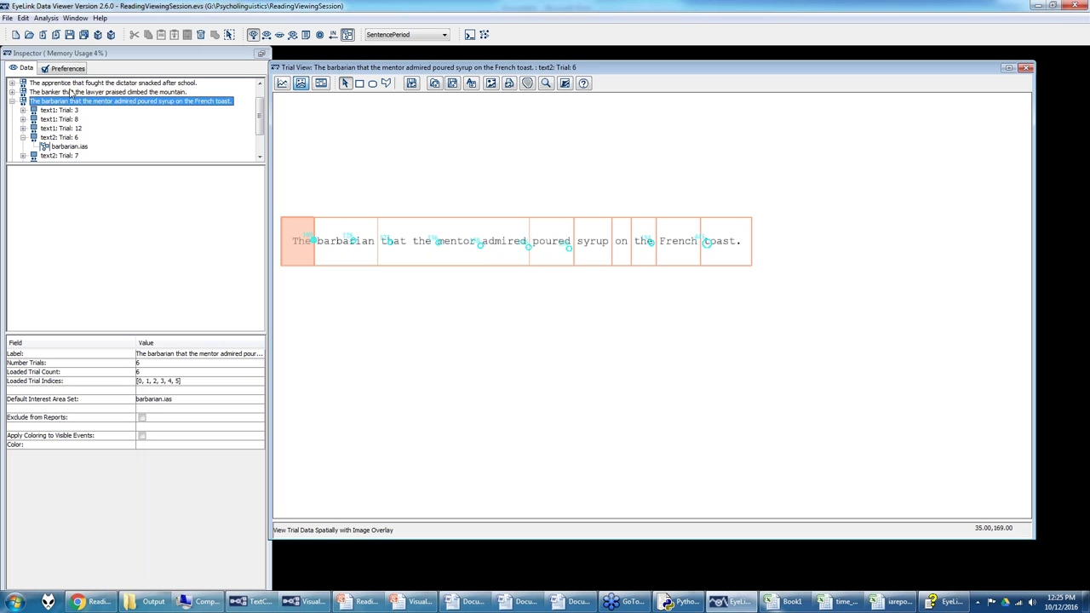
Step: Browse File > Import Data, then show Trial 6 properties: text2.edf, 4883 ms duration
left_click(23, 18)
mouse_move(7, 18)
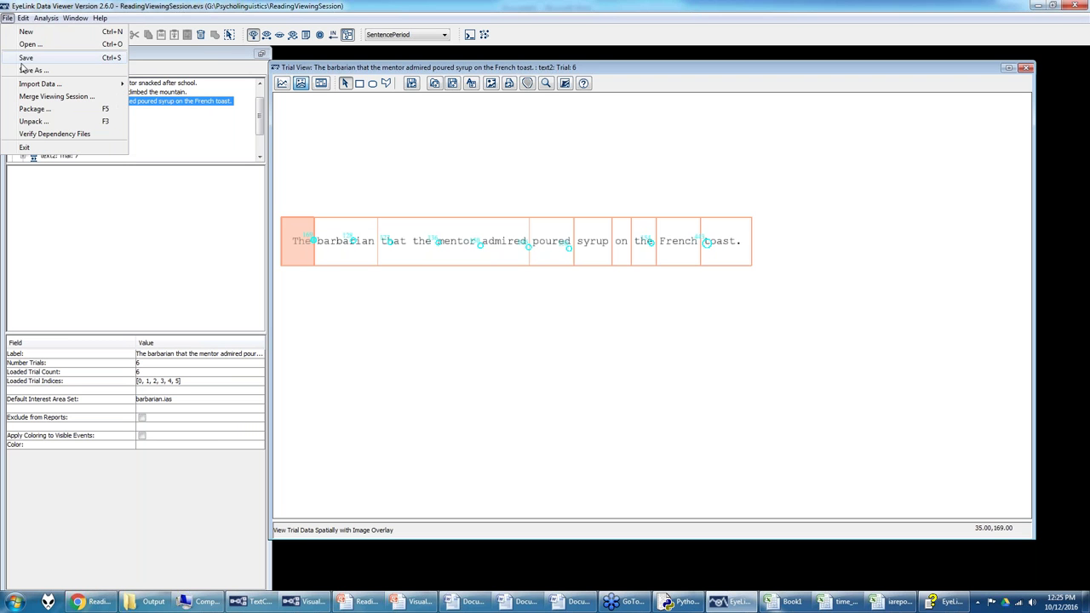
mouse_move(43, 84)
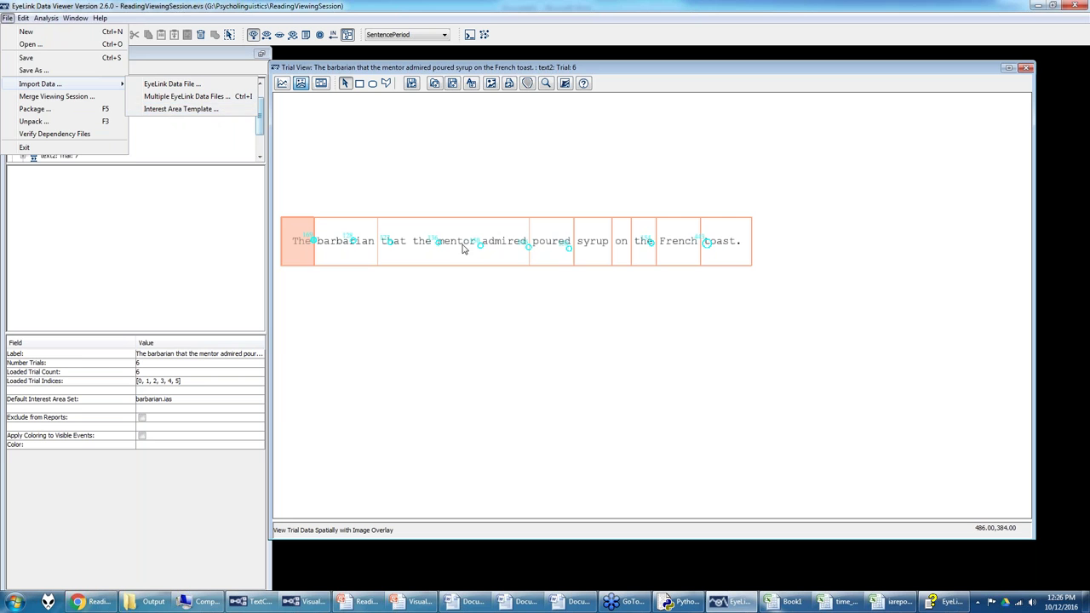
left_click(482, 207)
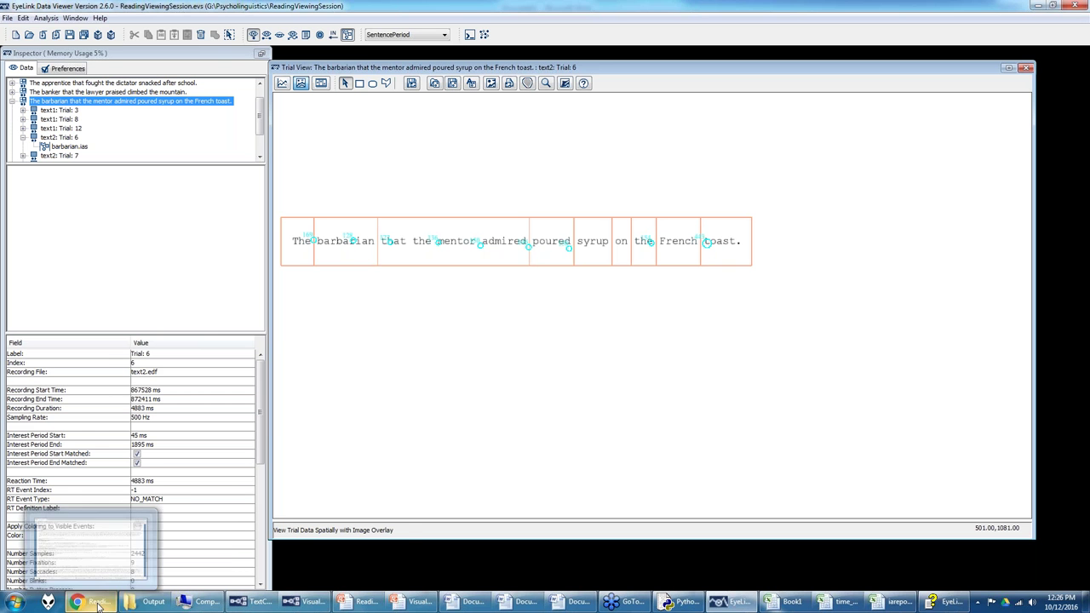
Step: Scroll the Reading Measures forum post and highlight 'Fixation Report'
mouse_move(260, 607)
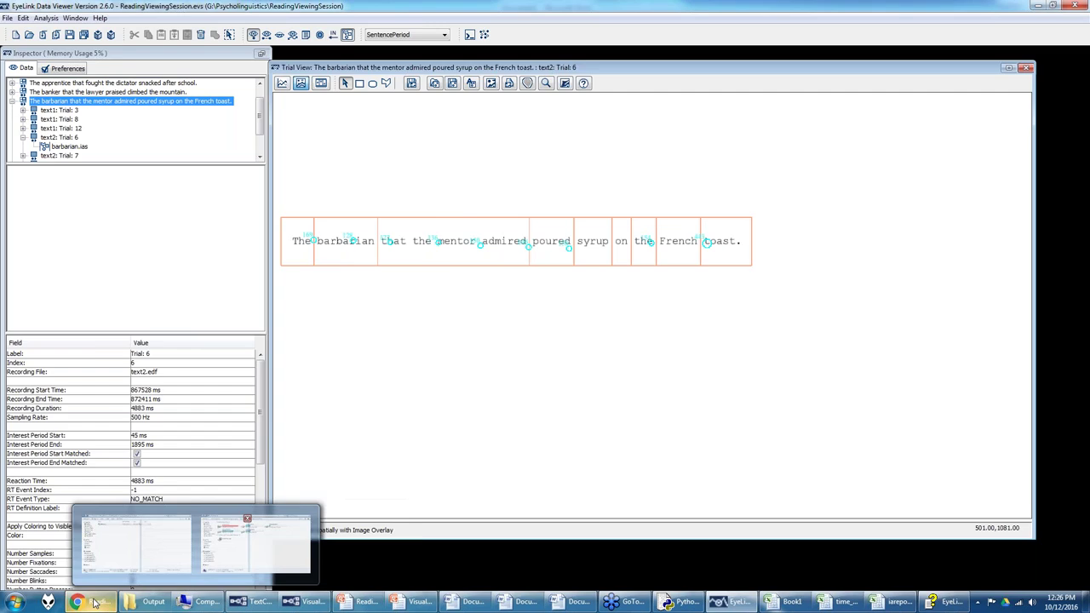
left_click(136, 546)
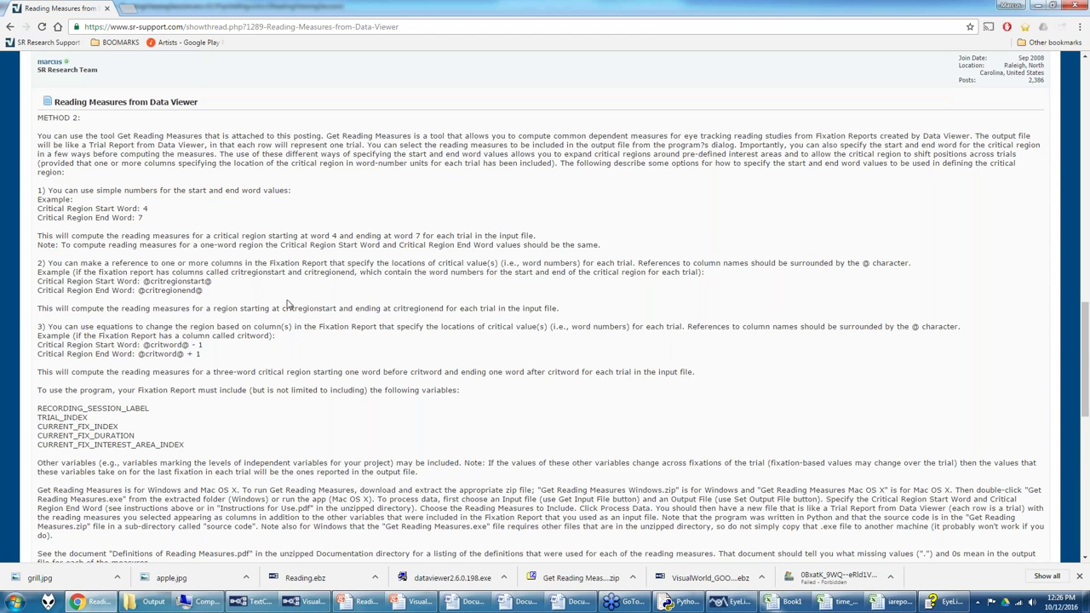
scroll(288, 305, "down", 3)
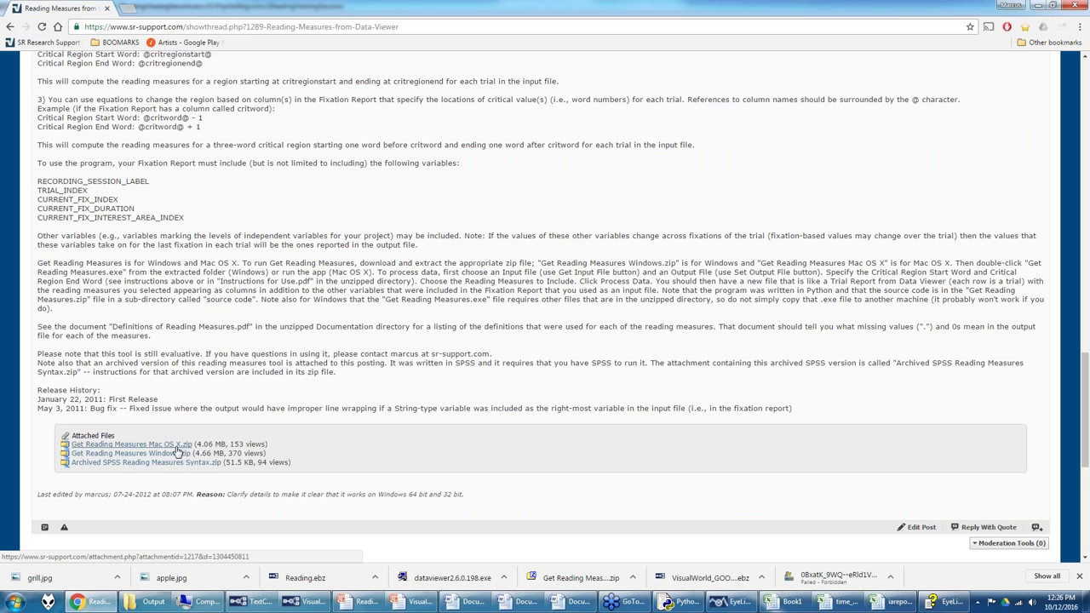
scroll(410, 292, "up", 1)
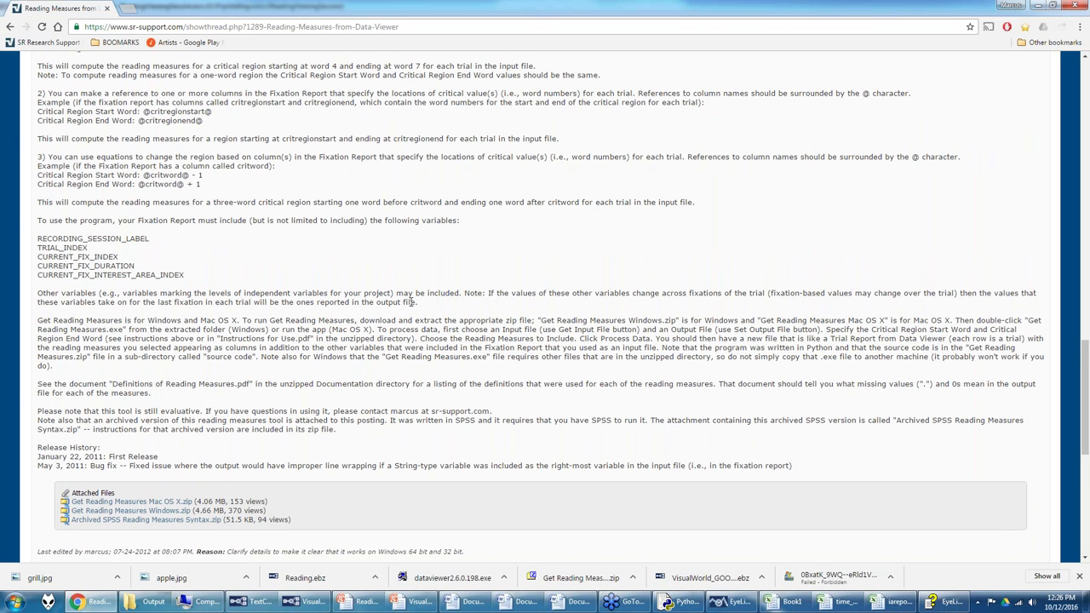
scroll(410, 302, "up", 1)
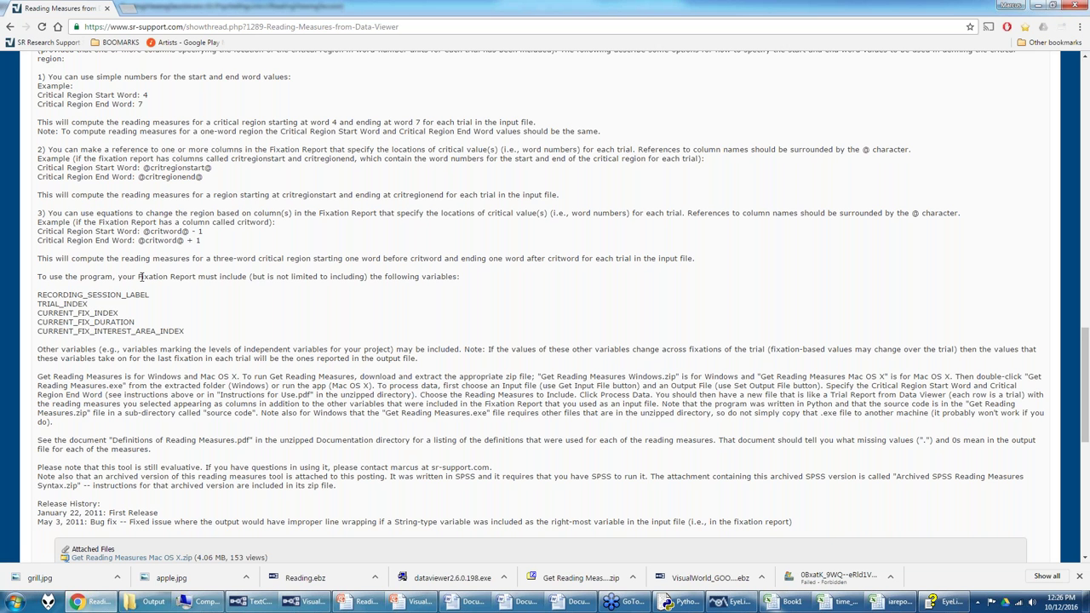
left_click_drag(141, 276, 201, 279)
Step: Peek at the Output folder holding iareport1.xls, then return to EyeLink Data Viewer
scroll(133, 313, "down", 2)
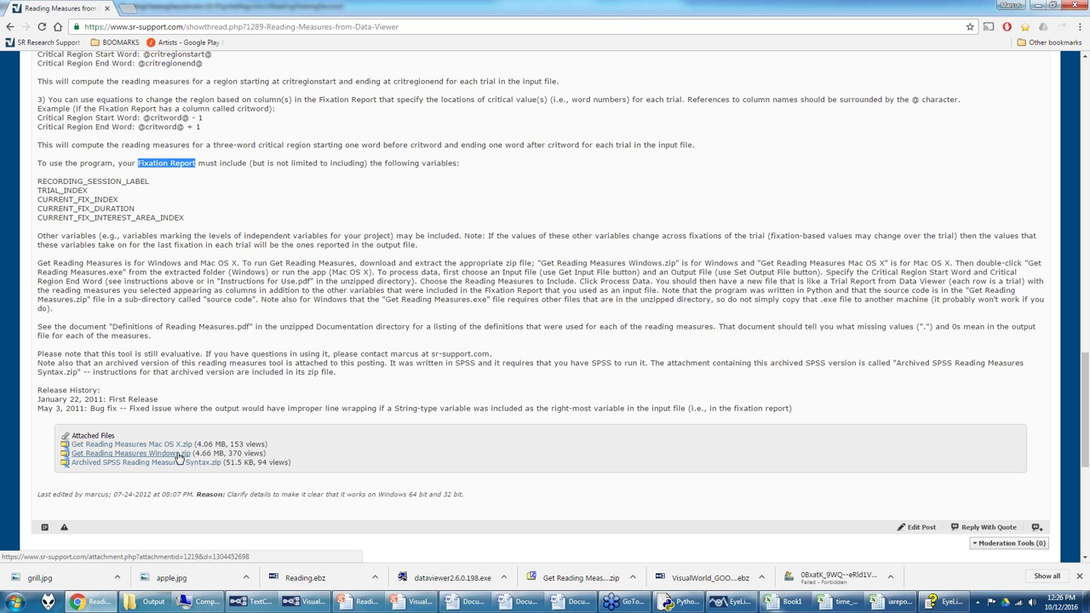
left_click(146, 603)
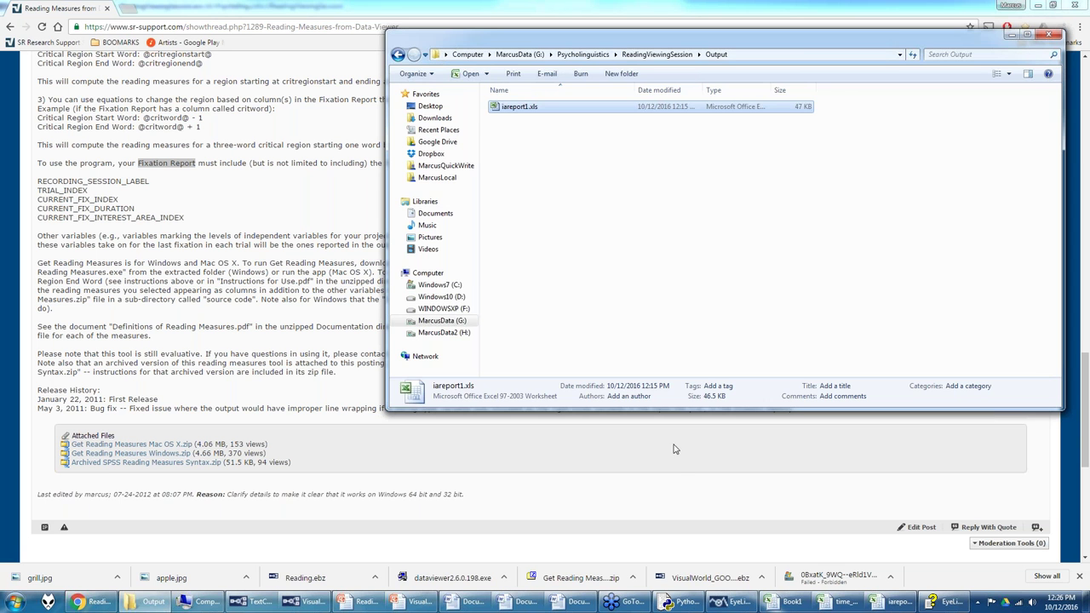
left_click(204, 317)
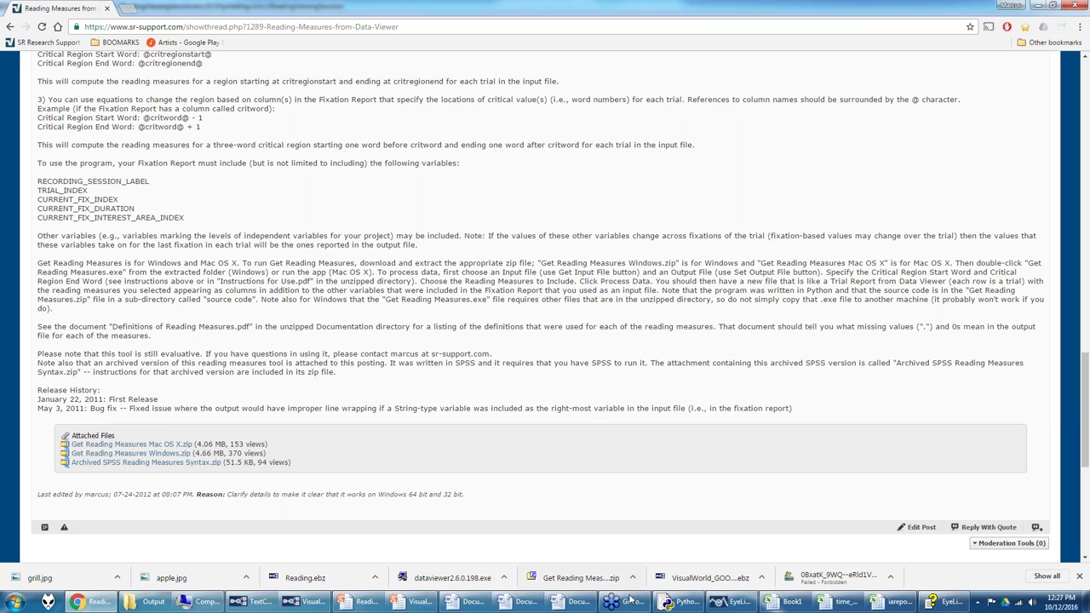
left_click(734, 602)
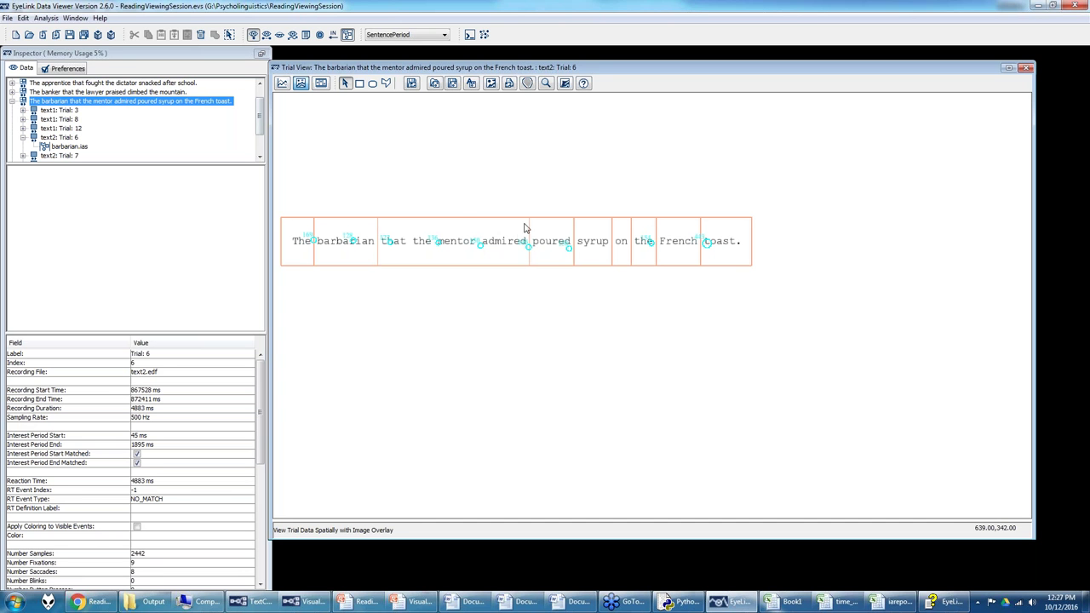
Step: Open the Fixation Output Report dialog via Analysis > Reports > Fixation Report
scroll(94, 112, "up", 1)
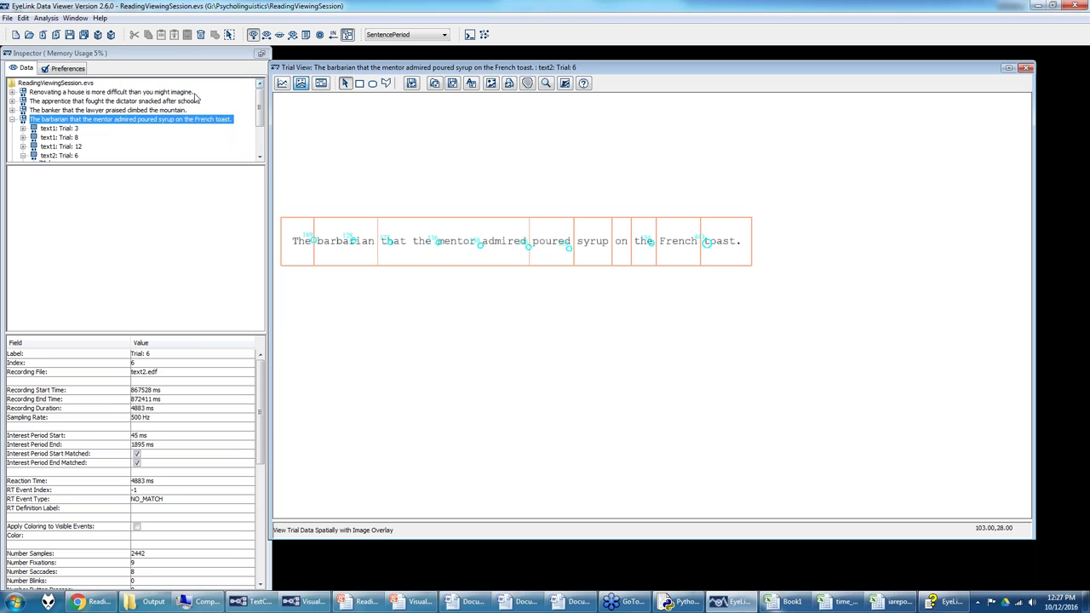
left_click(46, 17)
mouse_move(48, 32)
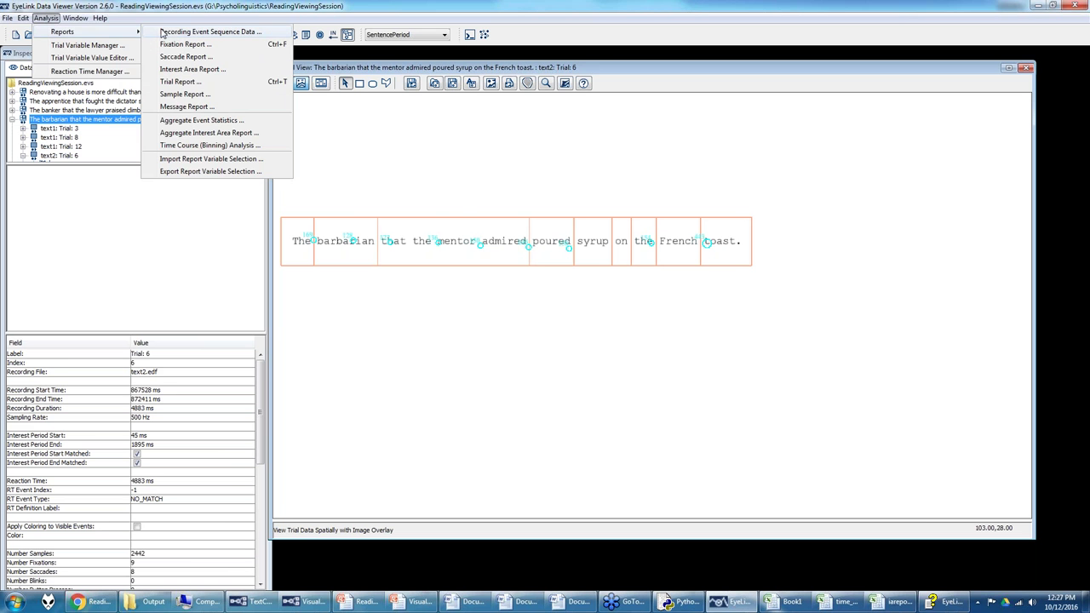
left_click(171, 42)
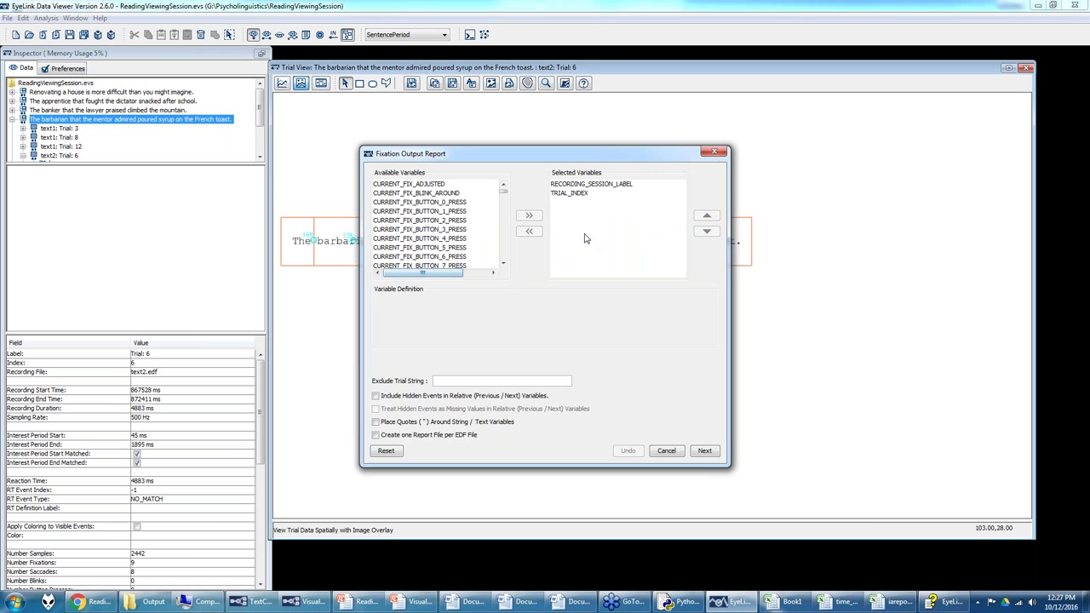
scroll(476, 234, "down", 3)
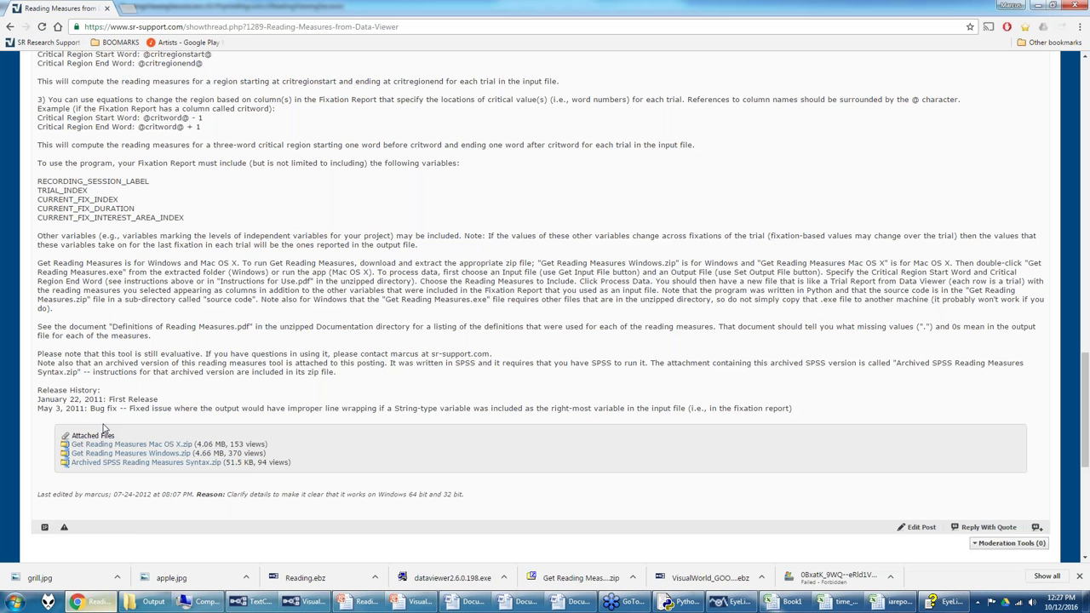
Step: Cross-check the forum post, then scroll Available Variables down to the trial variables
left_click(89, 602)
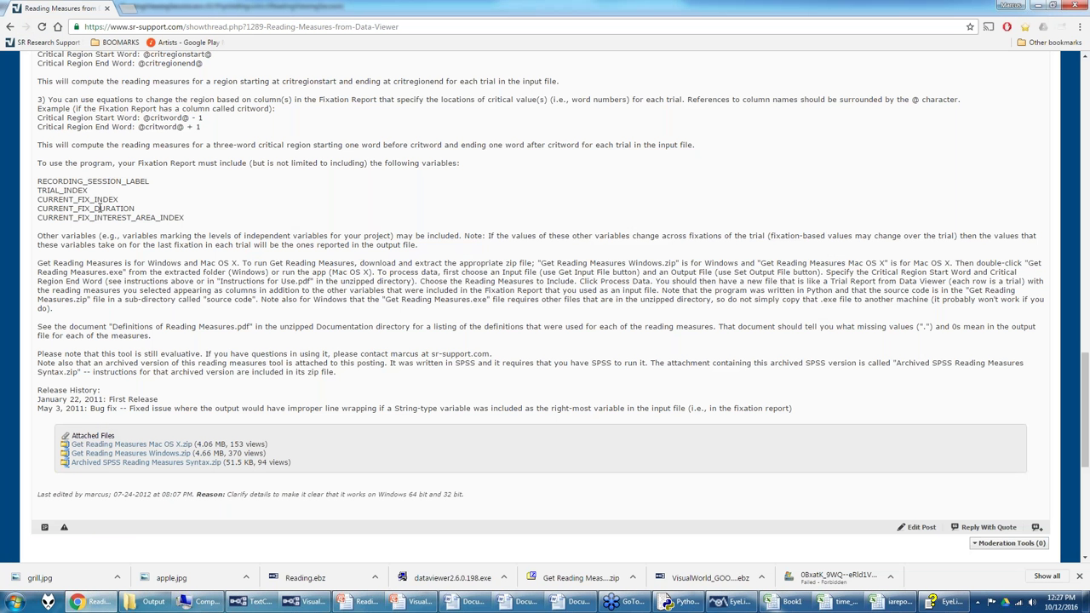
right_click(731, 602)
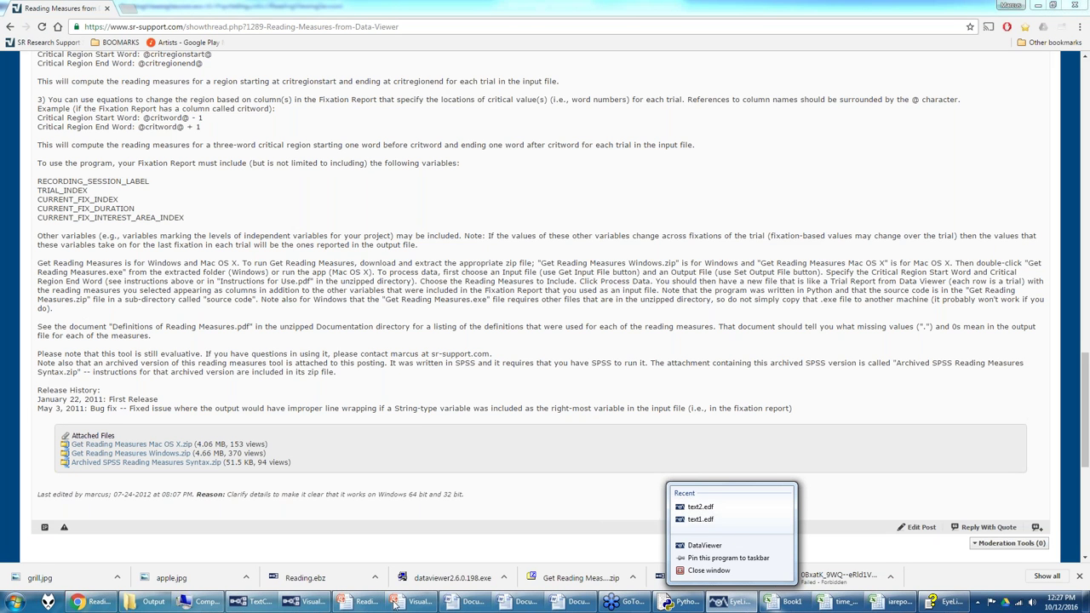
left_click(730, 601)
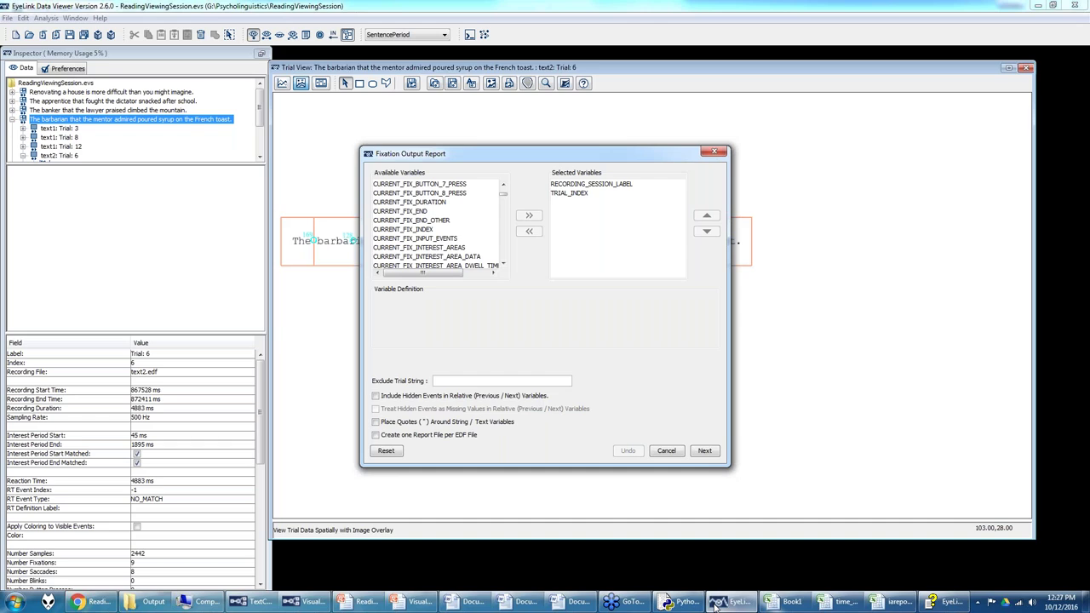
scroll(440, 247, "down", 15)
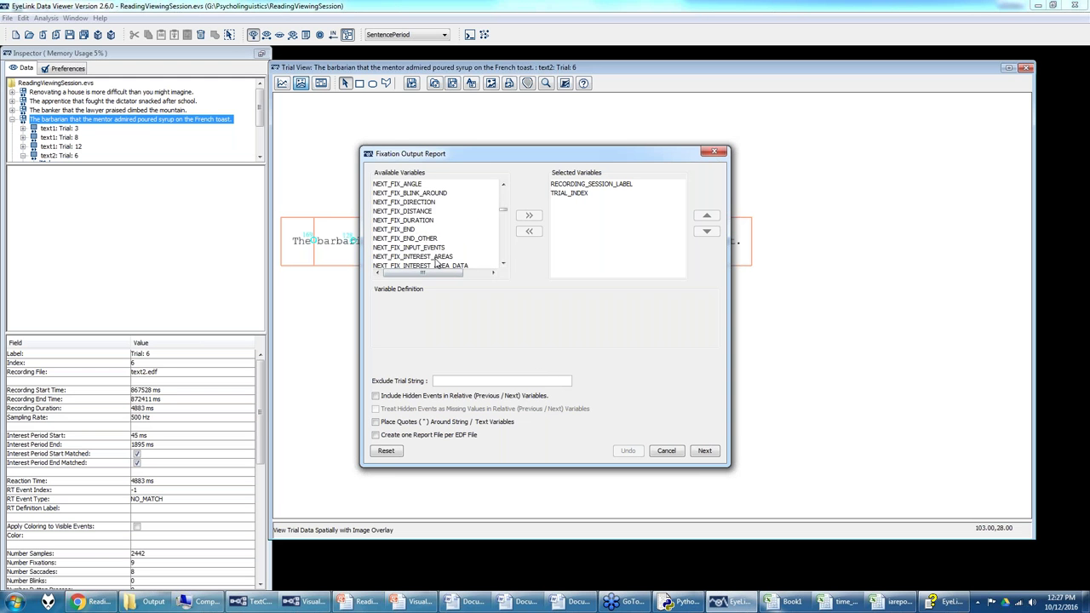
scroll(435, 262, "down", 8)
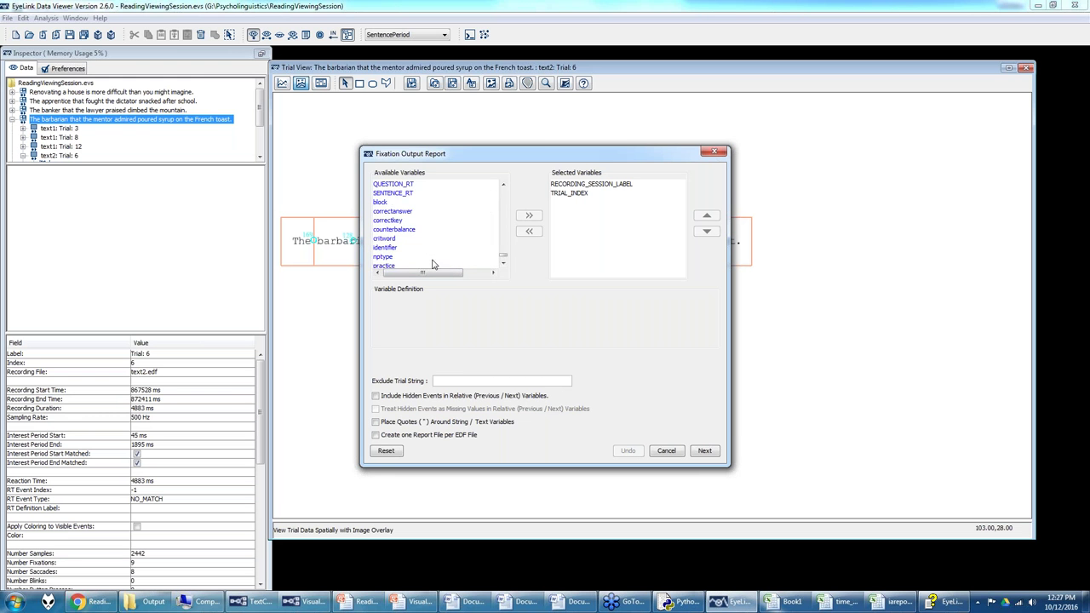
scroll(408, 225, "up", 1)
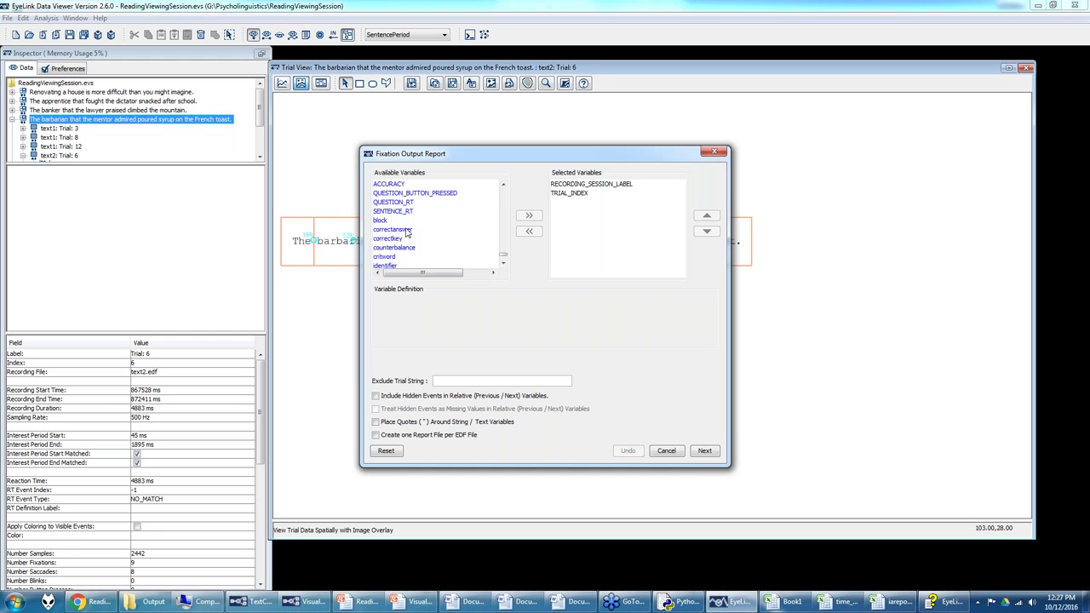
scroll(419, 244, "up", 1)
scroll(419, 244, "down", 2)
Step: Add nptype and senttype to the report variables after checking names in Experiment Builder
left_click(399, 247)
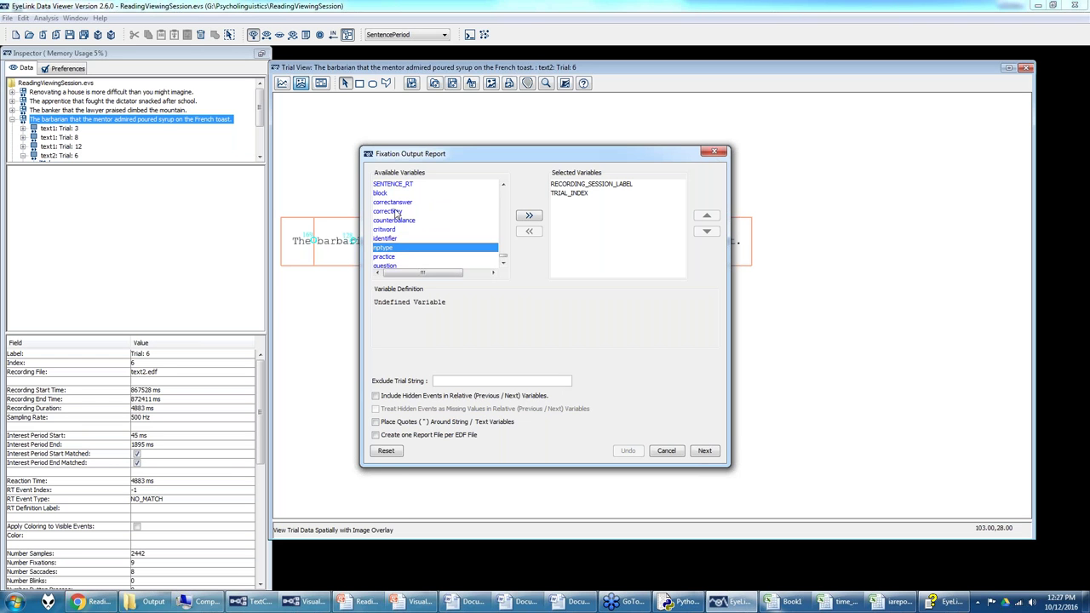
scroll(396, 246, "down", 1)
left_click(397, 263, "ctrl")
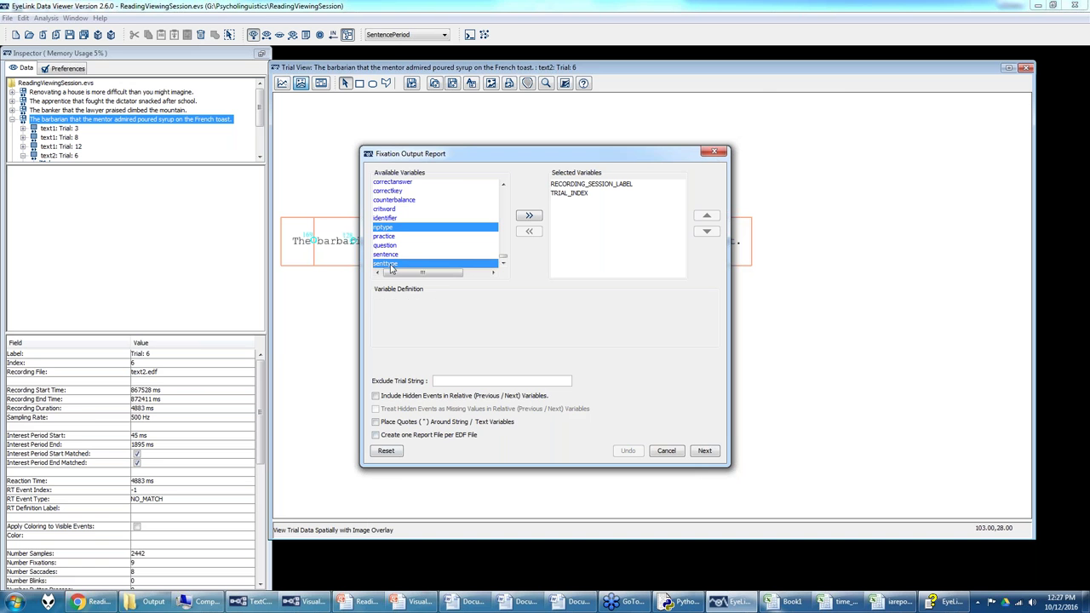
left_click(253, 601)
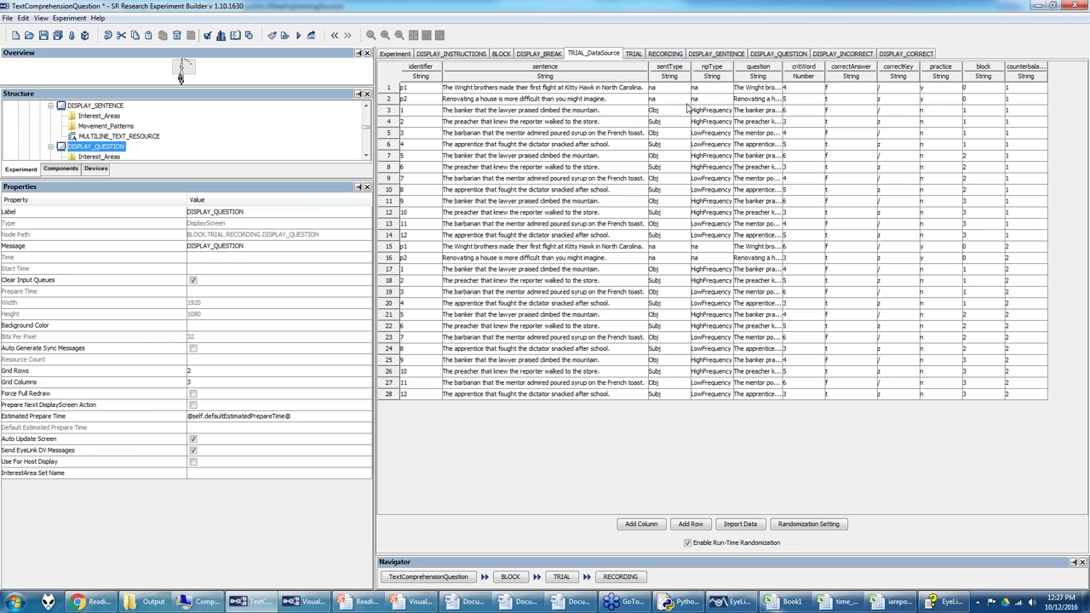
left_click(734, 607)
left_click(527, 217)
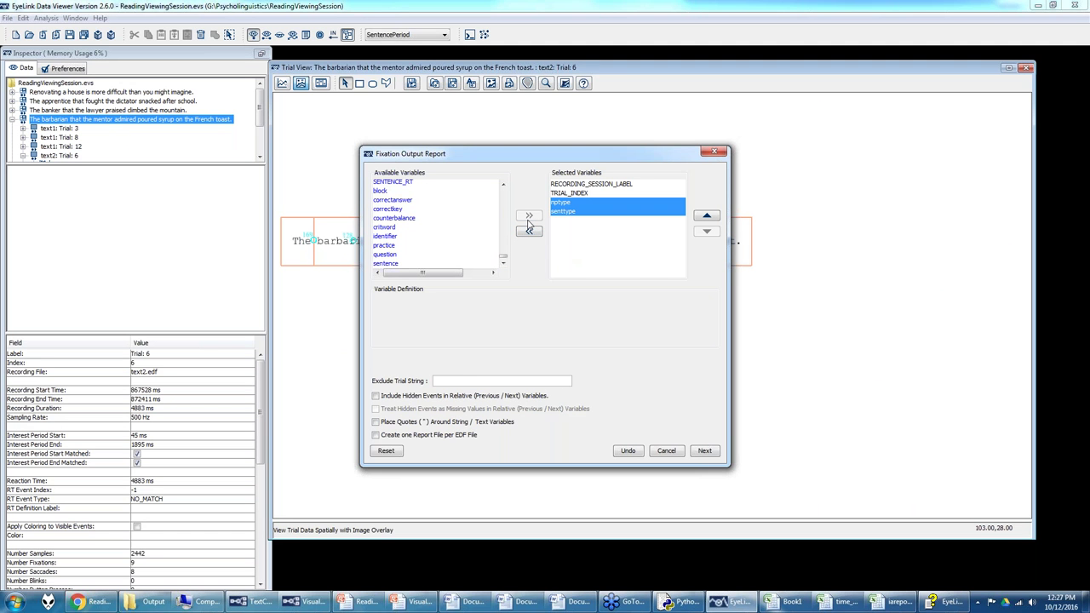
Step: Close the foobar2000 music player and cancel the Fixation Output Report dialog
left_click(48, 601)
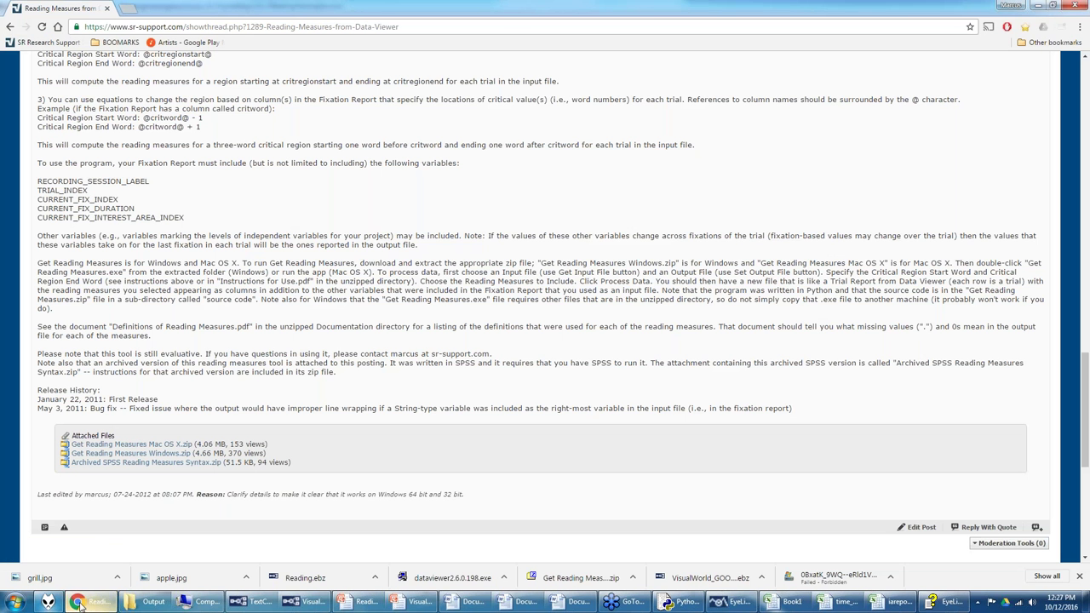
mouse_move(68, 603)
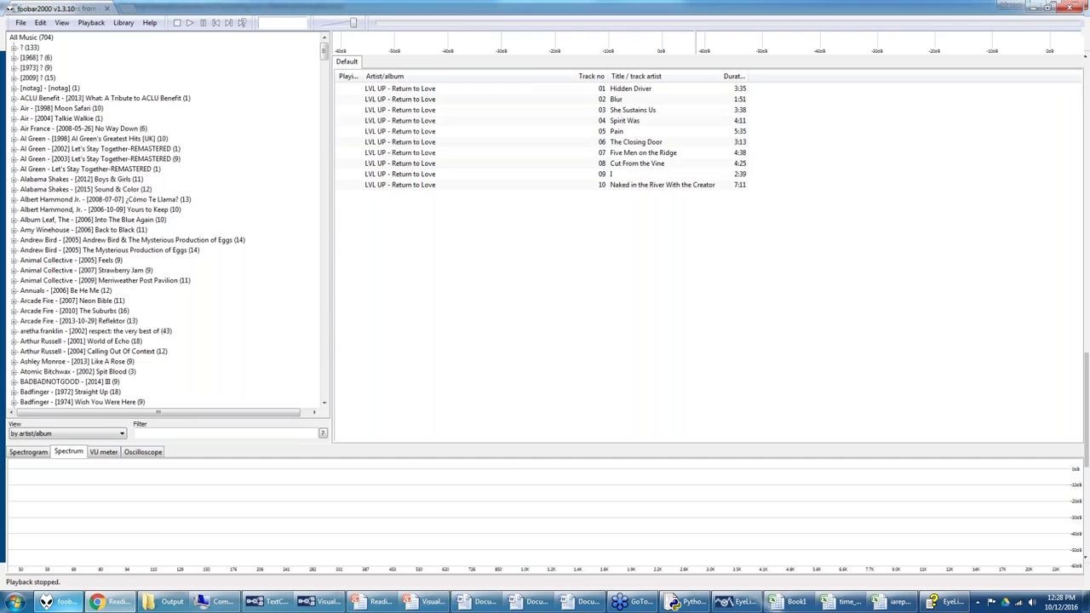
left_click(136, 540)
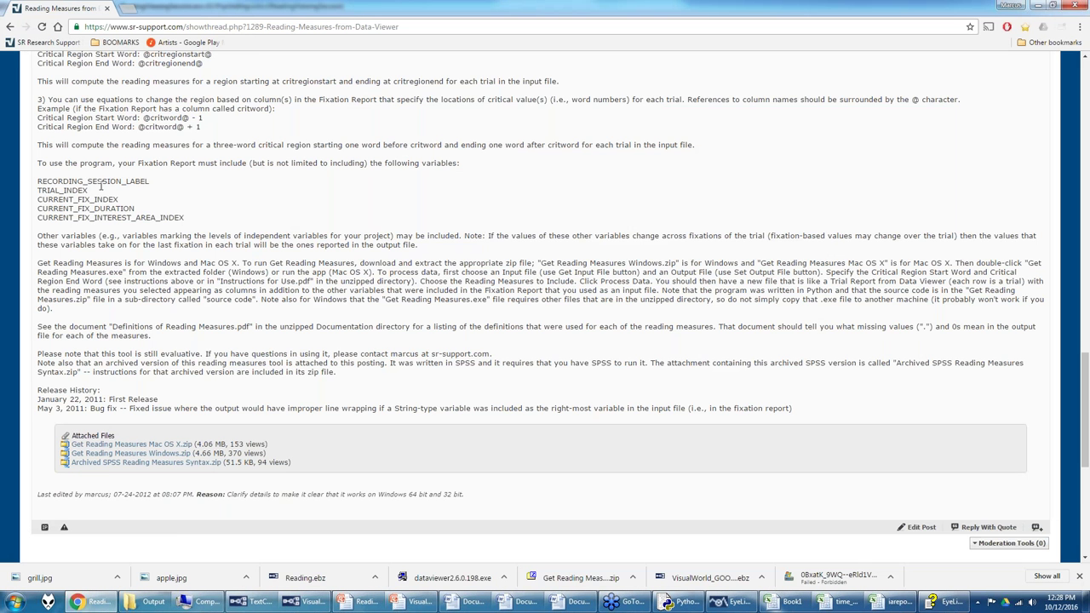
left_click(729, 602)
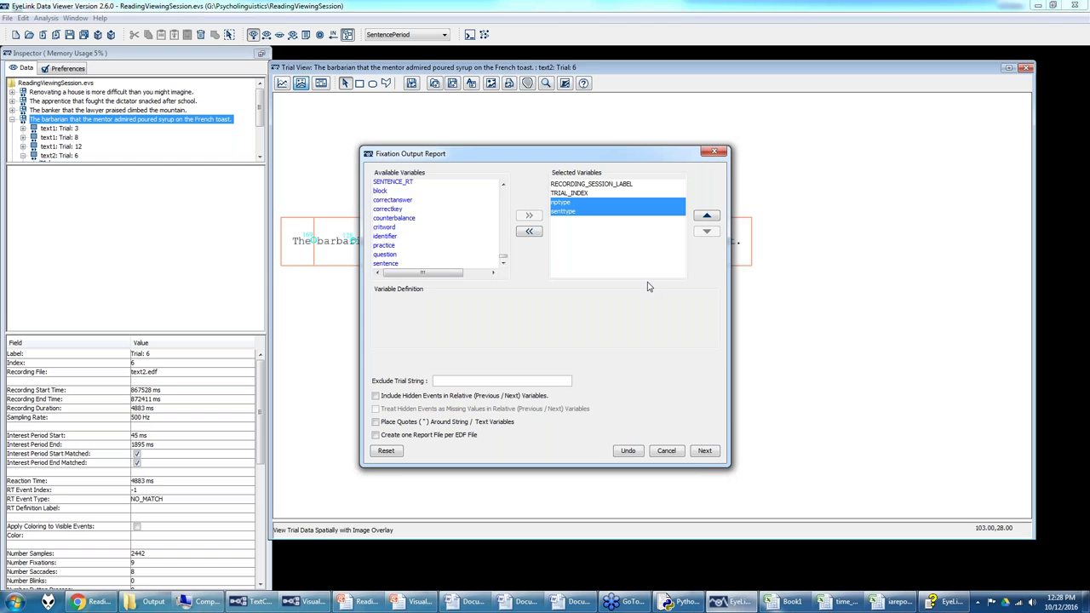
left_click(666, 450)
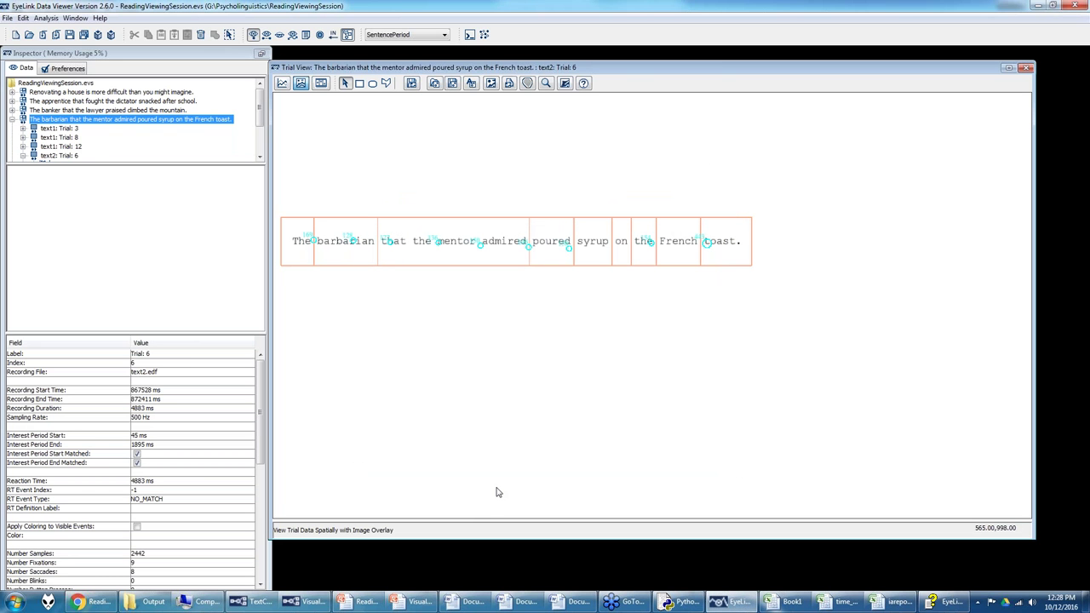
Step: Go from Output to Psycholinguistics > Get Reading Measures Windows and launch Get Reading Measures.exe
left_click(149, 602)
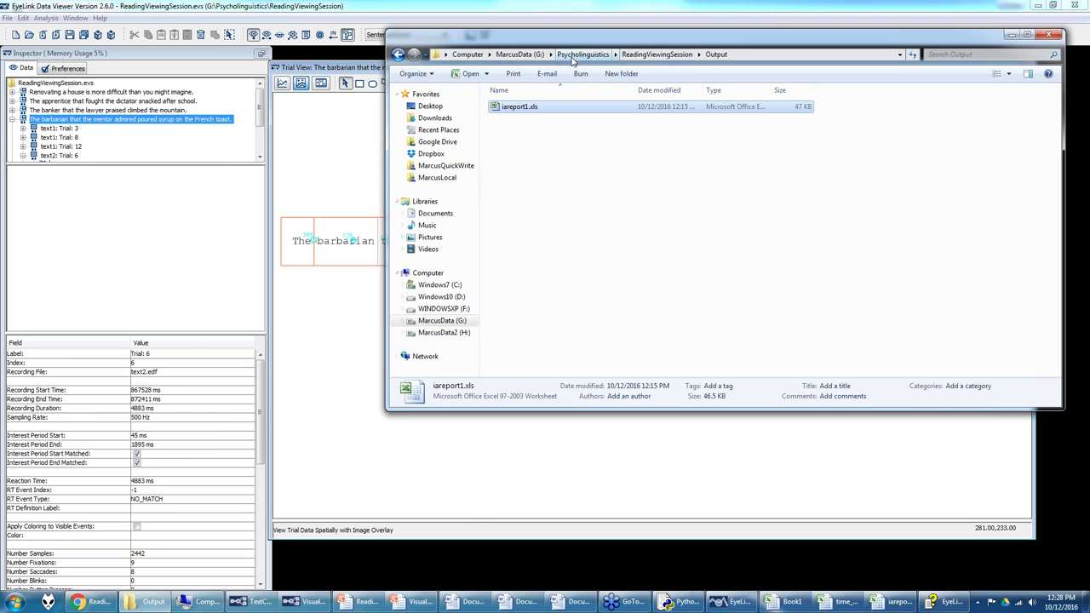
left_click(562, 56)
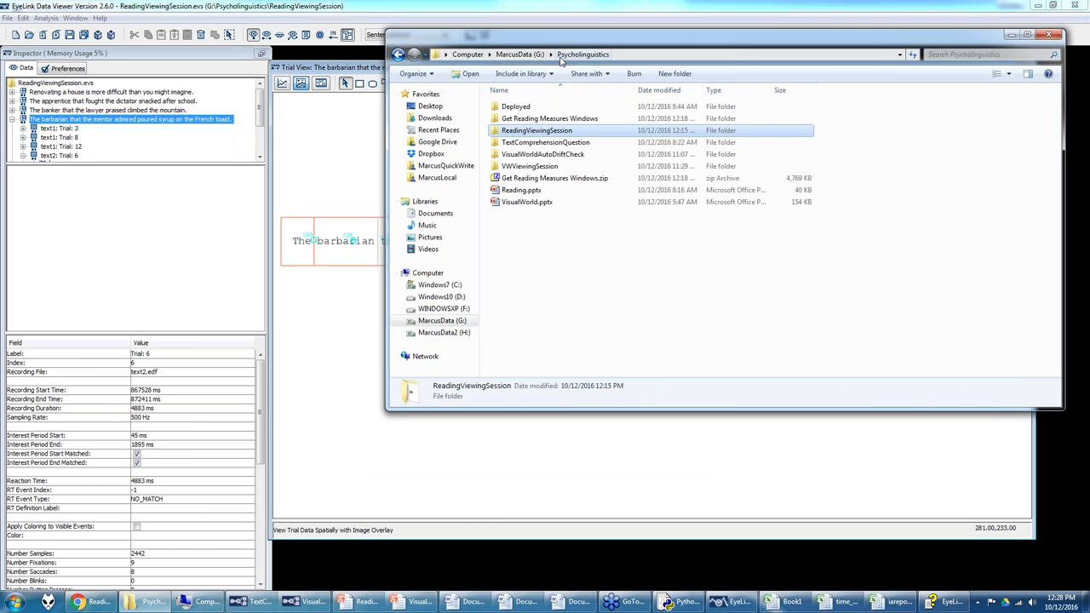
left_click(519, 119)
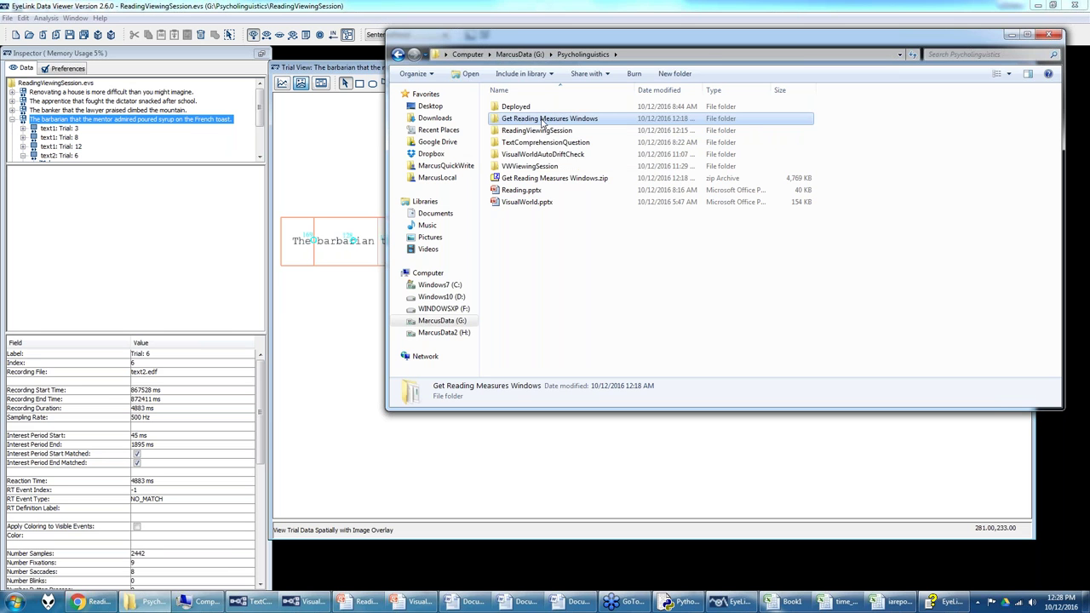
double_click(542, 121)
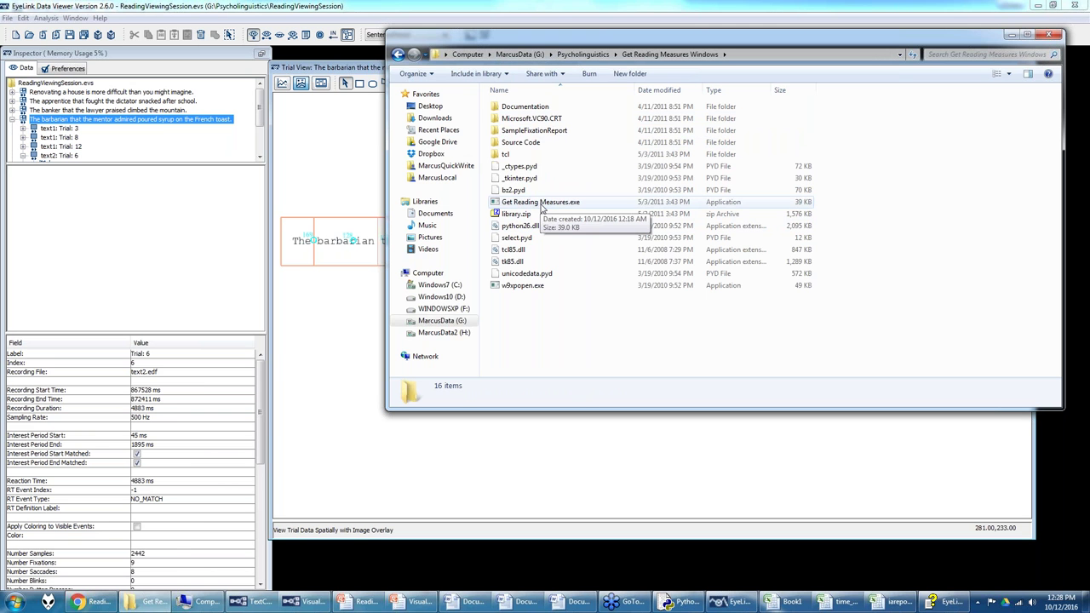
double_click(542, 204)
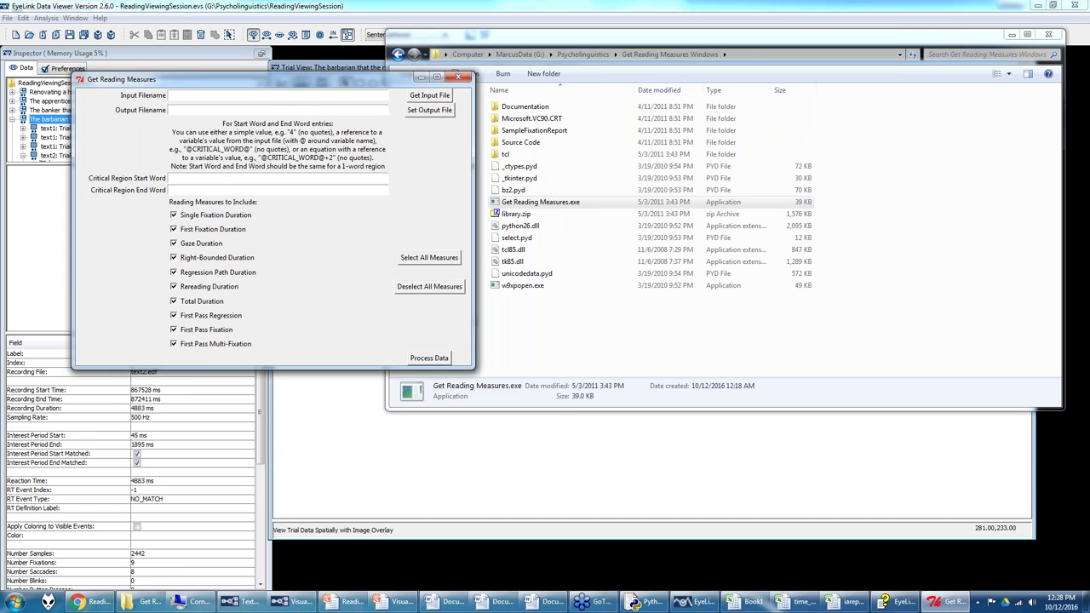
Step: Move the Get Reading Measures window aside and open the SampleFixationReport folder
left_click_drag(220, 83, 341, 176)
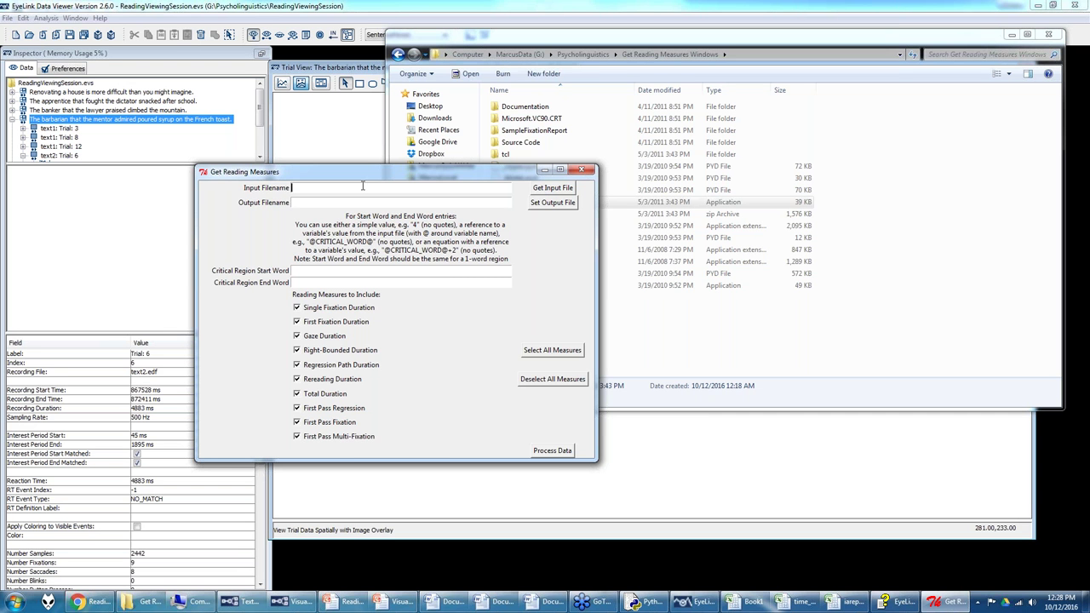
left_click_drag(423, 177, 399, 203)
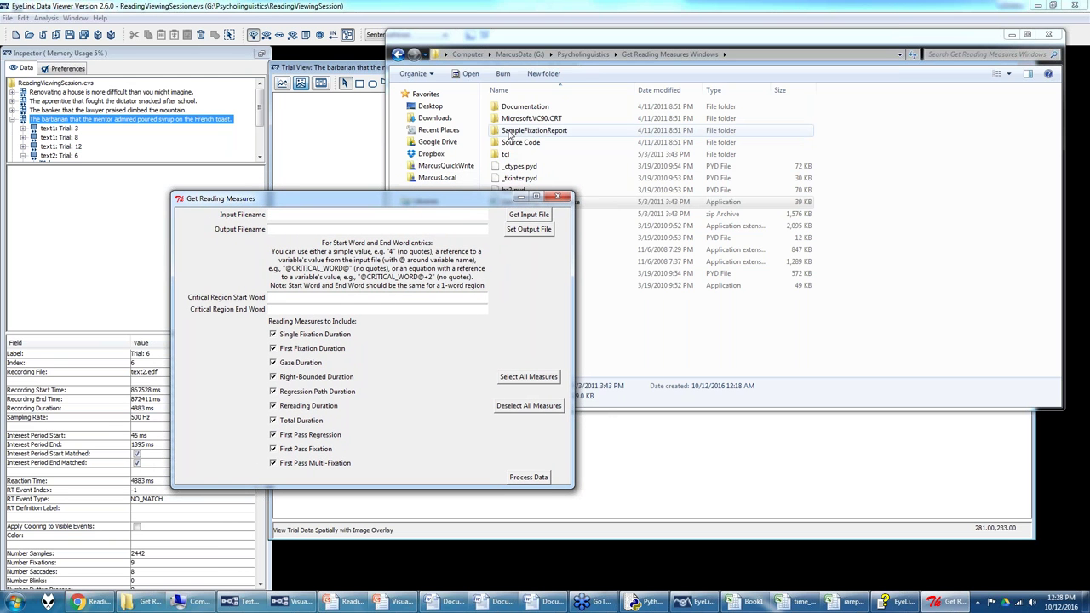
left_click(510, 132)
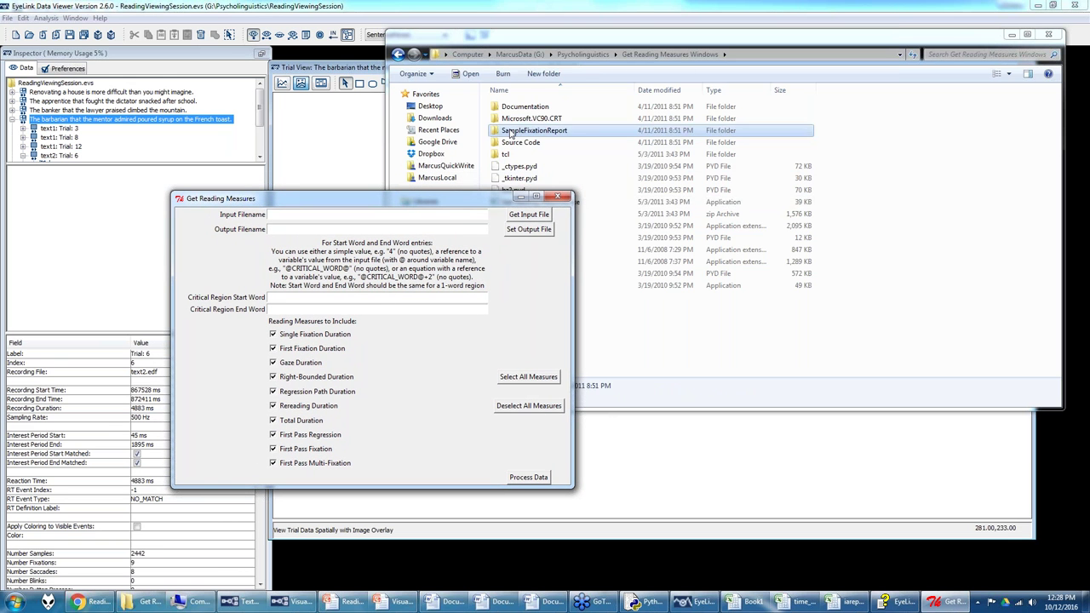
right_click(518, 133)
left_click(546, 136)
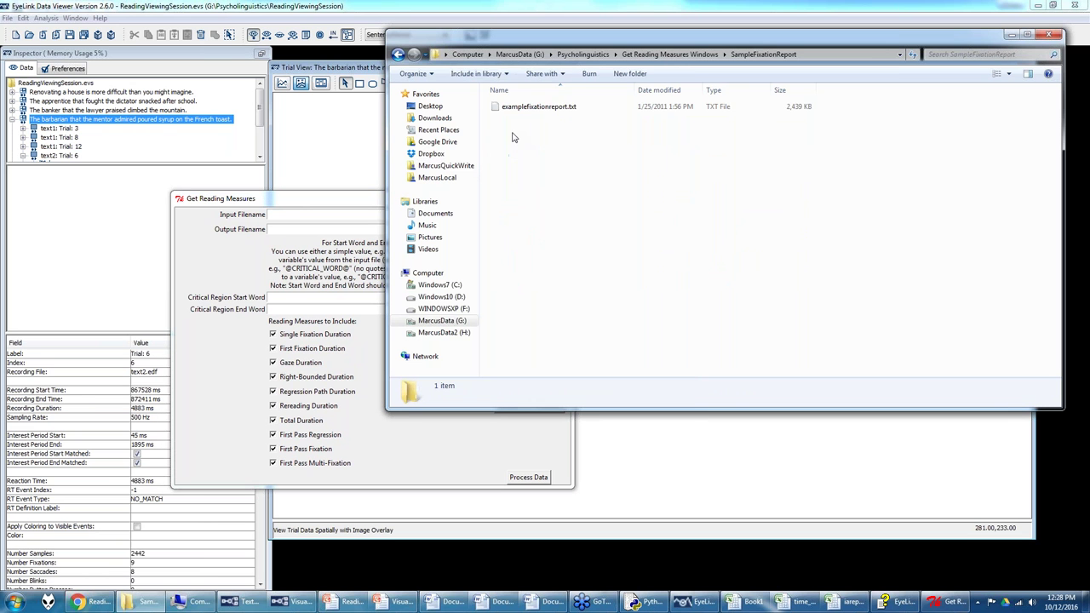
Step: Open examplefixationreport.txt with Microsoft Office Excel
right_click(523, 108)
mouse_move(558, 189)
left_click(743, 188)
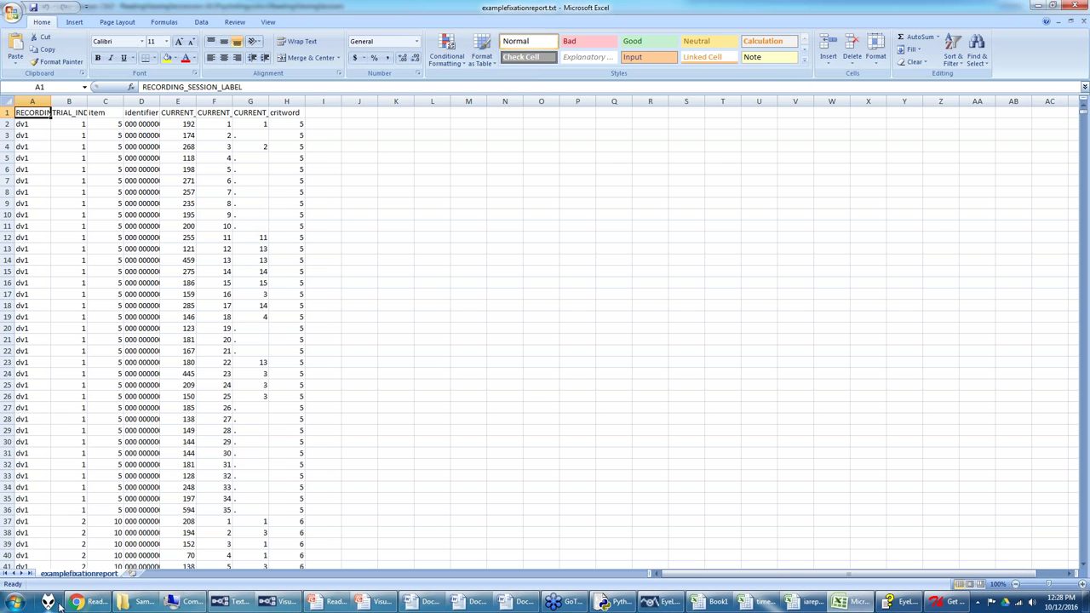
Step: Compare examplefixationreport with Chrome, iareport1, Book1 and time_course_1, then bring Get Reading Measures forward
left_click(88, 602)
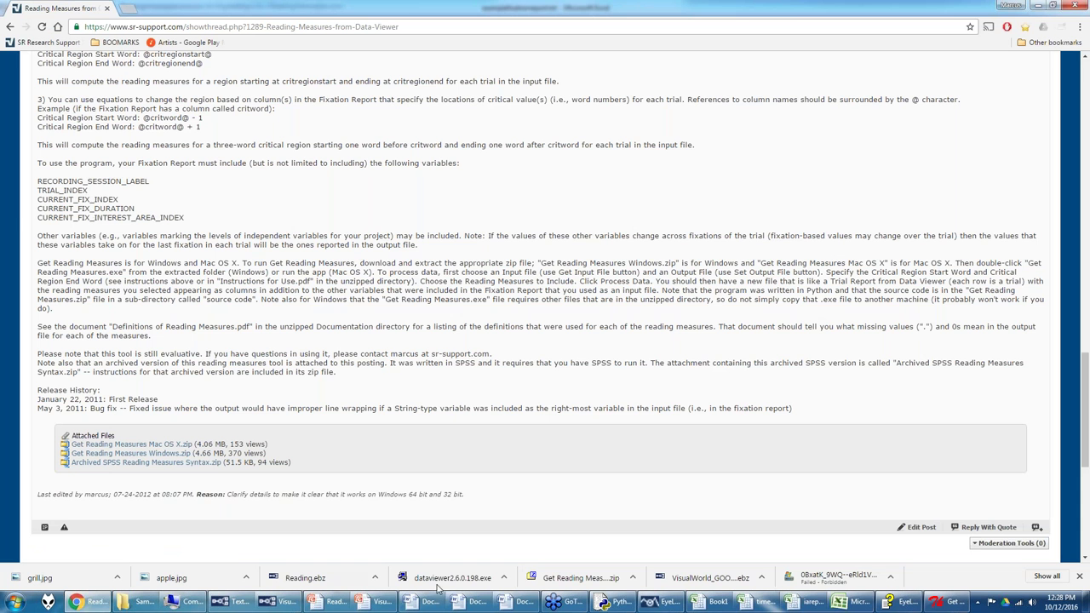
left_click(815, 607)
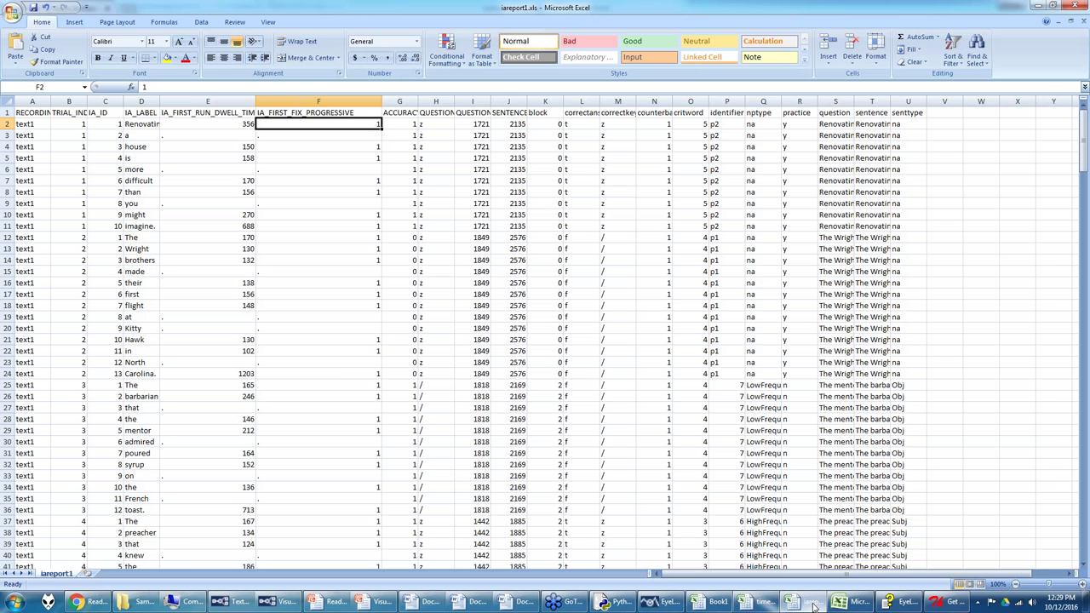
left_click(767, 606)
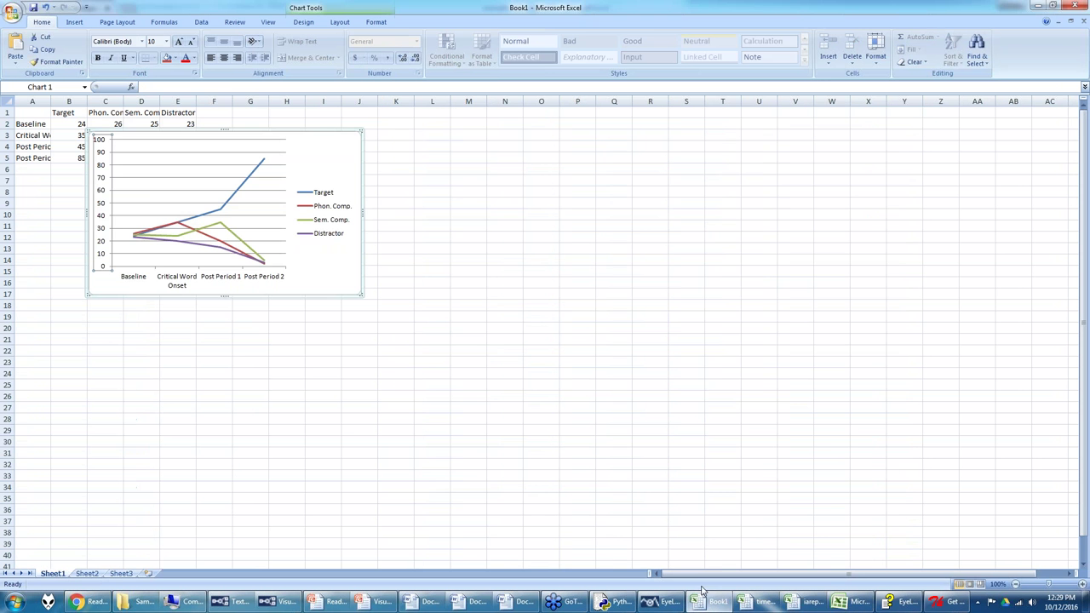
left_click(756, 605)
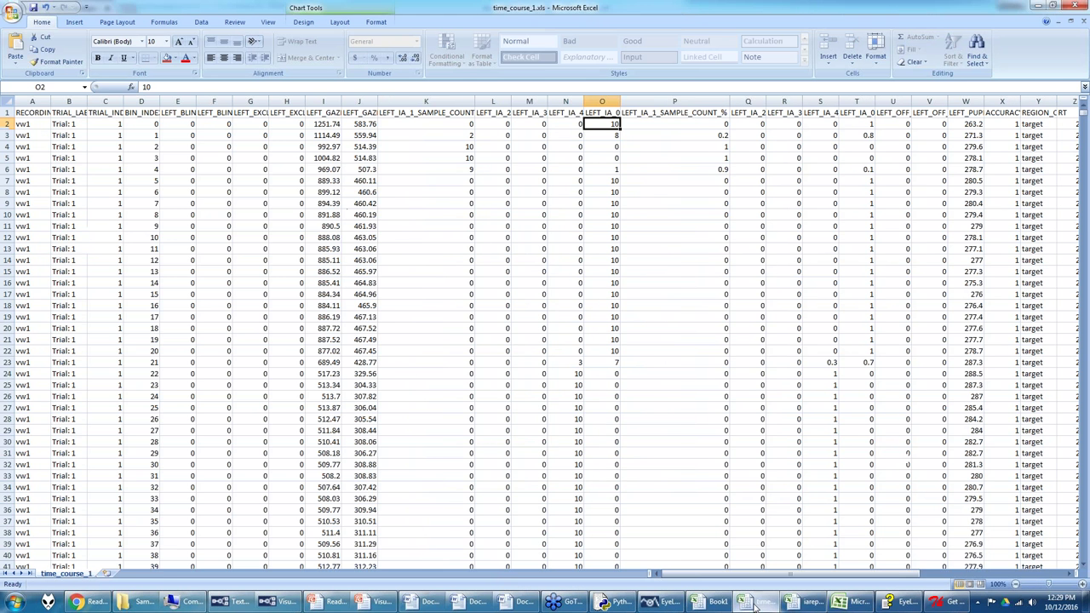
left_click(843, 602)
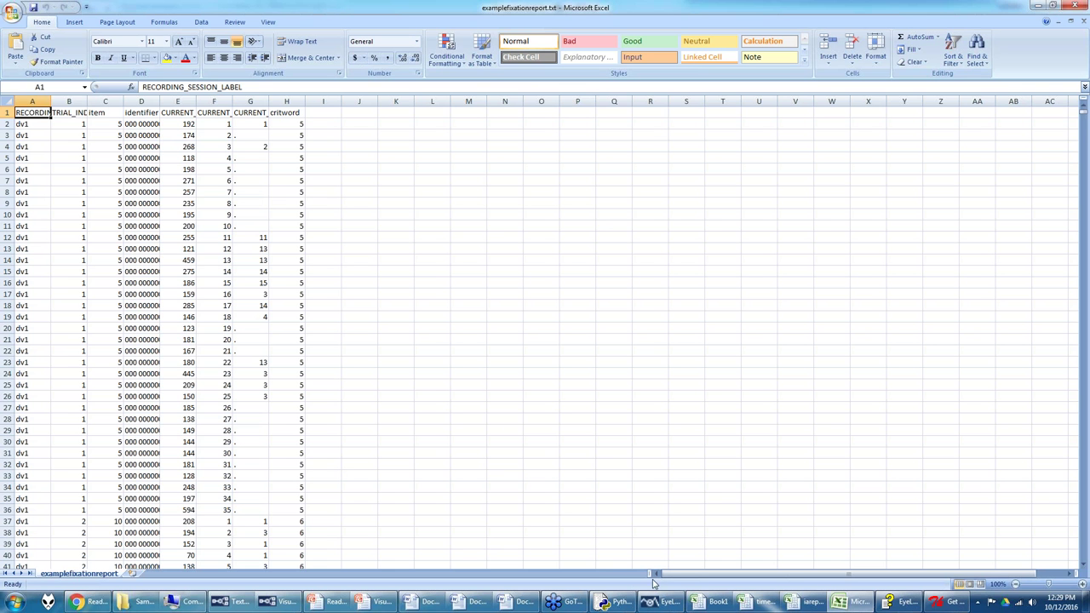
left_click(953, 603)
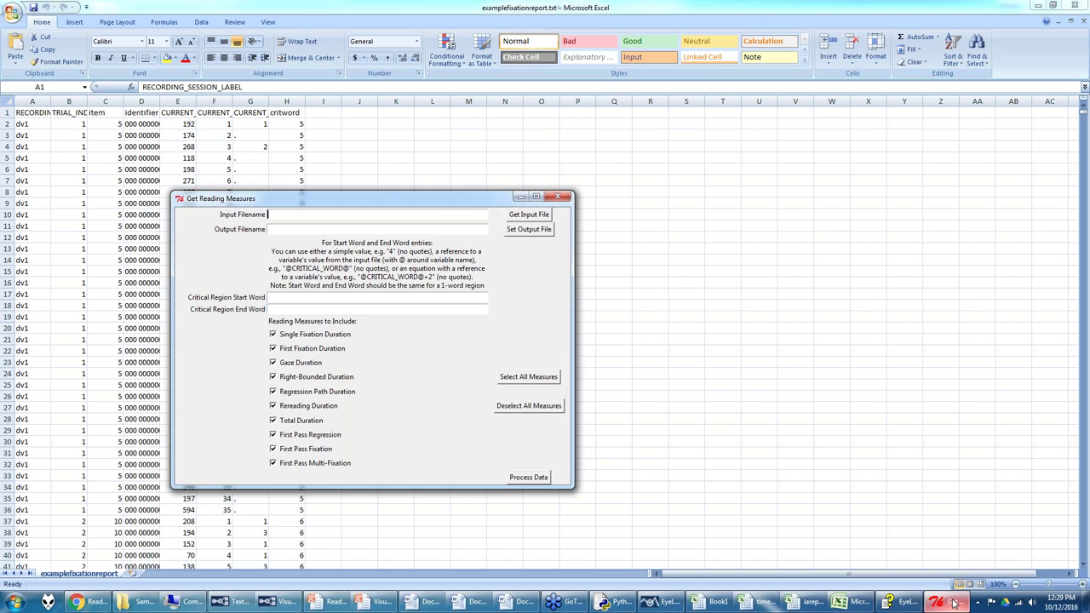
Step: Set SampleFixationReport's examplefixationreport.txt as the Get Reading Measures input file
left_click(516, 216)
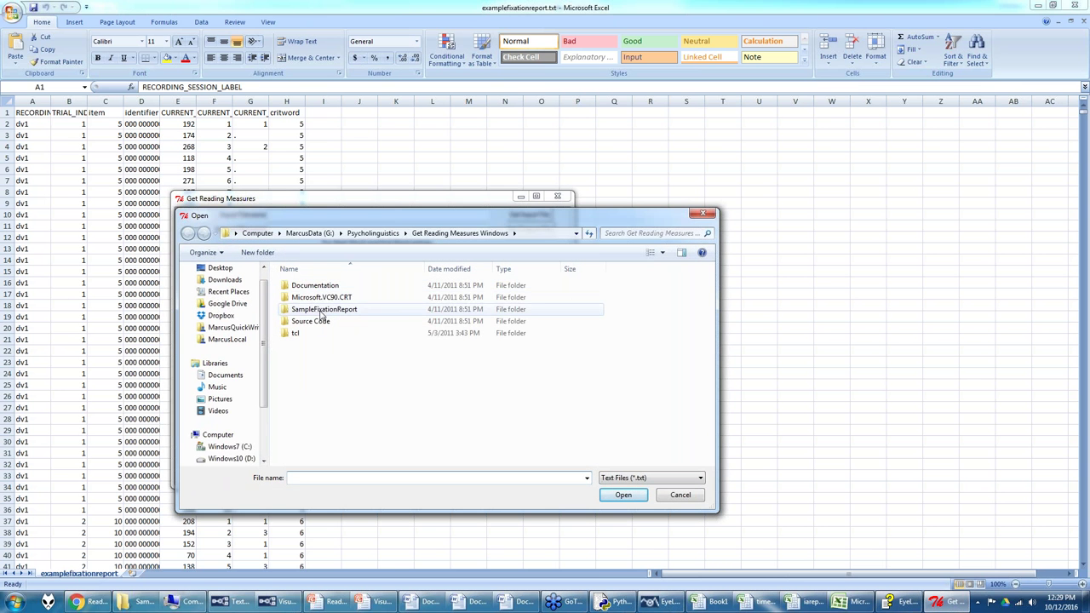
double_click(325, 309)
left_click(327, 288)
double_click(325, 287)
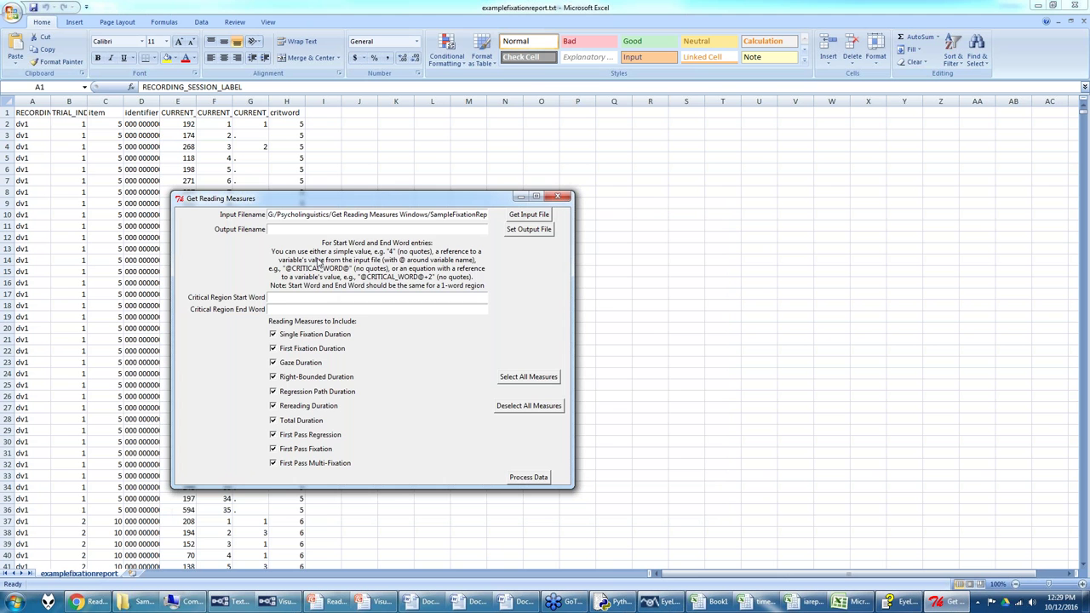
Step: Save the output as region5.txt and set critical region start and end word to 5
left_click(525, 229)
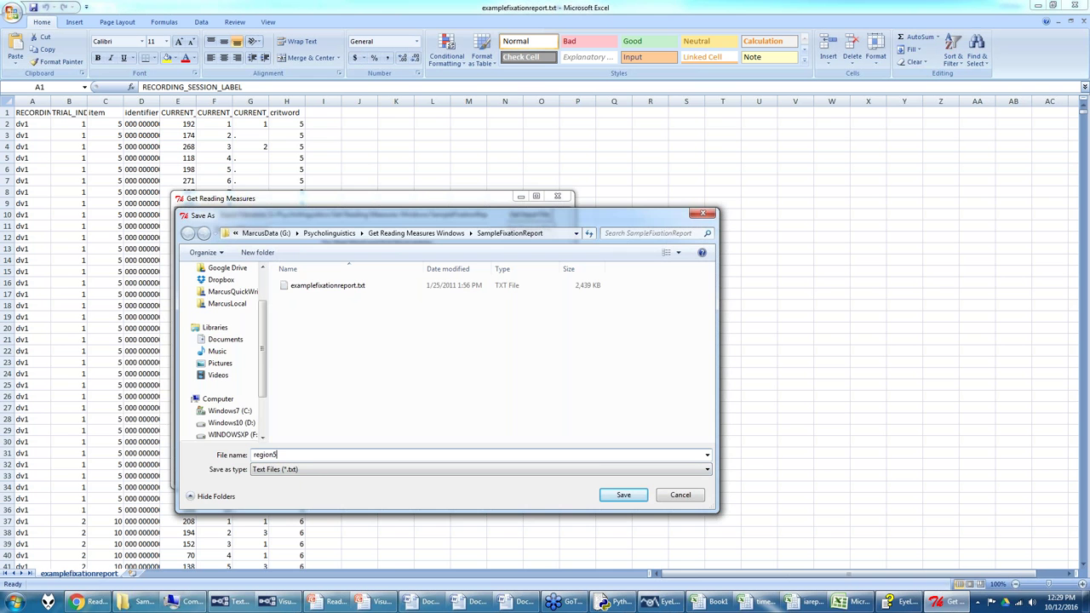
left_click(620, 495)
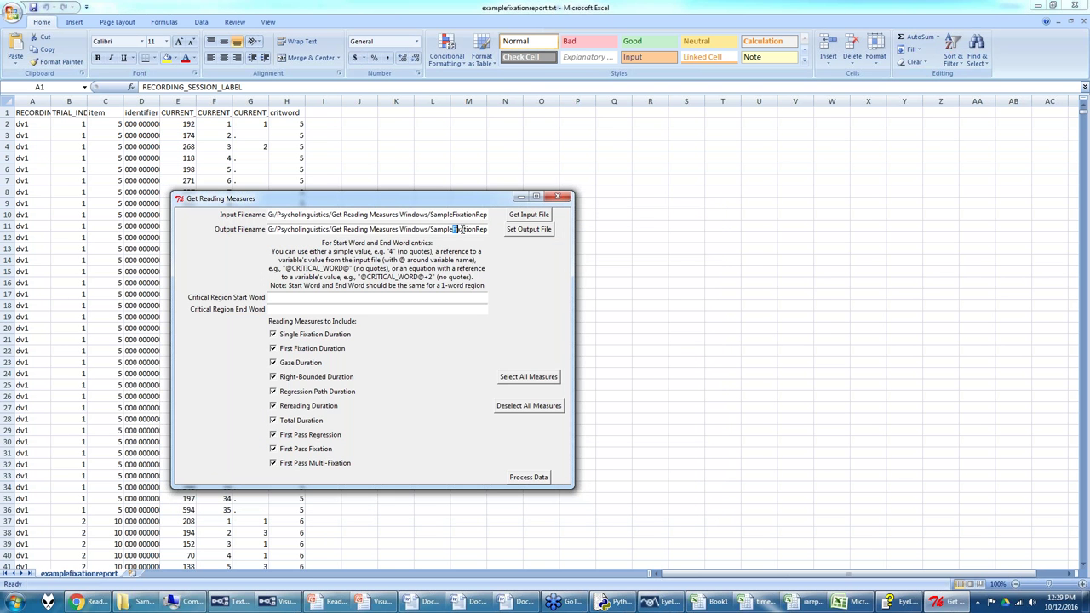
left_click_drag(461, 229, 466, 231)
left_click(315, 299)
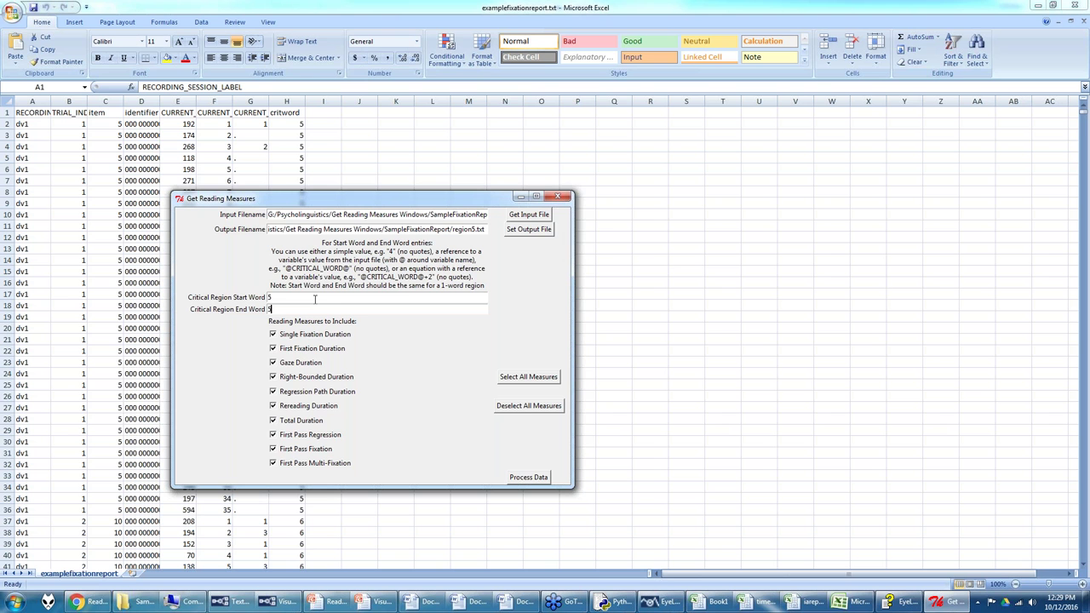
Step: Look at text1 Trial 1's Renovating sentence in Data Viewer, then return to Get Reading Measures
left_click(658, 601)
left_click(11, 92)
left_click(74, 102)
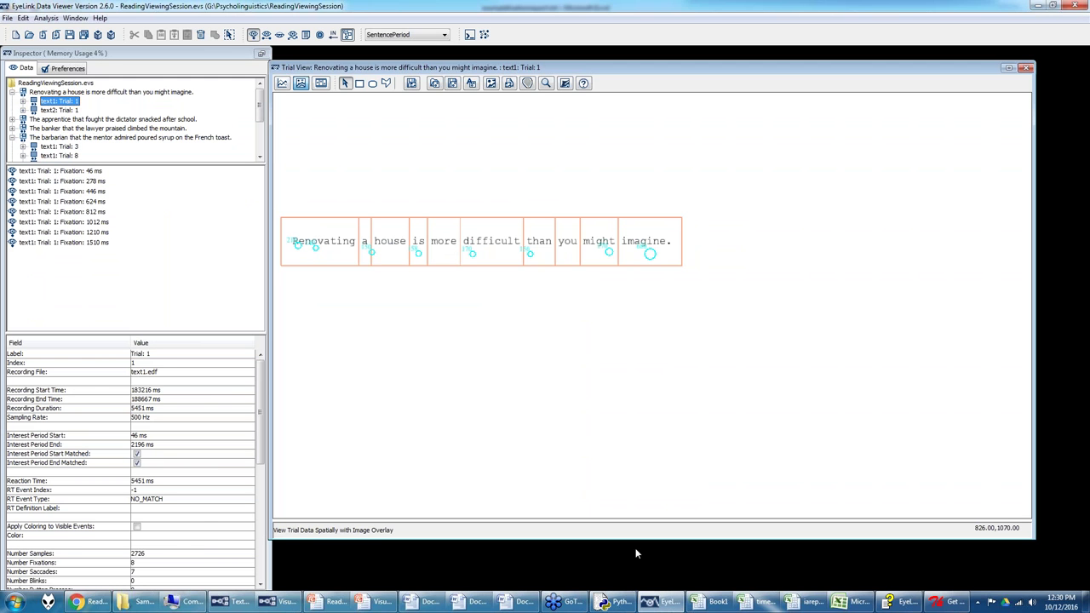
left_click(947, 602)
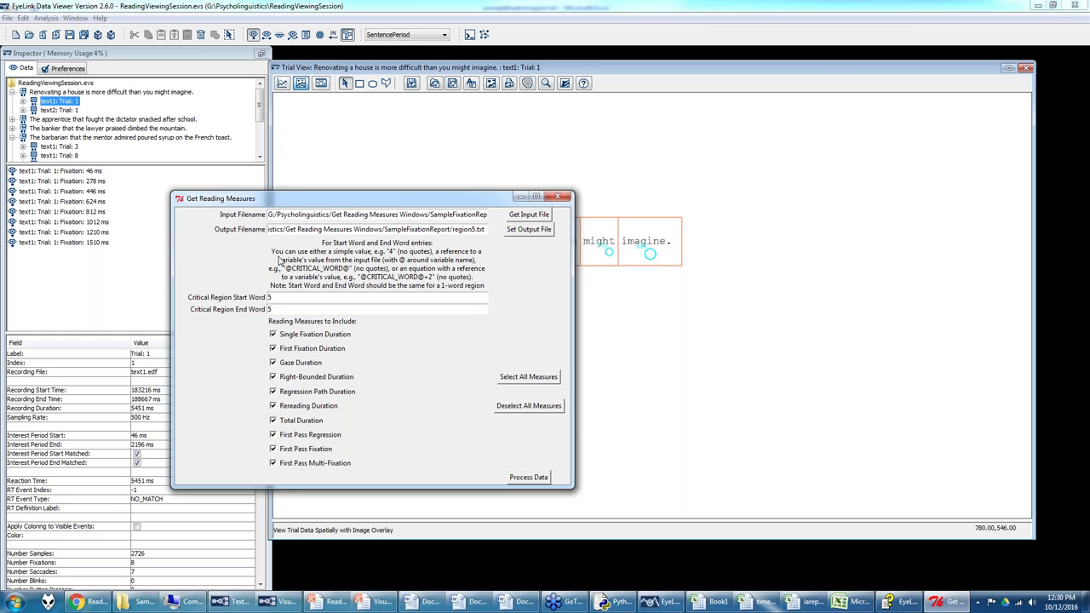
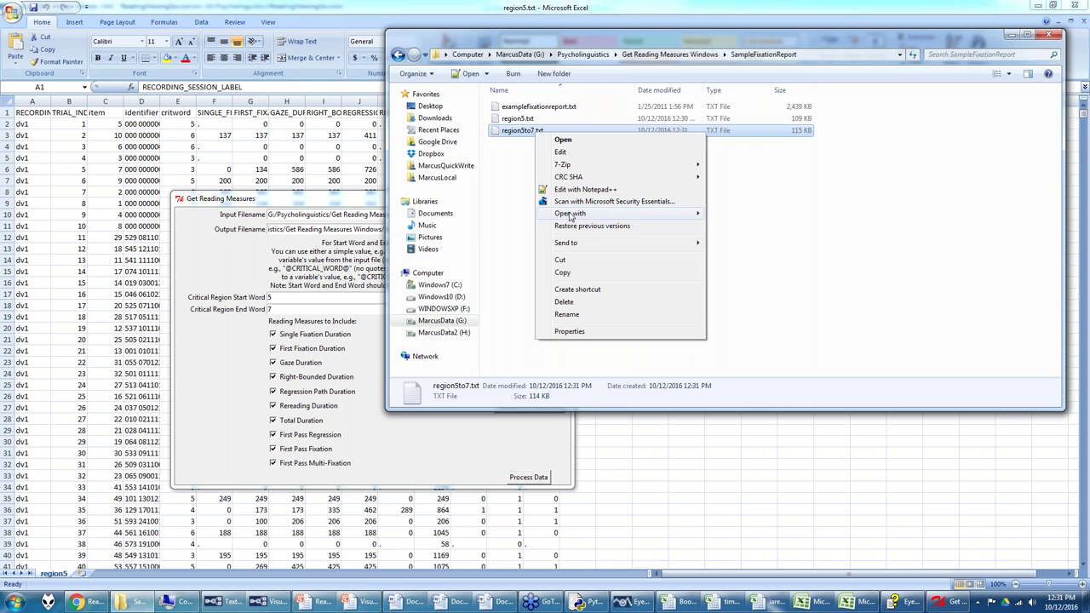
Step: Open region5to7.txt in Microsoft Office Excel, then switch back to EyeLink Data Viewer's text1 Trial 1
left_click(733, 214)
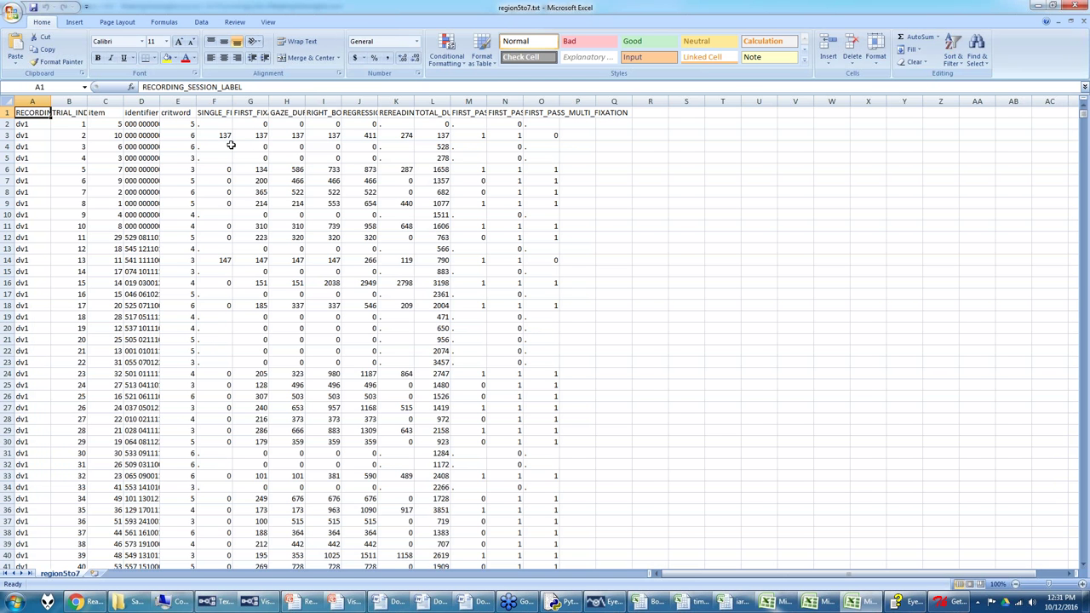
left_click(611, 601)
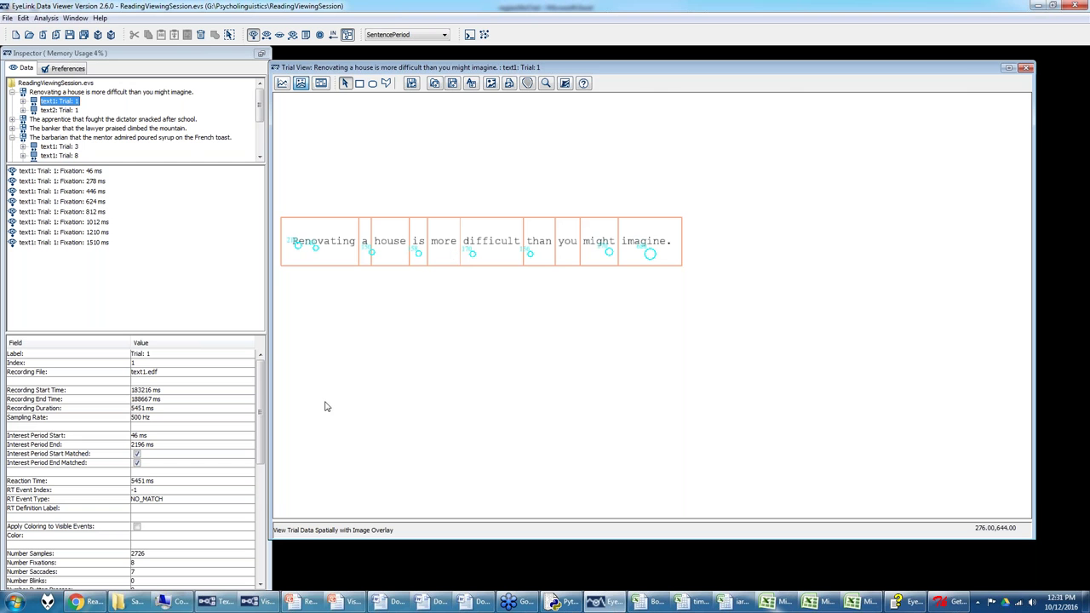
left_click(96, 604)
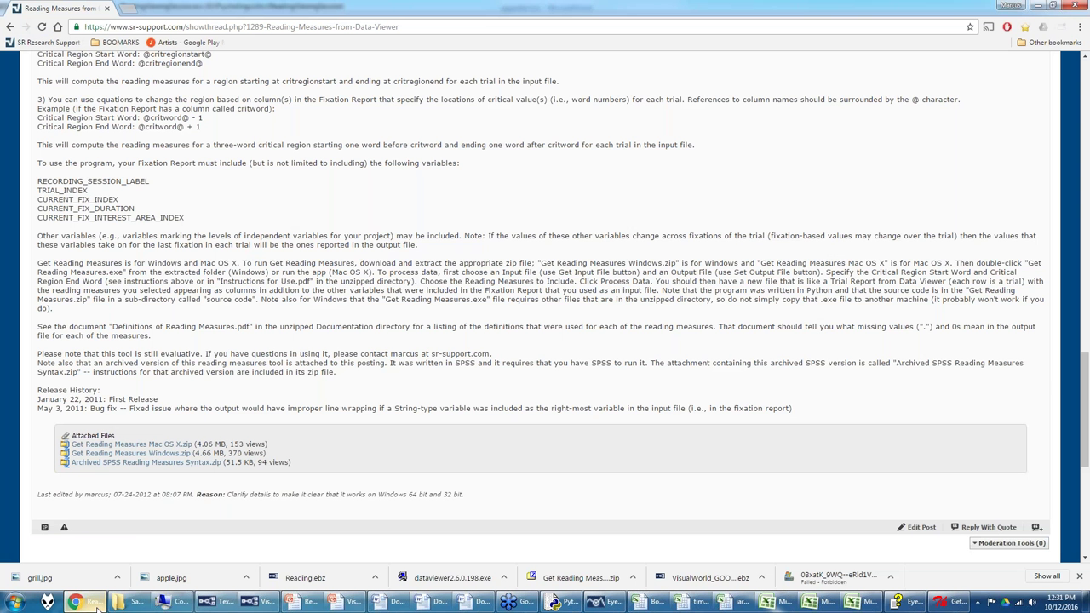
scroll(169, 342, "up", 10)
scroll(169, 342, "up", 2)
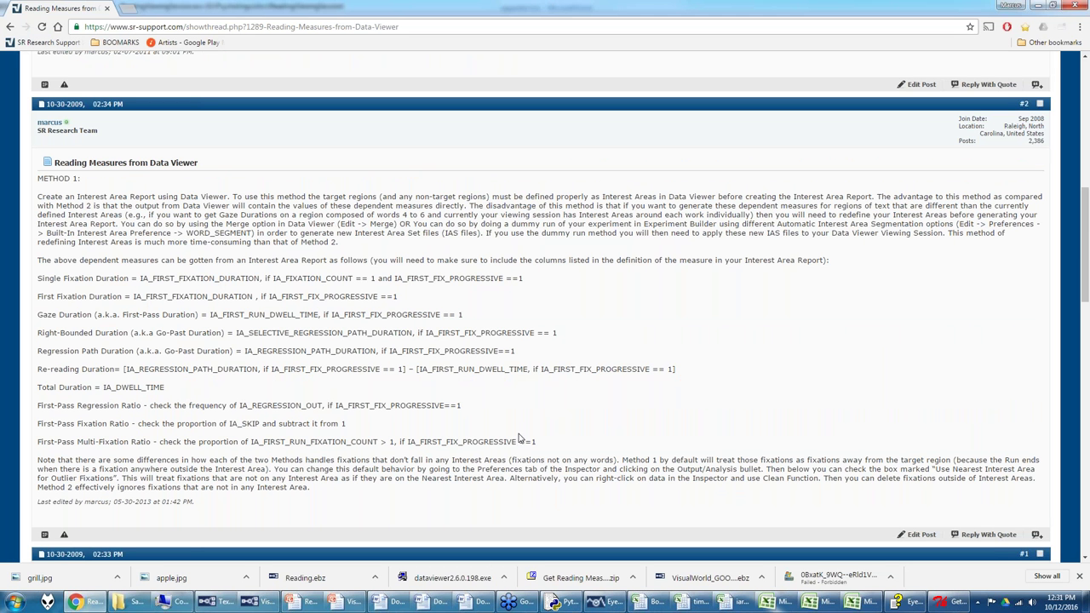
left_click(607, 601)
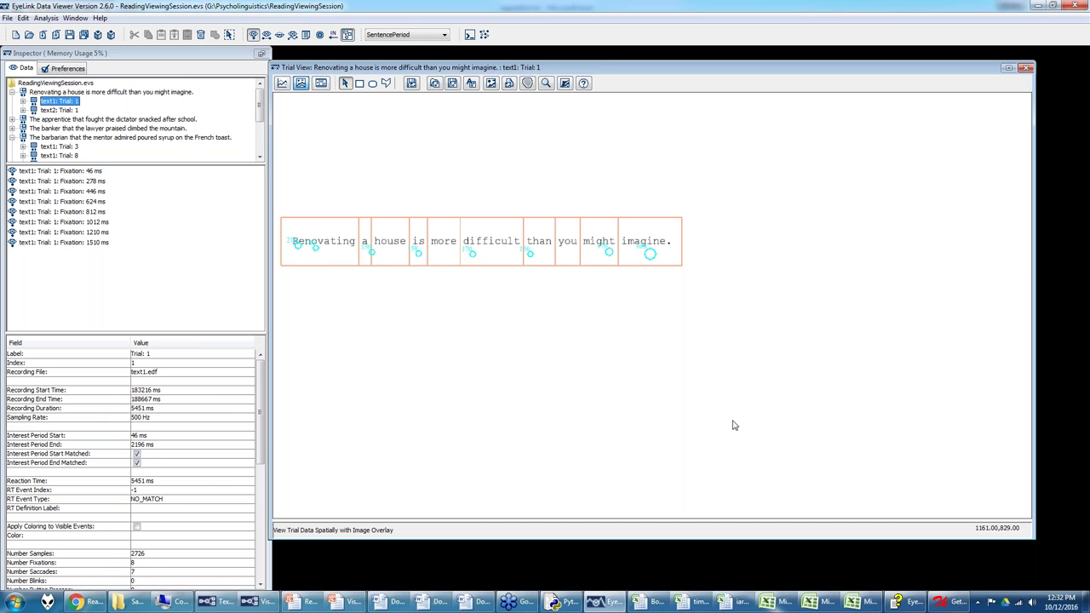
Step: View the region5to7.txt workbook in Excel, then bring up Experiment Builder's TRIAL_DataSource critWord table
left_click(720, 607)
left_click(852, 602)
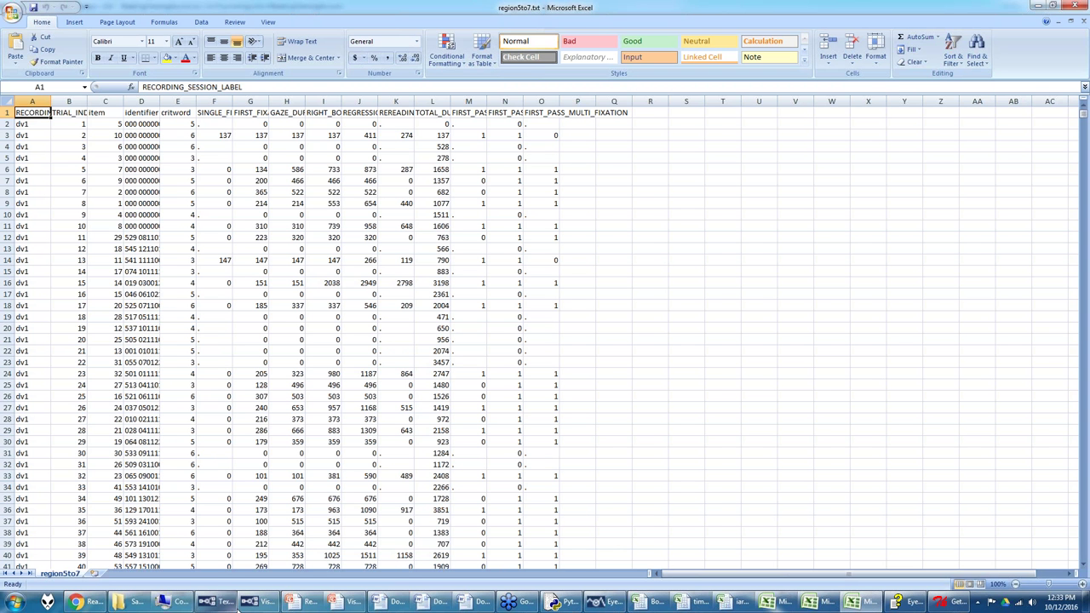
left_click(212, 603)
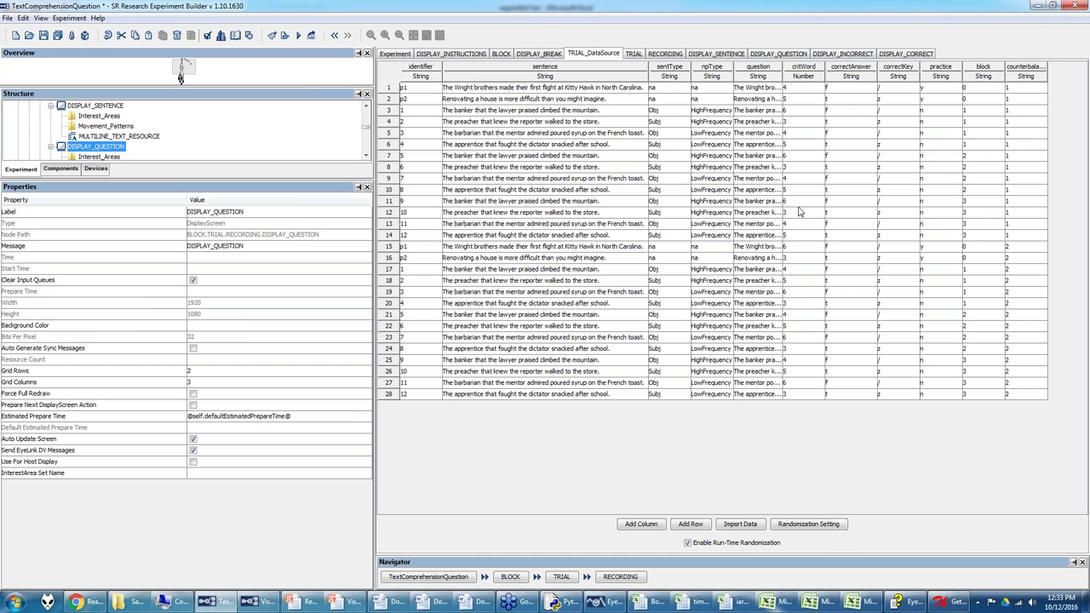
Step: Restore the Get Reading Measures window, then bring examplefixationreport.txt forward in Excel
left_click(941, 606)
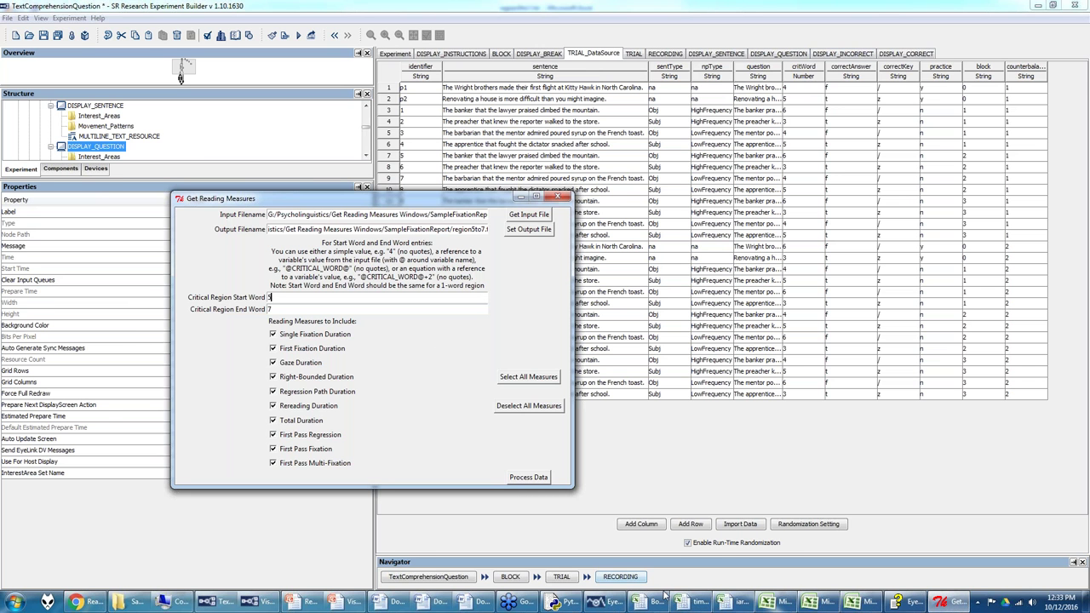
left_click(766, 601)
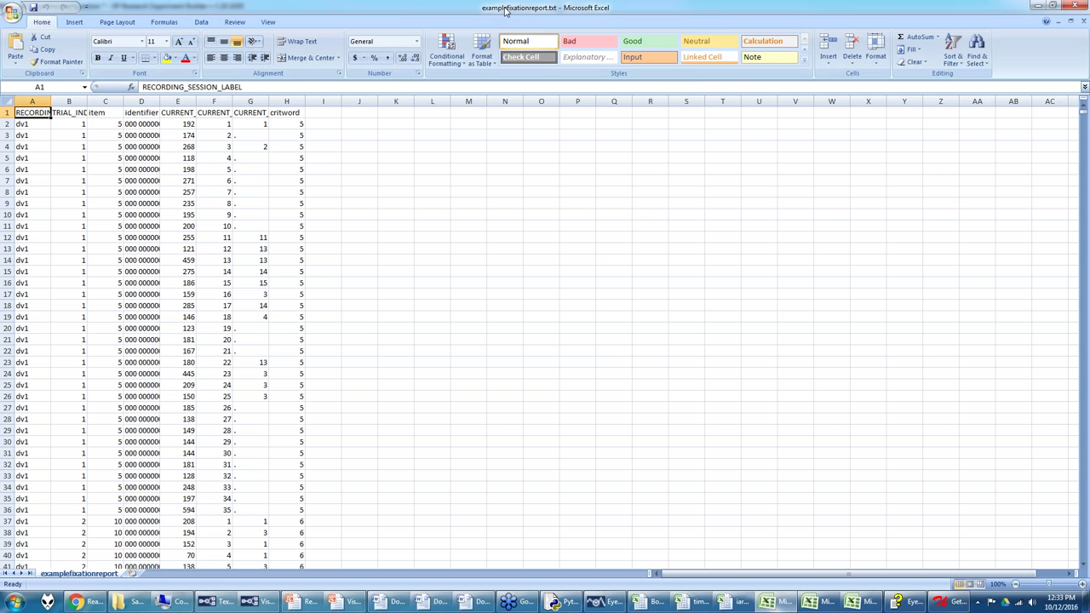
left_click_drag(304, 124, 292, 235)
scroll(292, 231, "down", 4)
scroll(292, 231, "down", 9)
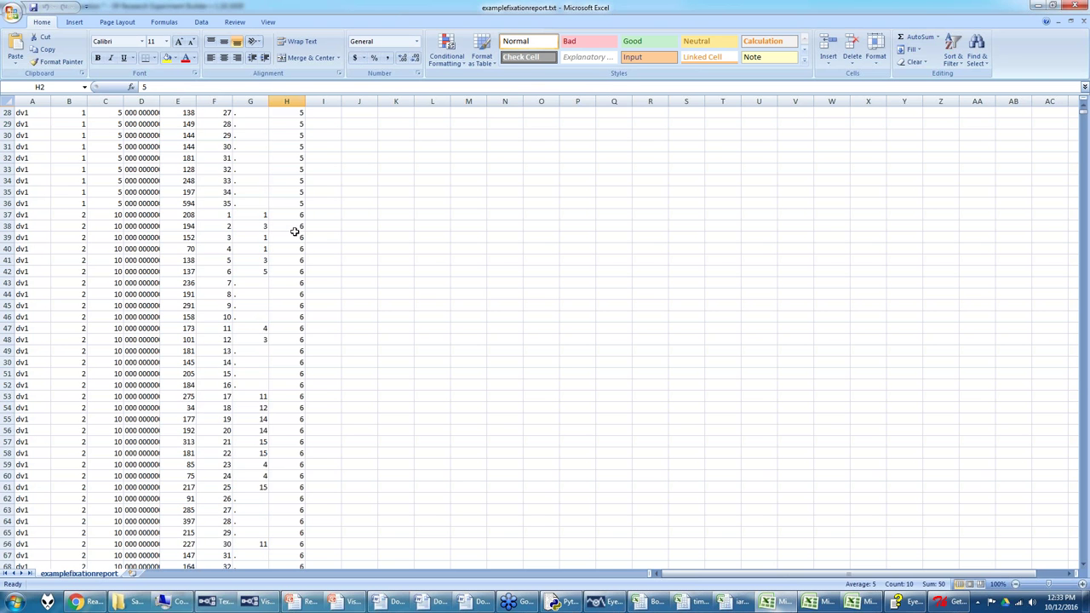
scroll(306, 232, "down", 7)
scroll(303, 240, "down", 17)
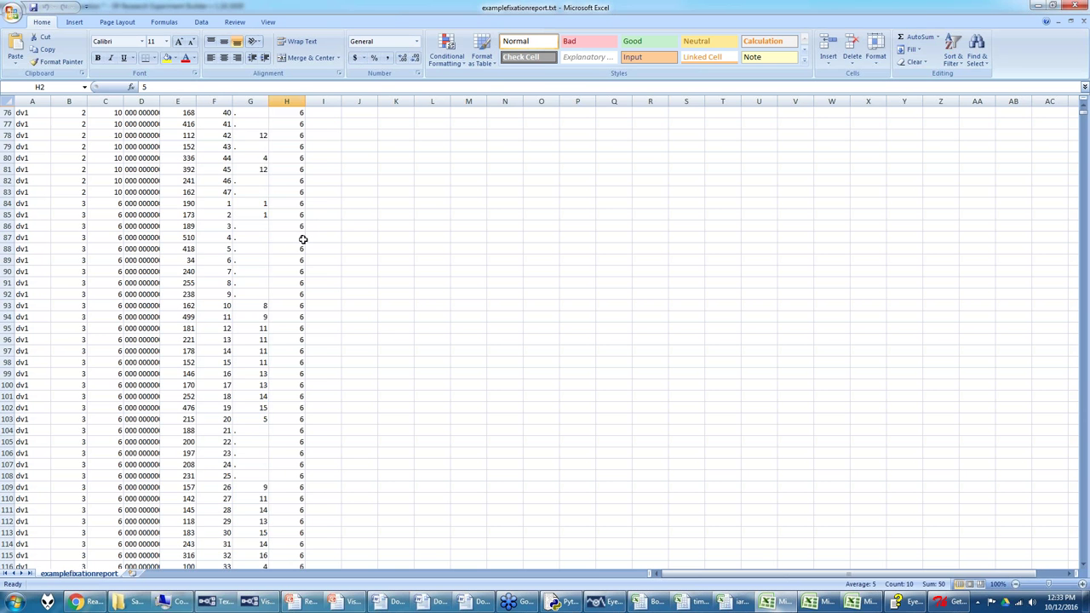
scroll(304, 241, "down", 4)
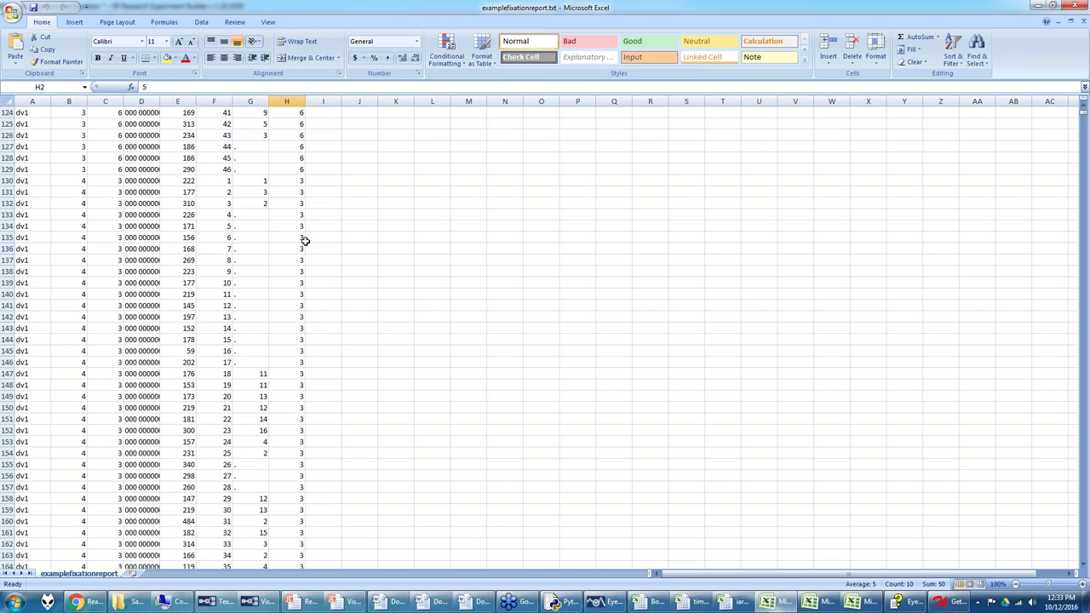
scroll(305, 241, "down", 9)
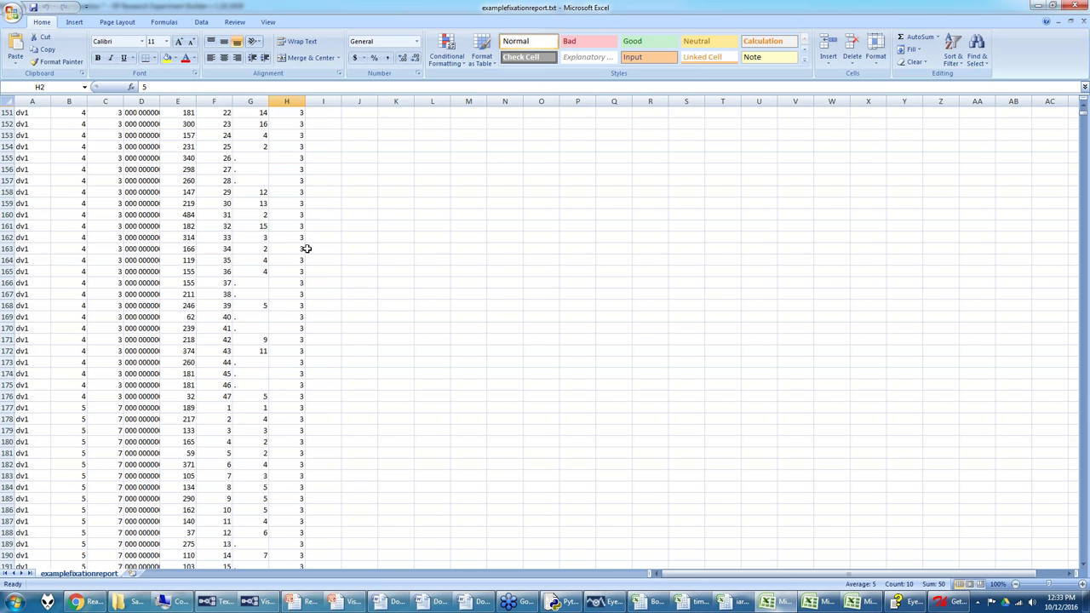
left_click(947, 602)
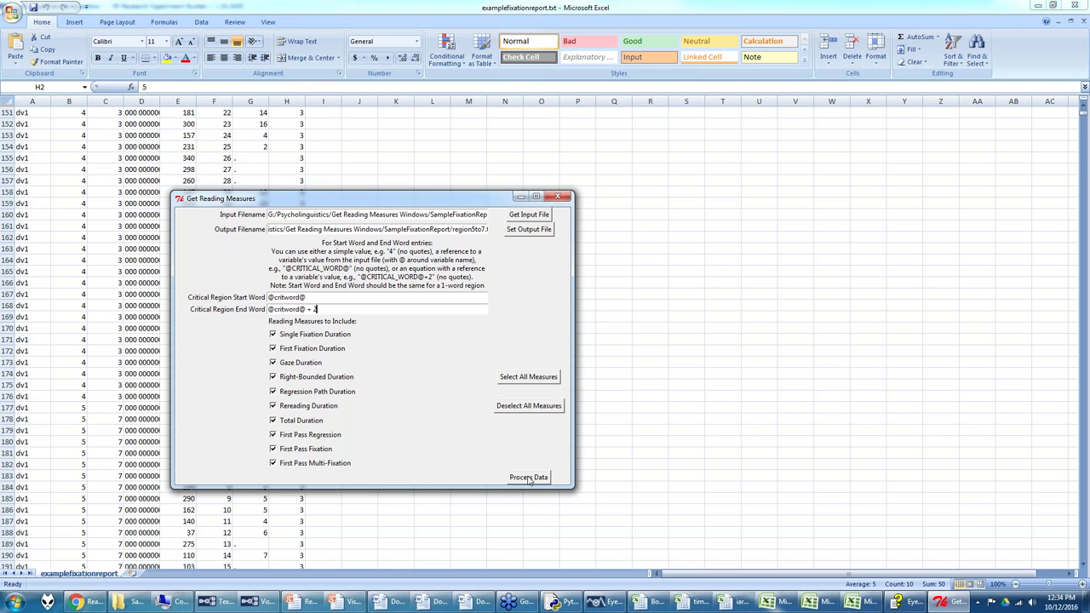
Step: Rename the output to regioncritTopost2.txt, process the data, and locate the file in SampleFixationReport
left_click_drag(471, 229, 487, 229)
type("s")
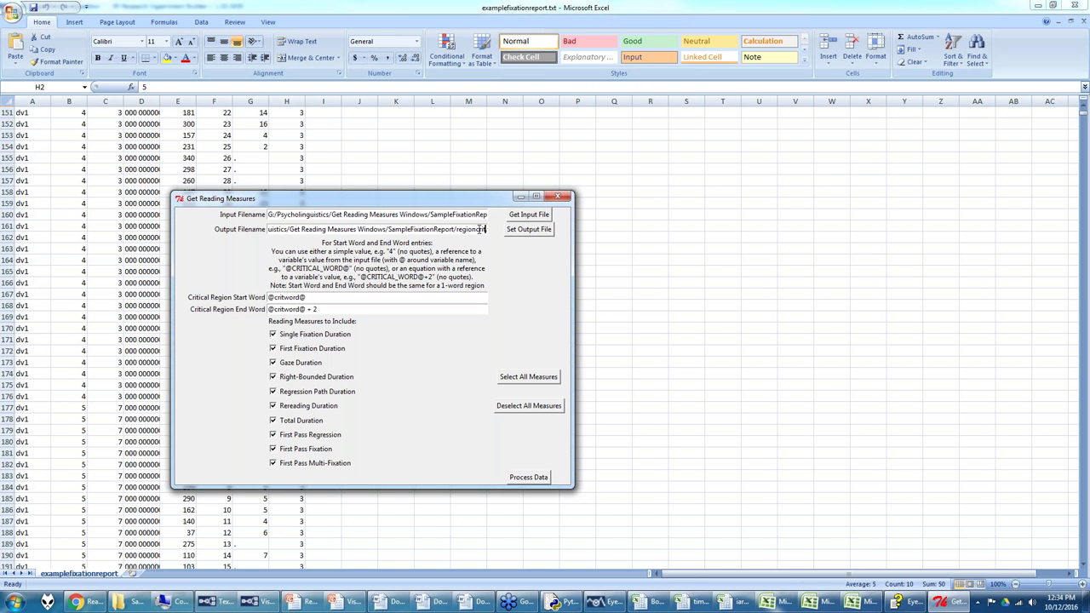
type("to")
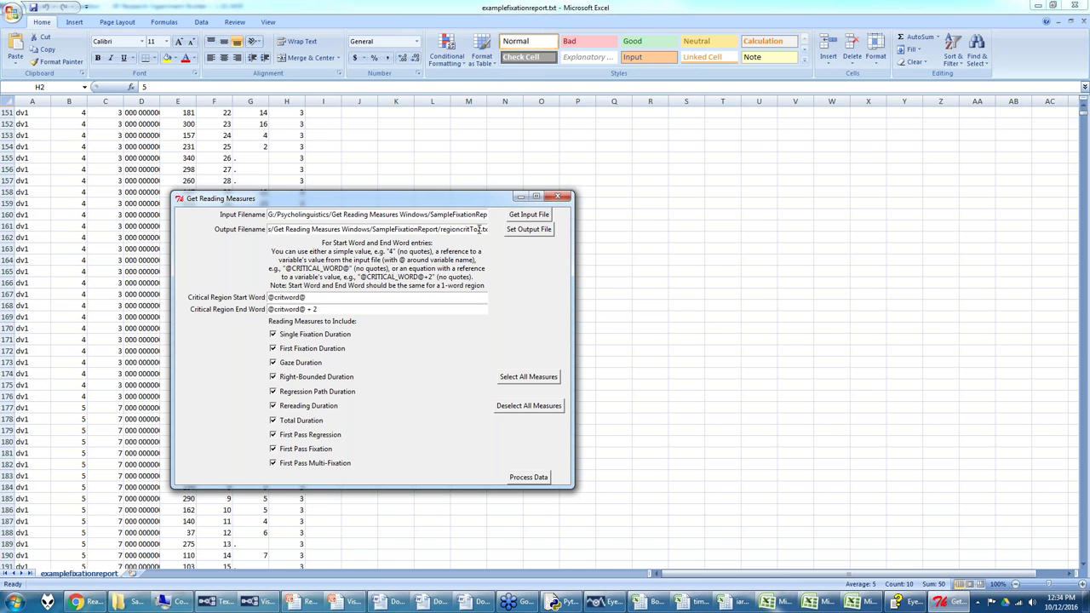
key("BackSpace")
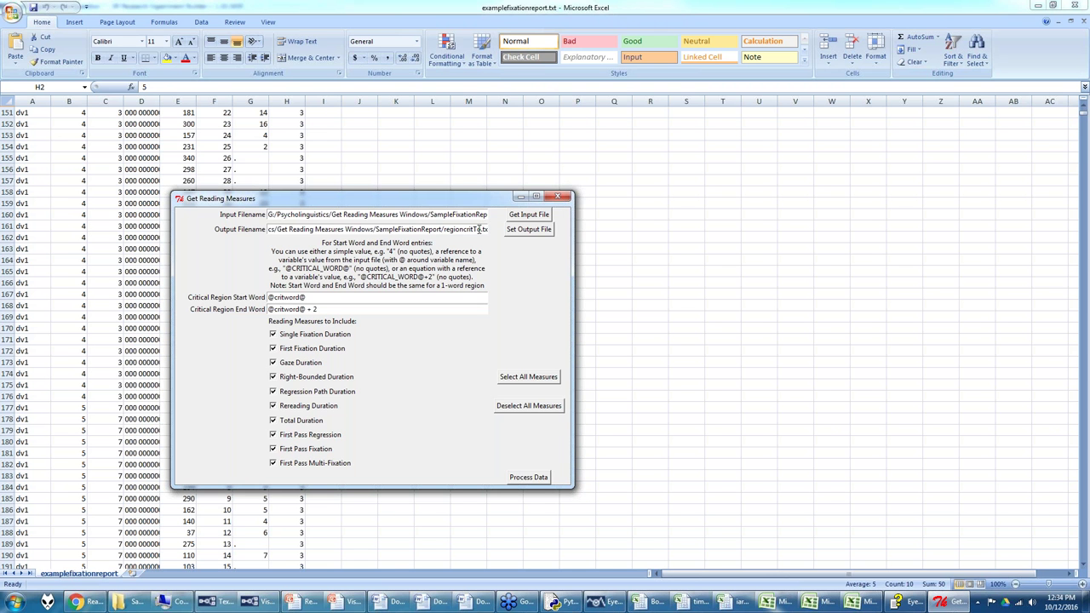
type("post")
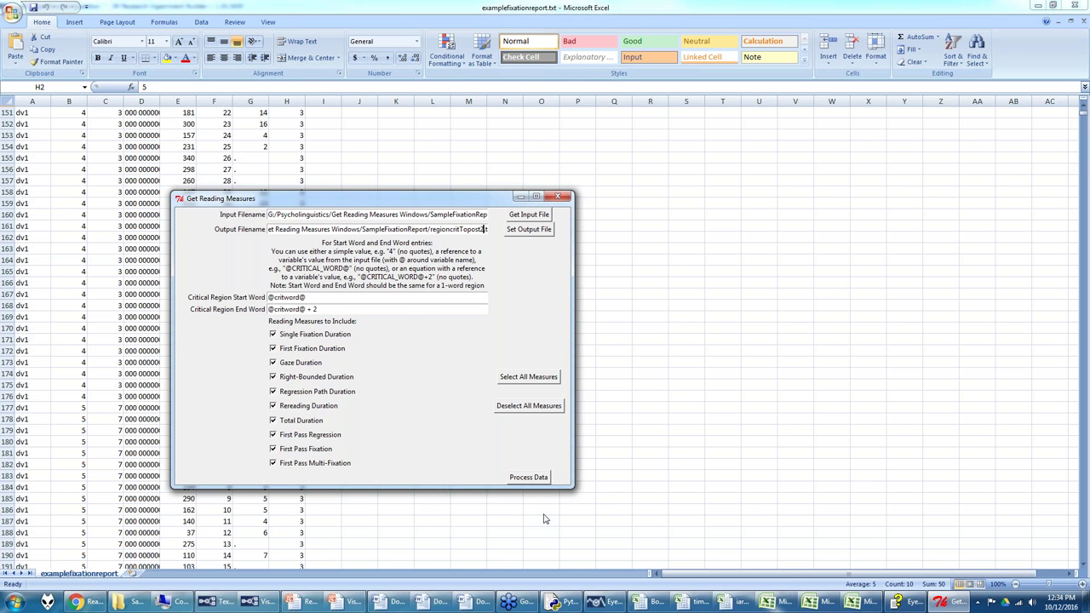
left_click(539, 478)
left_click(120, 602)
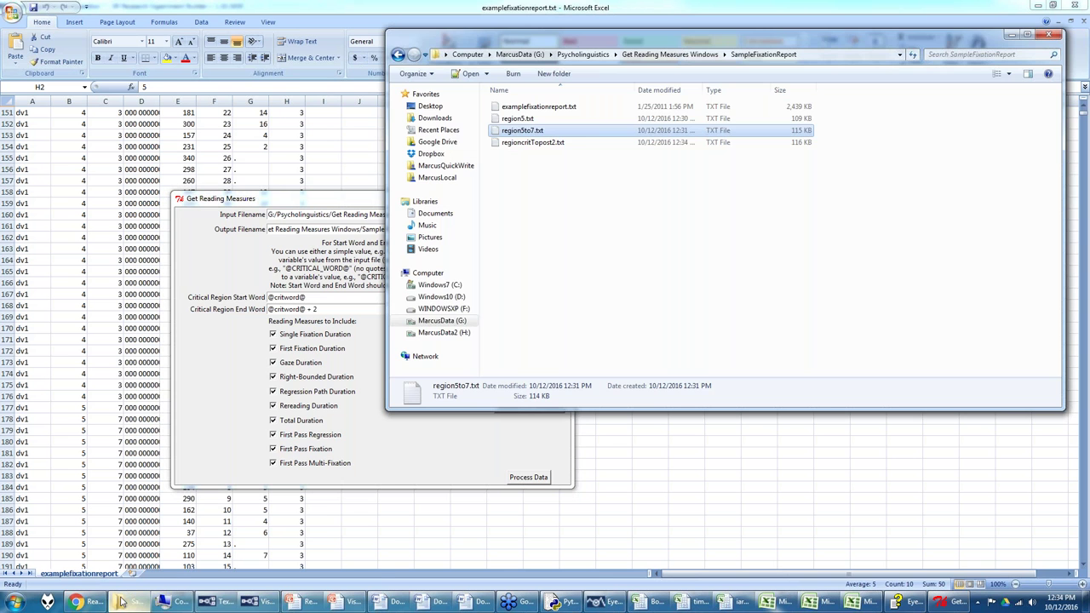
left_click(534, 143)
Step: Open regioncritTopost2.txt in Microsoft Office Excel, then switch back to EyeLink Data Viewer
right_click(534, 143)
mouse_move(605, 224)
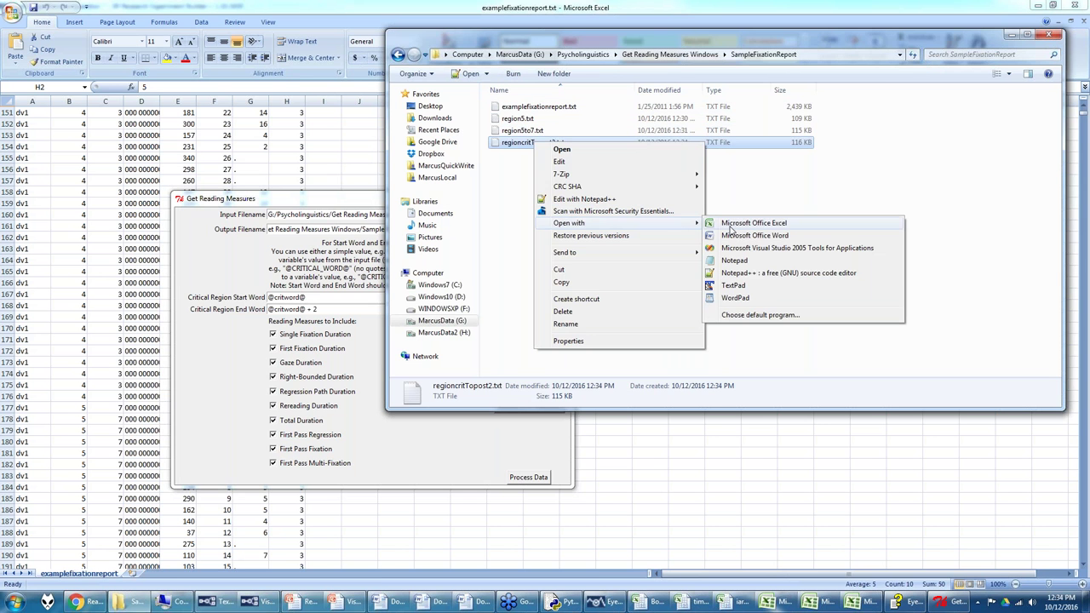
left_click(732, 224)
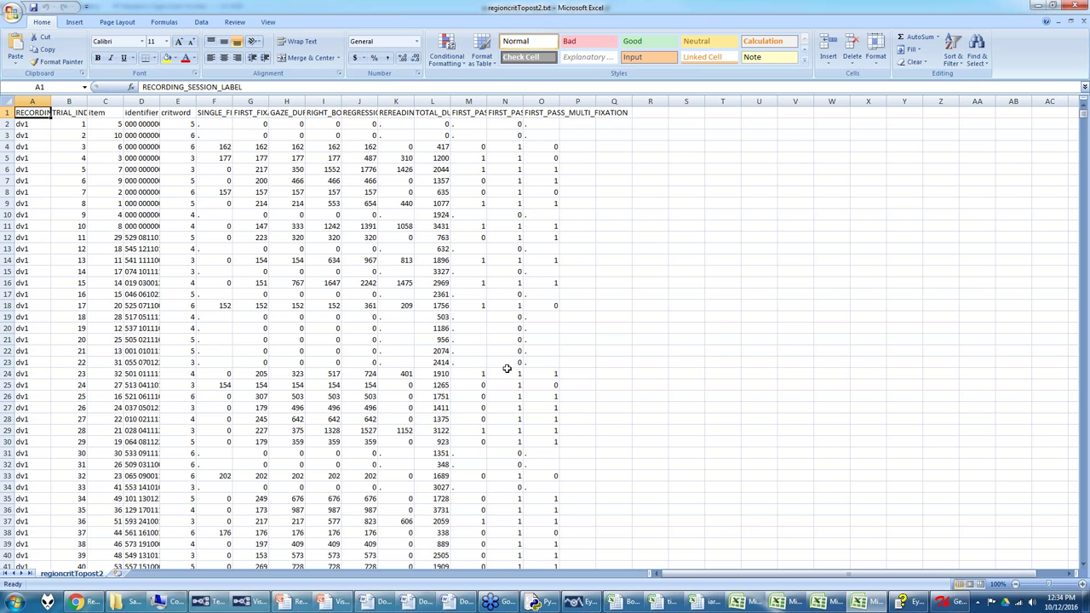
left_click(574, 605)
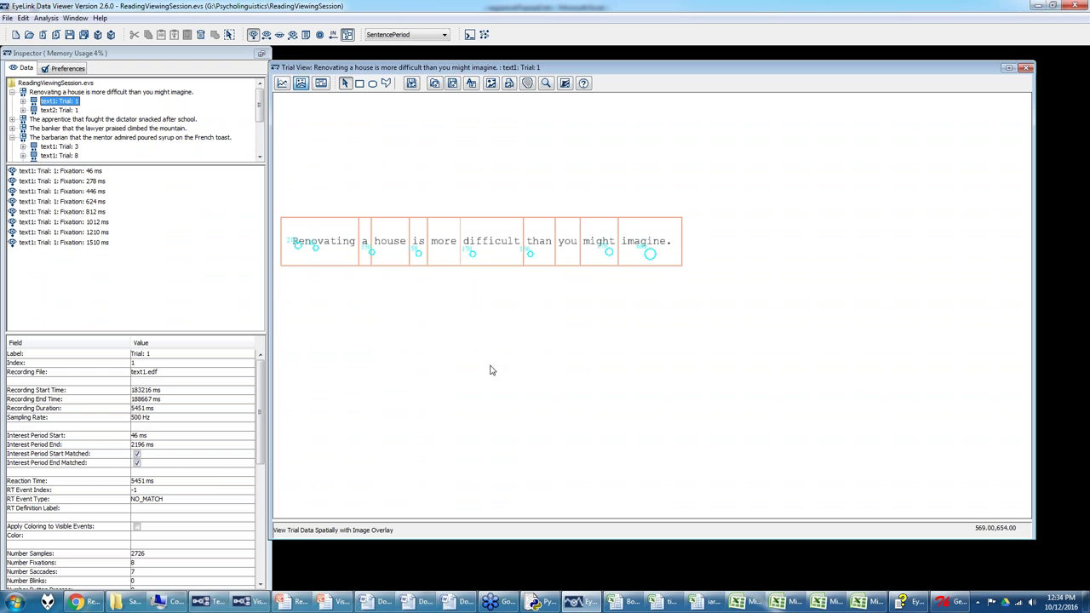
Step: Glance at the Experiment Builder data source, then start a Fixation Report via Analysis > Reports
left_click(285, 603)
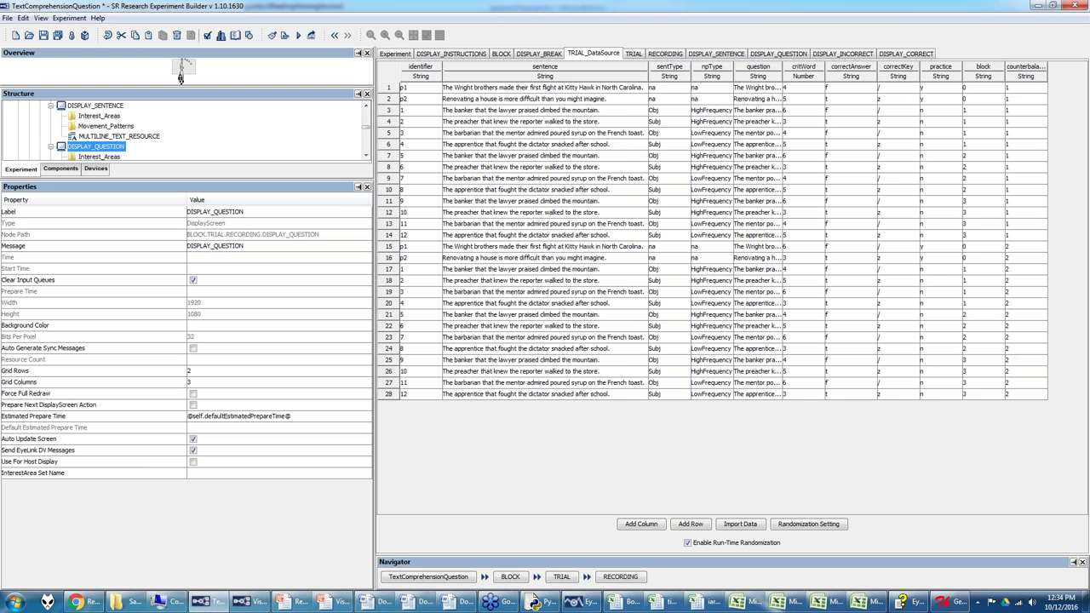
left_click(587, 603)
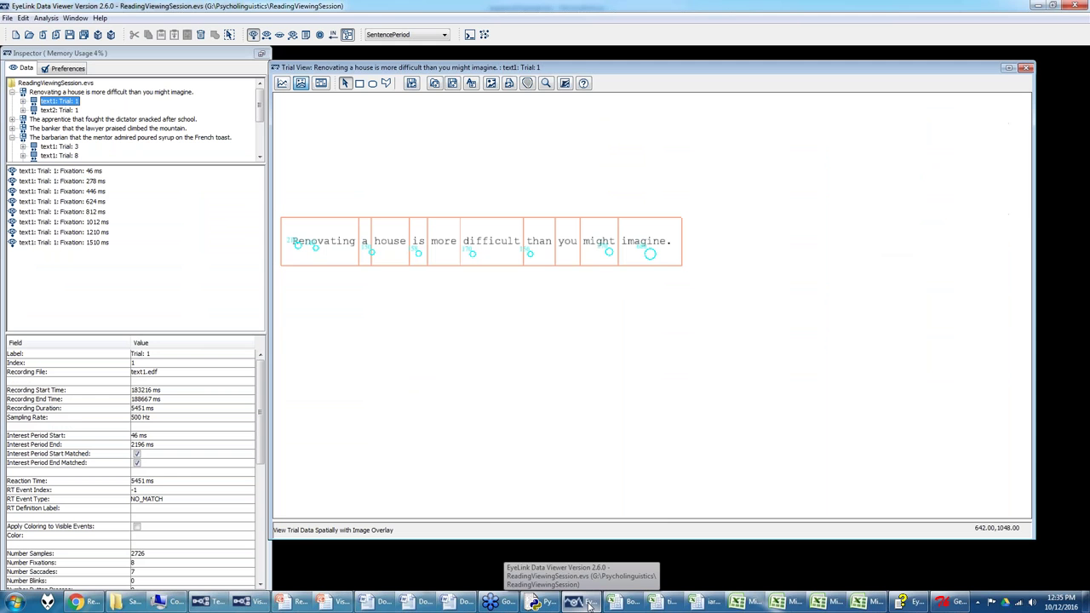
left_click(43, 18)
mouse_move(85, 31)
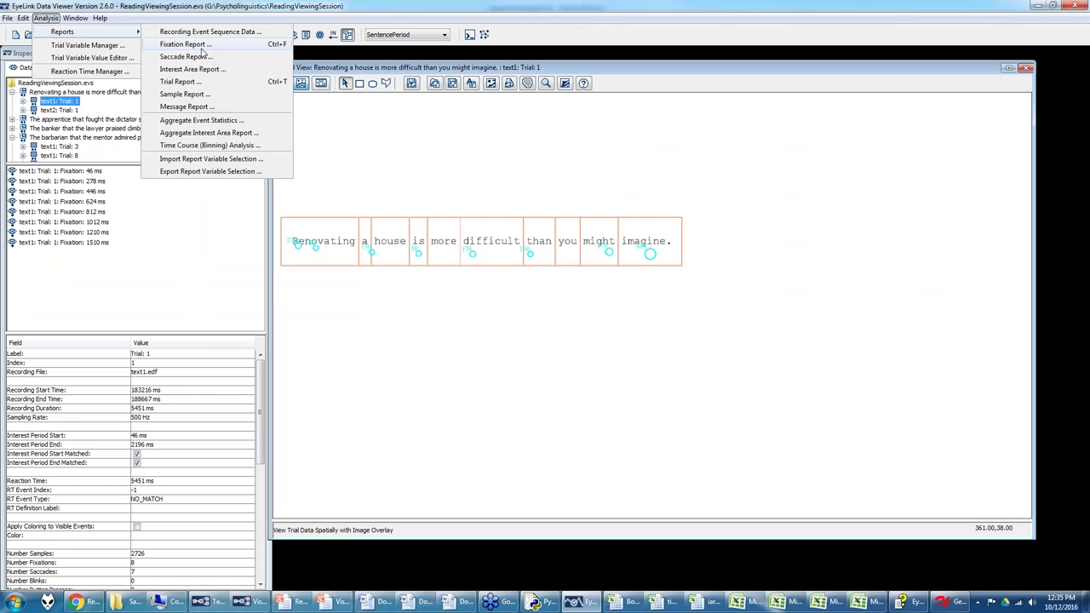
left_click(202, 45)
Step: Select the critword variable in Available Variables, after checking the Reading Measures forum thread
scroll(464, 249, "down", 5)
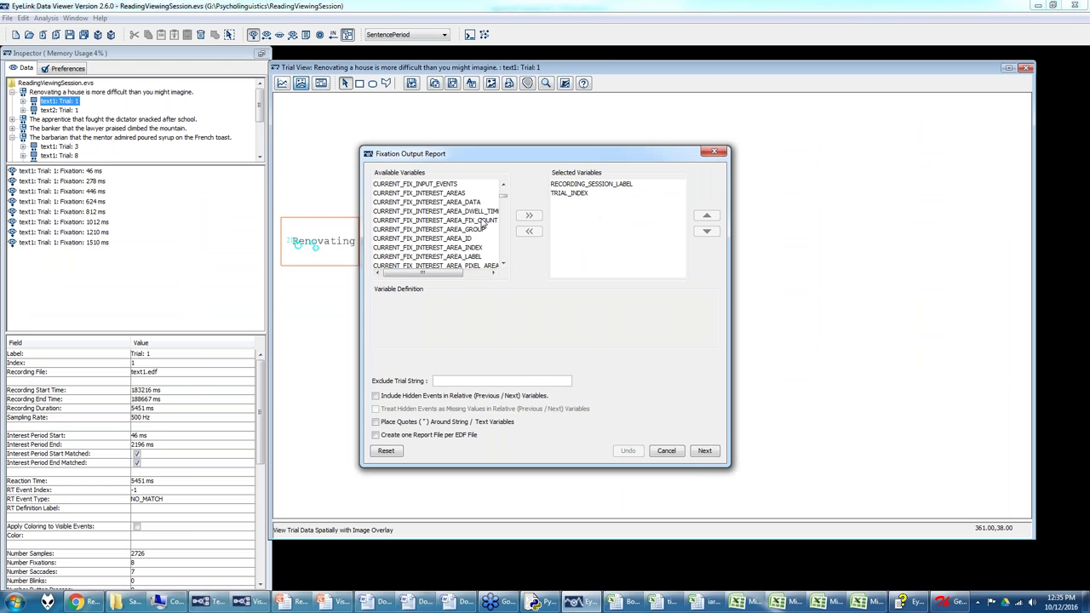
left_click(76, 602)
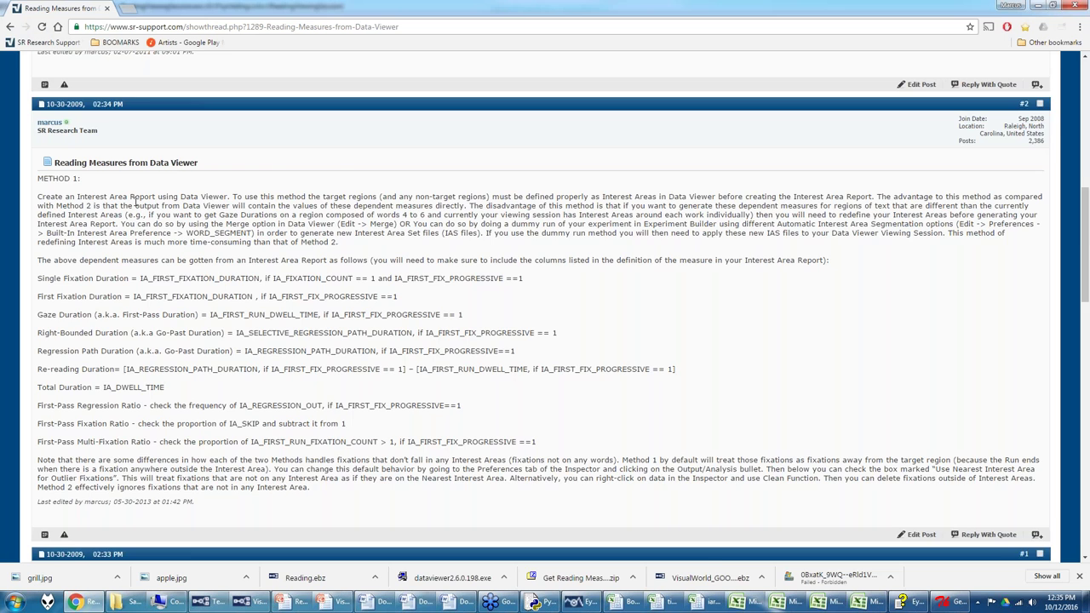
scroll(134, 202, "down", 7)
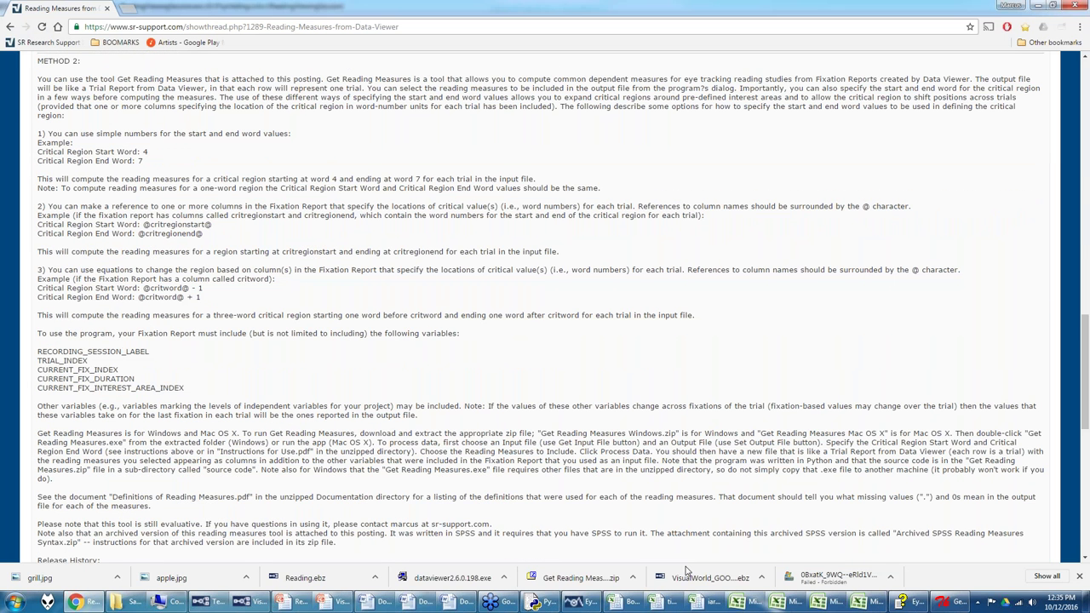
left_click(599, 602)
scroll(443, 232, "down", 3)
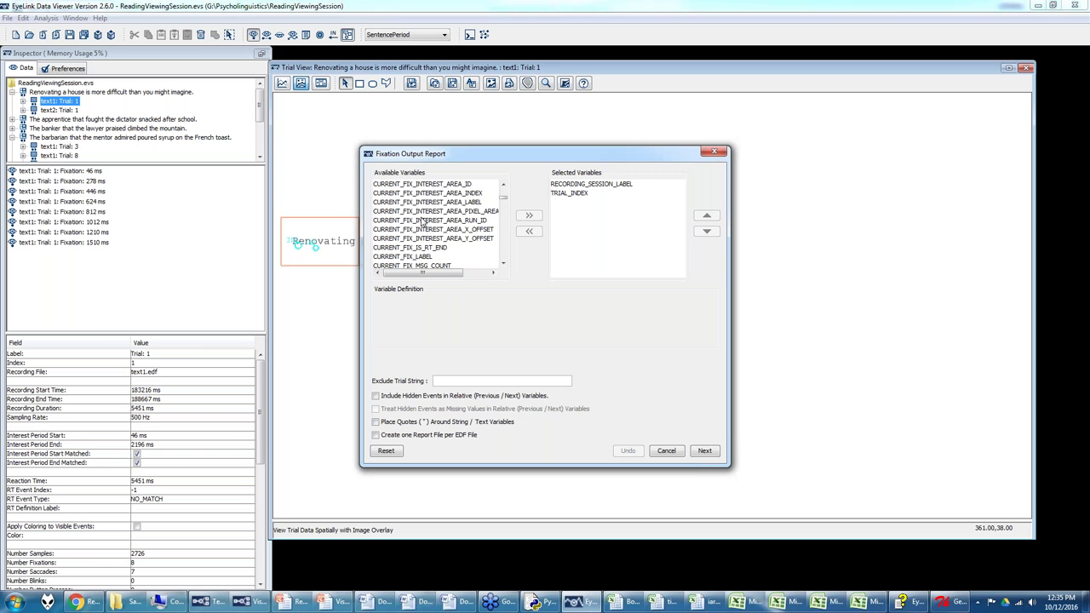
scroll(443, 232, "down", 15)
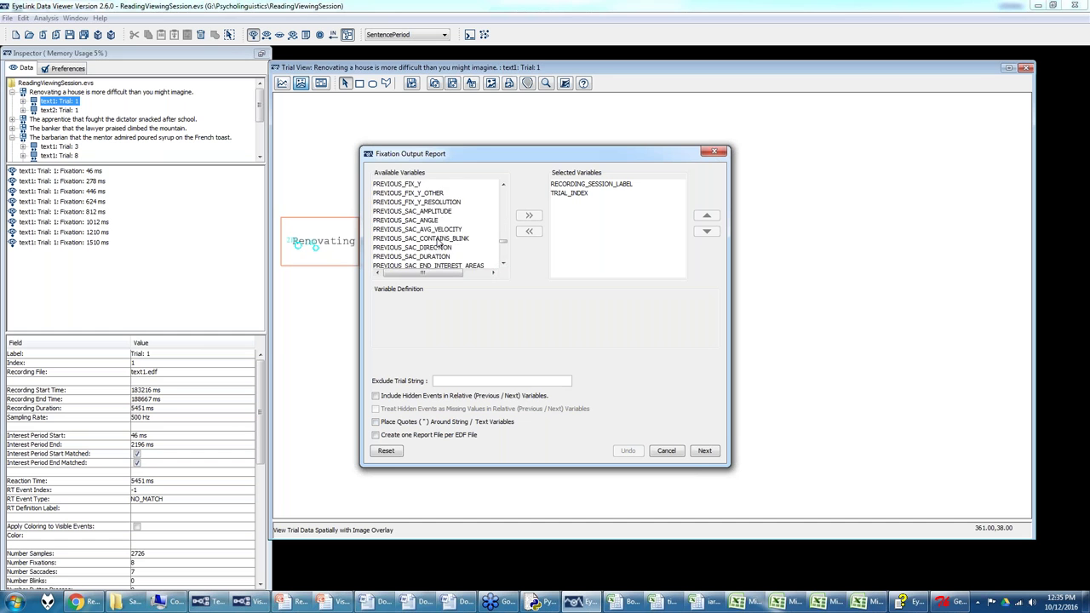
scroll(438, 244, "down", 5)
left_click(400, 210)
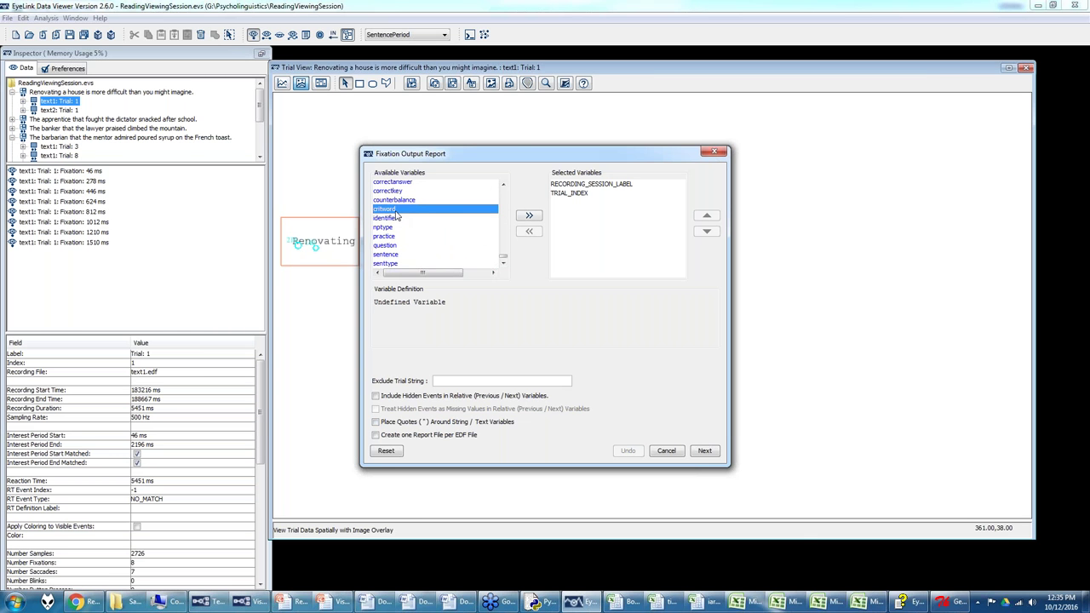
Step: Review the Get Reading Measures settings, then start a new line below the pony sentence in Word
left_click(949, 603)
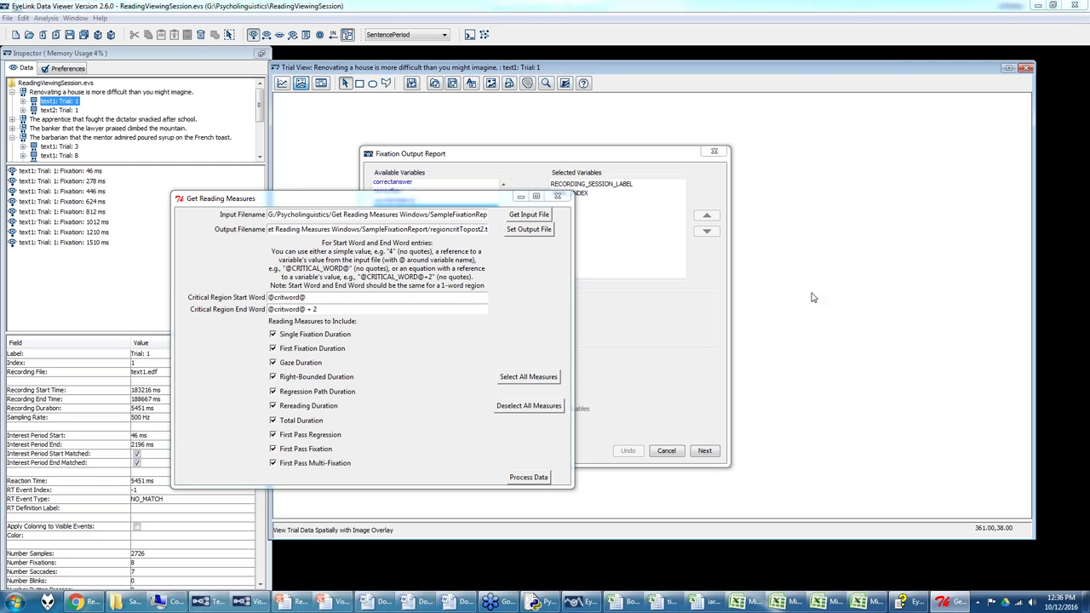
left_click(471, 606)
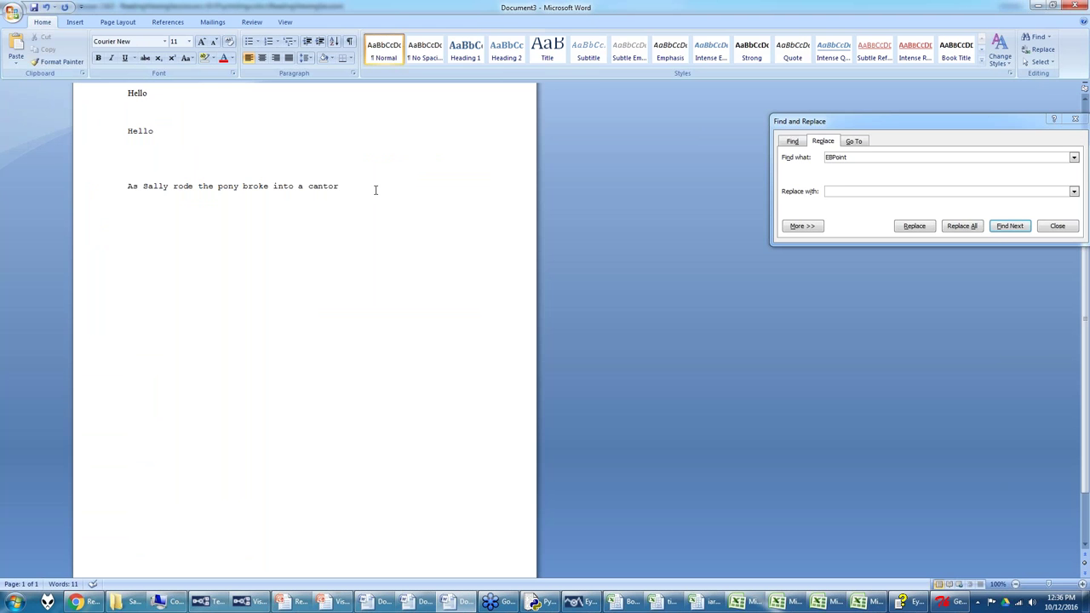
left_click(389, 239)
Step: From the Reading Measures thread, go to Forum > Webinars and open the Psycholinguistics studies webinar thread
left_click(85, 605)
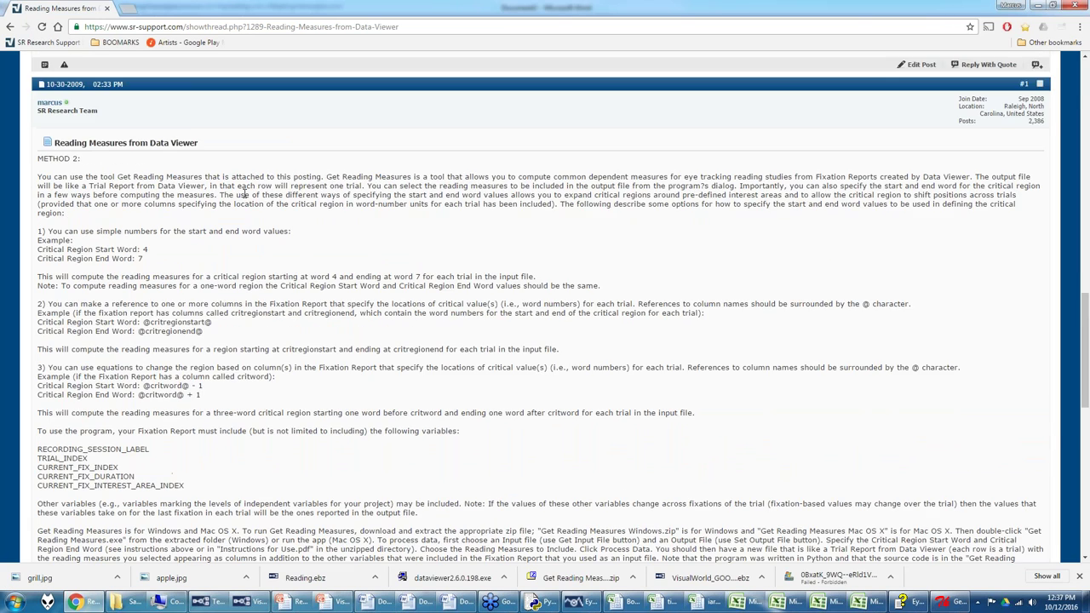
scroll(244, 194, "up", 15)
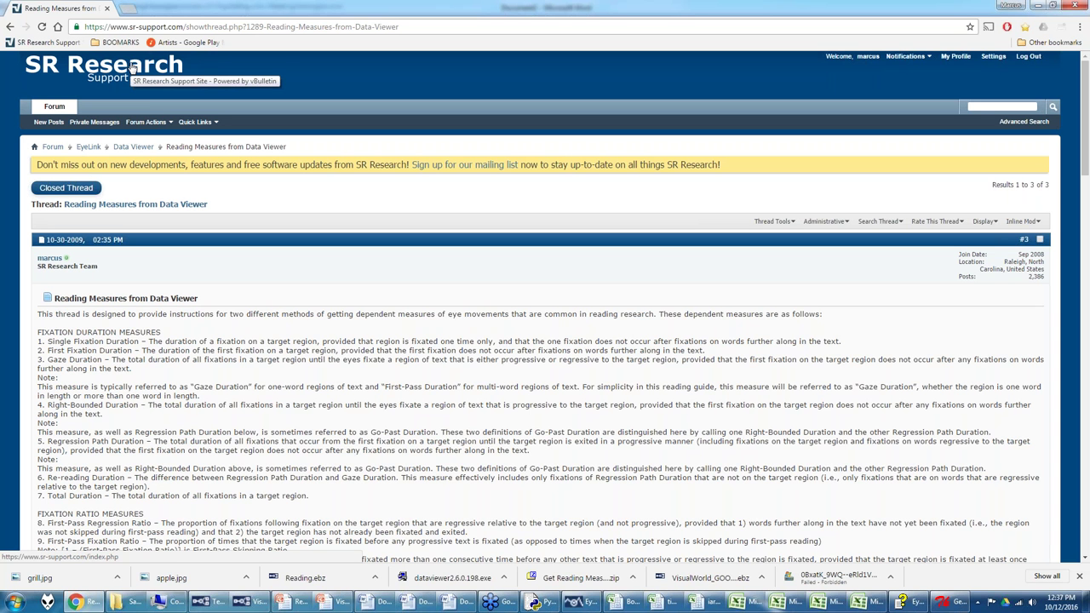
left_click(449, 601)
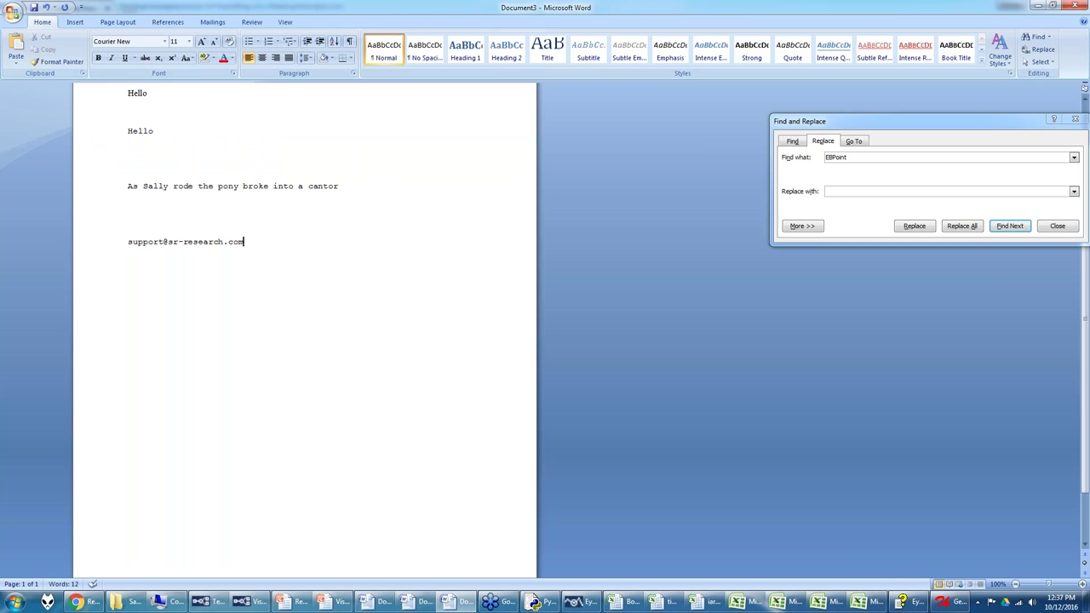
left_click(76, 602)
left_click(144, 78)
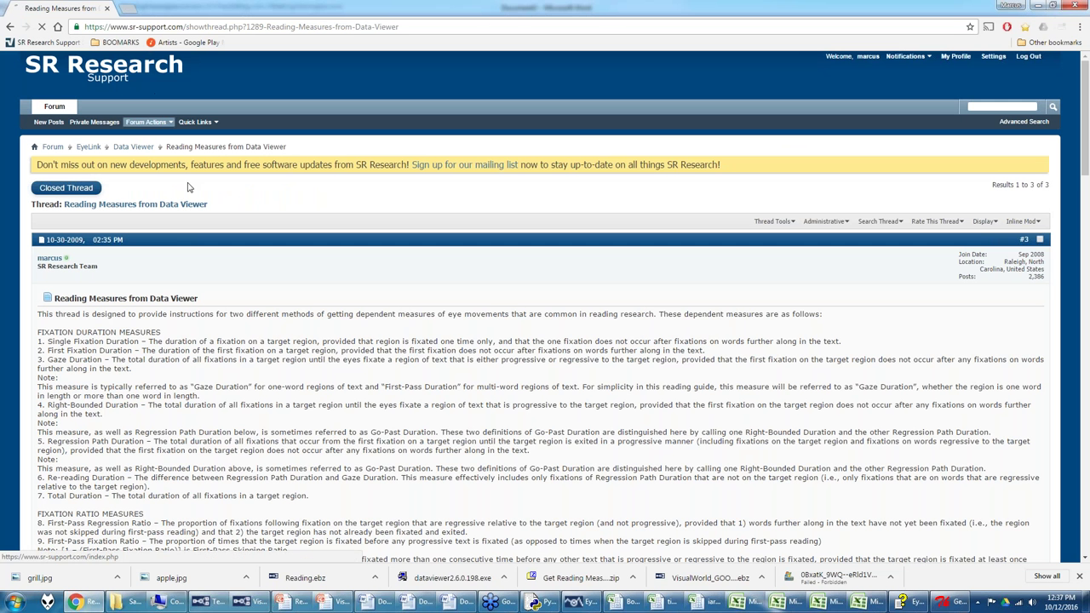
left_click(95, 324)
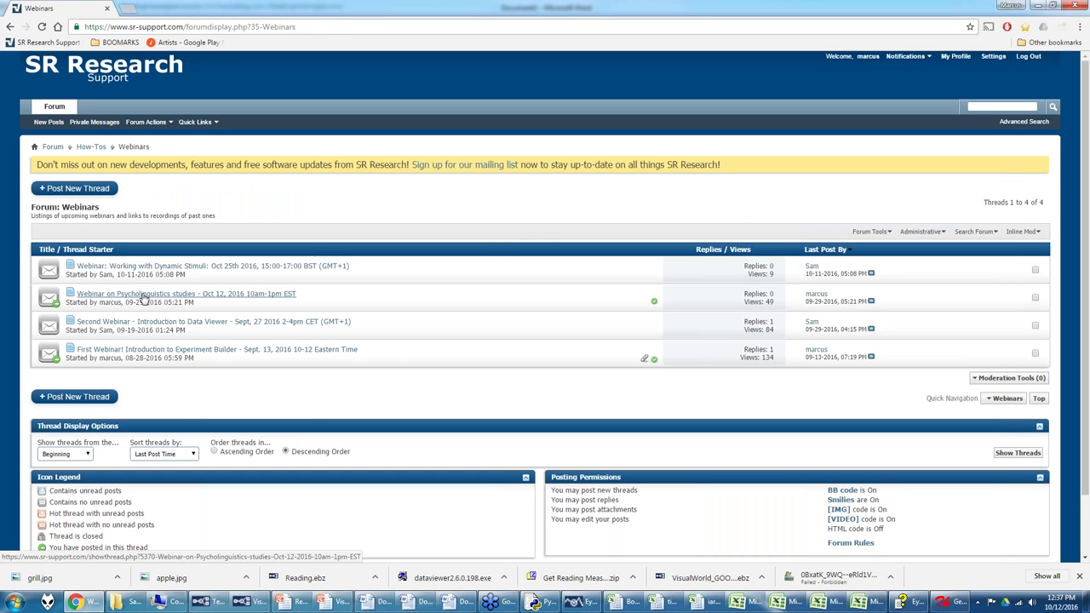
left_click(149, 299)
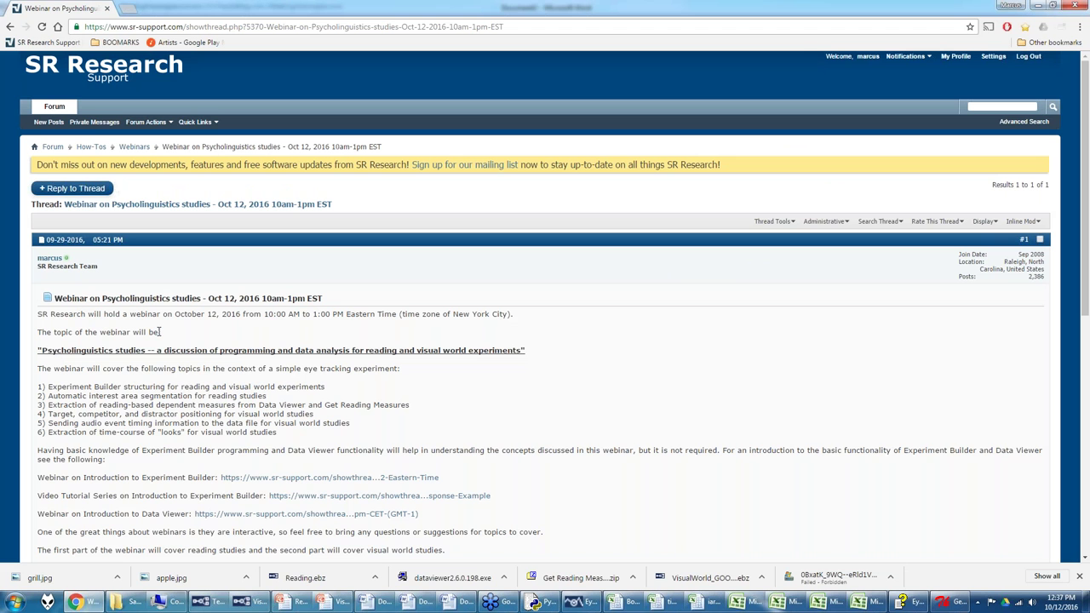